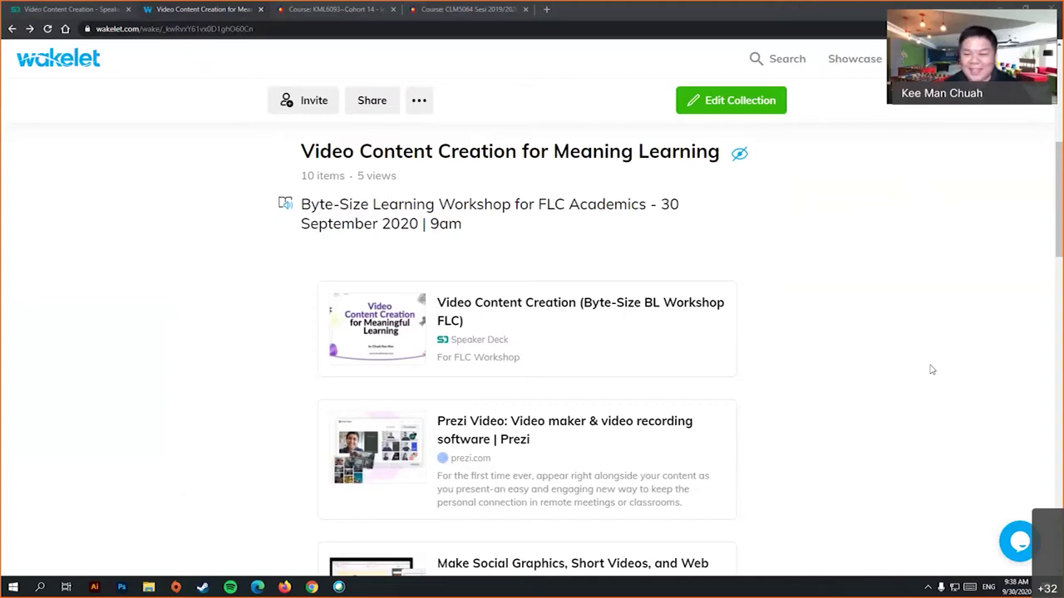
- Open the Prezi Video link from the workshop collection and look over its landing page
click(514, 451)
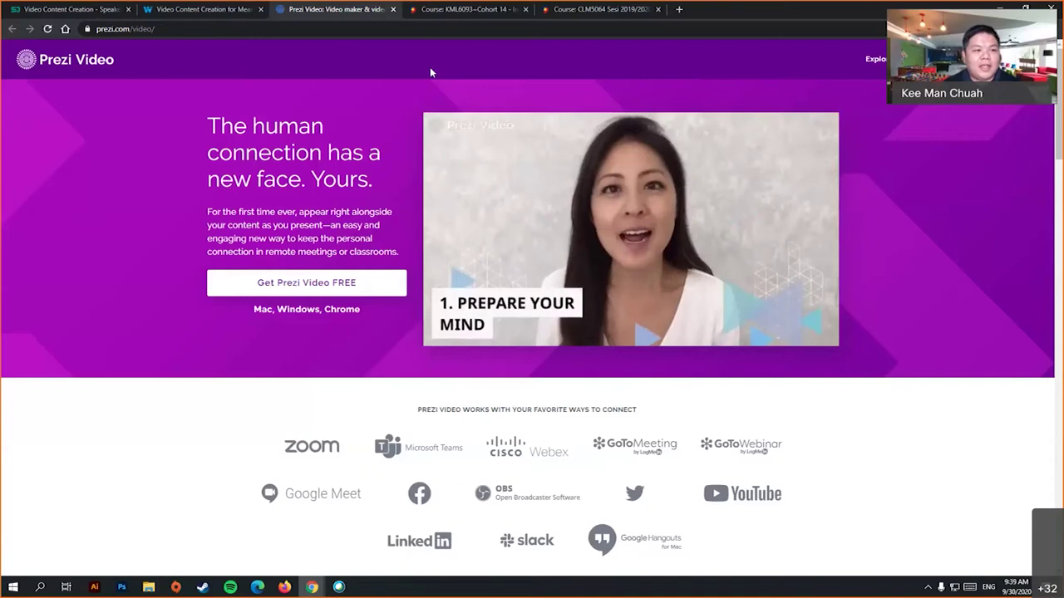
click(177, 29)
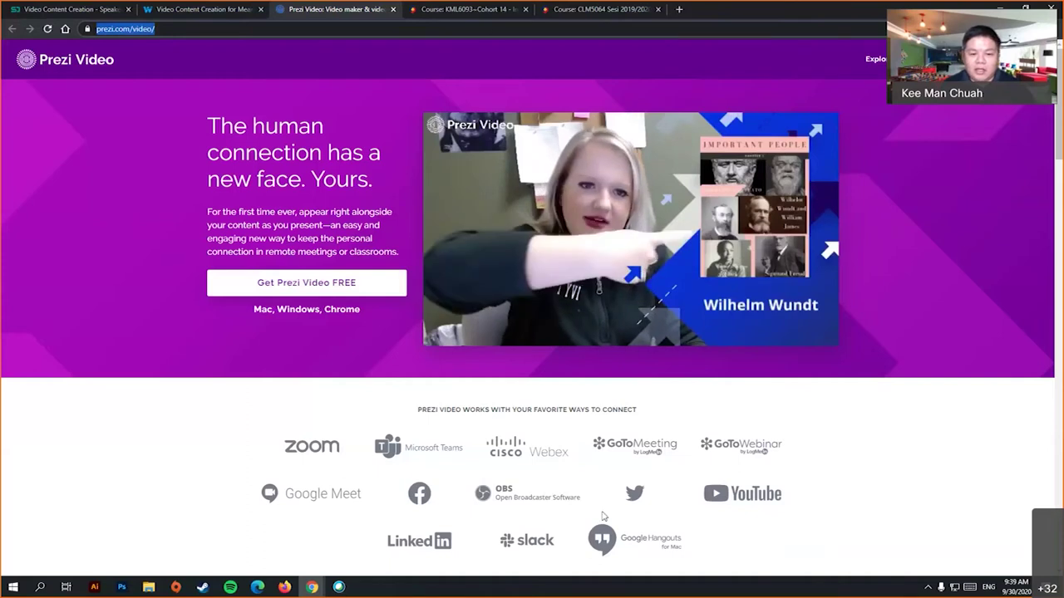
scroll(672, 435, down, 2)
scroll(686, 426, up, 2)
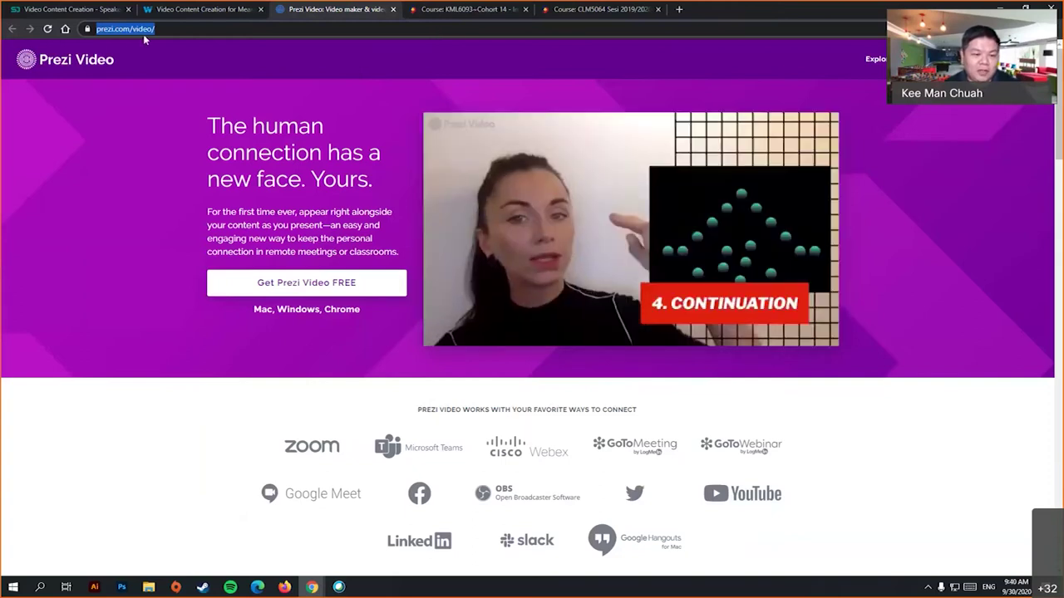
- Open the free Prezi Video offer and compare the features included in the Standard, Plus and Premium plans
click(353, 288)
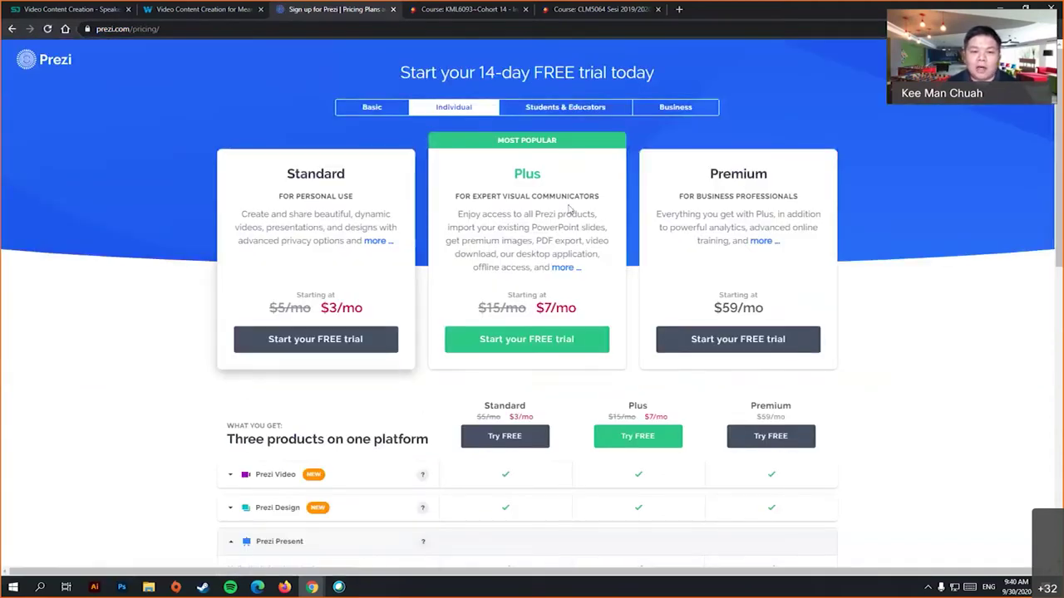
scroll(687, 332, down, 3)
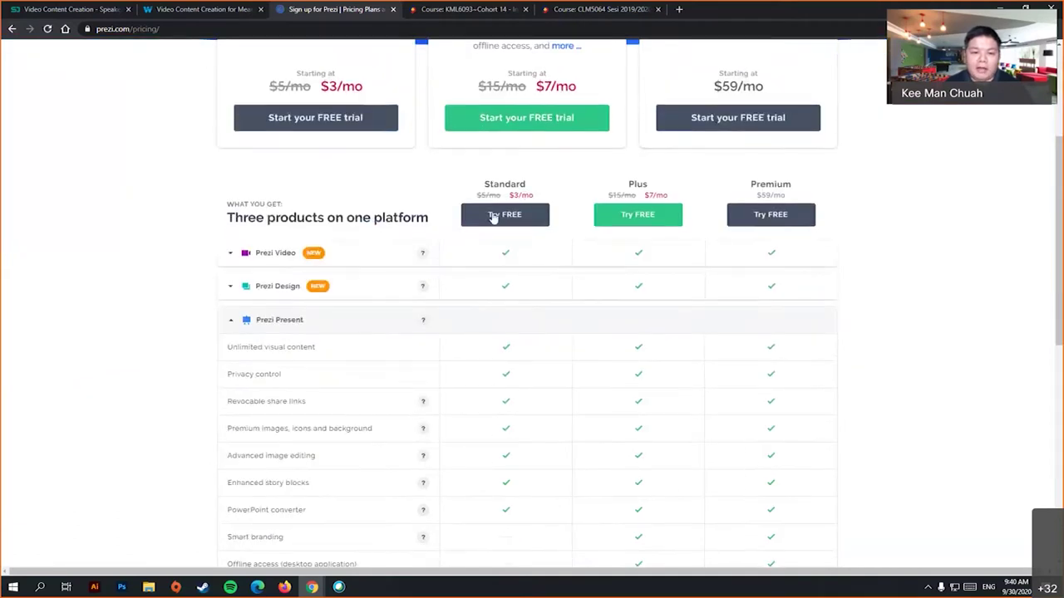
scroll(506, 261, down, 5)
scroll(506, 261, up, 6)
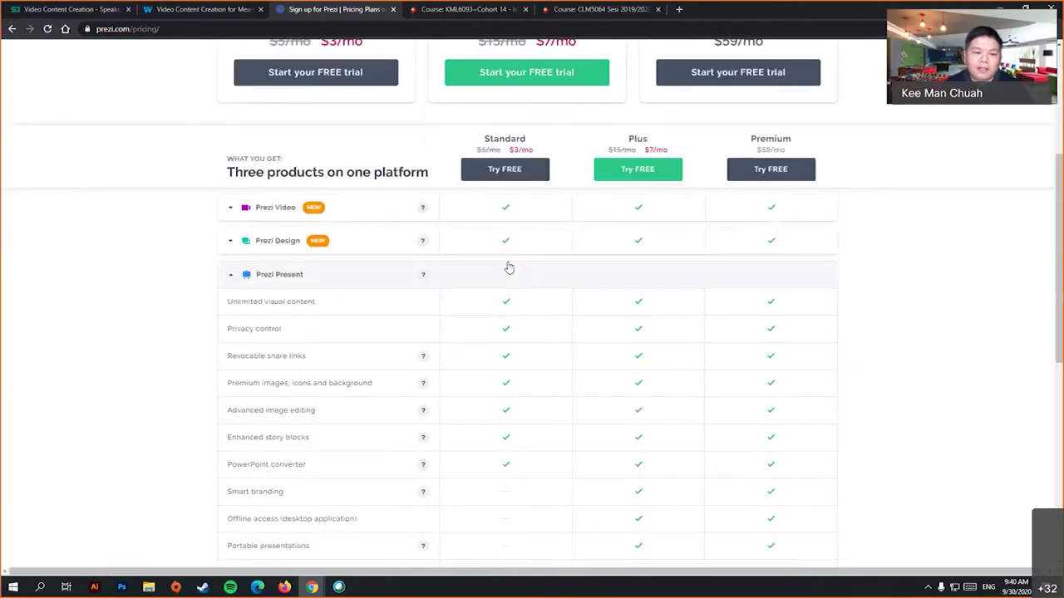
scroll(524, 325, up, 1)
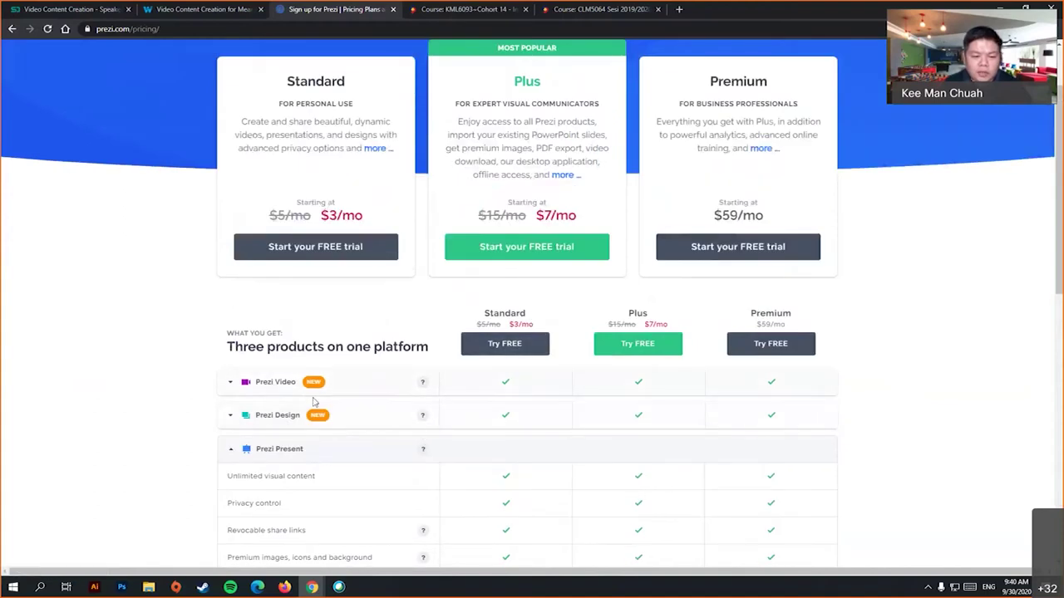
scroll(574, 374, down, 3)
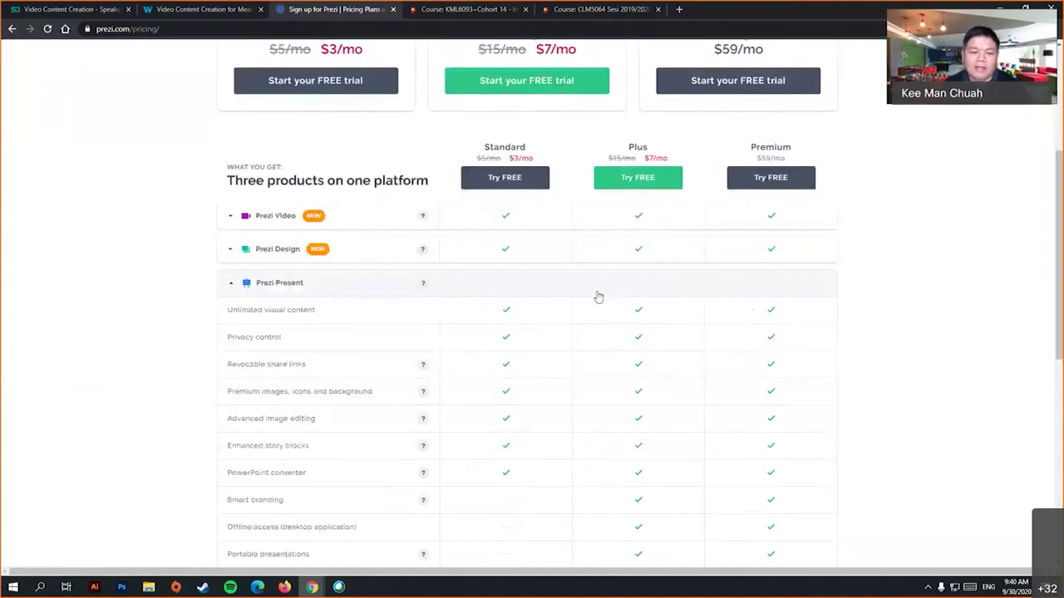
scroll(560, 340, down, 2)
scroll(560, 346, up, 4)
scroll(561, 344, up, 3)
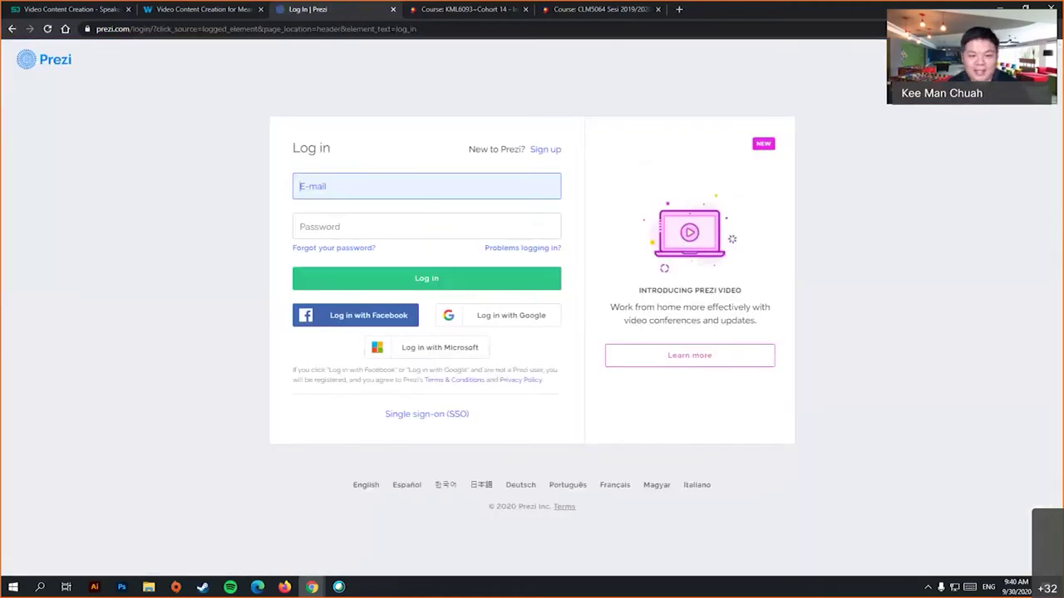
- Log in to Prezi with the existing Google account and look over the Prezi Video dashboard
click(579, 345)
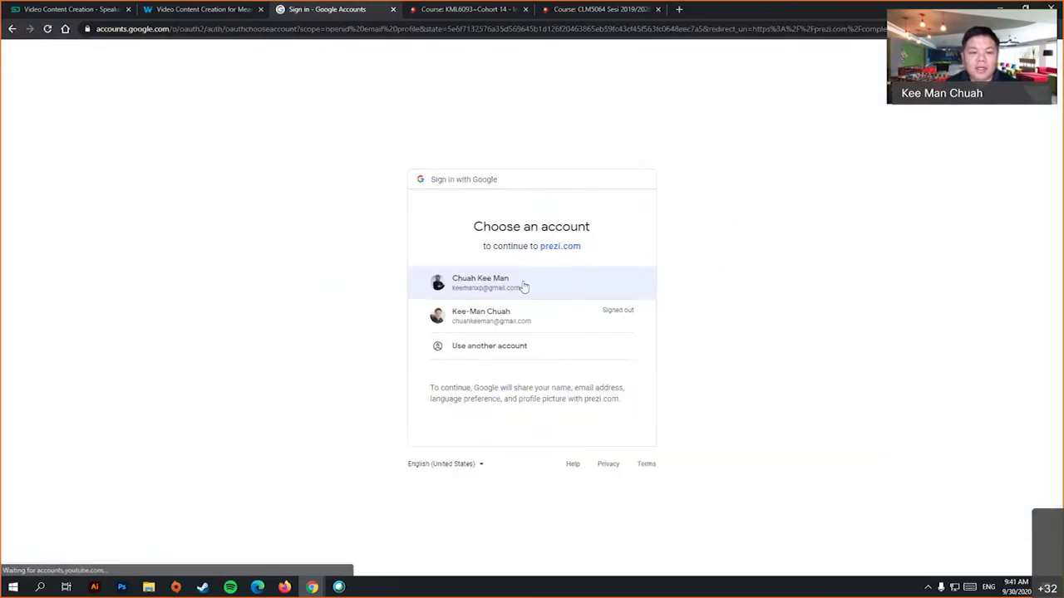
click(513, 287)
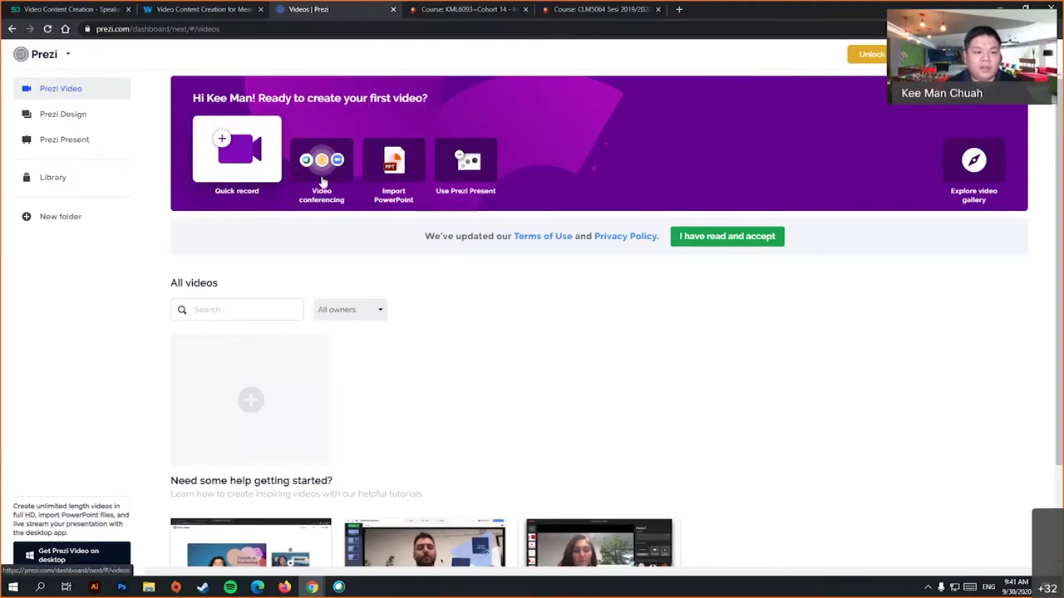
scroll(515, 278, down, 2)
scroll(552, 271, up, 2)
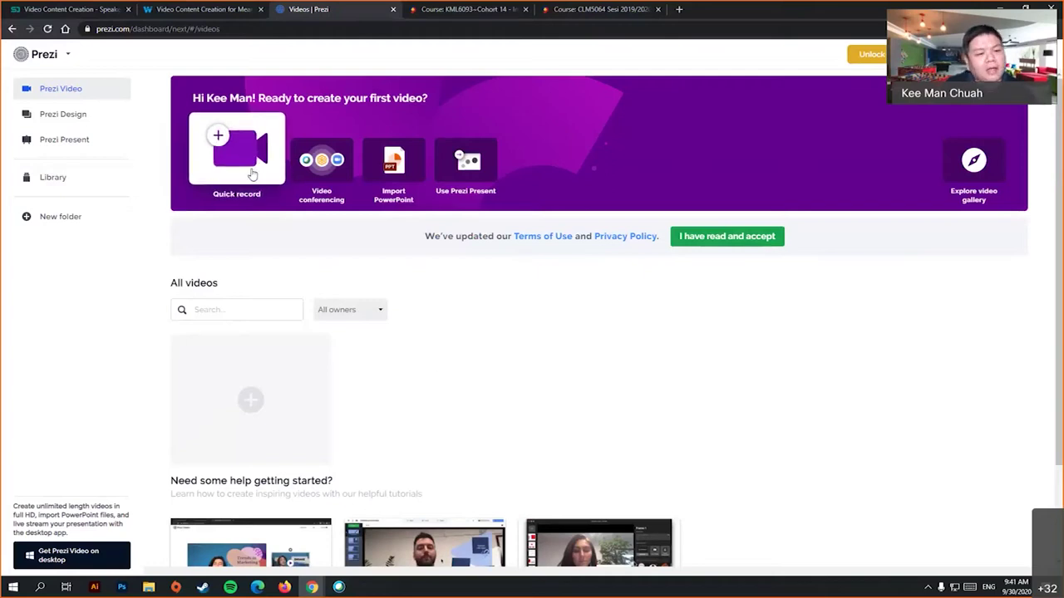
- Start a quick record video, allow camera and microphone access, and reload the page to connect the camera
click(252, 173)
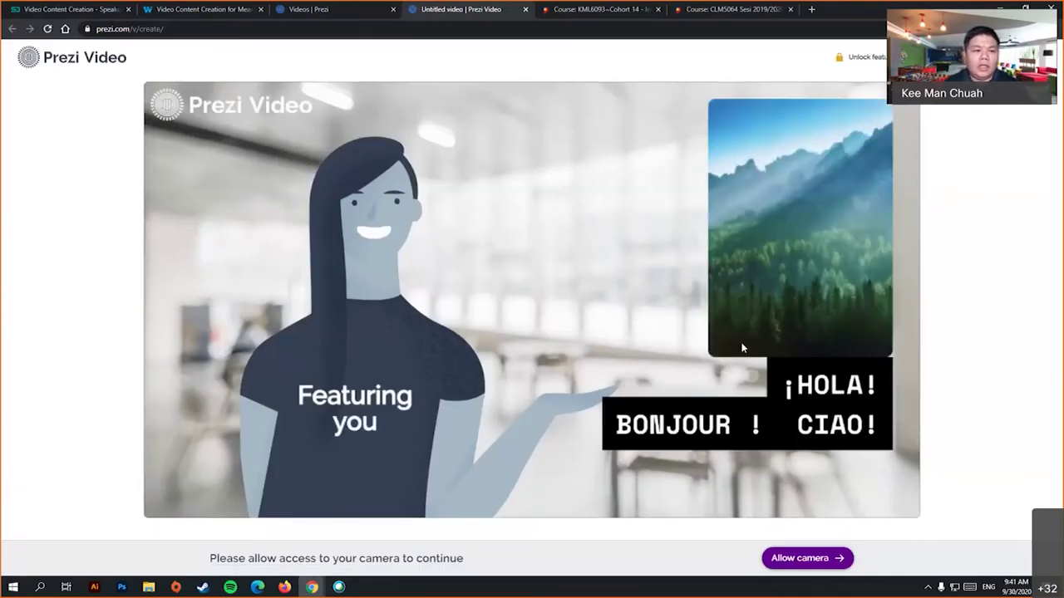
click(821, 563)
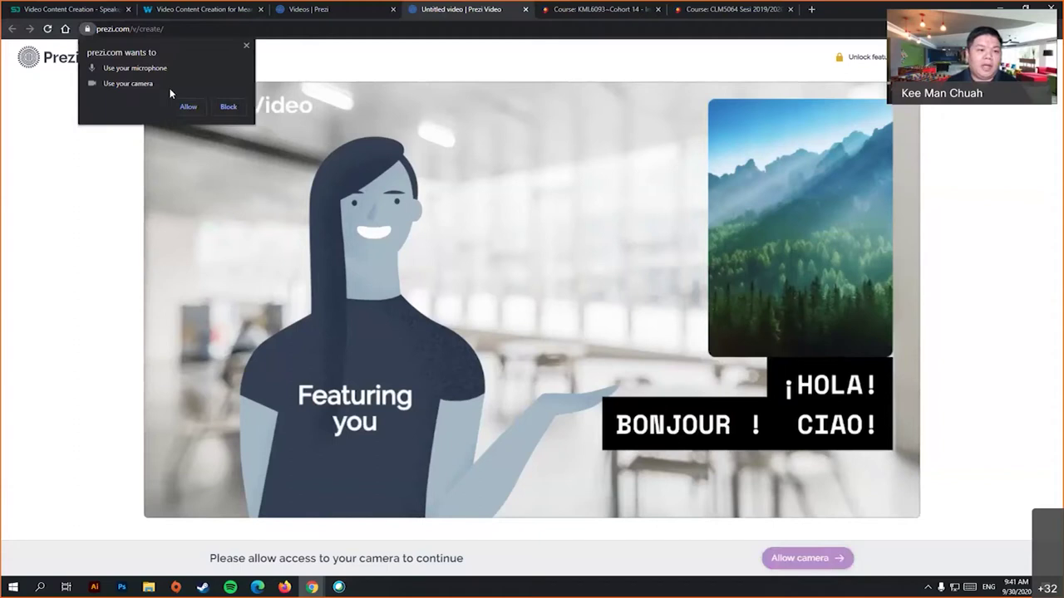
click(186, 107)
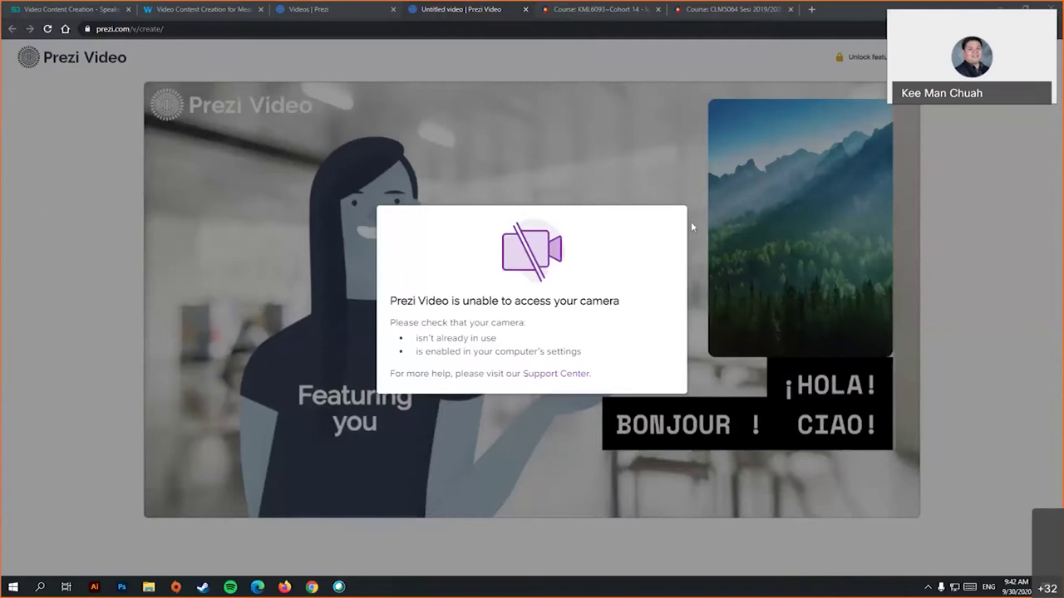
click(48, 28)
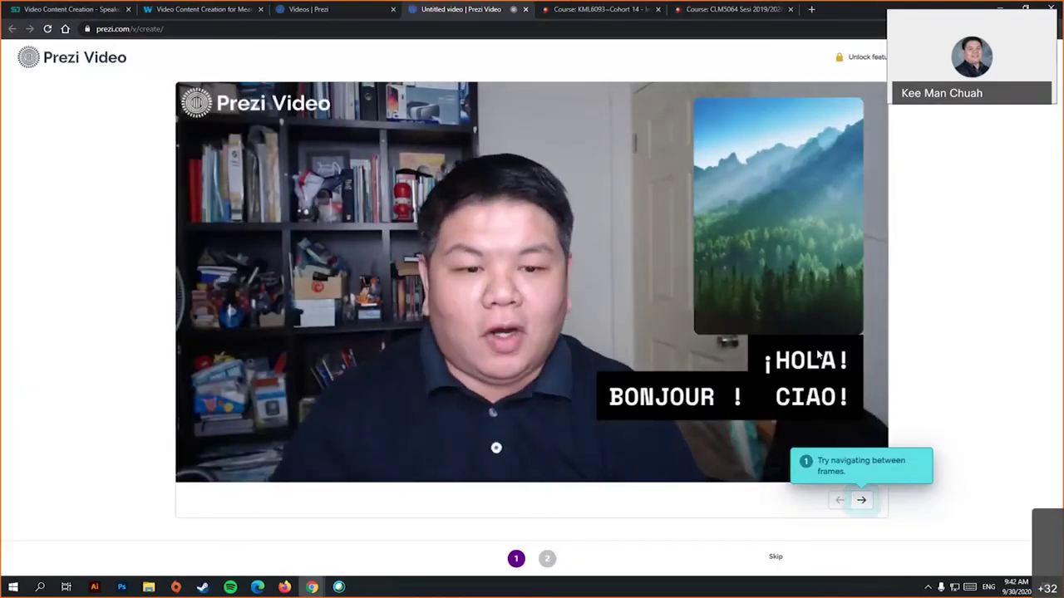
- Complete the two-part introduction by advancing to another frame and showing the content full screen, and start creating the first video
click(863, 502)
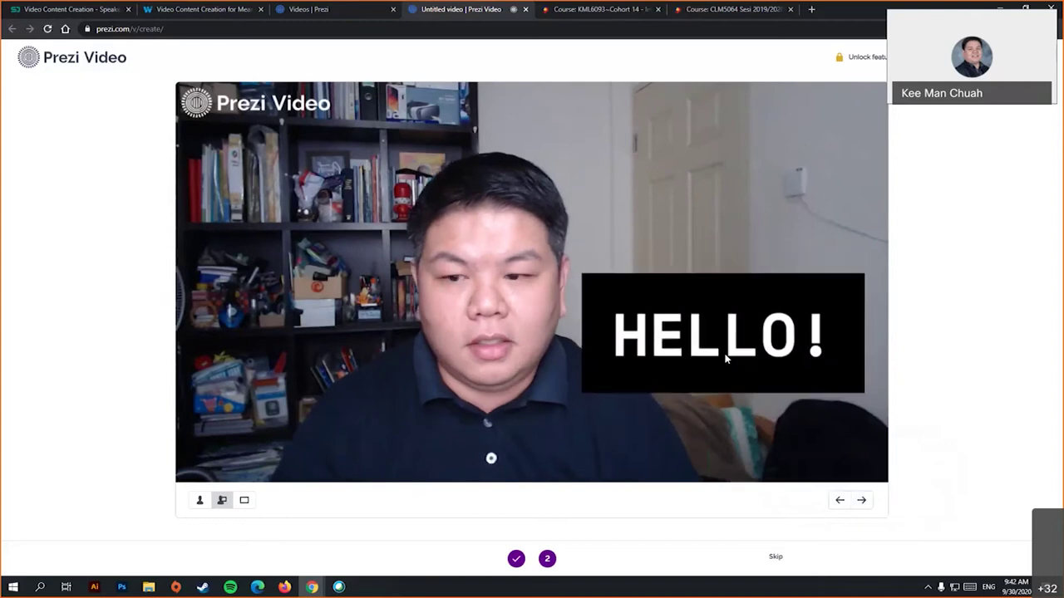
click(243, 500)
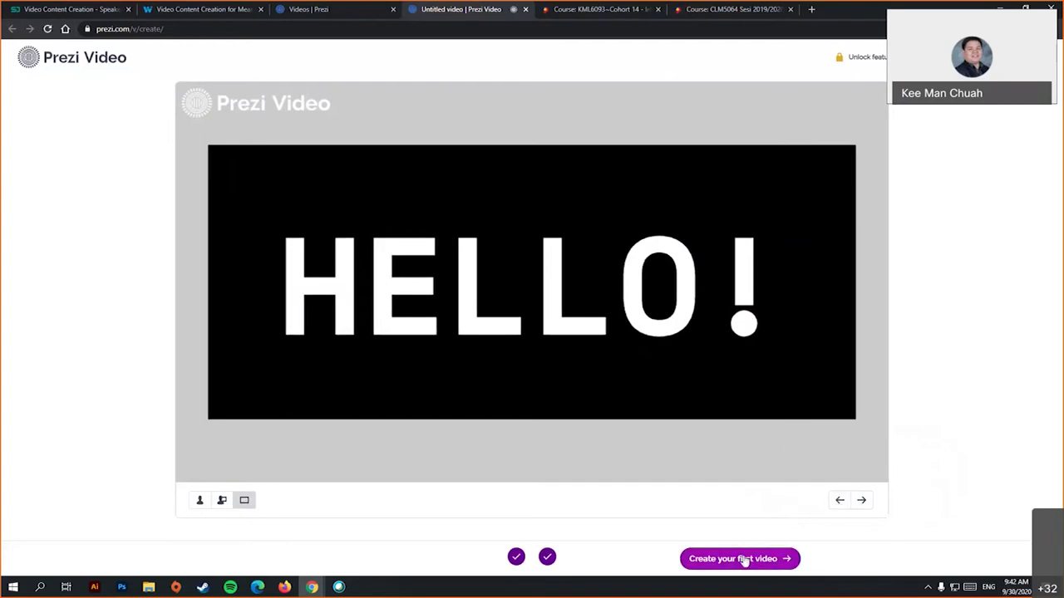
click(740, 558)
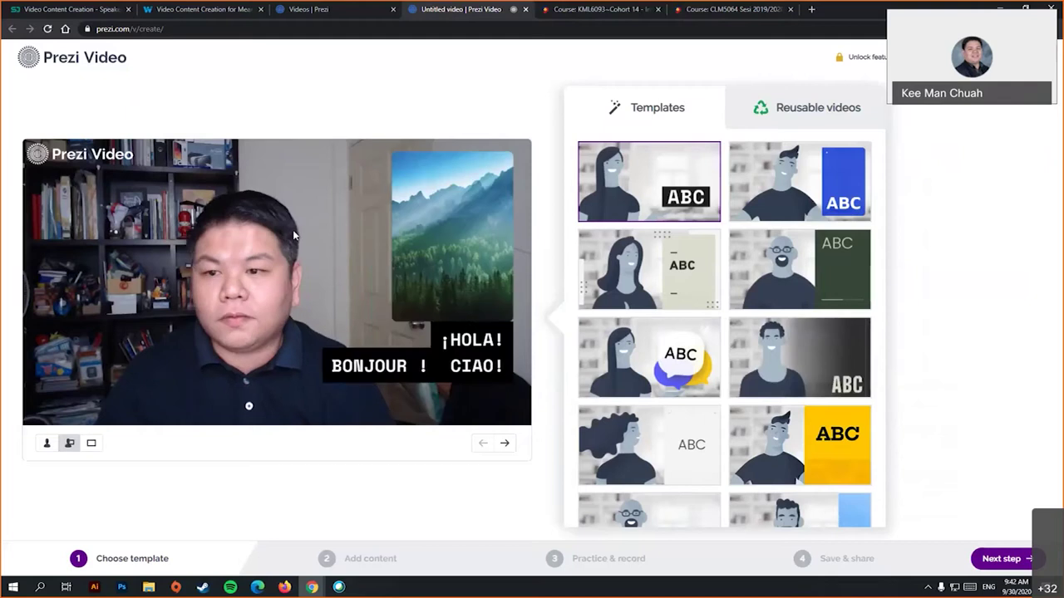
- Preview several video templates, choose the one with the yellow NEWS label and blue banner, and continue to adding content
key(Down)
key(Down)
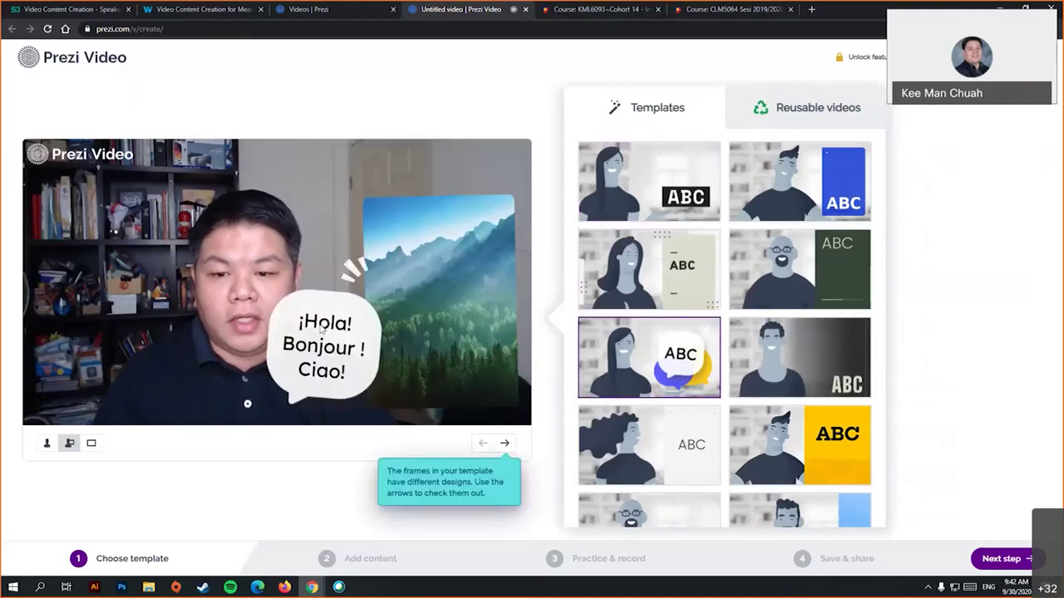
key(Down)
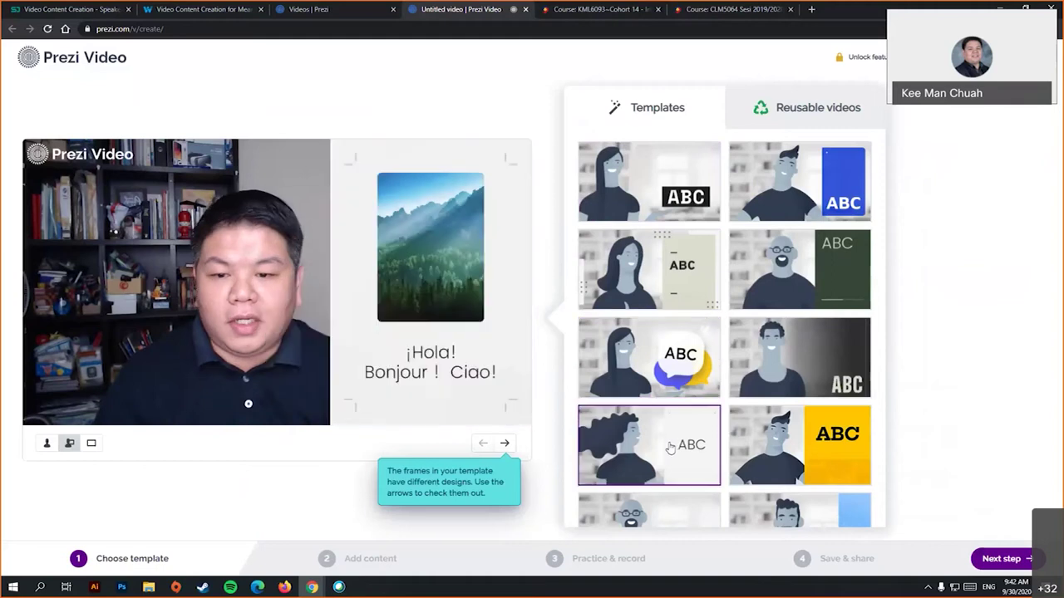
click(797, 377)
scroll(754, 467, down, 3)
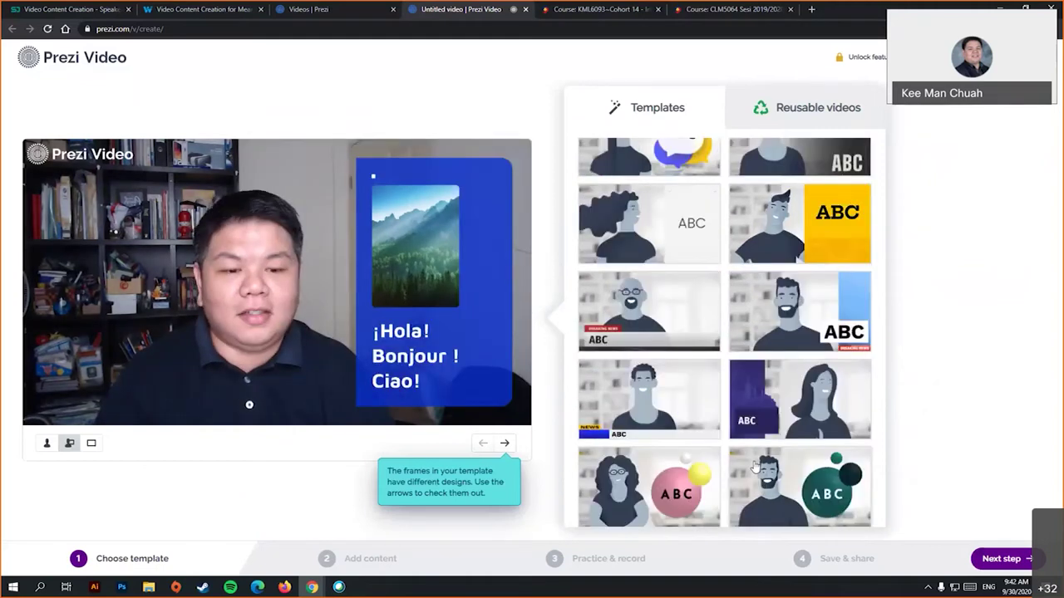
click(693, 418)
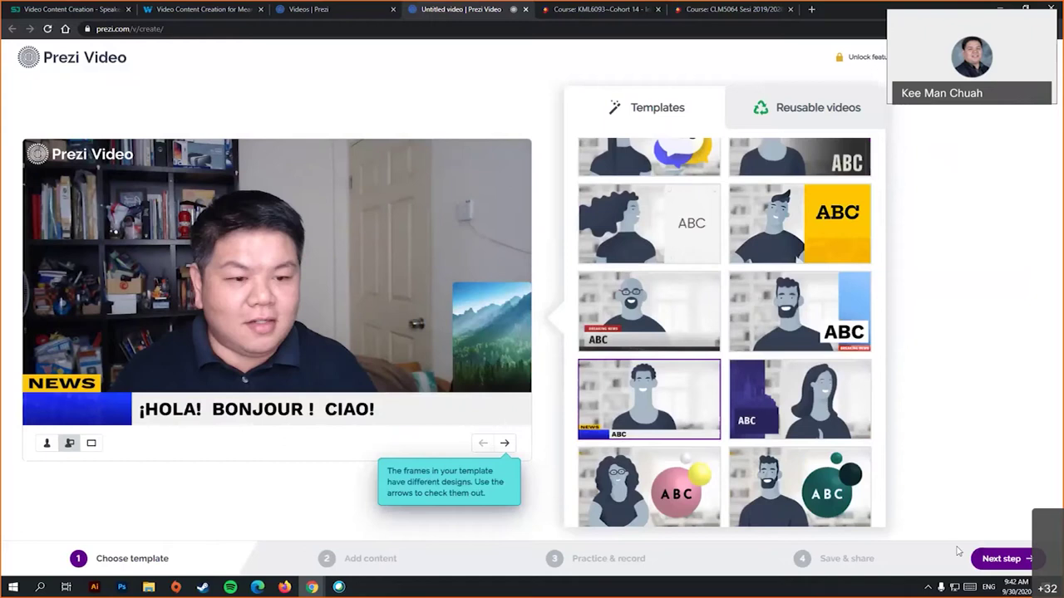
click(997, 559)
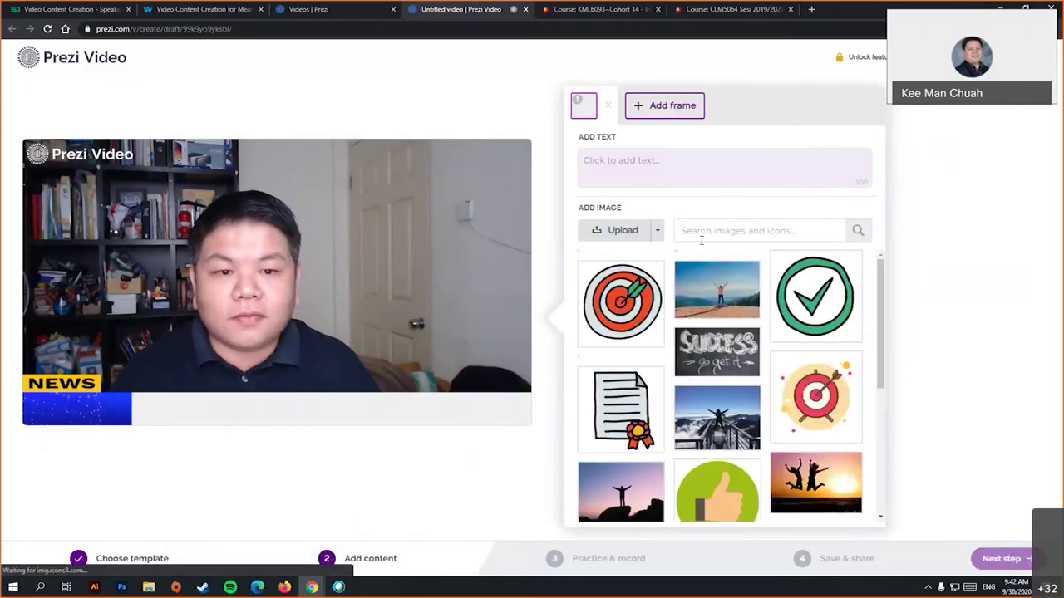
- Enter "Welcome to the first unit" as the text of the first frame
click(670, 156)
text(Welcome to )
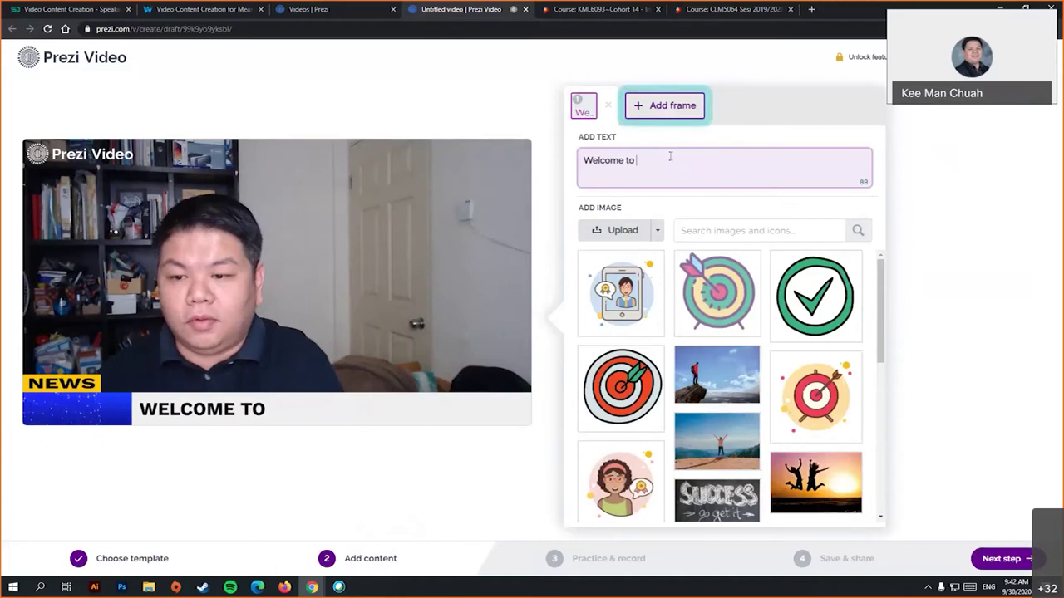
text(the first unit)
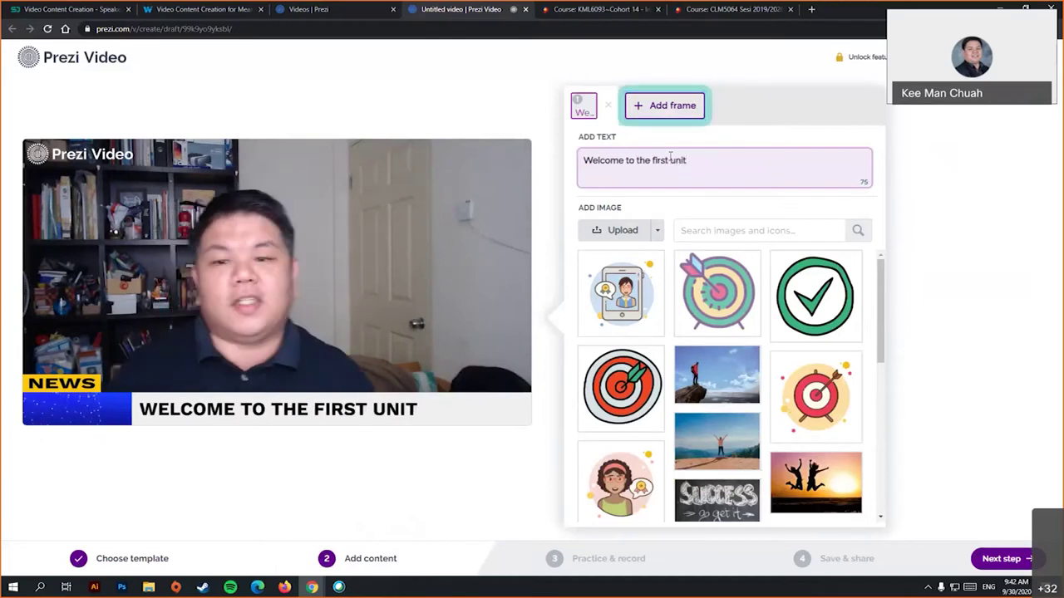
mouse_move(505, 196)
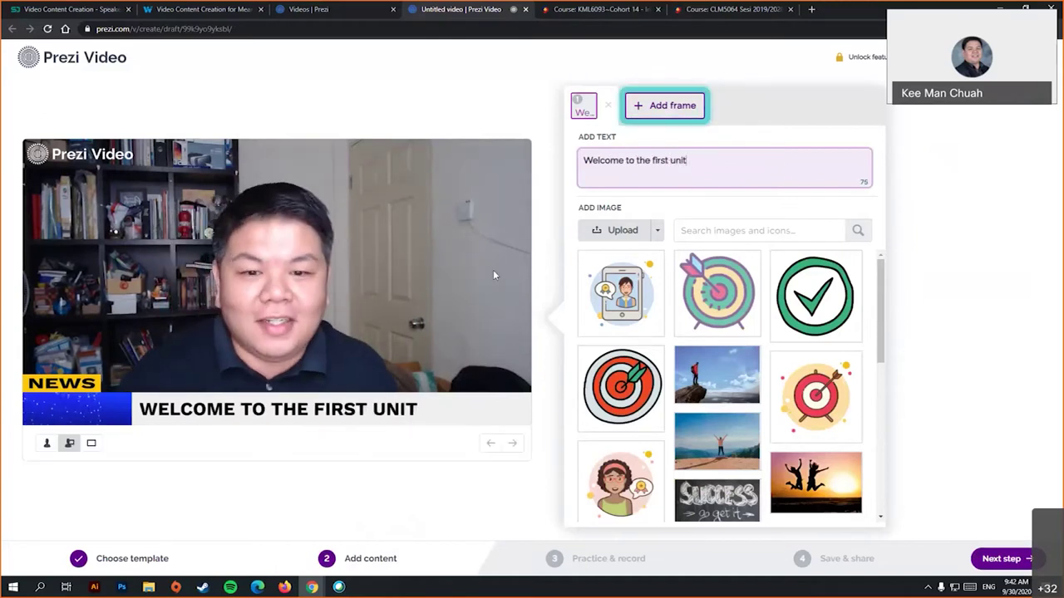
- Try the phone illustration as the frame's image and replace it with the uploaded picture 2560x1600 from the Byte Size folder
click(621, 293)
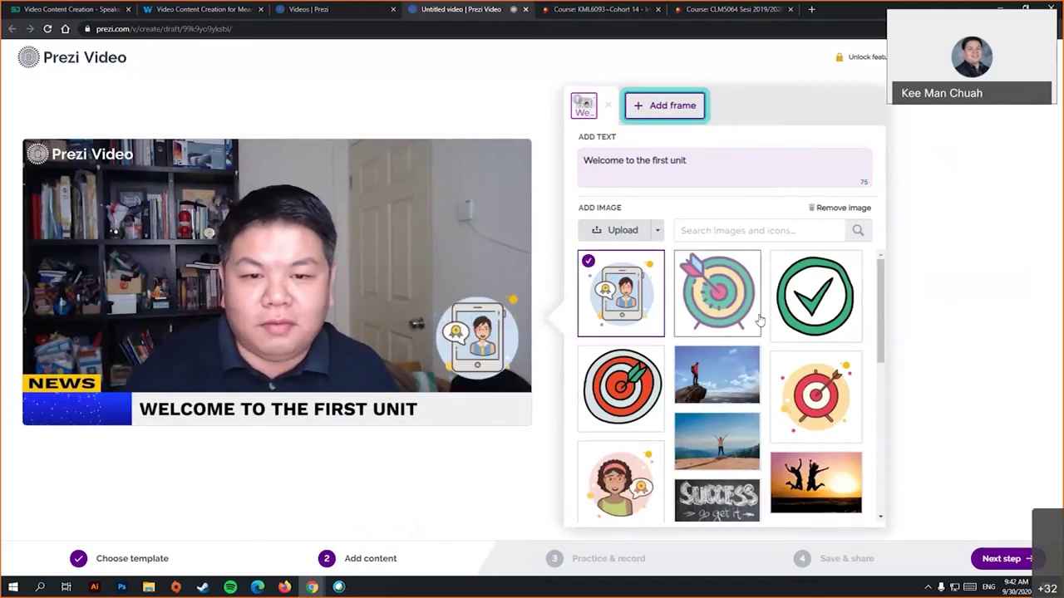
click(642, 236)
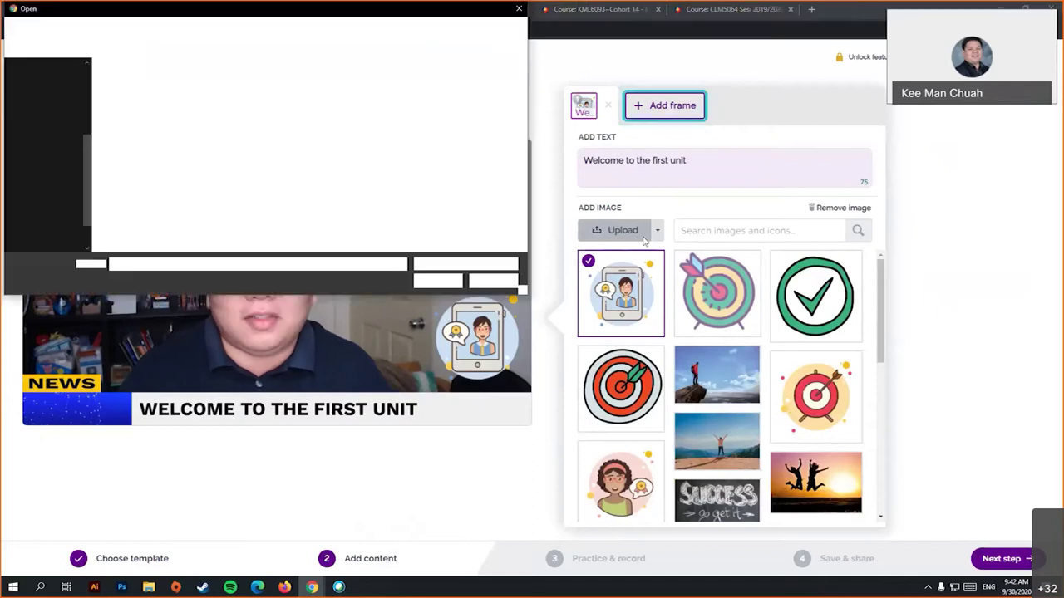
click(133, 98)
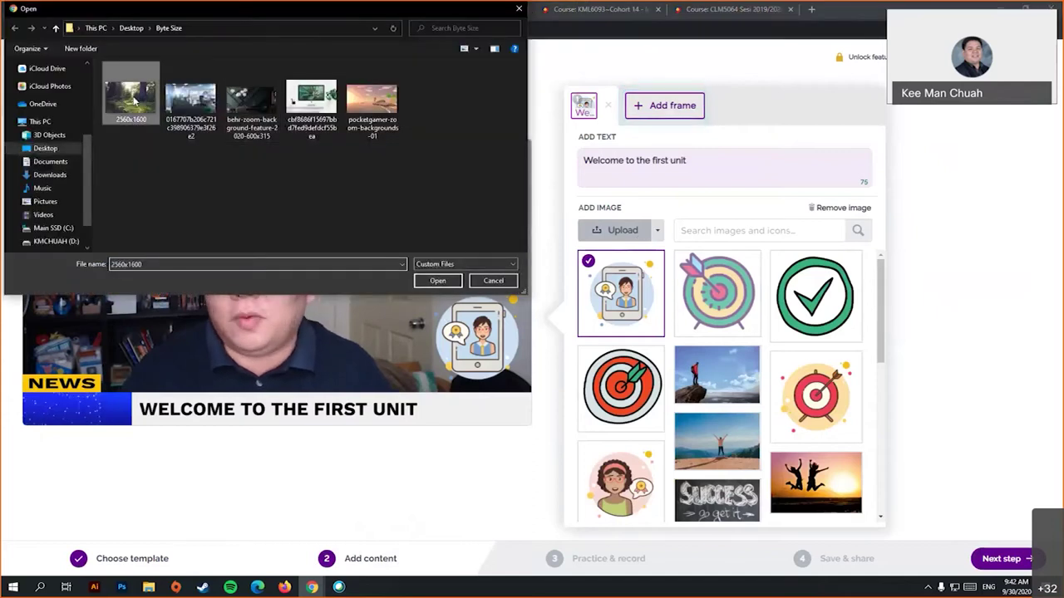
click(437, 280)
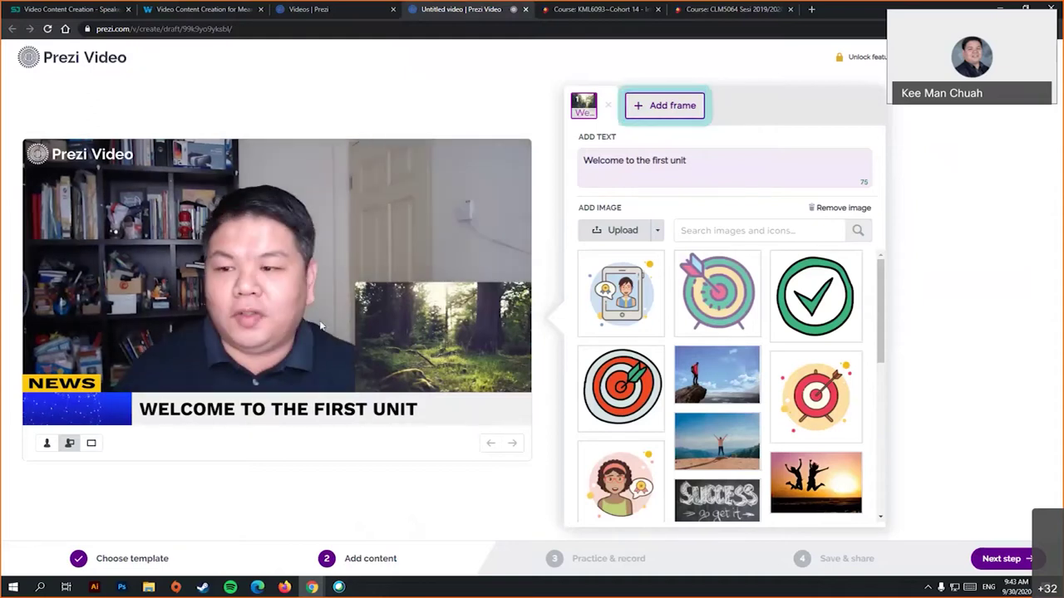
- Continue to the Practice & record stage and start recording the video, pausing and resuming it once
click(998, 558)
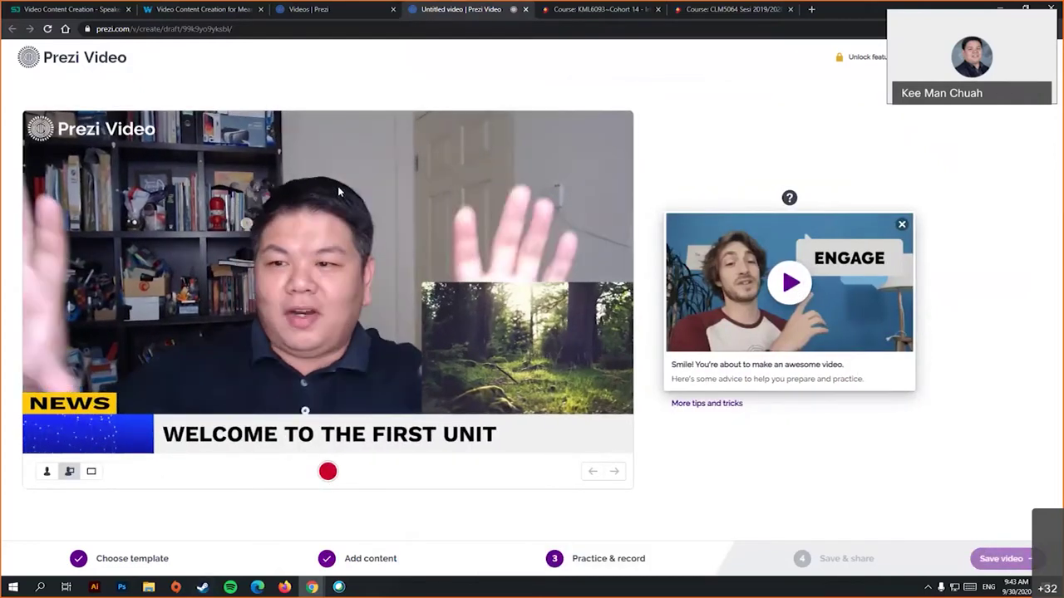
click(329, 474)
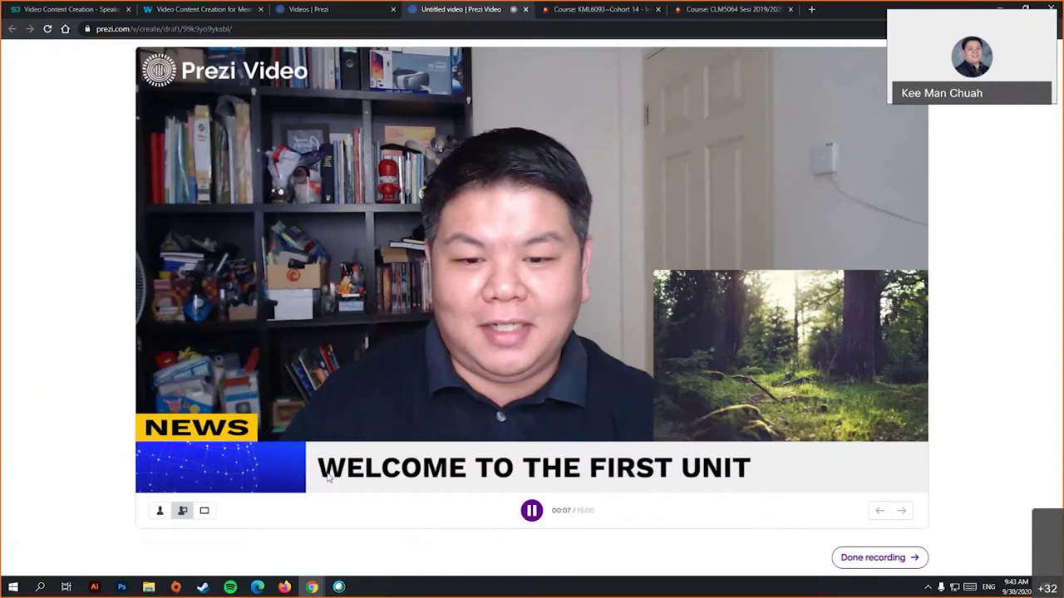
click(533, 512)
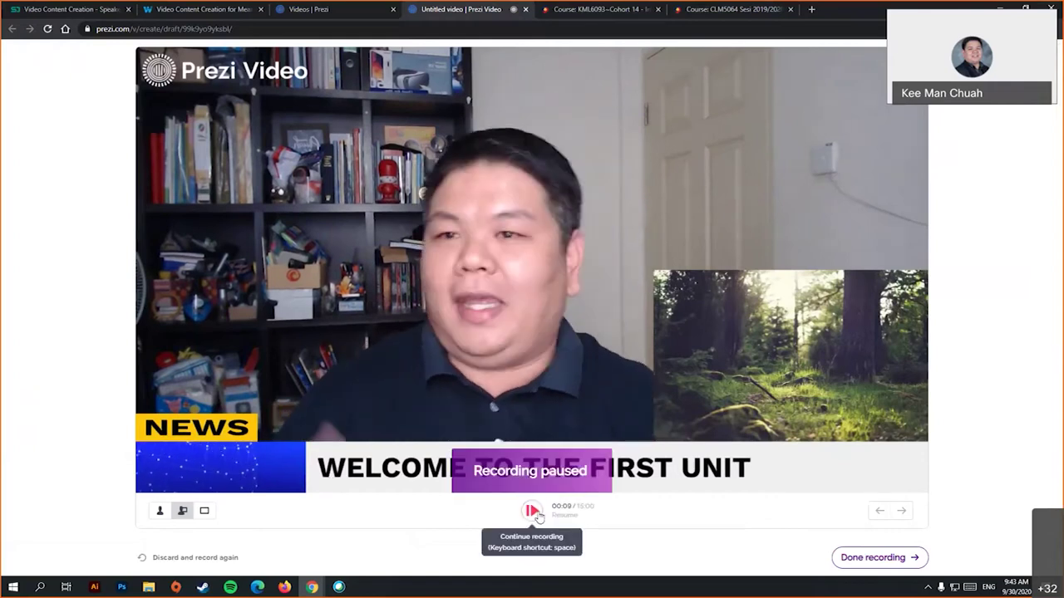
click(537, 513)
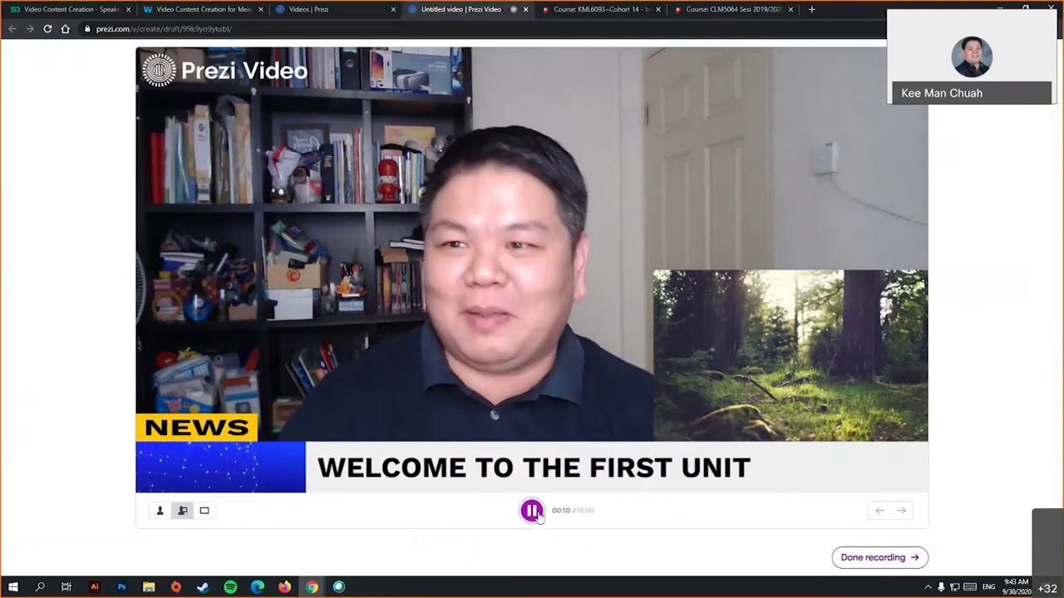
- Pause and finish the recording, close the review tips, and play back the recorded video
click(532, 511)
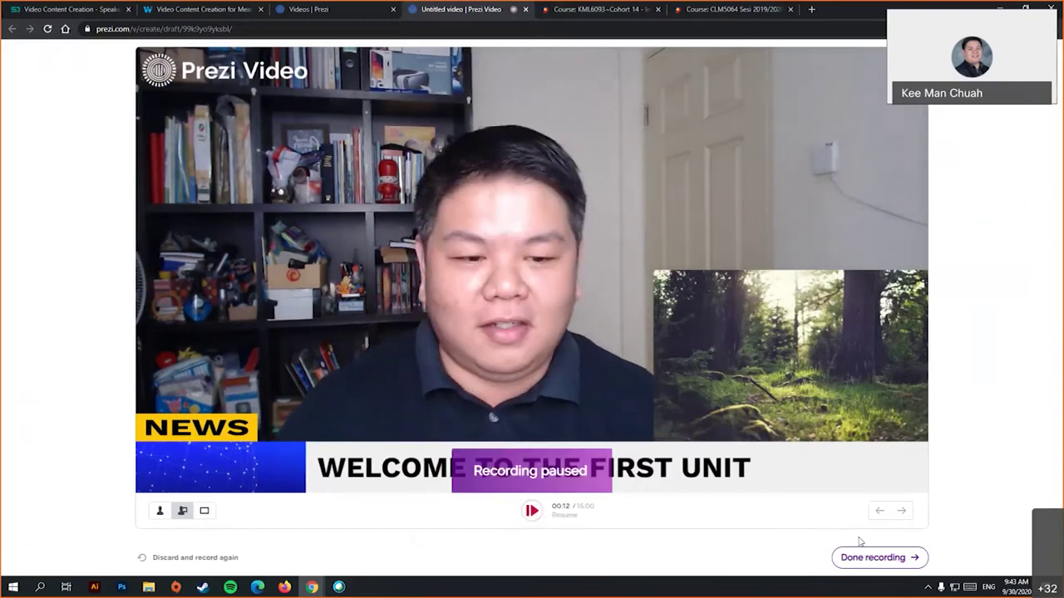
click(873, 558)
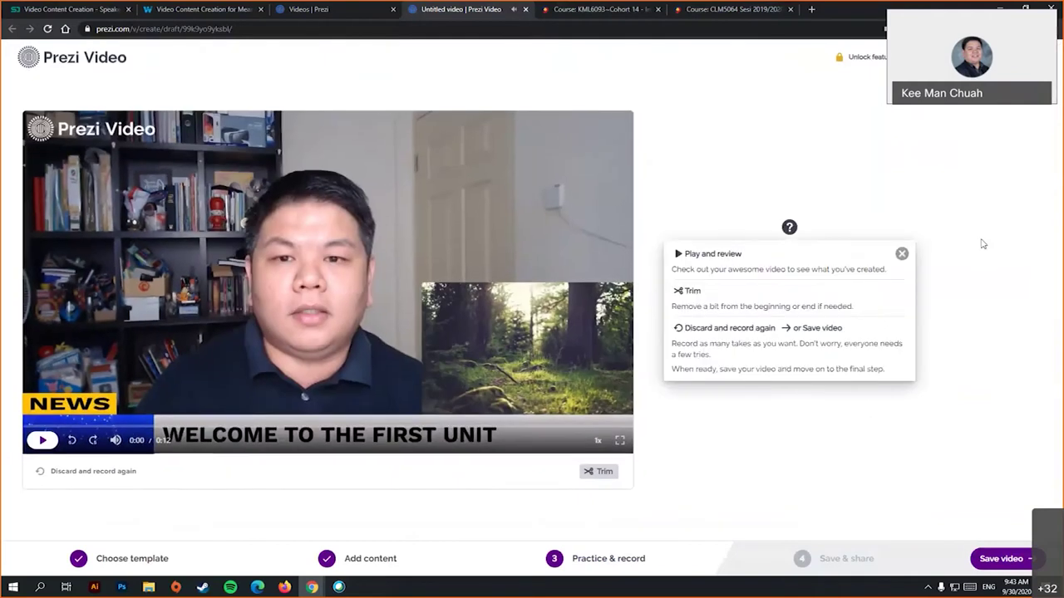
click(901, 254)
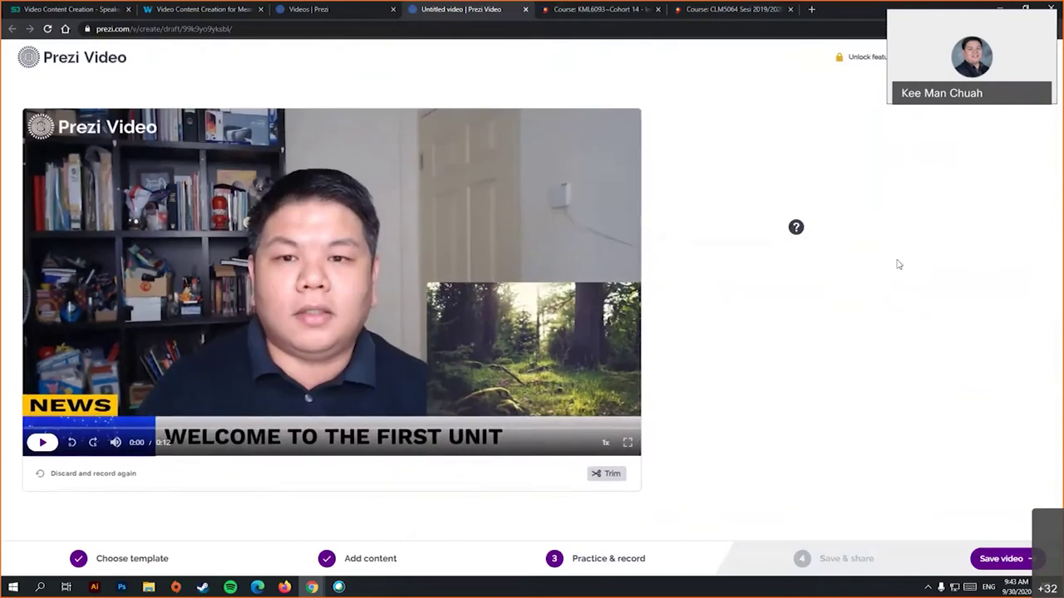
click(195, 470)
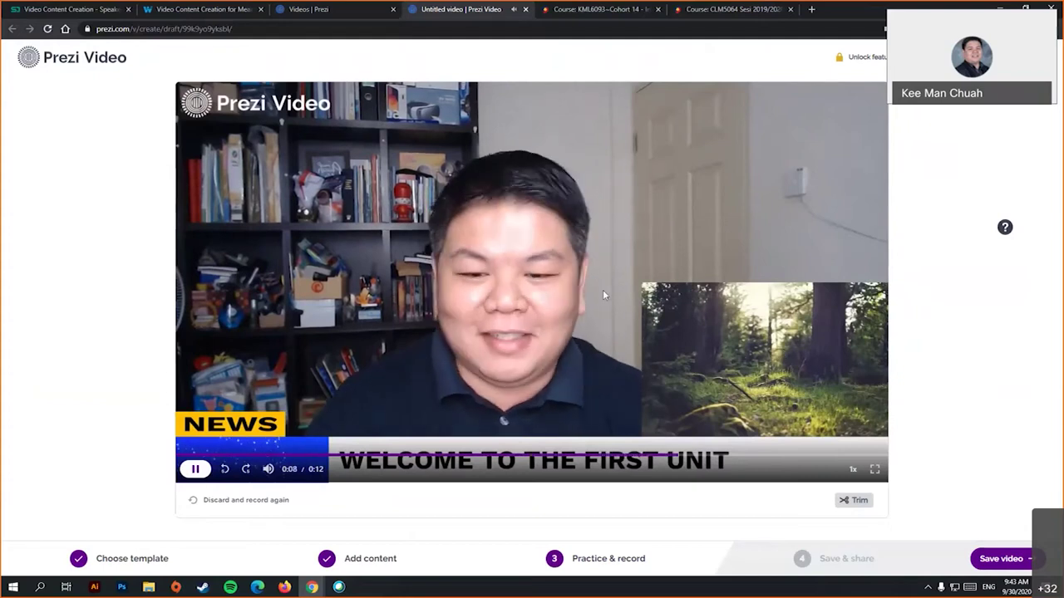
click(196, 469)
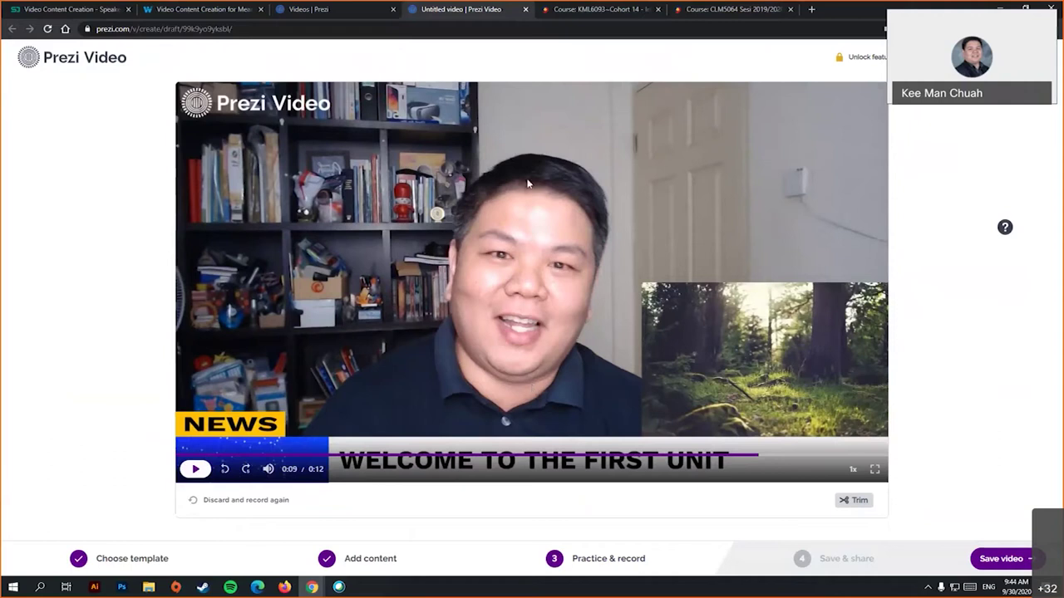
- Trim the recorded video to start at 00:01,61 and end at 00:09,75
click(856, 500)
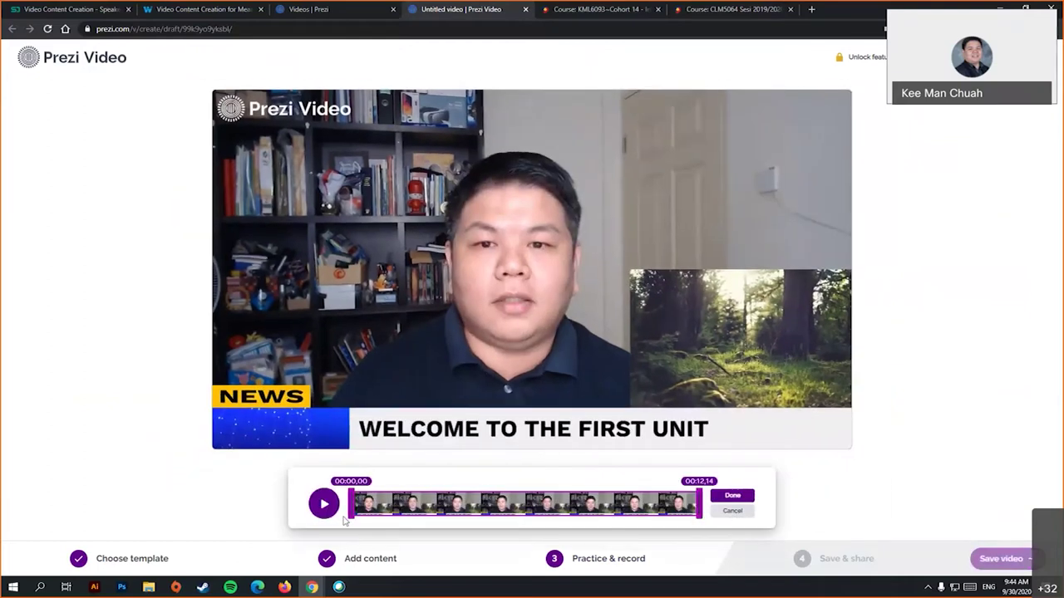
drag(350, 502, 397, 504)
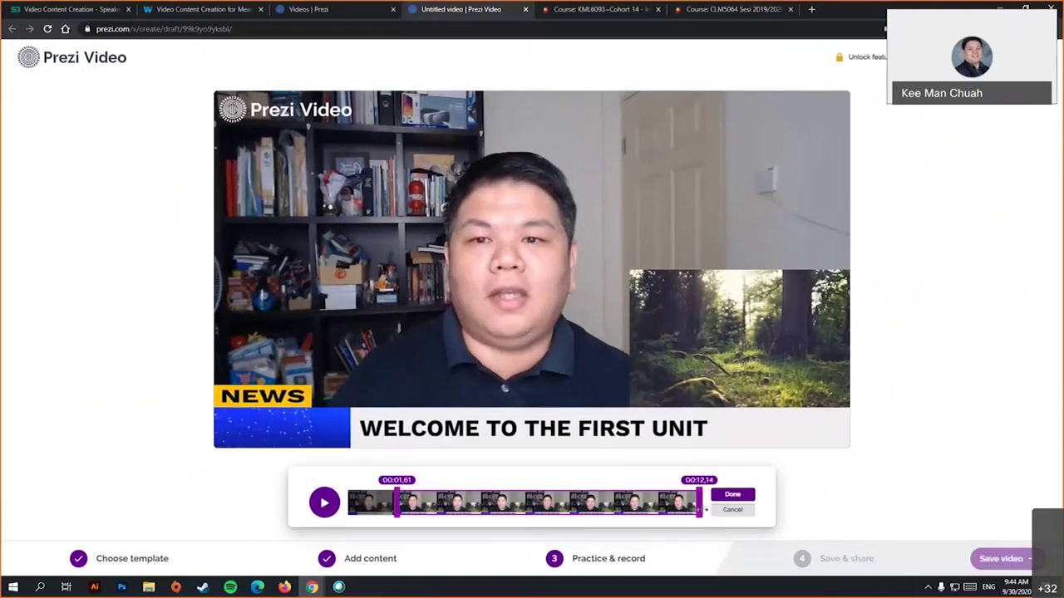
drag(700, 502, 631, 502)
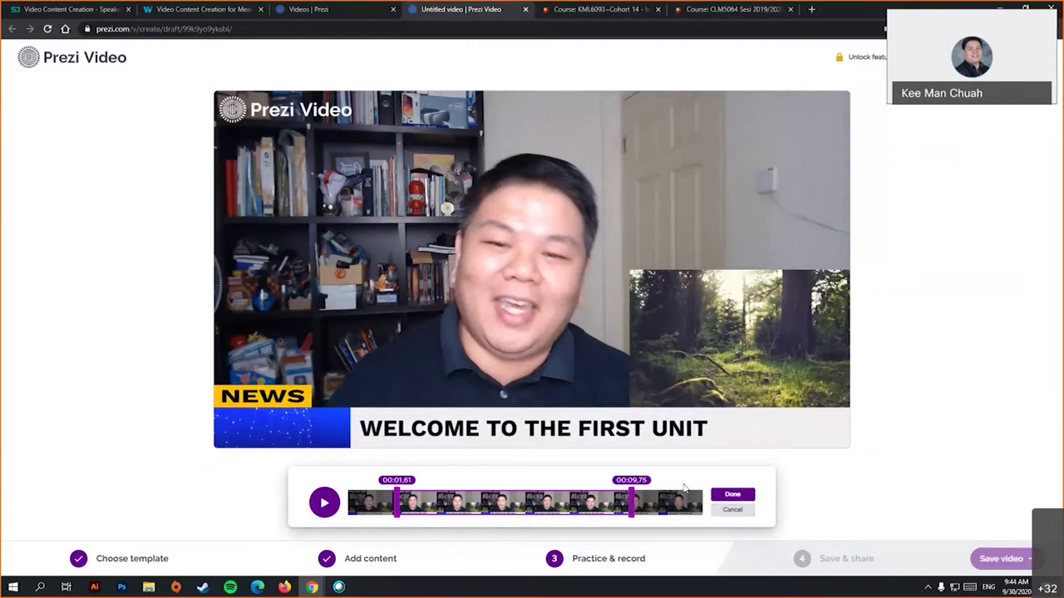
click(746, 496)
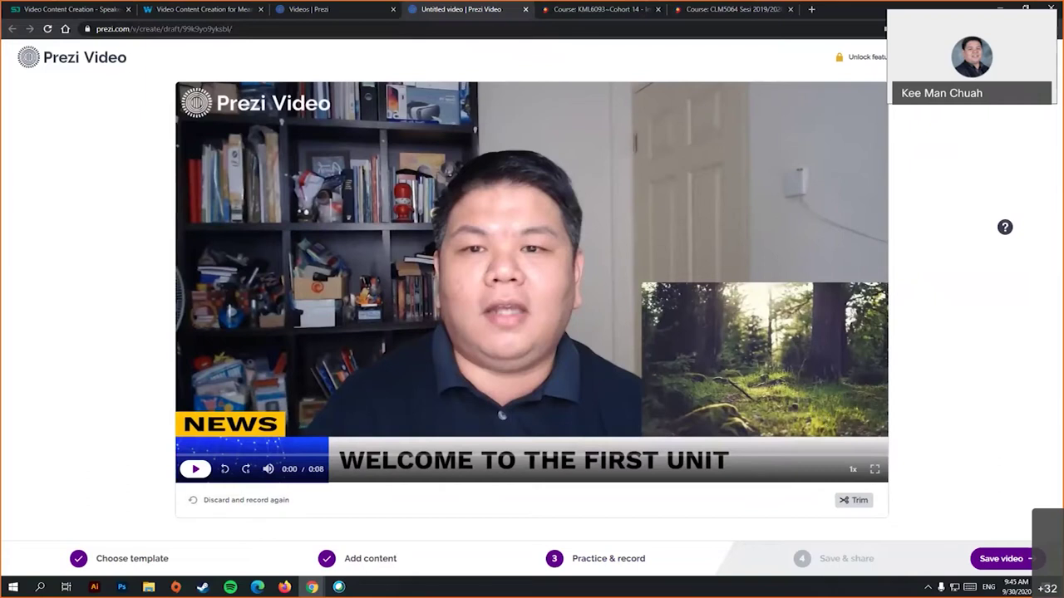
- Save the trimmed video and set its privacy to Unlisted, with its web address selected
click(1002, 559)
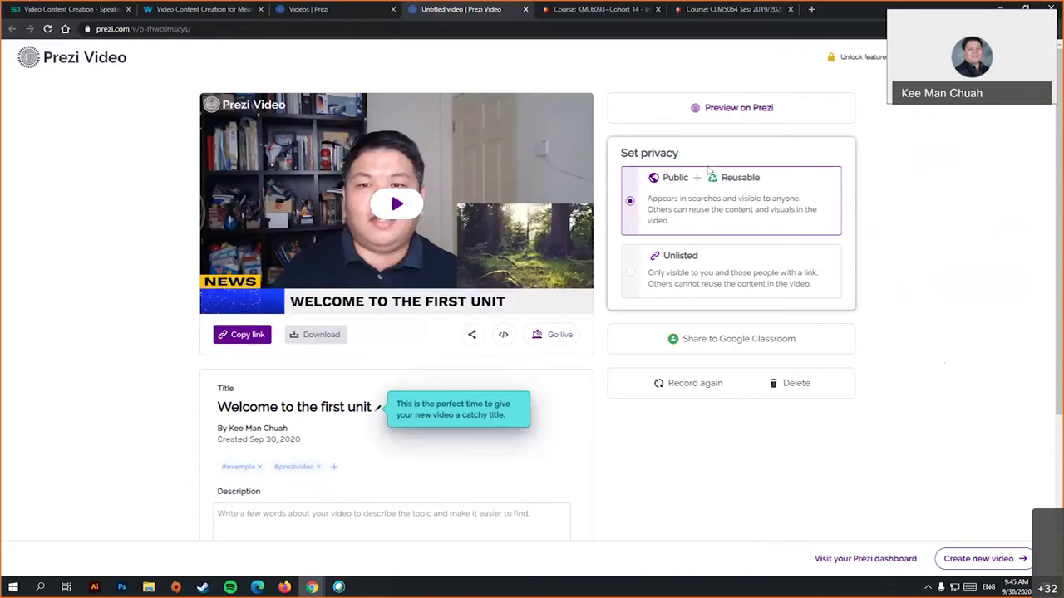
click(675, 269)
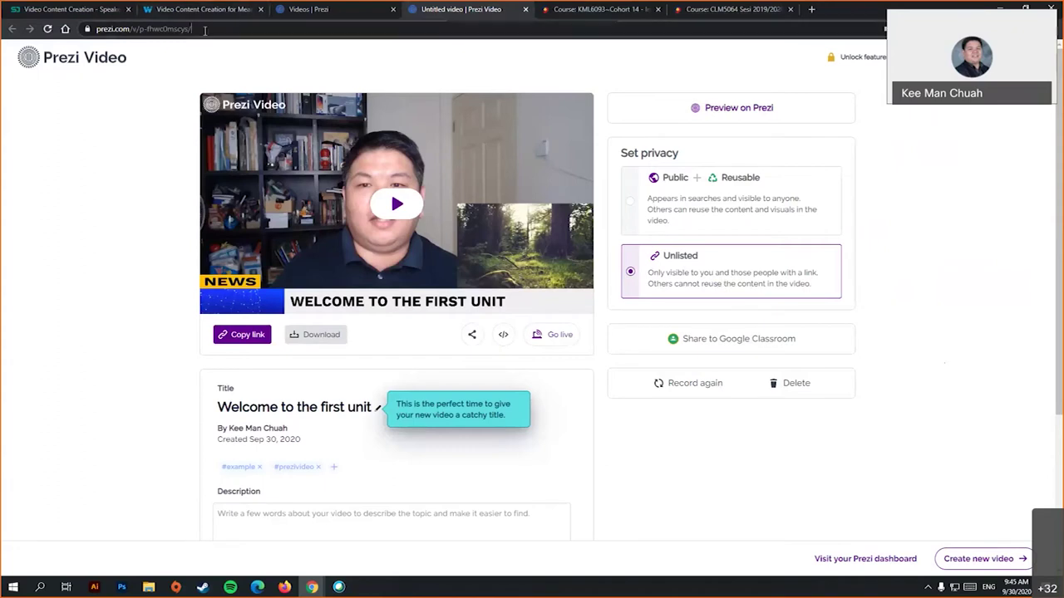
click(155, 30)
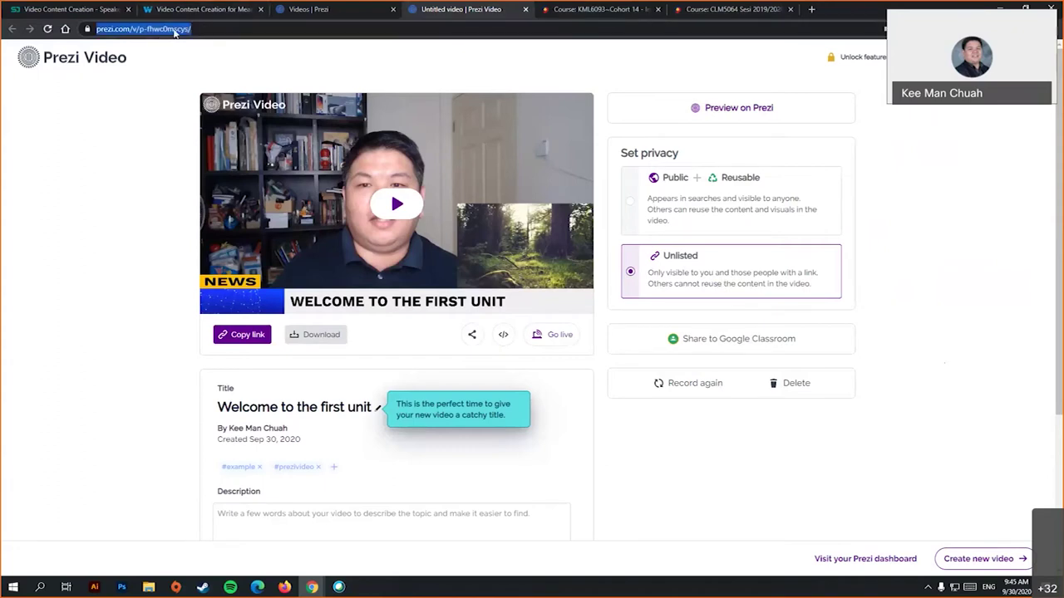
- Try to download the saved video, dismiss the Prezi Plus trial offer, and select the video's web address
click(325, 341)
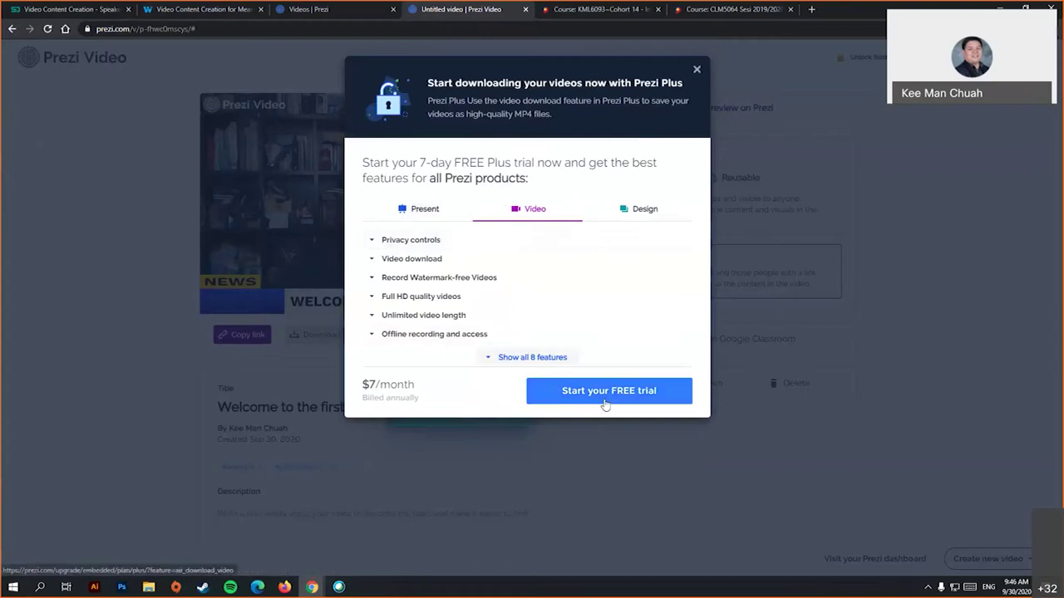
click(694, 71)
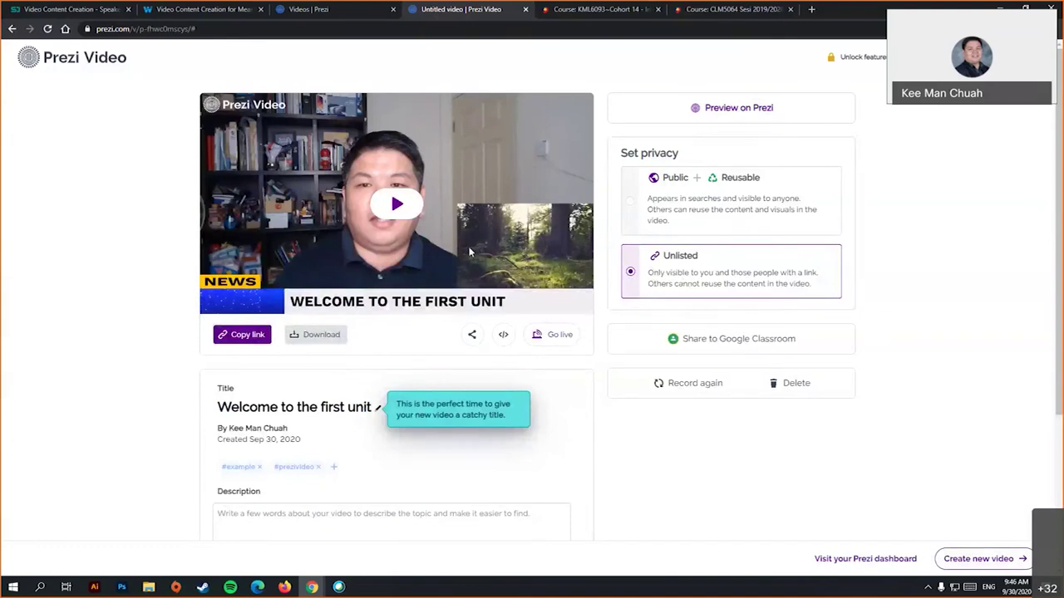
click(318, 337)
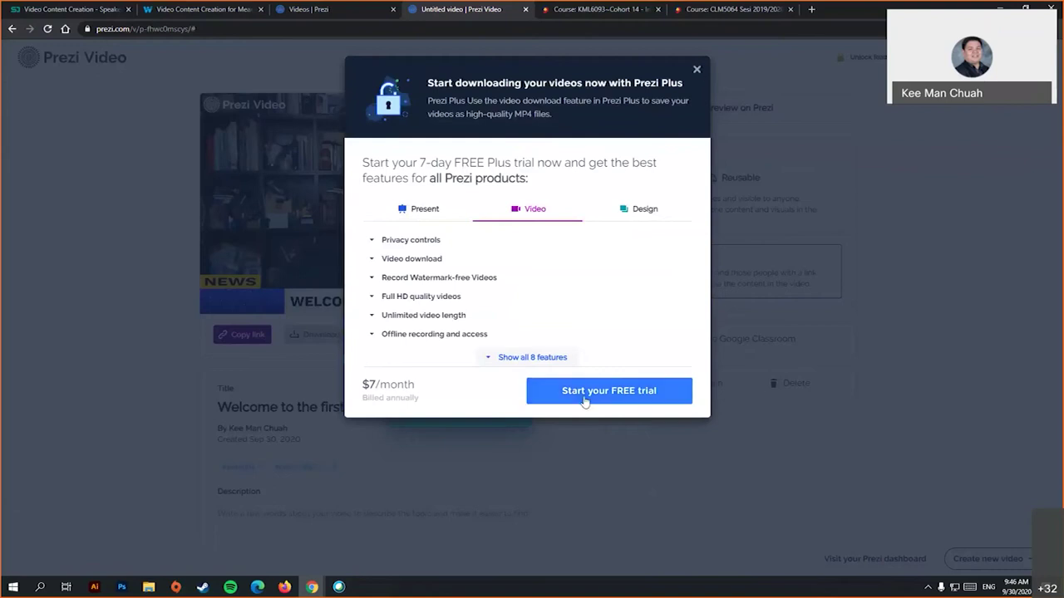
click(739, 202)
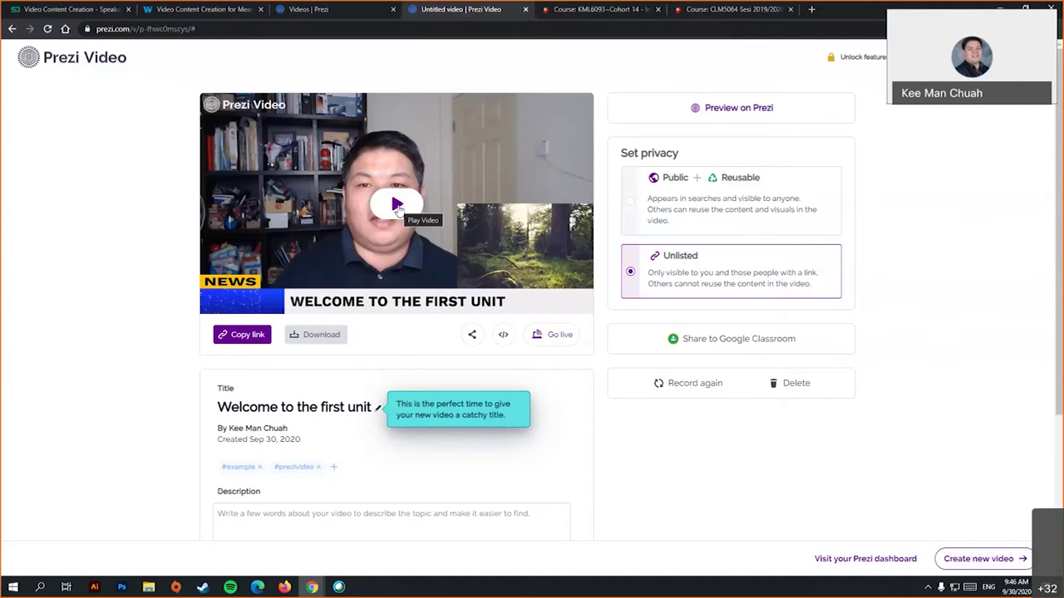
click(190, 29)
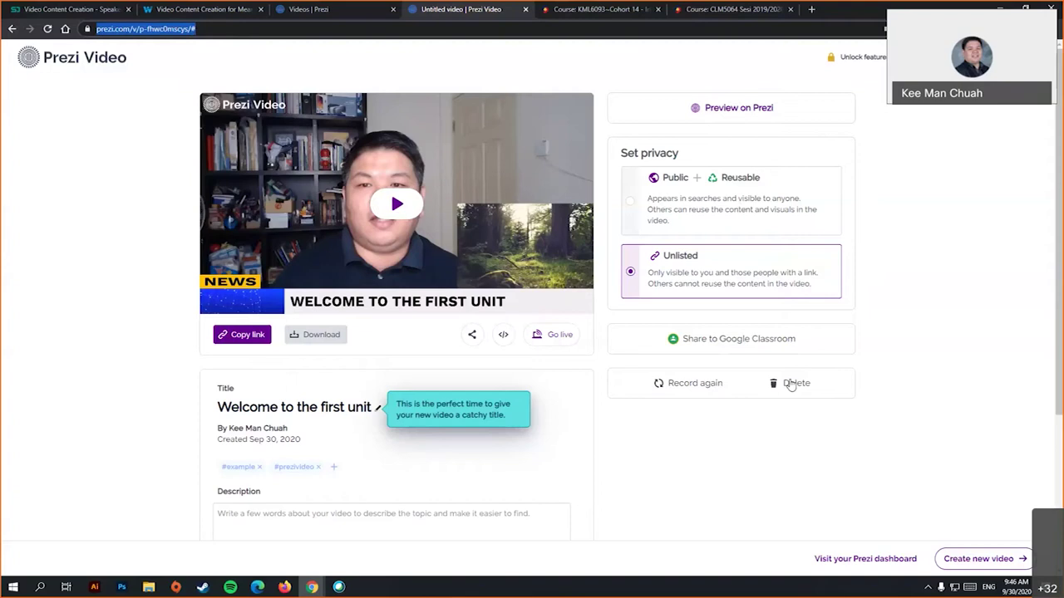
- Start recording the video again and add a second frame with the "1,2,3... LET'S GO!" speech bubble image
click(702, 387)
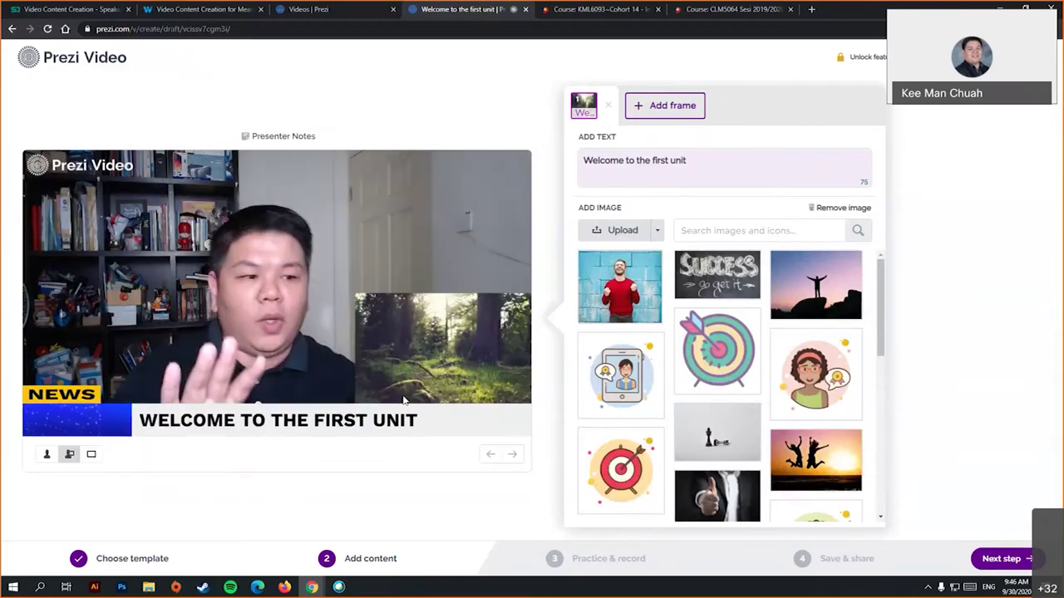
click(671, 106)
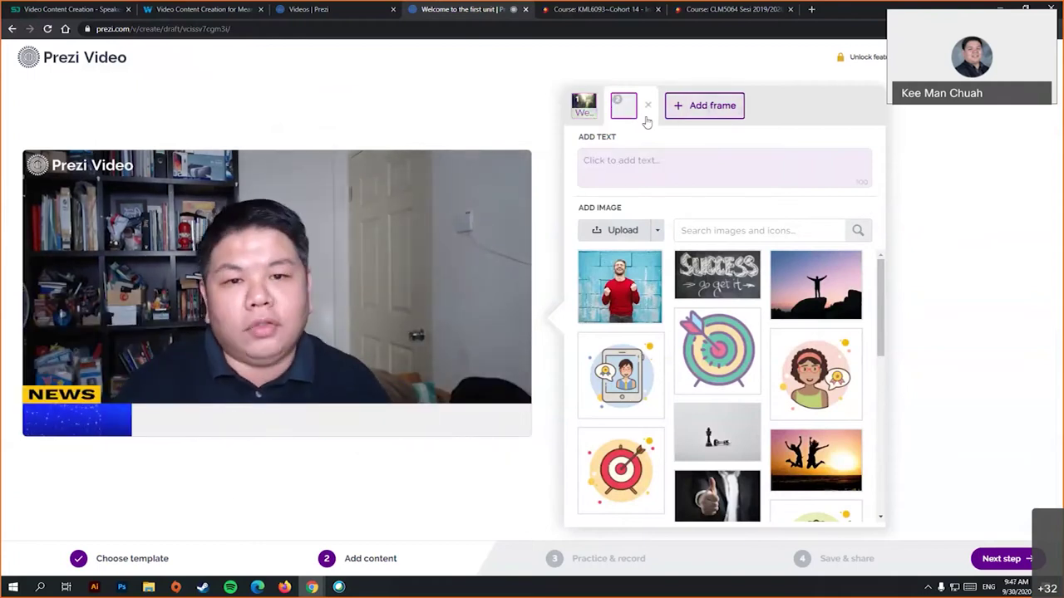
scroll(790, 383, down, 10)
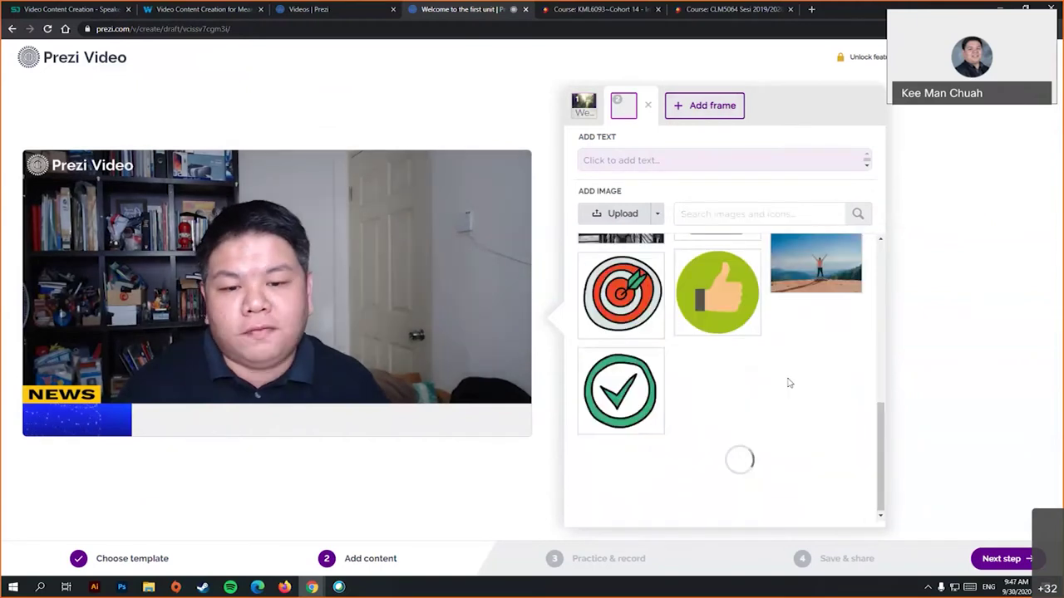
scroll(707, 374, down, 3)
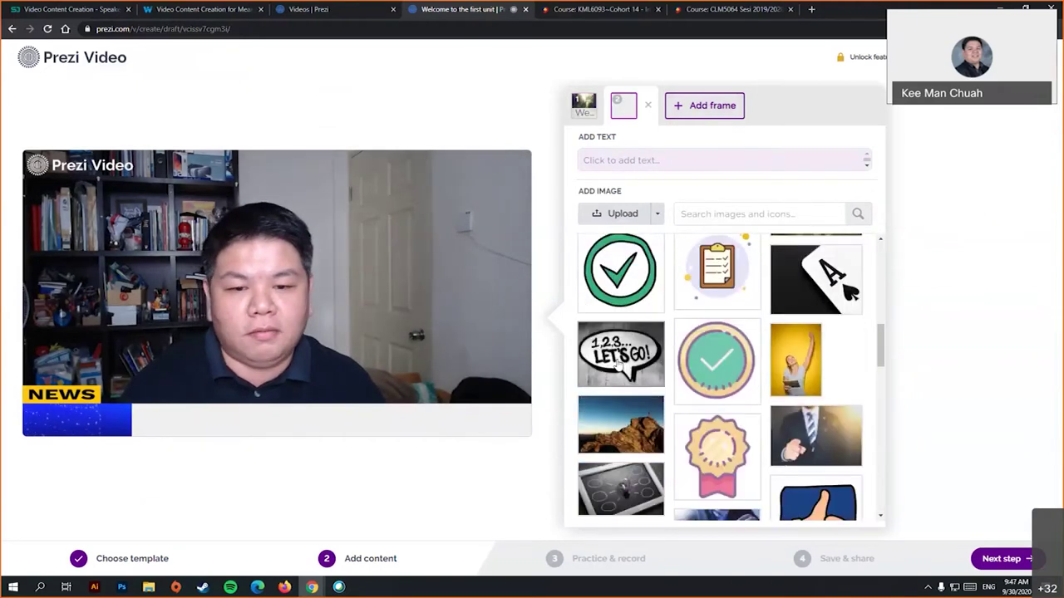
click(619, 364)
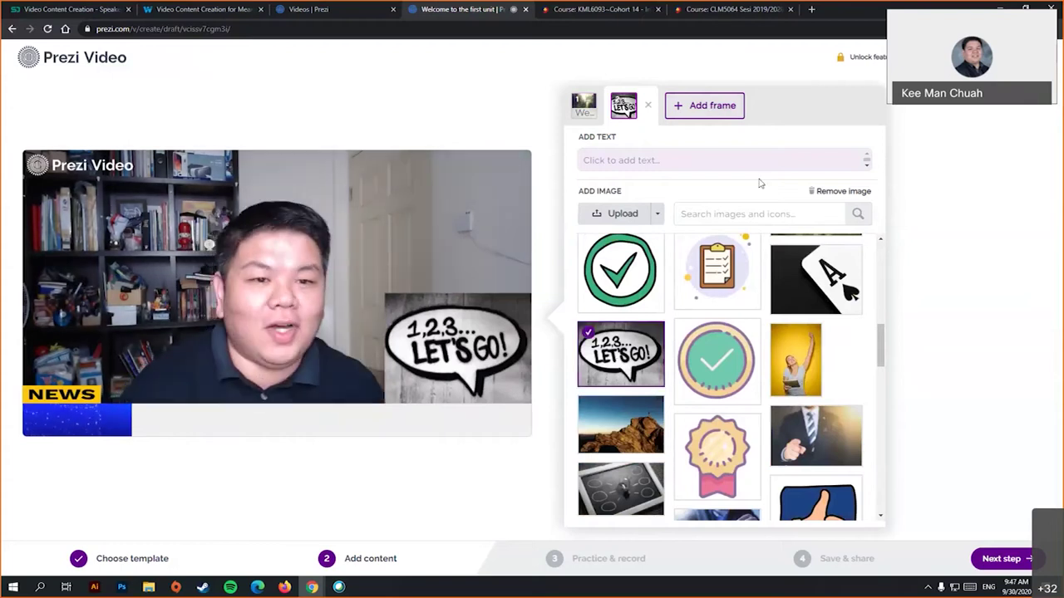
- Compare how the first and second frames look in the NEWS template
click(576, 103)
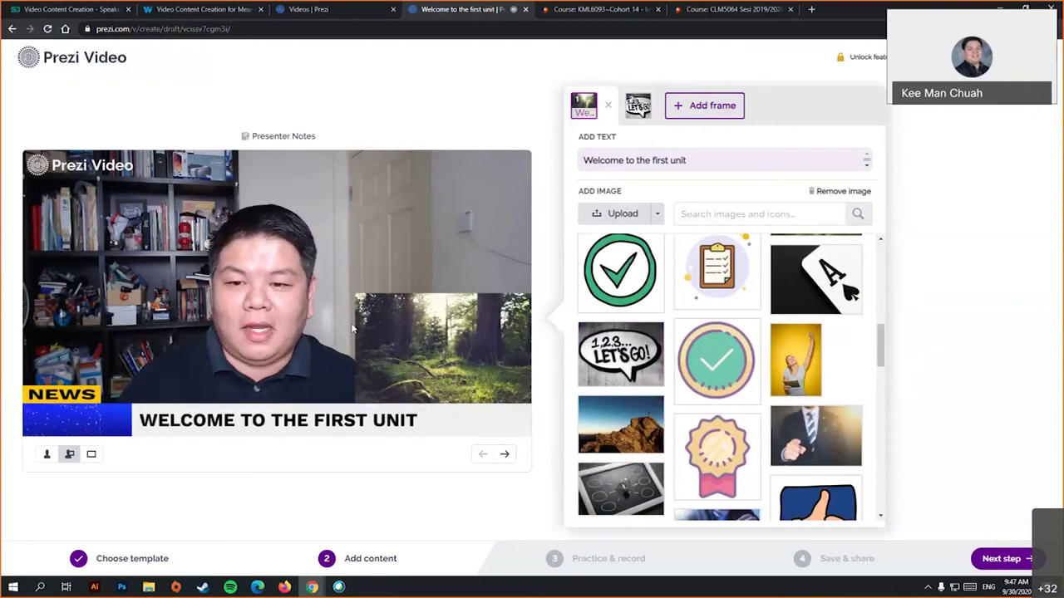
click(625, 105)
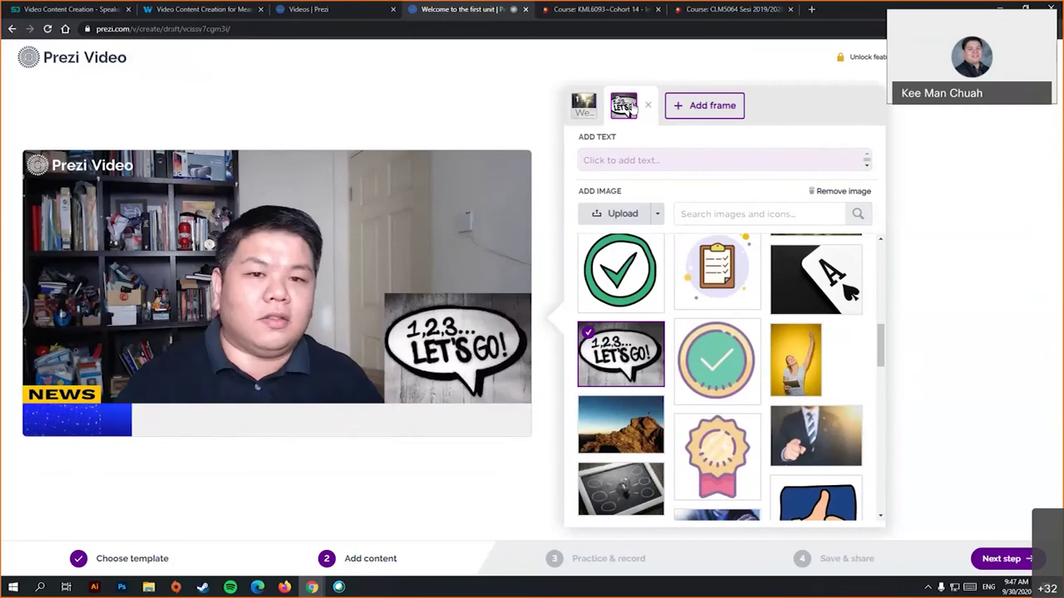
mouse_move(164, 452)
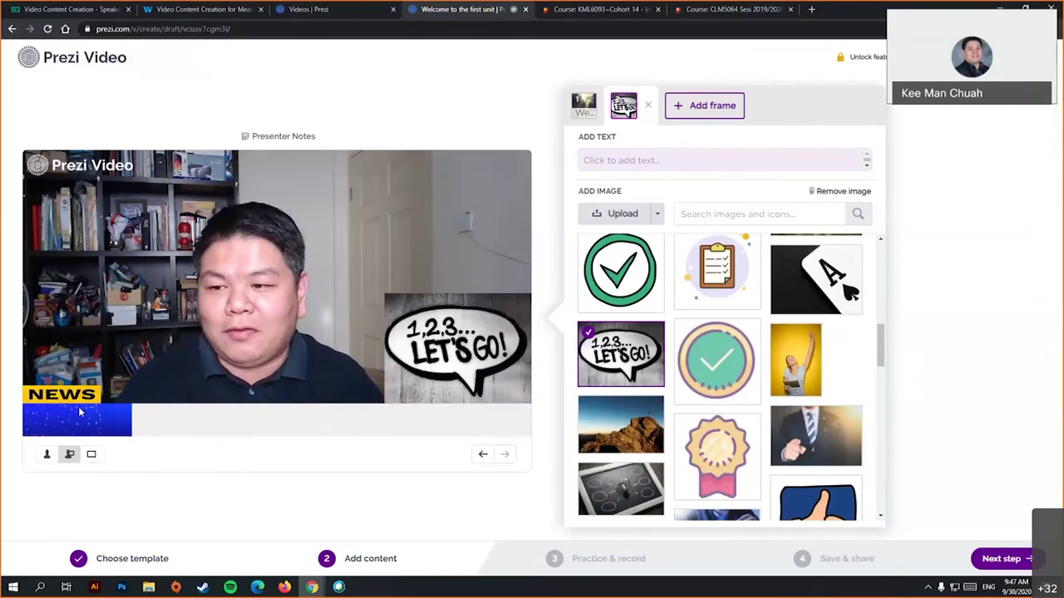
- Preview other video templates, apply the black one with large quotation marks, and return to adding content
click(133, 560)
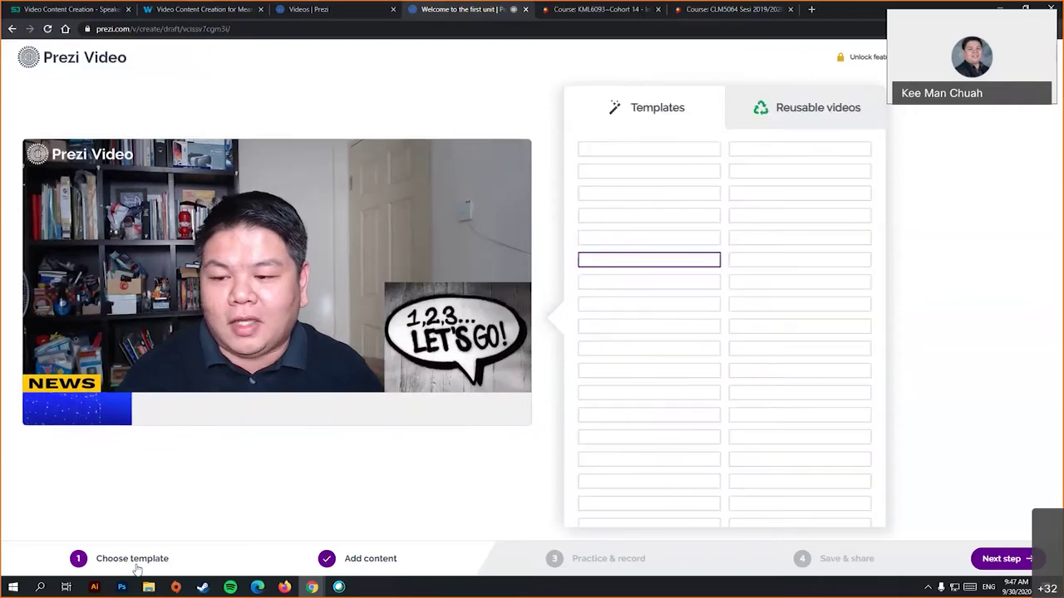
scroll(766, 331, down, 10)
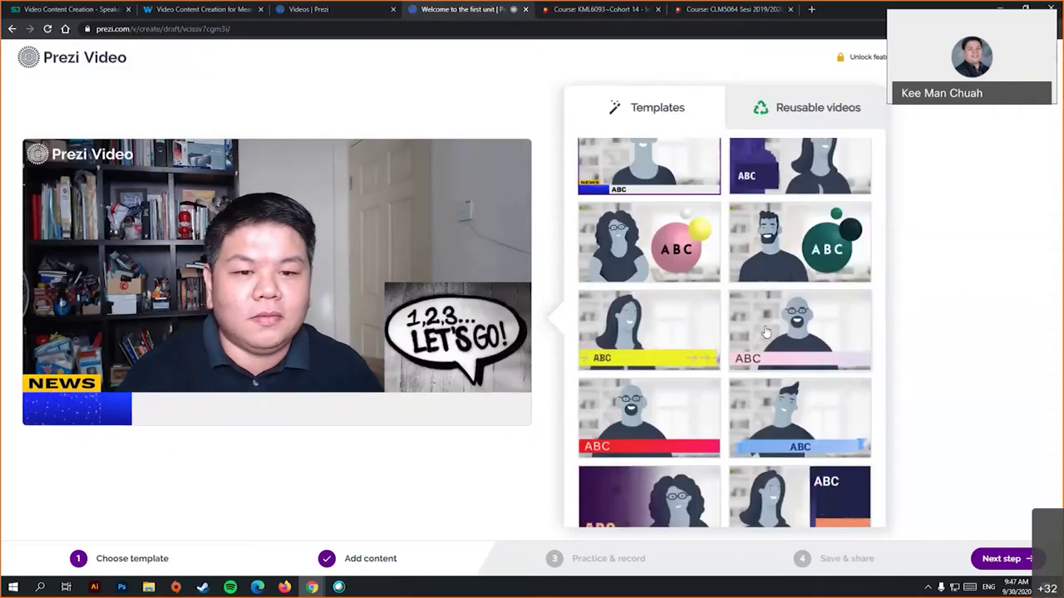
click(766, 331)
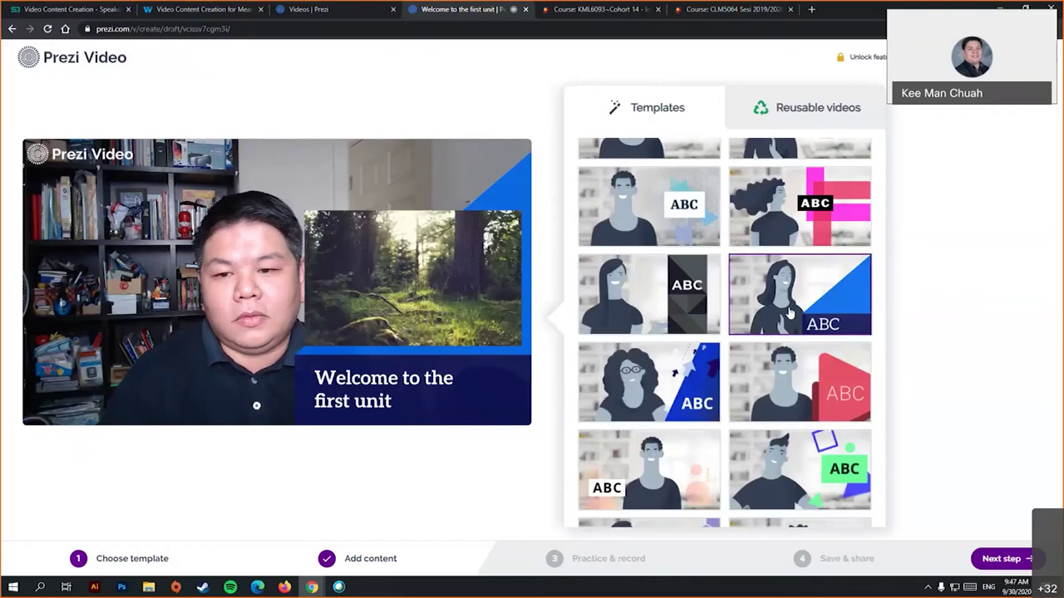
click(655, 403)
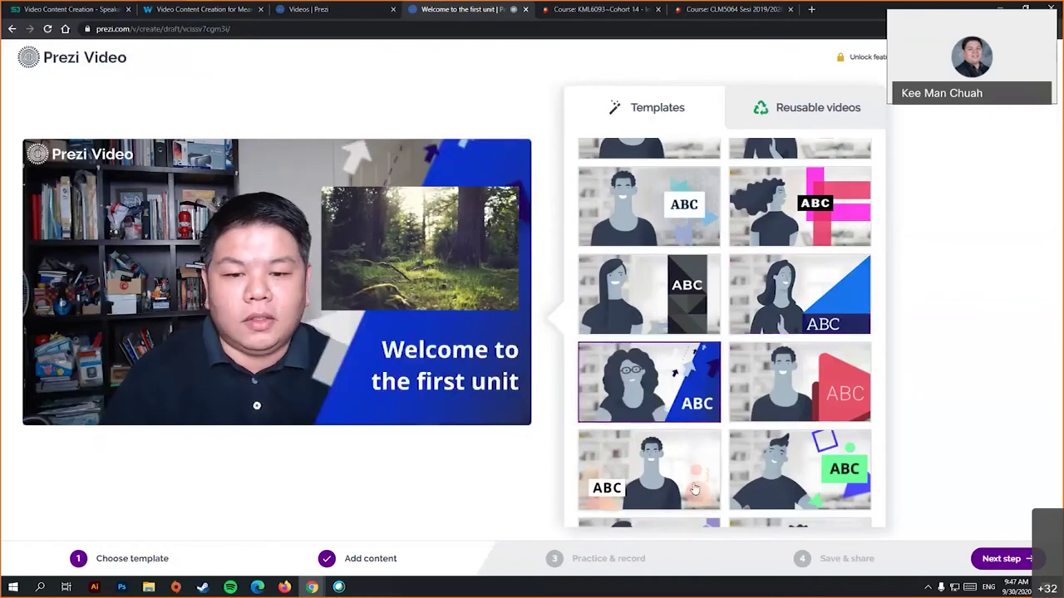
scroll(701, 402, down, 3)
click(700, 402)
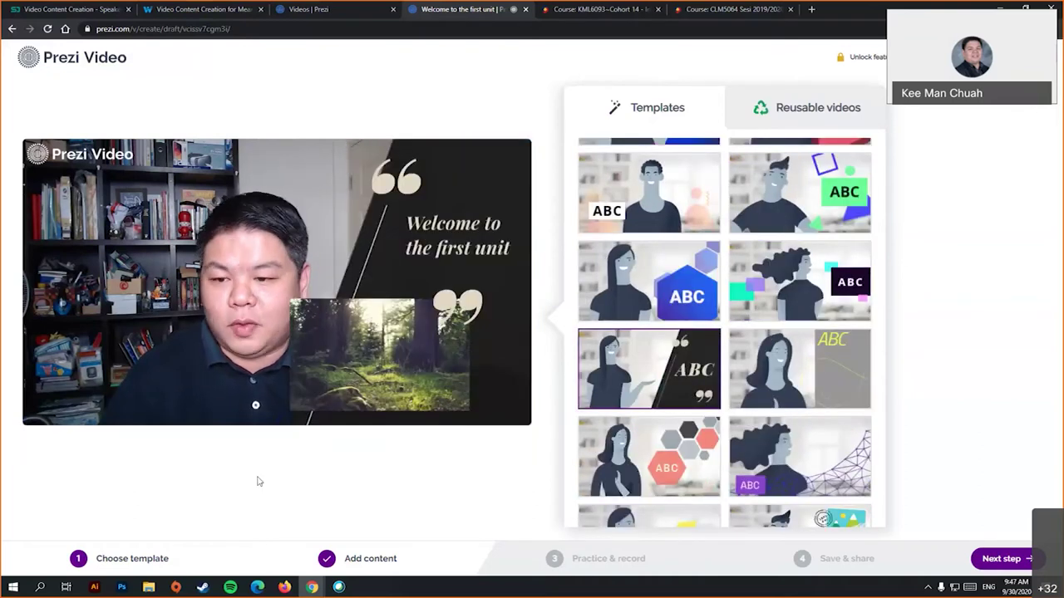
click(337, 562)
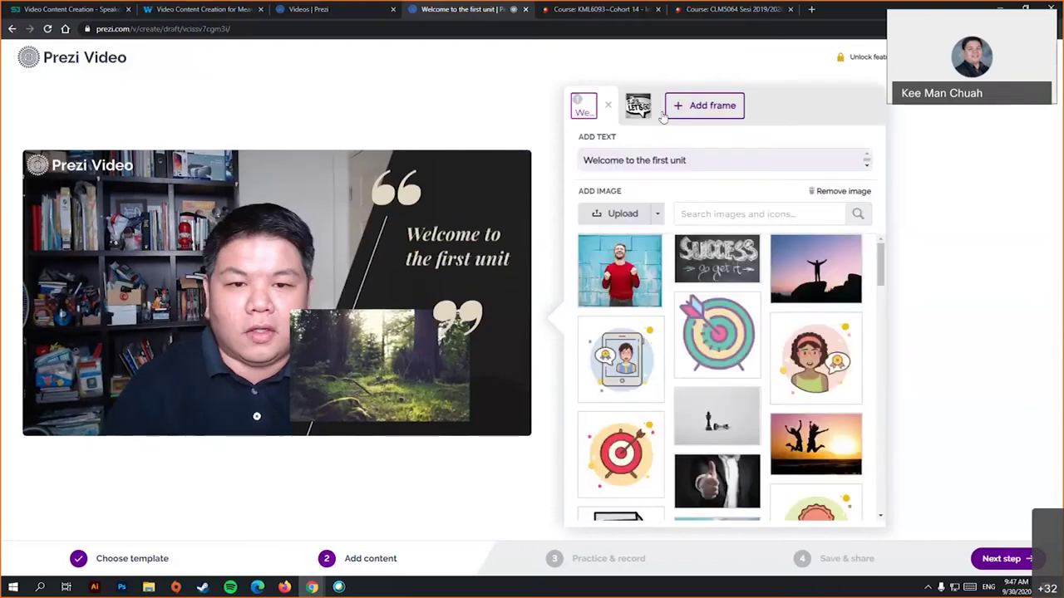
- View the second and first frames in the quotation-mark template, ending on the second frame
click(638, 104)
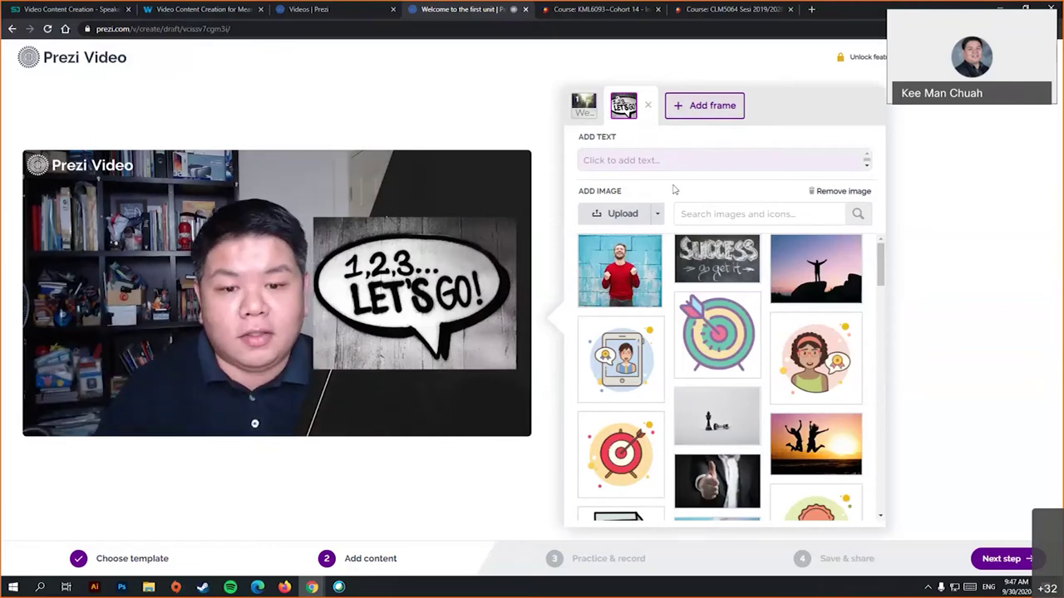
click(594, 116)
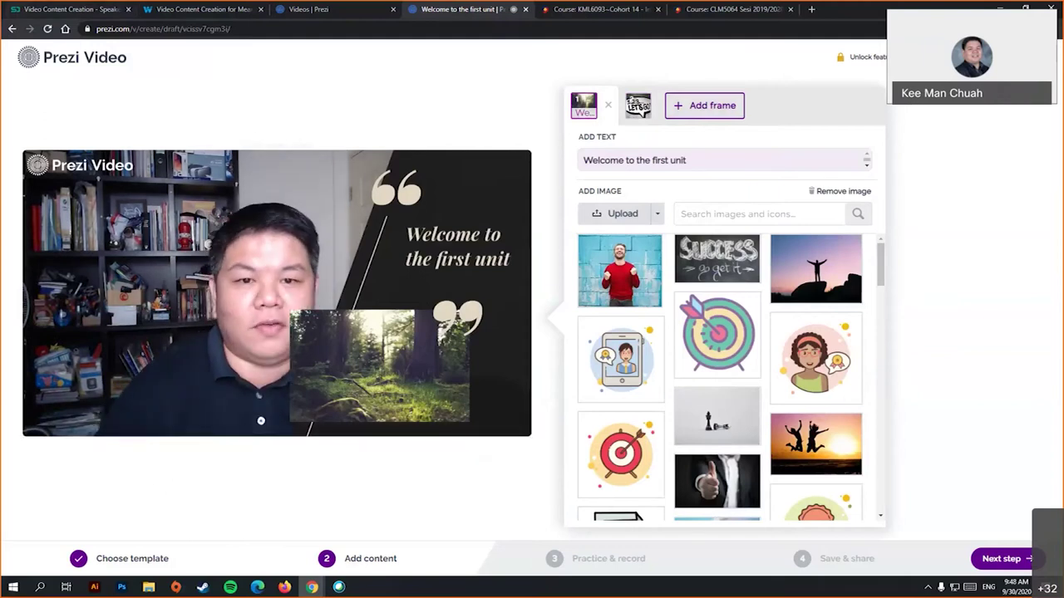
click(637, 105)
- Add four more empty frames after the "LET'S GO!" frame
click(708, 108)
click(747, 108)
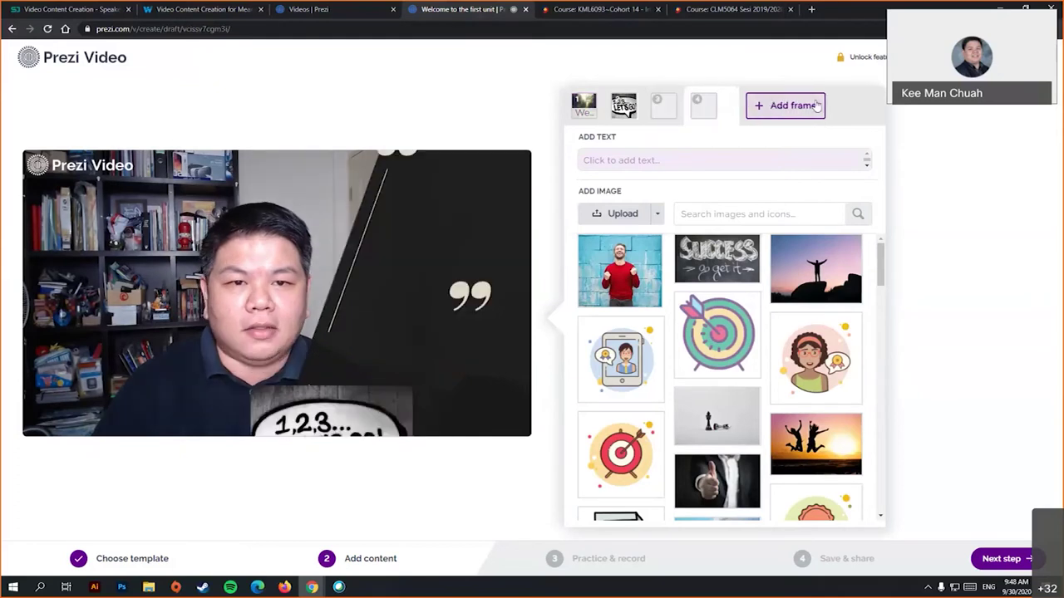
click(787, 108)
click(828, 114)
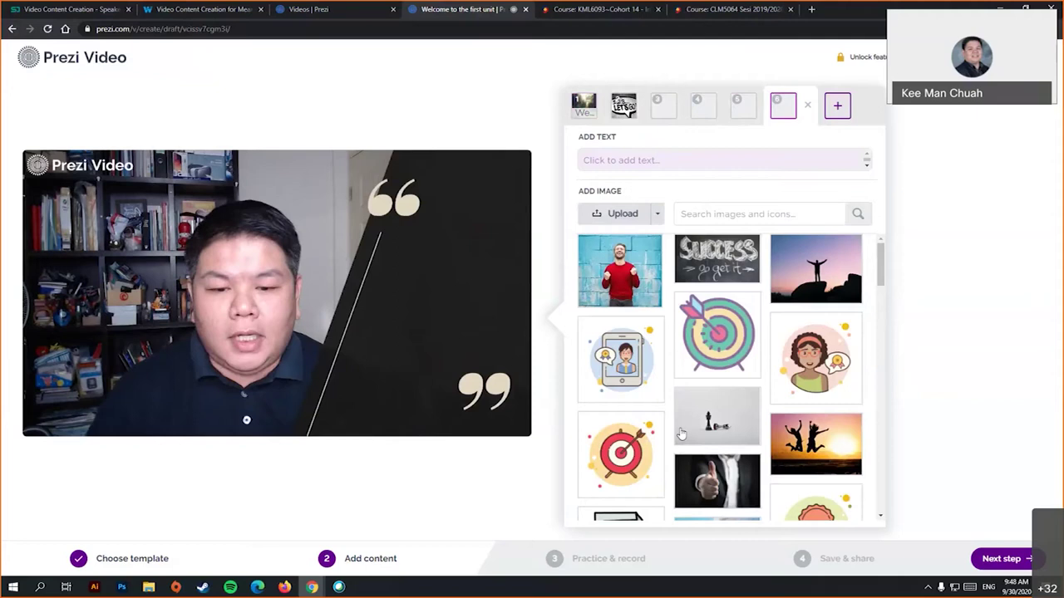
- Move on to practice and recording, record a take of about 17 seconds across the first two frames, and finish it
scroll(632, 415, down, 2)
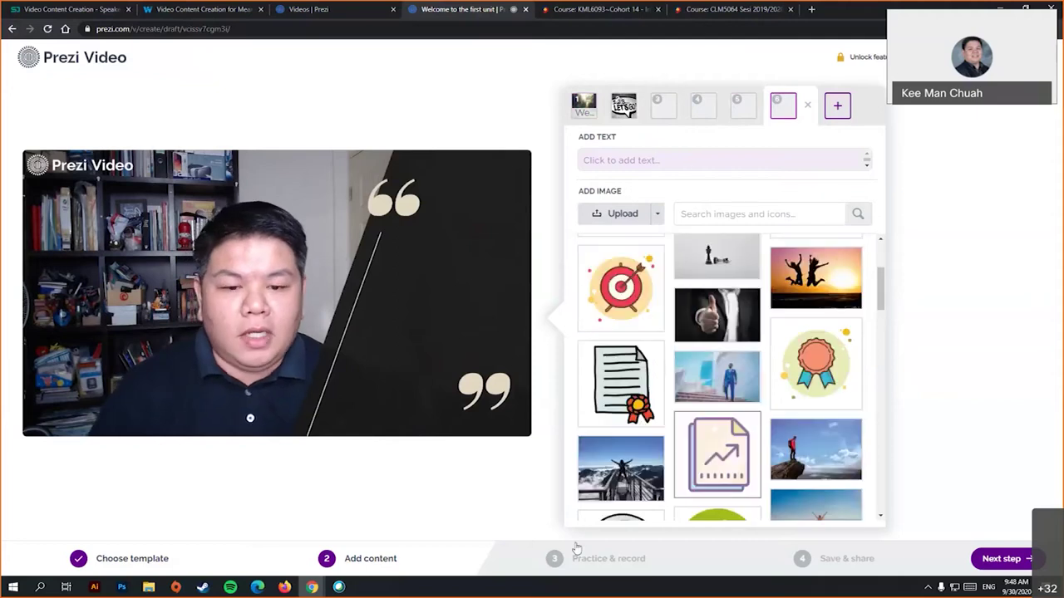
click(615, 561)
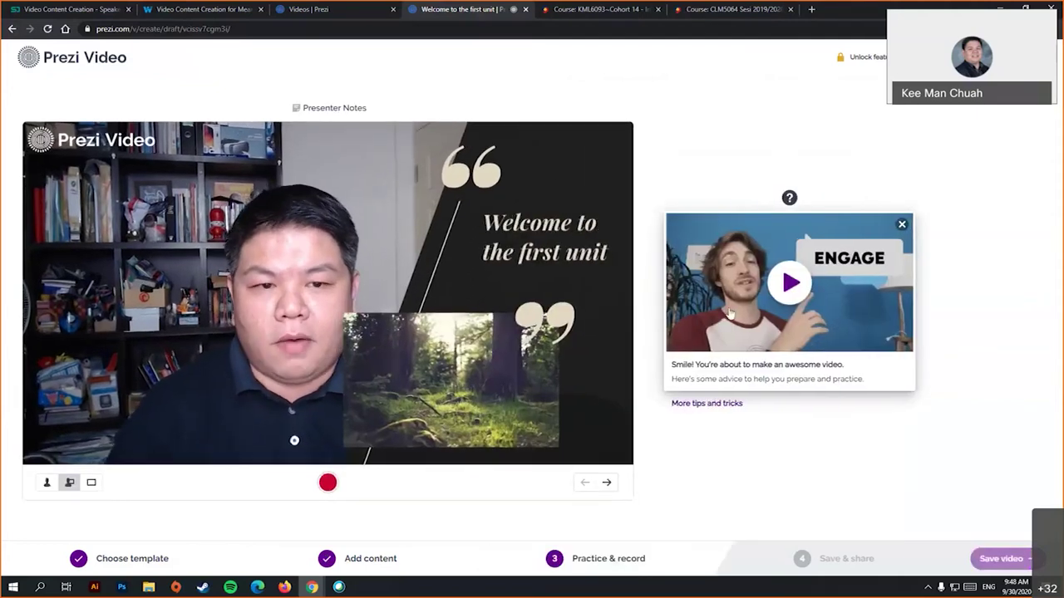
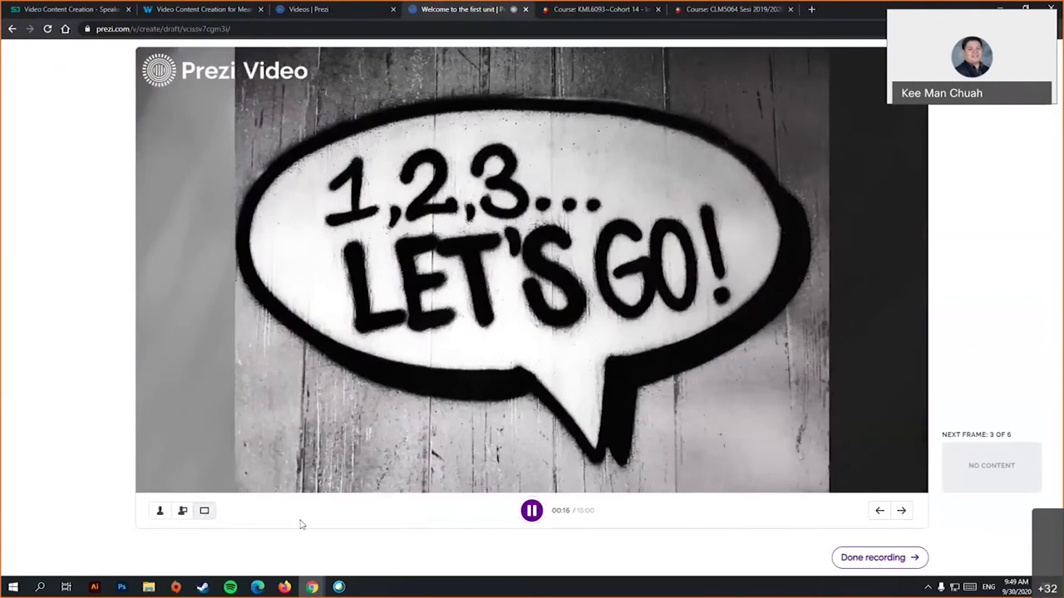
click(533, 512)
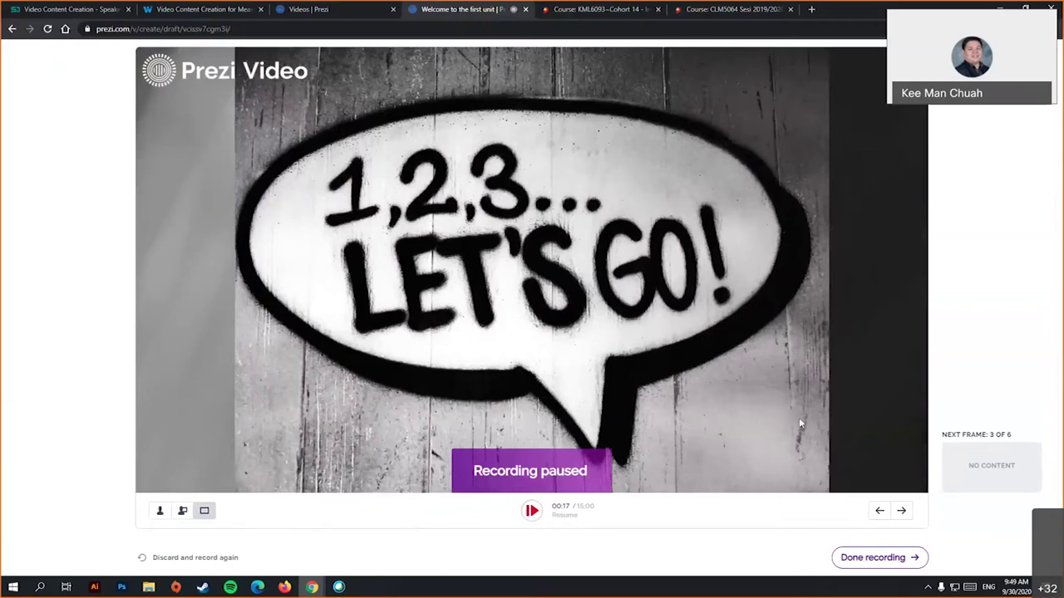
click(879, 558)
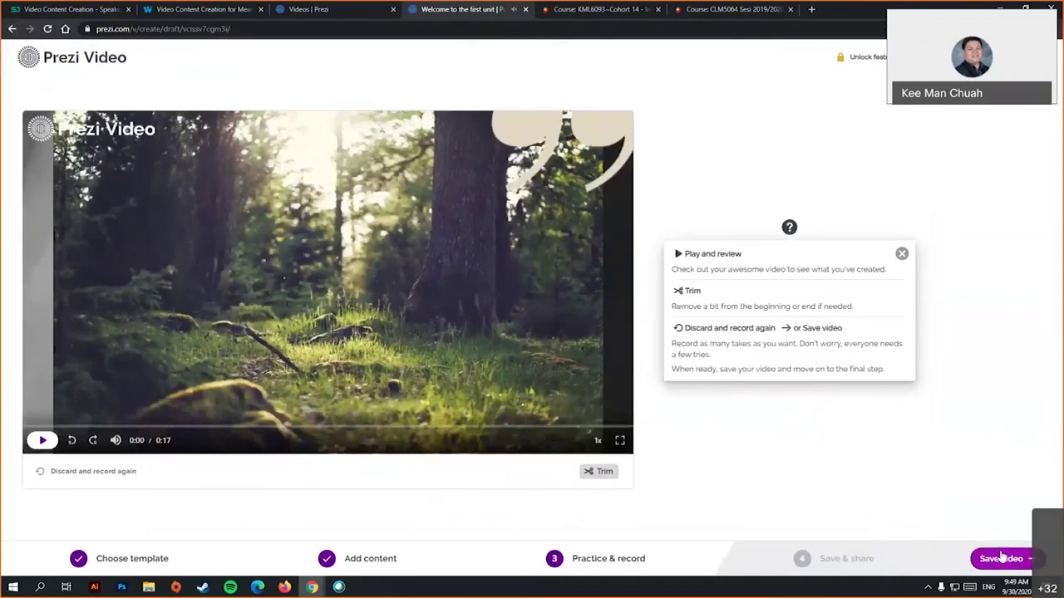
- Play back the recorded take, discard it and try to record it again
click(48, 443)
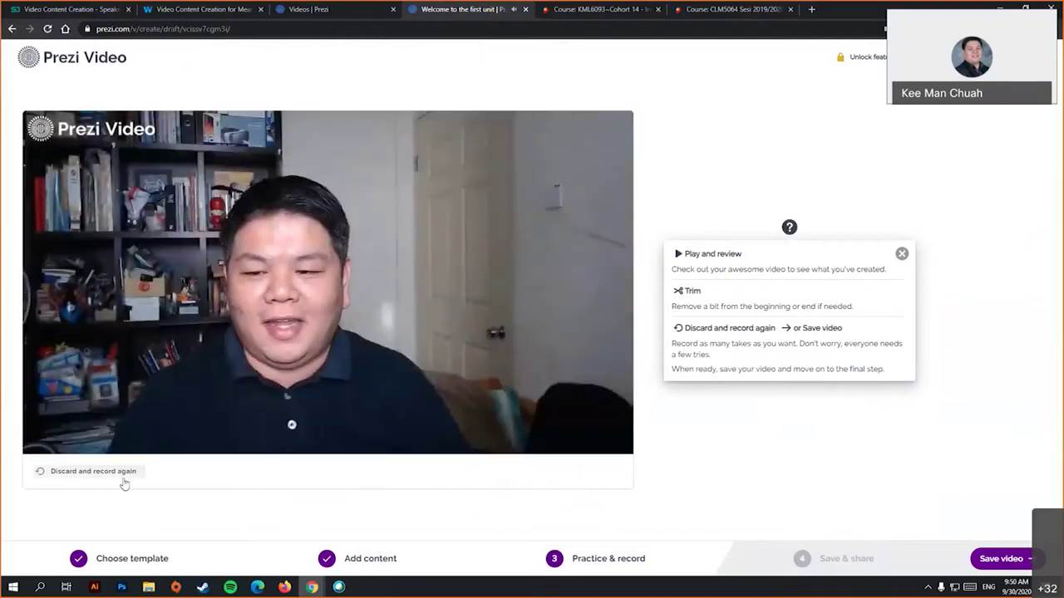
click(124, 480)
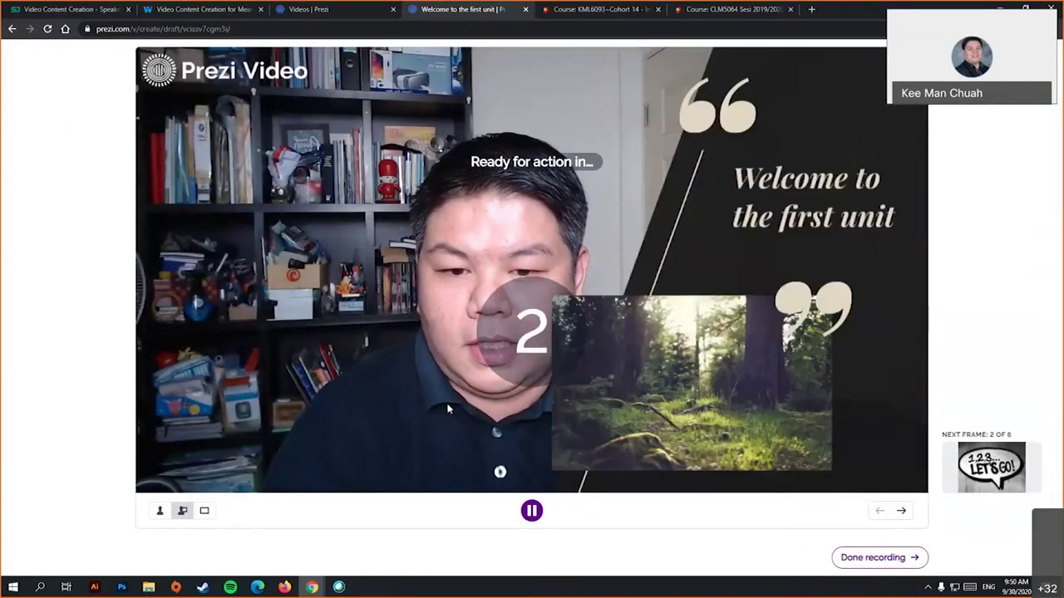
click(529, 508)
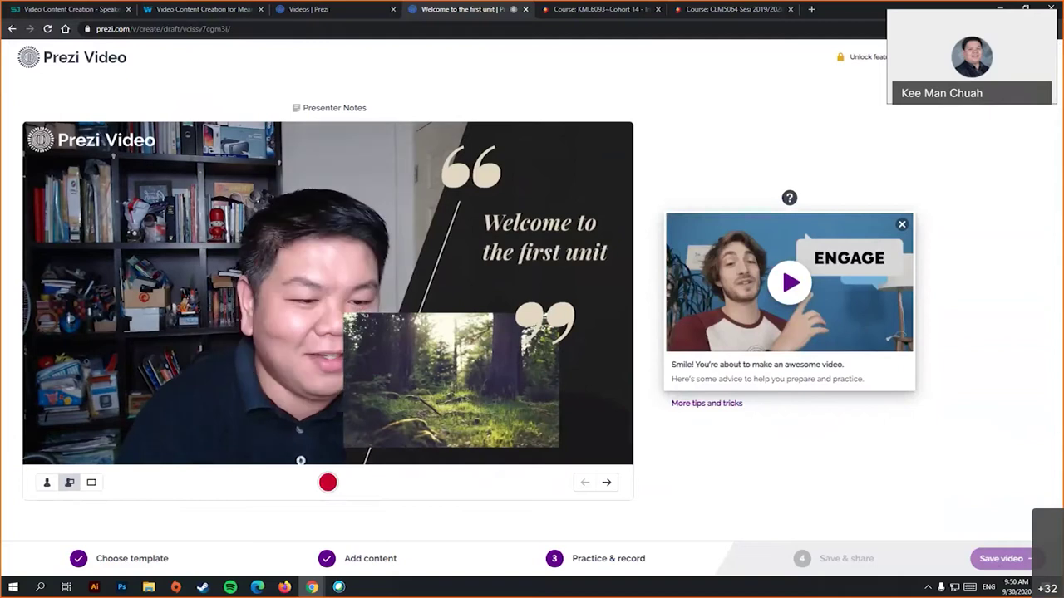
- Revisit the frame content, return to practice and recording, and step through the frames to the last empty one
click(131, 558)
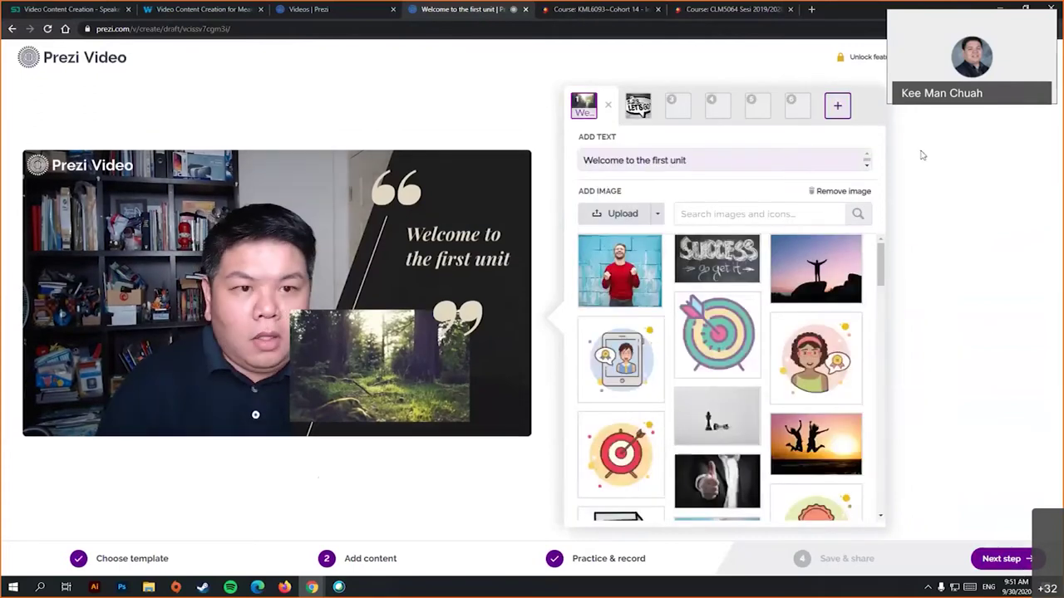
click(1010, 561)
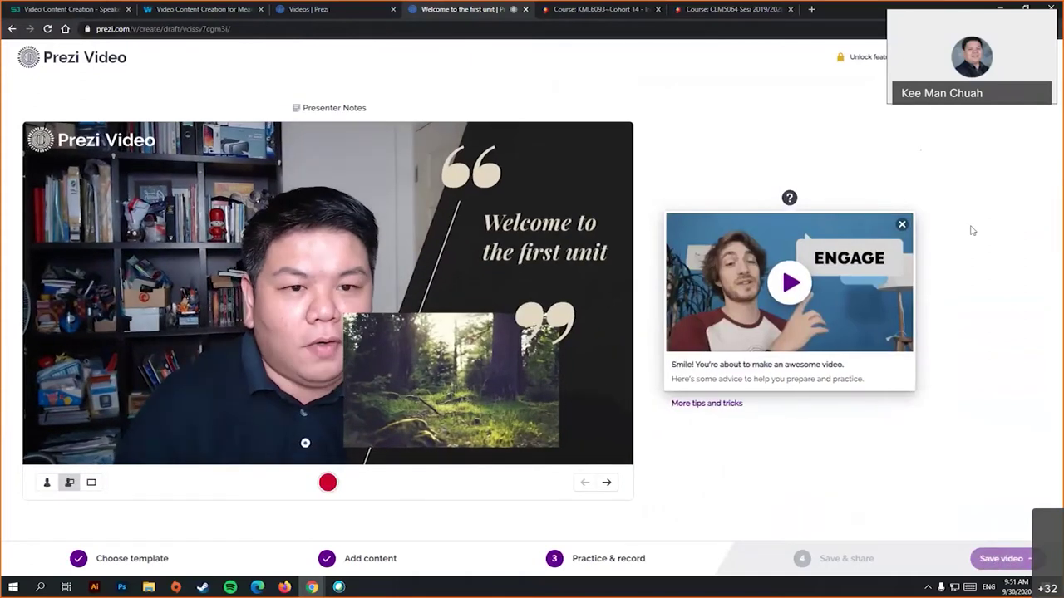
click(607, 482)
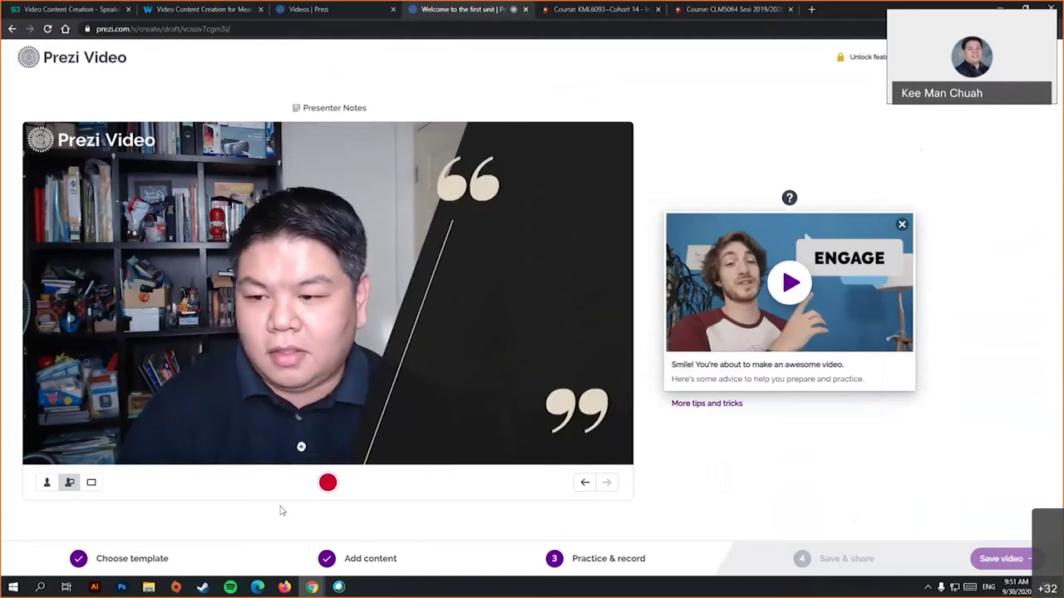
click(327, 483)
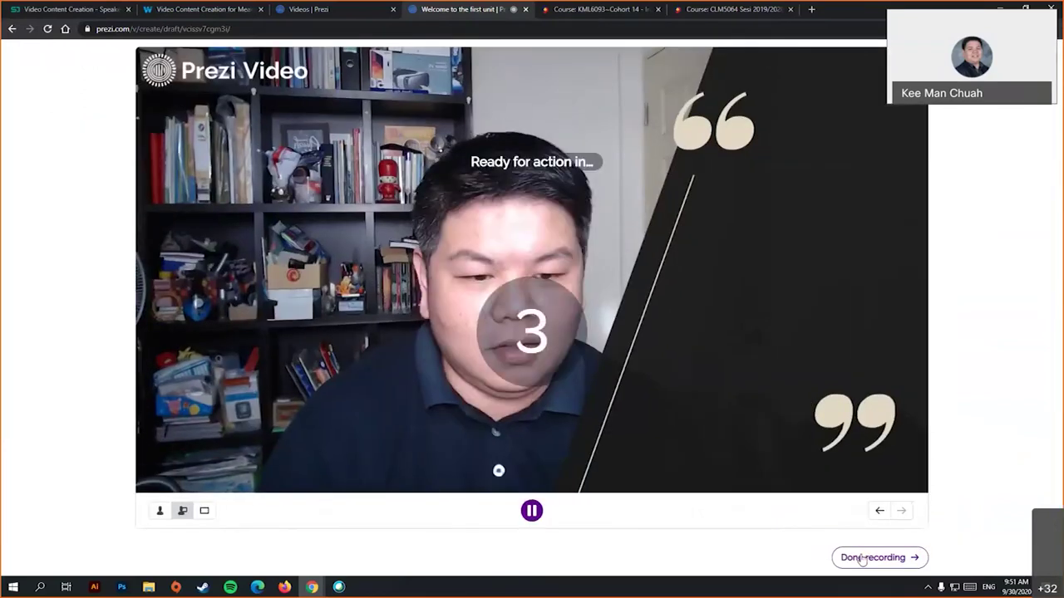
click(862, 558)
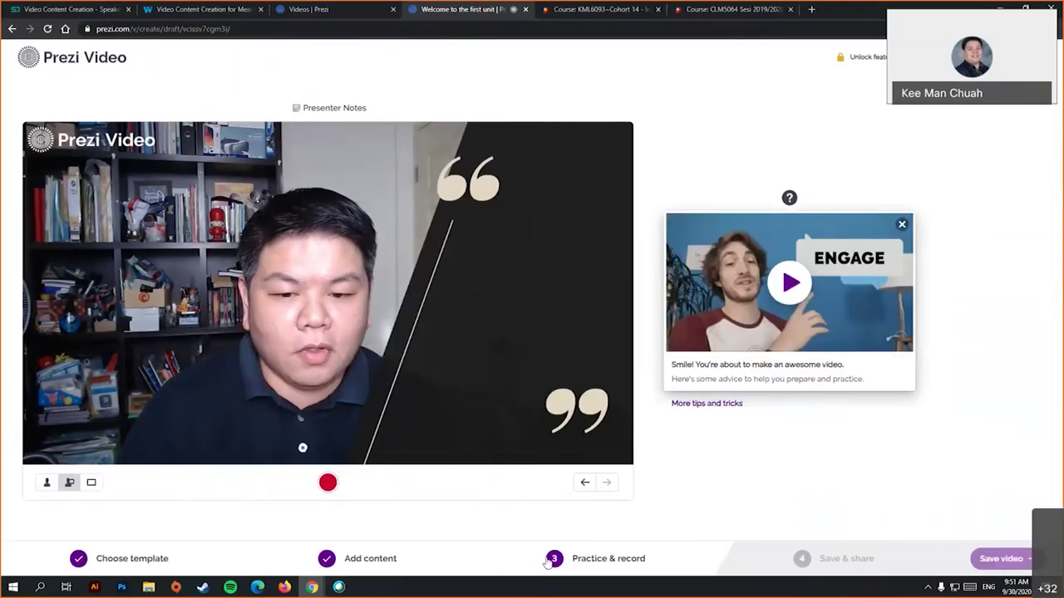
click(330, 483)
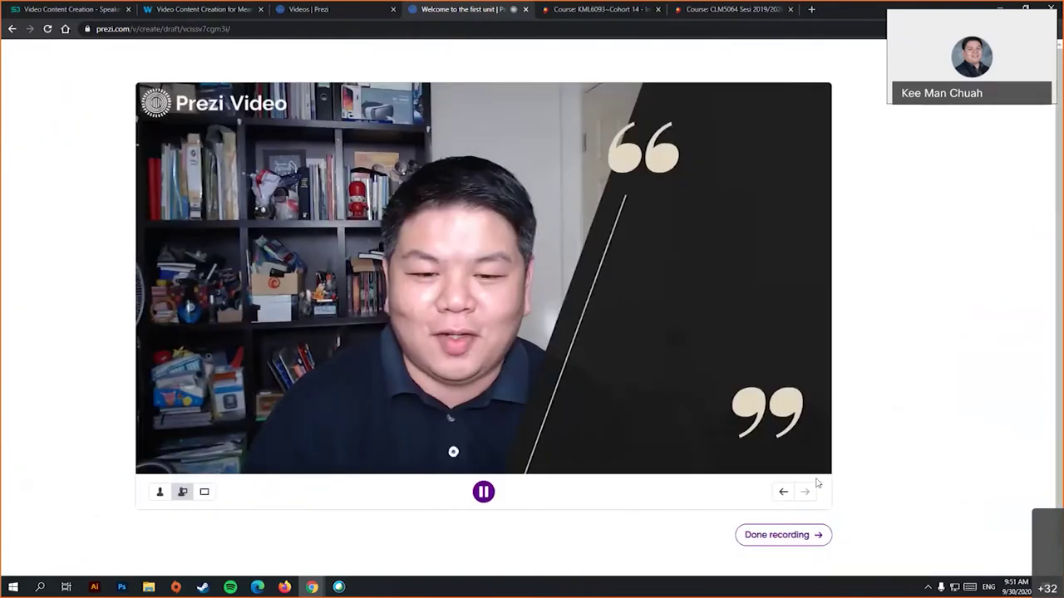
click(877, 508)
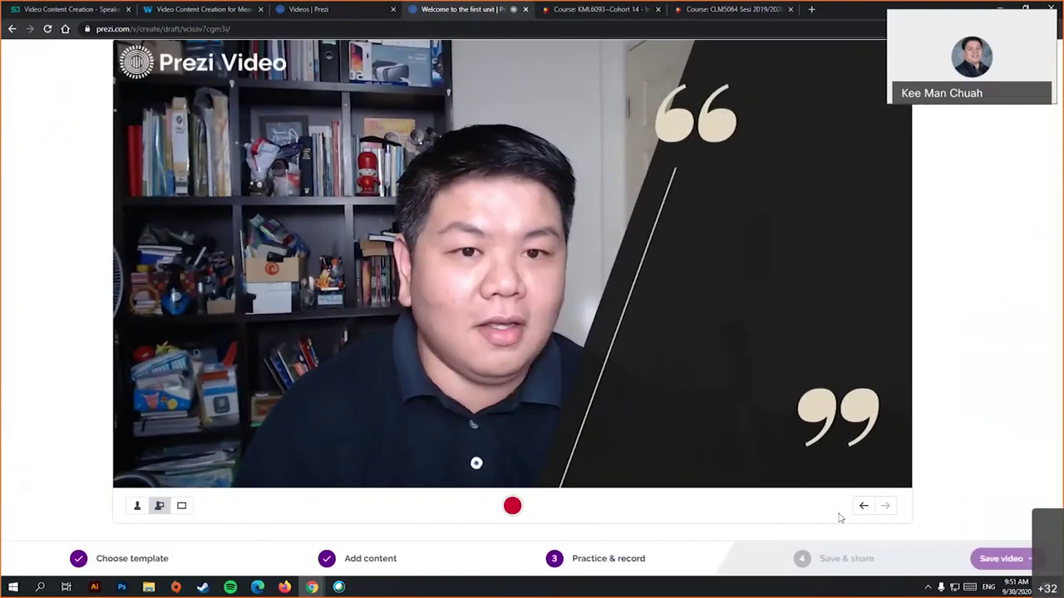
- Leave the video draft for the video dashboard and look over its creation options, saved videos and getting-started tutorials
click(74, 57)
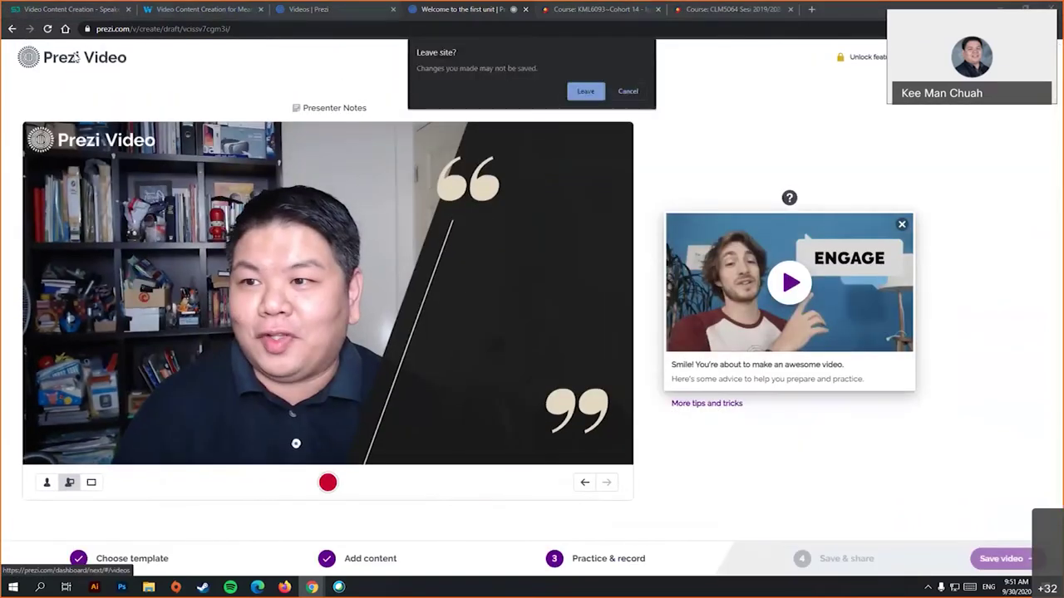
click(585, 92)
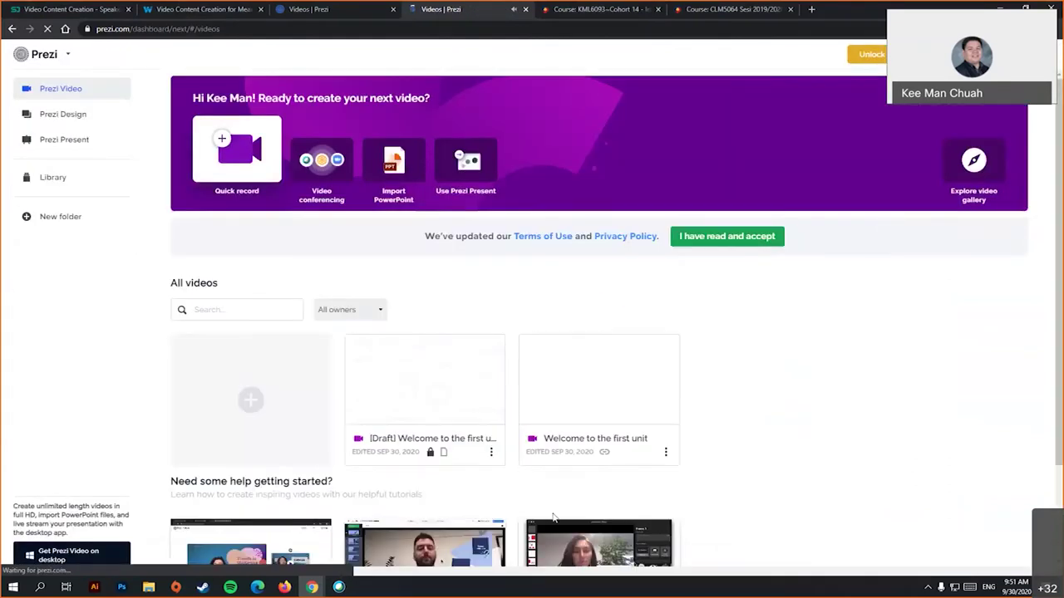
scroll(553, 517, down, 2)
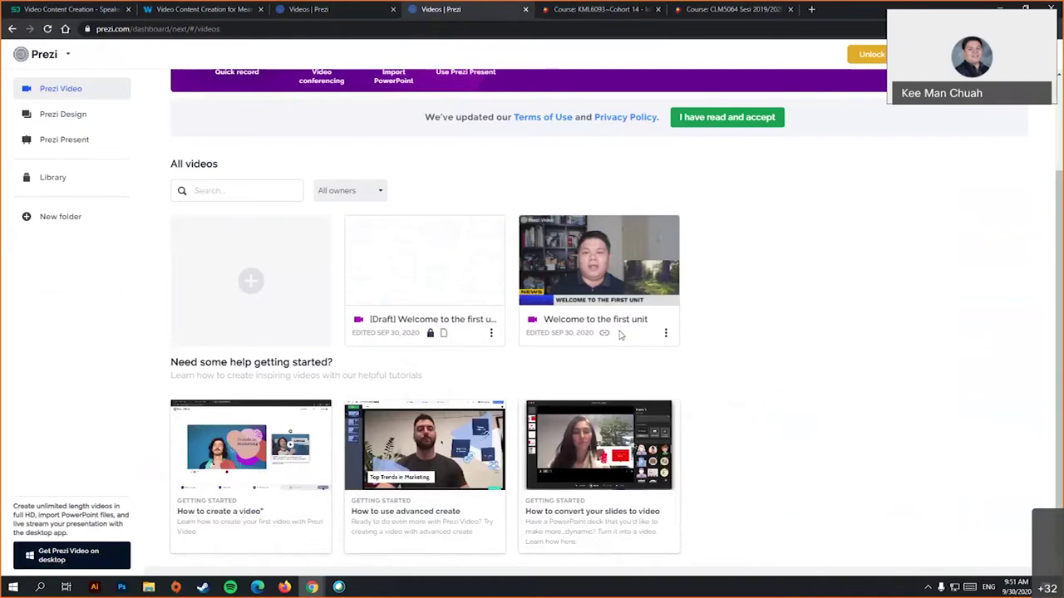
scroll(618, 329, up, 2)
scroll(618, 329, down, 2)
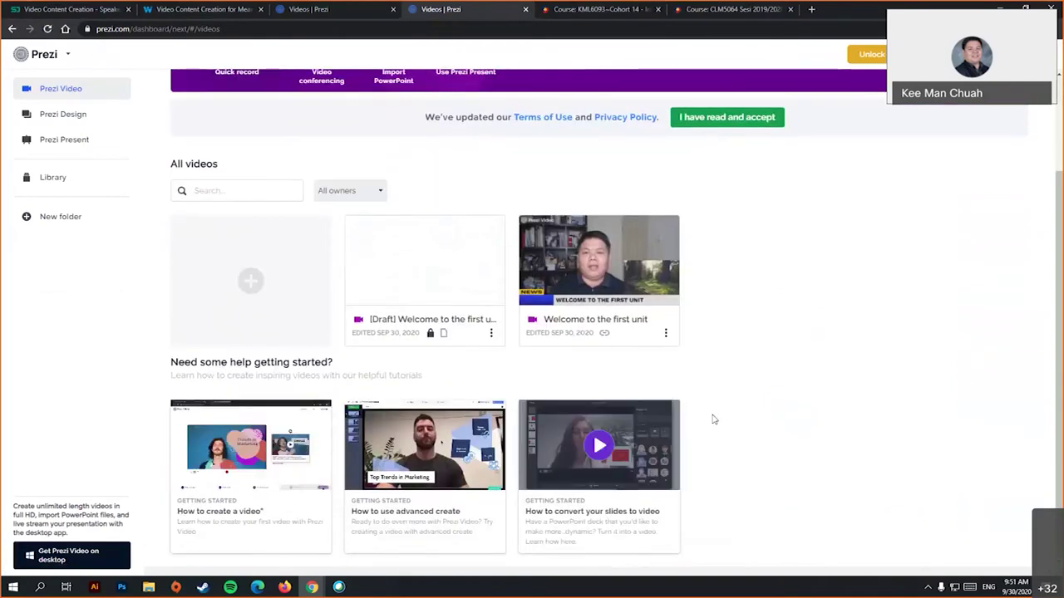
scroll(748, 411, up, 2)
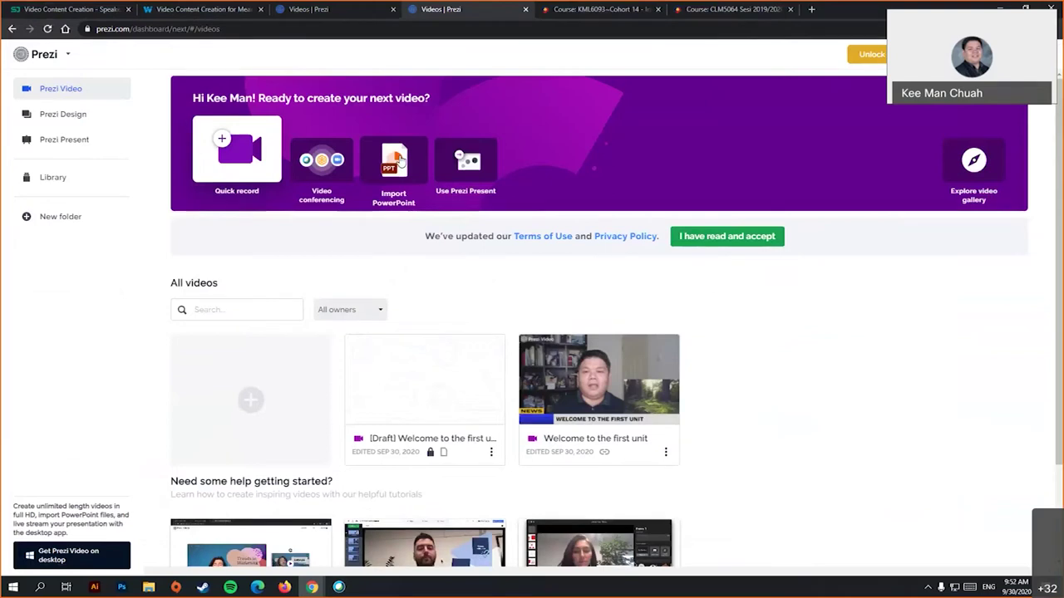
scroll(759, 418, down, 2)
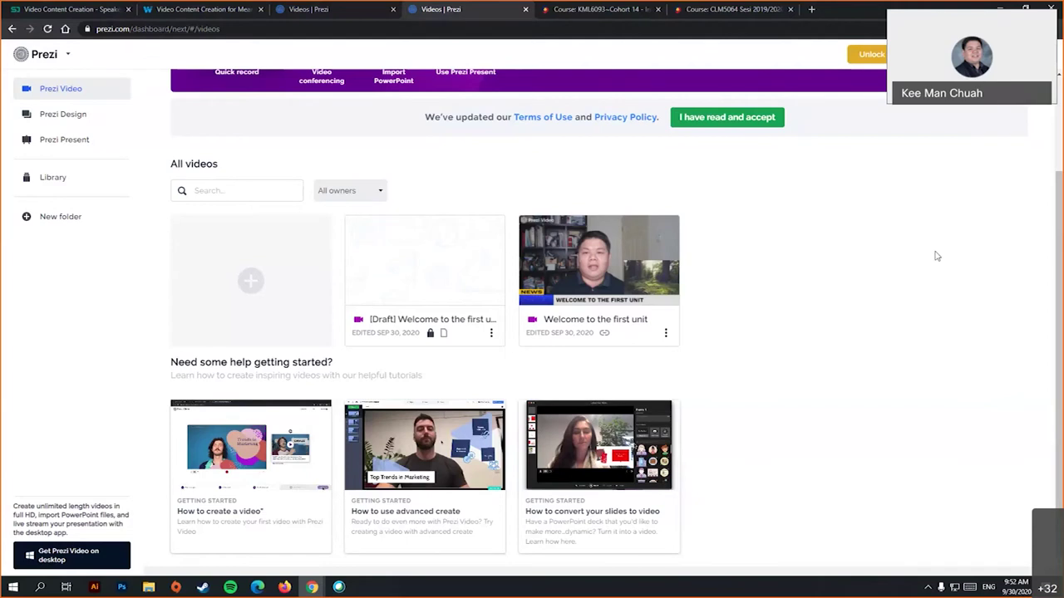
scroll(811, 282, up, 2)
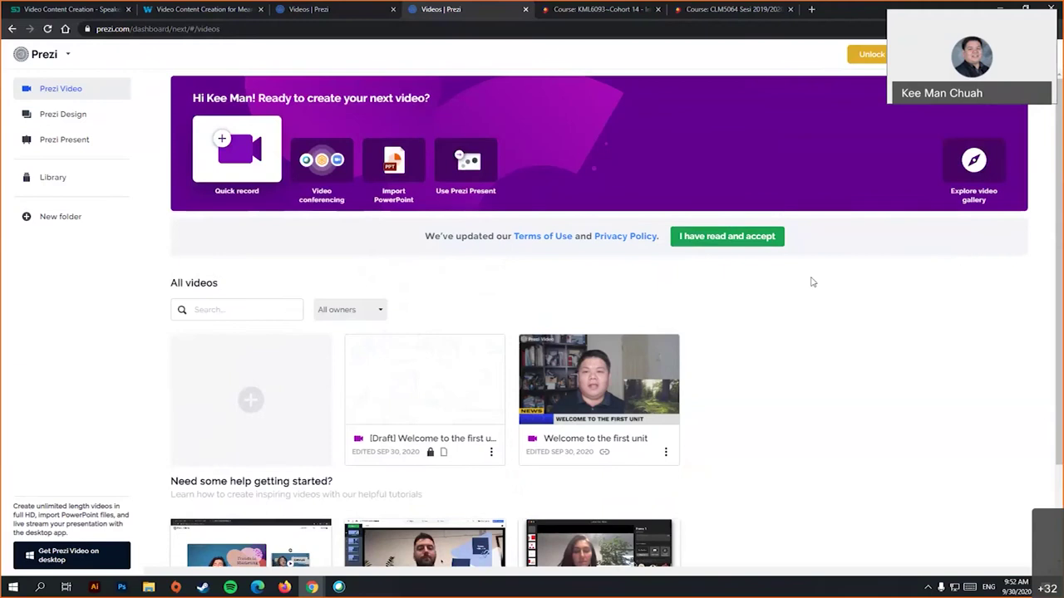
- View the Prezi Design and Prezi Present dashboards with their creation options, and return to the Prezi Video dashboard
click(87, 124)
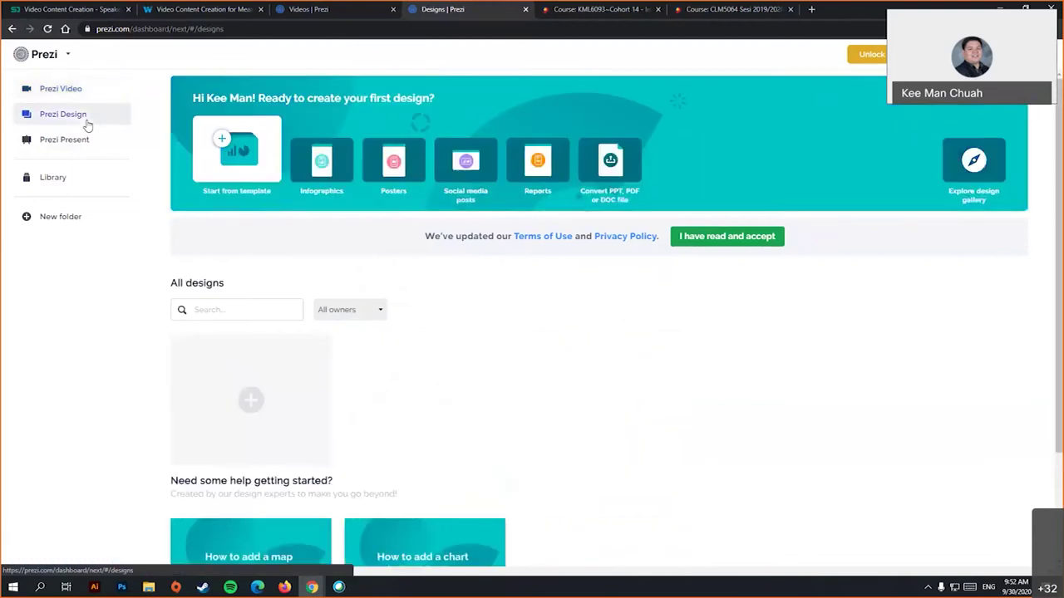
scroll(487, 280, down, 2)
scroll(427, 254, up, 2)
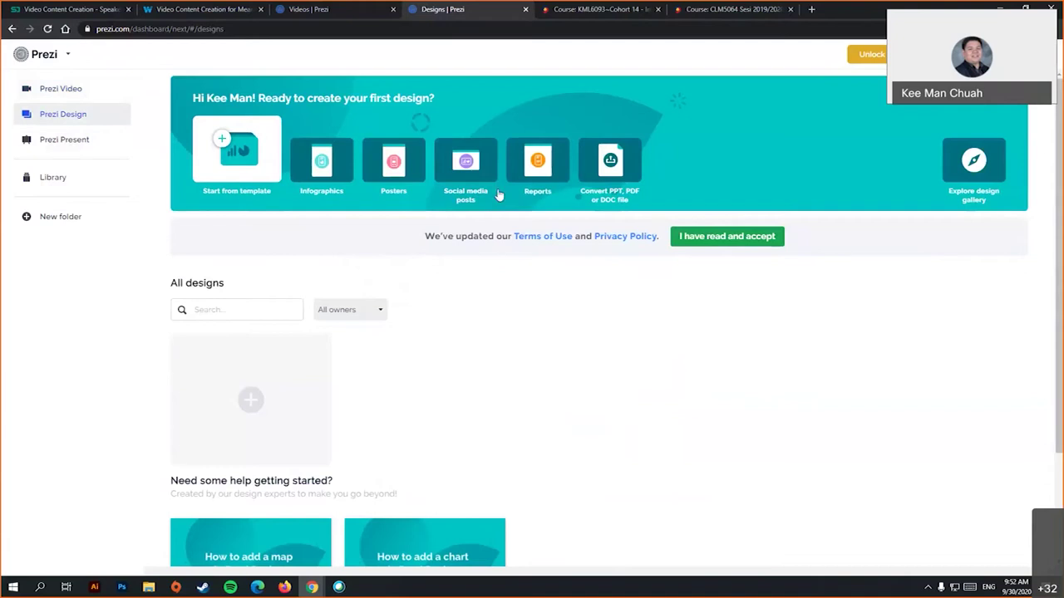
click(62, 141)
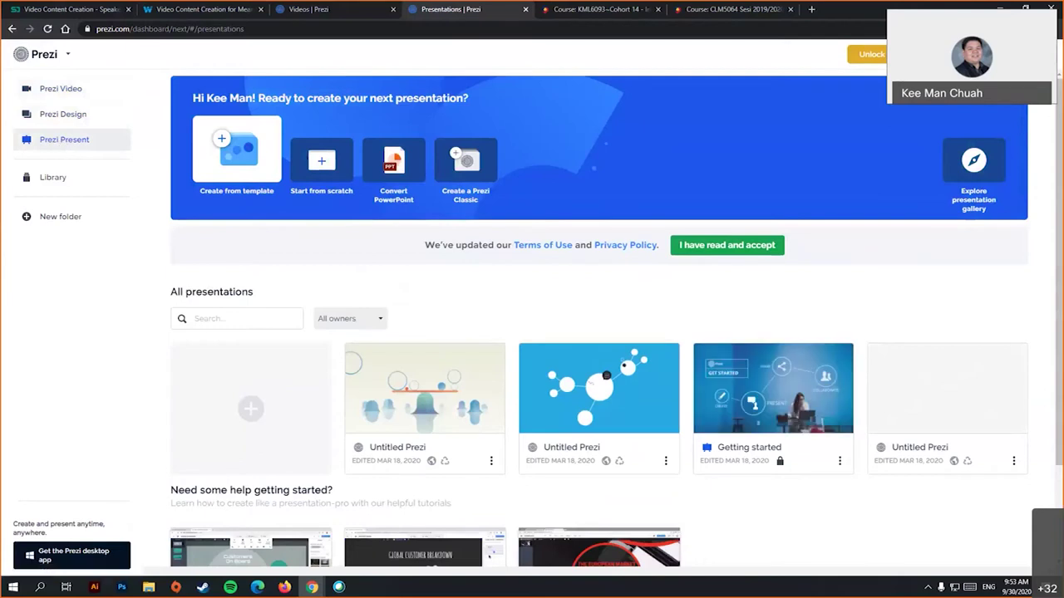
click(70, 92)
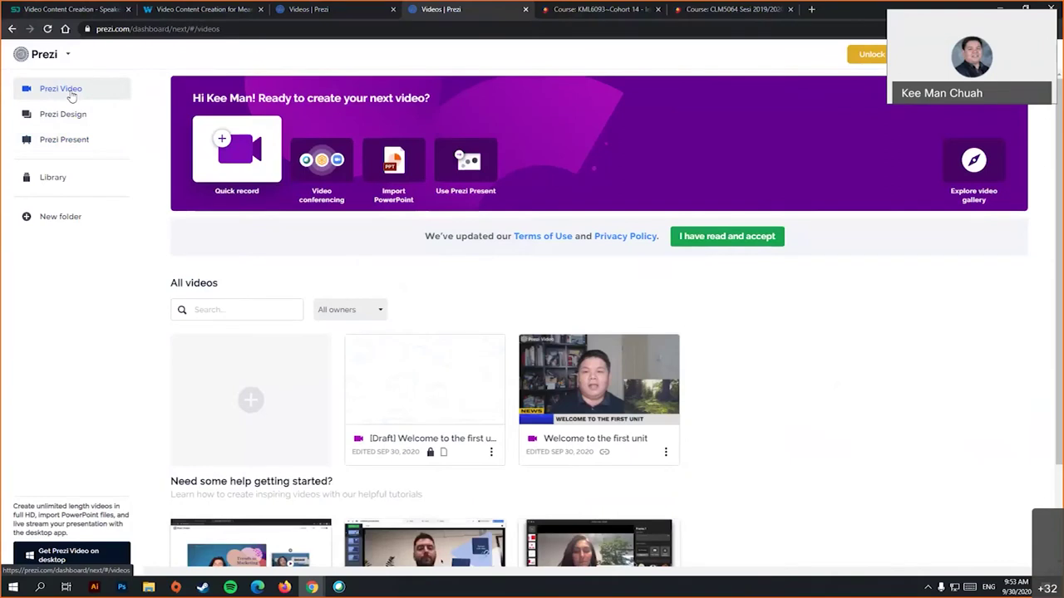
- Open the video gallery and browse its staff picks, featured videos, #WorkFromHome special features and popular categories for examples
click(979, 170)
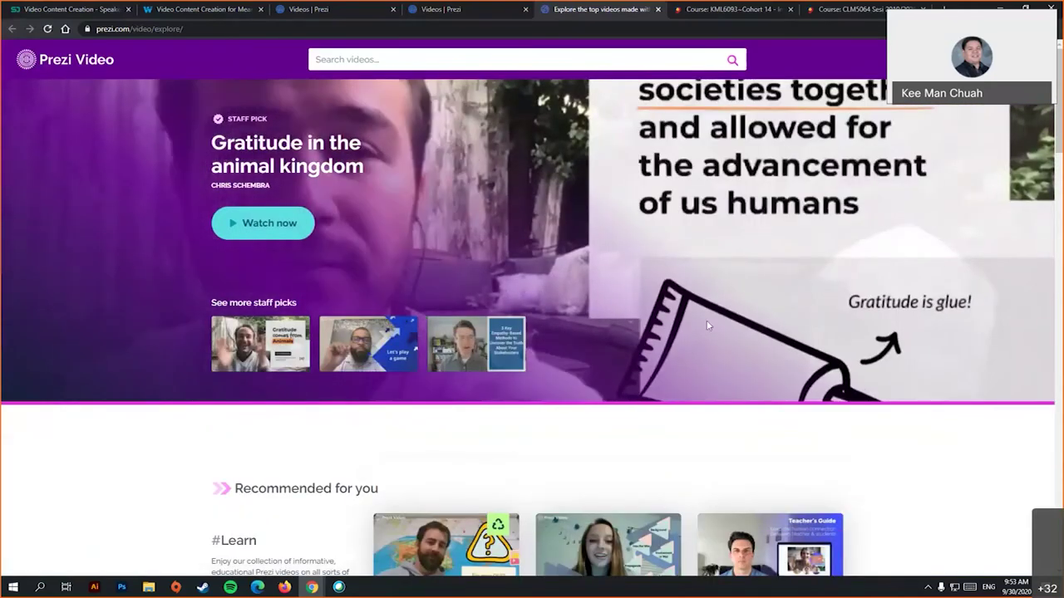
scroll(707, 325, down, 9)
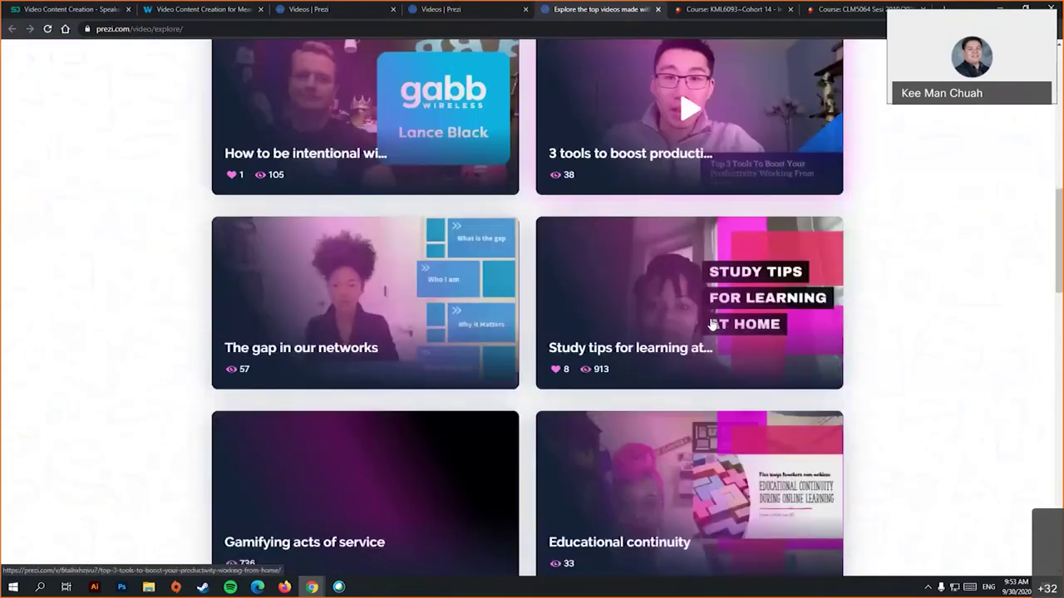
scroll(713, 324, down, 5)
scroll(712, 324, up, 2)
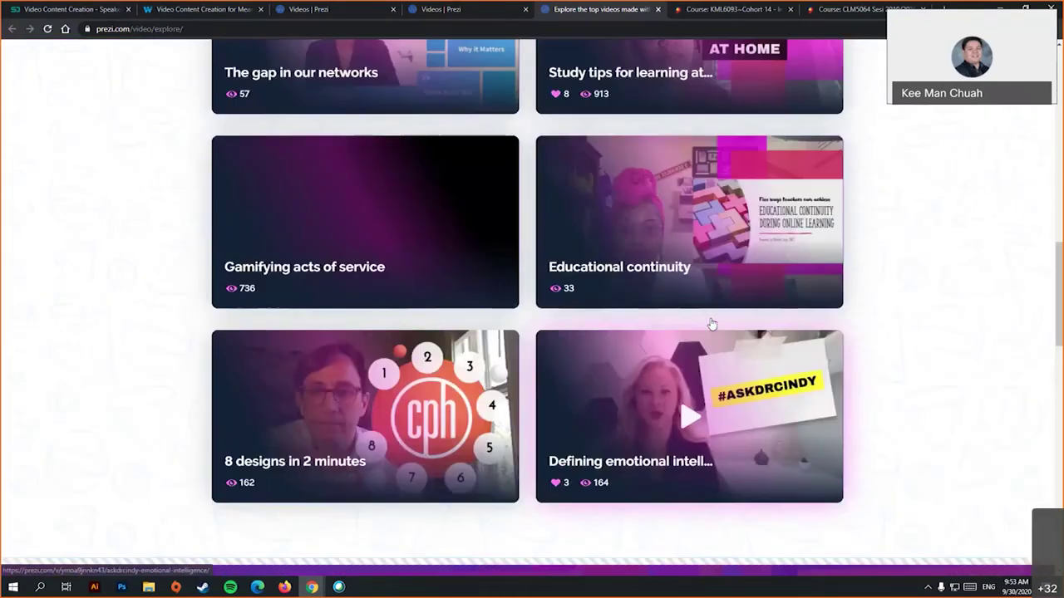
scroll(712, 324, down, 3)
scroll(712, 324, down, 3)
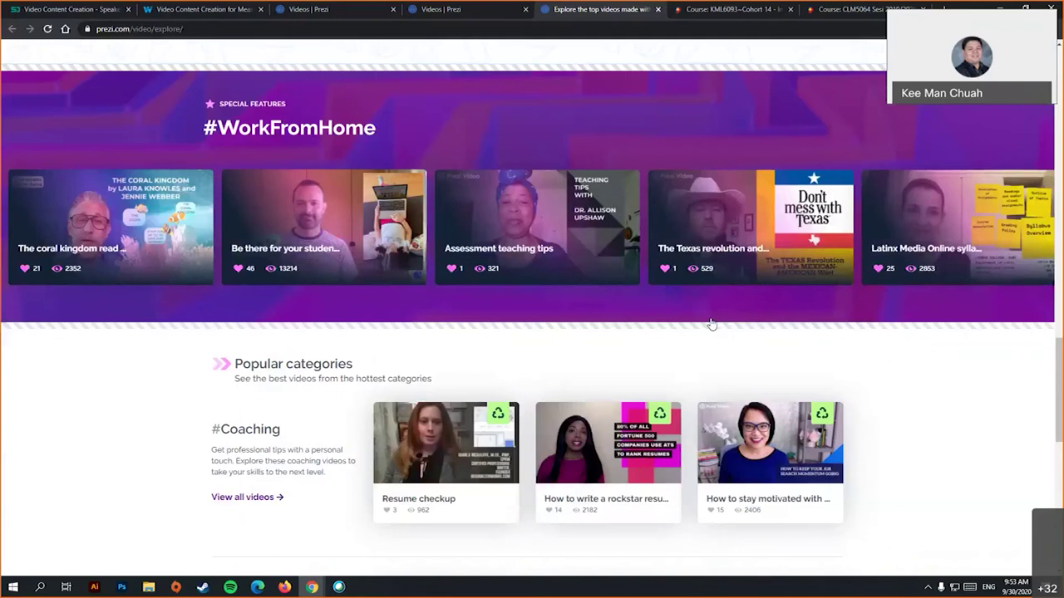
scroll(711, 324, up, 7)
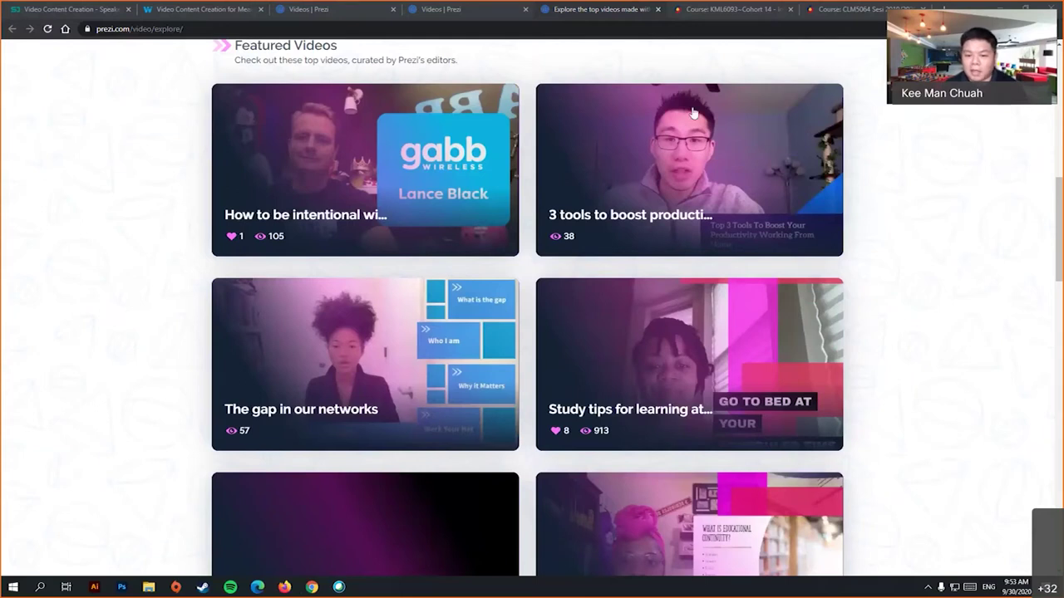
scroll(900, 335, down, 2)
scroll(864, 335, down, 5)
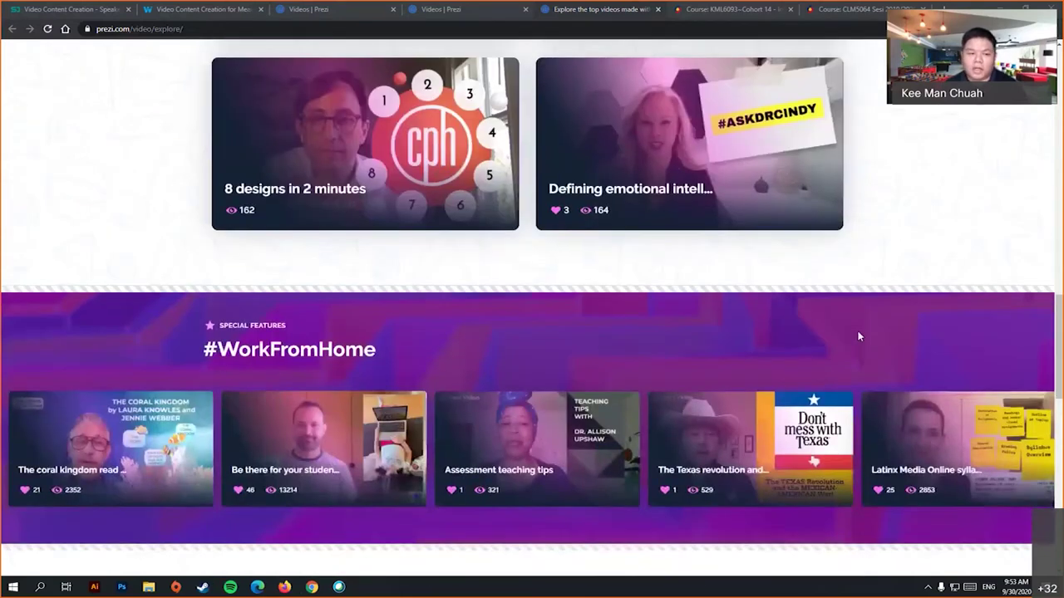
scroll(859, 334, down, 10)
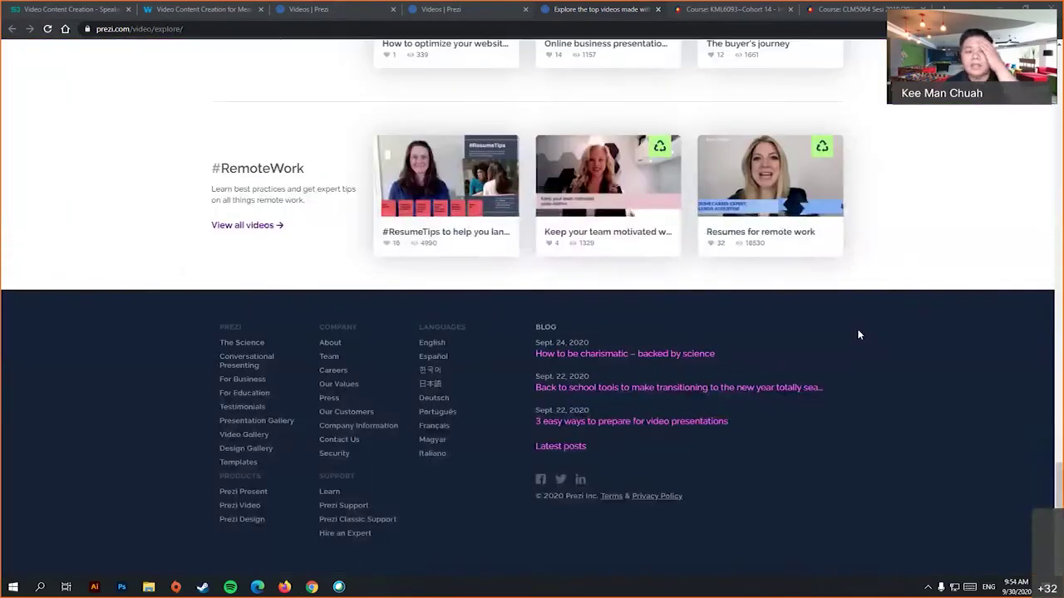
scroll(860, 332, up, 8)
scroll(857, 280, up, 15)
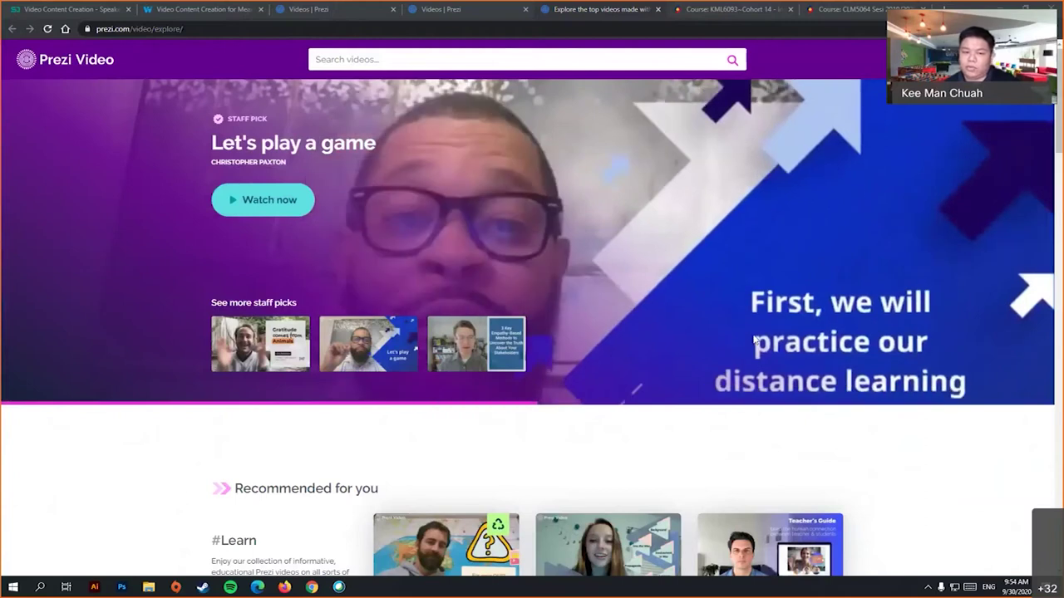
scroll(663, 339, down, 1)
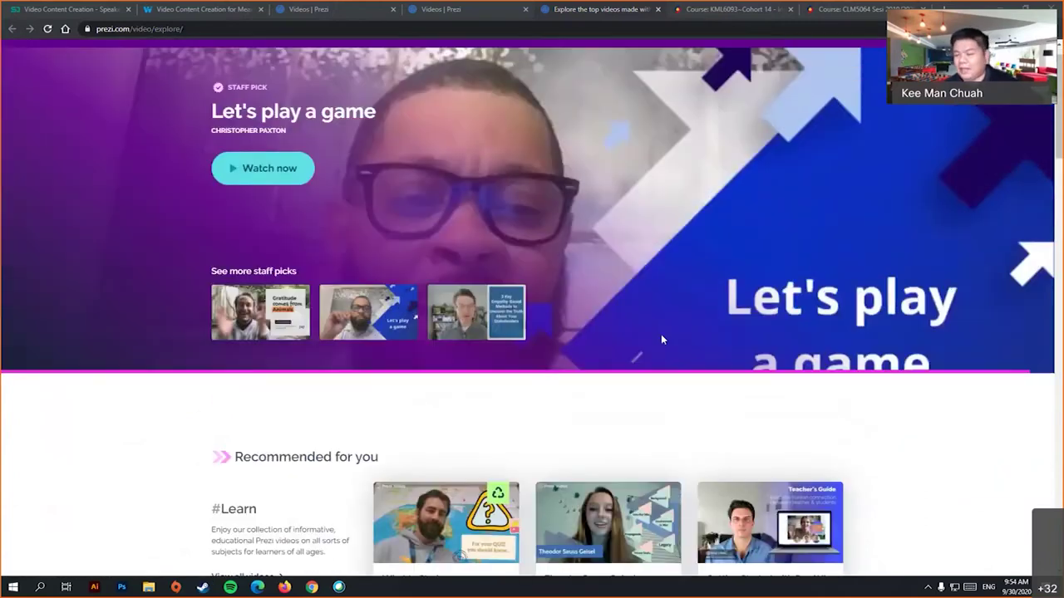
- Return from the video gallery to the Prezi Video dashboard and accept the updated Terms of Use and Privacy Policy
scroll(663, 339, up, 1)
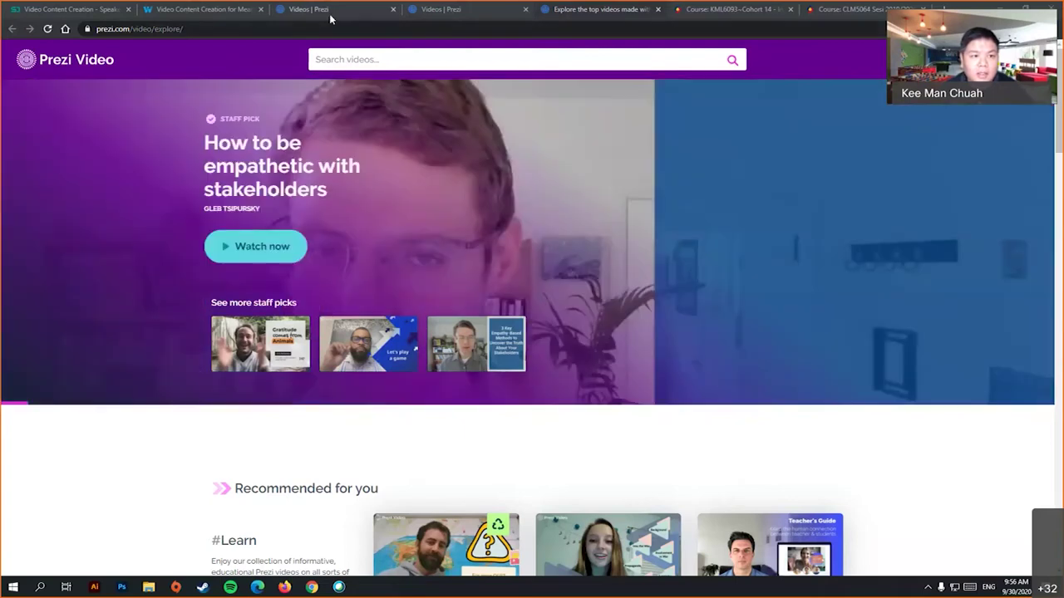
click(331, 17)
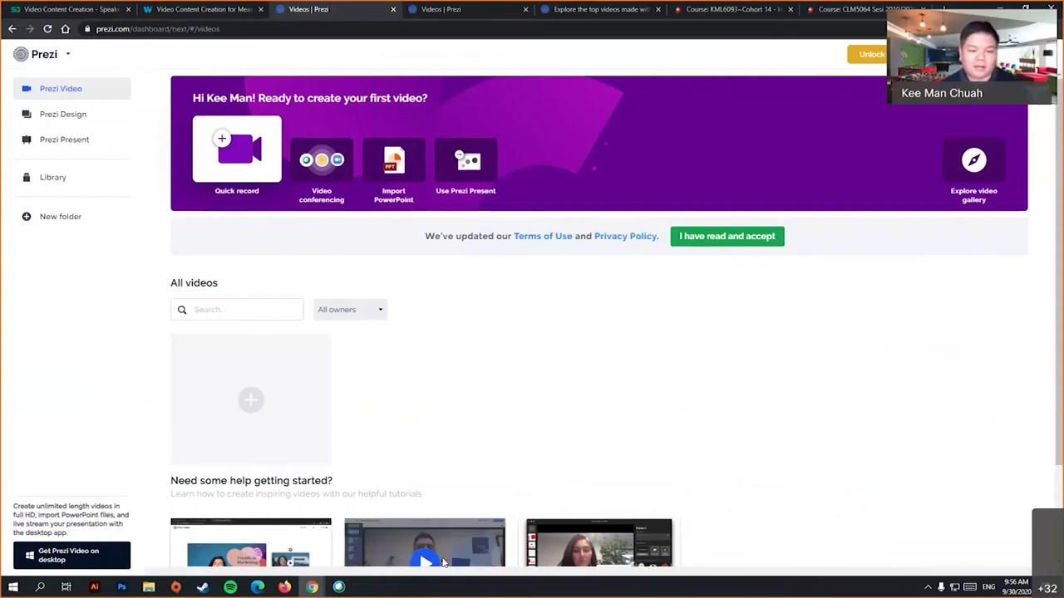
click(724, 239)
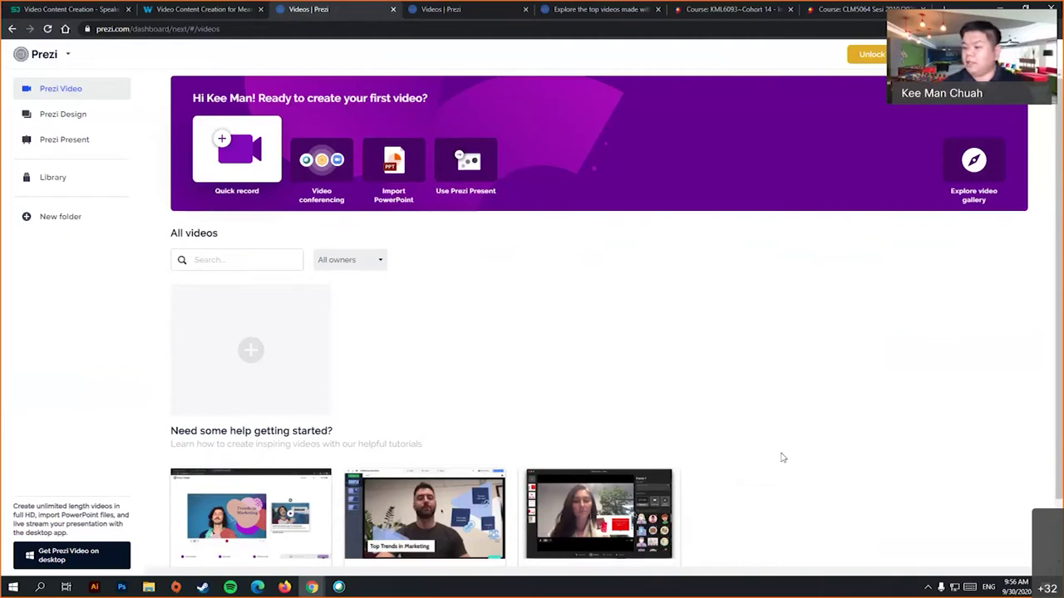
- Switch to the Wakelet workshop collection, open its Adobe Spark link and look over the Adobe Spark landing page
click(213, 9)
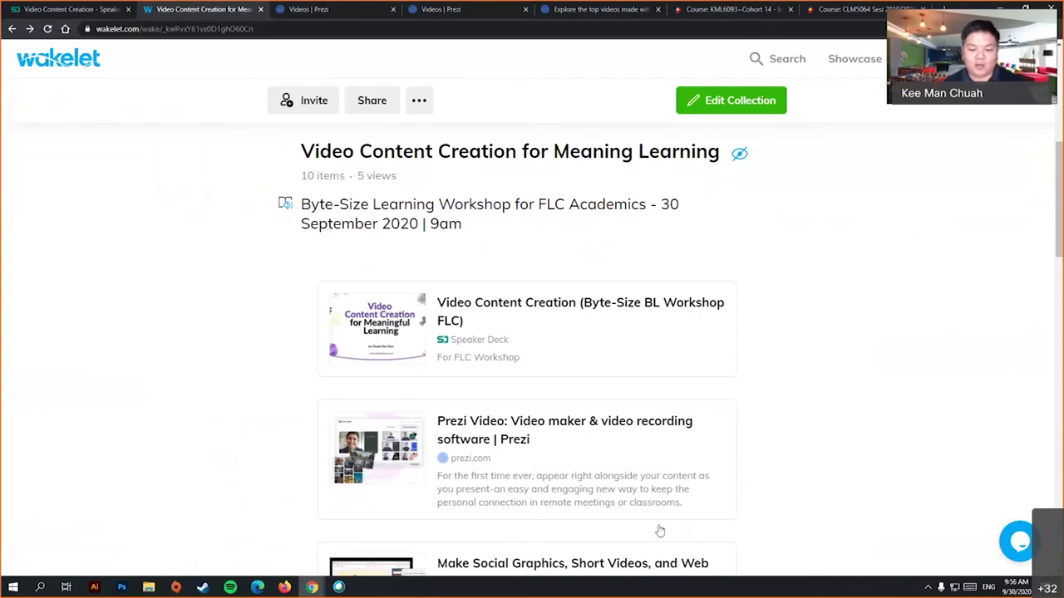
scroll(806, 381, down, 3)
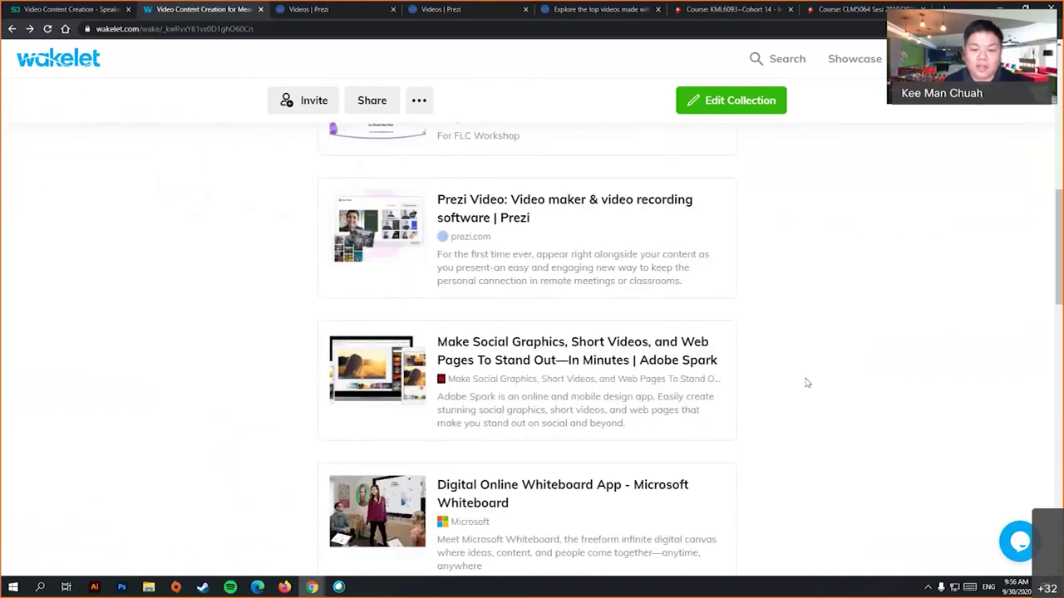
scroll(869, 311, up, 1)
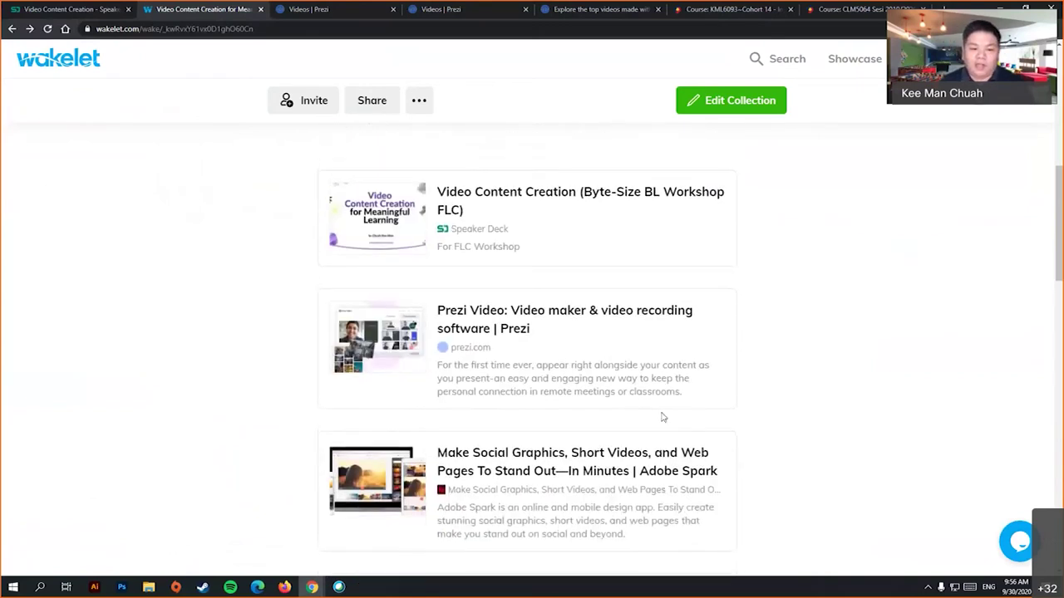
click(619, 460)
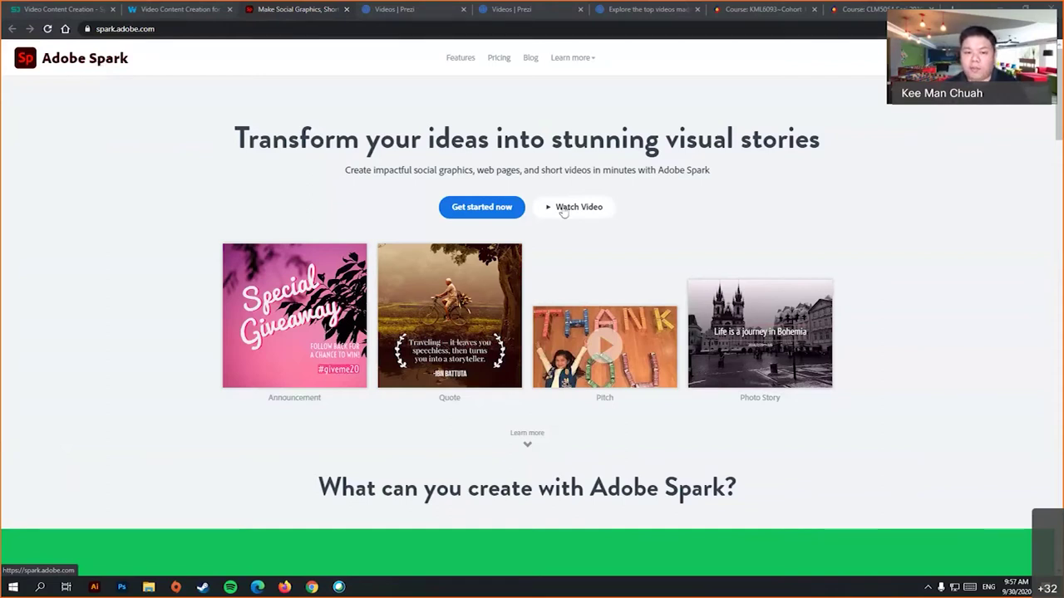
scroll(910, 384, down, 3)
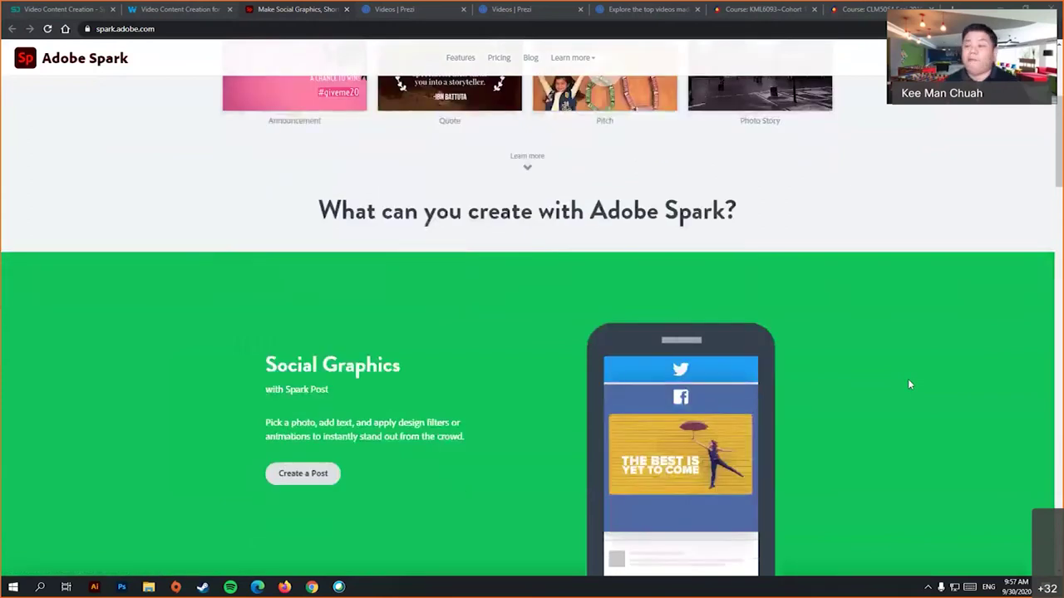
scroll(909, 384, up, 3)
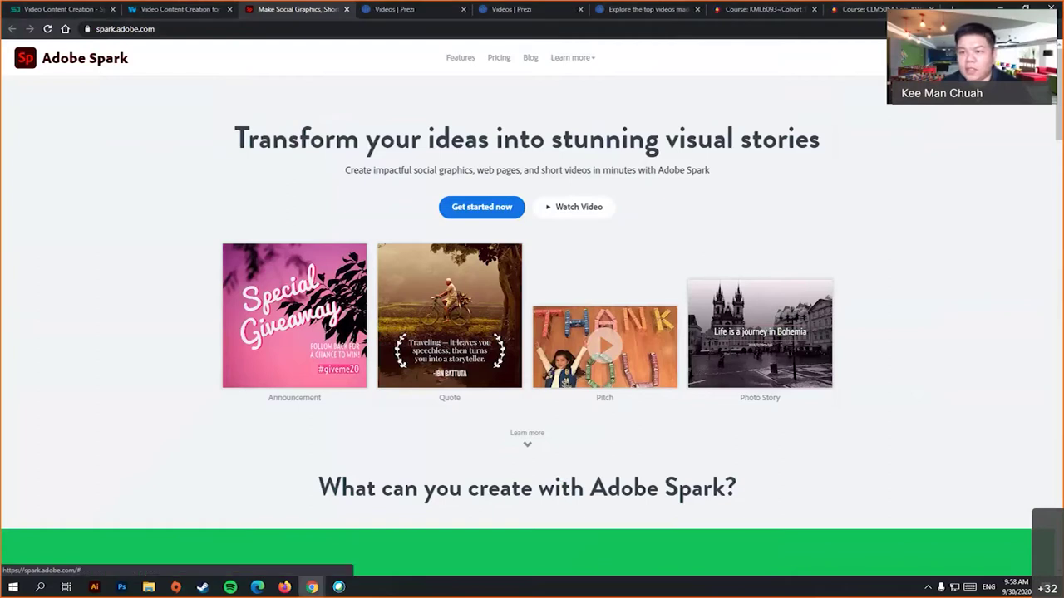
- Get started with Adobe Spark and sign in with the Adobe ID e-mail account instead of Google
click(481, 207)
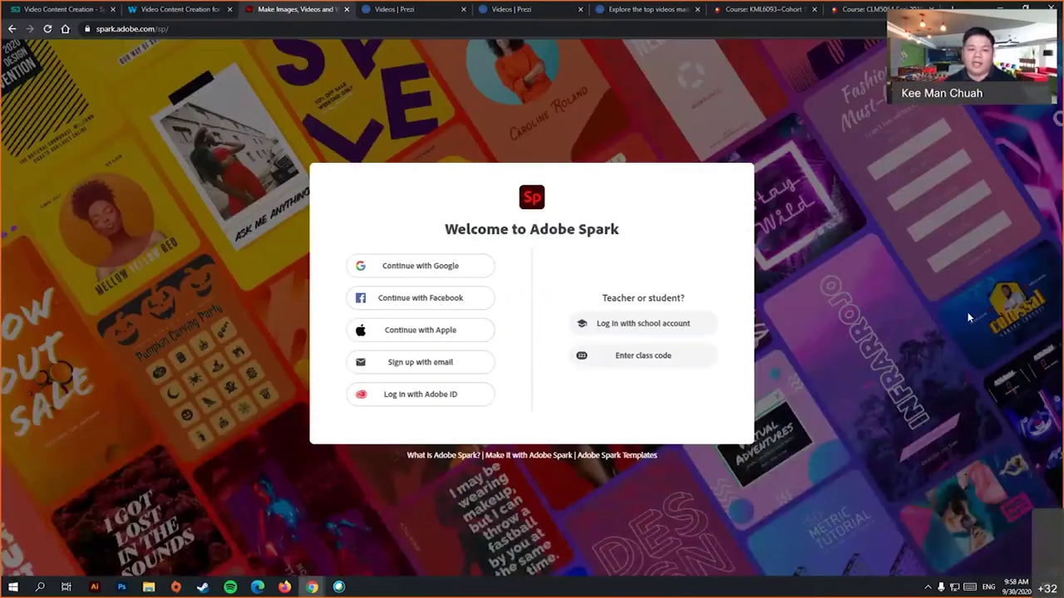
click(437, 274)
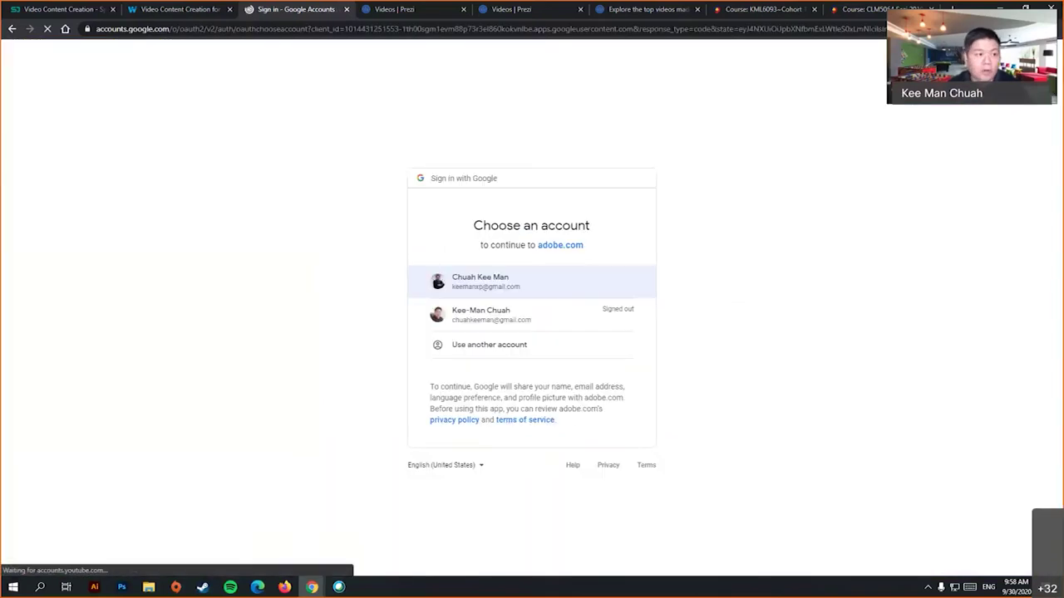
click(11, 28)
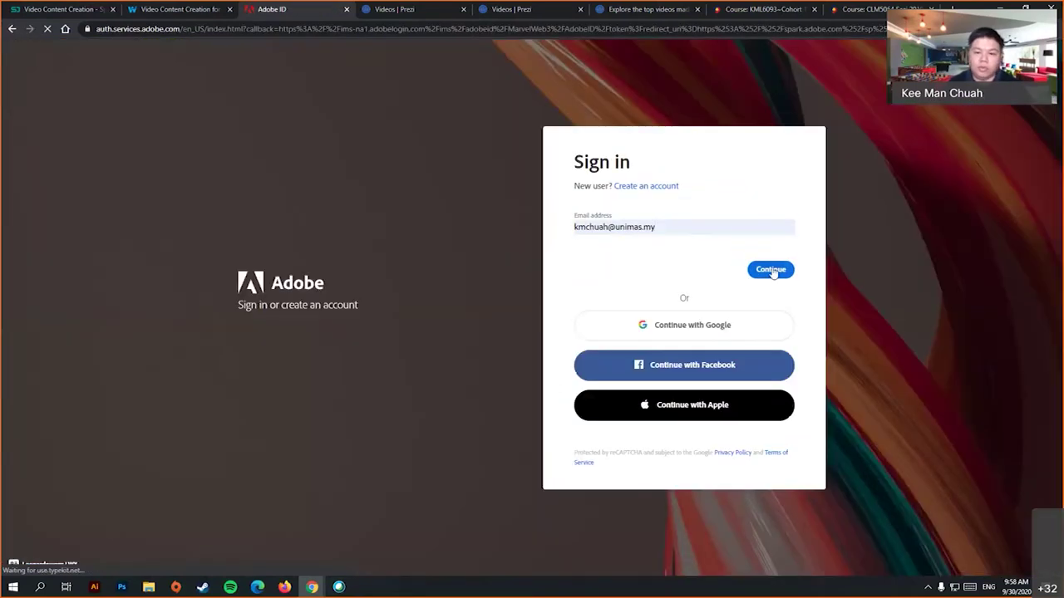
click(770, 269)
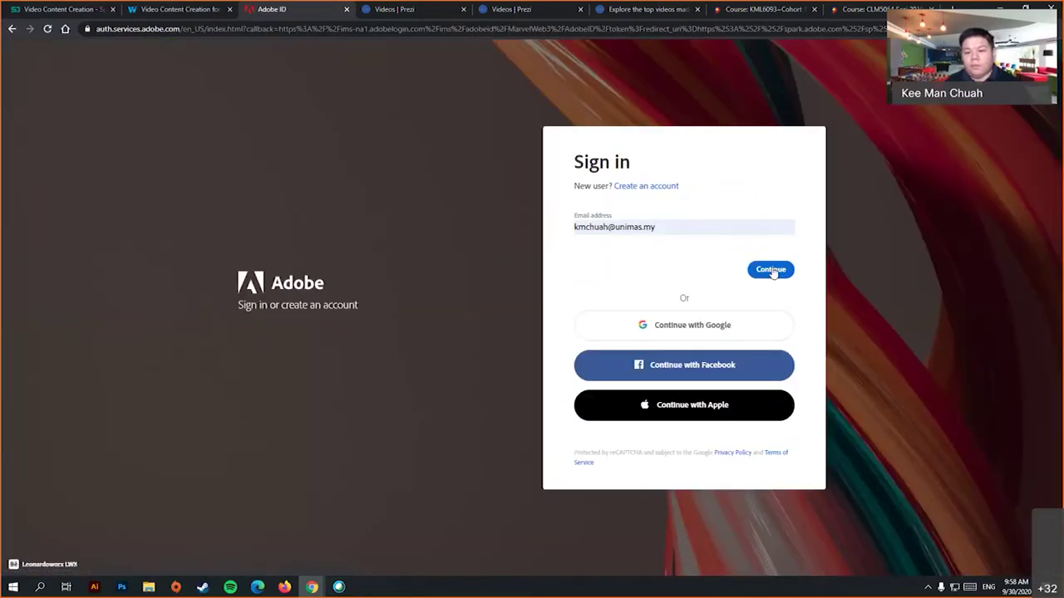
click(772, 306)
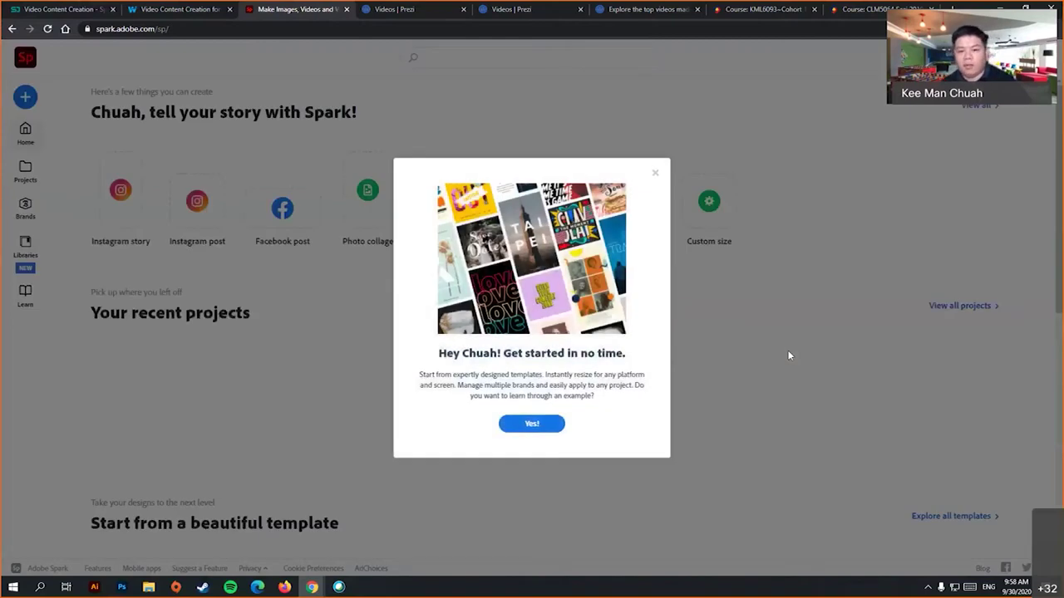
- View the Spark 101 getting-started example, look through its steps and choose to remix the design
click(535, 427)
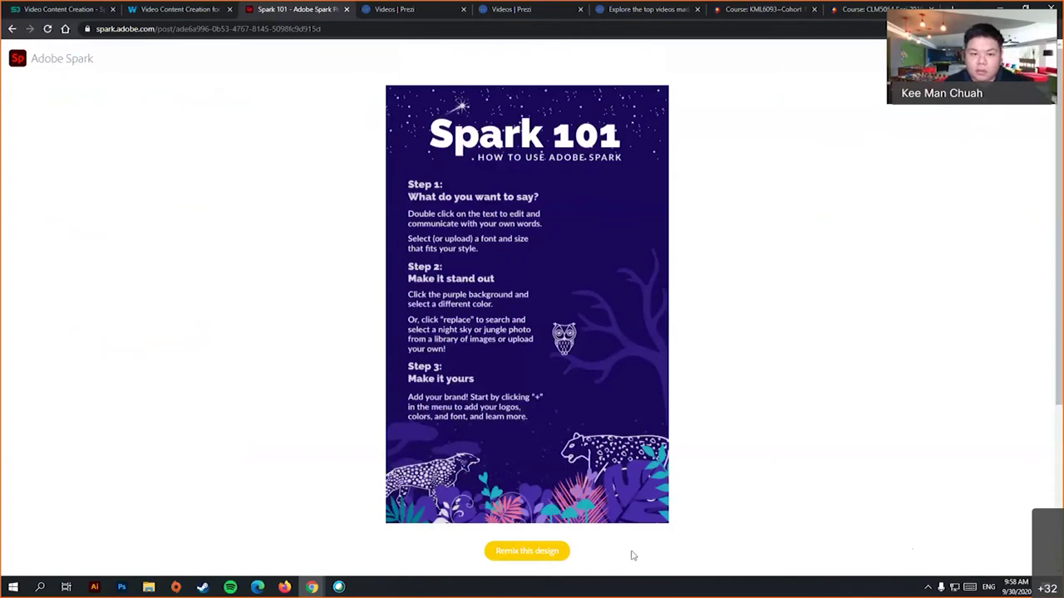
scroll(781, 460, down, 3)
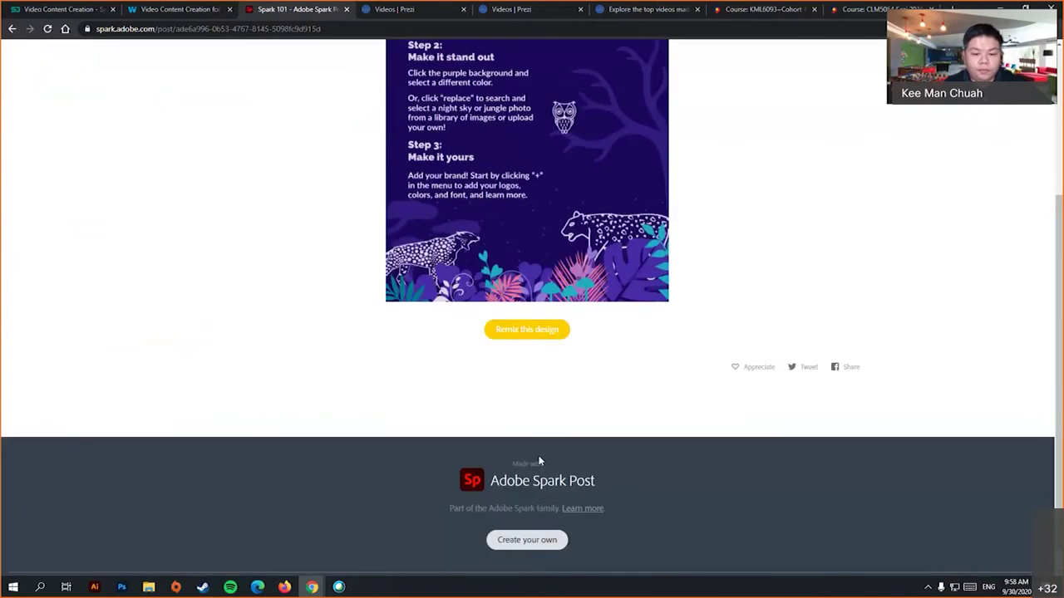
click(529, 331)
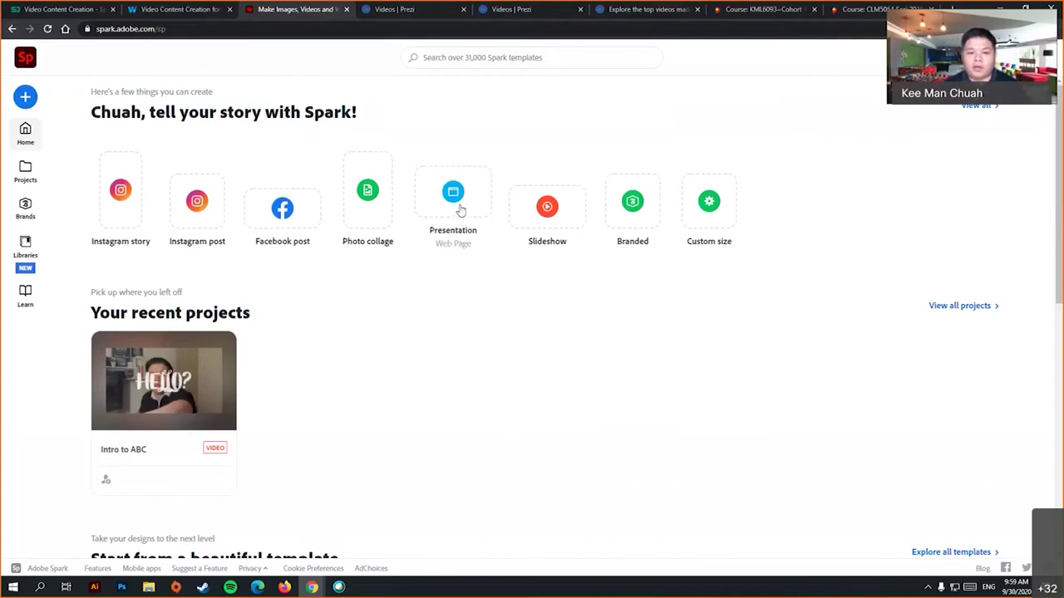
- Create a slideshow video titled "Unit 1 Video" from the Teach a Lesson story template
click(548, 204)
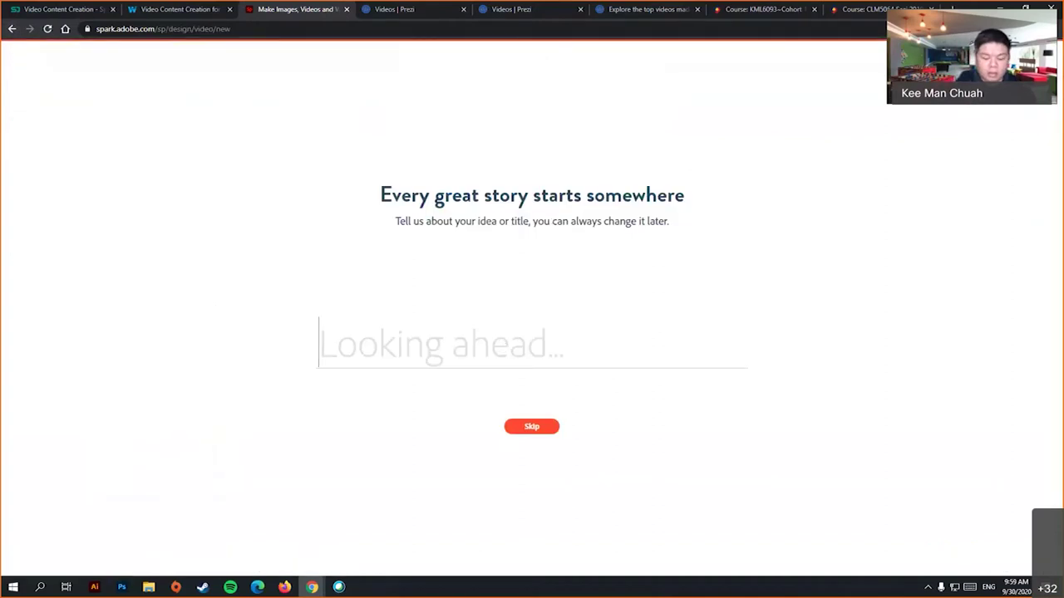
text(Unit 1 Video)
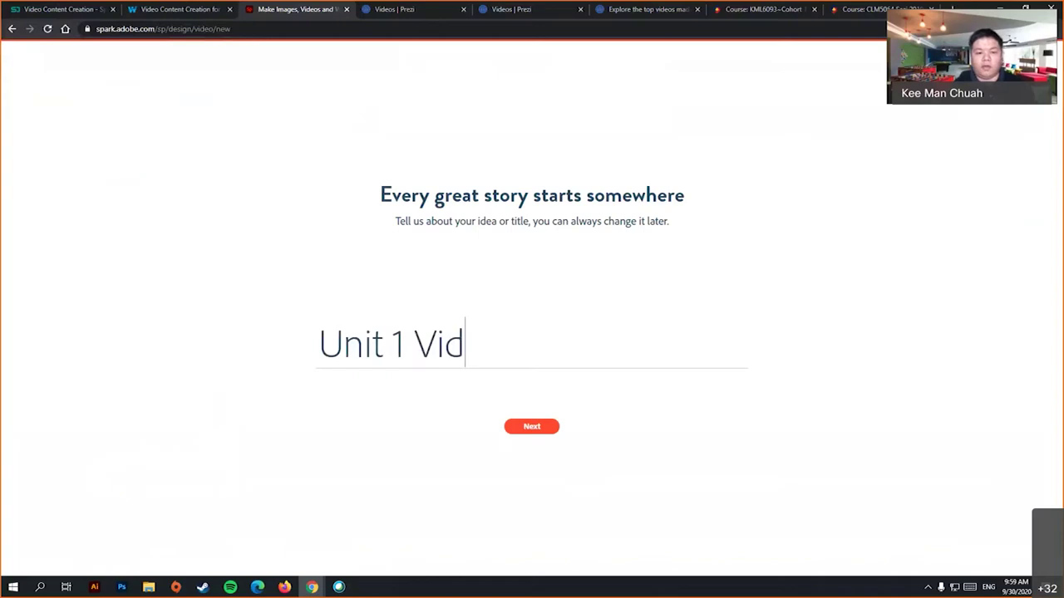
click(543, 429)
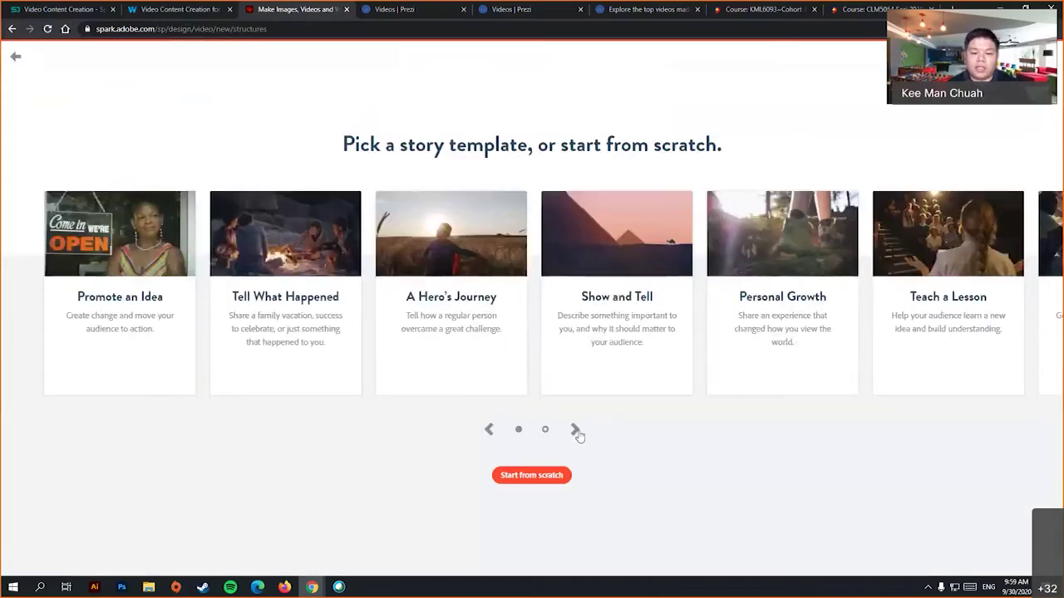
click(575, 429)
click(487, 430)
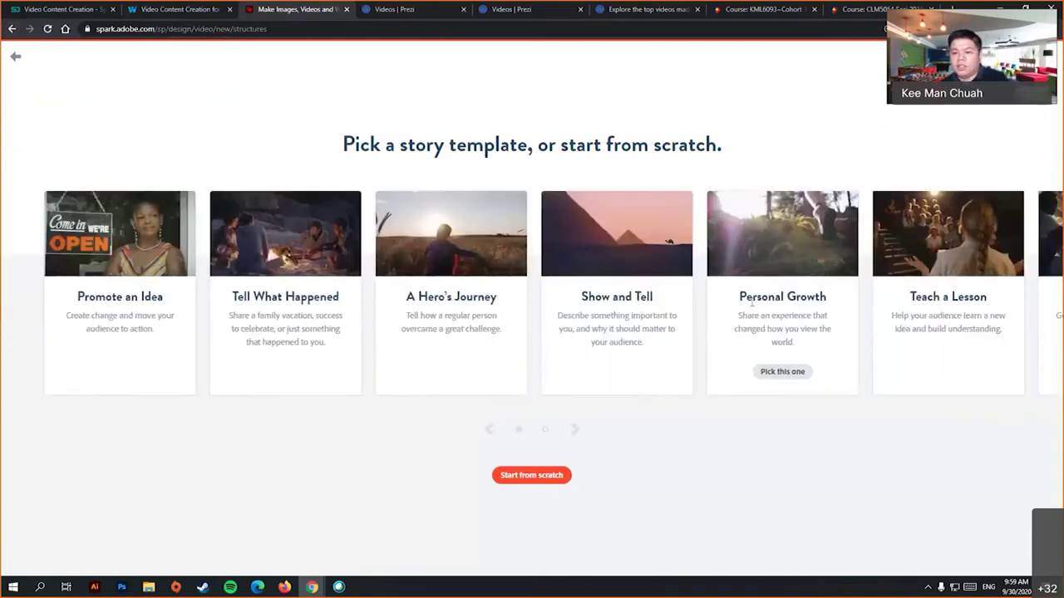
click(530, 481)
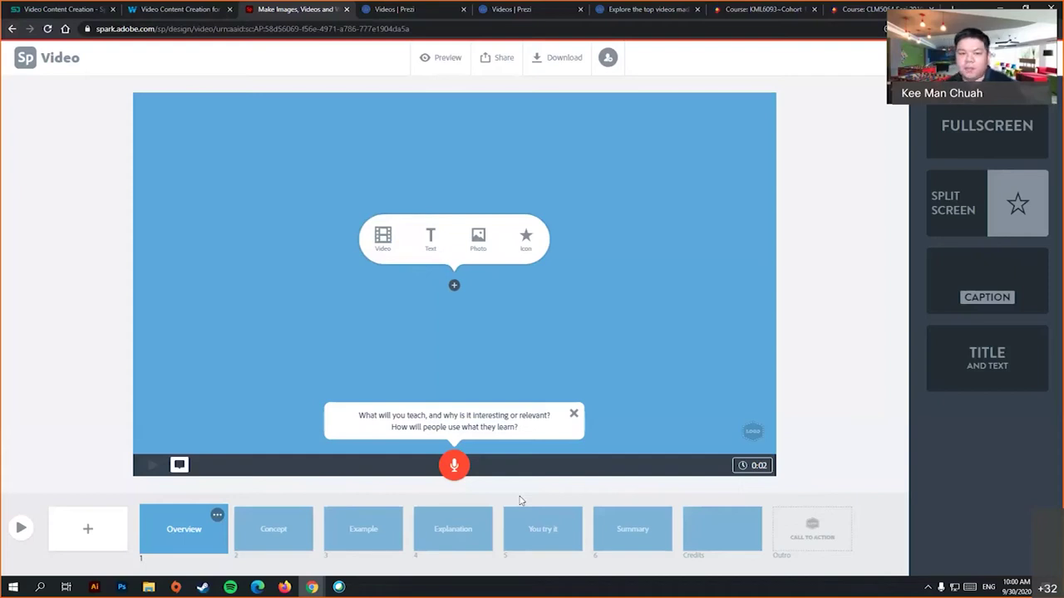
- Close the overview hint and look through the guidance on the Concept, Example, Explanation, You try it, Summary and Credits slides
click(574, 413)
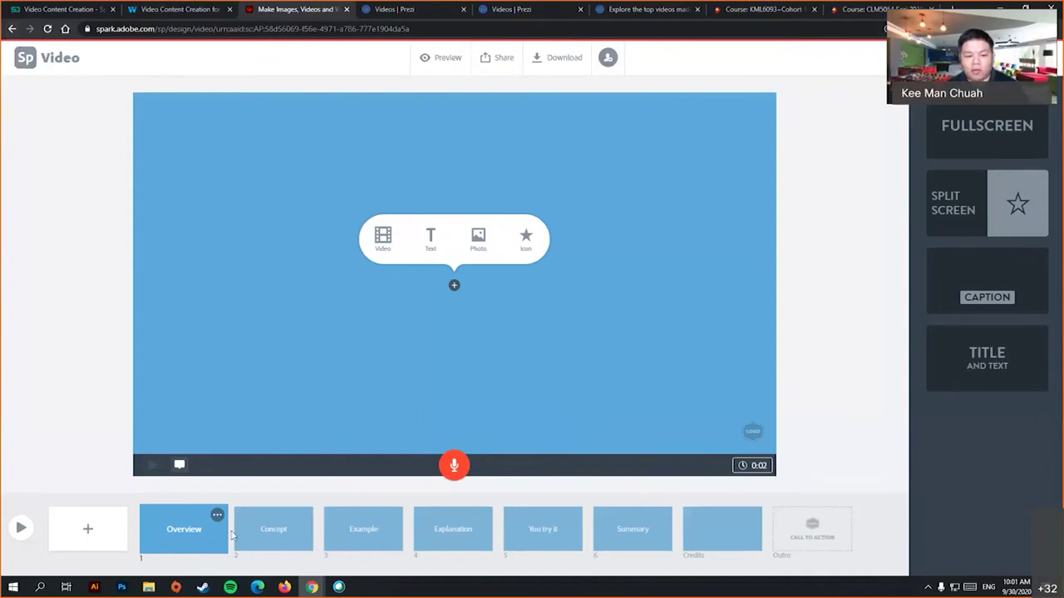
click(287, 542)
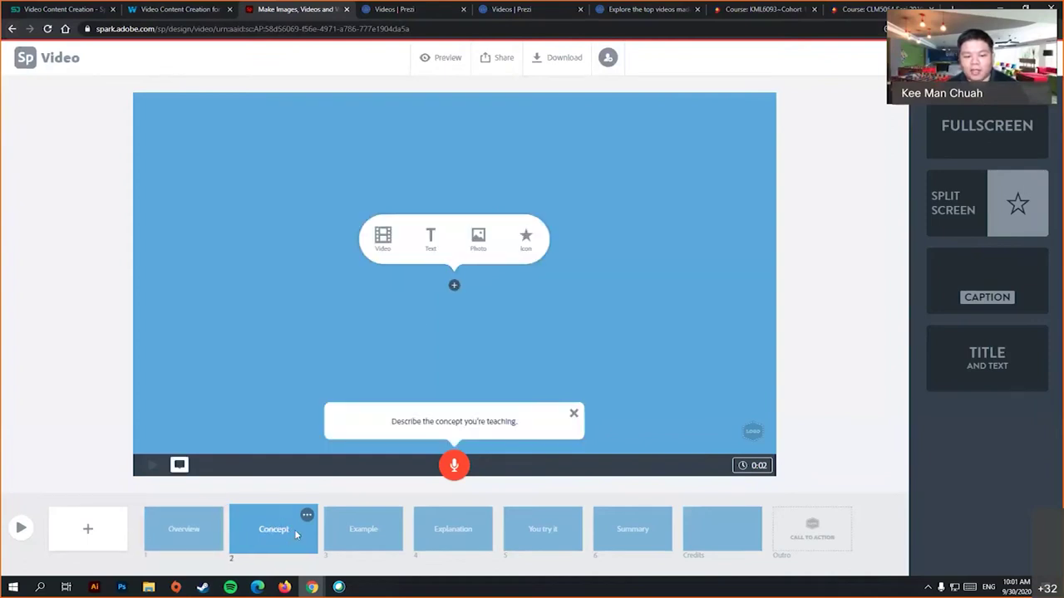
click(374, 526)
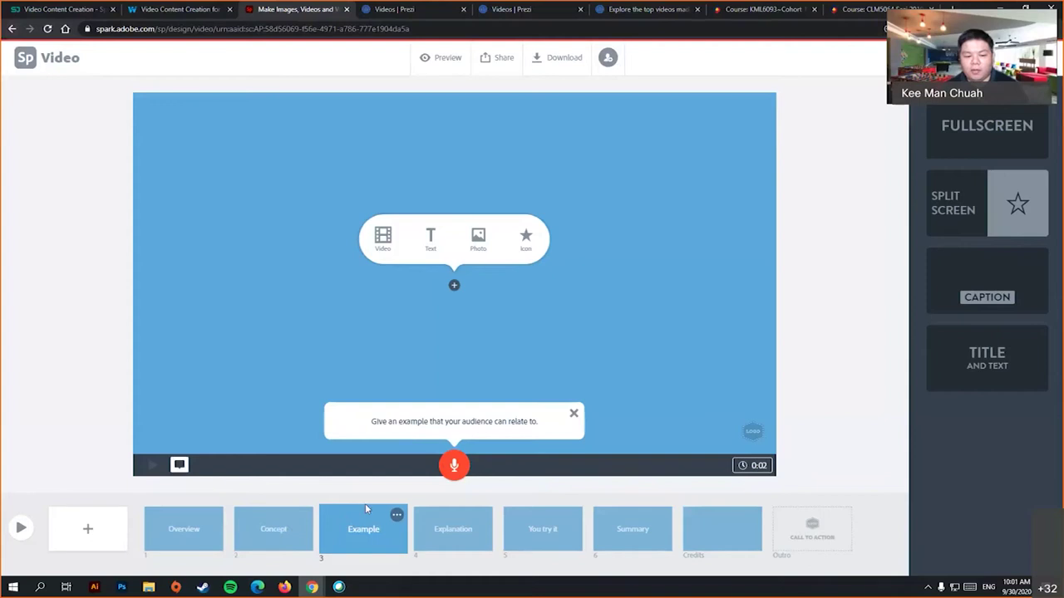
click(429, 520)
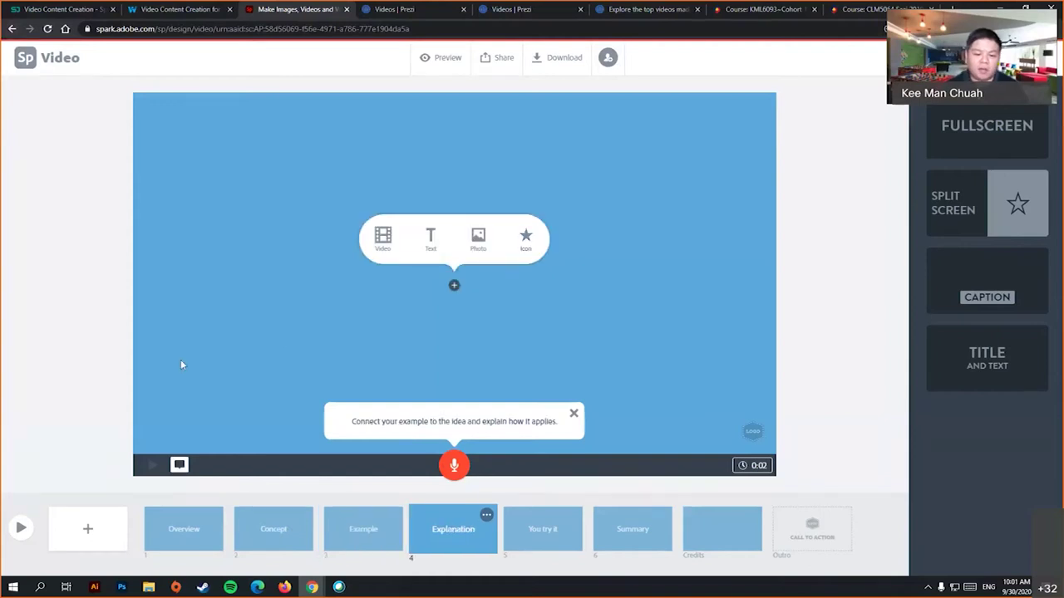
click(553, 542)
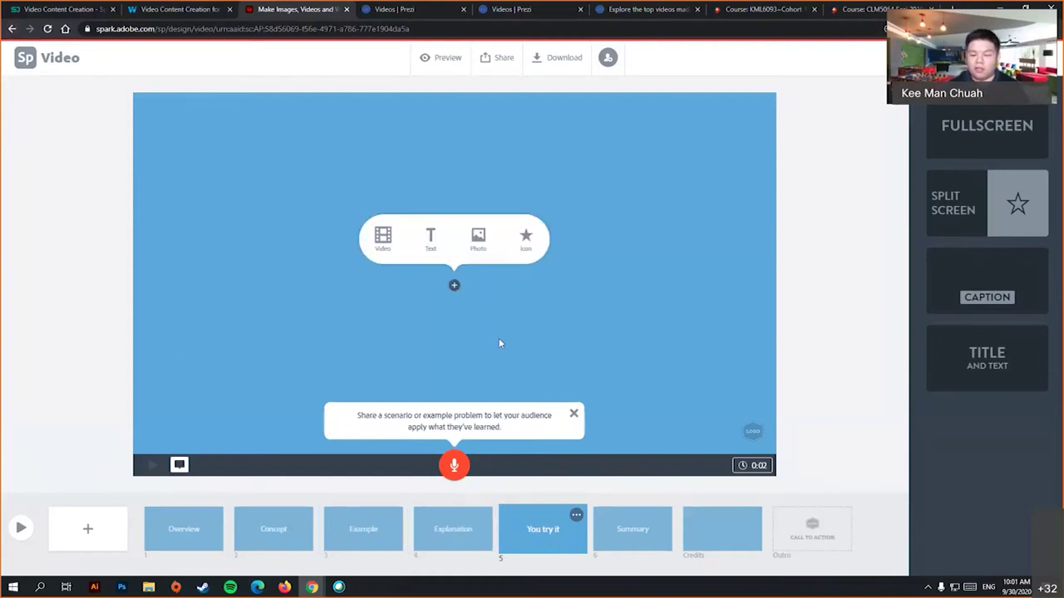
click(635, 536)
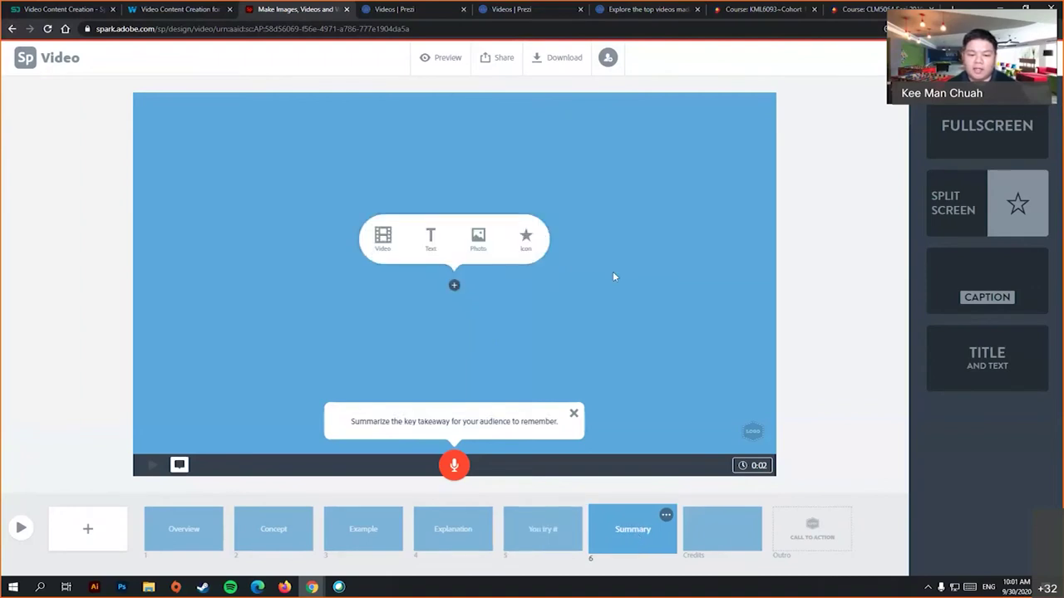
click(735, 538)
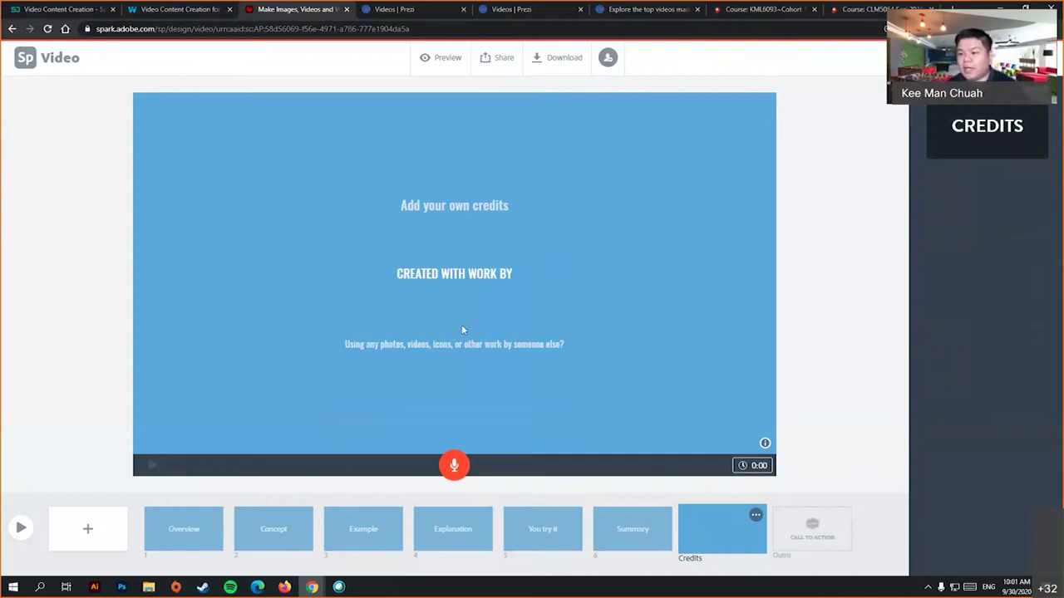
- Add the "teamwork" video clip from the Byte Size folder to the Overview slide, trimming its end slightly
click(184, 536)
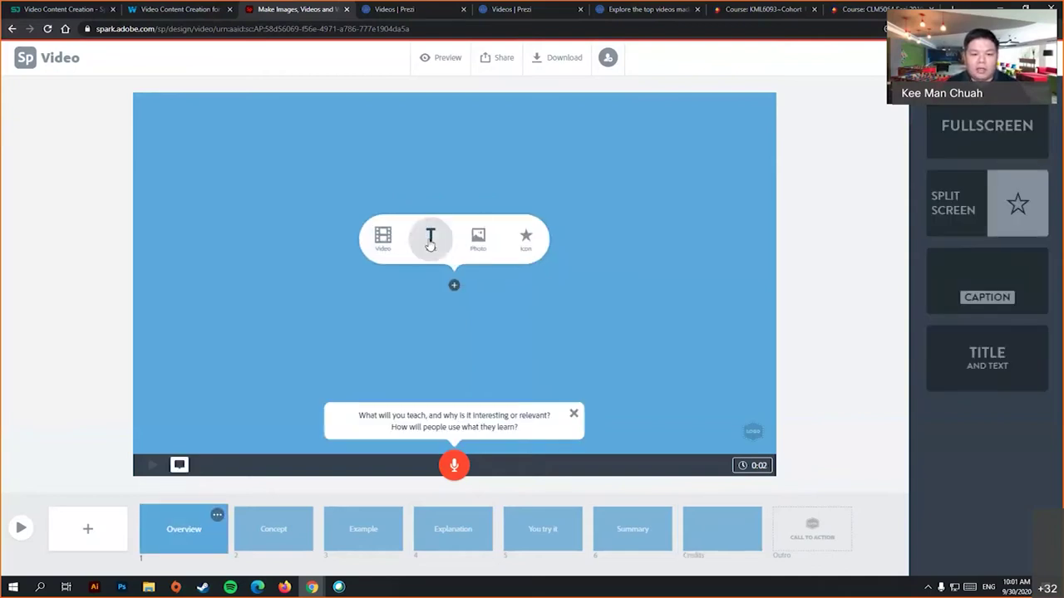
click(387, 241)
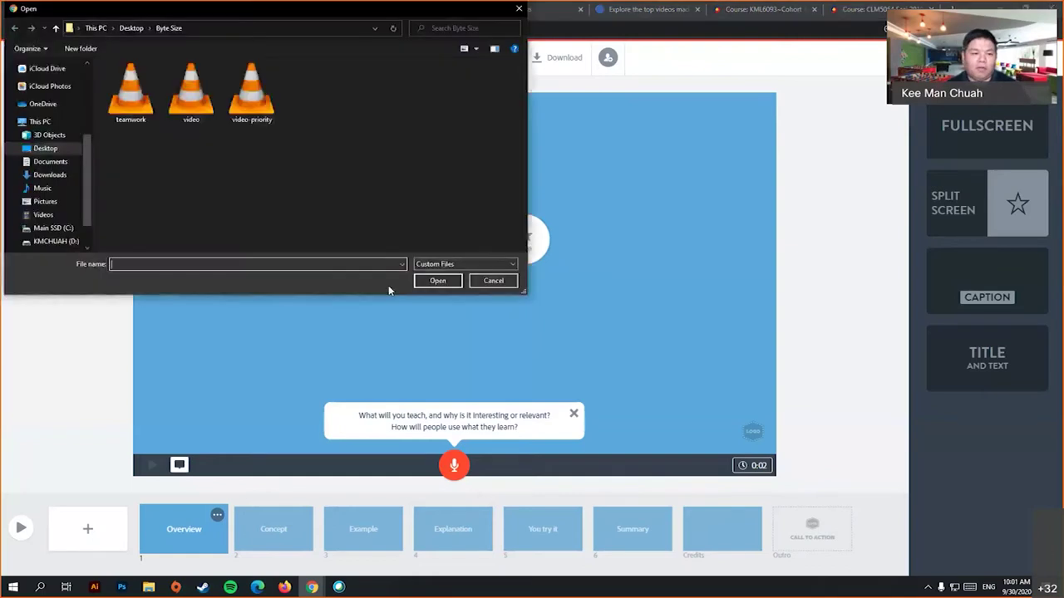
double_click(130, 98)
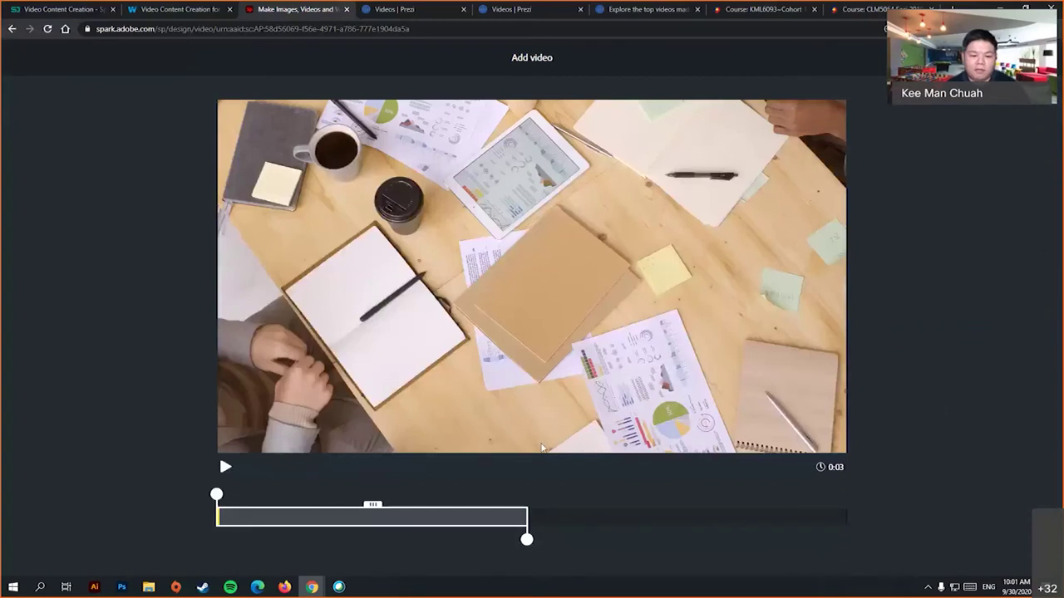
drag(527, 540, 511, 539)
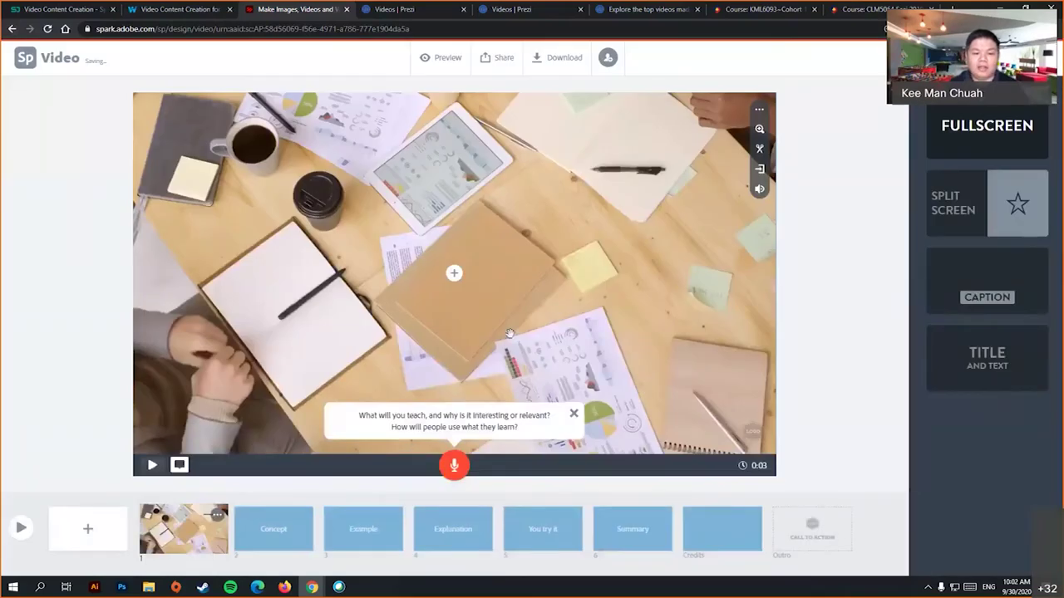
- Close the Overview slide's hint, allow microphone access, record a voice narration for the slide and play it back
click(573, 414)
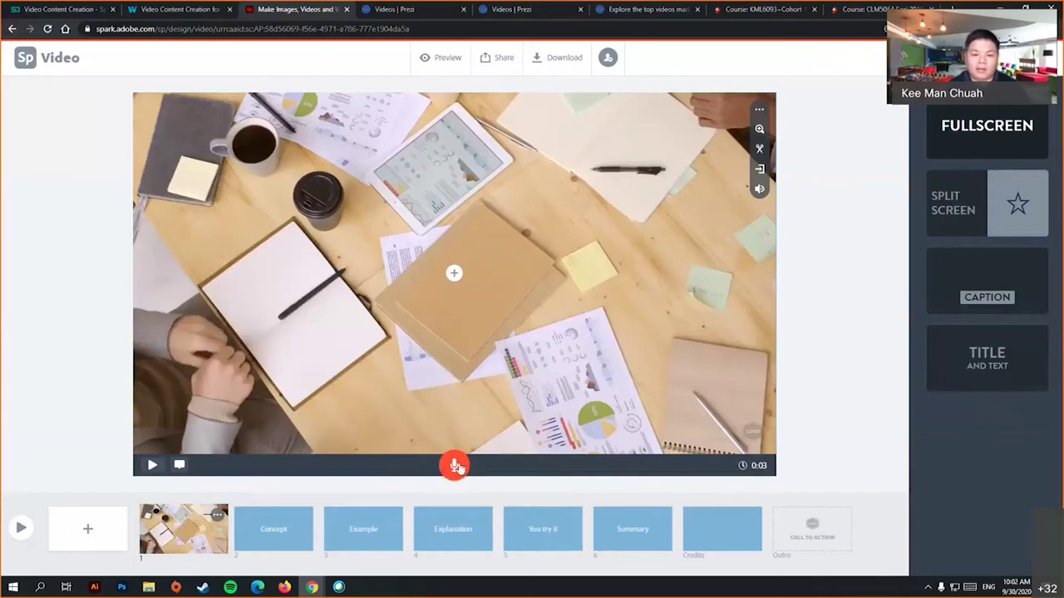
click(456, 467)
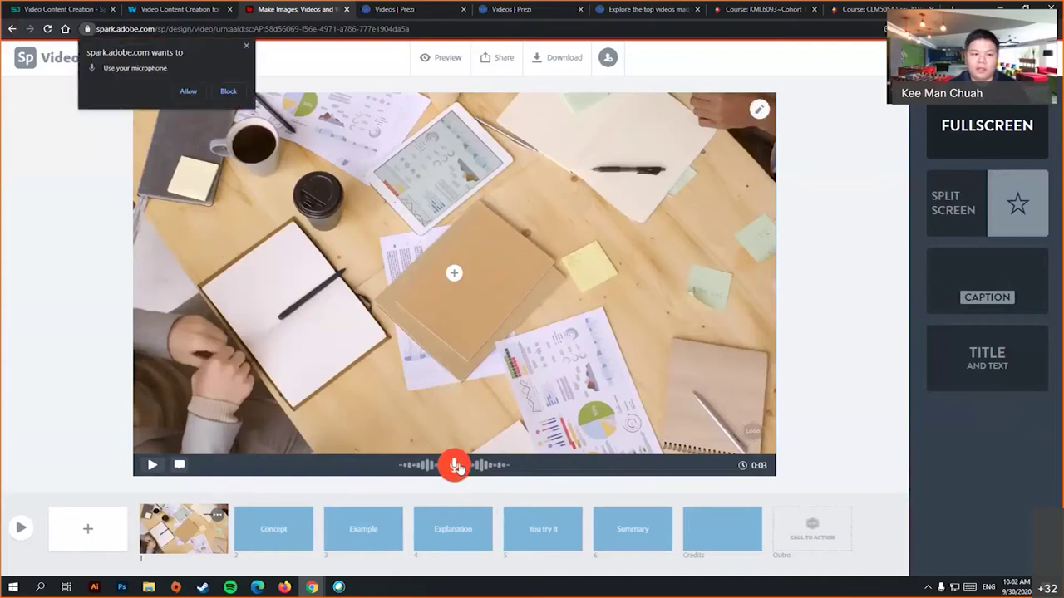
click(188, 92)
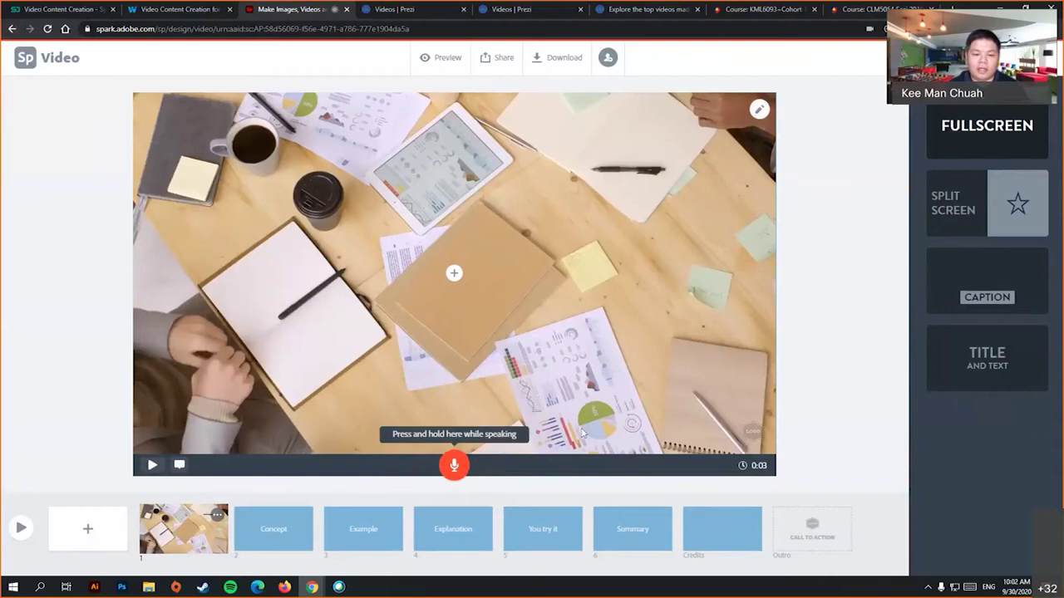
drag(454, 463, 454, 463)
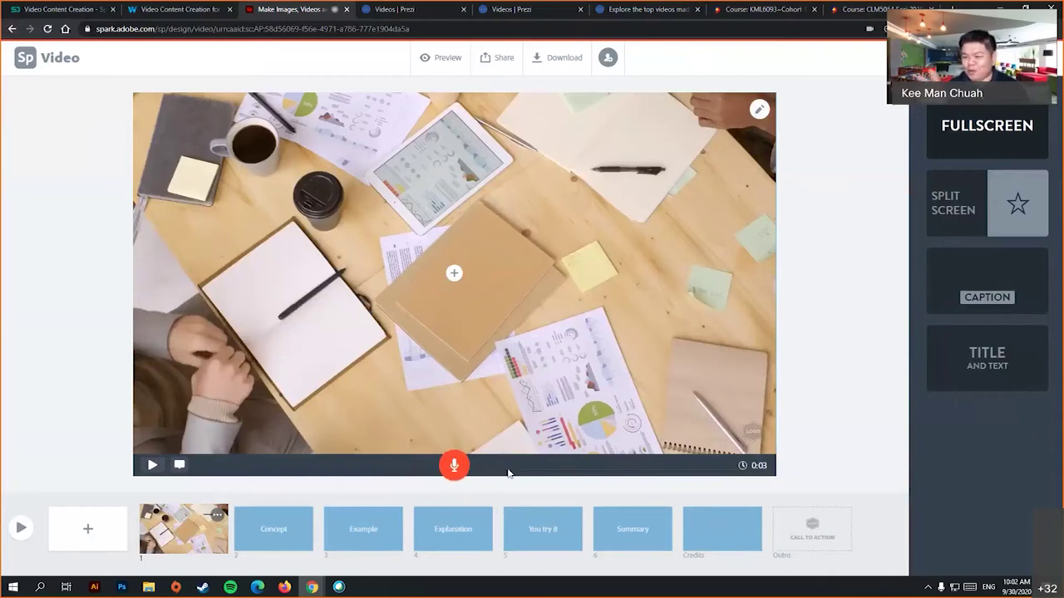
drag(455, 465, 454, 465)
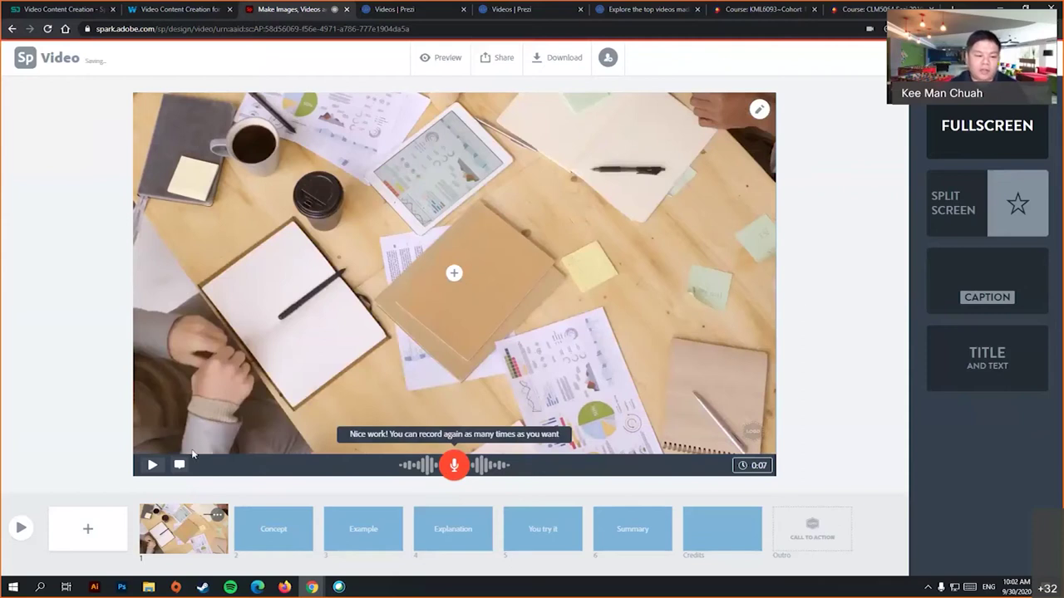
click(150, 468)
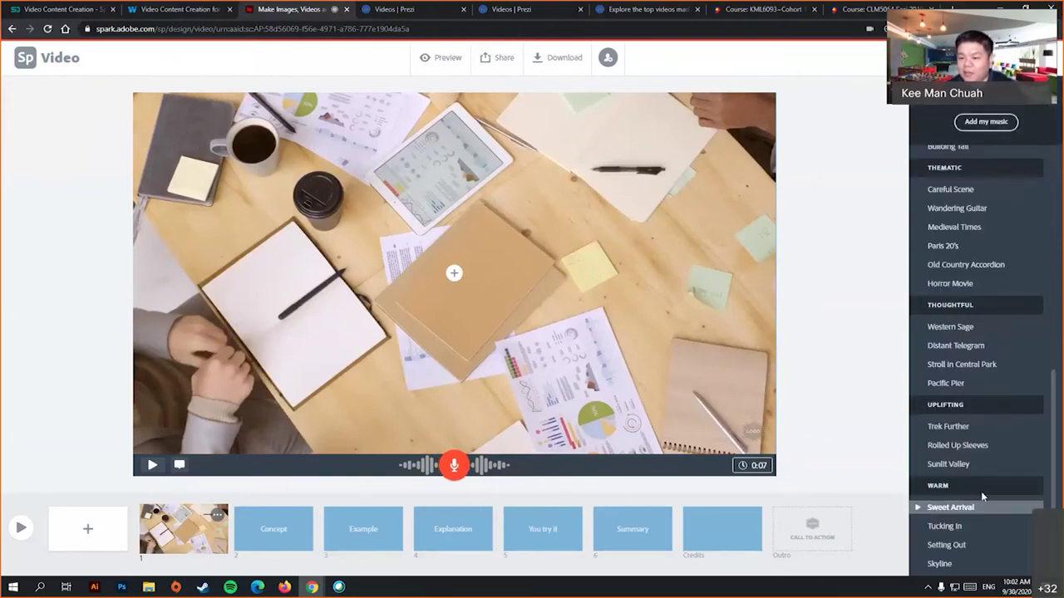
- Look through the background music tracks by mood category and return to the slide layouts
scroll(983, 487, up, 5)
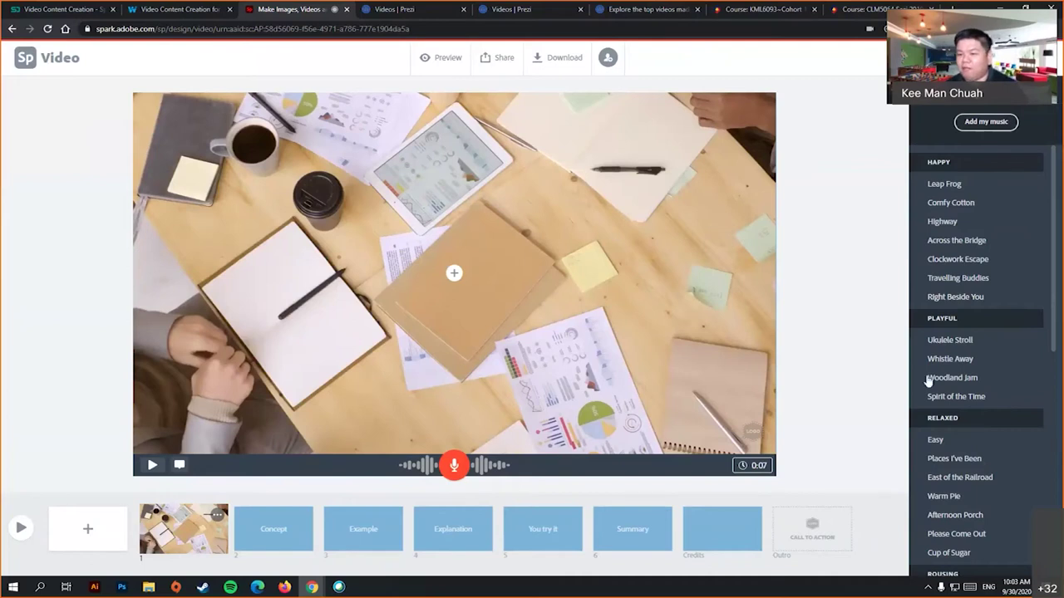
scroll(950, 352, down, 5)
scroll(960, 471, up, 5)
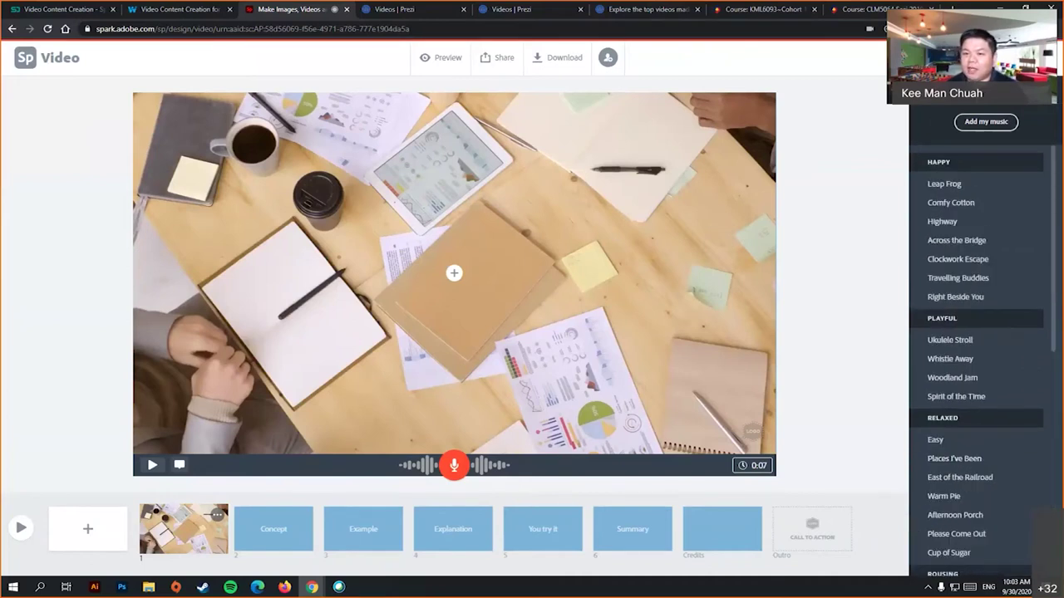
click(931, 58)
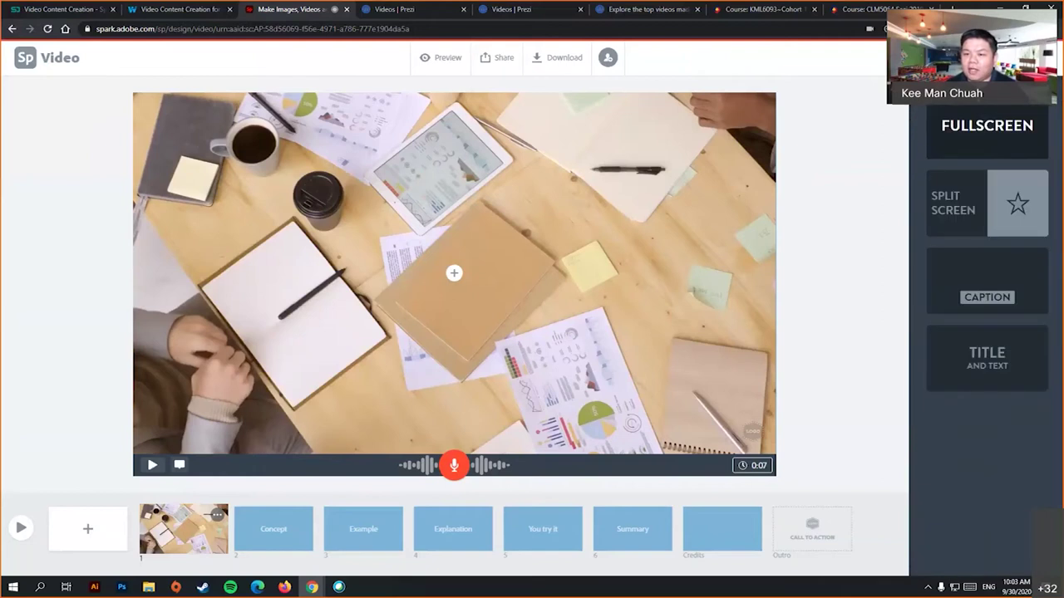
- Add the title text "Unit 1: ABC" over the Overview slide's video clip and play the slide
click(455, 275)
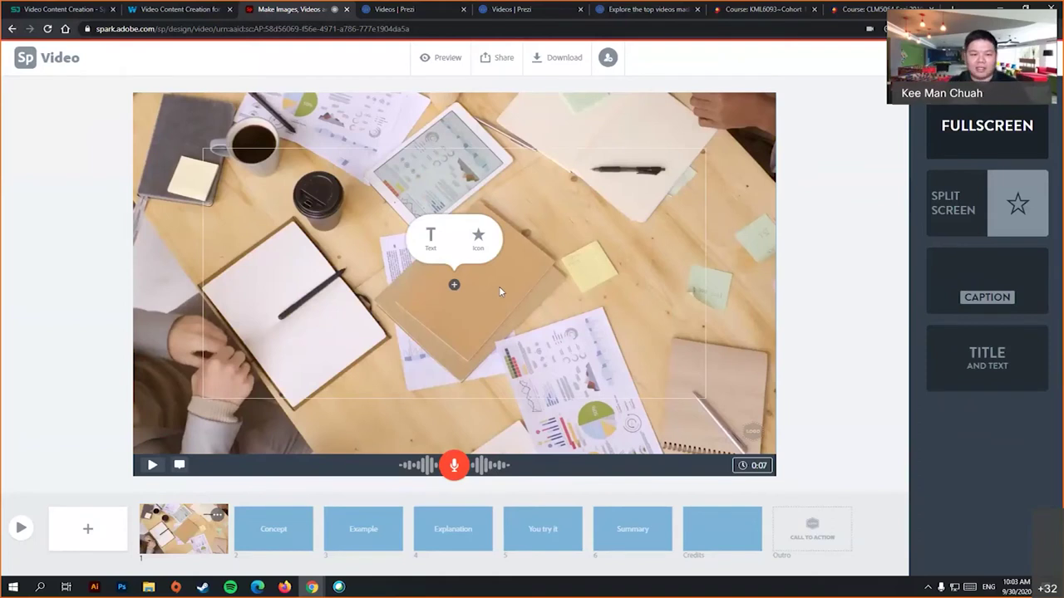
click(431, 234)
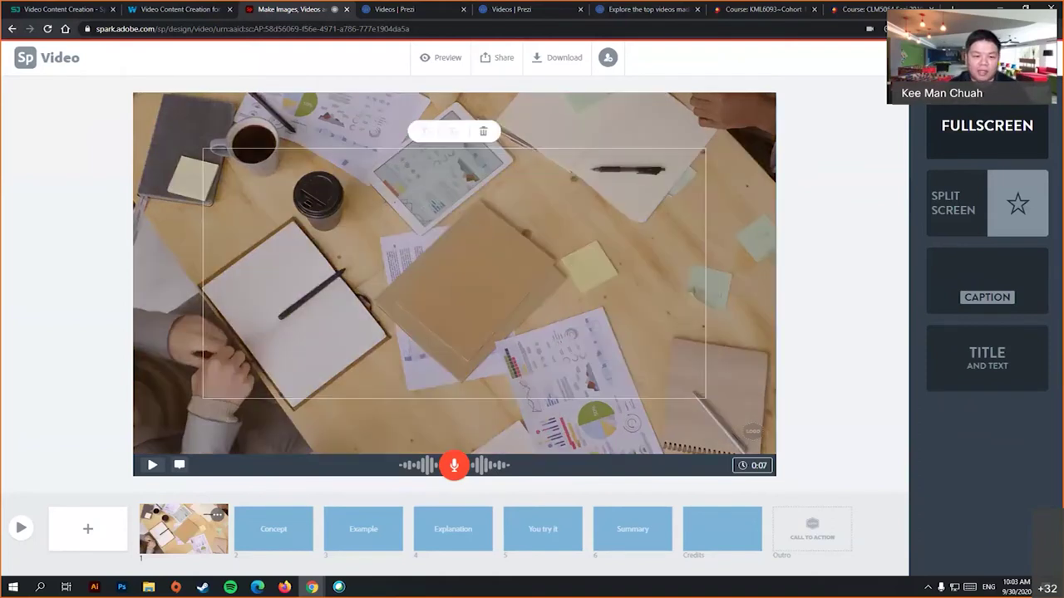
text(Unit 1: ABC)
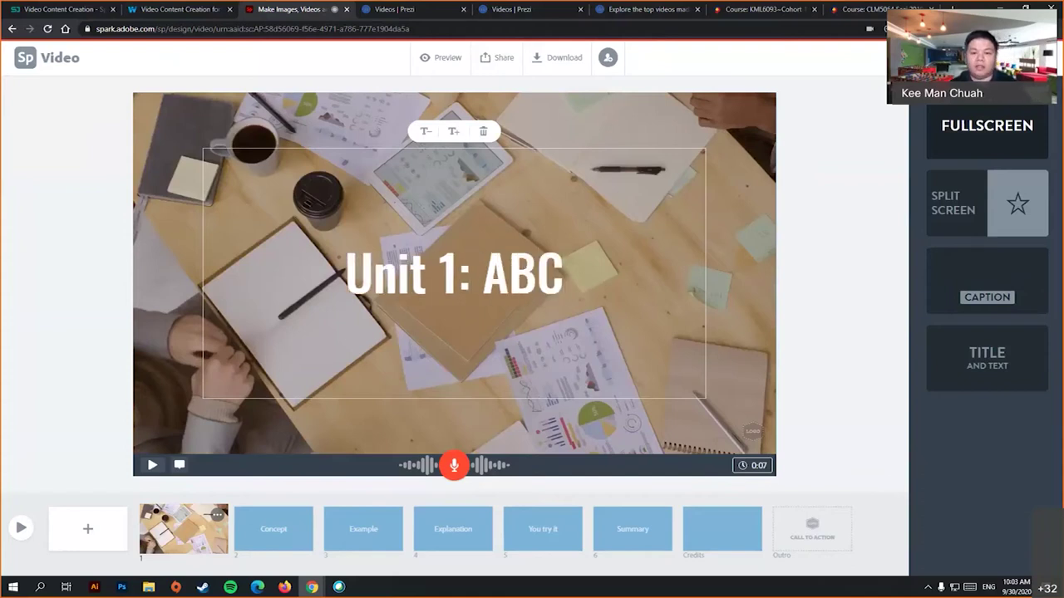
click(820, 378)
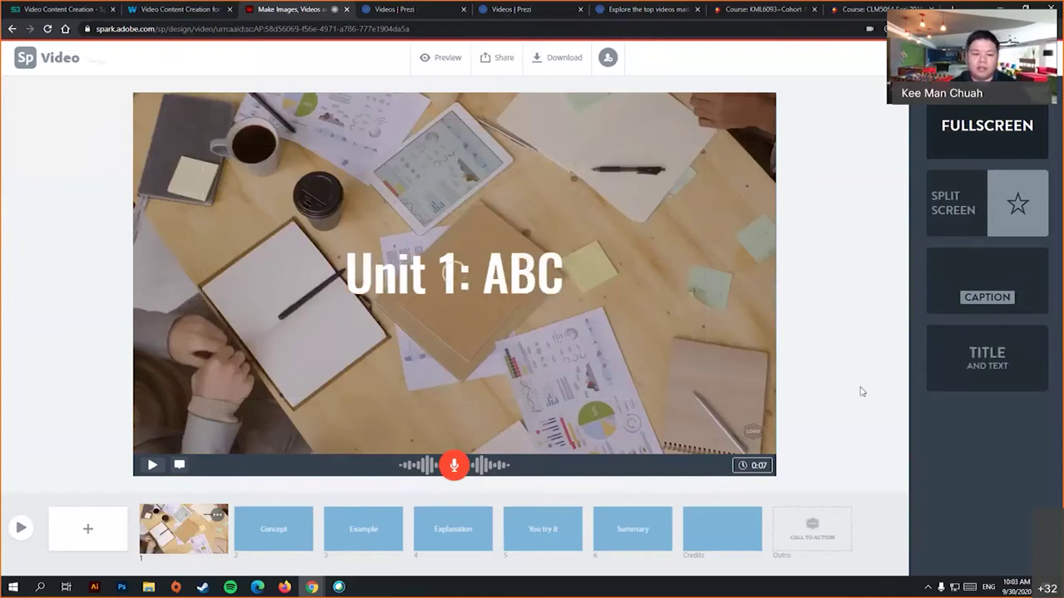
click(153, 466)
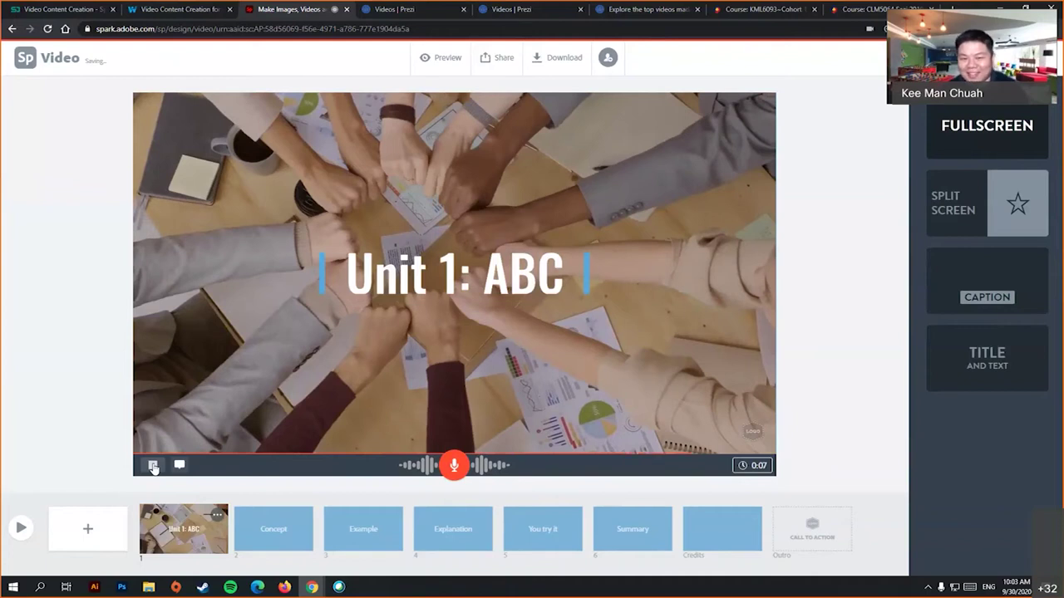
click(153, 468)
- Edit the Overview slide's title to read "Unit 3: ABC"
click(458, 275)
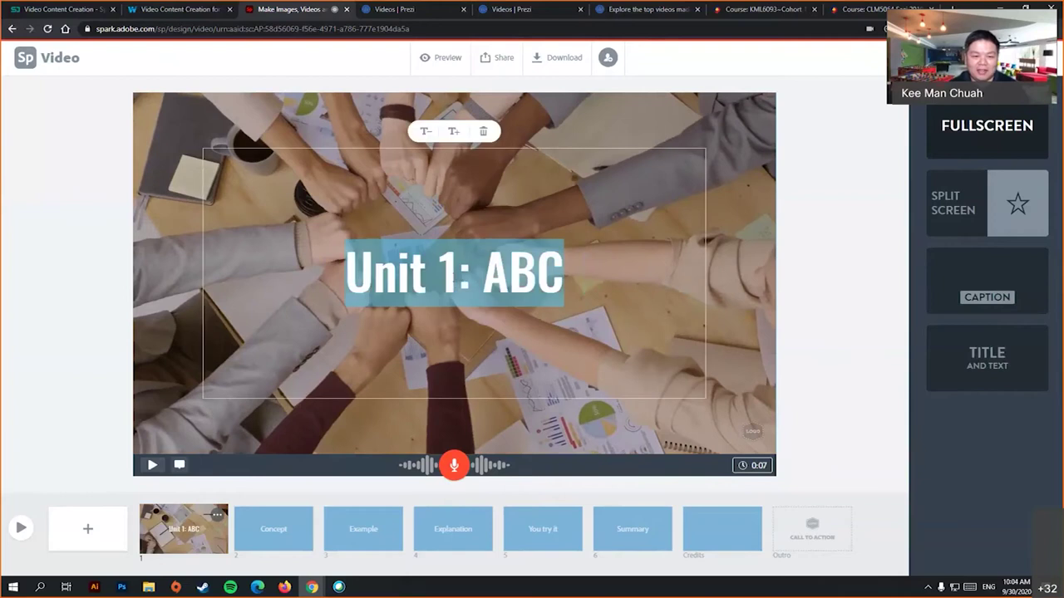
click(462, 283)
key(BackSpace)
text(2)
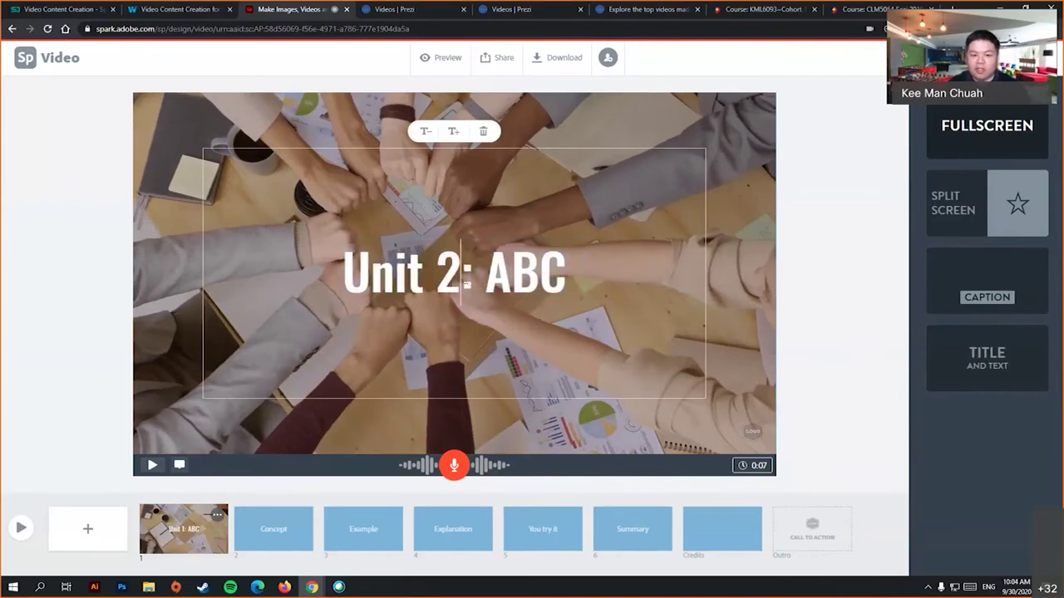
key(BackSpace)
text(3)
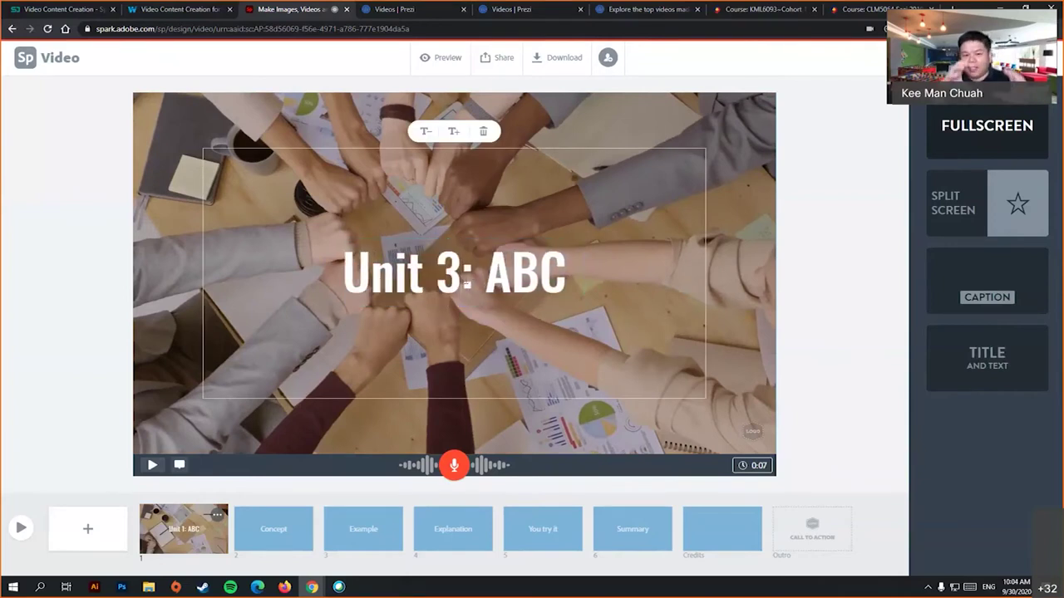
click(748, 312)
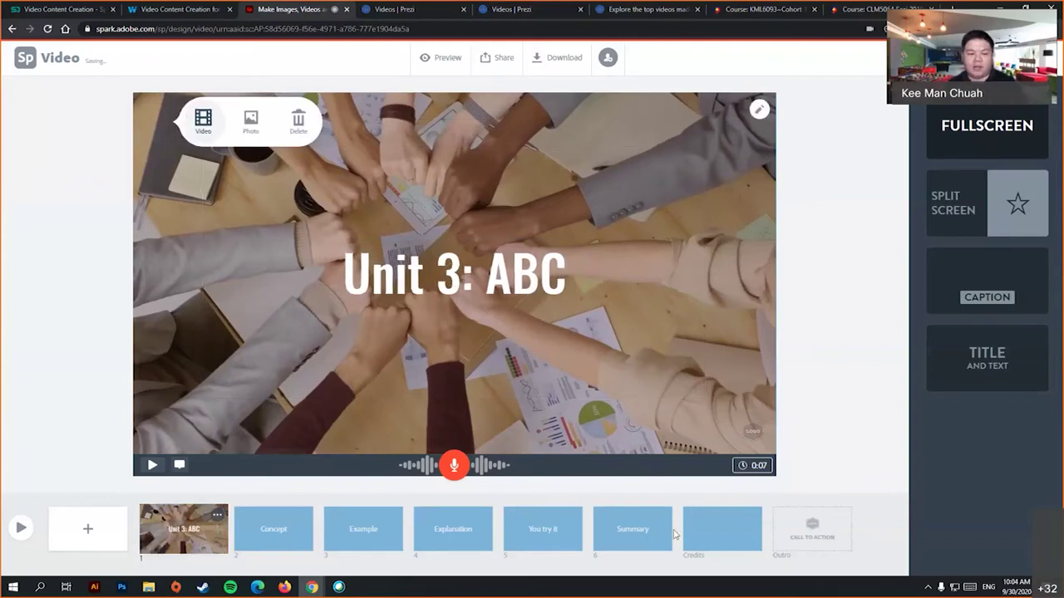
- Add the photo of a monitor on a white desk from the Byte Size folder to the Concept slide
click(264, 512)
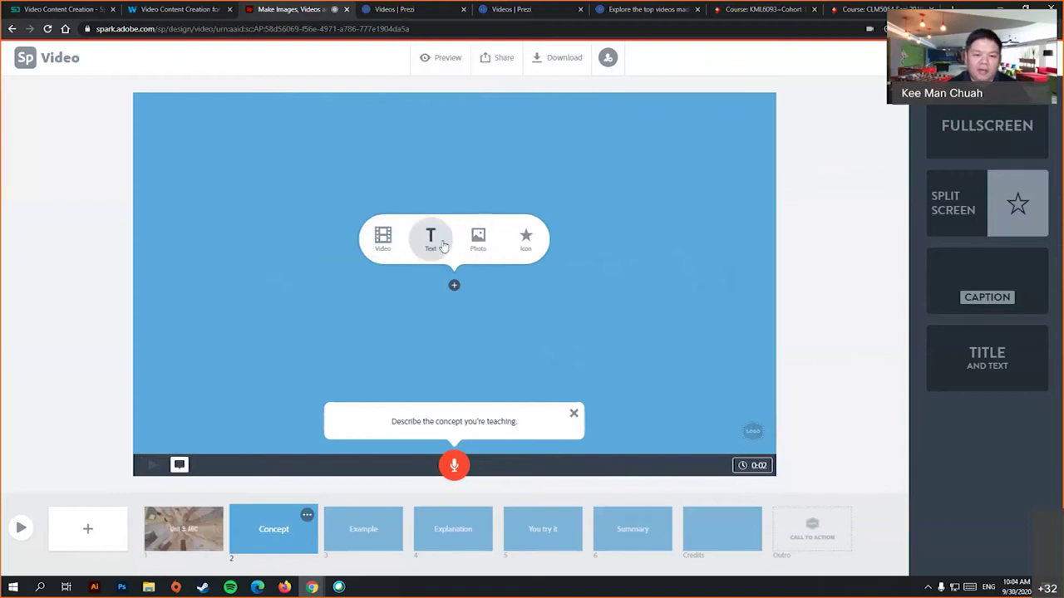
click(478, 239)
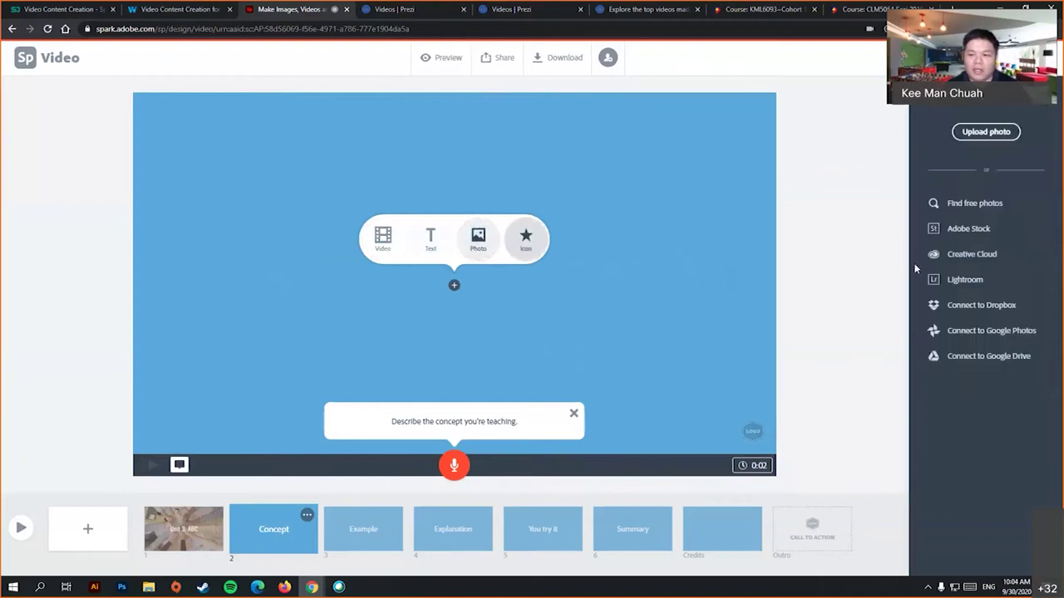
click(986, 131)
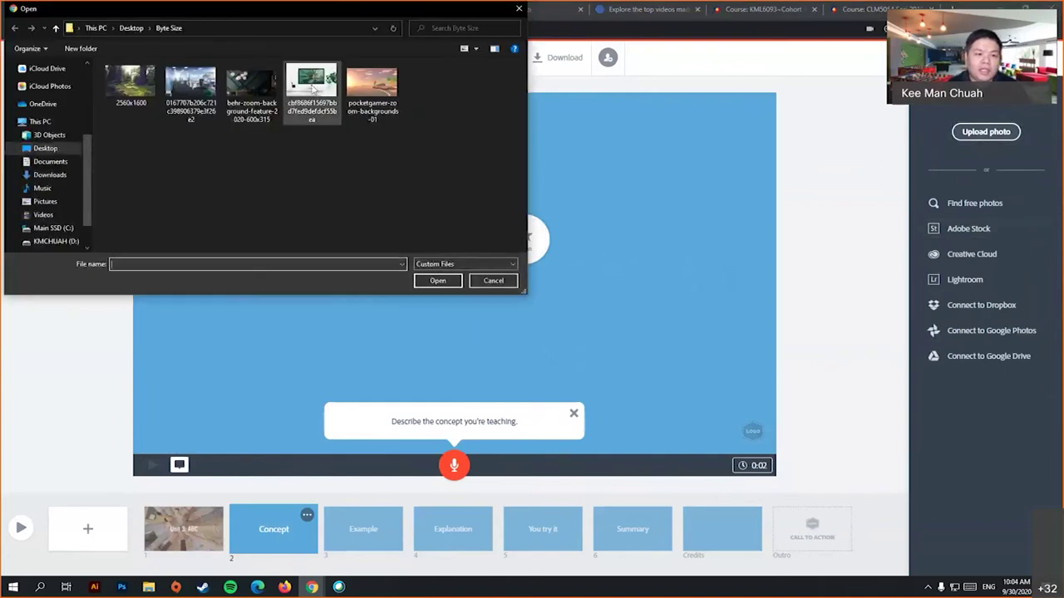
double_click(314, 89)
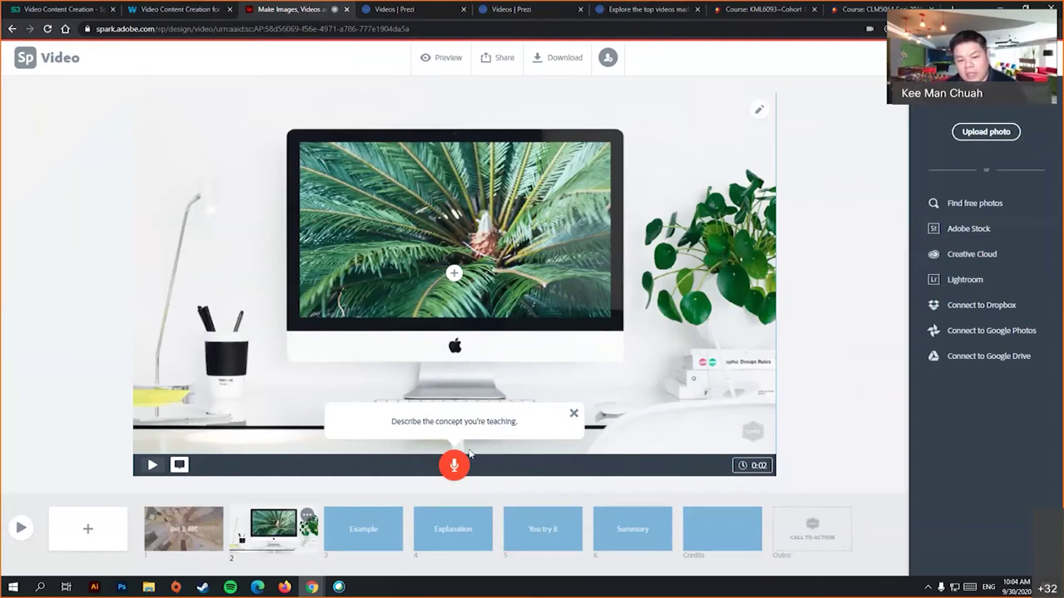
- Read the guidance on the Concept and Example slides and return to the Concept slide
click(526, 432)
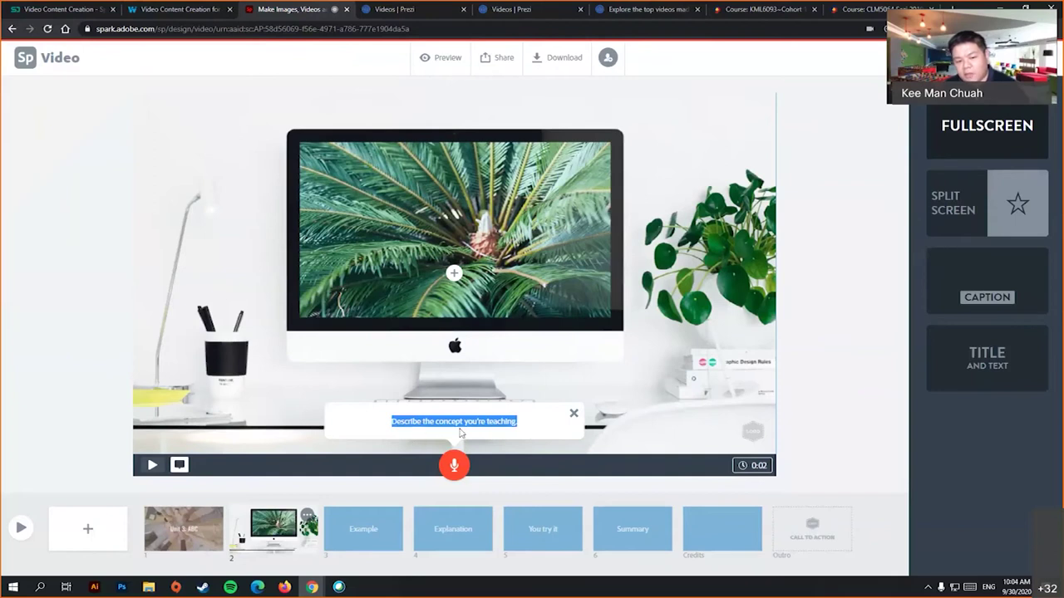
click(374, 530)
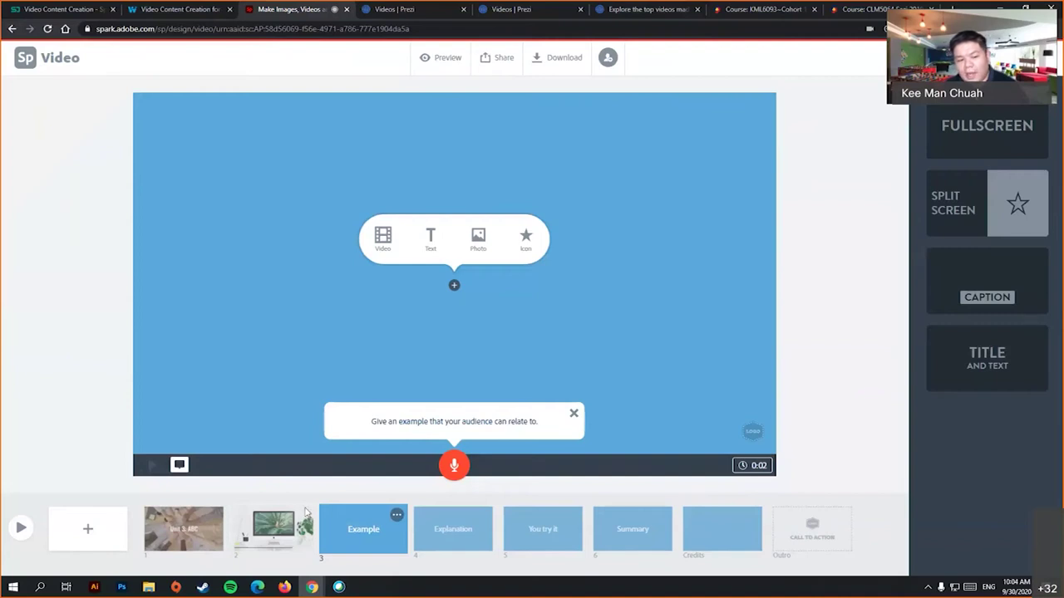
click(287, 534)
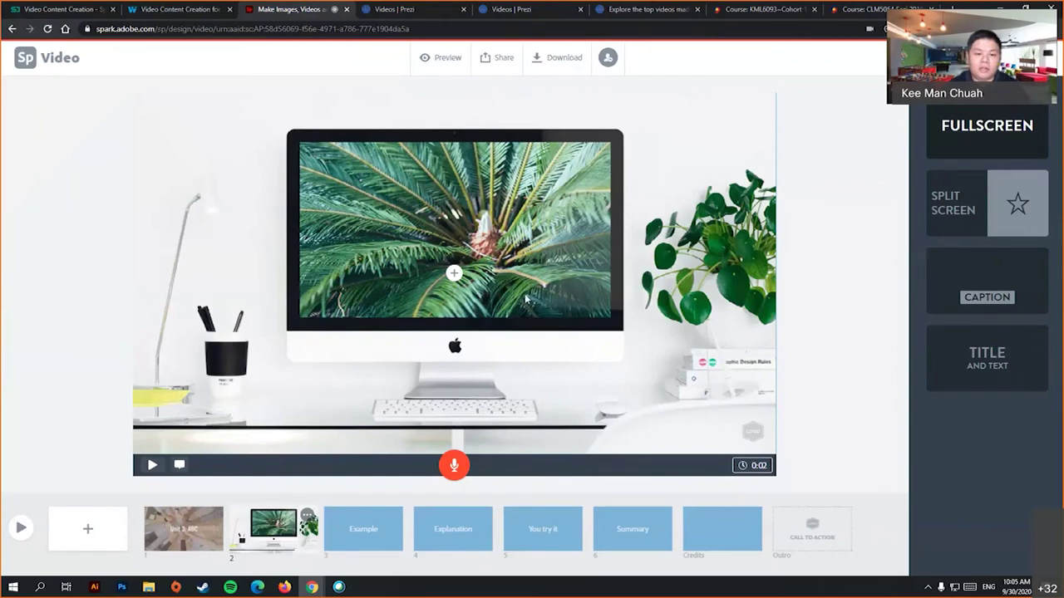
- Add the text "Concept 1" over the photo on the Concept slide
click(454, 274)
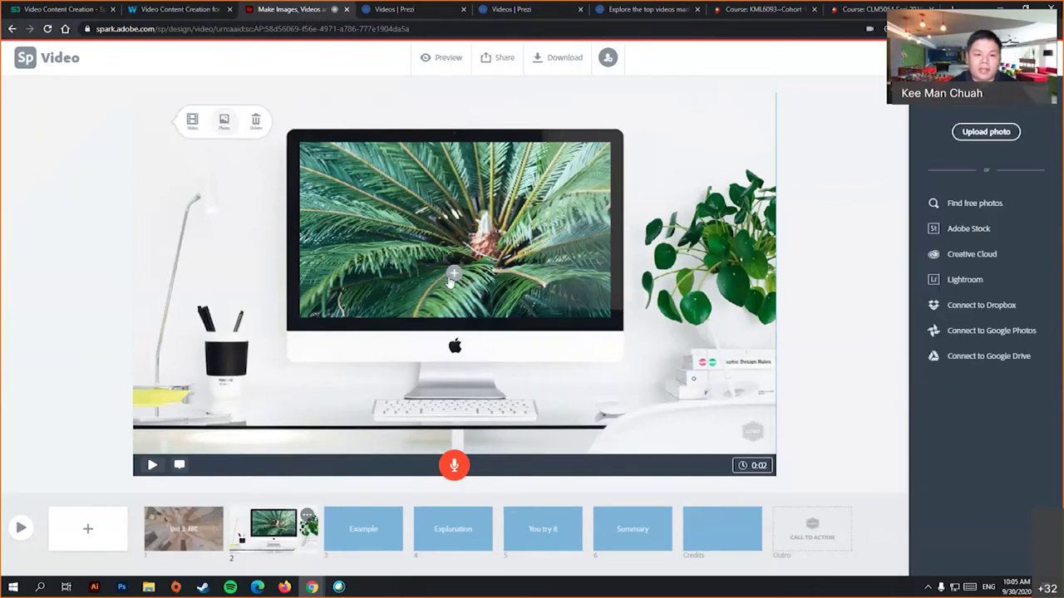
click(439, 250)
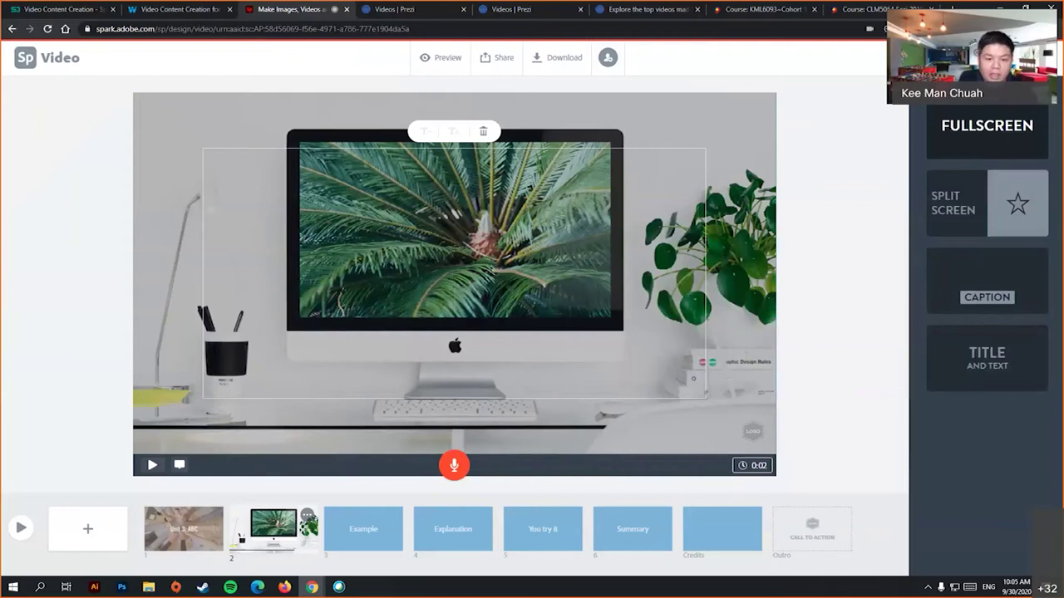
text(Concept 1)
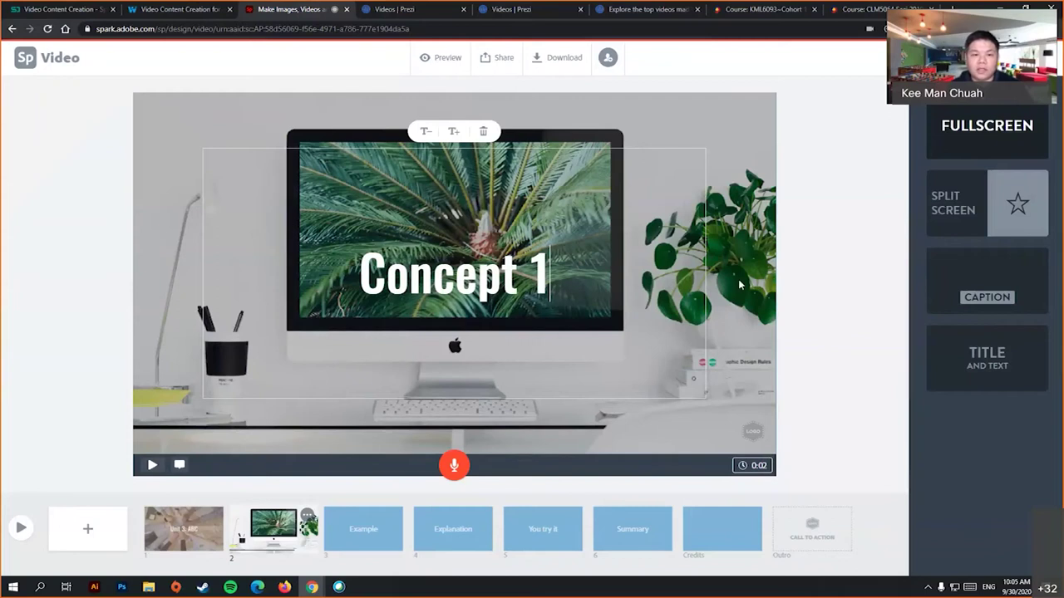
- Try a smaller size for the "Concept 1" text, enlarge it again, and try to move the text toward the plant
click(436, 133)
click(436, 133)
click(453, 132)
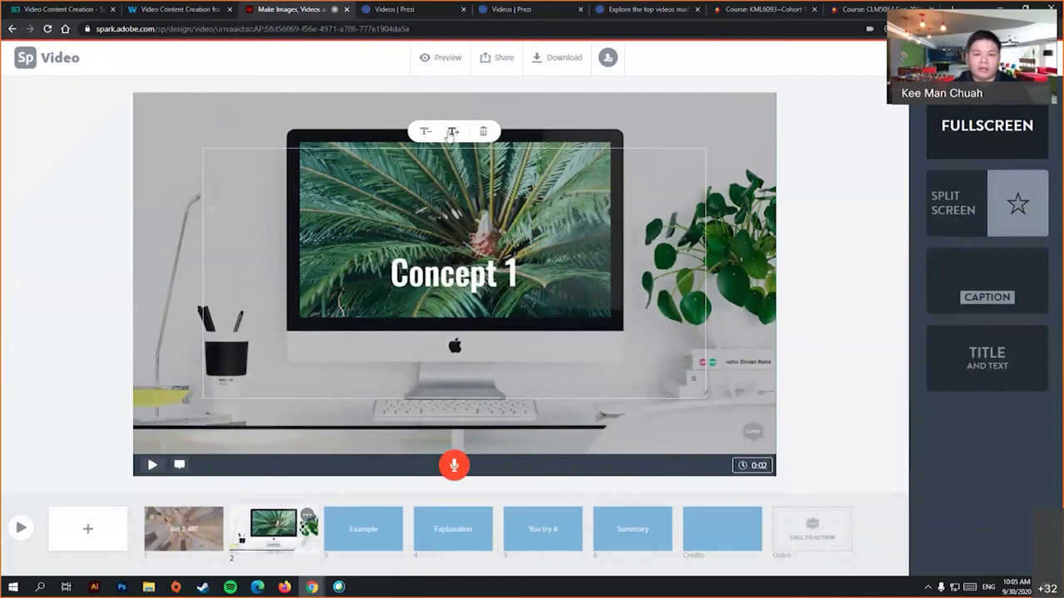
click(453, 132)
click(726, 319)
drag(416, 278, 704, 310)
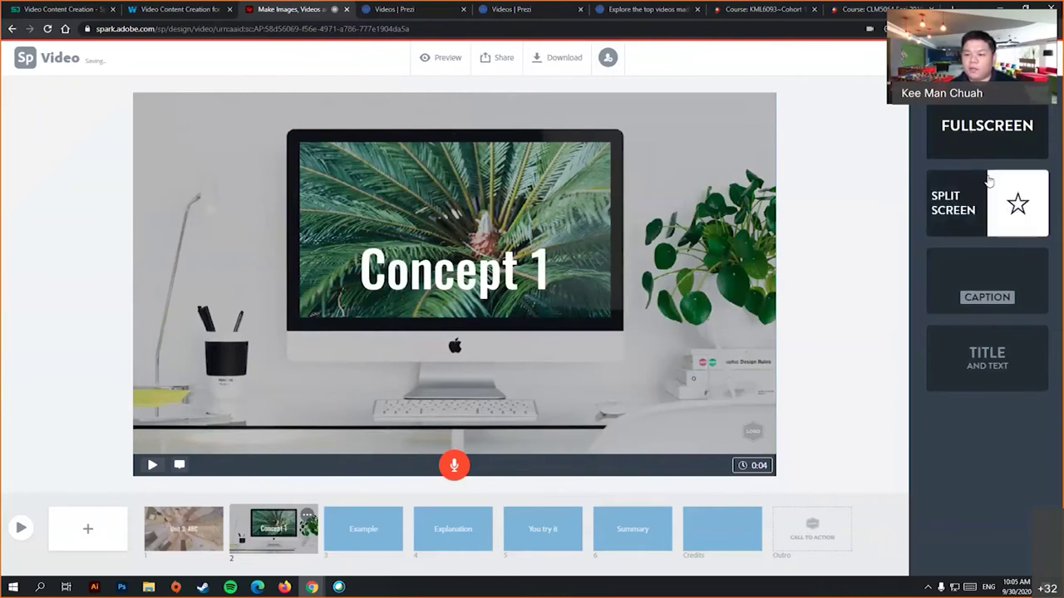
- Try the Split Screen layout with its sides swapped and the Fullscreen layout on the Concept slide, and apply the Caption layout
click(1003, 234)
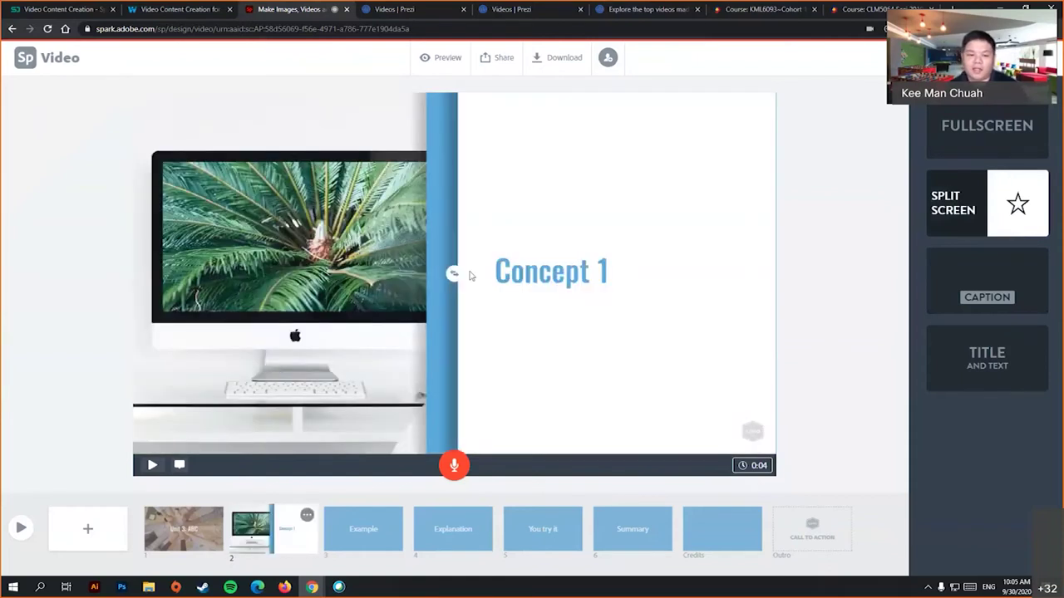
click(453, 274)
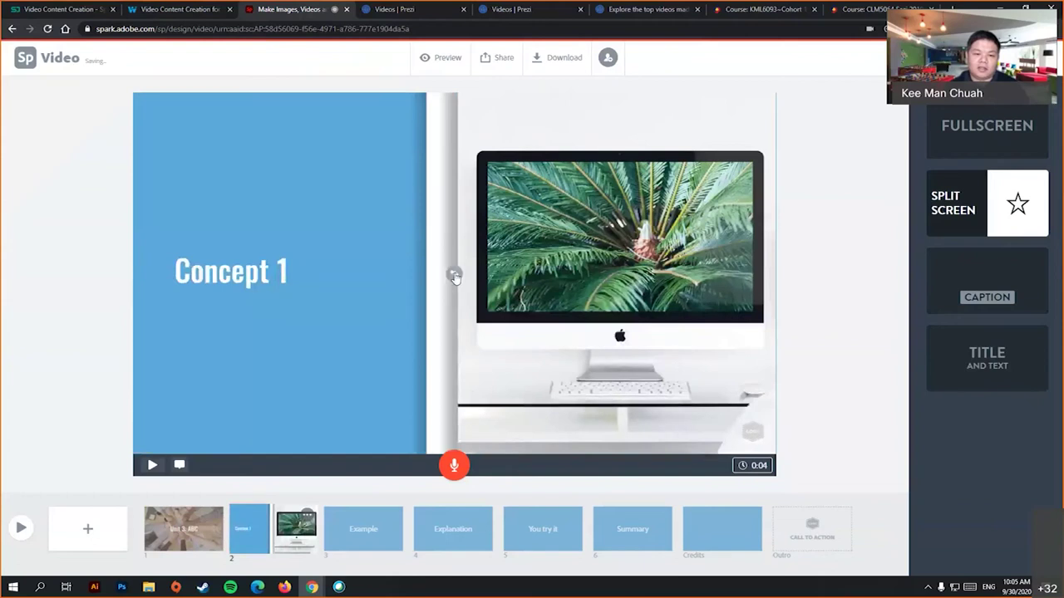
click(454, 275)
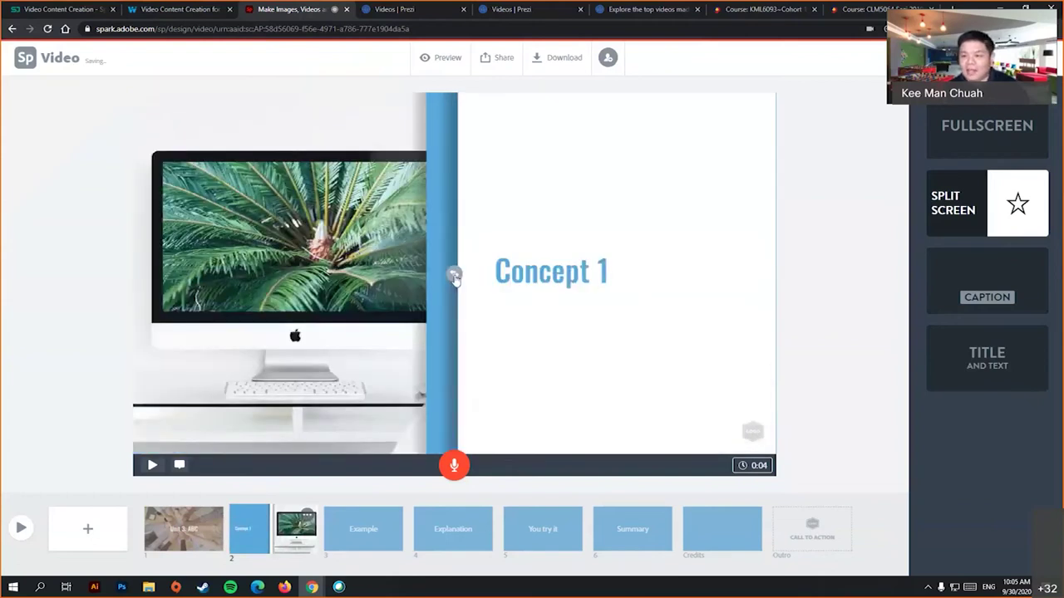
click(987, 143)
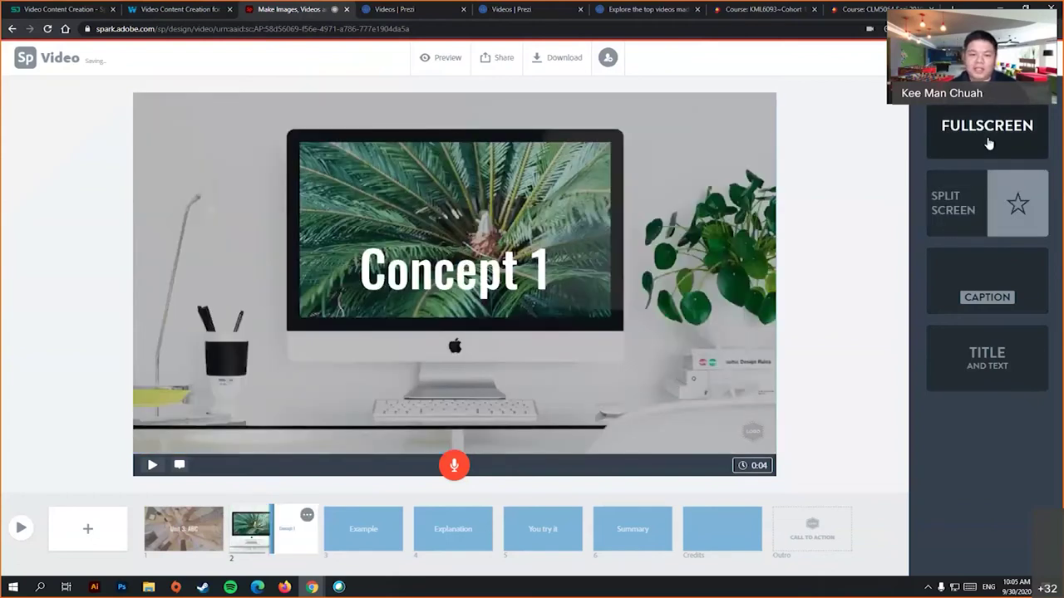
click(996, 285)
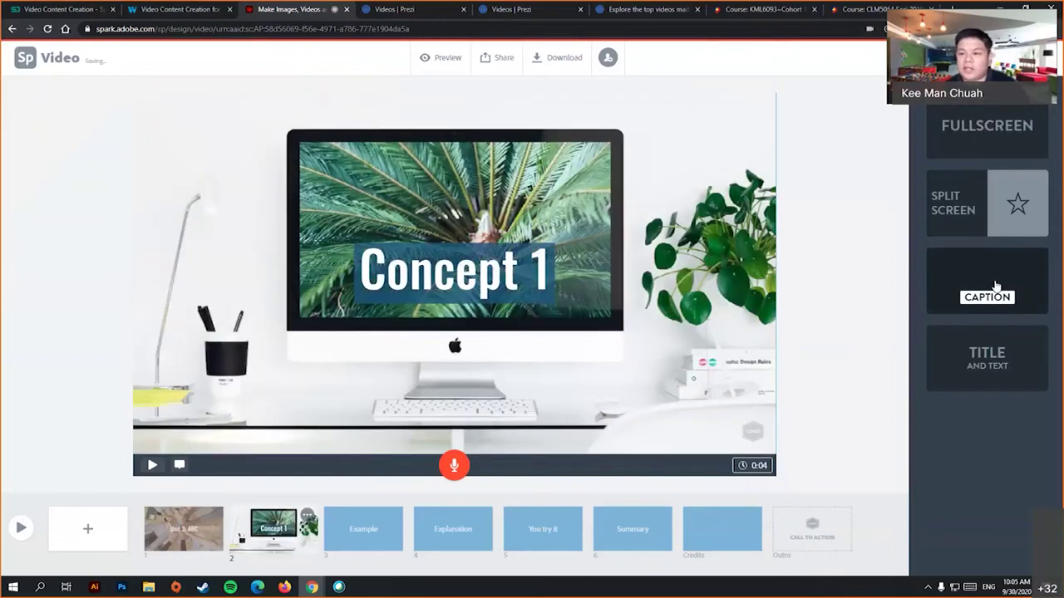
- Apply the Fullscreen layout to the Concept slide and record a voice narration for it
click(947, 141)
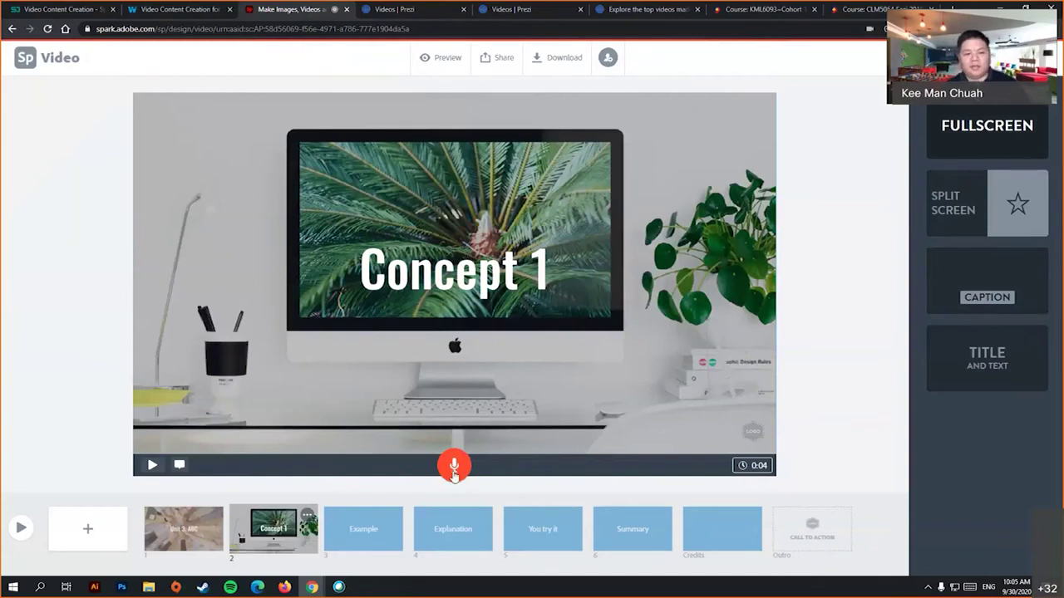
drag(454, 474, 454, 474)
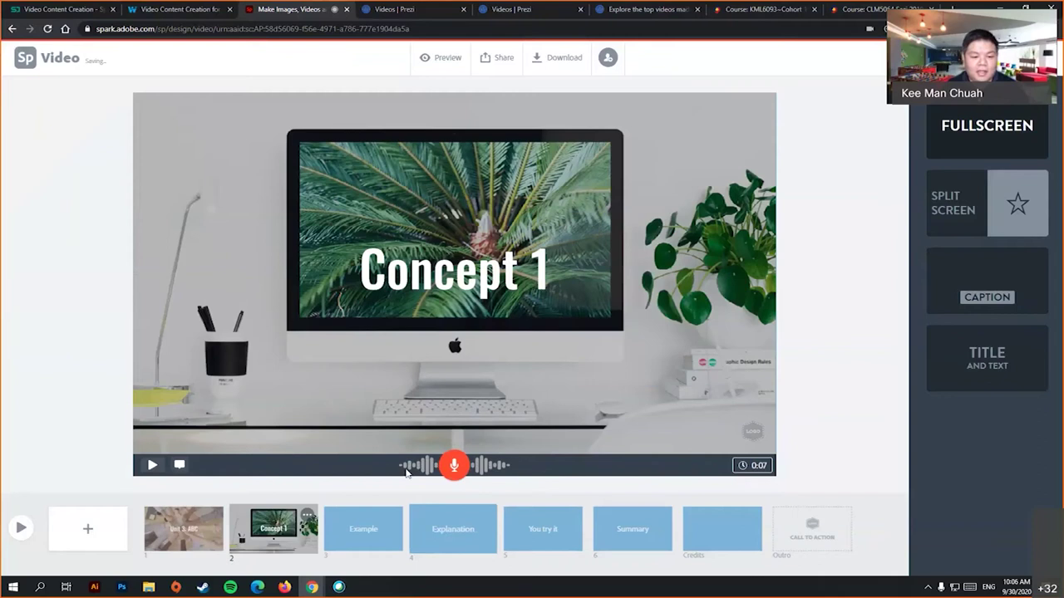
- Play back the narration on the Concept and title slides, preview the whole video, and return to the editor
click(152, 466)
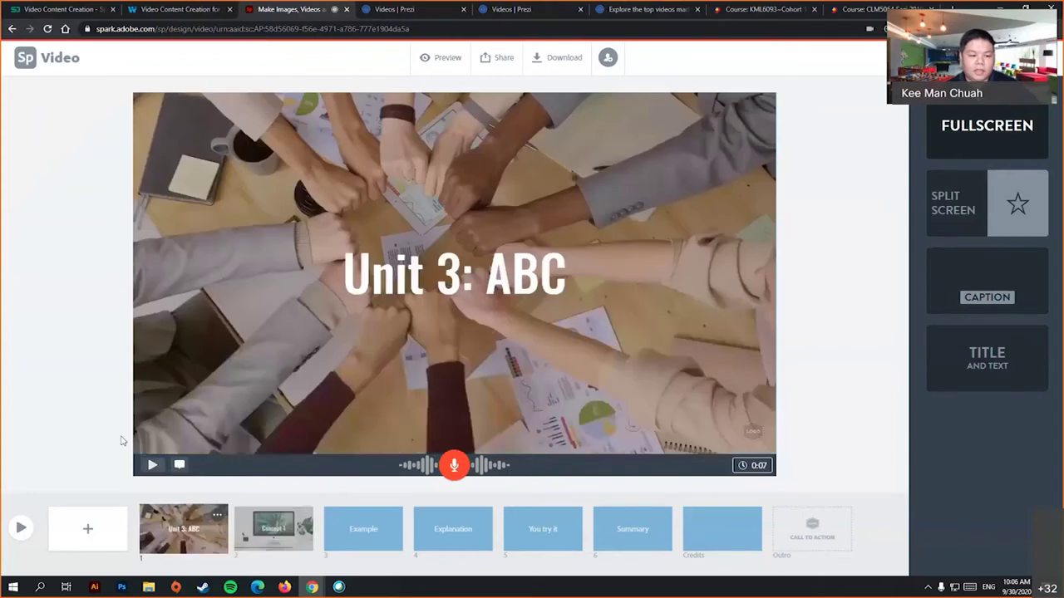
click(153, 466)
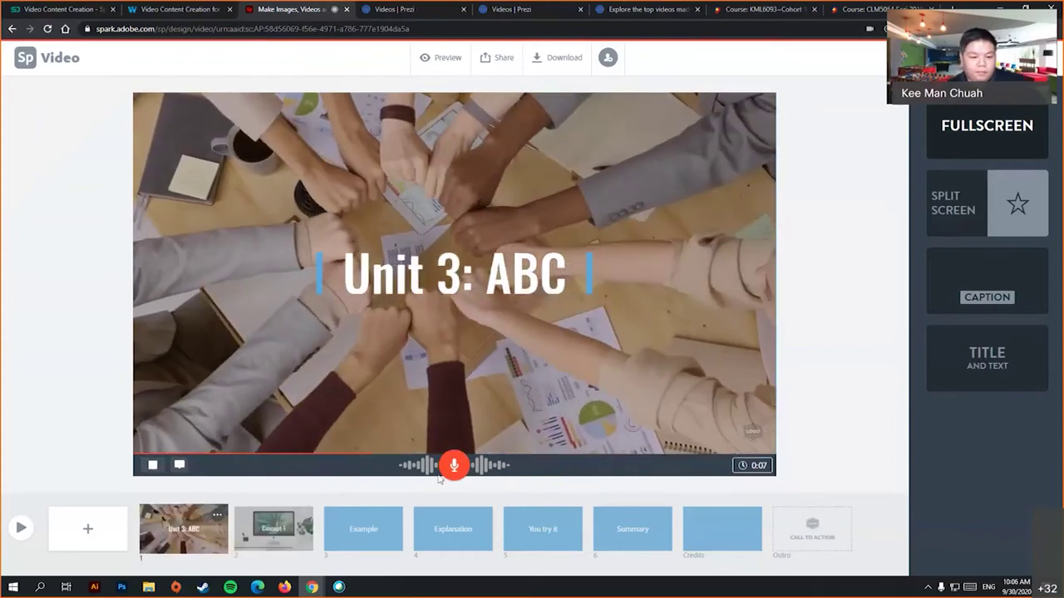
click(152, 465)
click(22, 529)
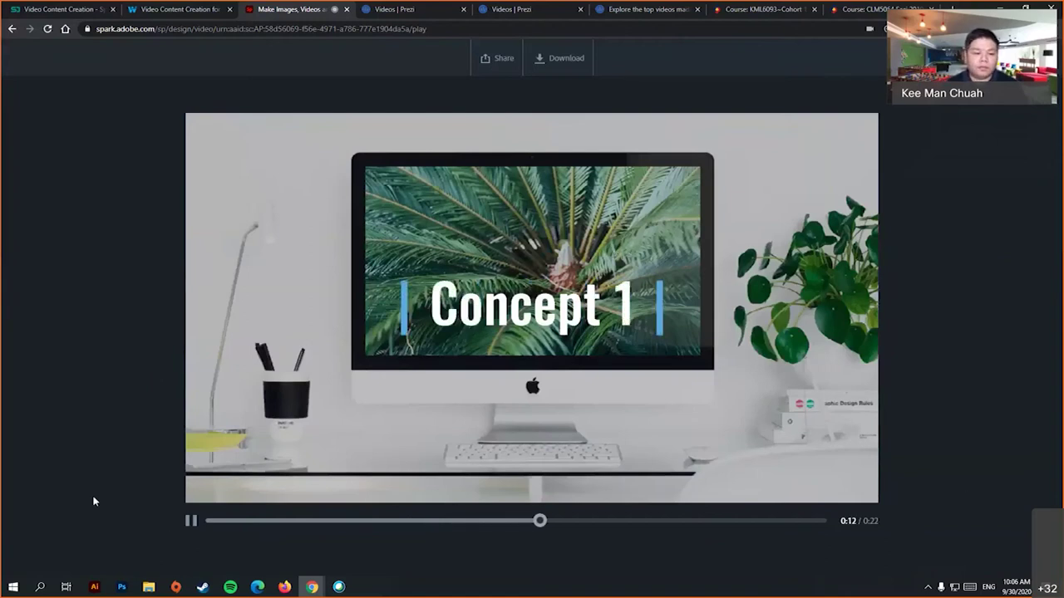
click(191, 521)
key(Escape)
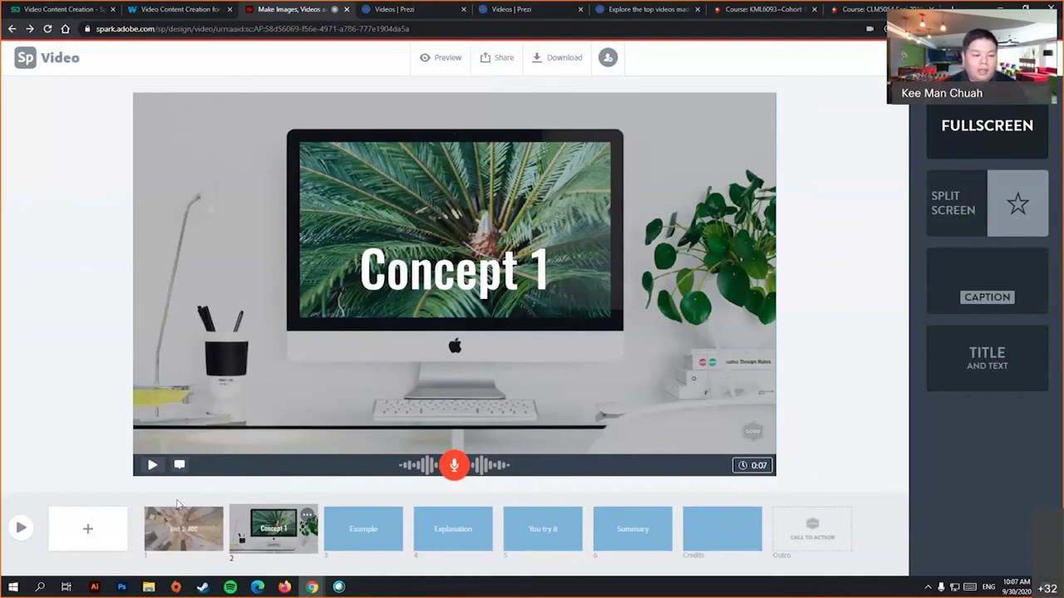
- Show the narration hint on the Concept slide and hide it again
click(181, 466)
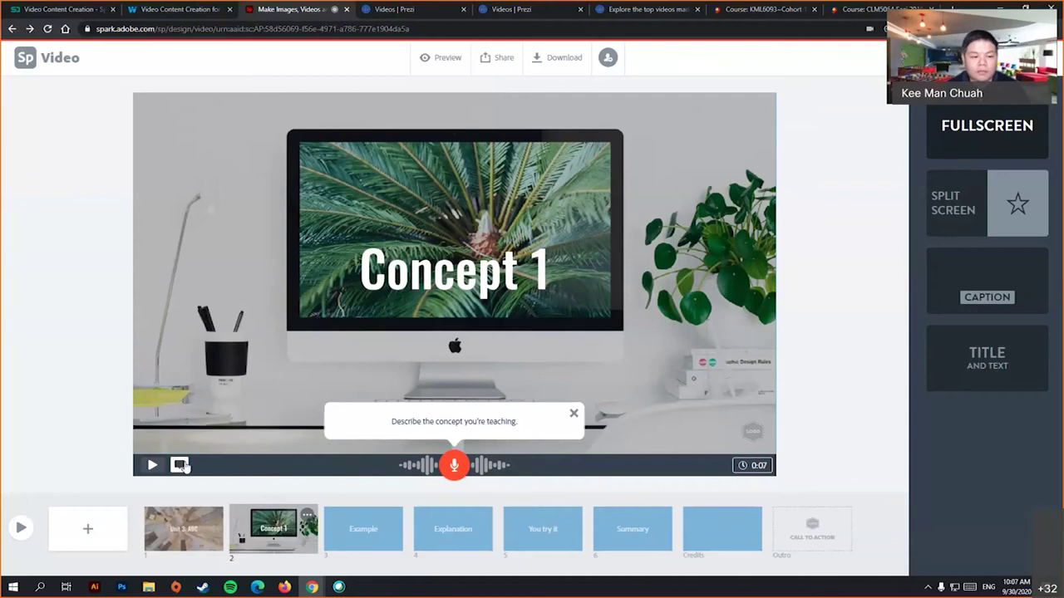
click(181, 466)
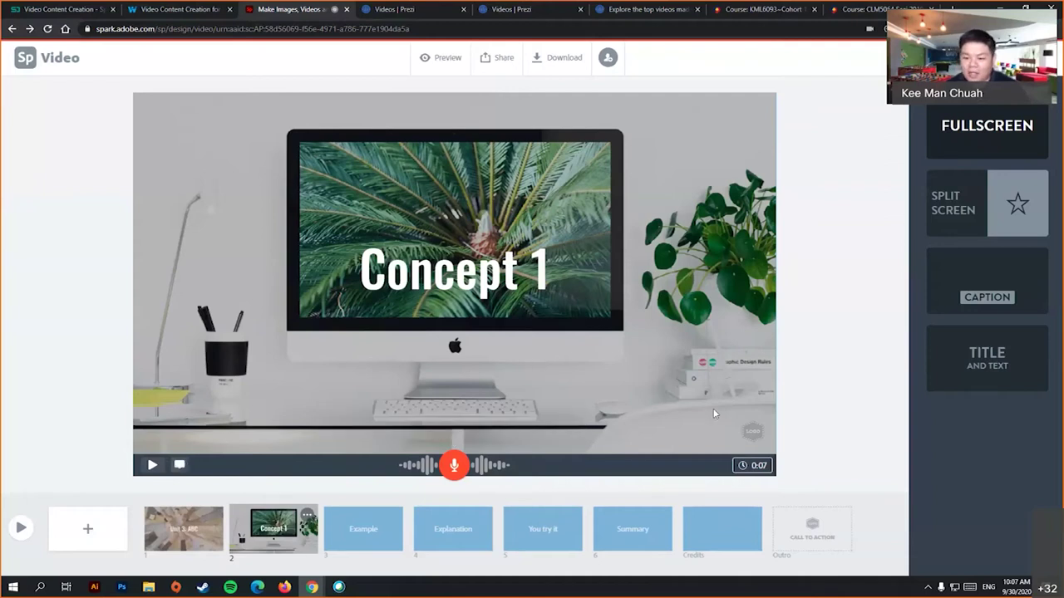
- Start preparing the video for download, cancel it, and check the sharing options
click(548, 58)
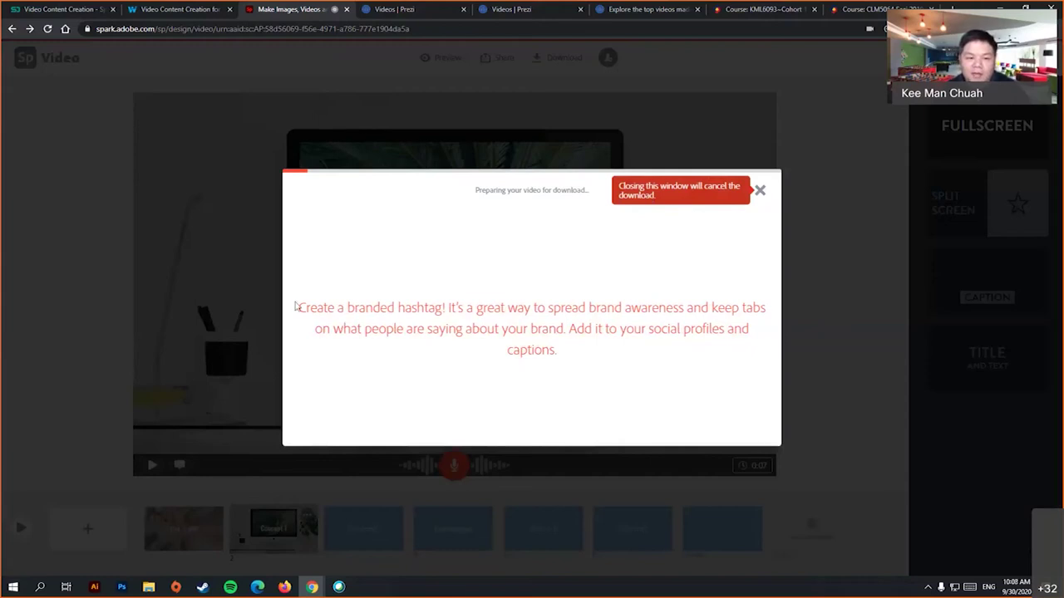
drag(305, 308, 578, 359)
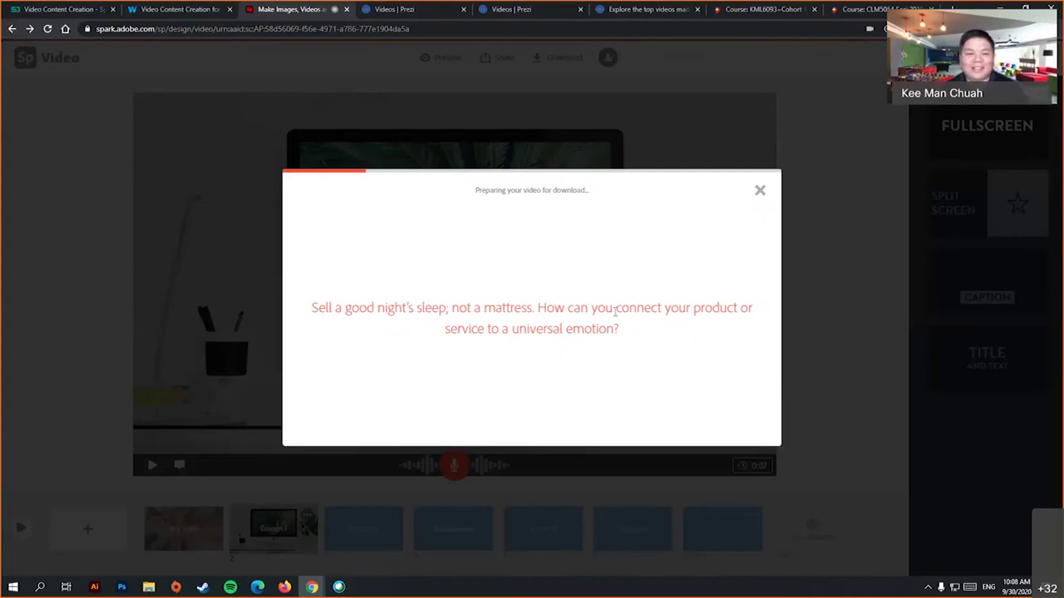
click(760, 191)
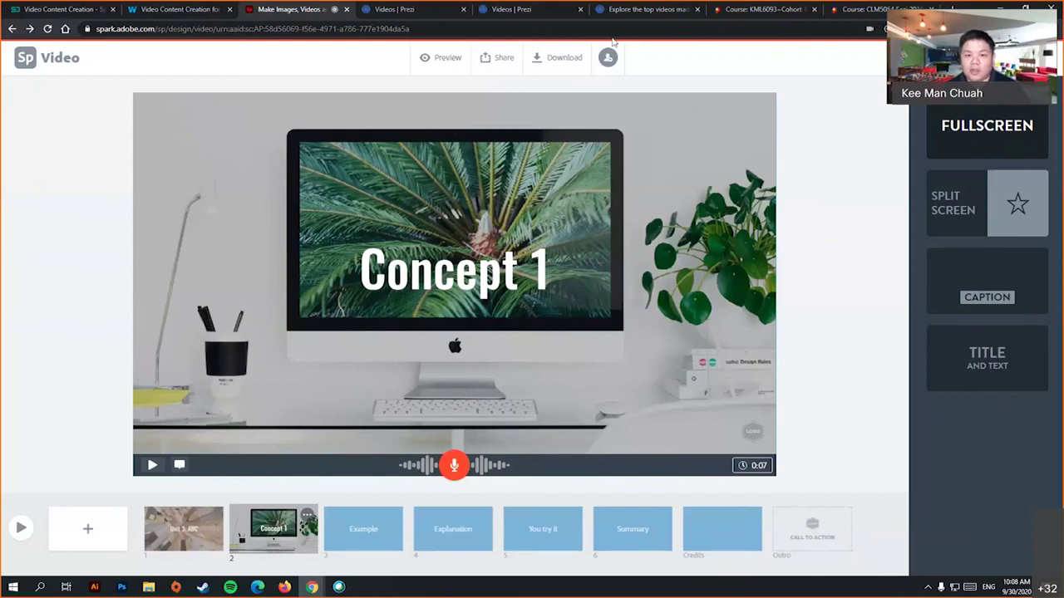
click(516, 64)
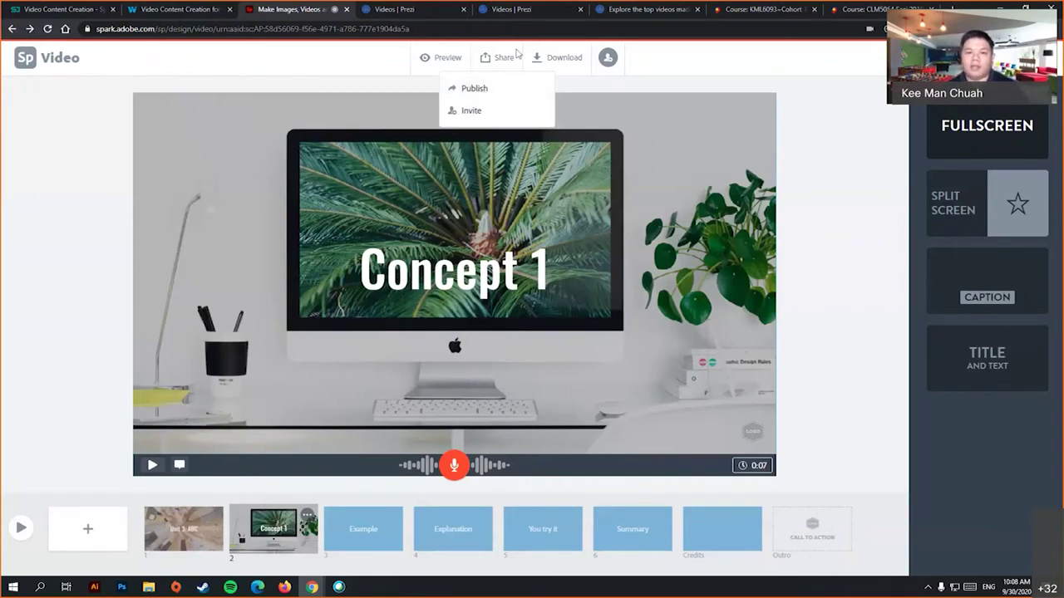
click(846, 260)
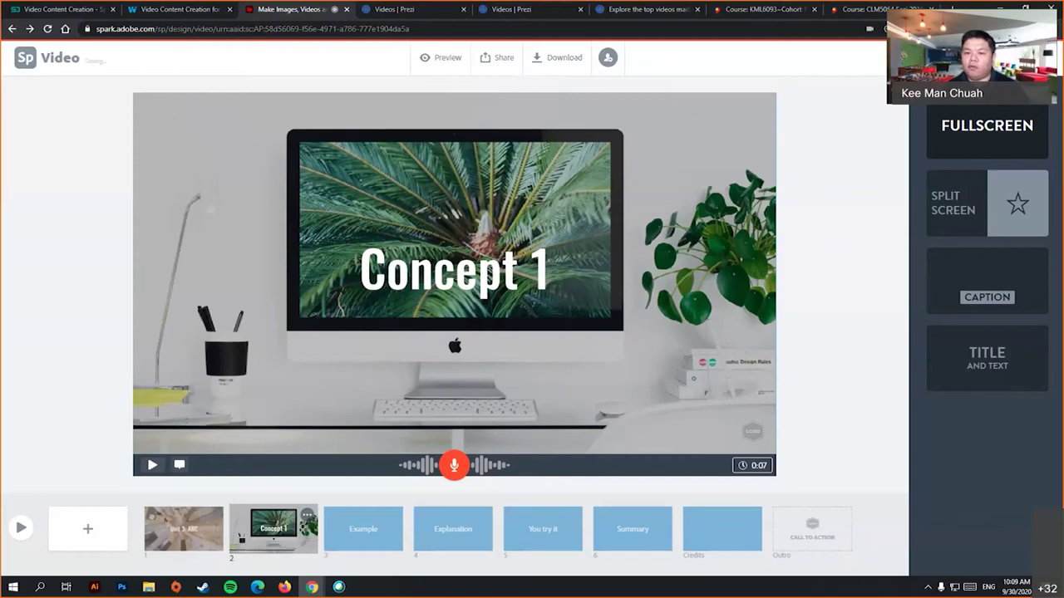
- Try the Noir, Mega and Tidal themes on the video and apply the Elevate theme
click(964, 57)
scroll(934, 340, down, 3)
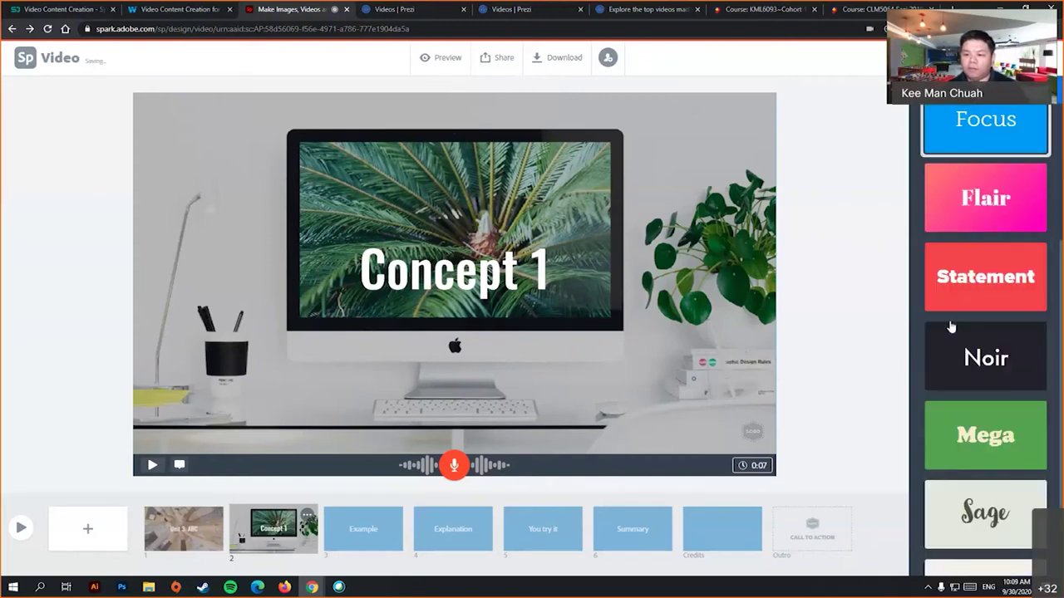
click(986, 357)
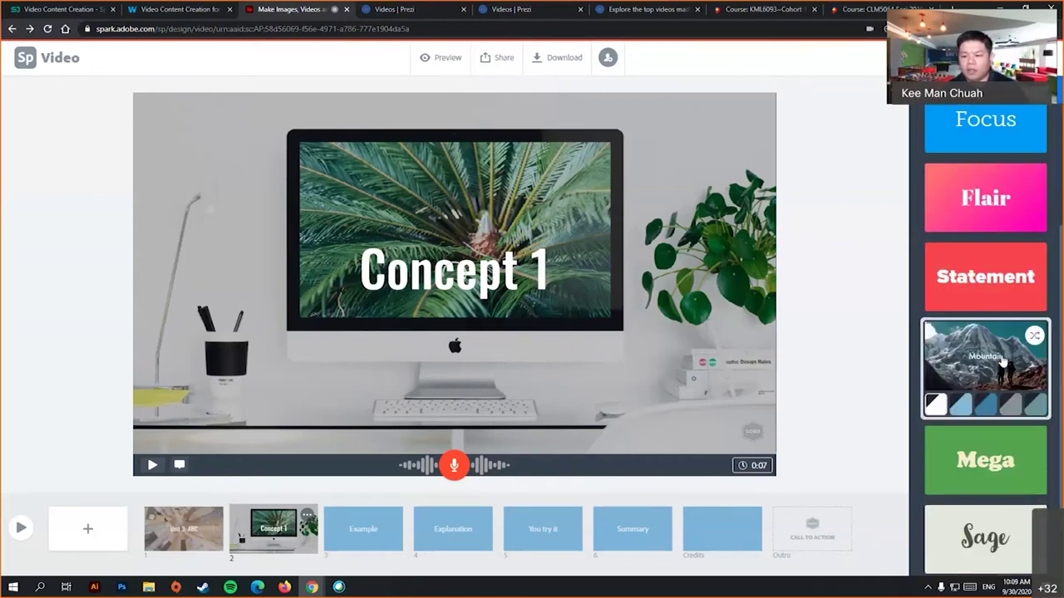
click(988, 469)
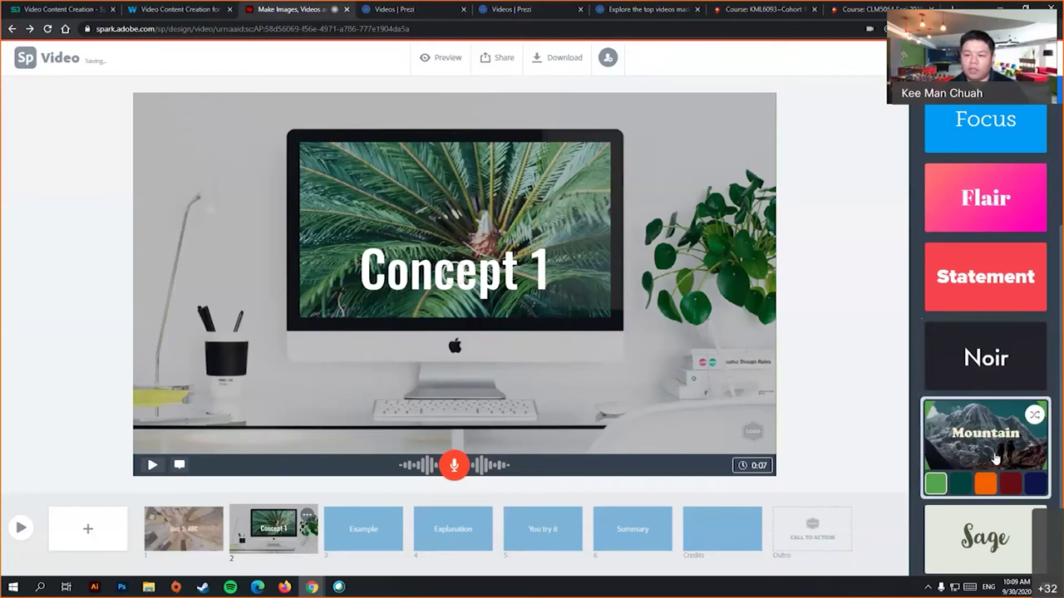
scroll(989, 449, down, 1)
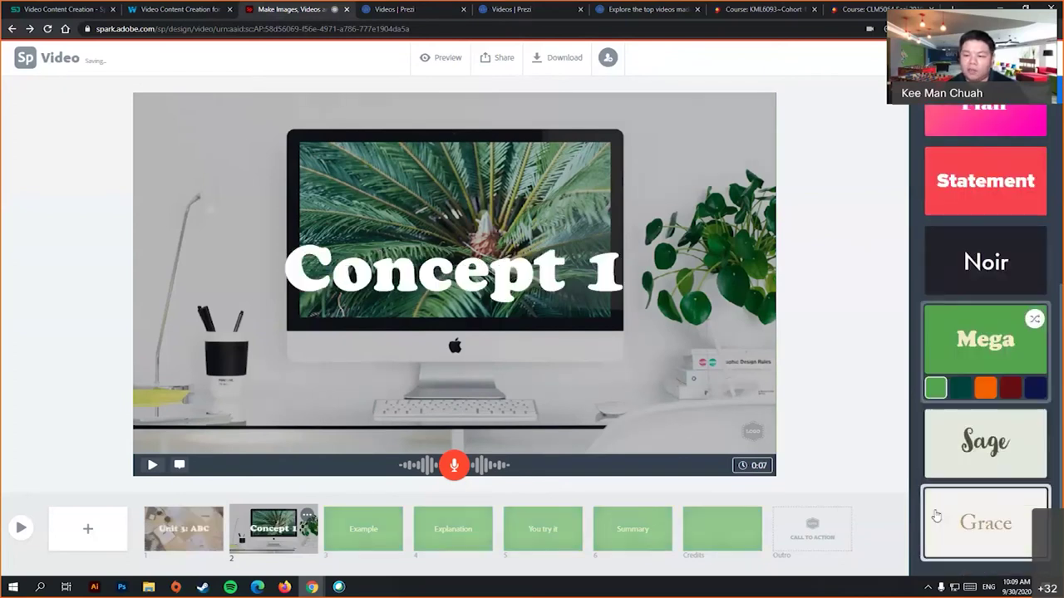
scroll(984, 425, up, 4)
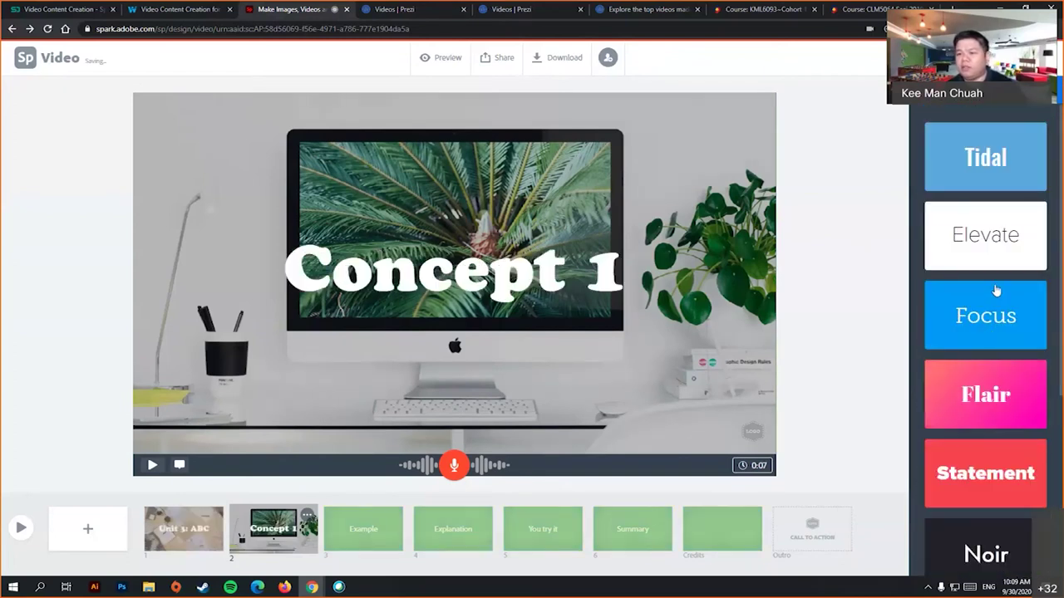
click(1007, 146)
click(950, 259)
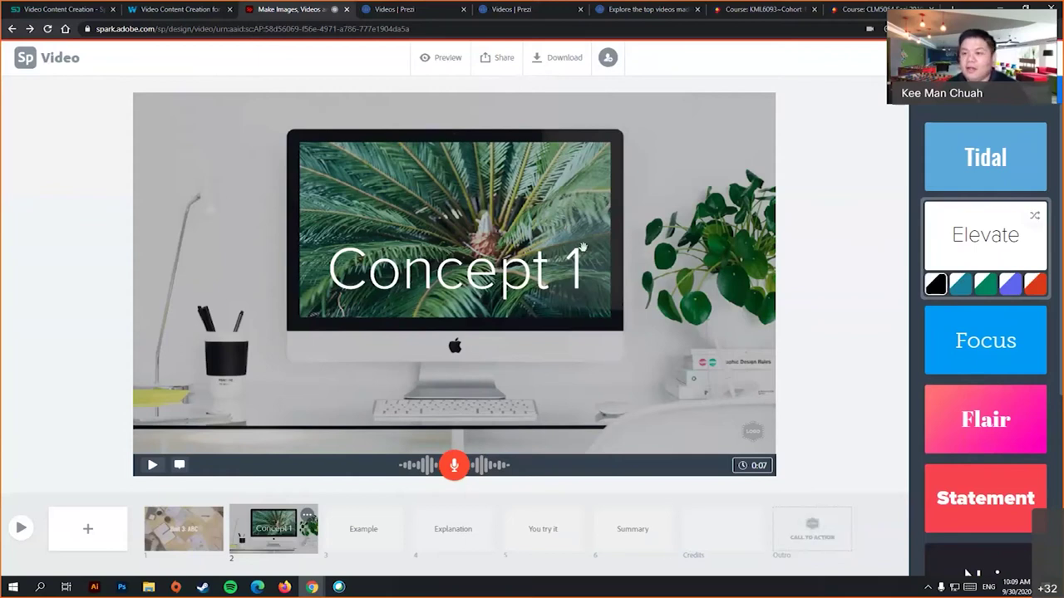
- Try the Square format for the video and switch back to Widescreen
click(968, 572)
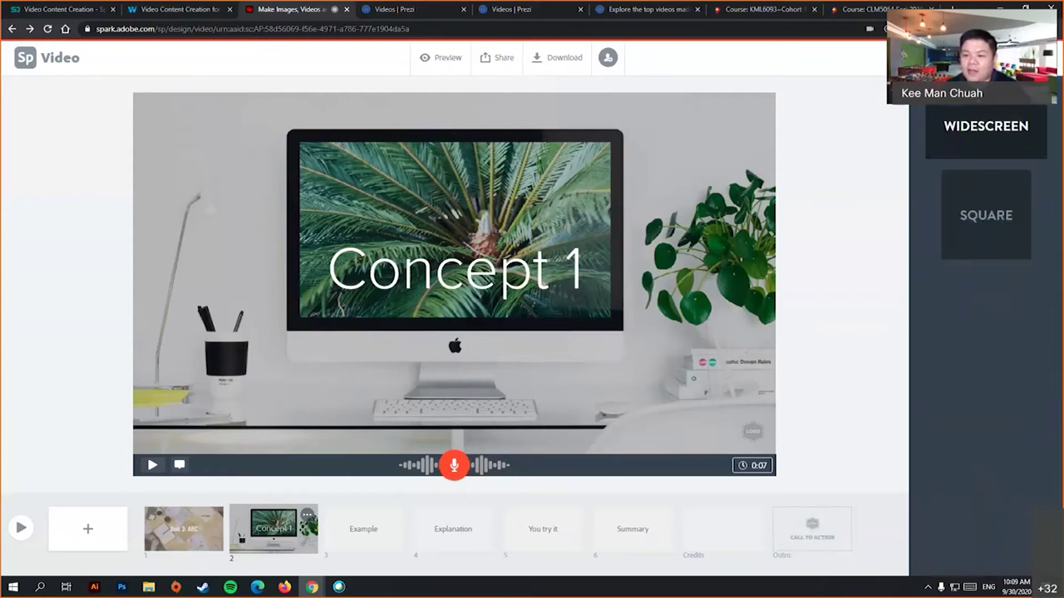
click(977, 218)
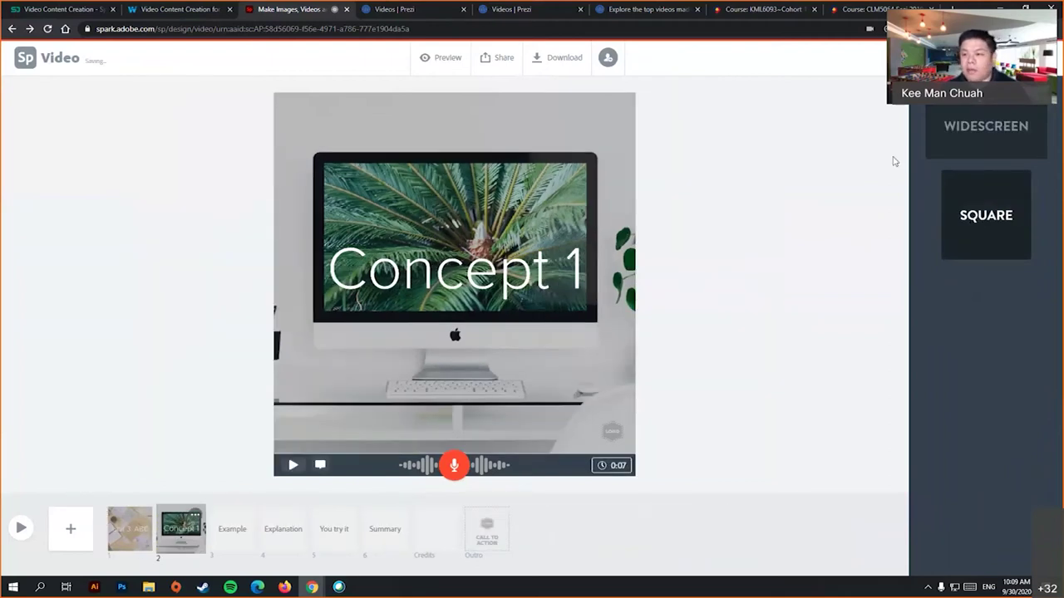
click(953, 141)
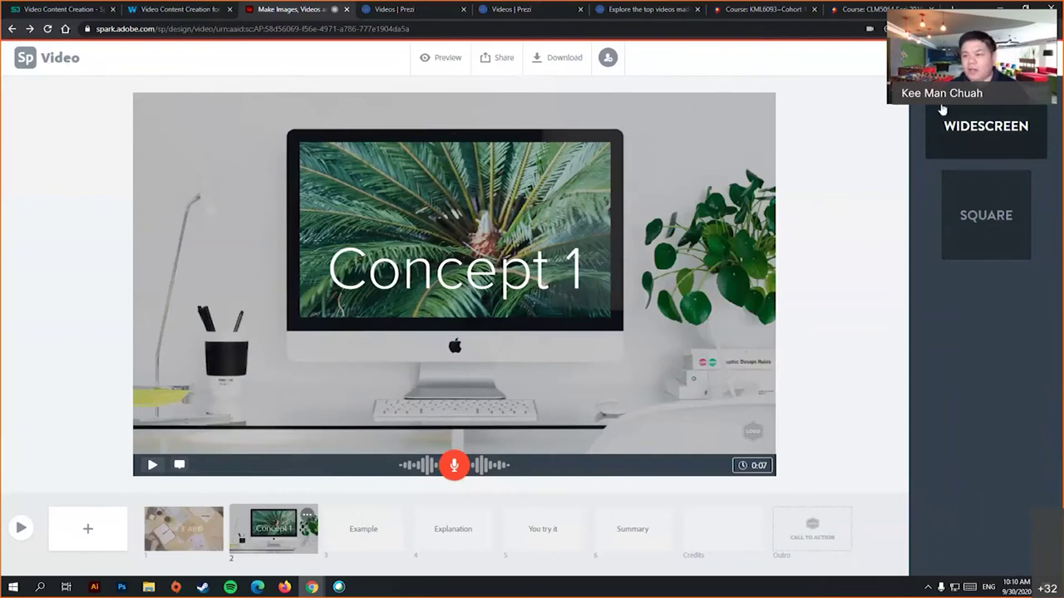
- View the background music choices and return to the slide layout options
click(998, 58)
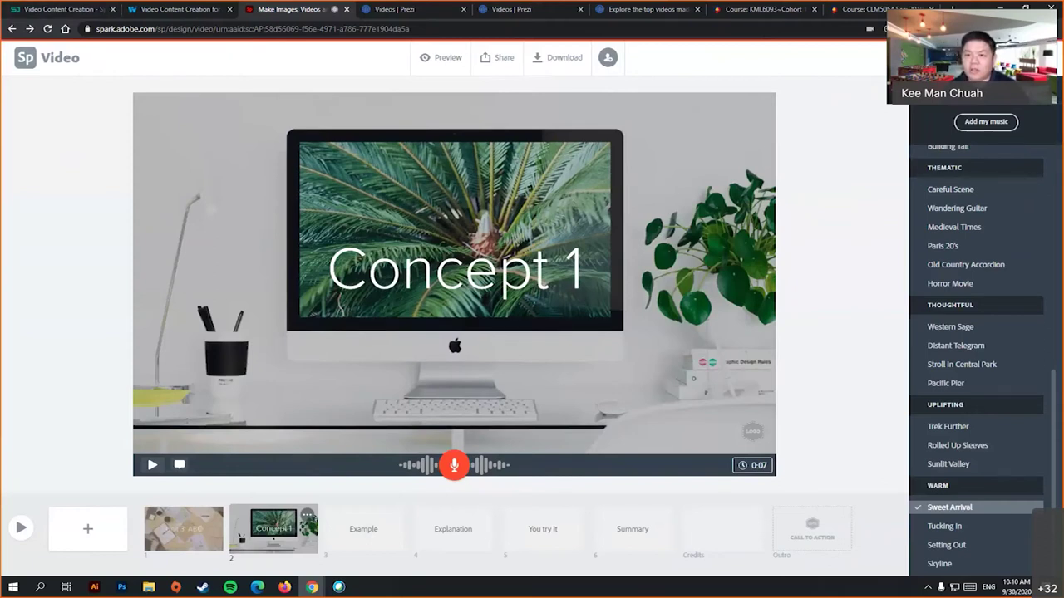
click(923, 57)
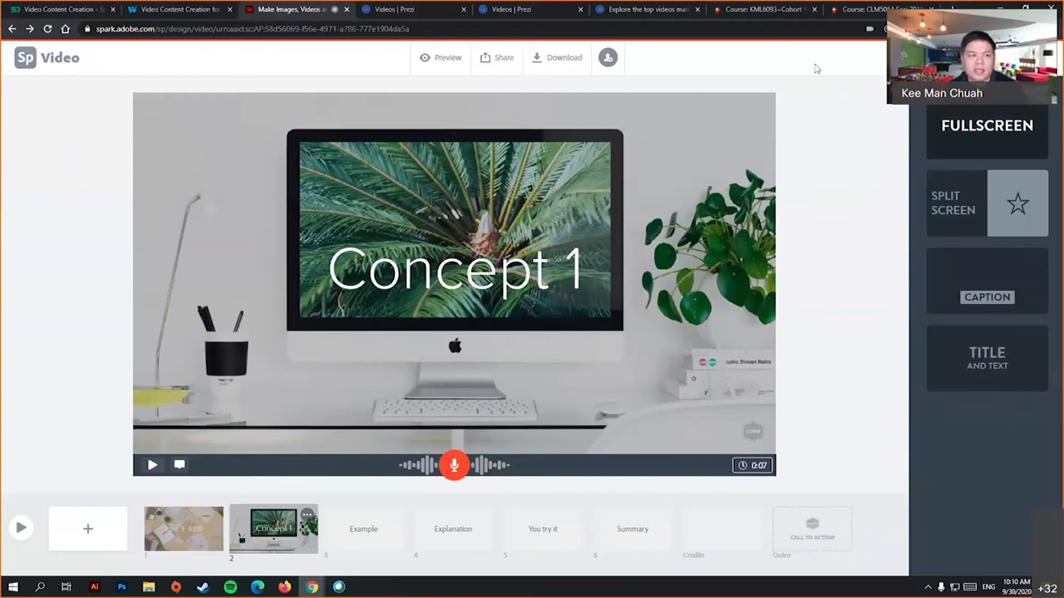
- Leave the video for the Spark home page, try starting a new slideshow, and go back to the home page
click(25, 58)
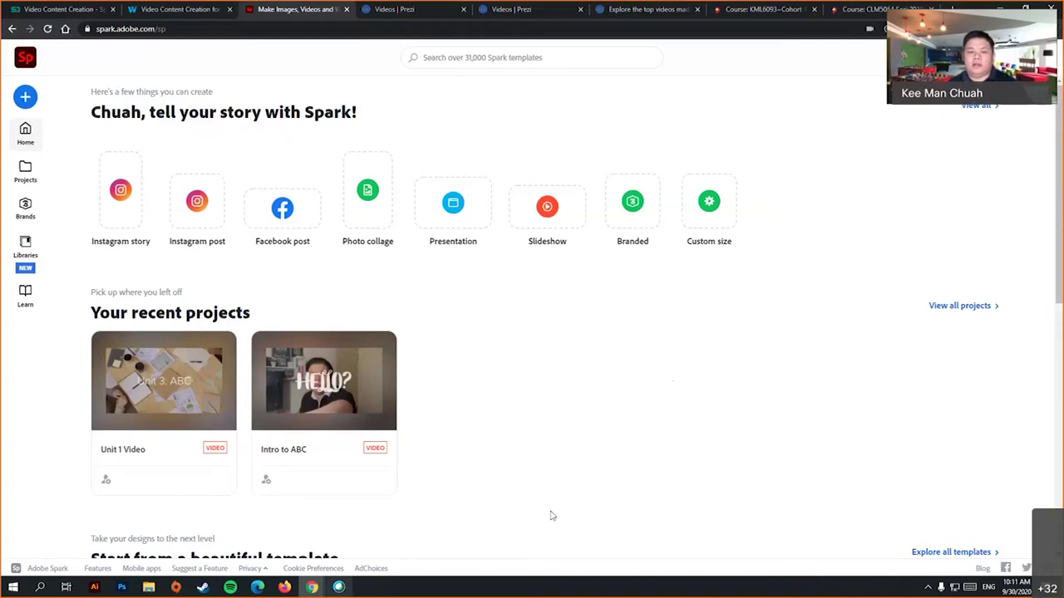
click(570, 224)
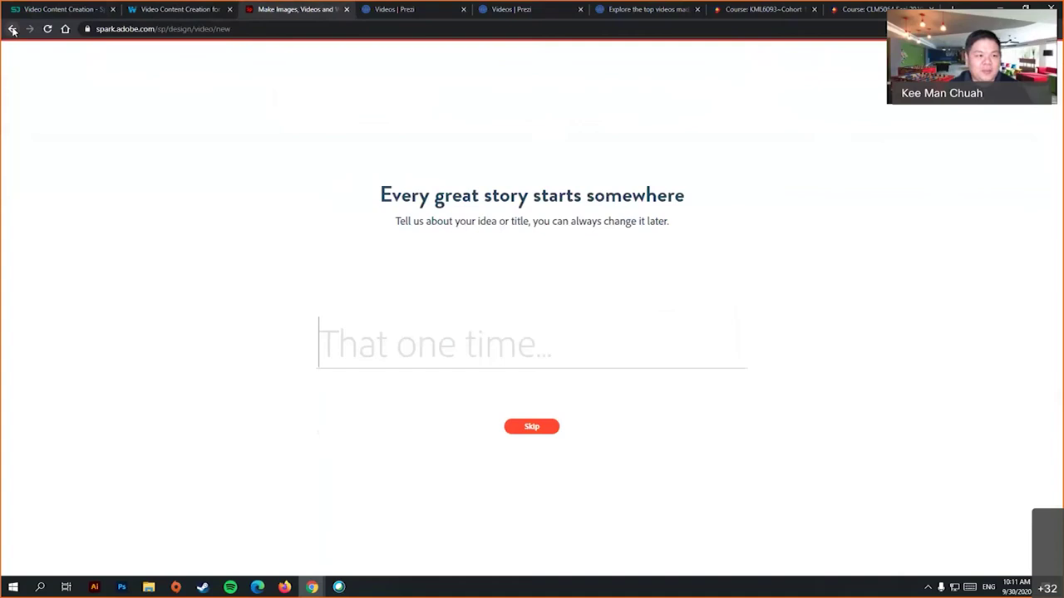
click(13, 29)
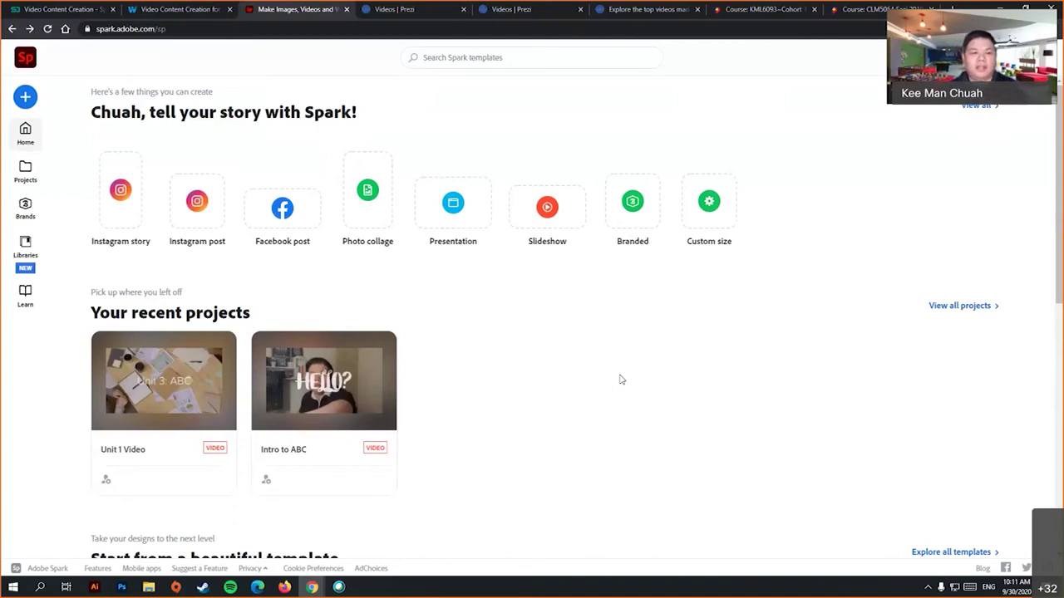
- Switch to the Wakelet collection, open its Microsoft Whiteboard link, and dismiss the region prompt on the product page
click(164, 15)
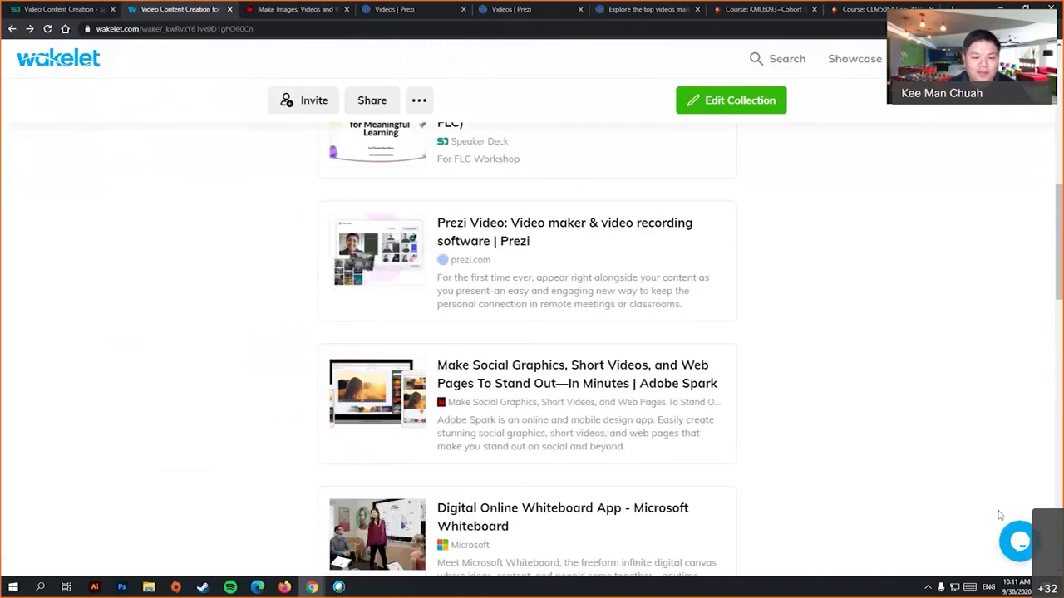
scroll(981, 504, down, 2)
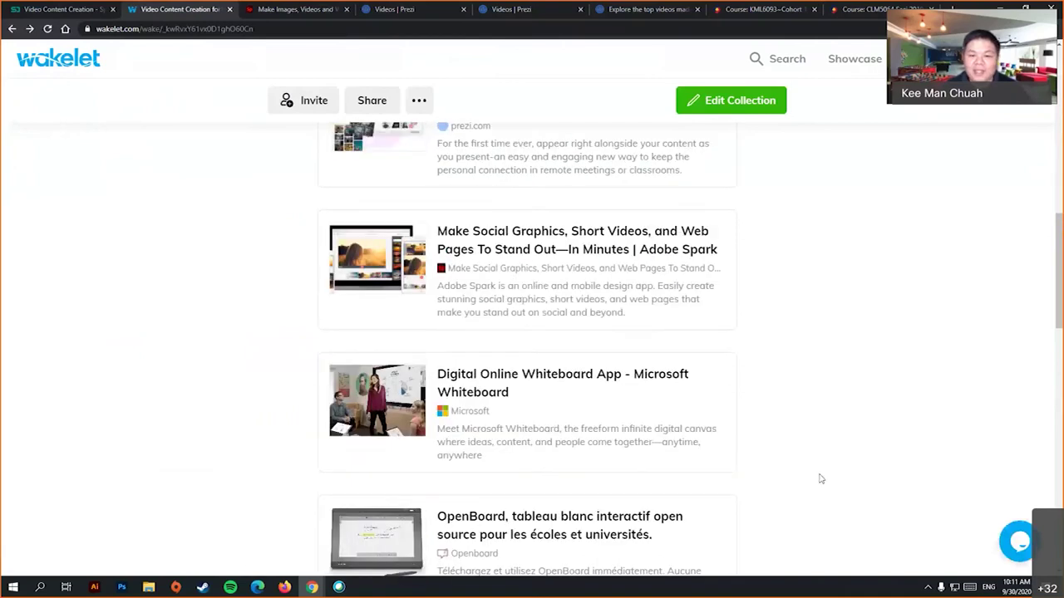
scroll(781, 432, down, 2)
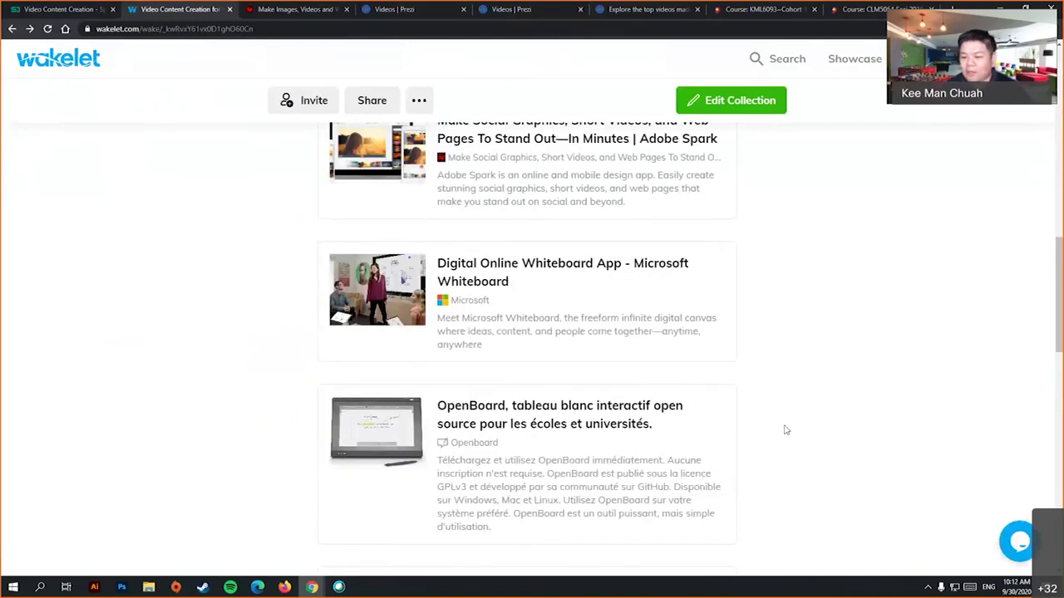
scroll(785, 428, down, 2)
scroll(788, 424, up, 1)
scroll(786, 423, down, 1)
scroll(748, 391, up, 1)
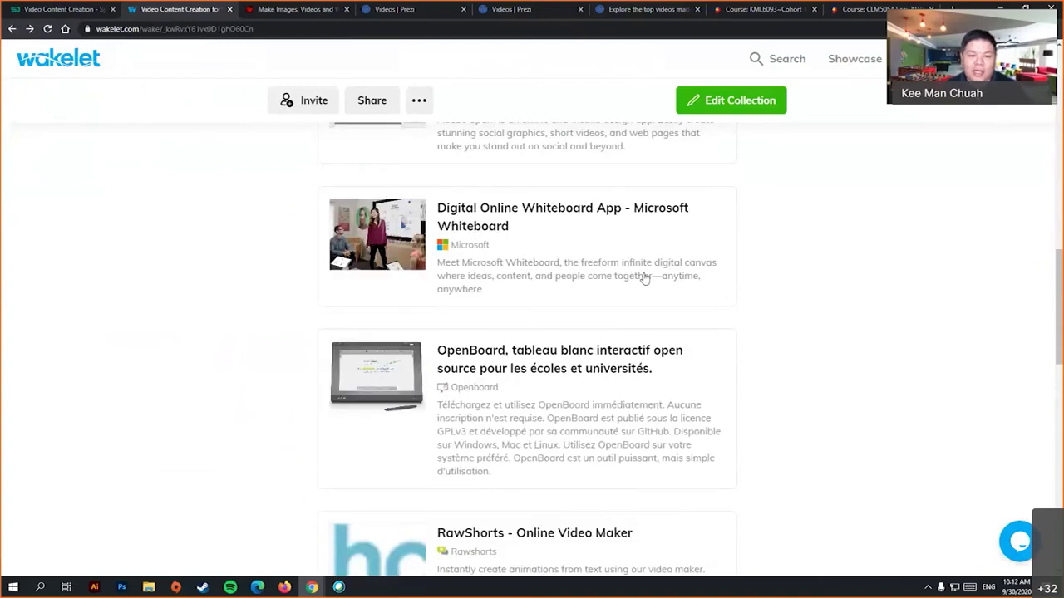
click(519, 221)
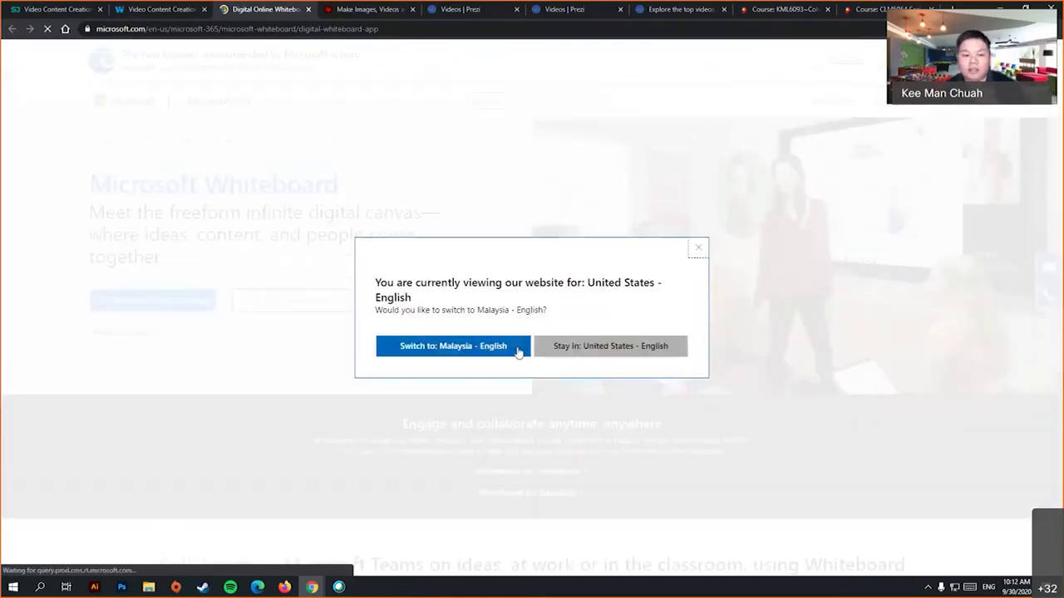
click(698, 249)
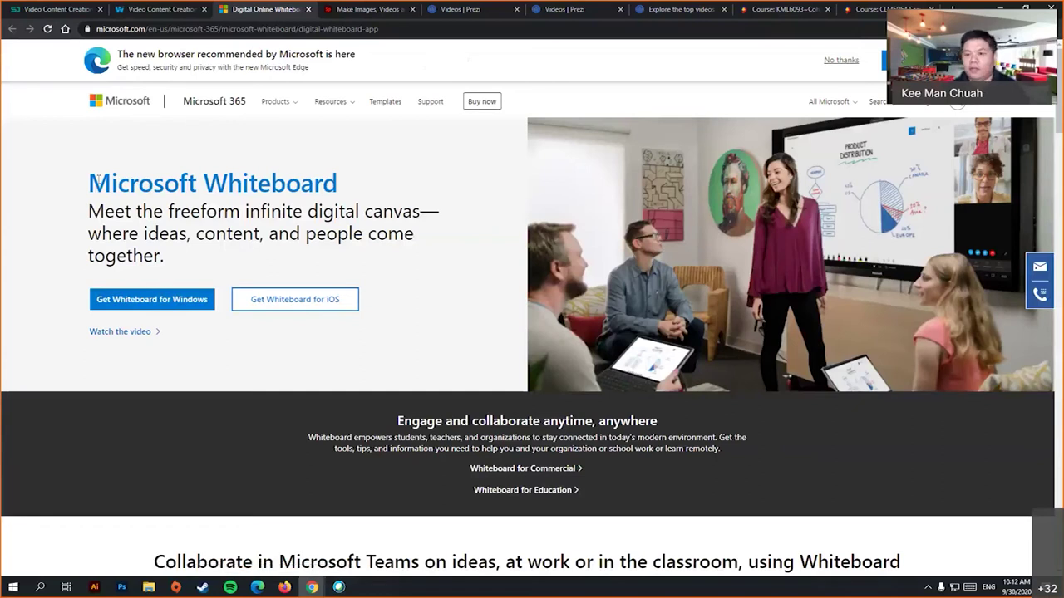
scroll(343, 350, down, 1)
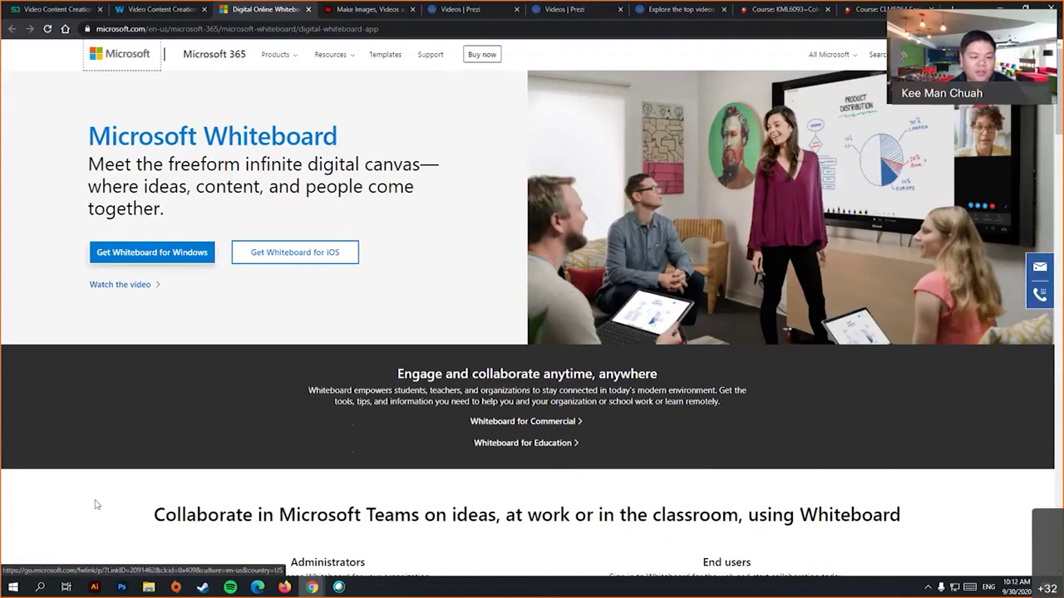
- Switch to the Microsoft Whiteboard app, leave the existing board, and create a new whiteboard
click(41, 588)
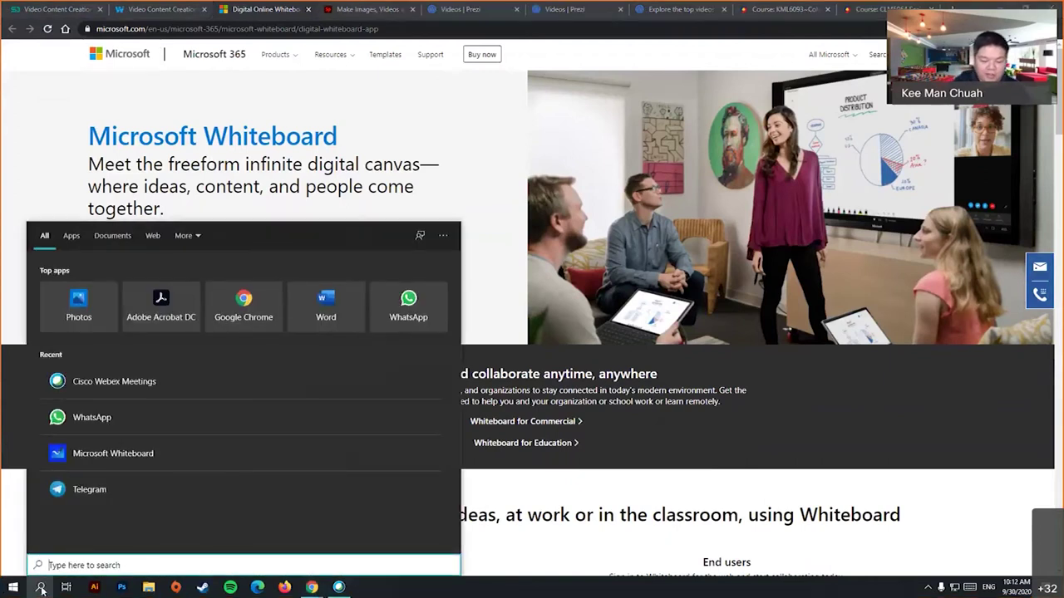
text(white)
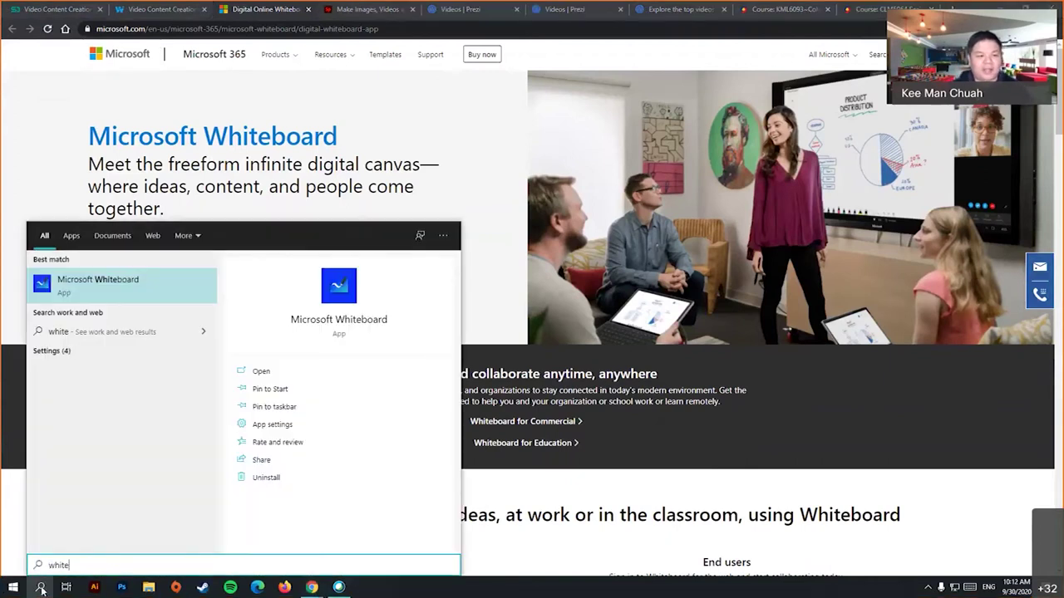
key(Return)
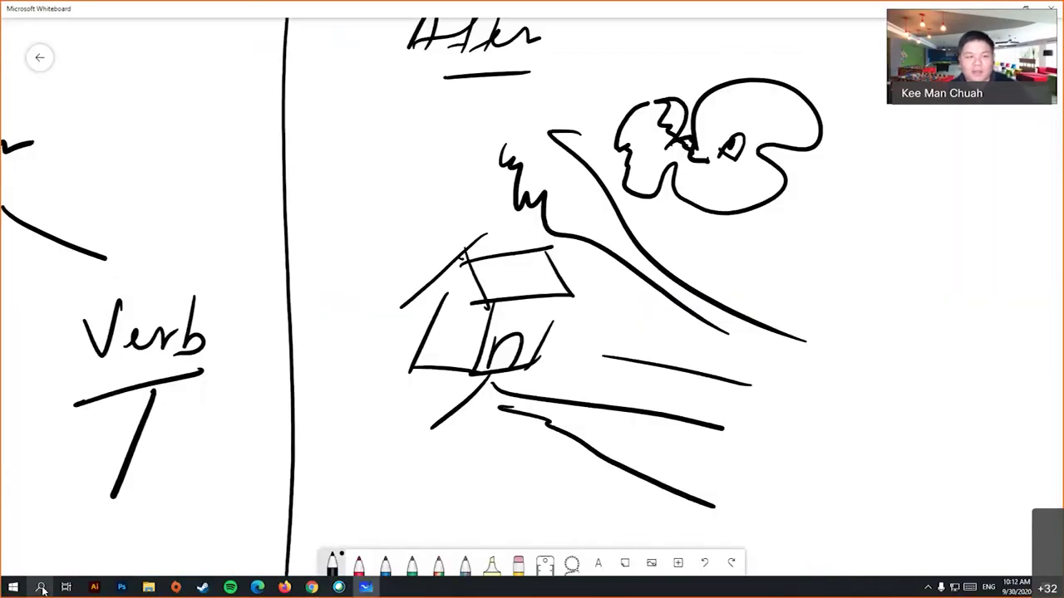
click(37, 55)
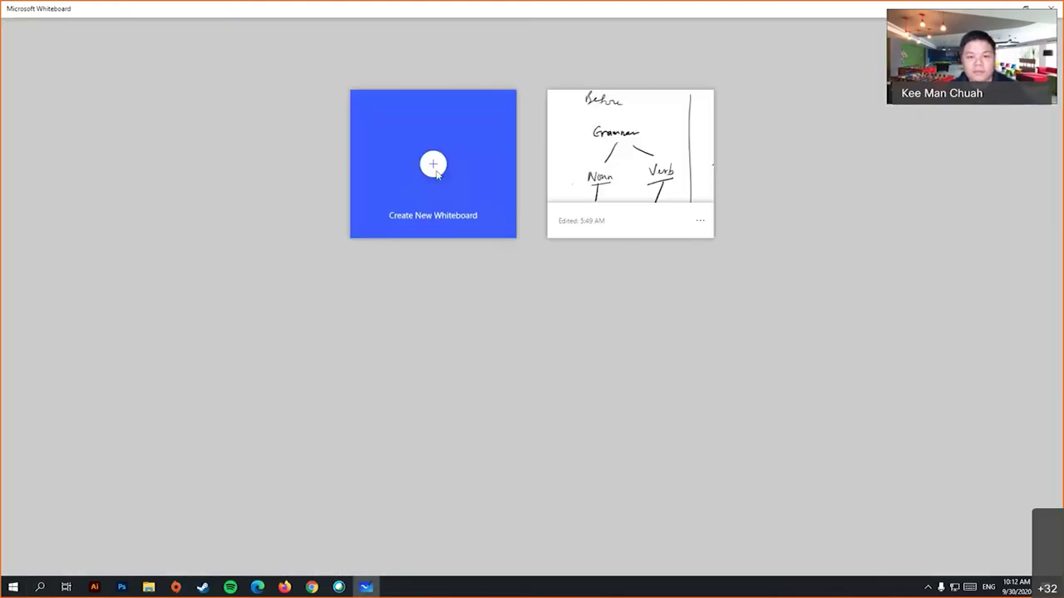
click(433, 165)
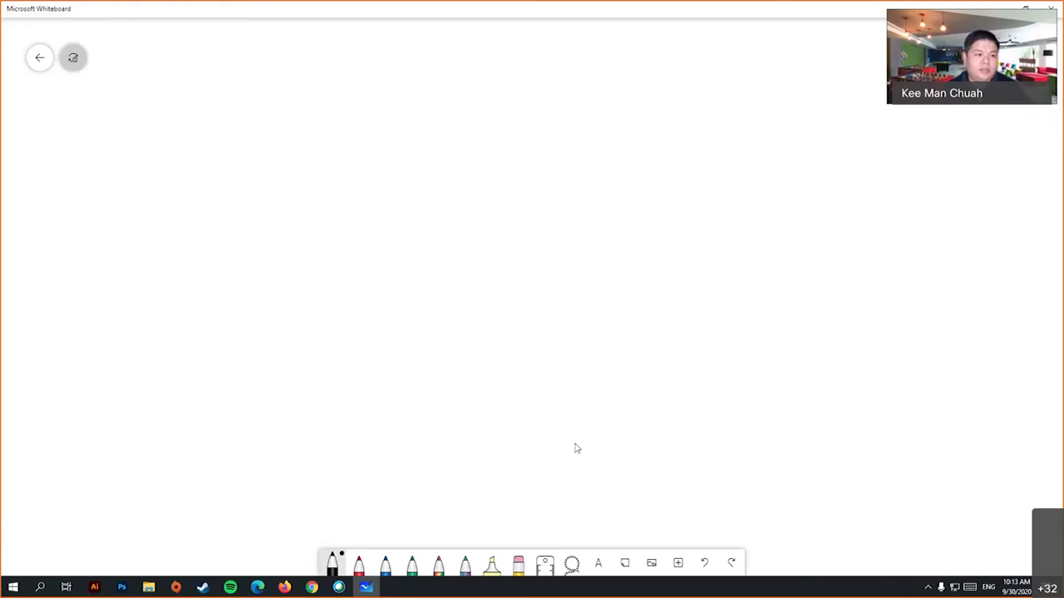
- Add a sticky note reading "Today we'll be learning about ABC....." and place it in the canvas's upper-left area
click(625, 563)
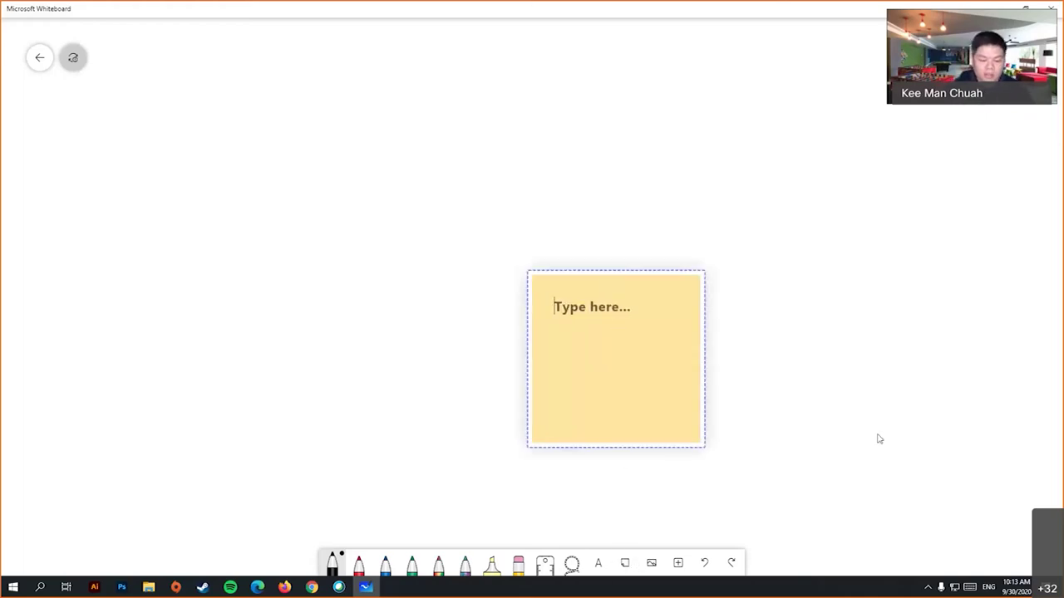
text(o)
key(BackSpace)
text(Today we're)
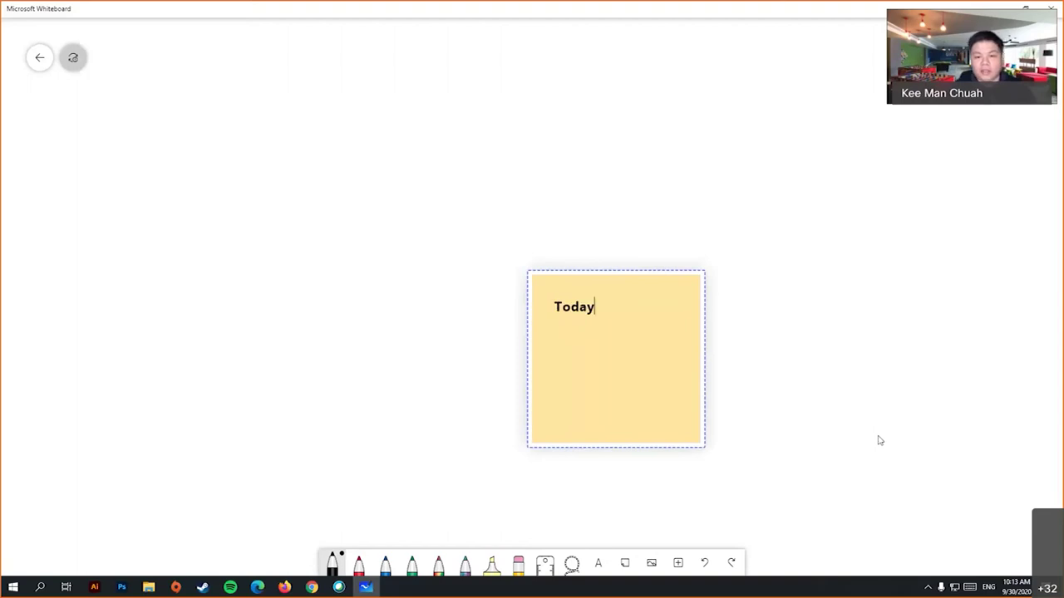
key(BackSpace)
key(BackSpace)
text(ll )
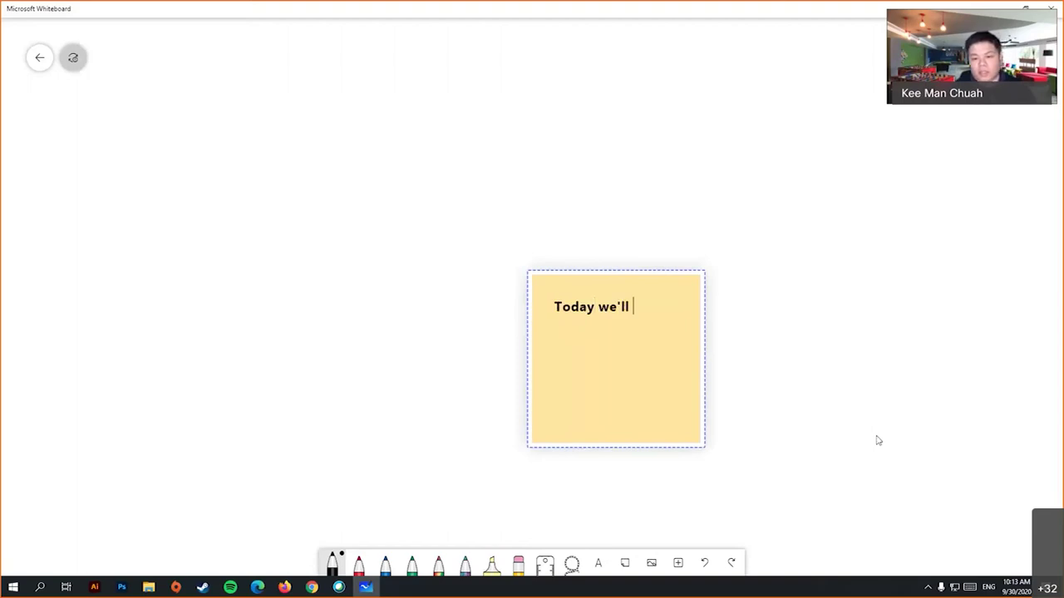
text(be learning ab)
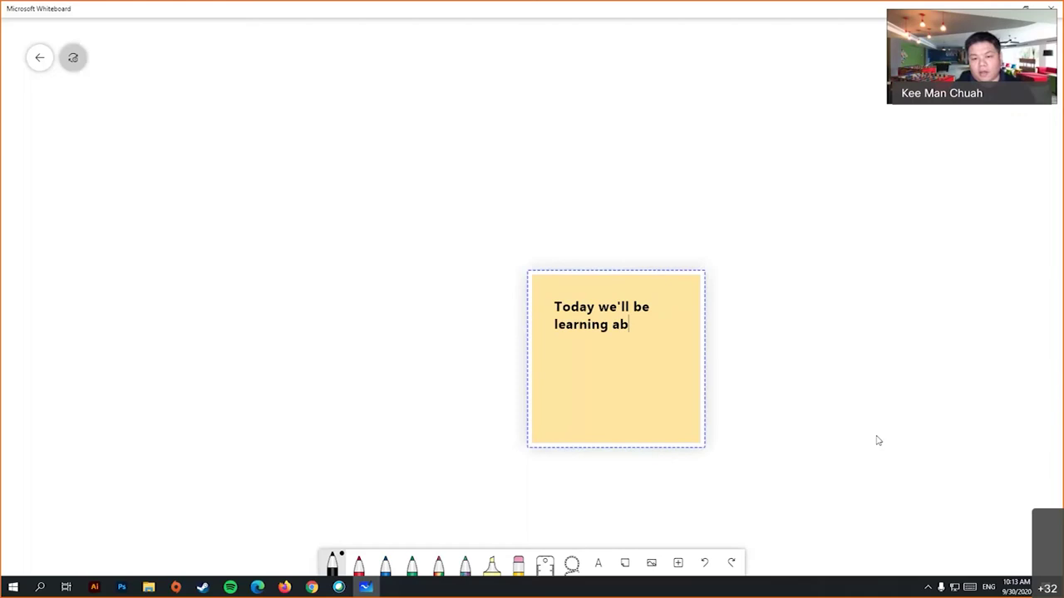
text(out ABC.....)
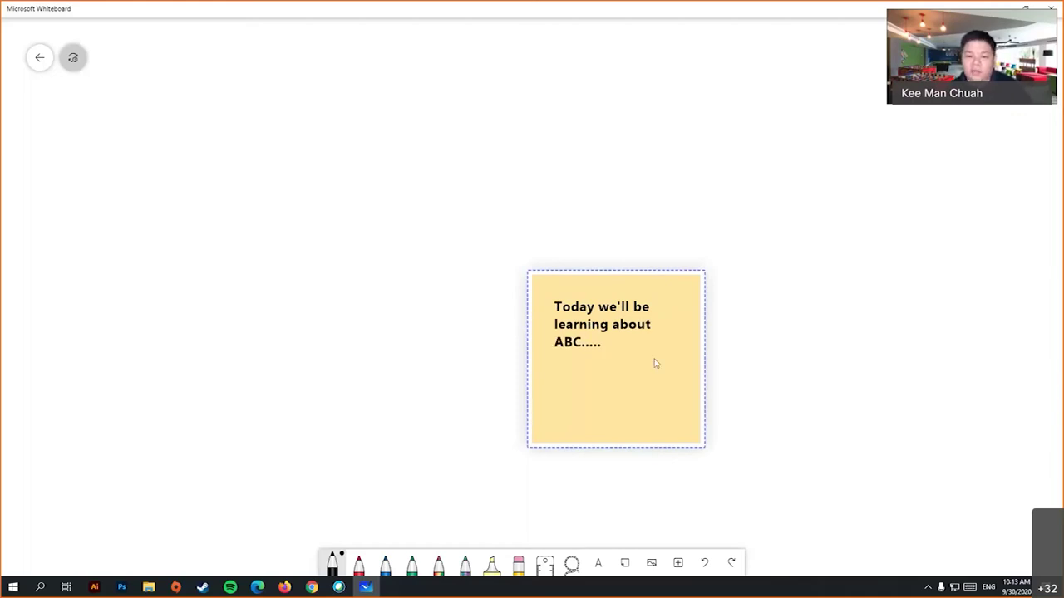
drag(695, 347, 211, 168)
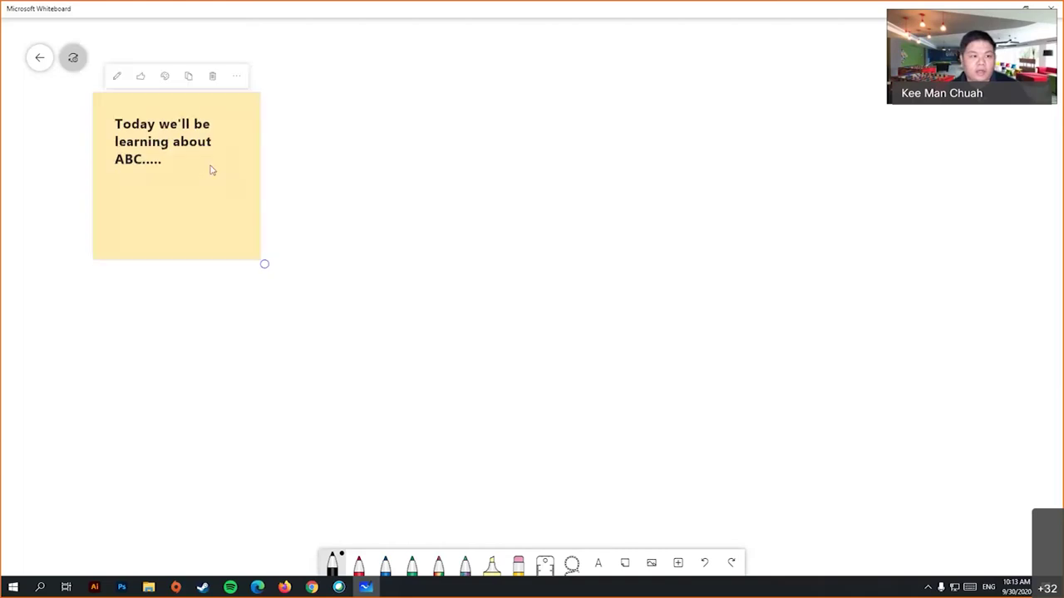
click(360, 183)
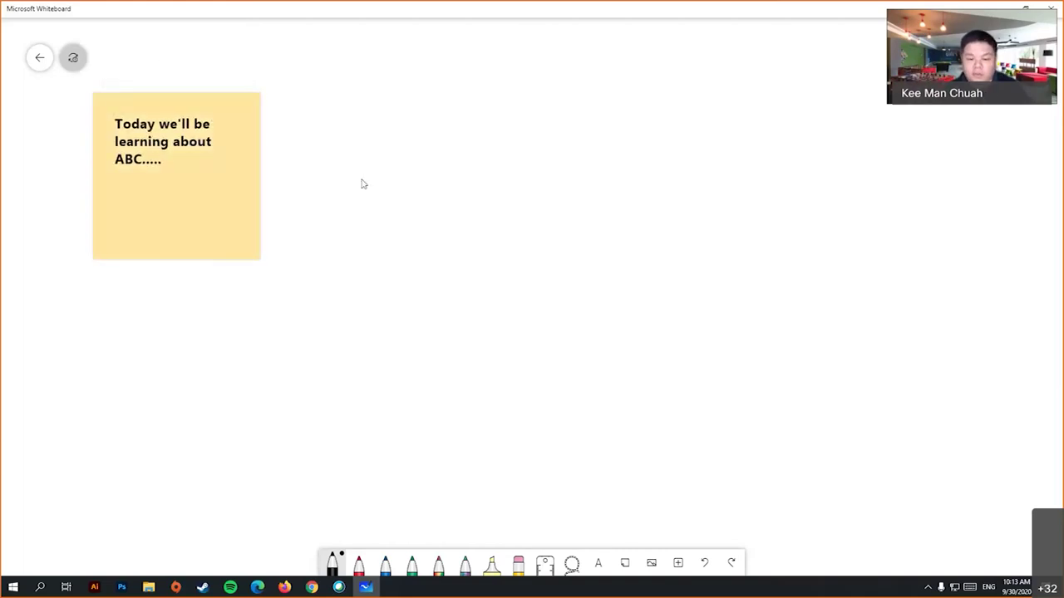
- Add a second sticky note reading "Concept 1" and place it level with the first note on the canvas's far right
click(625, 563)
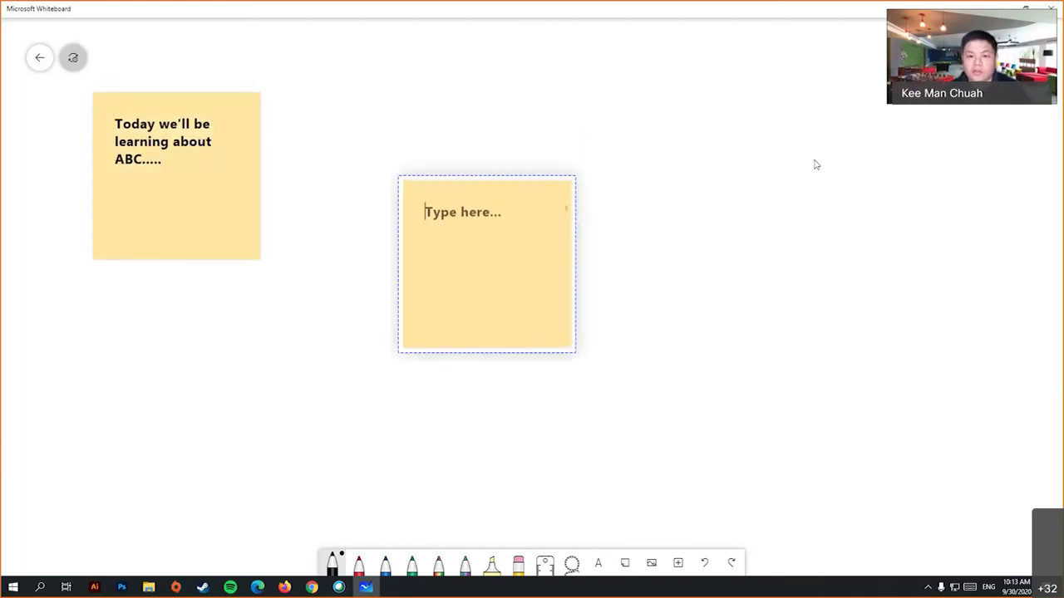
drag(521, 244, 849, 173)
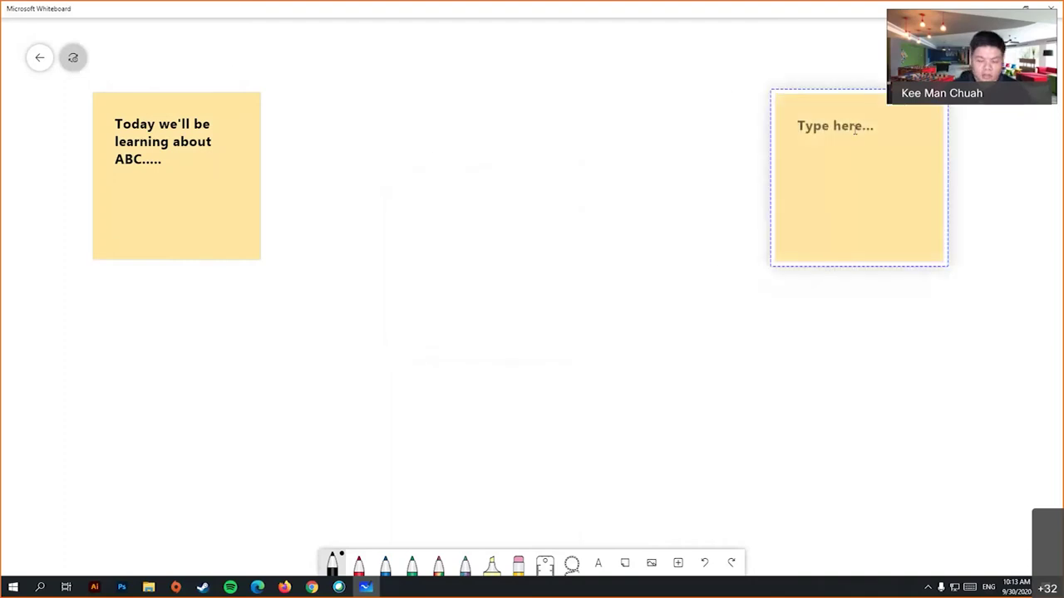
text(Concept 1)
click(756, 423)
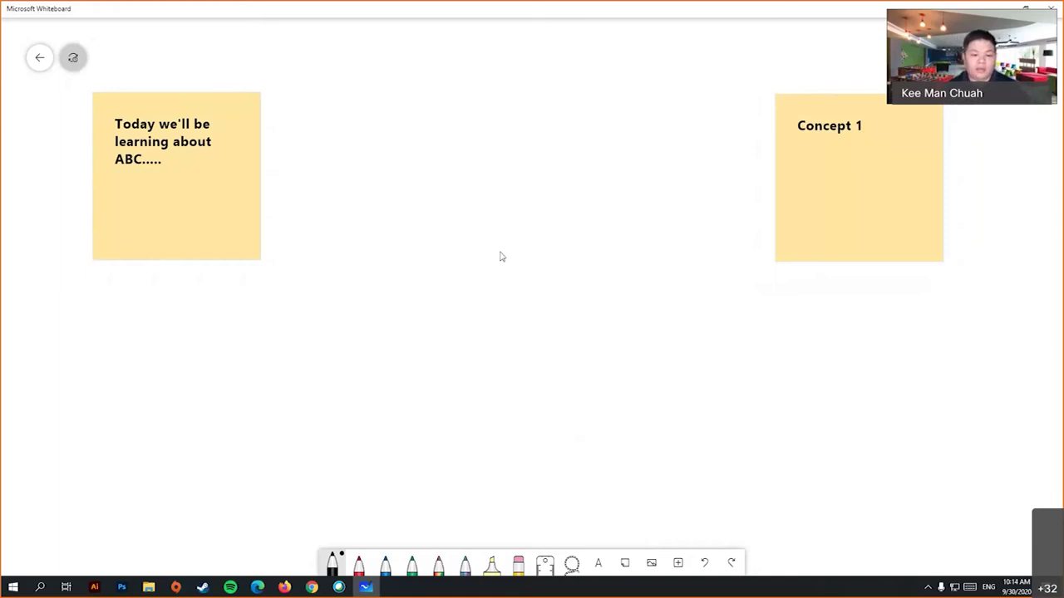
- Try the red pen, return to the black pen, view its colour and thickness options, and check the whiteboard's cloud save status
click(360, 567)
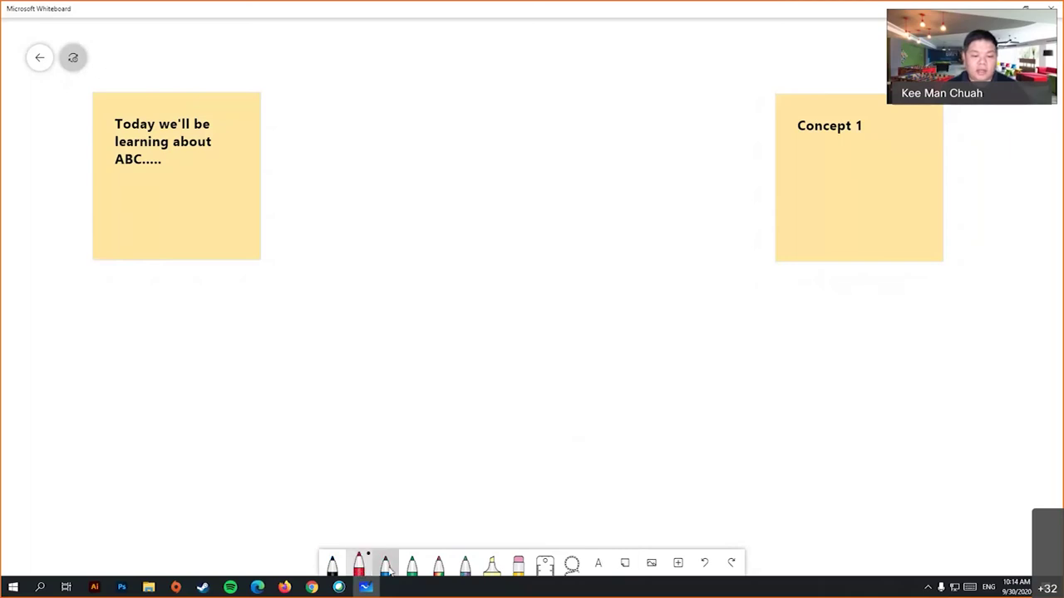
click(332, 565)
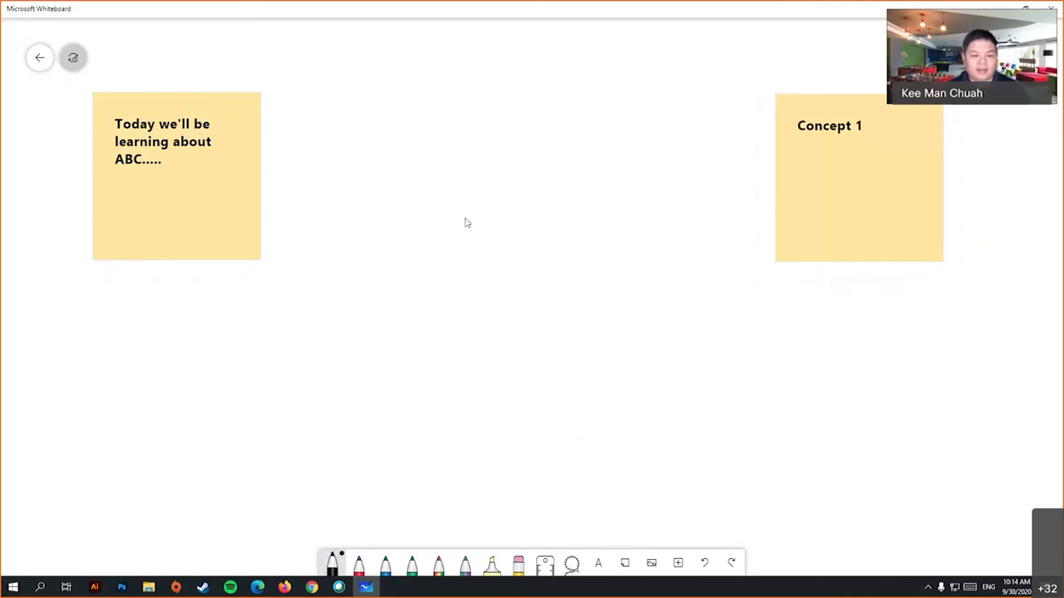
mouse_move(404, 266)
mouse_down()
mouse_move(413, 277)
mouse_move(507, 175)
mouse_up()
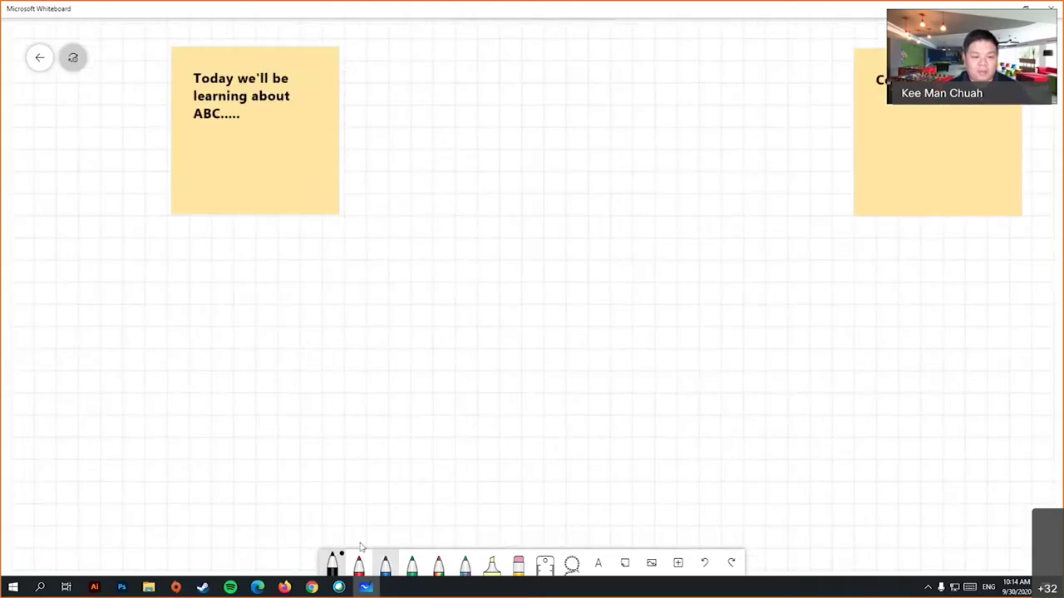
click(333, 566)
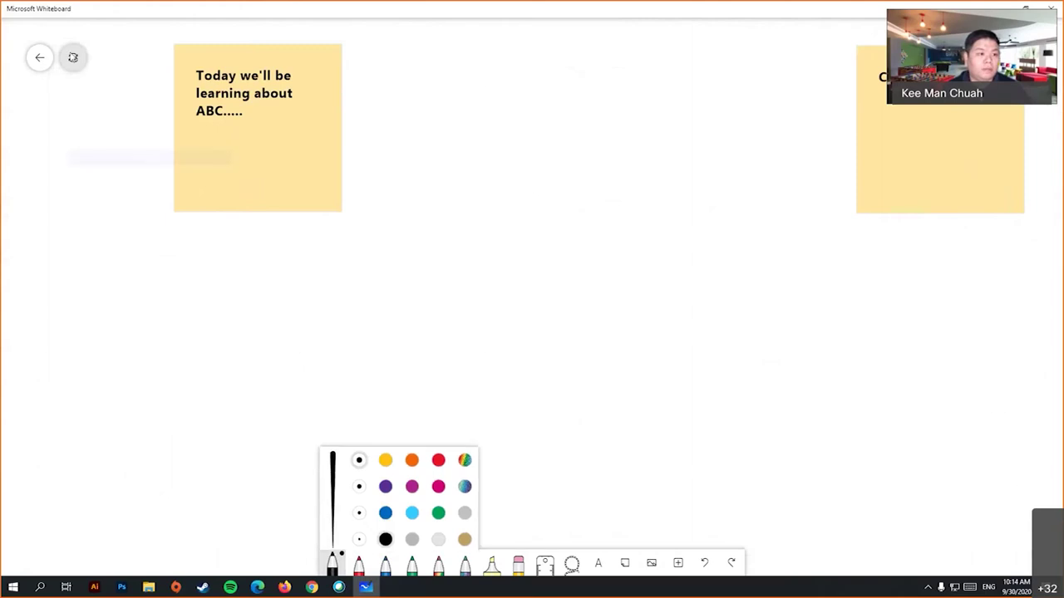
click(73, 57)
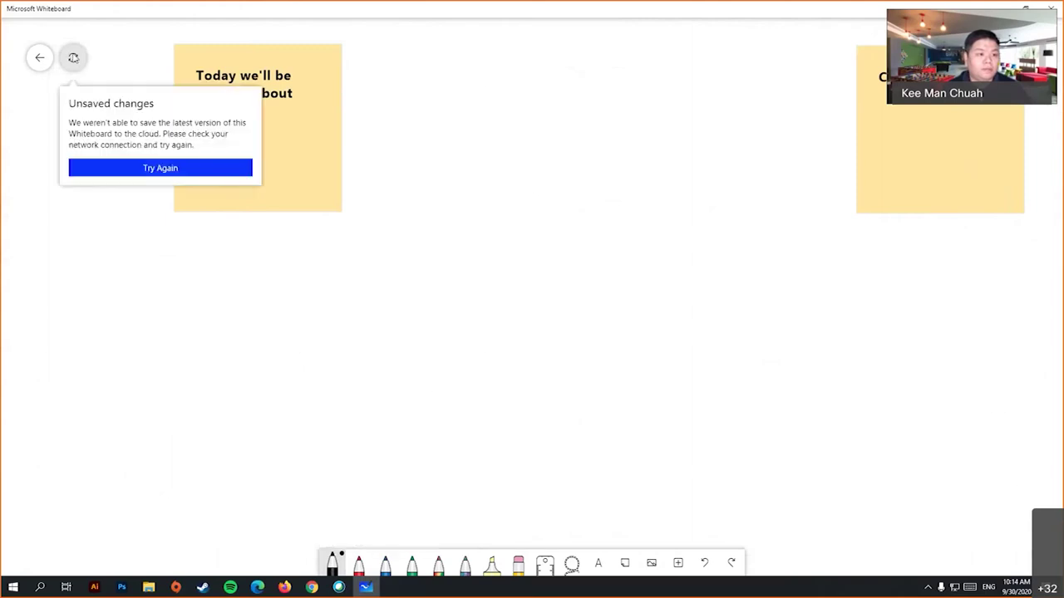
click(202, 190)
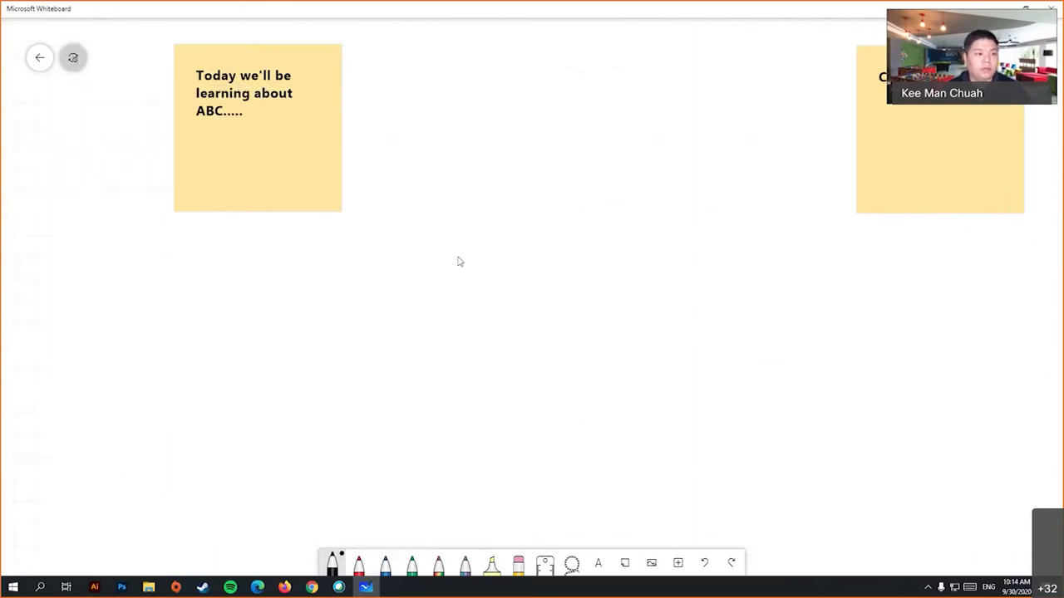
- Draw three black branches from the first sticky note, label them A, B and C, and add three sub-branches under A
scroll(458, 261, up, 2)
scroll(525, 225, down, 3)
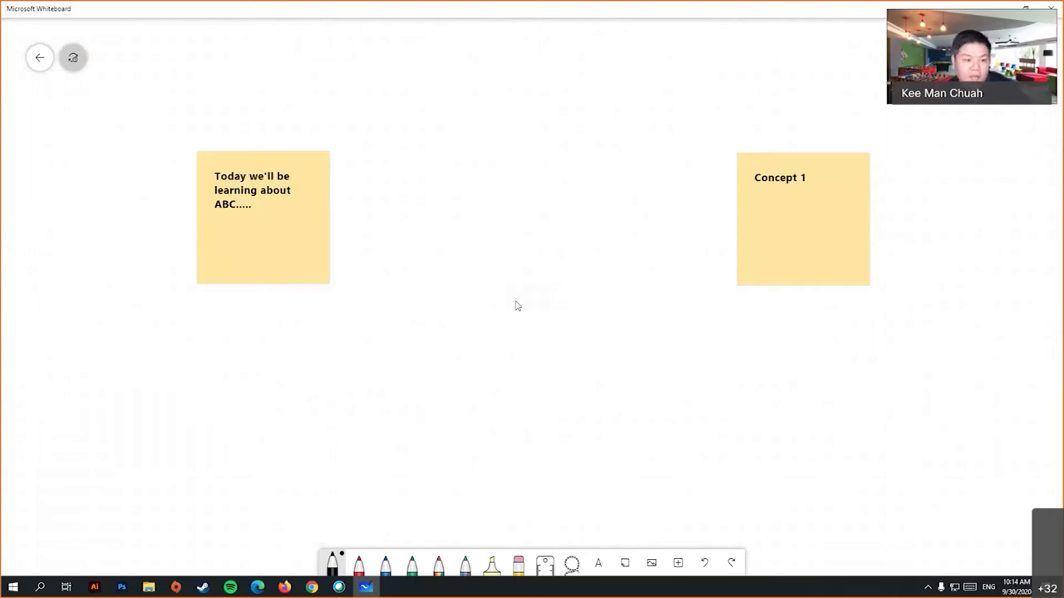
mouse_move(258, 280)
mouse_down()
mouse_move(230, 341)
mouse_move(309, 318)
mouse_move(328, 333)
mouse_up()
mouse_move(191, 384)
mouse_down()
mouse_move(211, 380)
mouse_move(212, 368)
mouse_up()
drag(316, 336, 316, 376)
mouse_move(301, 280)
mouse_down()
mouse_move(391, 274)
mouse_move(446, 318)
mouse_up()
mouse_move(206, 391)
mouse_down()
mouse_move(176, 452)
mouse_move(230, 445)
mouse_move(284, 399)
mouse_up()
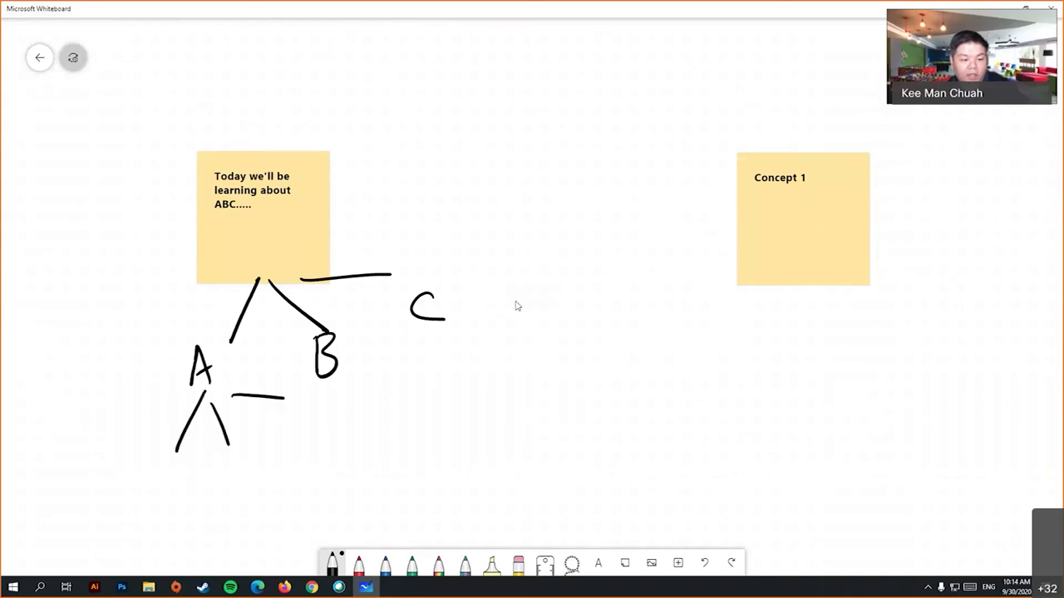
- Handwrite labels at the ends of A's sub-branches and draw two sub-branches each under B and C
mouse_move(127, 456)
mouse_down()
mouse_move(146, 481)
mouse_move(173, 471)
mouse_up()
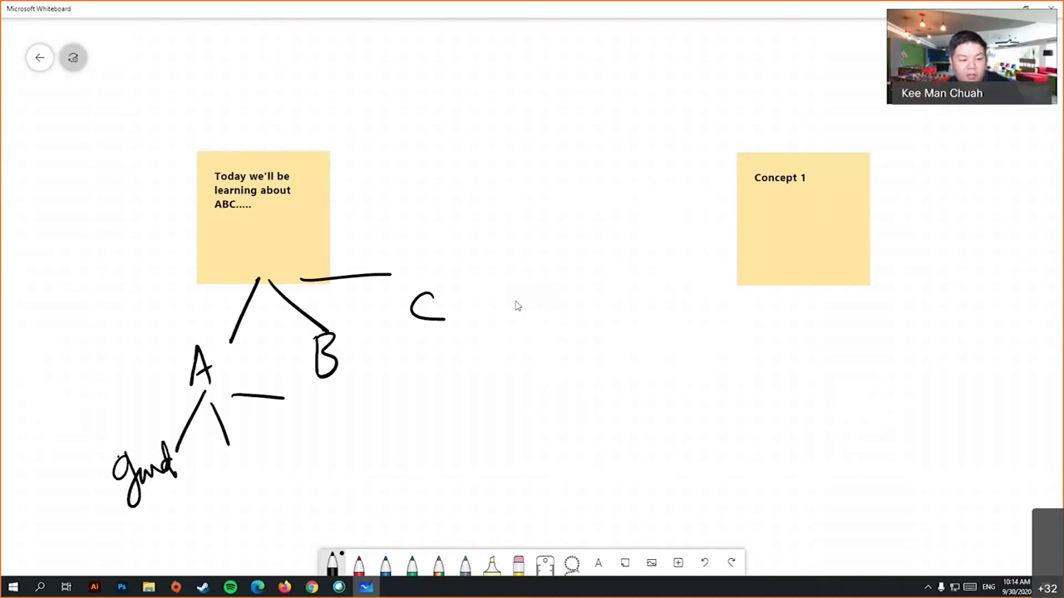
drag(235, 444, 265, 465)
drag(274, 424, 304, 411)
mouse_move(347, 379)
mouse_down()
mouse_move(361, 424)
mouse_move(411, 391)
mouse_up()
drag(432, 336, 414, 376)
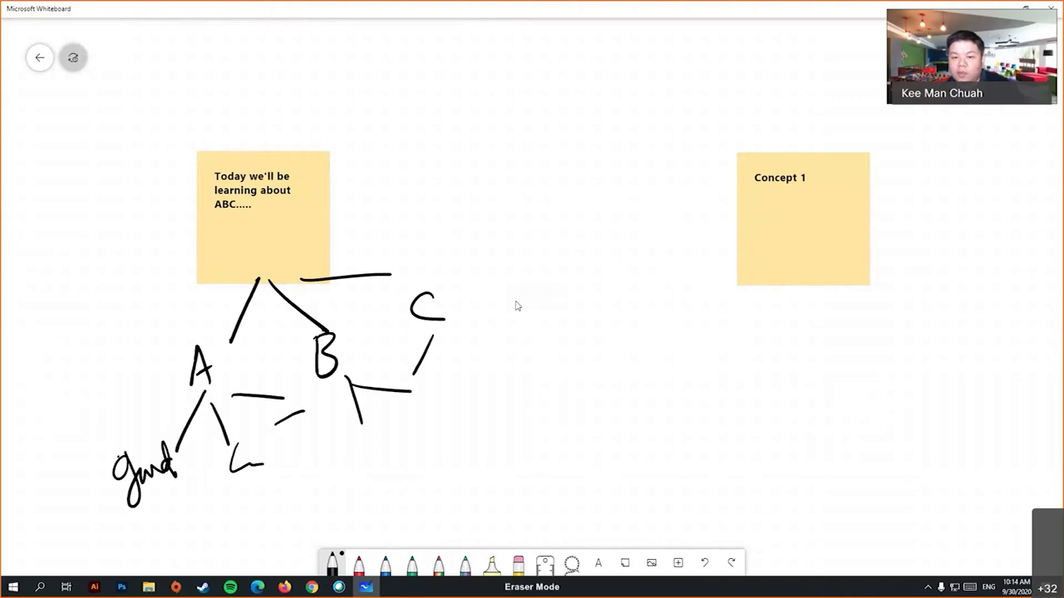
drag(443, 335, 469, 339)
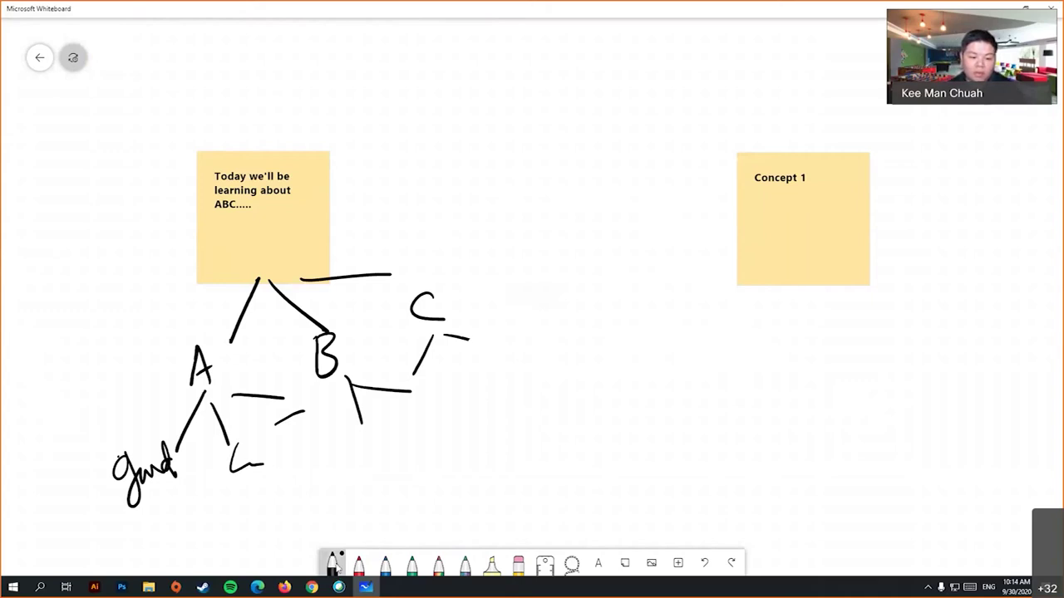
- Change the black pen's colour to red and erase the upper tip of the handwritten C
click(333, 565)
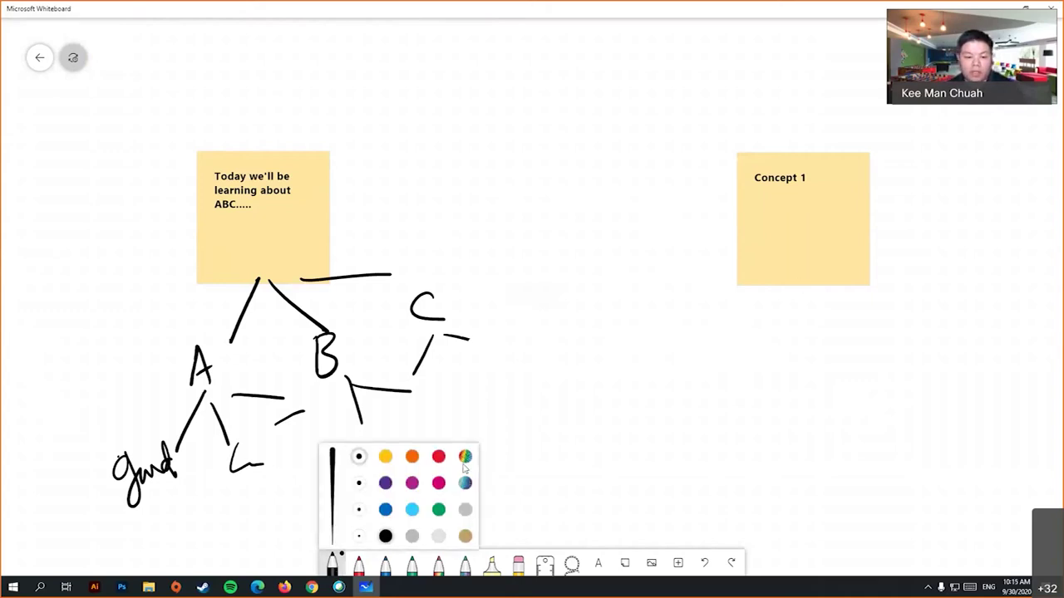
click(438, 457)
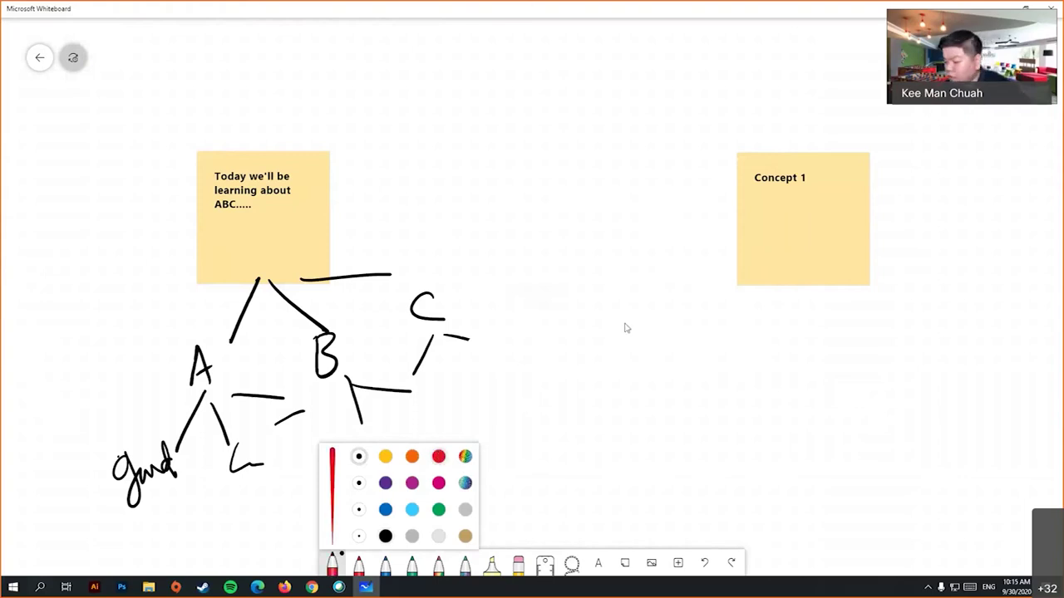
drag(447, 275, 419, 301)
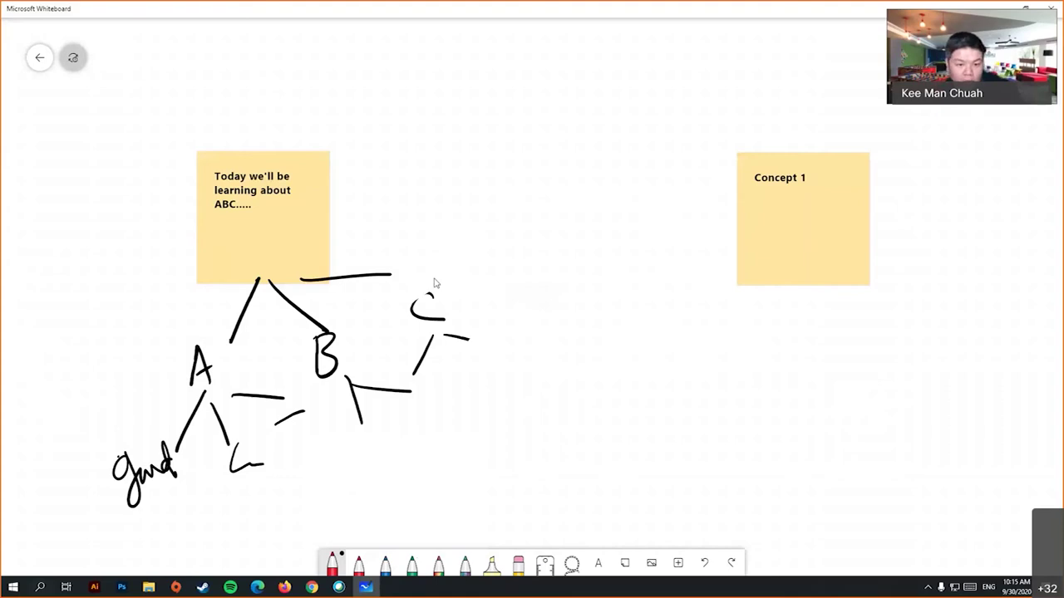
right_click(480, 279)
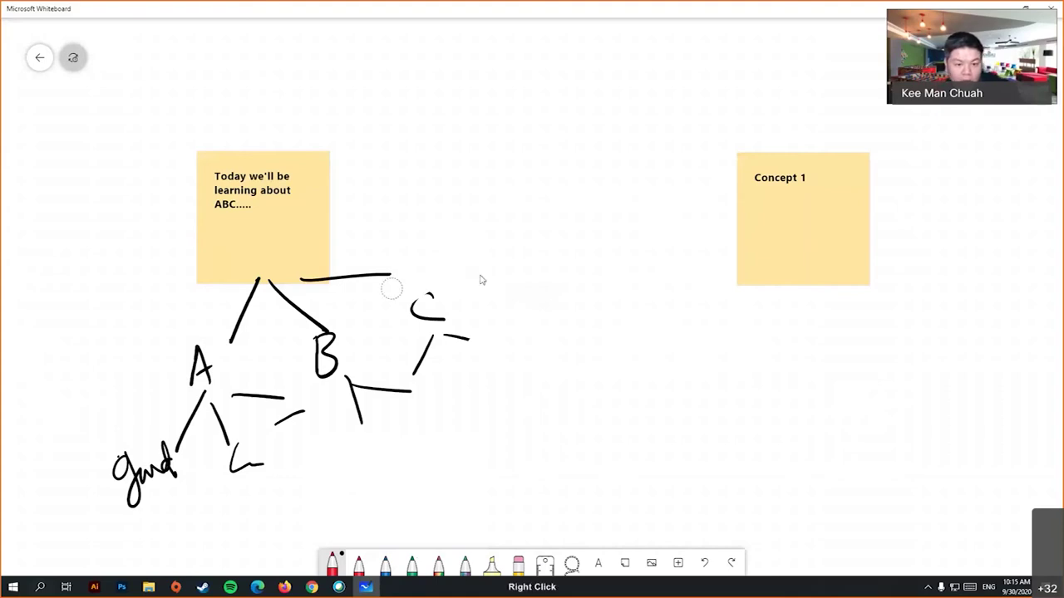
click(332, 562)
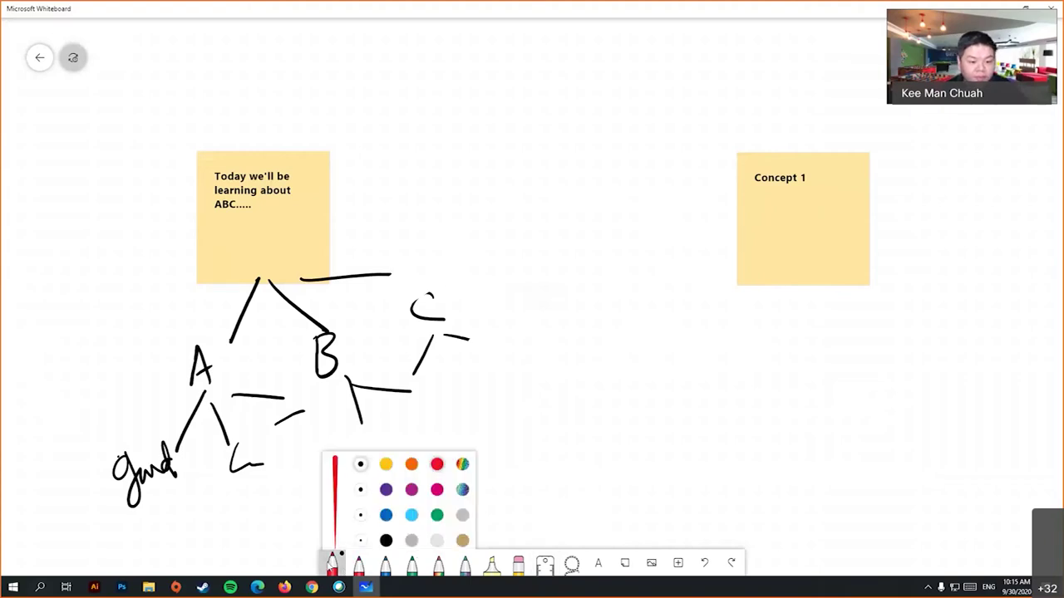
click(440, 458)
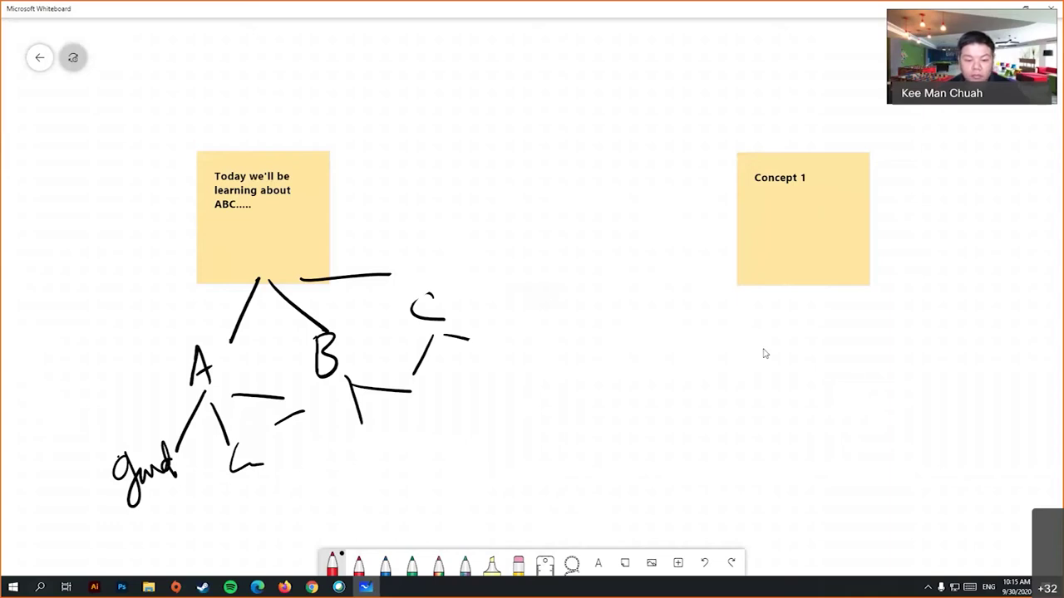
- Switch to the browser to view its open windows, return to Microsoft Whiteboard, and open the board's settings
click(373, 590)
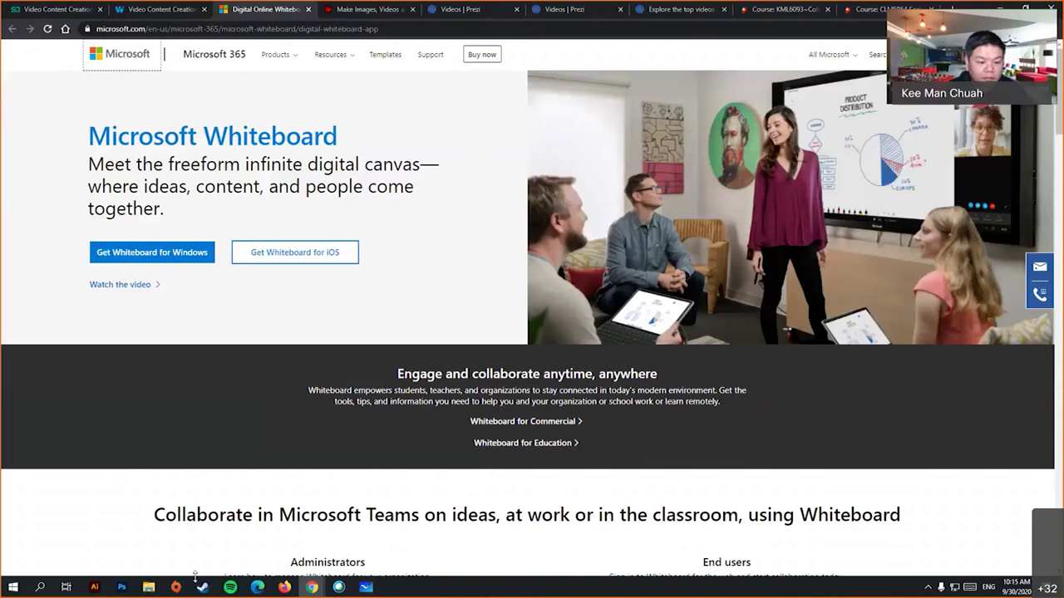
mouse_move(312, 586)
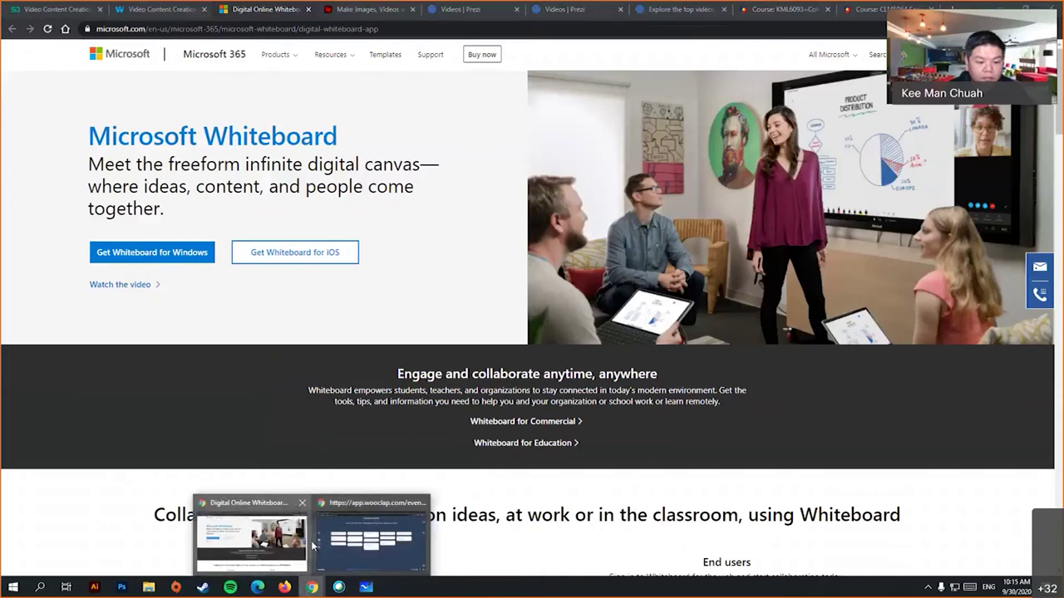
click(366, 587)
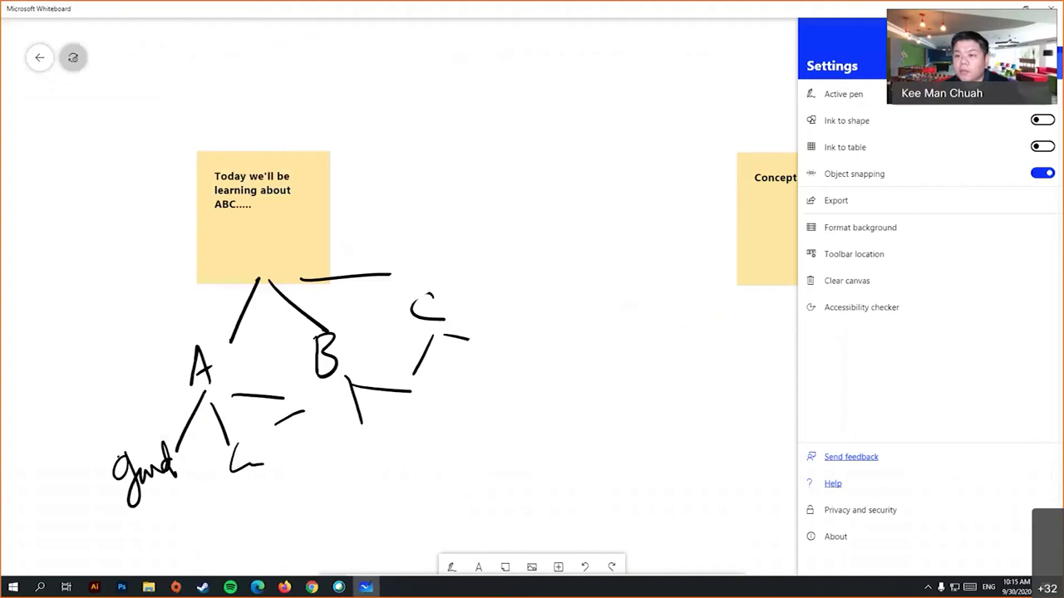
- Circle the handwritten C in thick red ink, draw two red branches below the circle, and finish inking
click(452, 563)
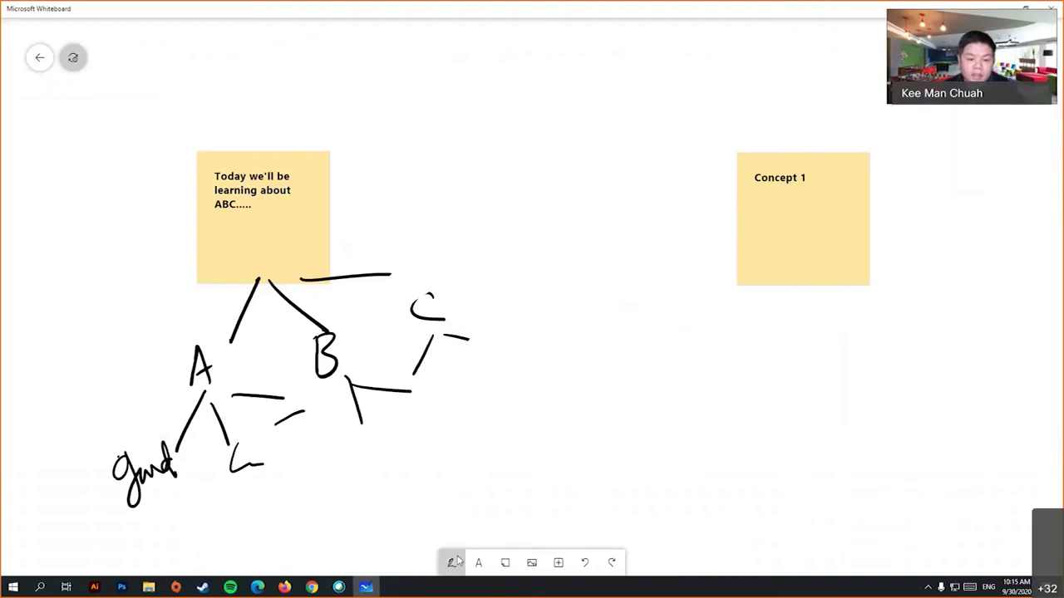
drag(486, 276, 497, 306)
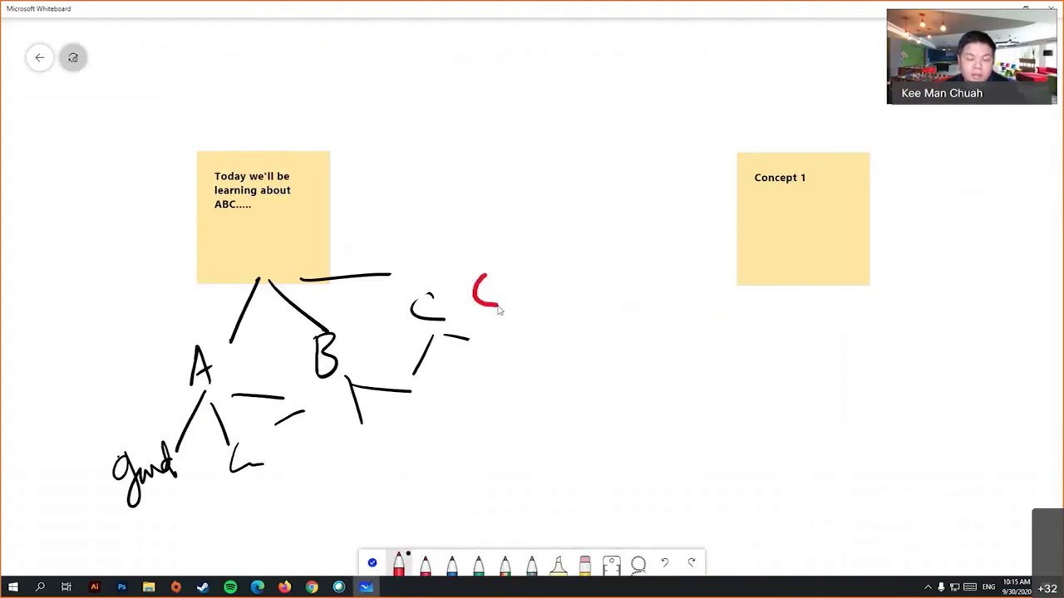
mouse_move(456, 273)
mouse_down()
mouse_move(404, 280)
mouse_move(507, 376)
mouse_move(426, 276)
mouse_up()
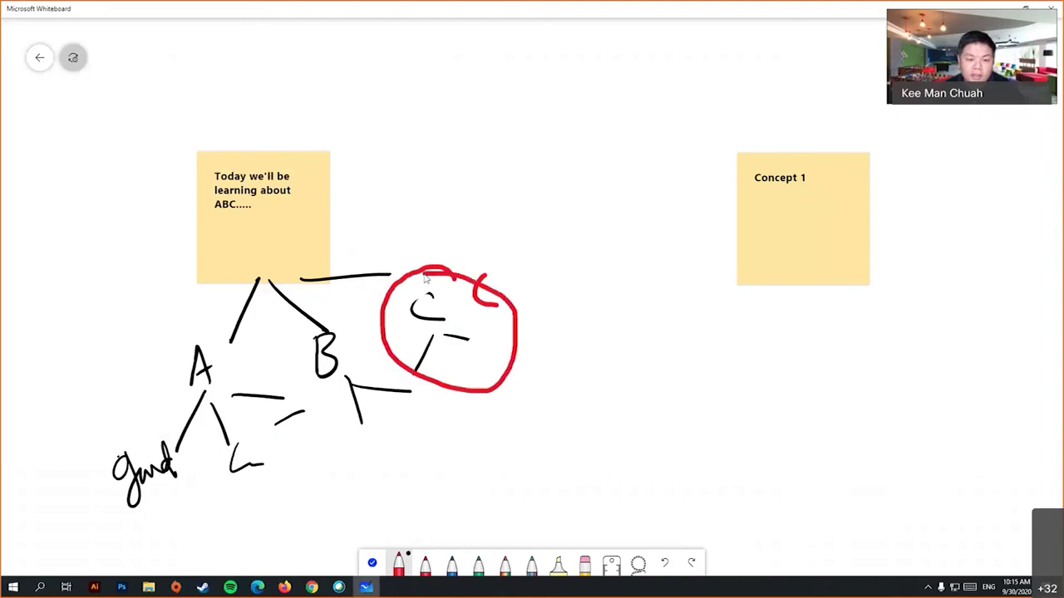
drag(464, 393, 415, 444)
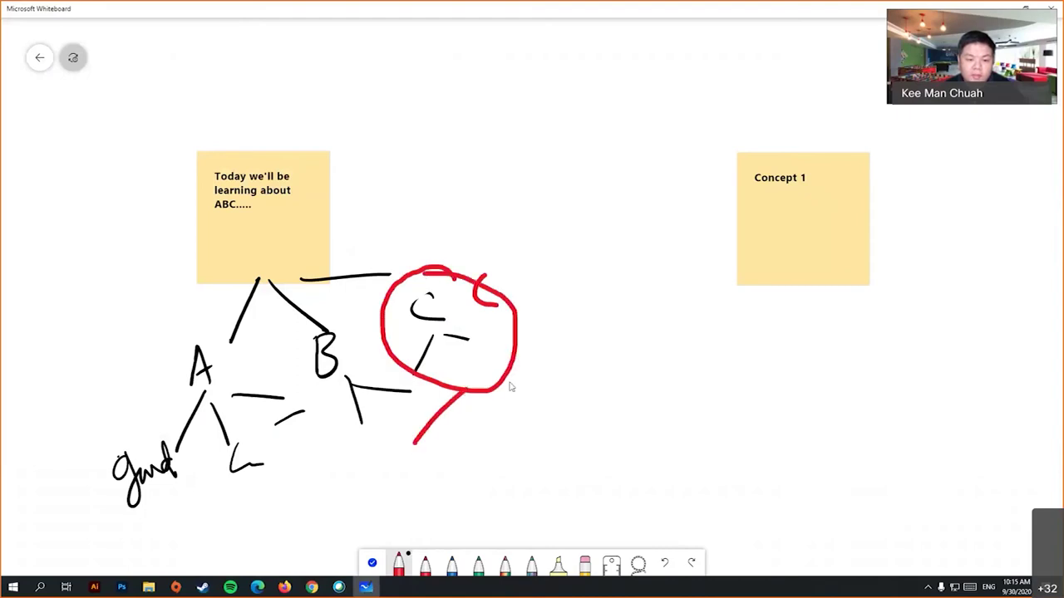
drag(511, 381, 620, 426)
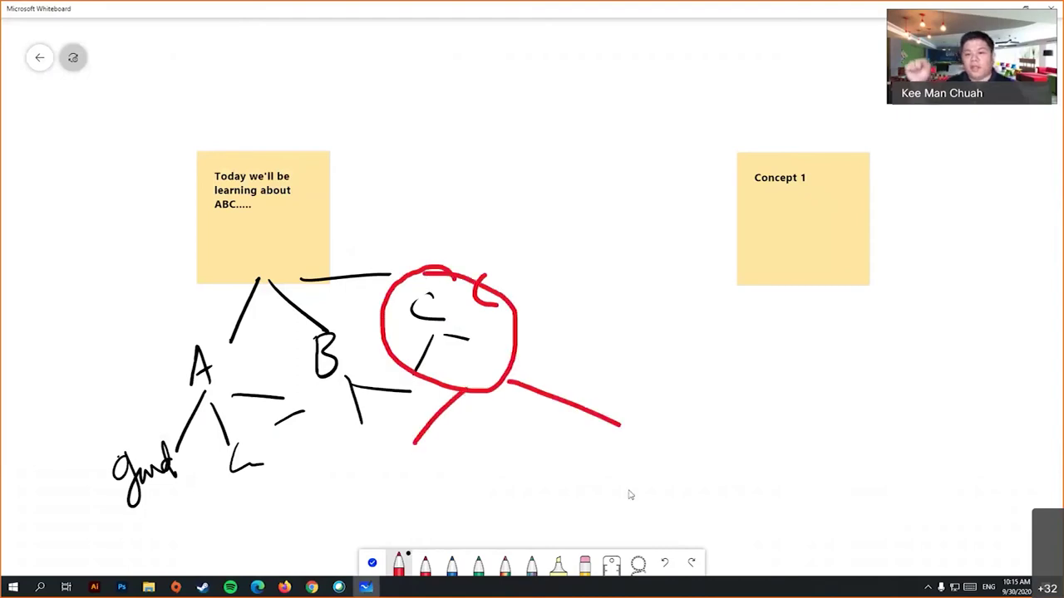
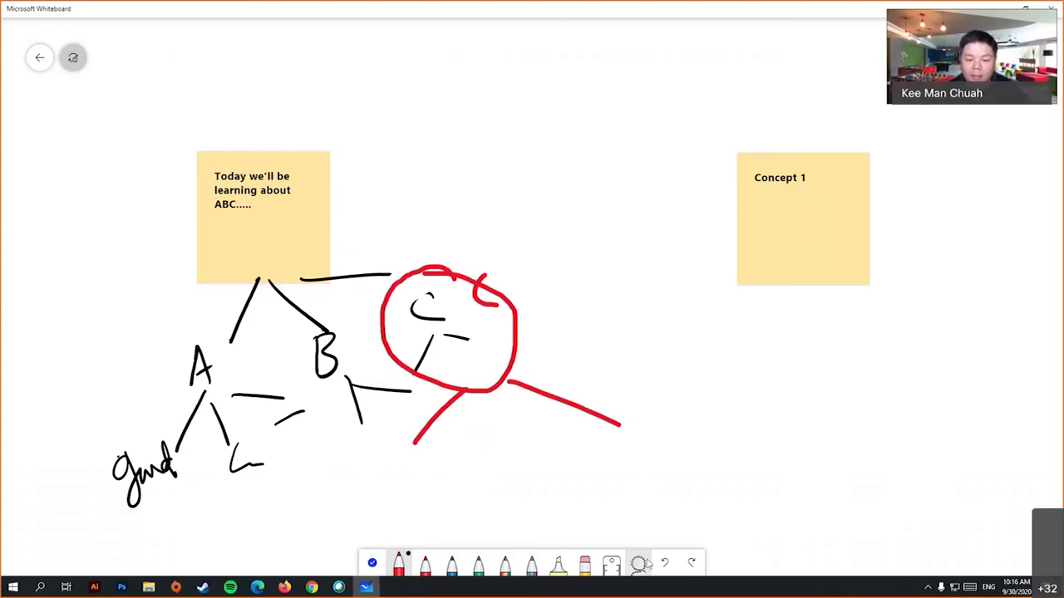
click(709, 378)
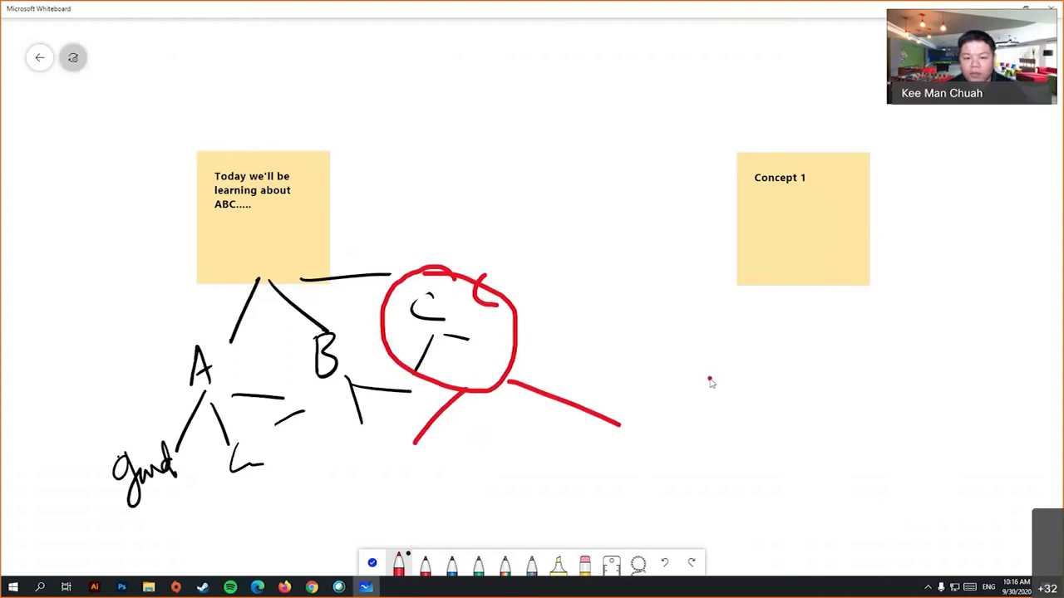
click(399, 564)
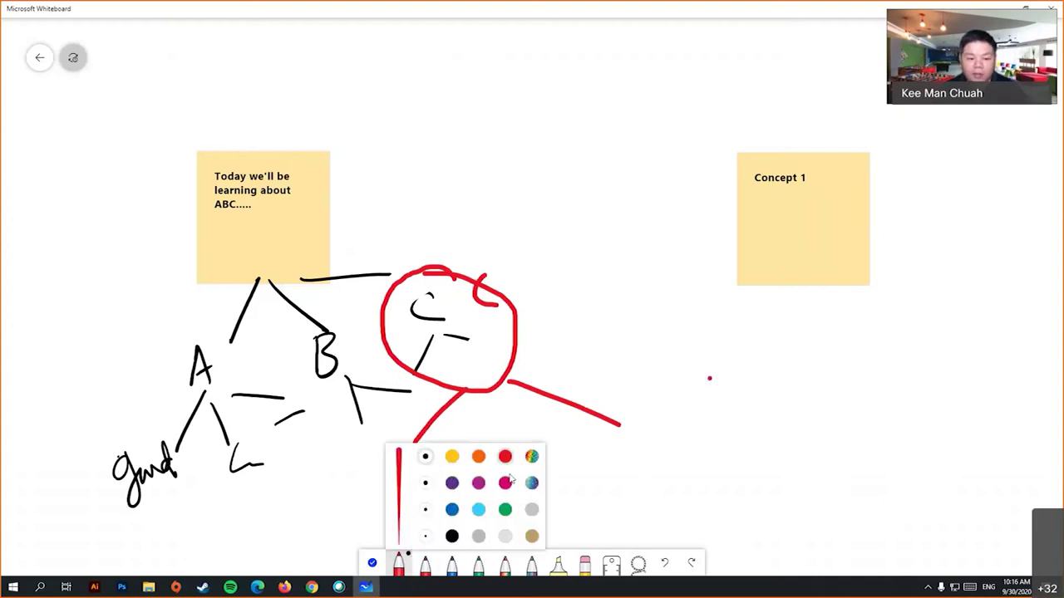
click(371, 564)
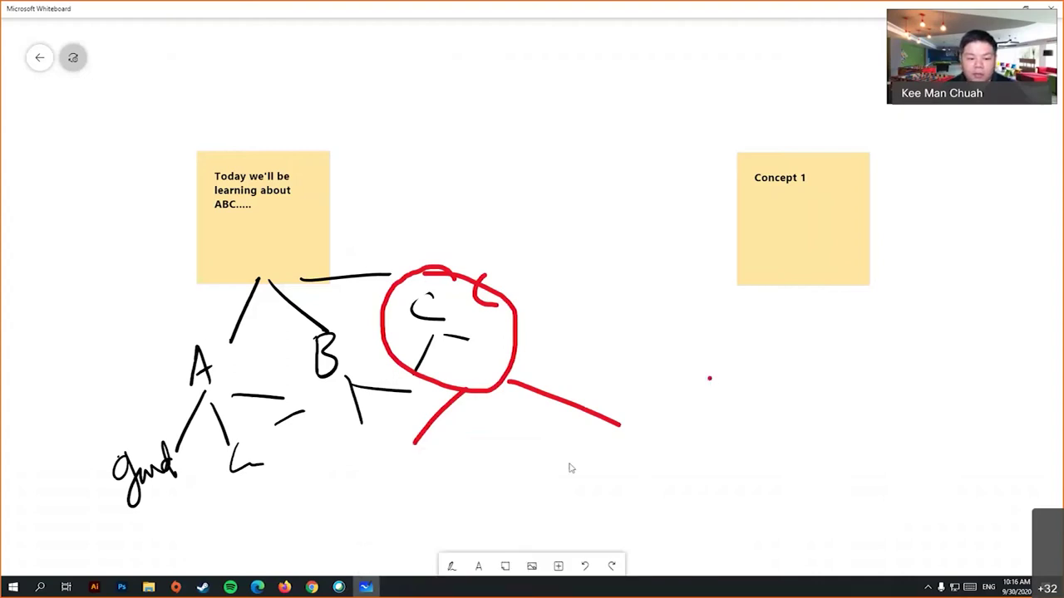
- Insert the computer desk picture from the desktop's Byte Size folder and place it tilted between the two sticky notes
click(532, 563)
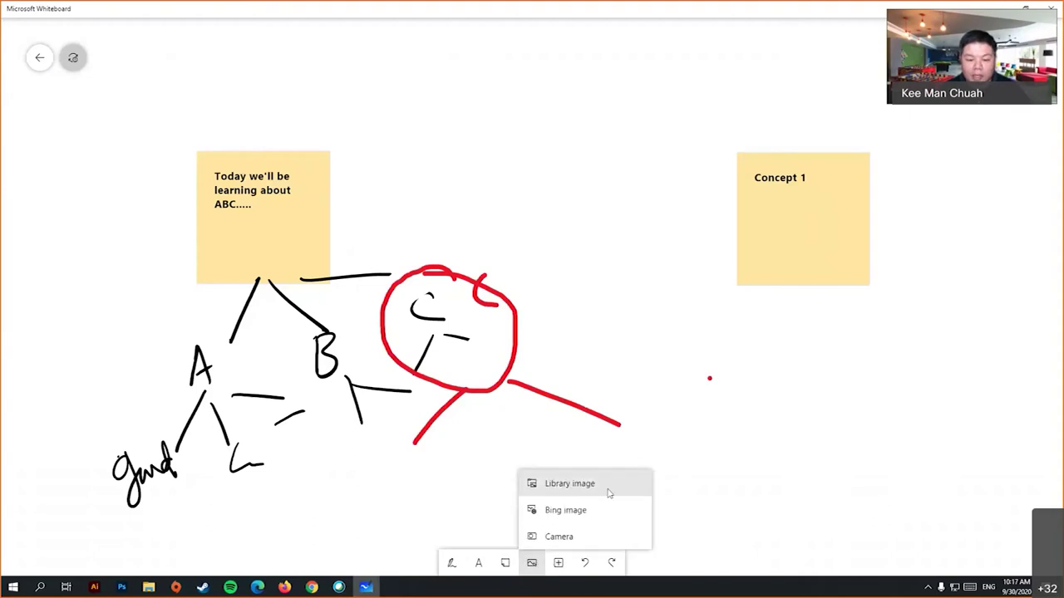
click(574, 484)
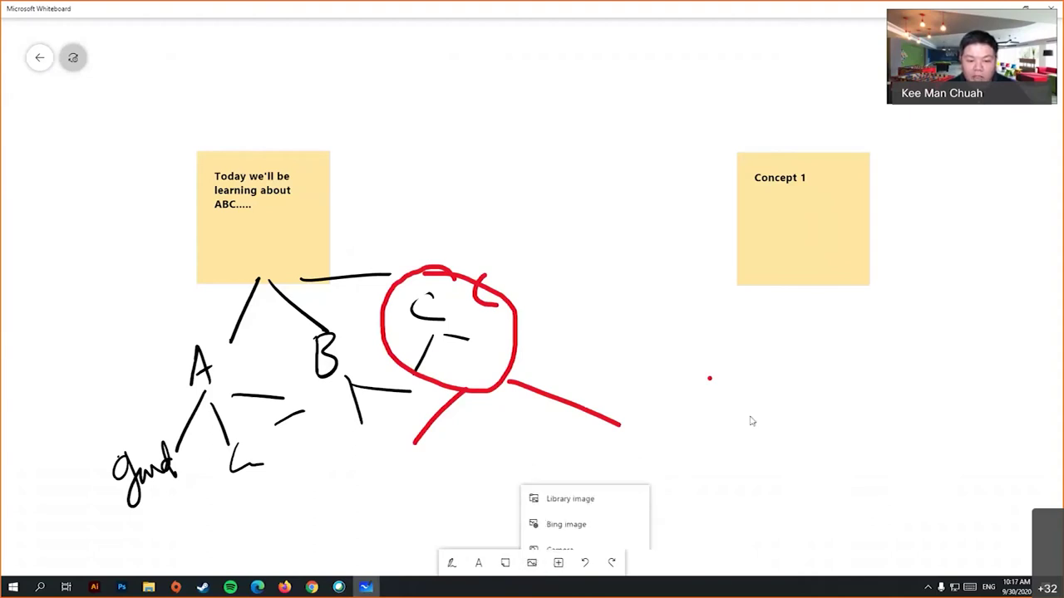
click(293, 289)
double_click(363, 309)
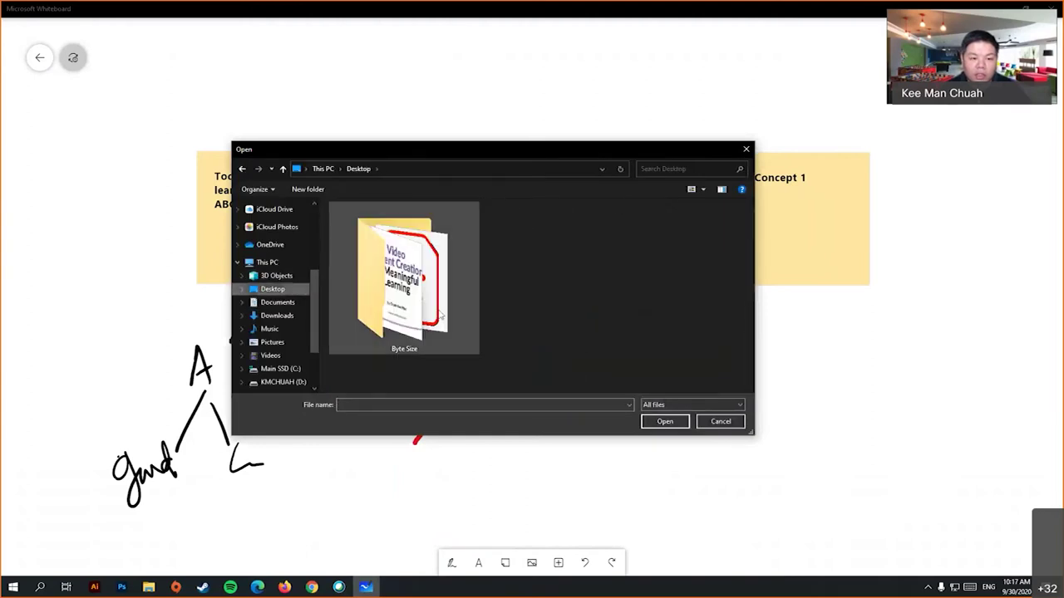
click(599, 245)
click(536, 243)
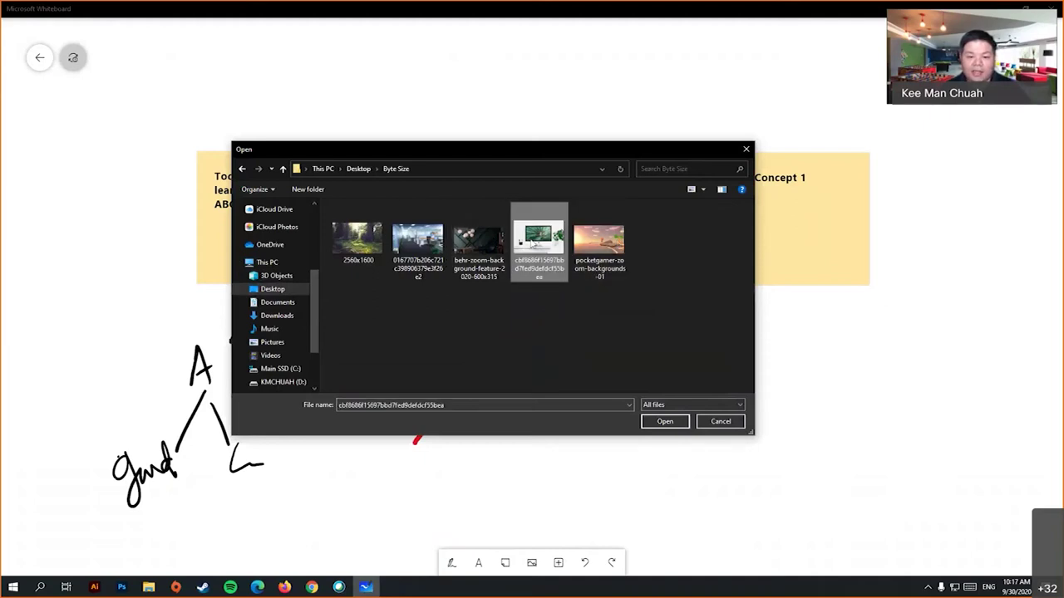
click(669, 421)
drag(677, 425, 652, 251)
drag(498, 99, 593, 219)
- Annotate the inserted picture in red with circles, a cross near its upper corner, and three lines across its lower part
click(450, 565)
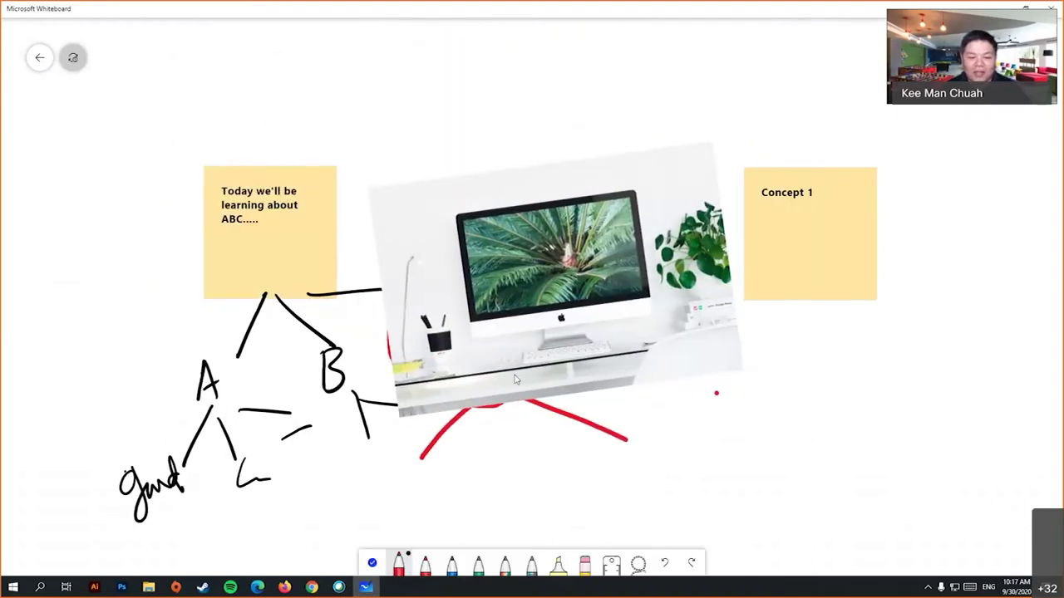
drag(482, 287, 463, 312)
mouse_move(629, 198)
mouse_down()
mouse_move(597, 218)
mouse_move(652, 237)
mouse_up()
mouse_move(709, 150)
mouse_down()
mouse_move(685, 180)
mouse_move(728, 199)
mouse_up()
drag(662, 294, 842, 331)
drag(614, 330, 774, 337)
drag(542, 378, 758, 402)
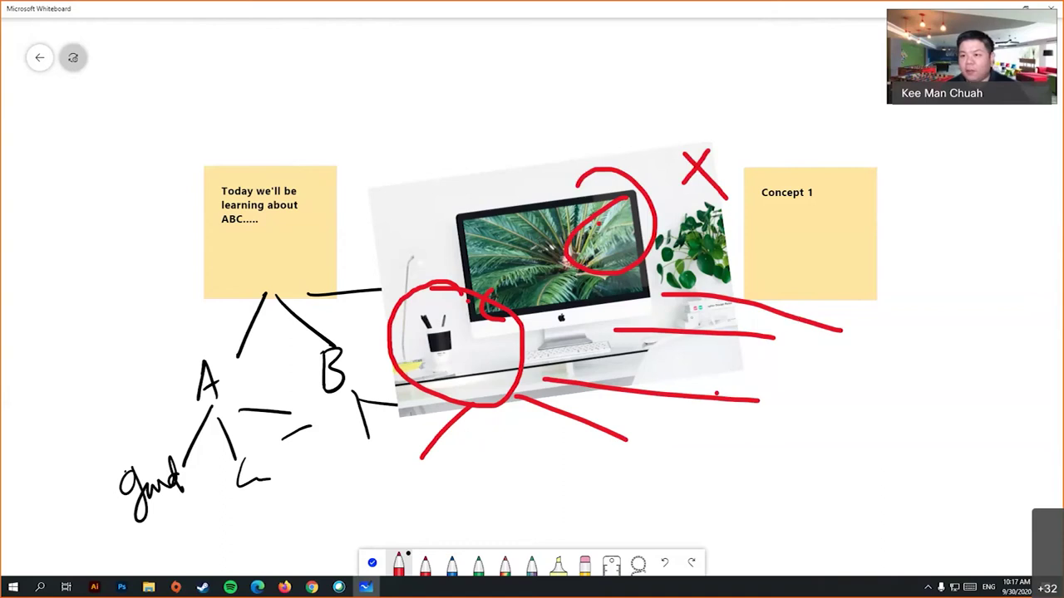
- Close Microsoft Whiteboard and load openboard.ch in the browser
key(alt+F4)
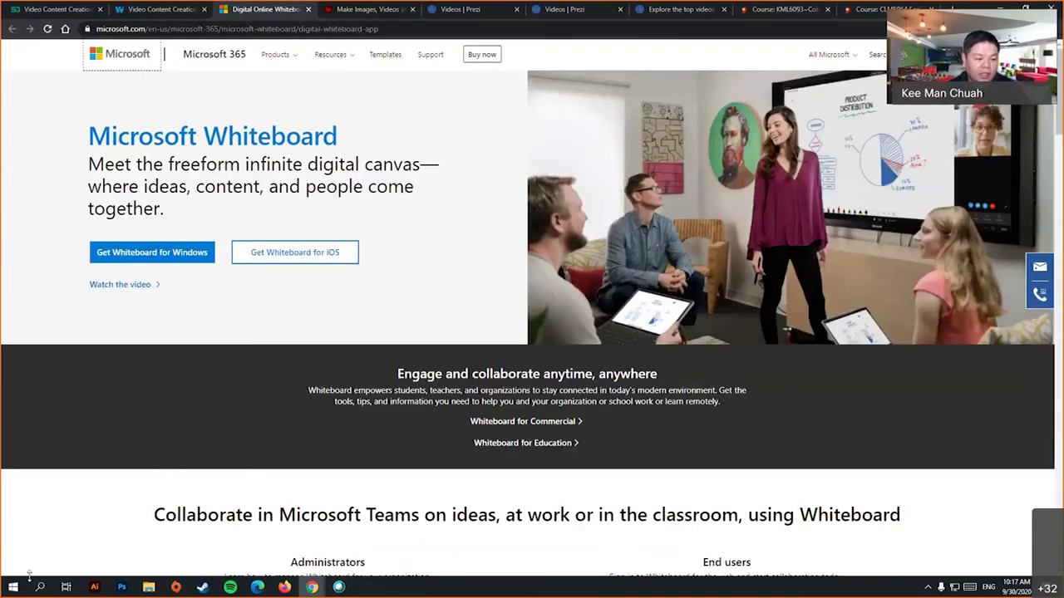
click(39, 587)
text(open)
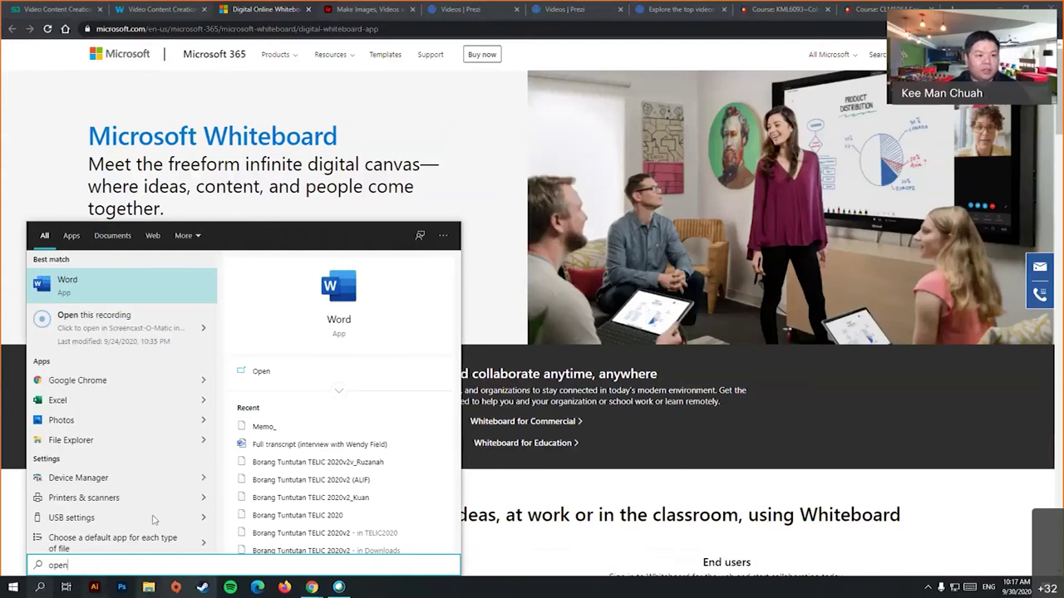
click(193, 30)
text(openbpar)
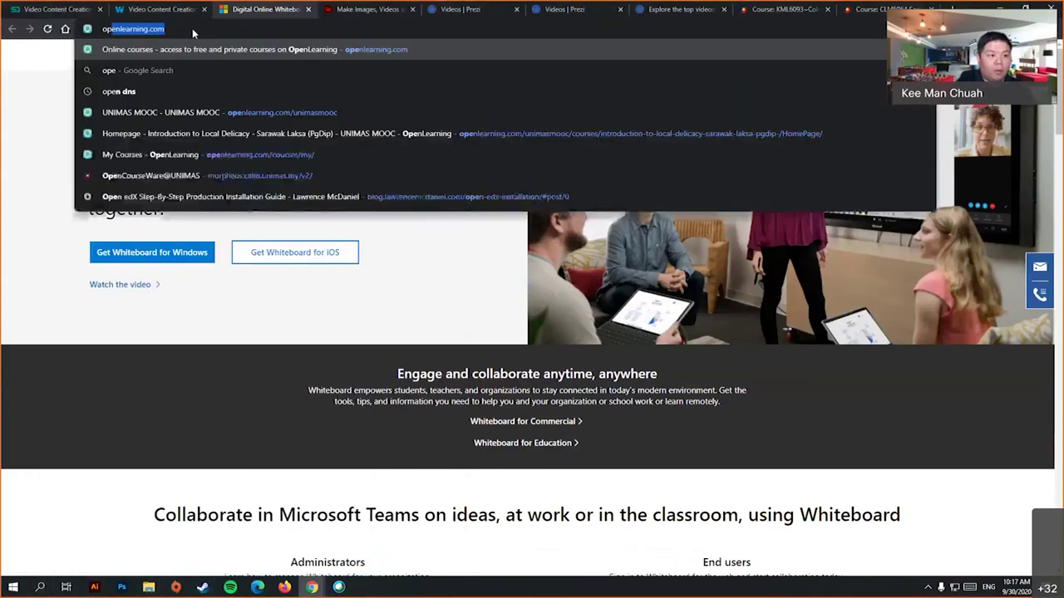
key(BackSpace)
key(BackSpace)
key(BackSpace)
text(oard.ch)
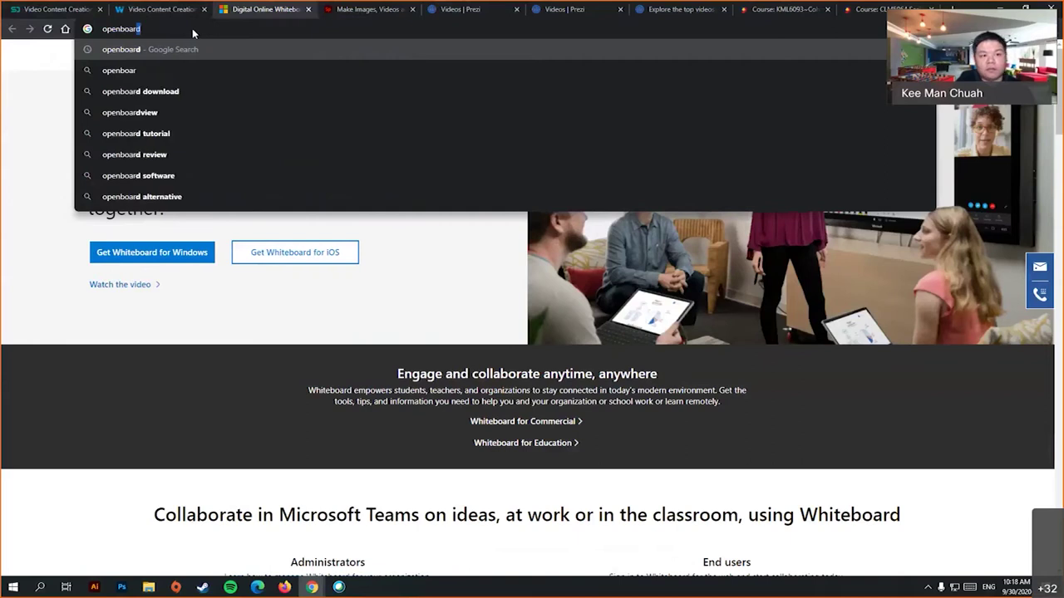
key(Return)
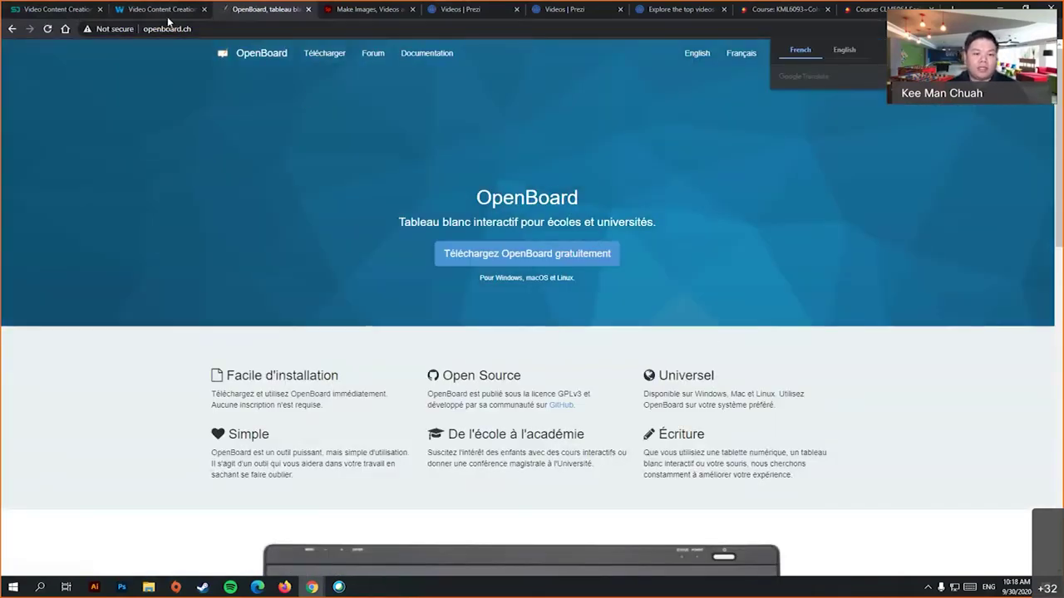
- Check the OpenBoard entry in the Wakelet collection and look through the OpenBoard homepage's features and tablet preview
click(160, 9)
scroll(514, 309, up, 1)
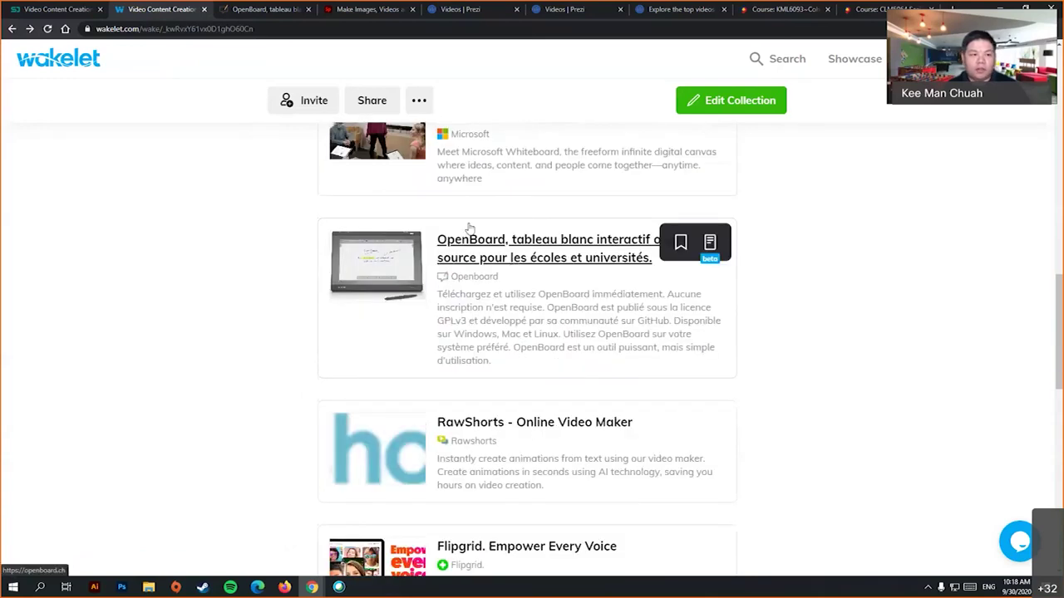
click(249, 10)
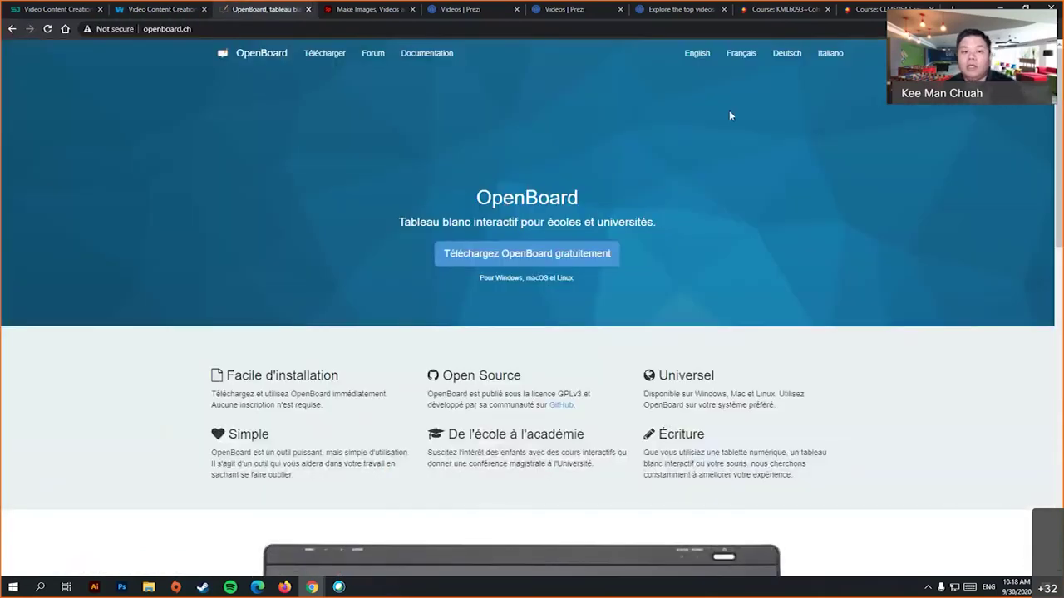
scroll(743, 152, down, 5)
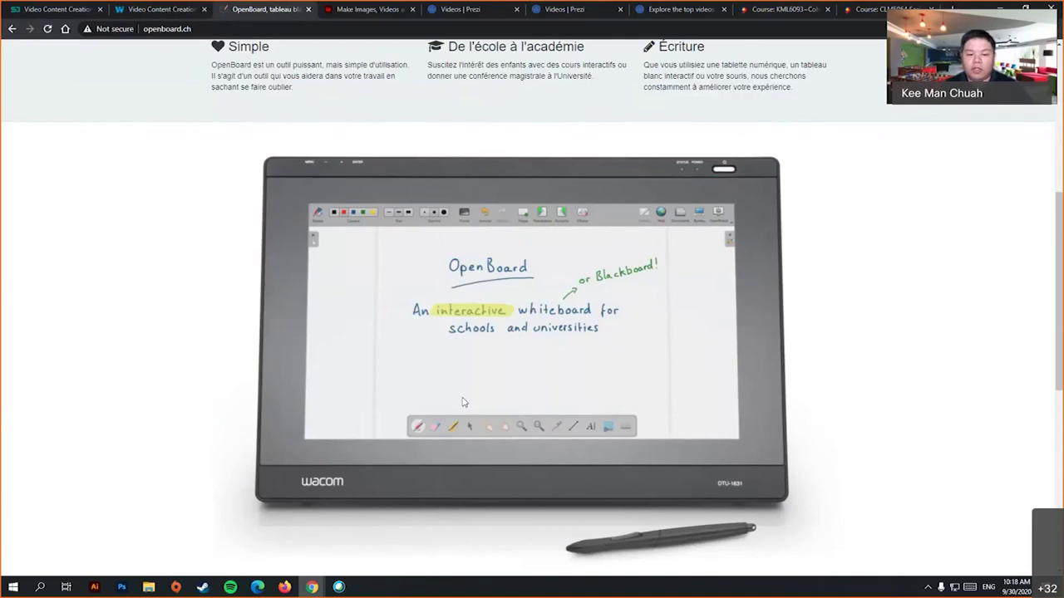
scroll(648, 323, down, 2)
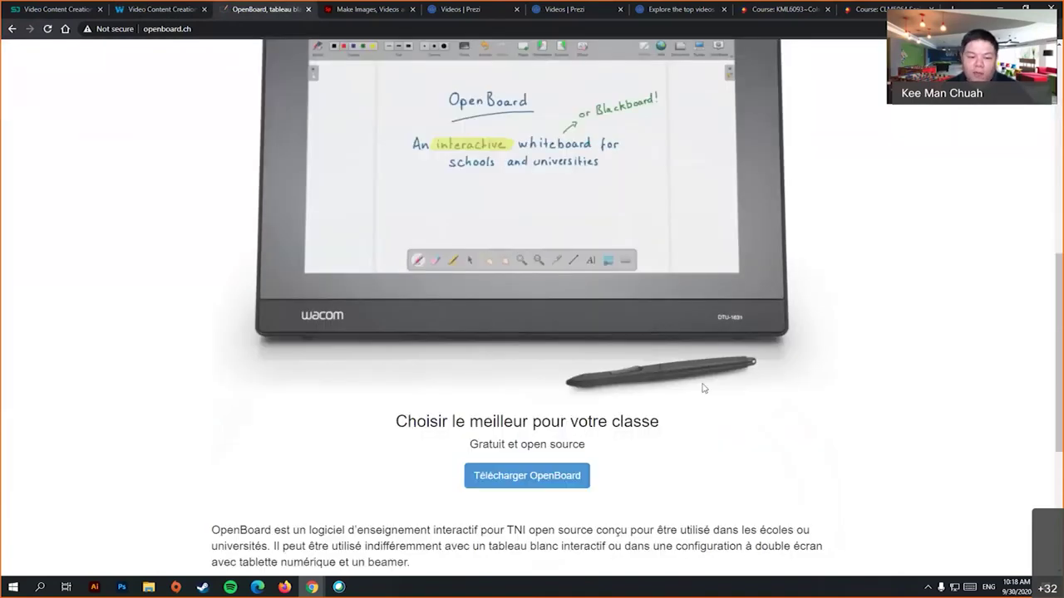
scroll(724, 400, down, 2)
scroll(723, 397, up, 2)
scroll(723, 396, up, 3)
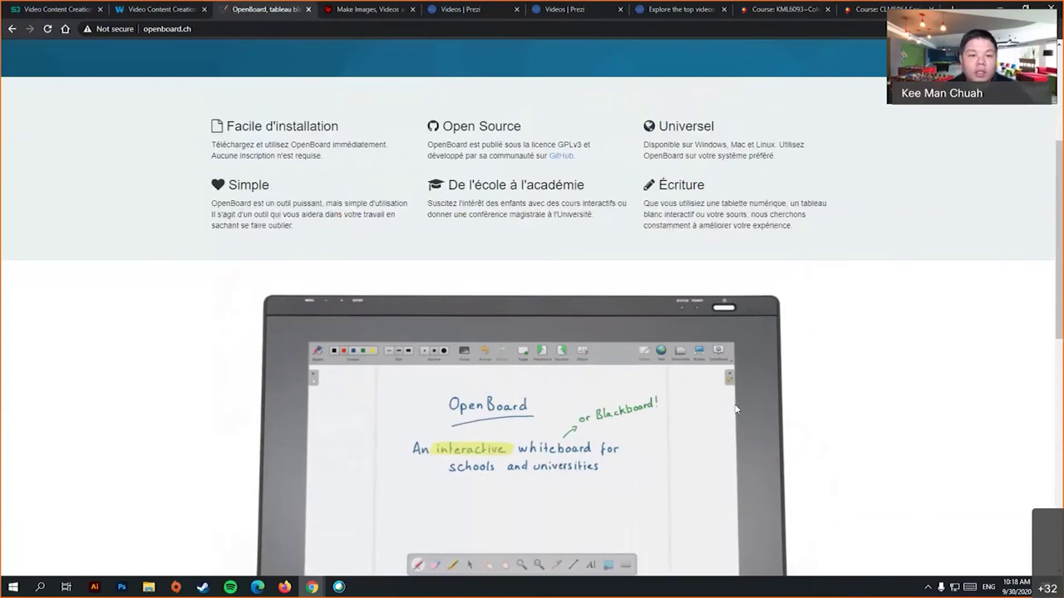
scroll(723, 401, up, 3)
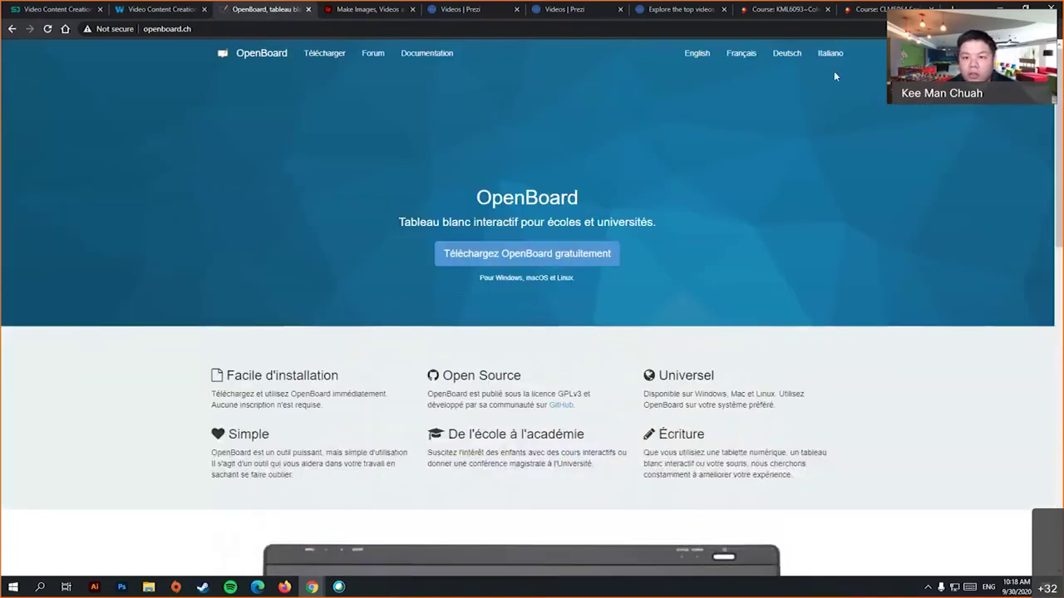
- Change the OpenBoard site to English, download the Windows version, and return to the site's homepage
click(698, 56)
click(535, 252)
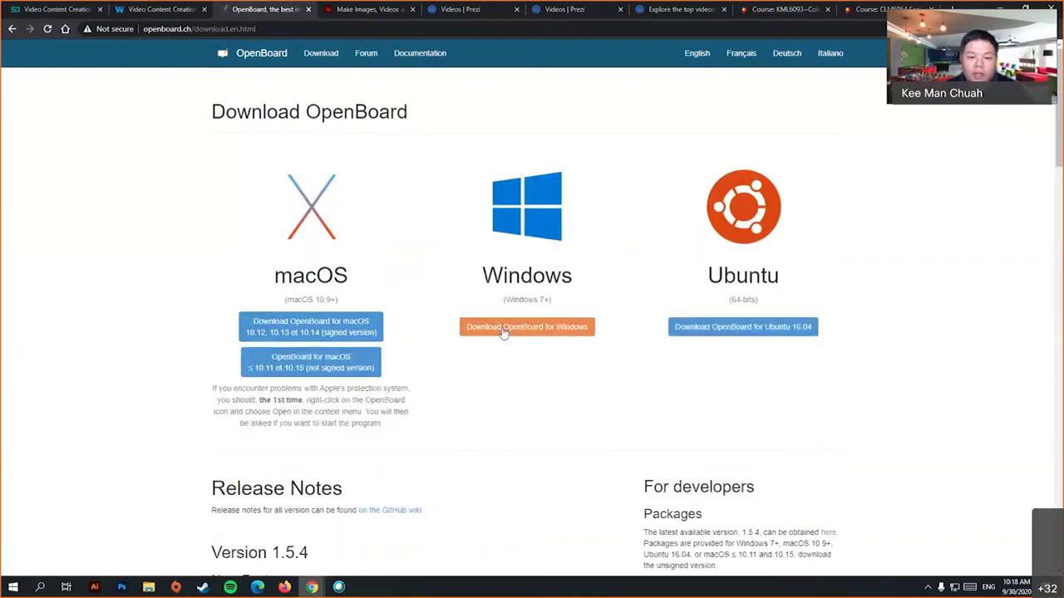
click(558, 330)
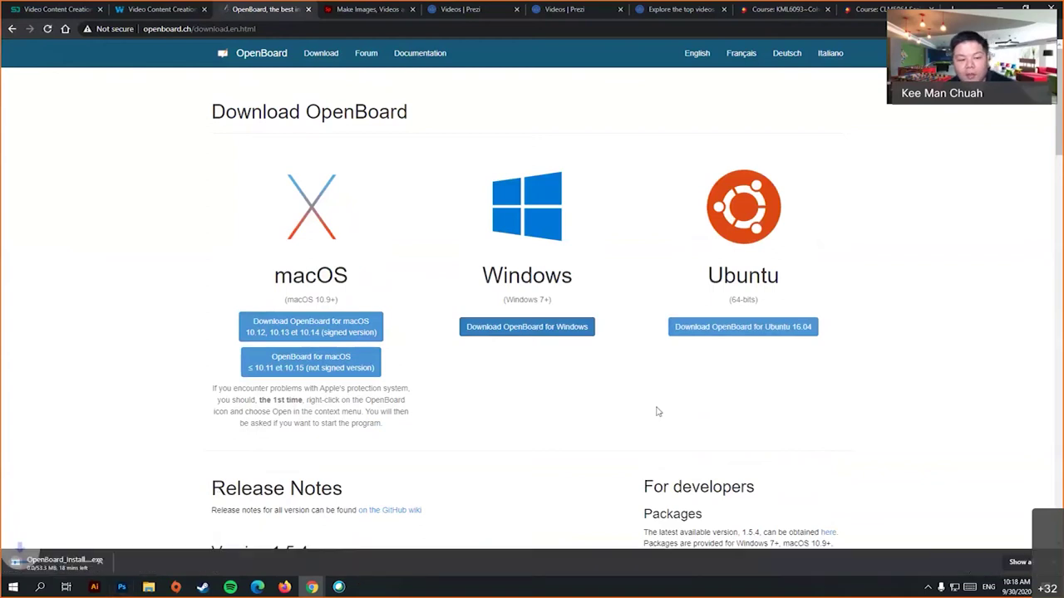
scroll(648, 408, down, 4)
scroll(647, 408, down, 3)
scroll(482, 307, up, 7)
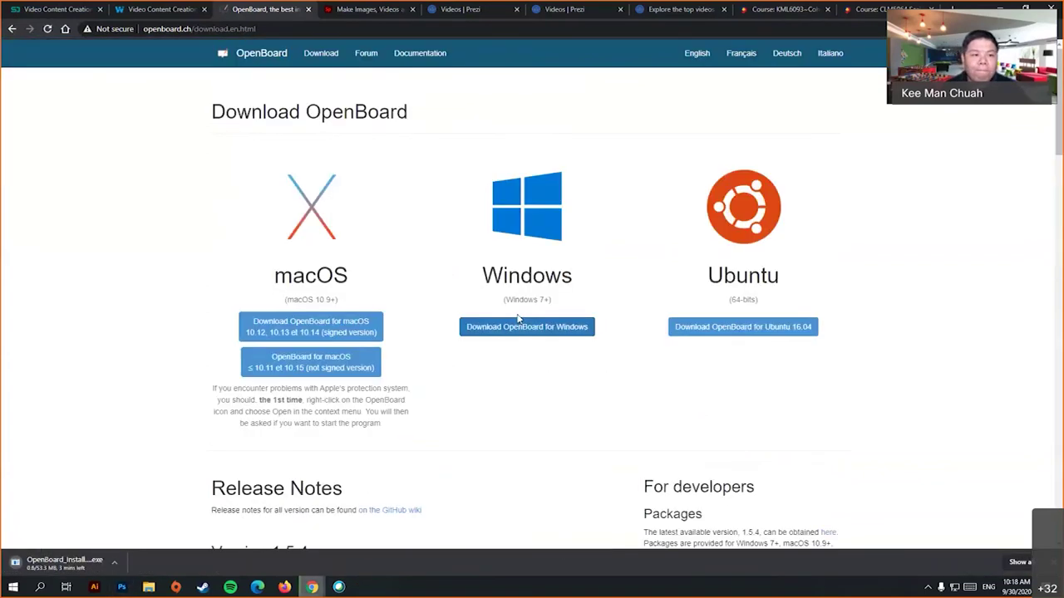
click(269, 58)
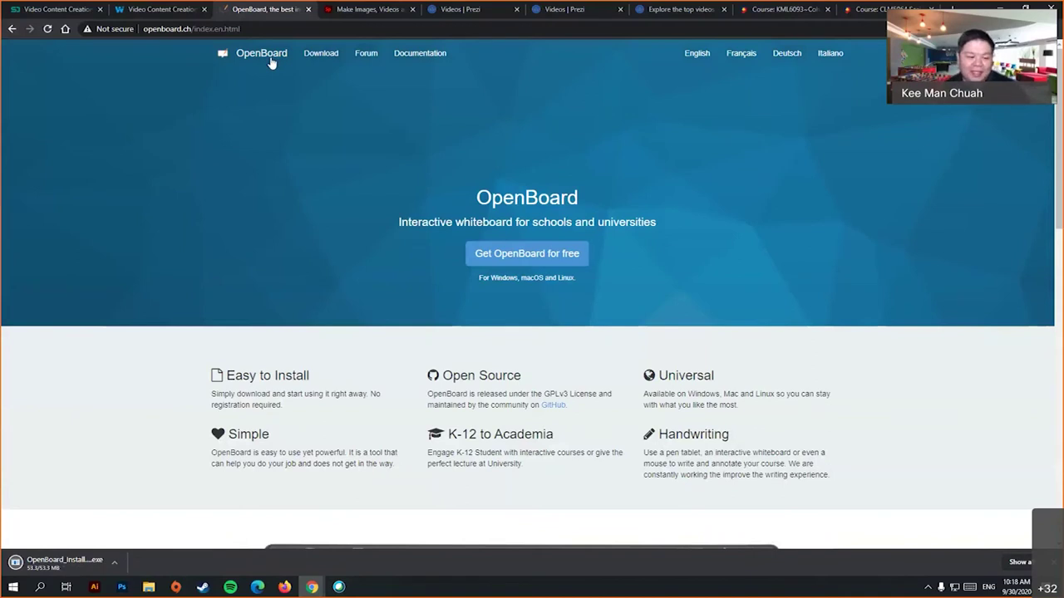
- Run the downloaded OpenBoard installer in English and install it without additional shortcuts
click(92, 561)
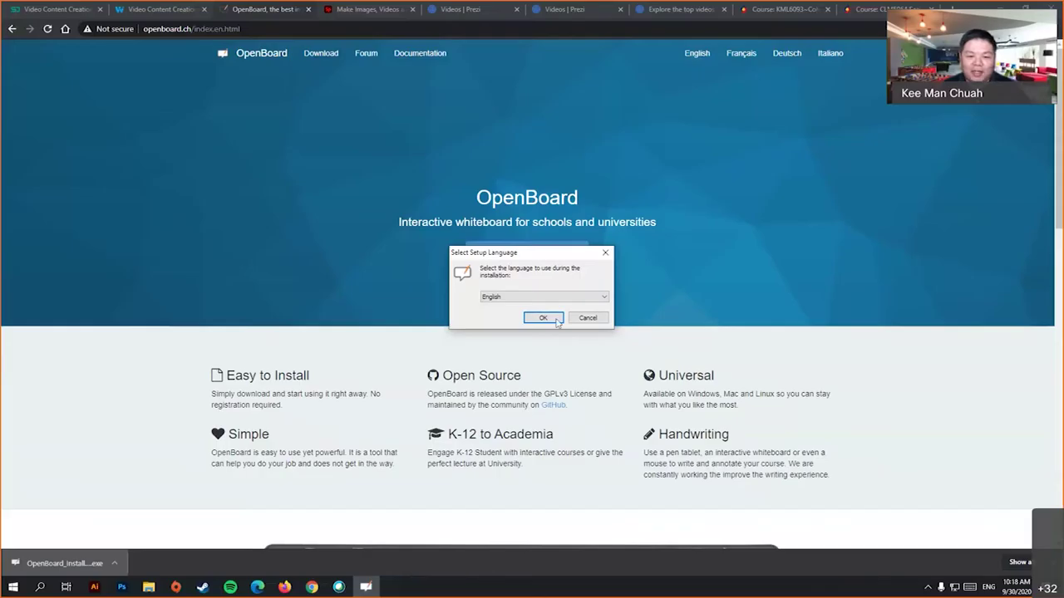
click(555, 319)
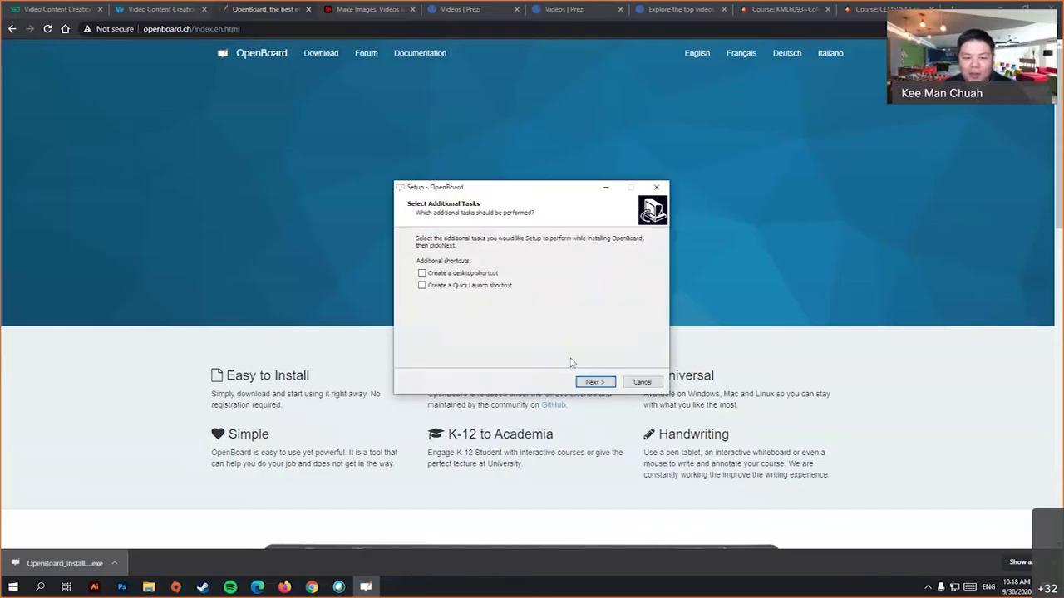
click(594, 381)
click(592, 383)
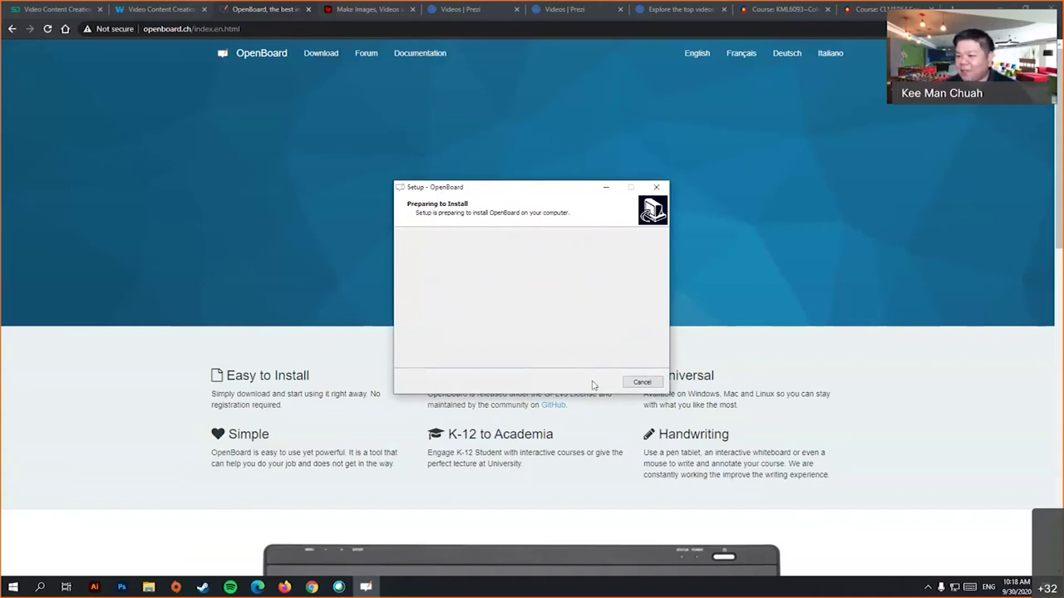
- Switch to the newly installed OpenBoard and bring up its blank board
click(330, 231)
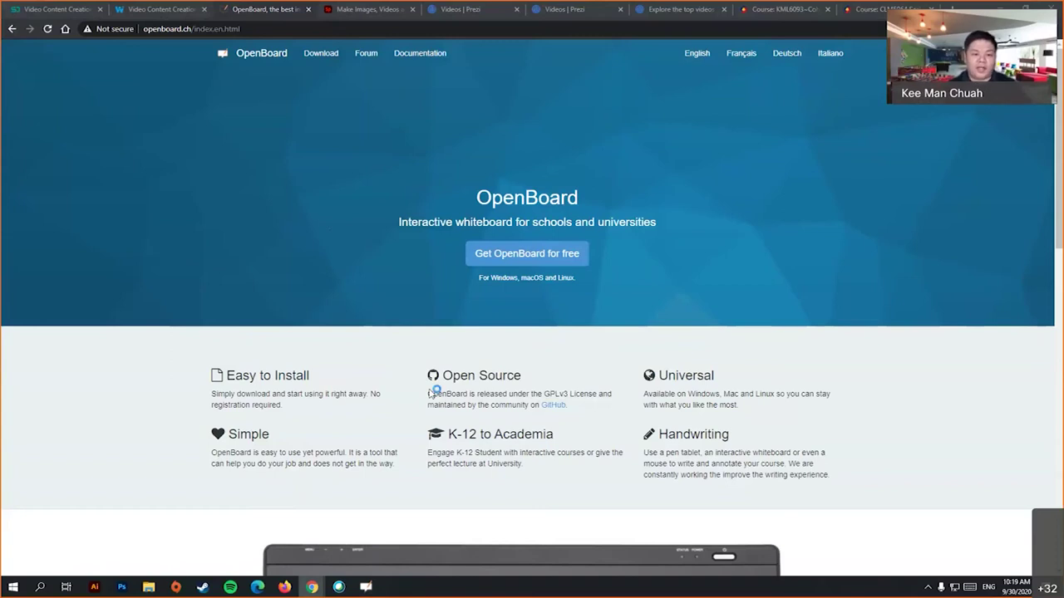
click(365, 590)
click(590, 380)
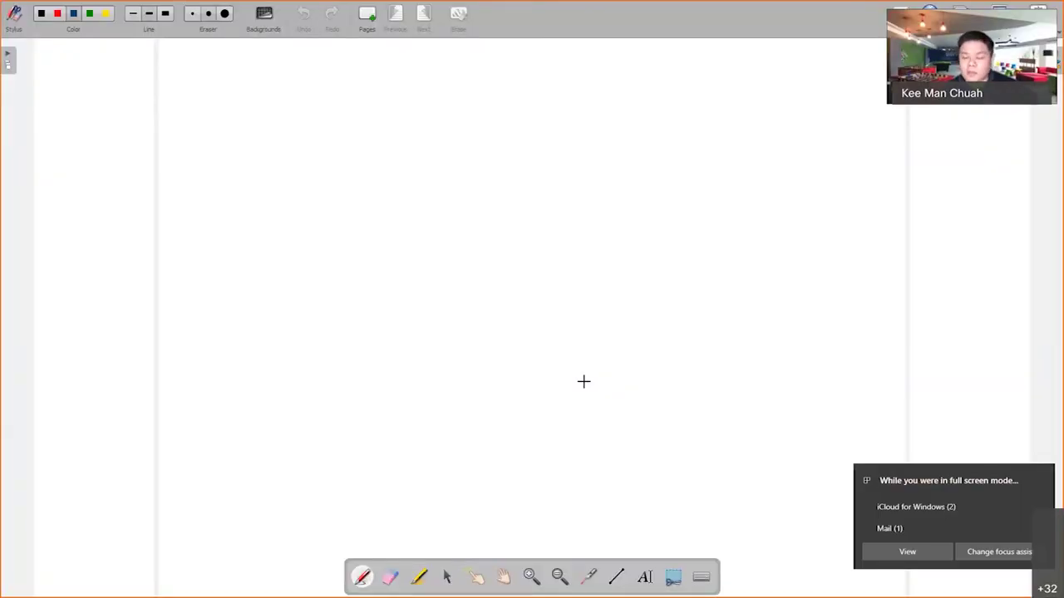
- Dismiss the Windows notification and show OpenBoard's Podcast recording controls beside the drawing tools
click(1043, 478)
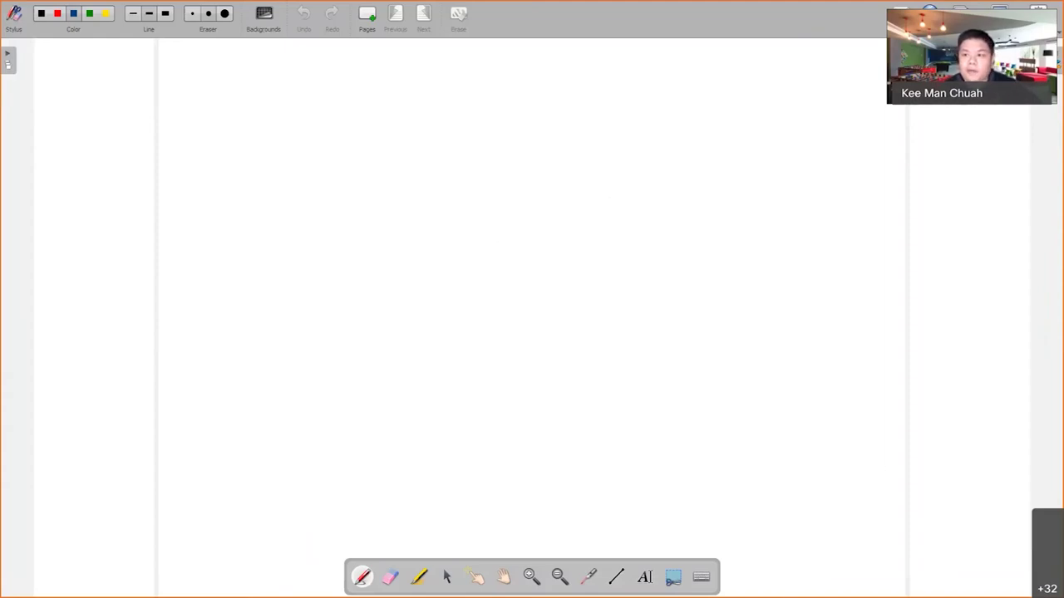
click(1039, 14)
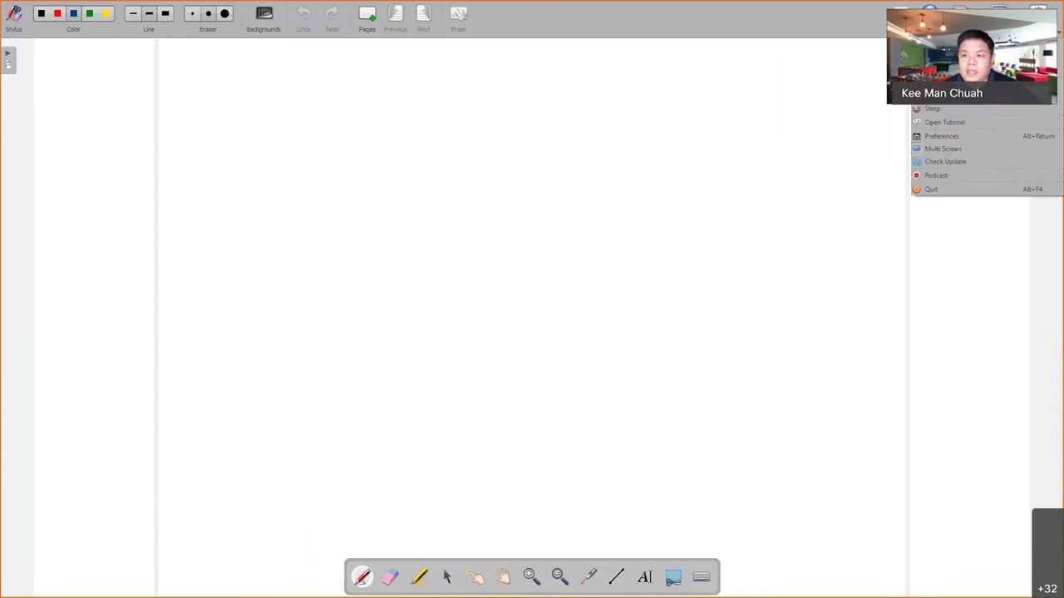
click(949, 176)
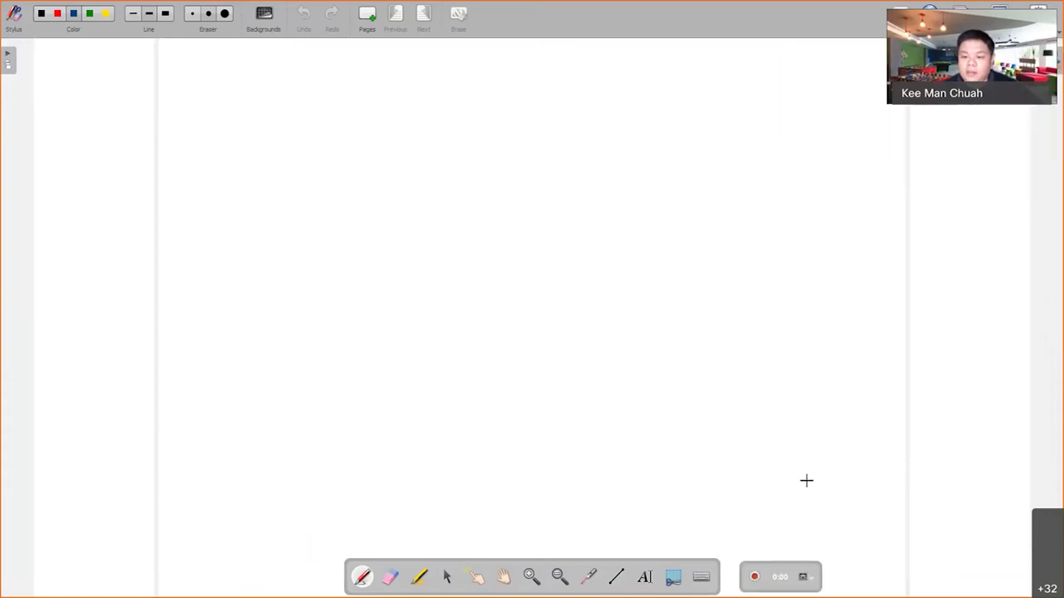
click(1039, 15)
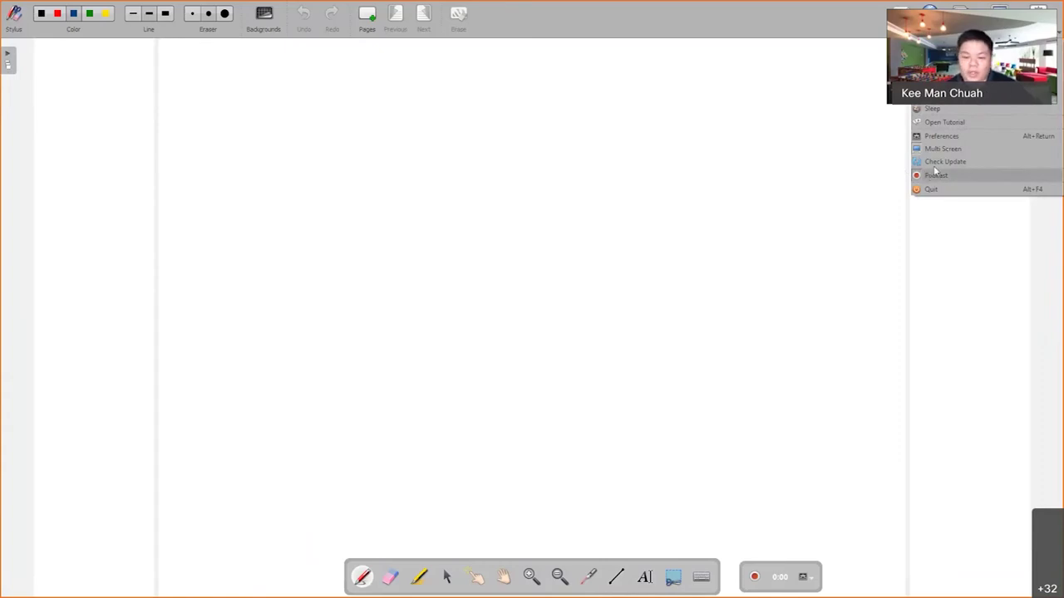
click(775, 573)
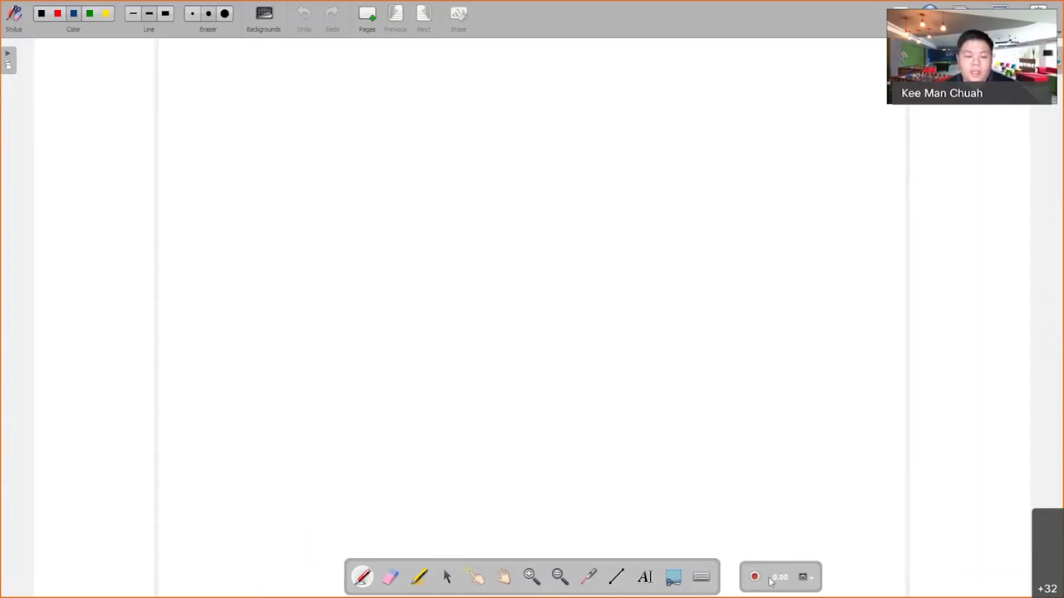
- Try the grid and ruled board backgrounds, settle on the plain black one, and close the background choices
click(259, 26)
click(555, 177)
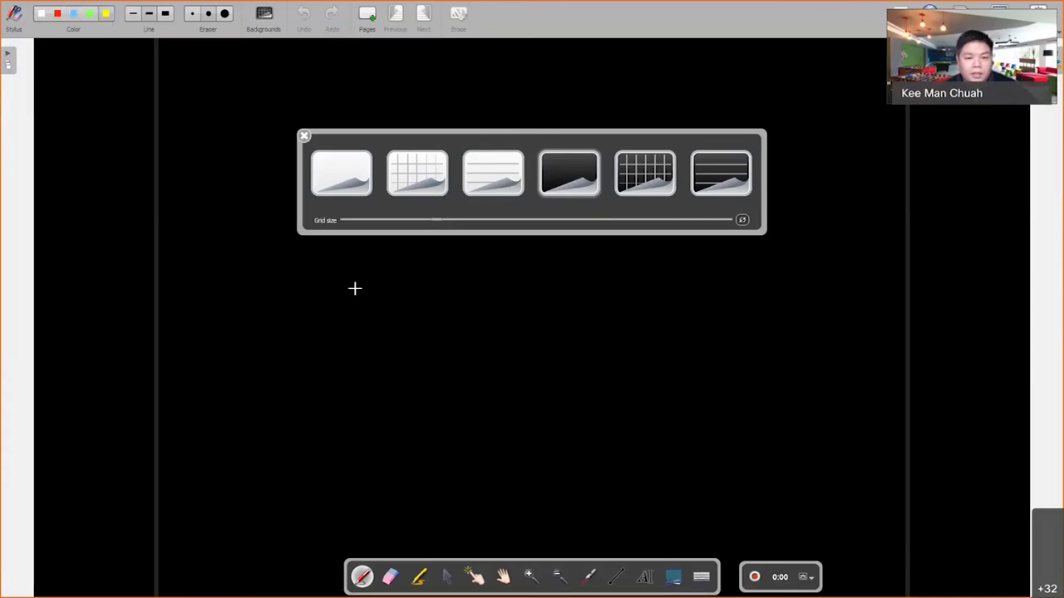
click(432, 188)
click(497, 176)
click(587, 188)
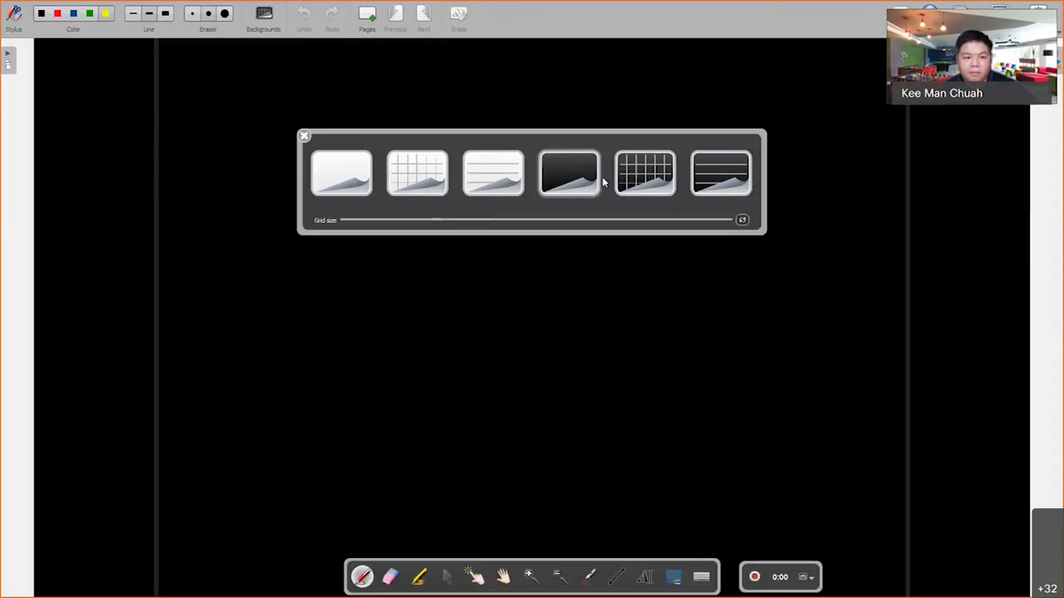
click(304, 136)
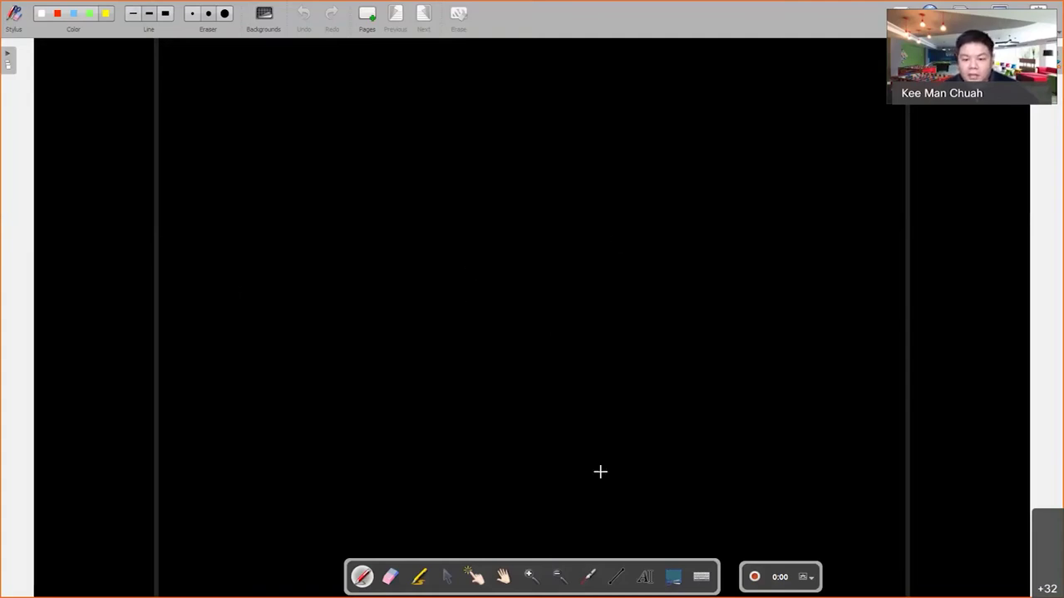
- Start the podcast screen recording and handwrite "1 + 1 = 2" in yellow pen on the black board
click(754, 578)
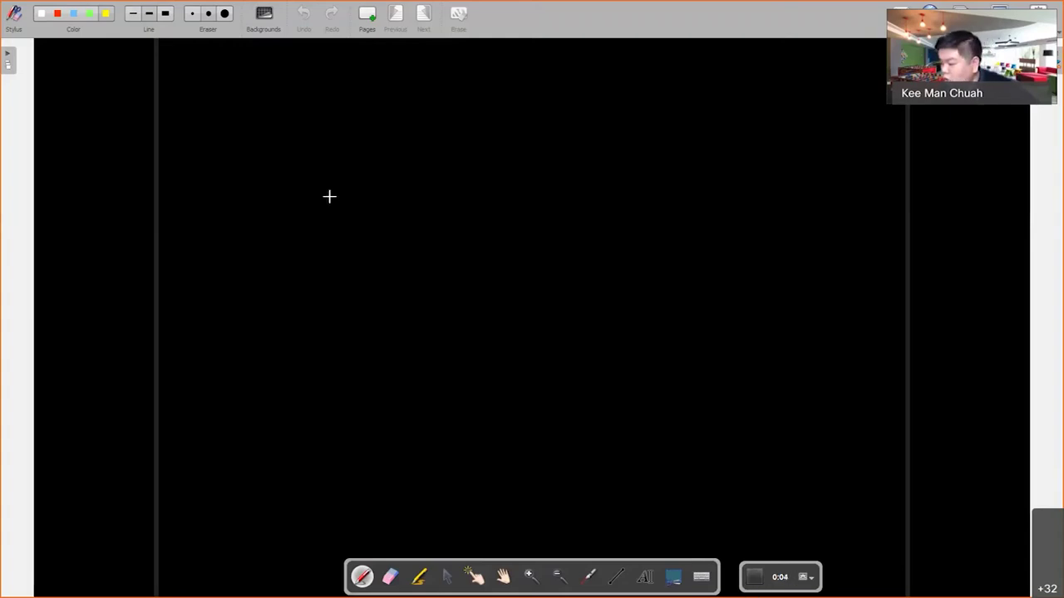
key(e)
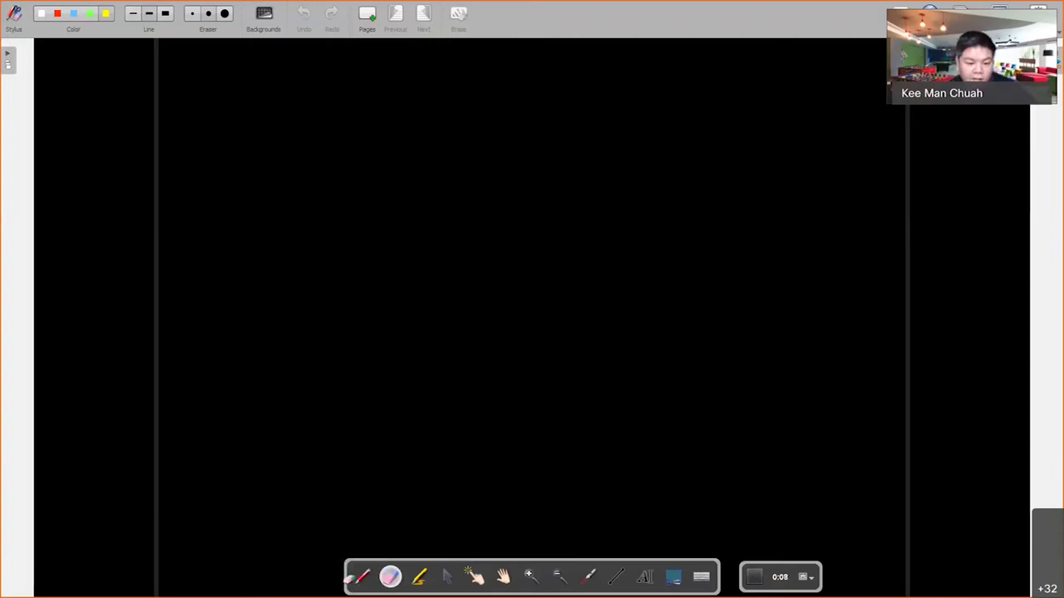
click(363, 576)
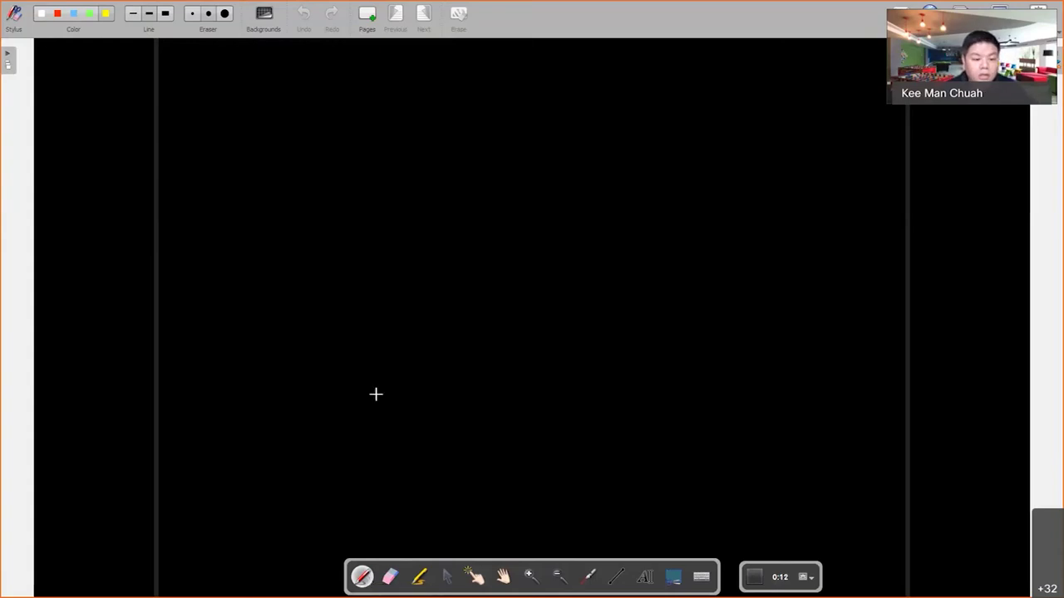
mouse_move(299, 231)
mouse_down()
mouse_move(304, 183)
mouse_move(326, 229)
mouse_move(346, 208)
mouse_move(373, 256)
mouse_up()
mouse_move(422, 224)
mouse_down()
mouse_move(459, 226)
mouse_move(474, 245)
mouse_move(532, 268)
mouse_up()
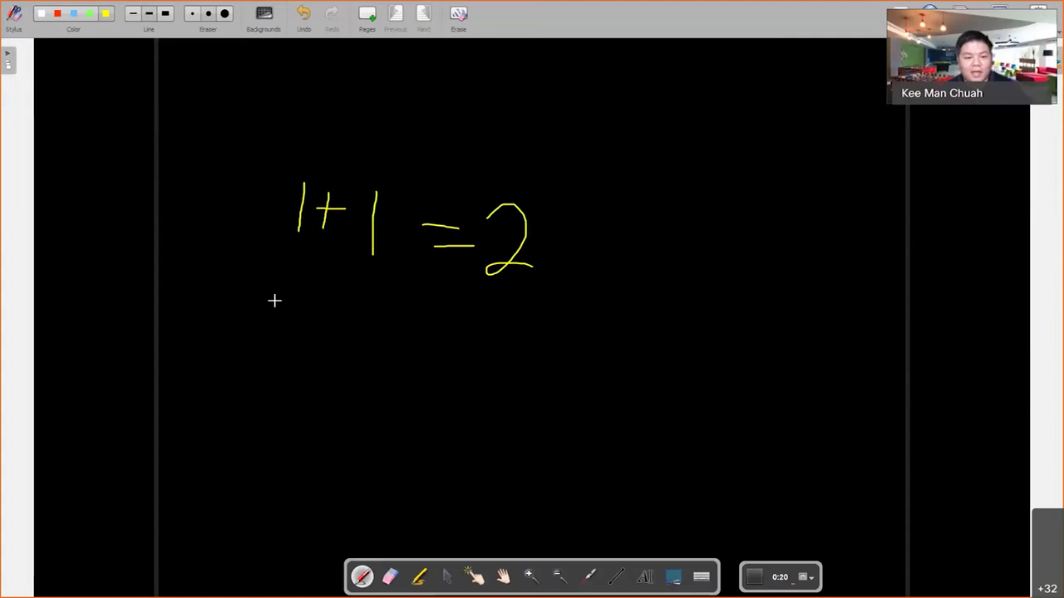
- Draw two diverging lines below the equation and handwrite "Goat" under the left one
drag(414, 295, 287, 455)
drag(426, 317, 584, 418)
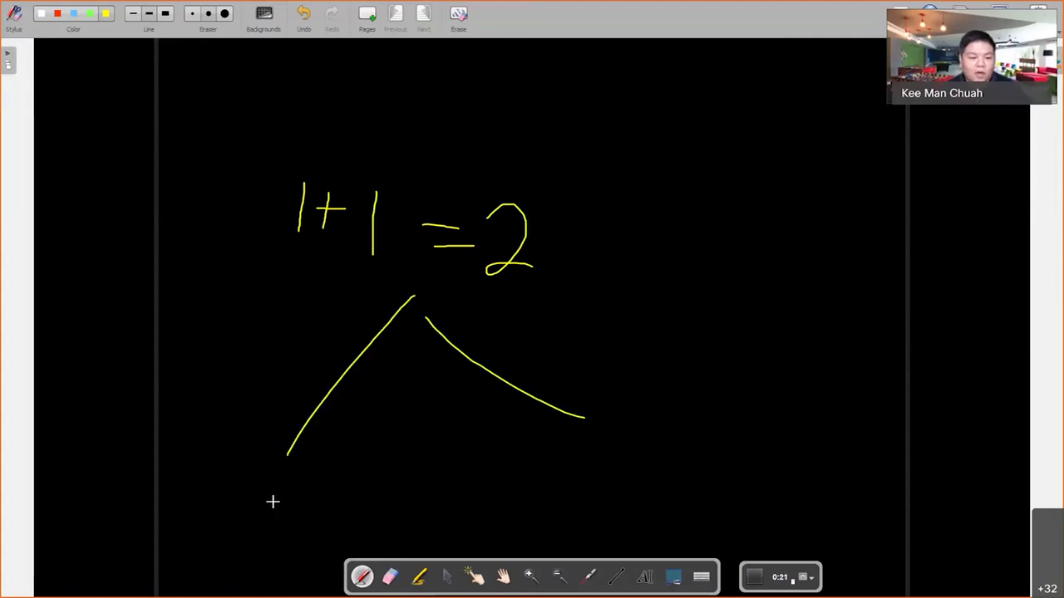
mouse_move(232, 457)
mouse_down()
mouse_move(210, 499)
mouse_move(258, 510)
mouse_up()
mouse_move(242, 489)
mouse_down()
mouse_move(268, 519)
mouse_move(286, 491)
mouse_move(333, 482)
mouse_up()
mouse_move(309, 453)
mouse_down()
mouse_move(324, 514)
mouse_move(341, 521)
mouse_up()
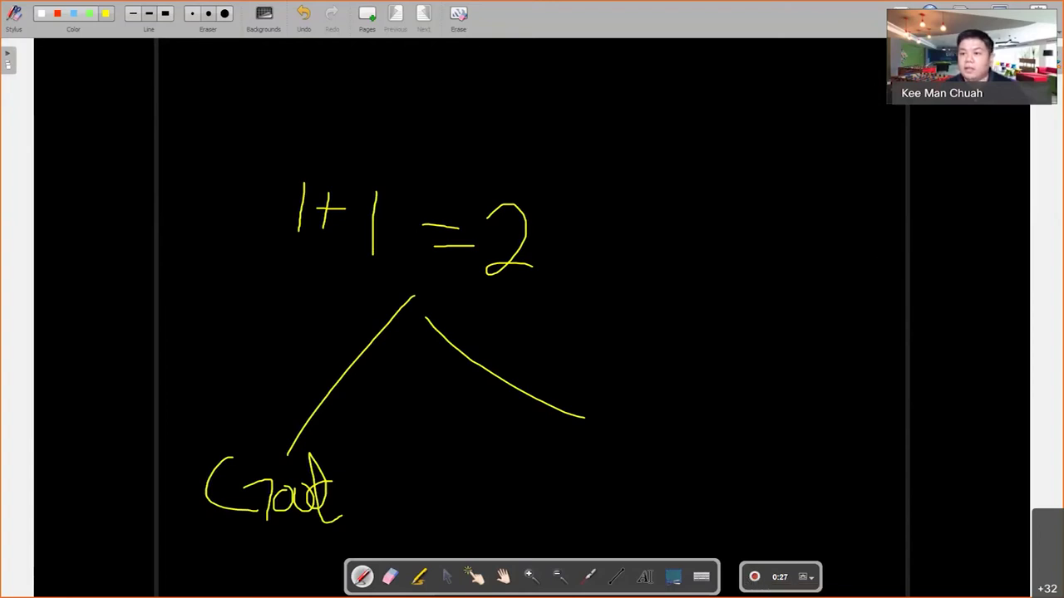
- Show the Windows desktop, shift OpenBoard's floating tools aside, and move the OpenBoard Cast video to the middle of the desktop
key(ctrl+shift+h)
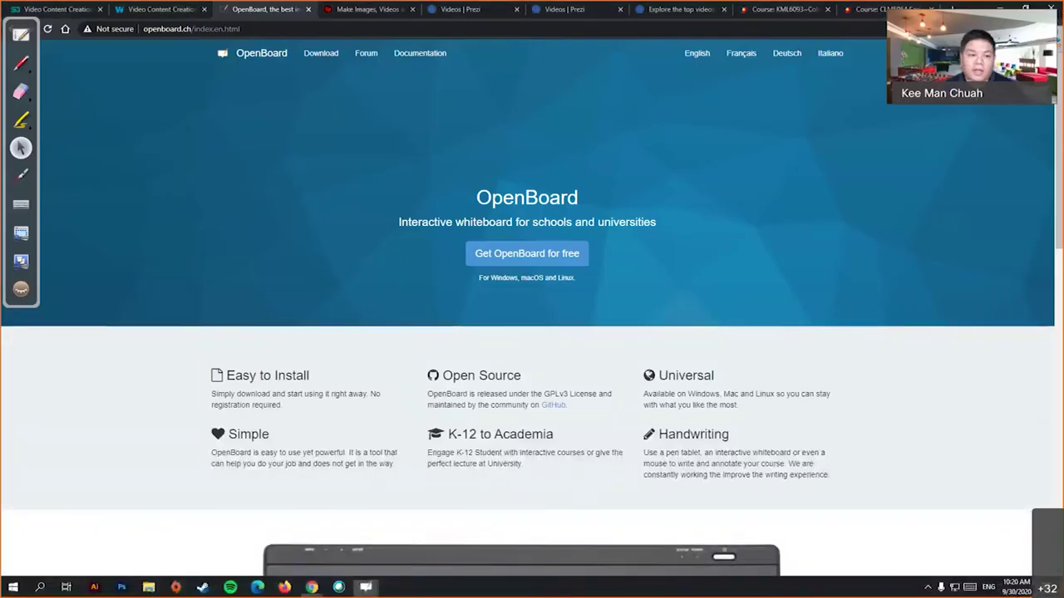
key(super+d)
drag(20, 27, 121, 42)
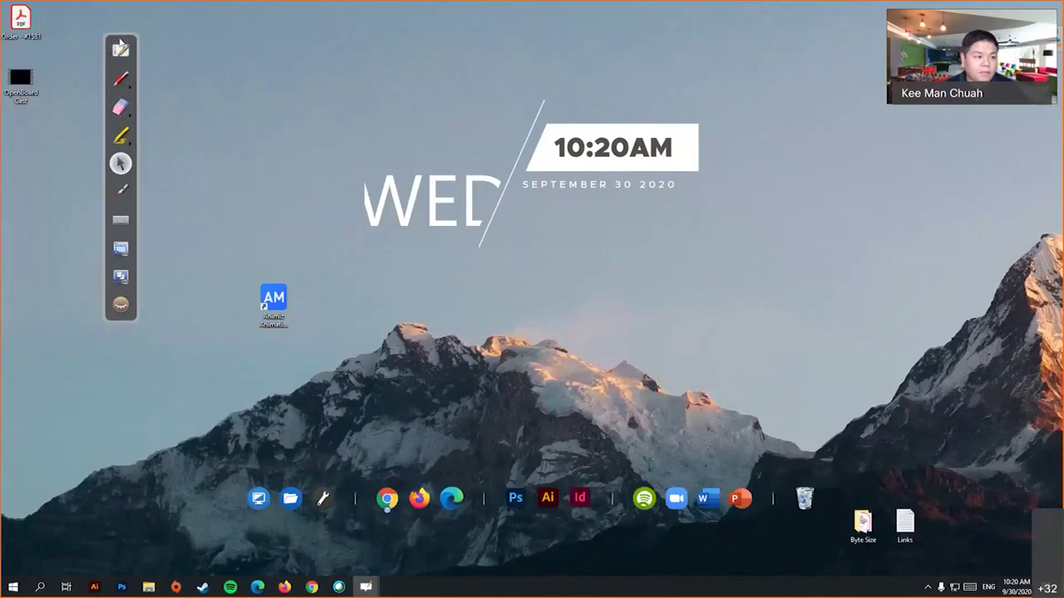
drag(20, 81, 526, 314)
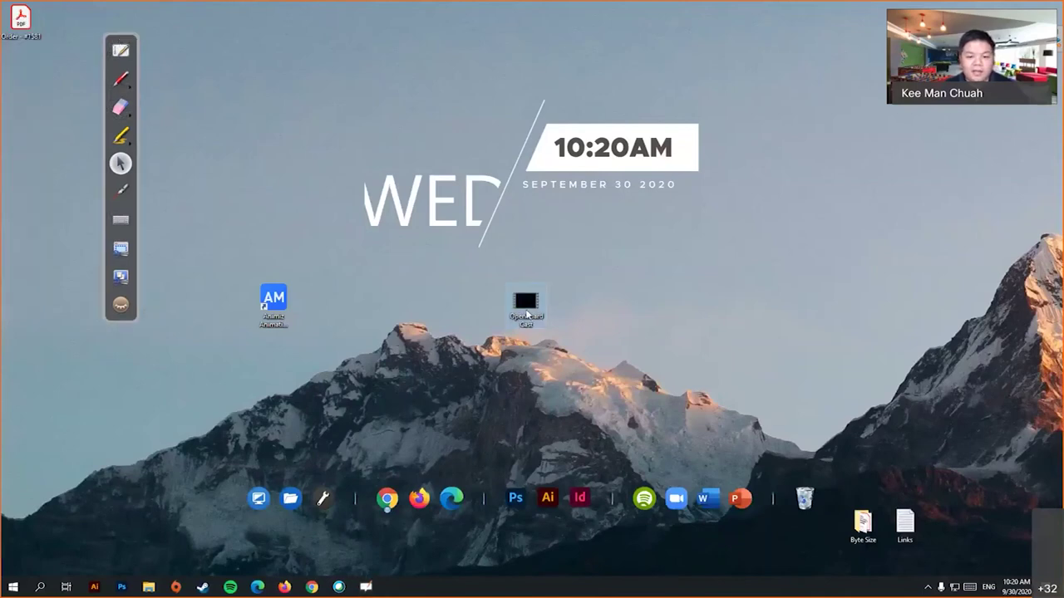
- Play the OpenBoard Cast video at maximum volume, pause it once the branch lines have been drawn, and leave playback
double_click(526, 309)
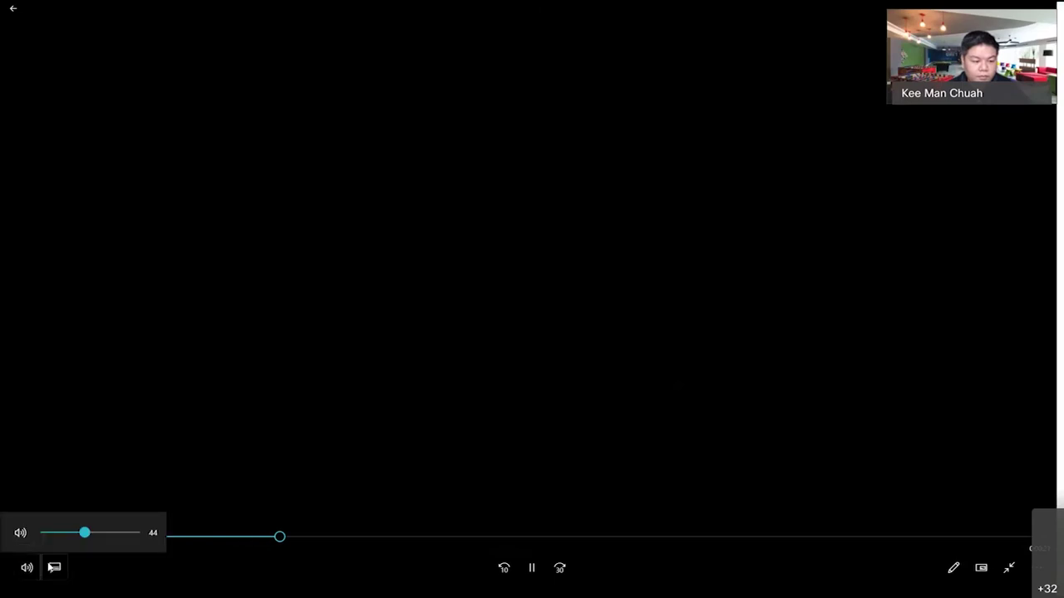
drag(85, 533, 139, 534)
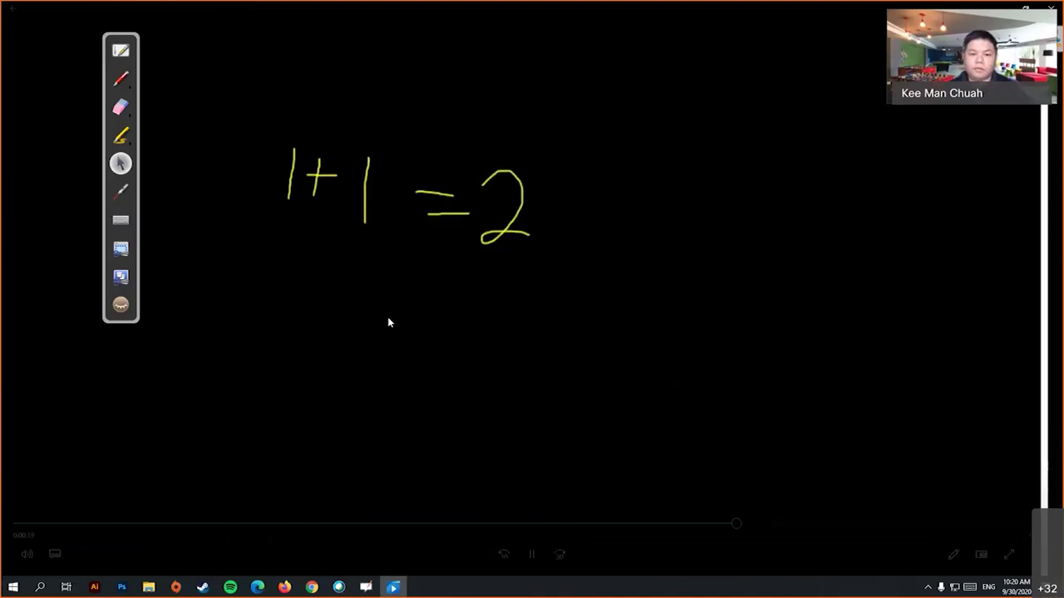
double_click(591, 354)
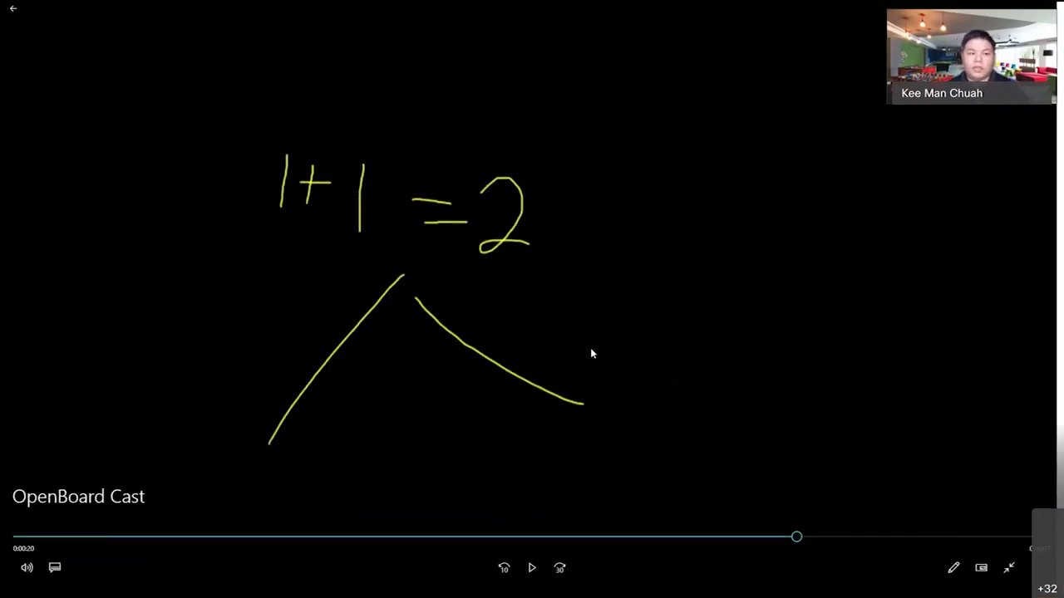
click(10, 10)
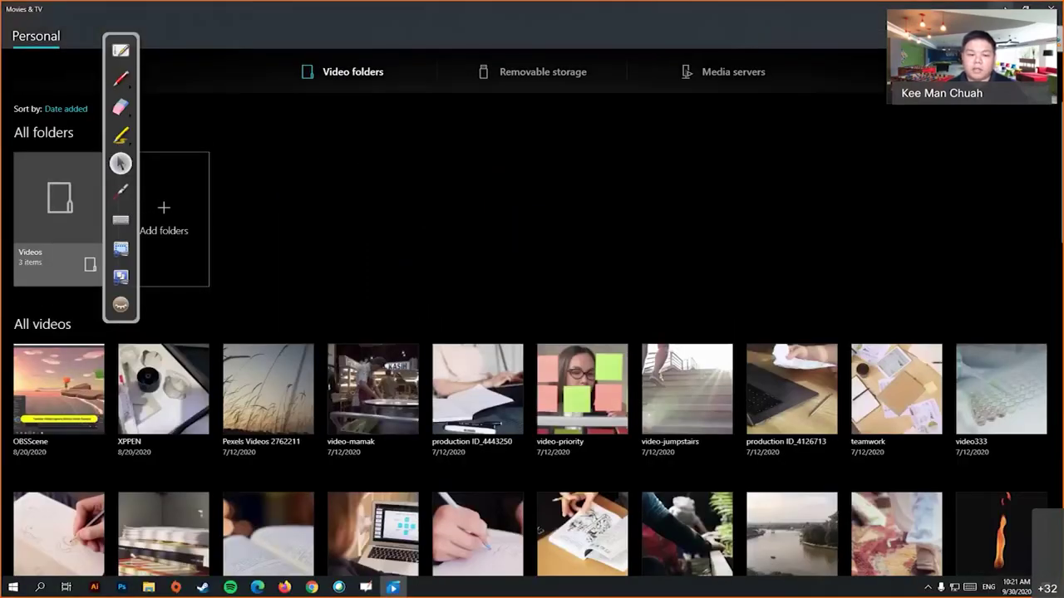
- Return to the OpenBoard board with the equation and make a second screen recording of about three seconds
key(super+d)
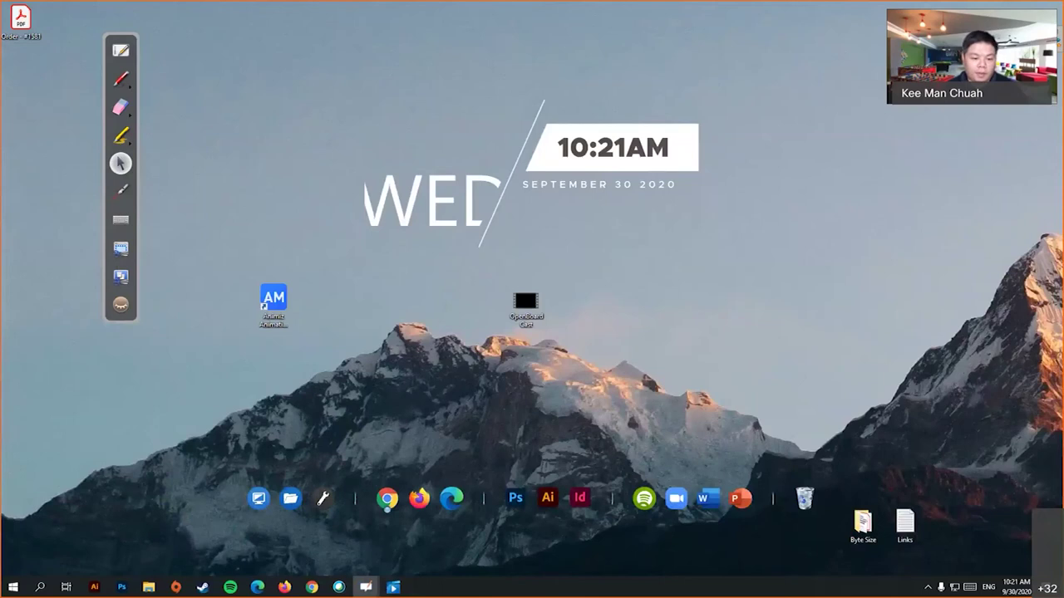
mouse_move(350, 572)
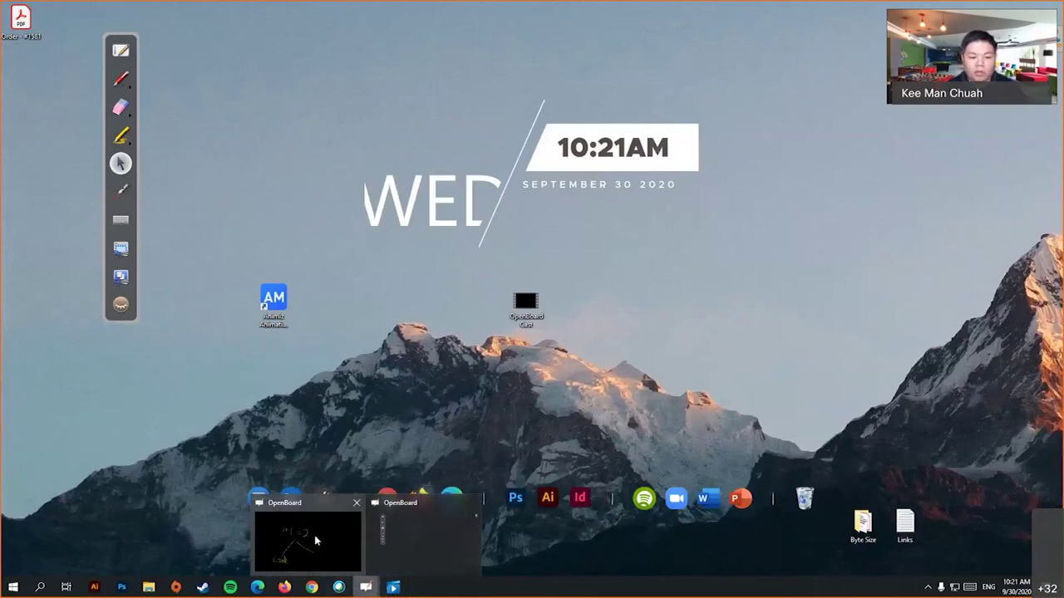
click(121, 50)
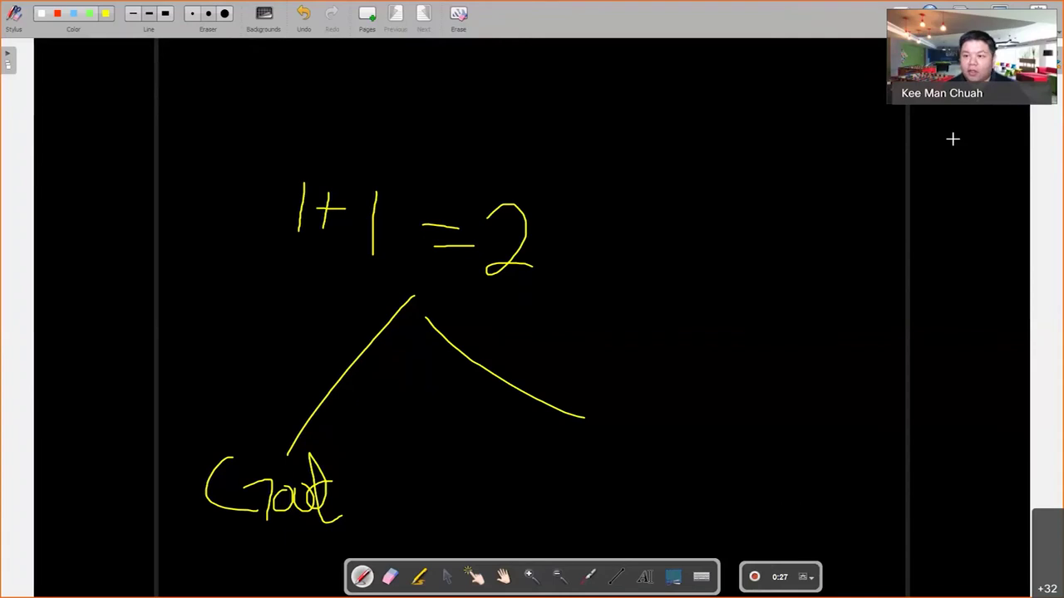
click(760, 584)
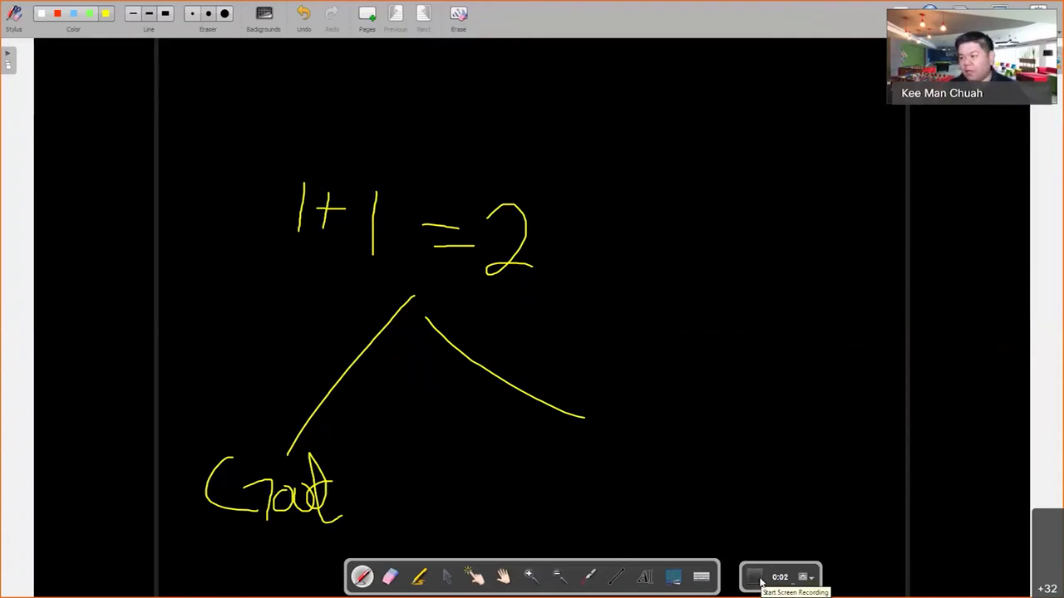
click(760, 583)
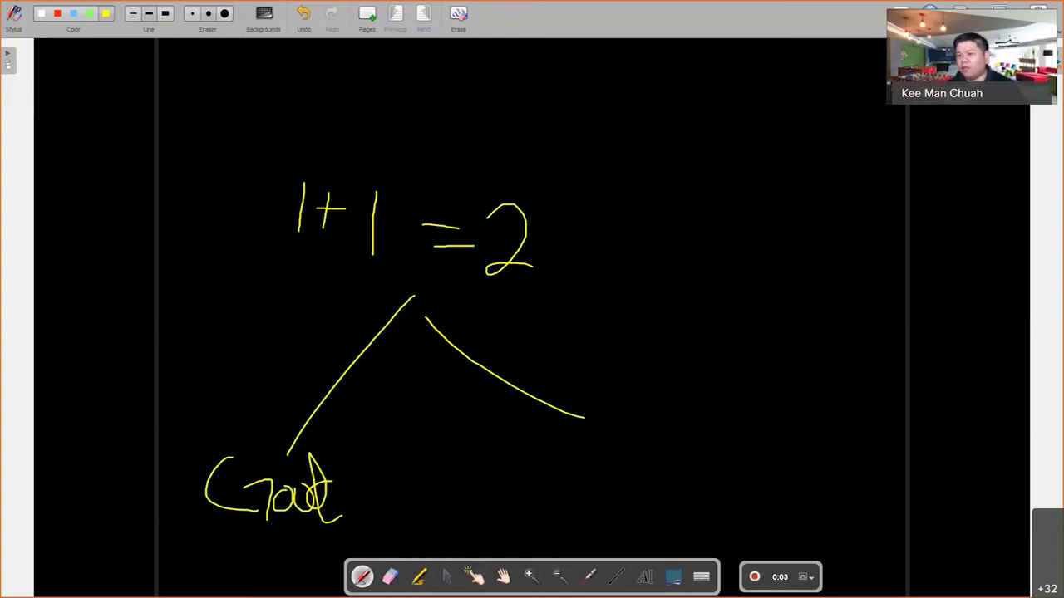
- Show the desktop, close OpenBoard, and switch to Chrome's Wakelet collection of video creation tools
key(ctrl+shift+h)
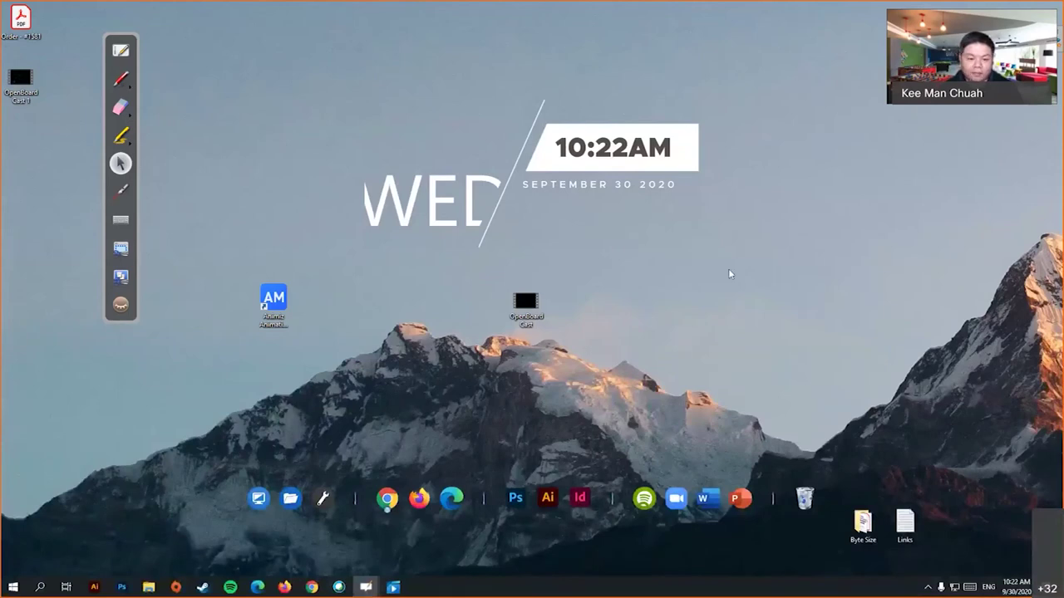
mouse_move(372, 587)
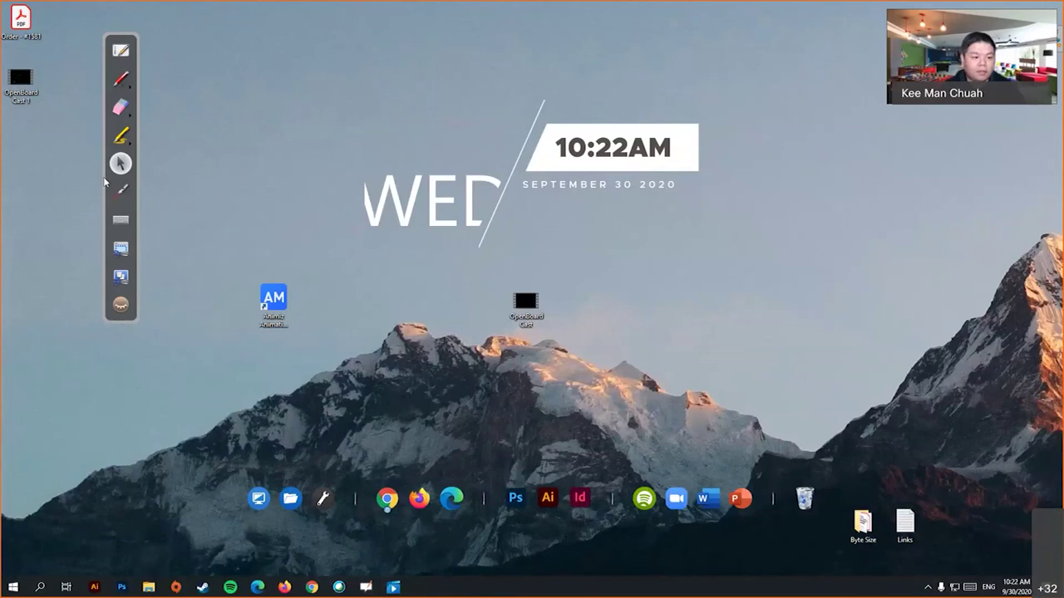
right_click(366, 588)
click(369, 566)
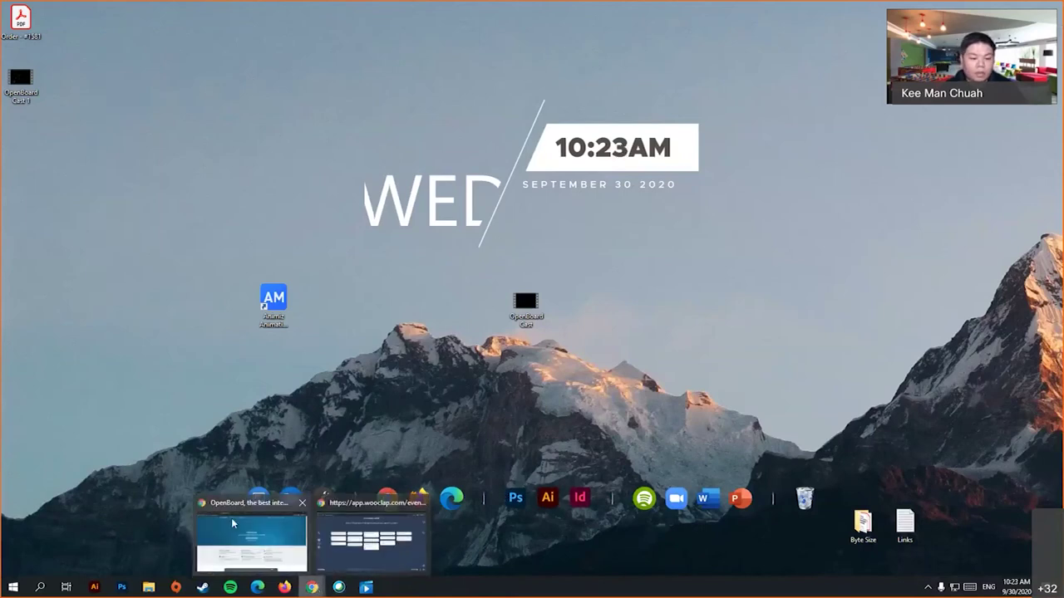
click(252, 541)
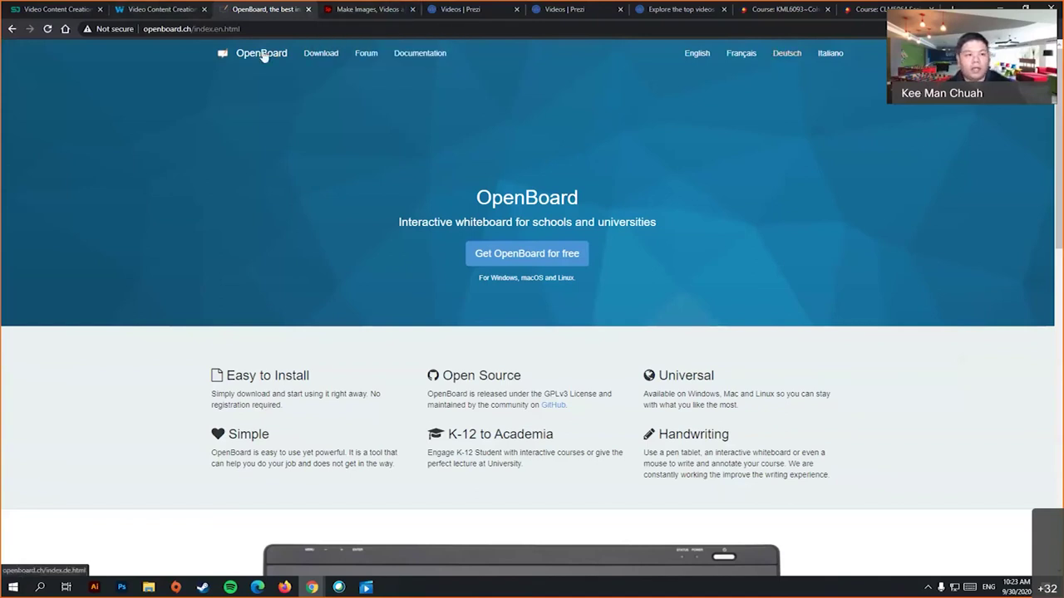
click(145, 9)
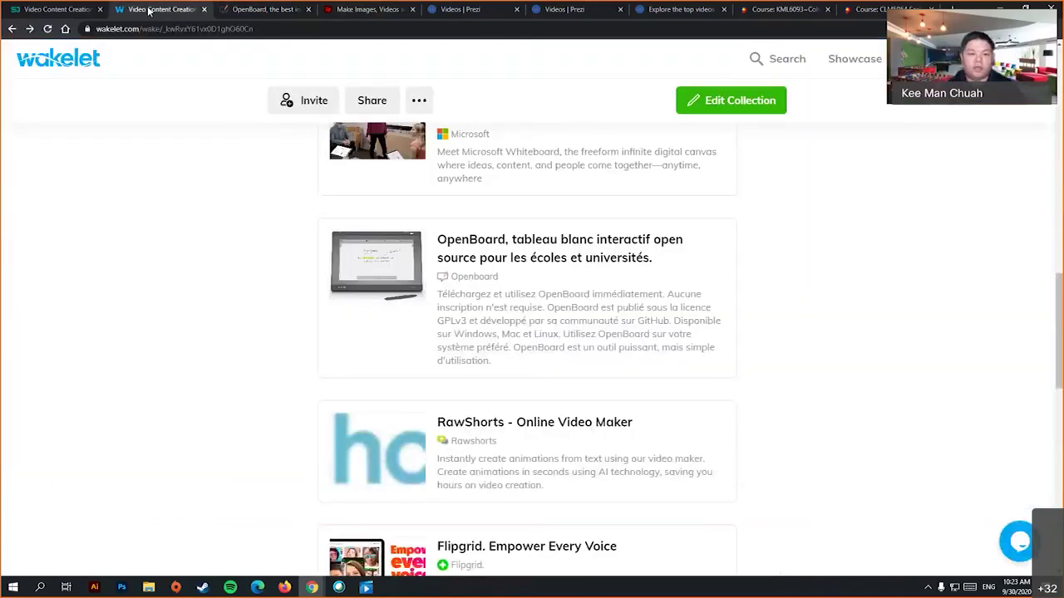
- Search the web for "screencast o matic" from the OpenBoard page and open the Screencast-O-Matic website
click(274, 10)
click(270, 29)
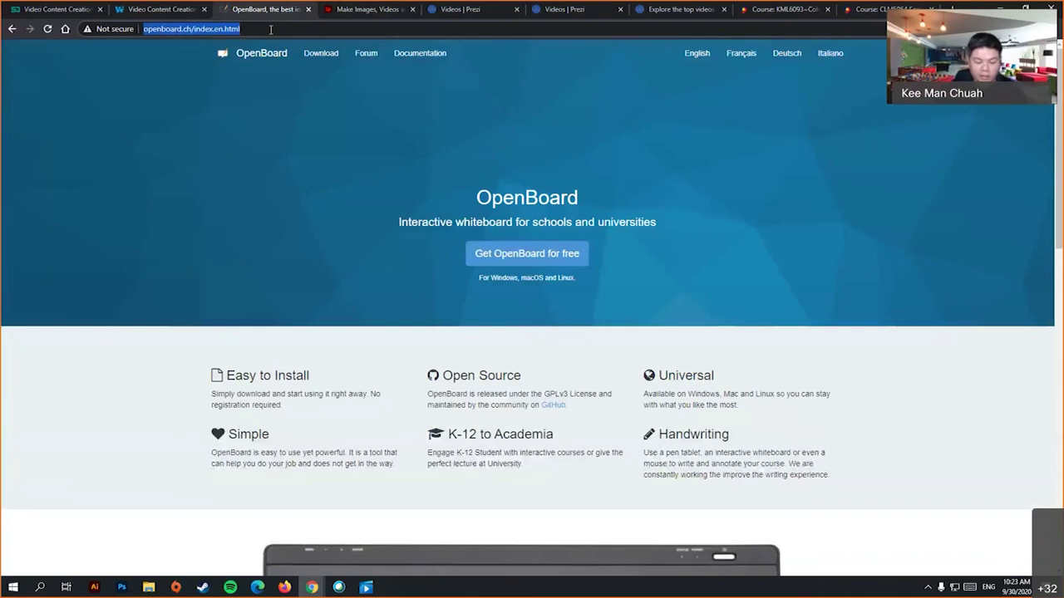
text(screen)
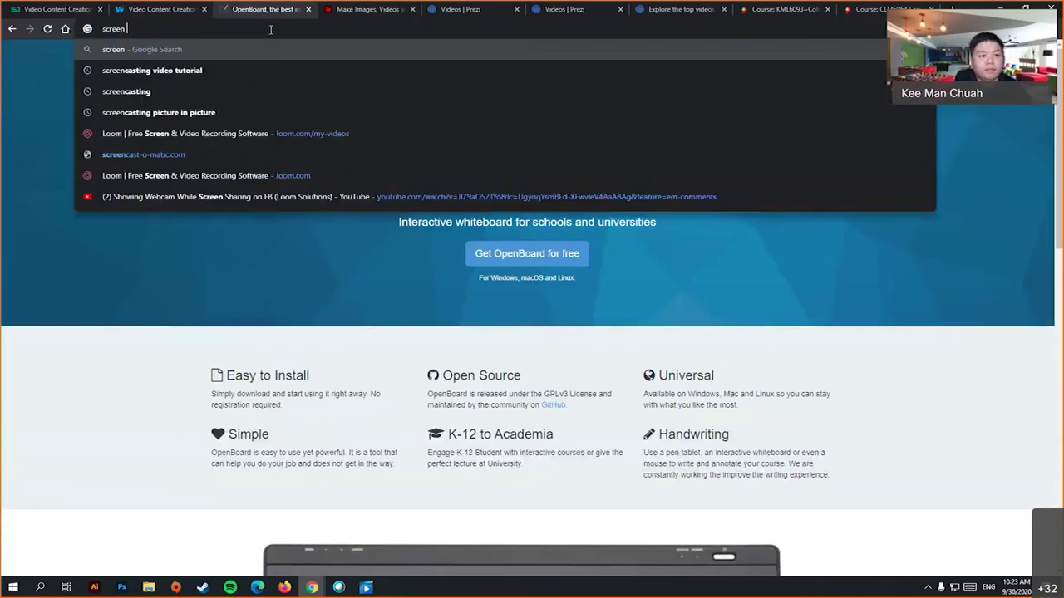
text(cast o matic)
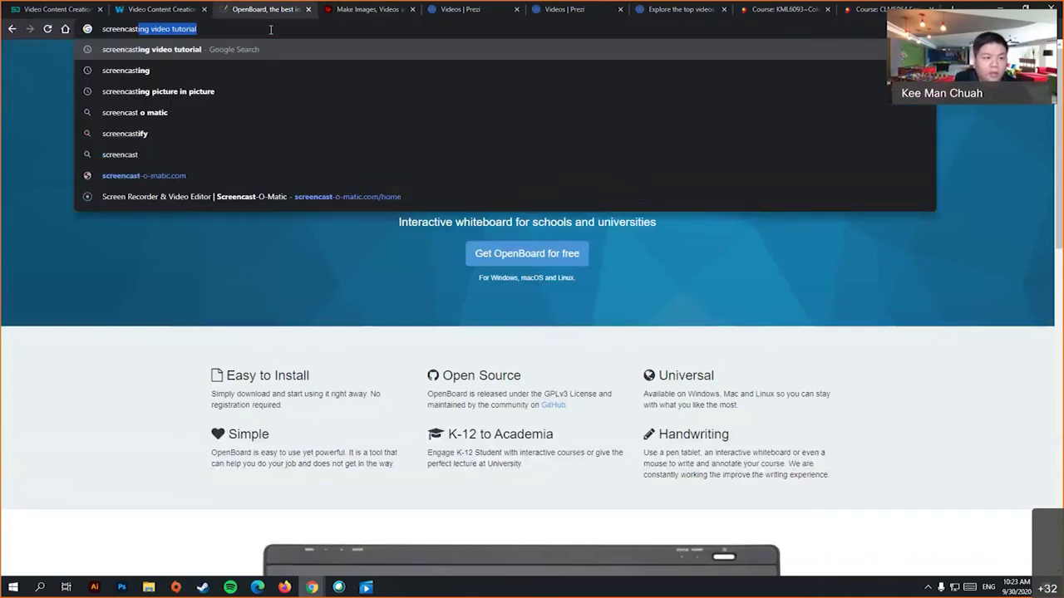
key(Return)
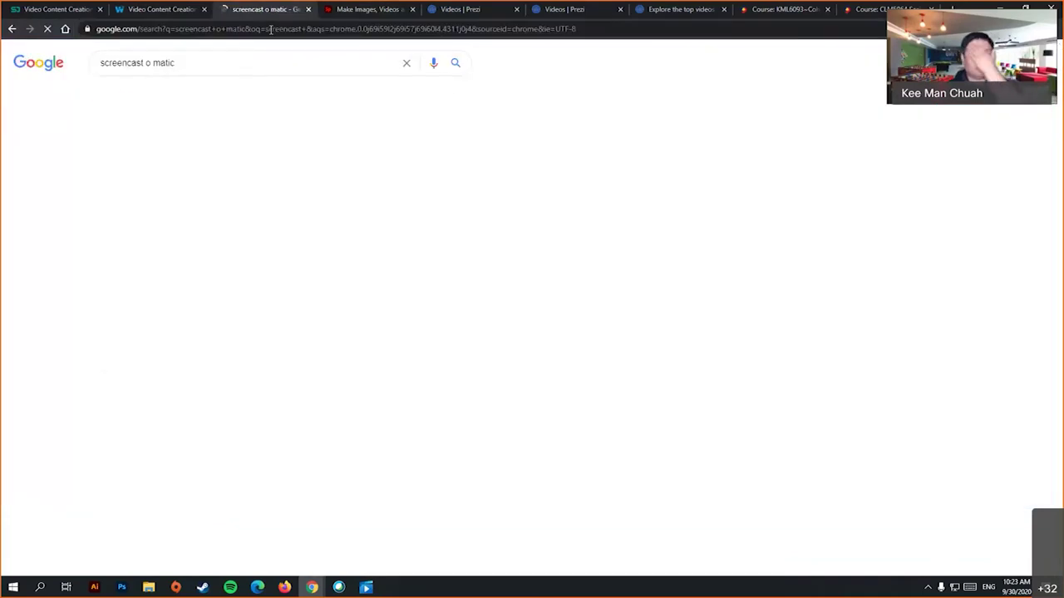
click(347, 155)
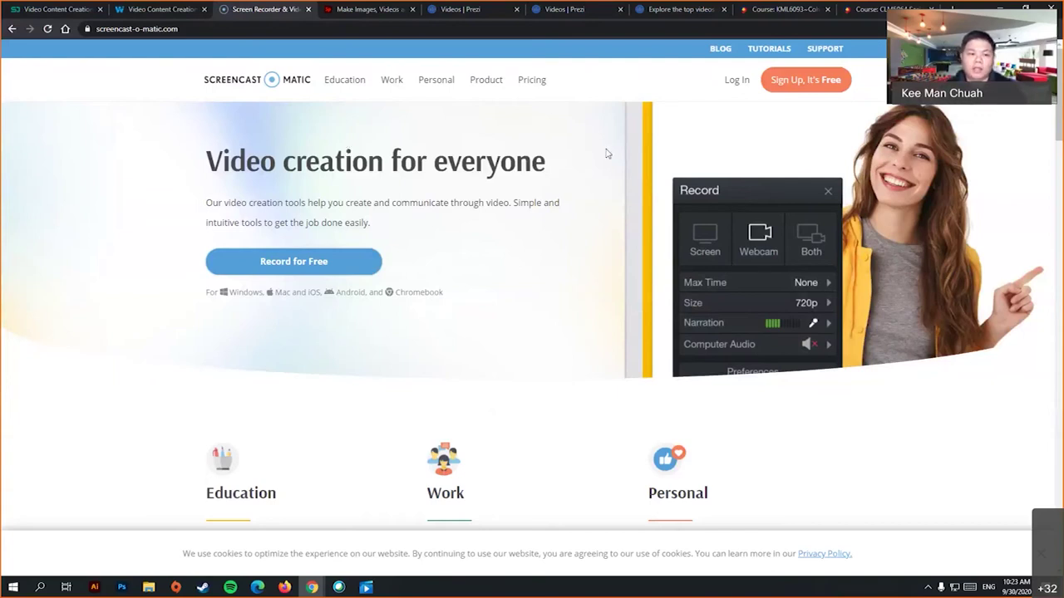
- Open the Screen Recorder page for free recording and examine its free and upgraded screen recording features
click(364, 262)
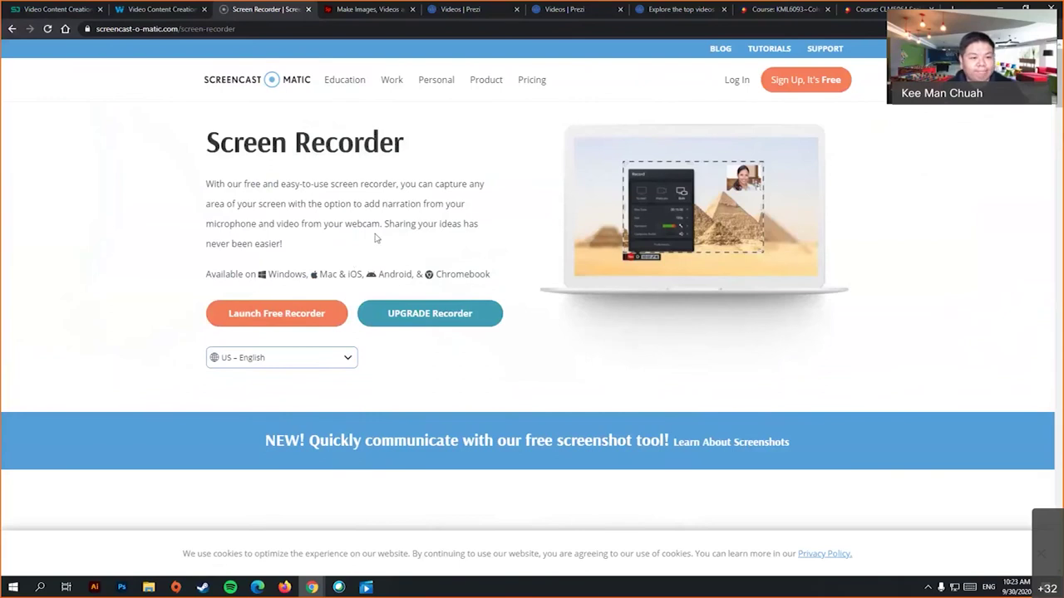
scroll(556, 222, down, 3)
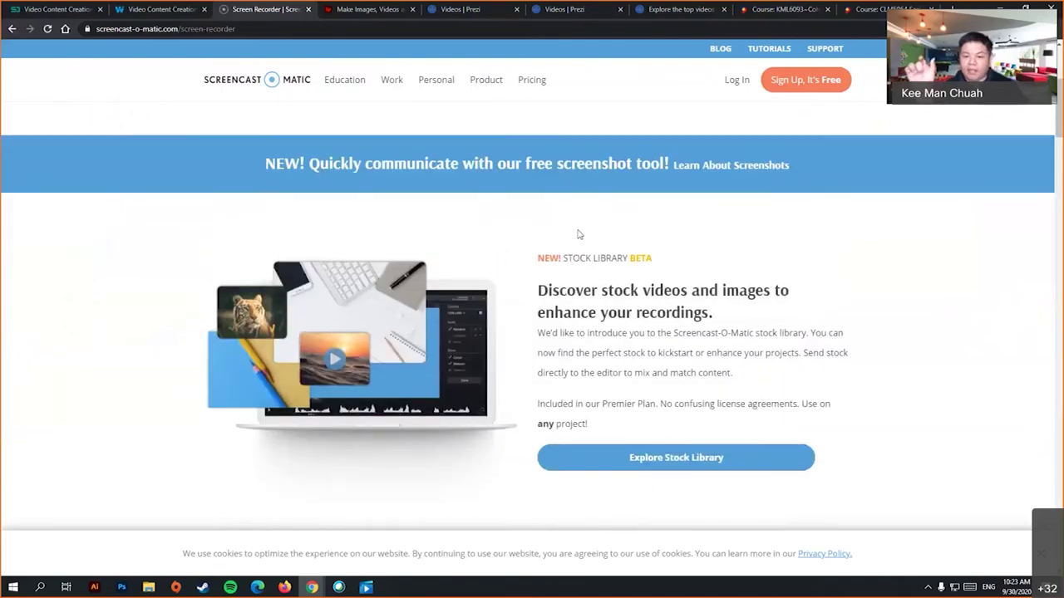
scroll(580, 234, down, 4)
scroll(441, 370, down, 4)
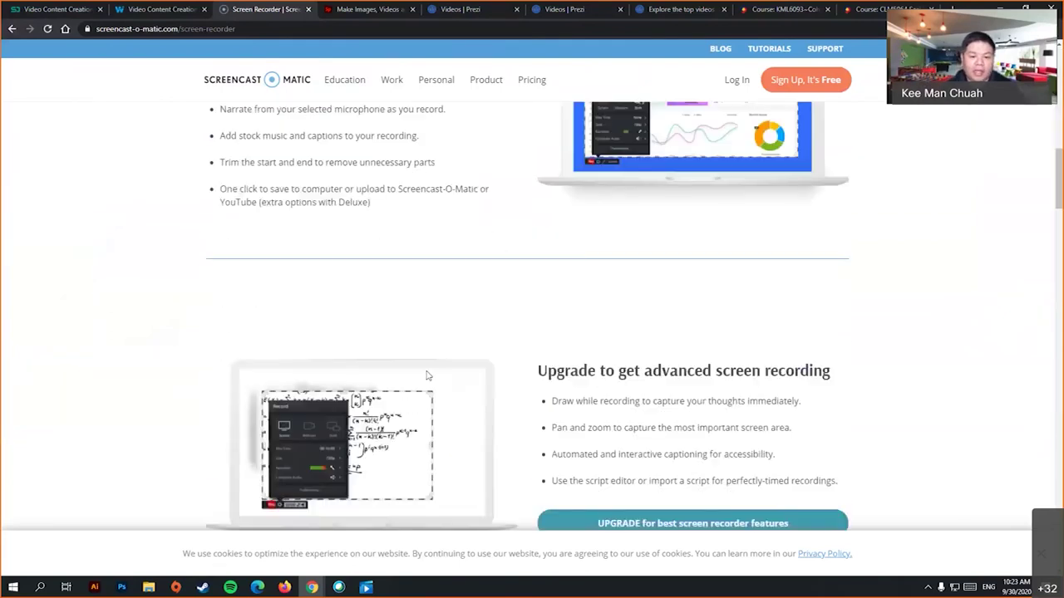
scroll(482, 320, down, 3)
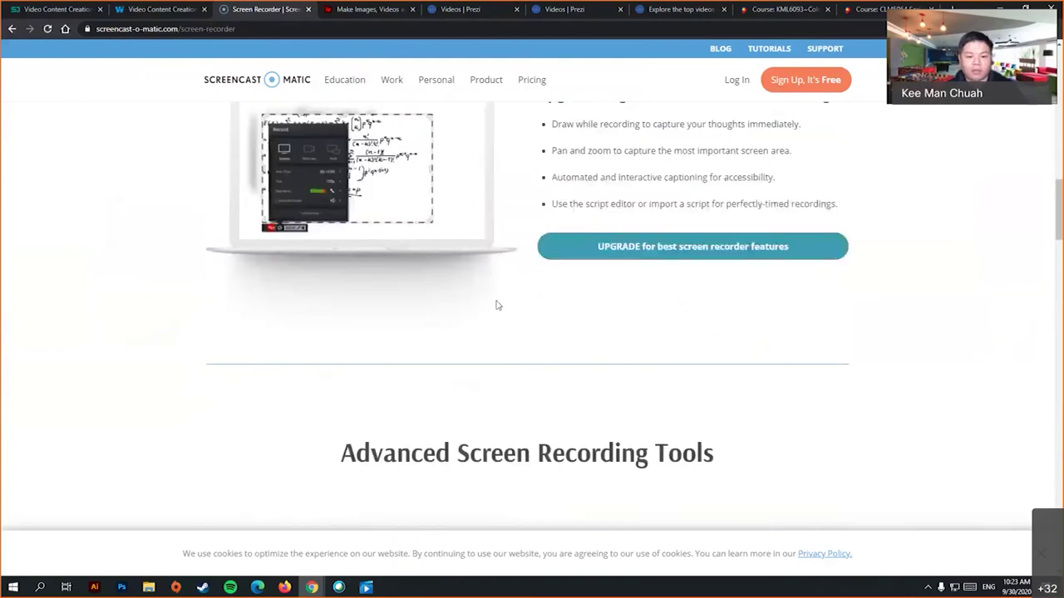
scroll(703, 344, down, 3)
scroll(556, 294, up, 6)
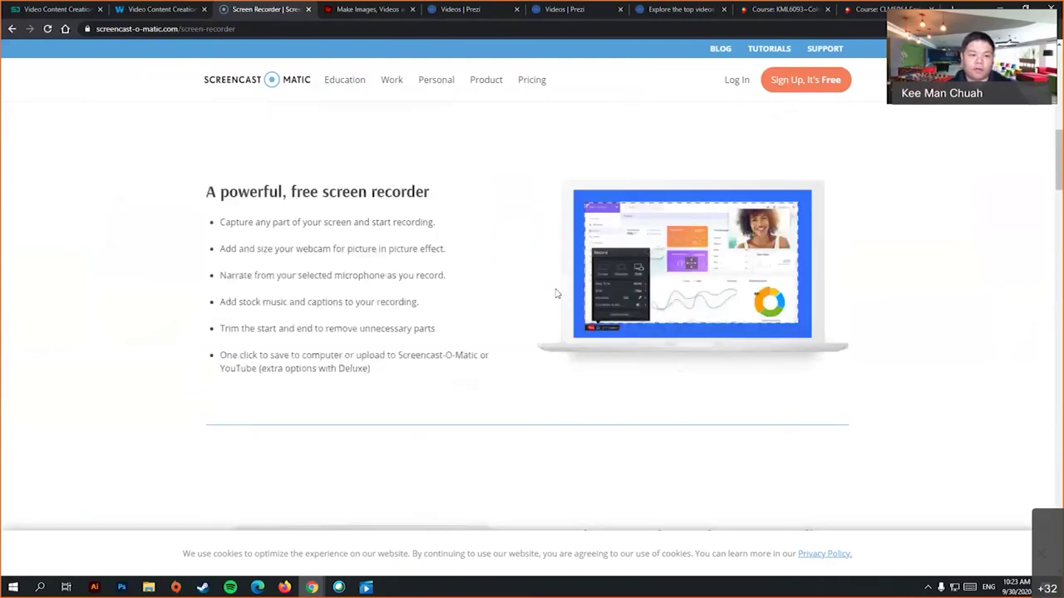
scroll(550, 286, up, 3)
scroll(545, 279, up, 5)
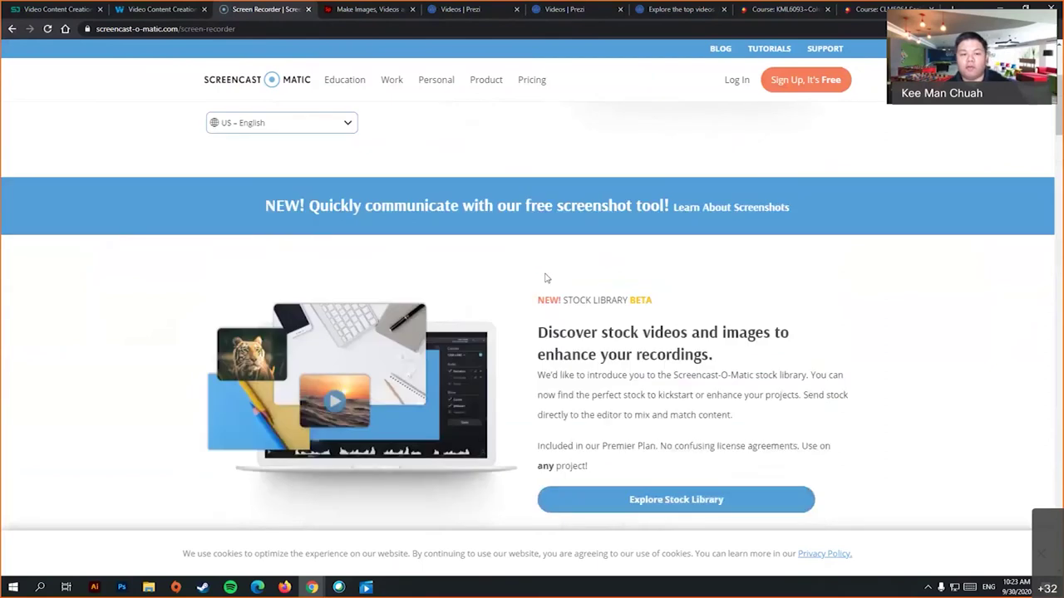
- Find the Screencast-O-Matic desktop app by searching Windows for "scre", launch it and bring its recordings window to the front
click(39, 588)
text(scre)
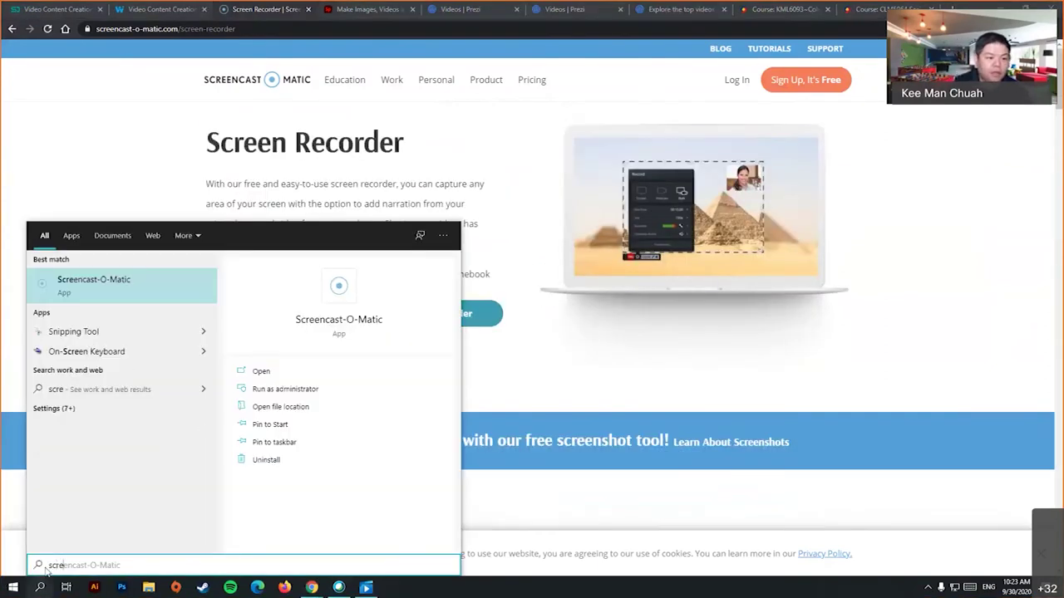
key(Return)
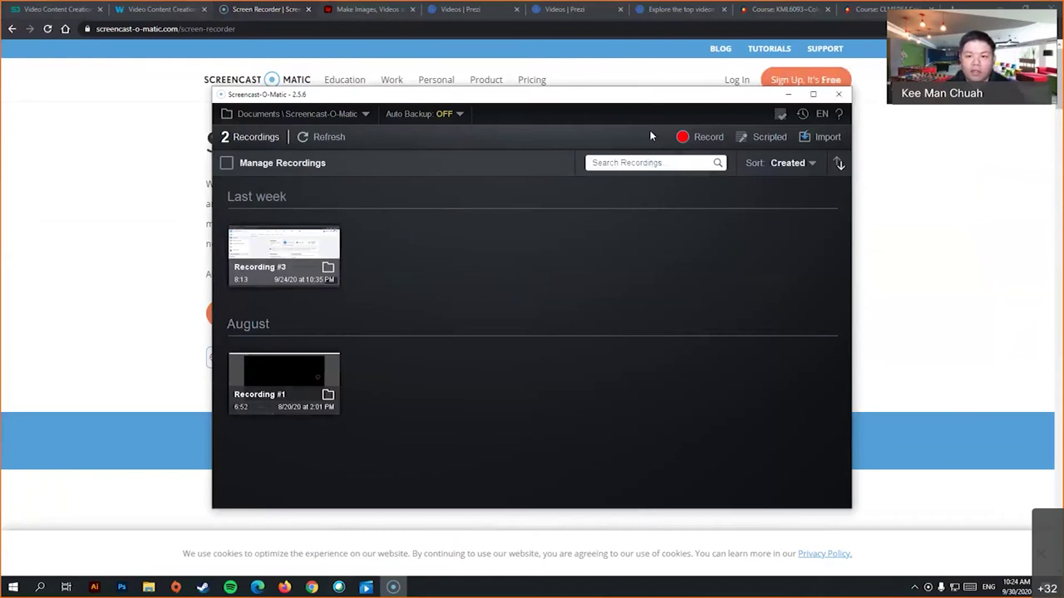
drag(791, 97, 750, 188)
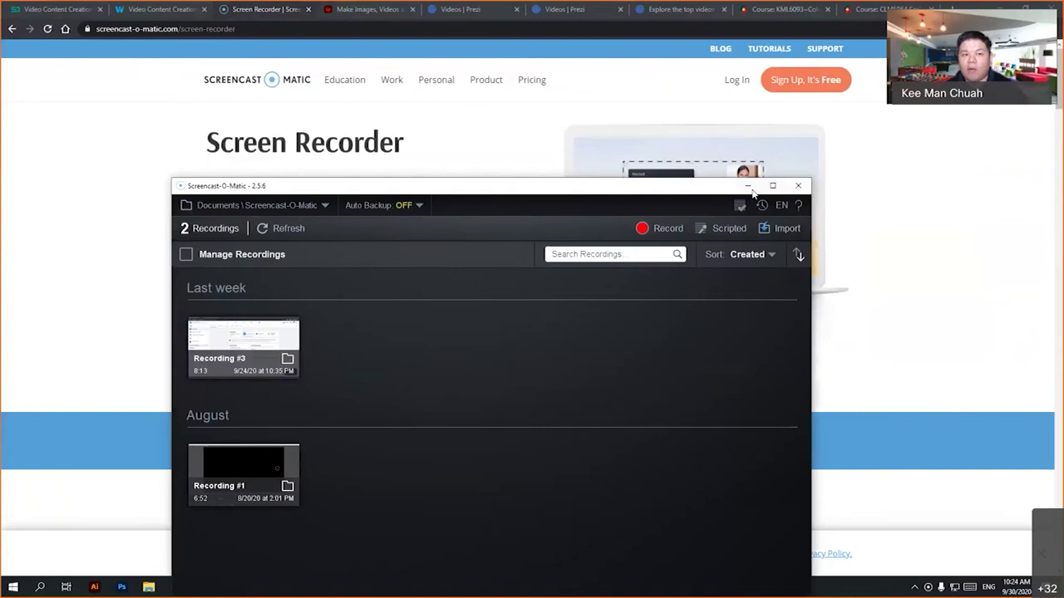
click(748, 186)
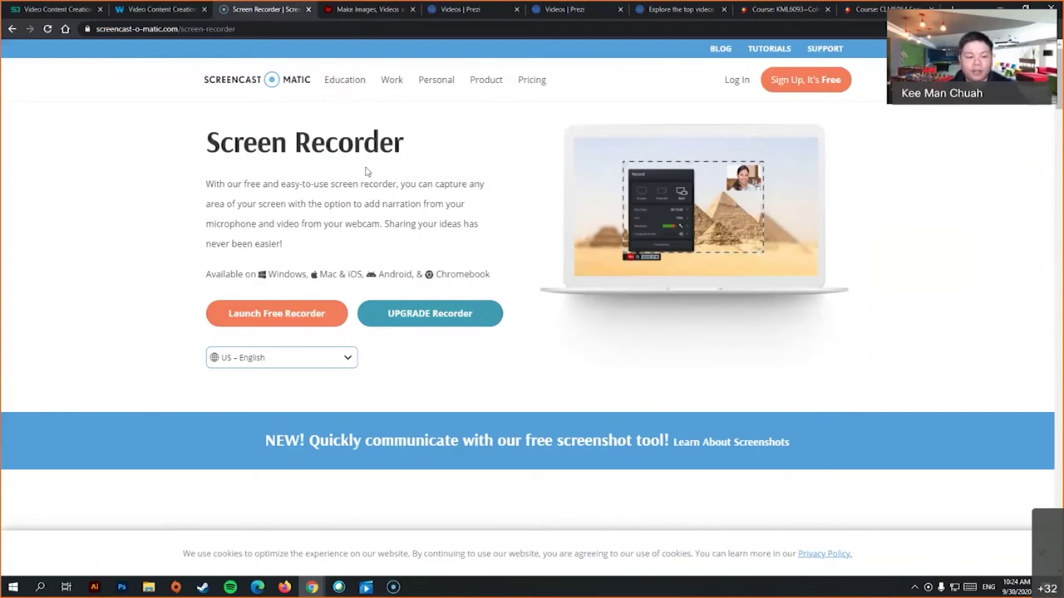
click(394, 587)
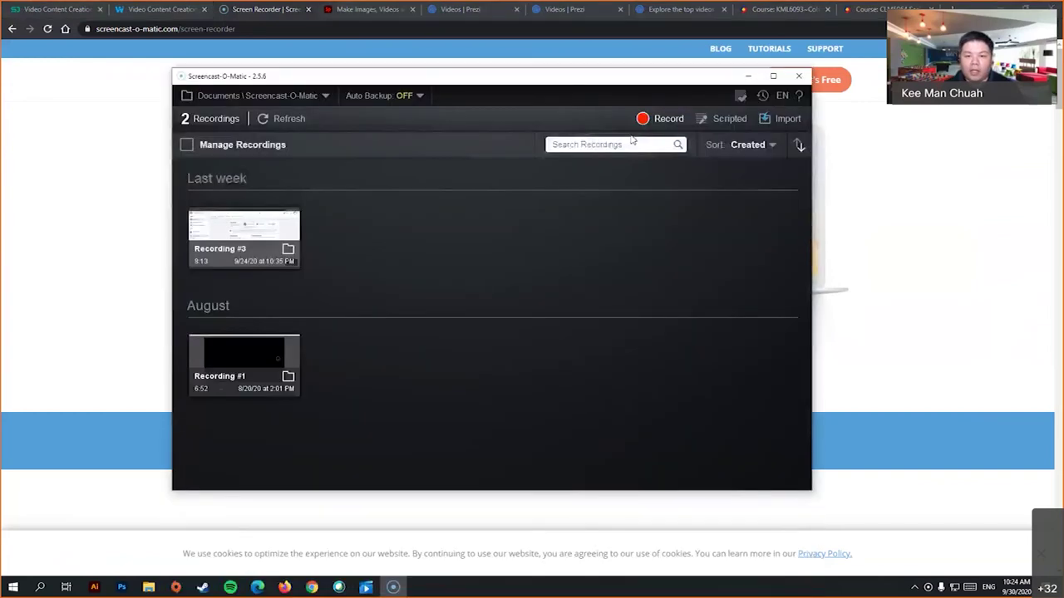
click(656, 122)
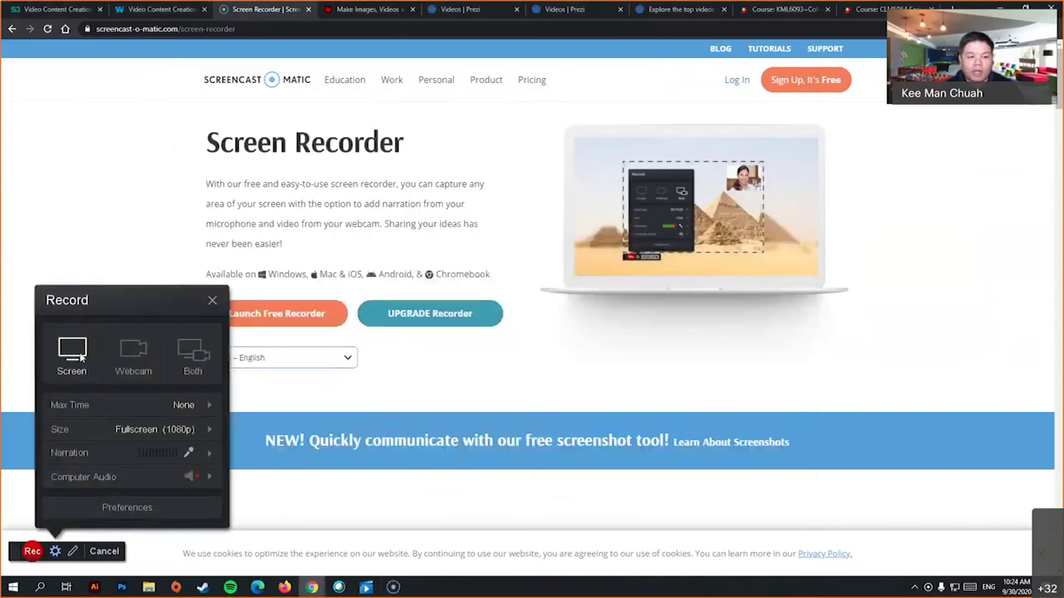
click(133, 354)
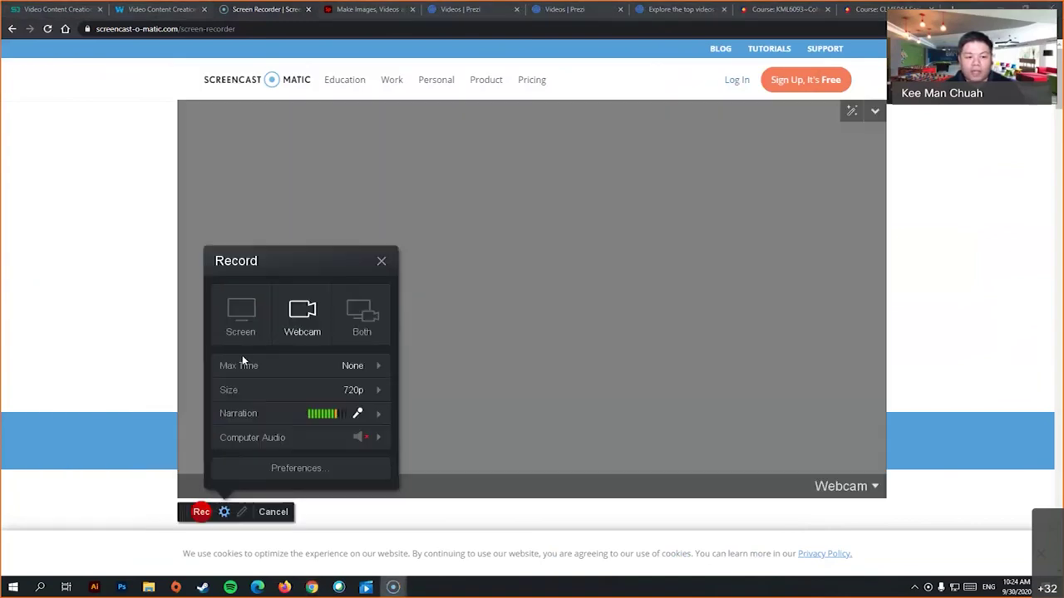
click(360, 319)
drag(454, 202, 799, 432)
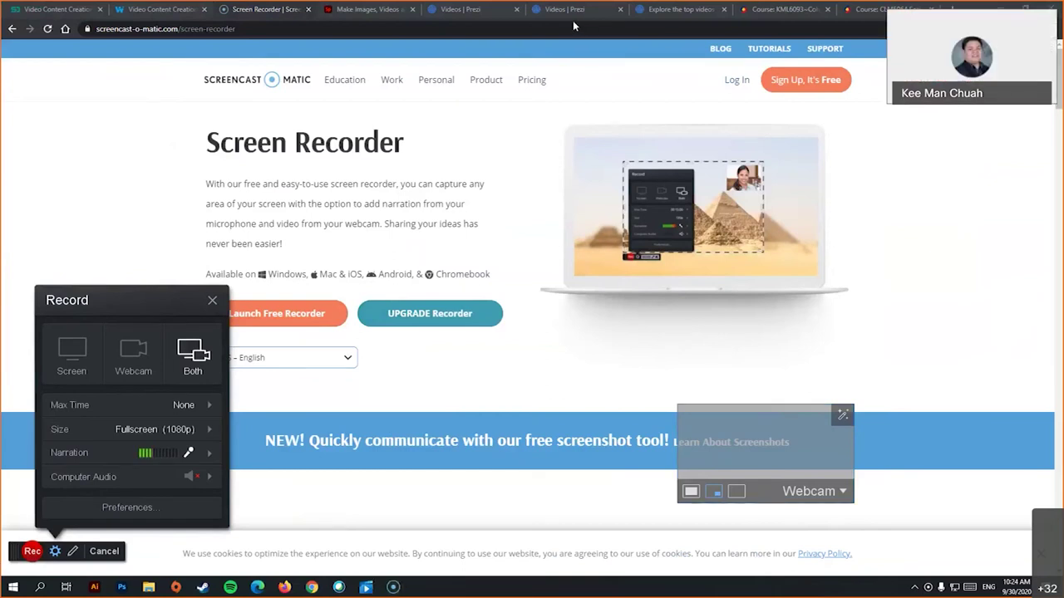
drag(820, 451, 602, 425)
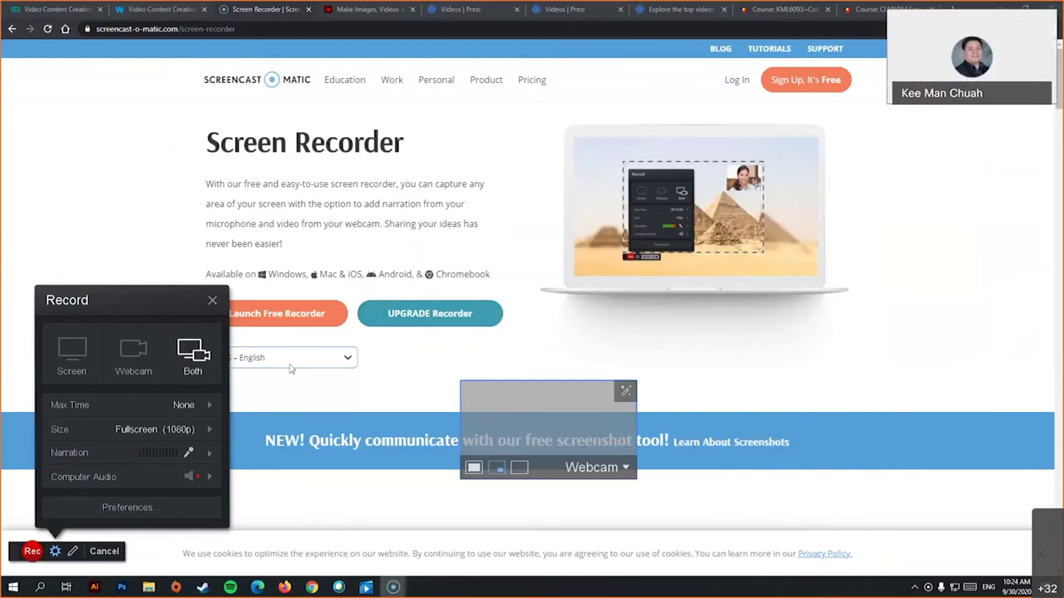
click(212, 301)
click(104, 551)
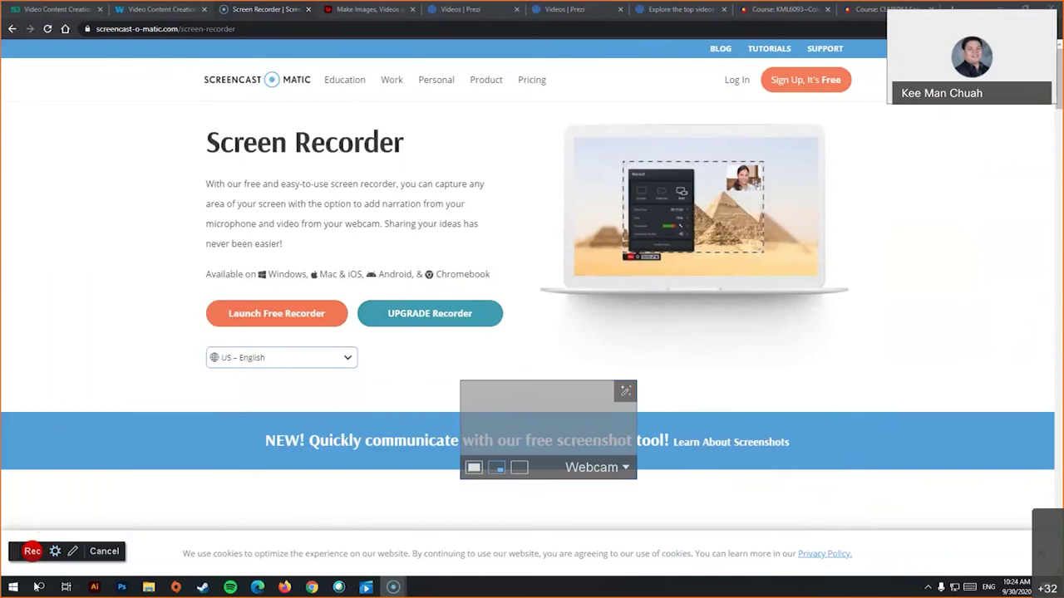
- Start a new recording setup over the Screen Recorder web page and place the webcam preview beside the page's laptop illustration
click(669, 119)
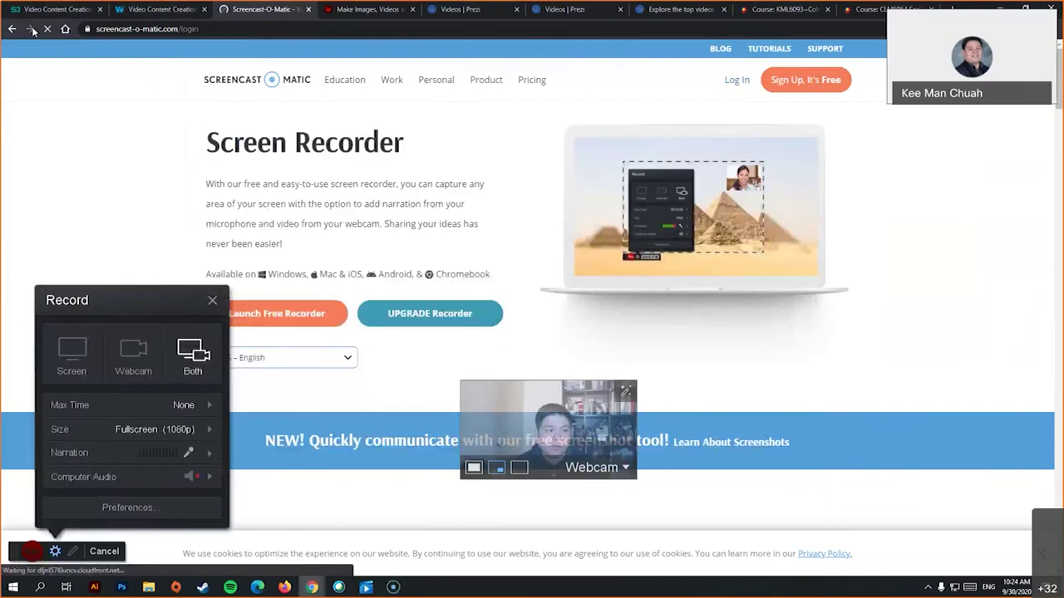
click(738, 80)
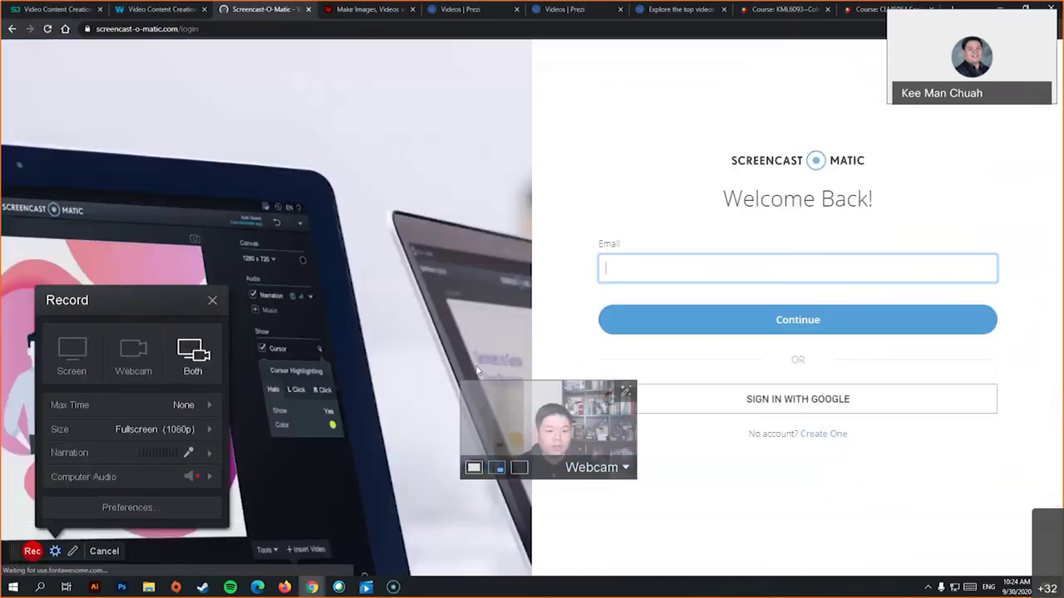
click(12, 29)
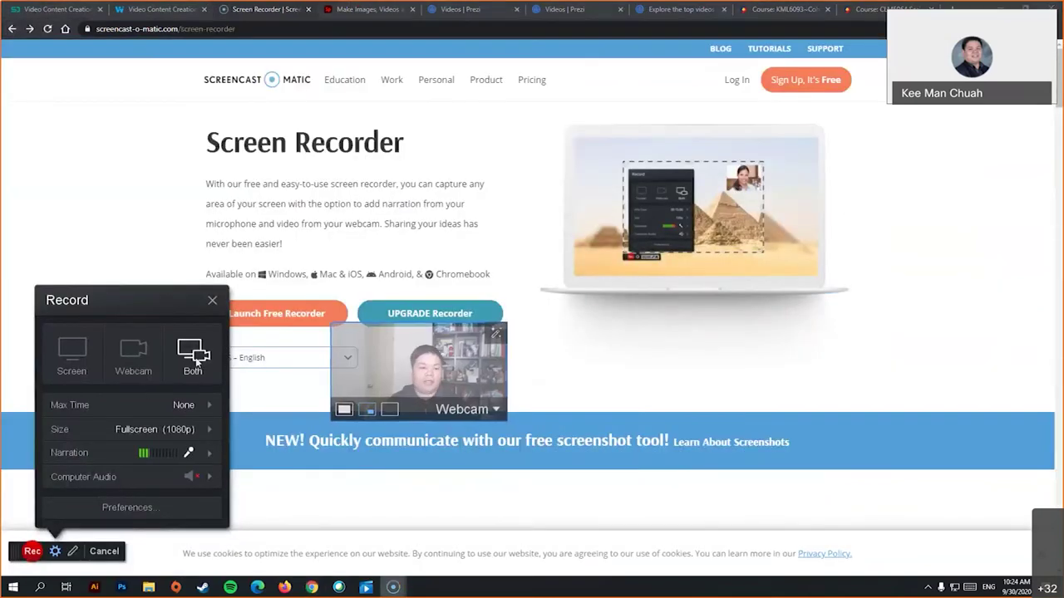
drag(436, 362, 900, 179)
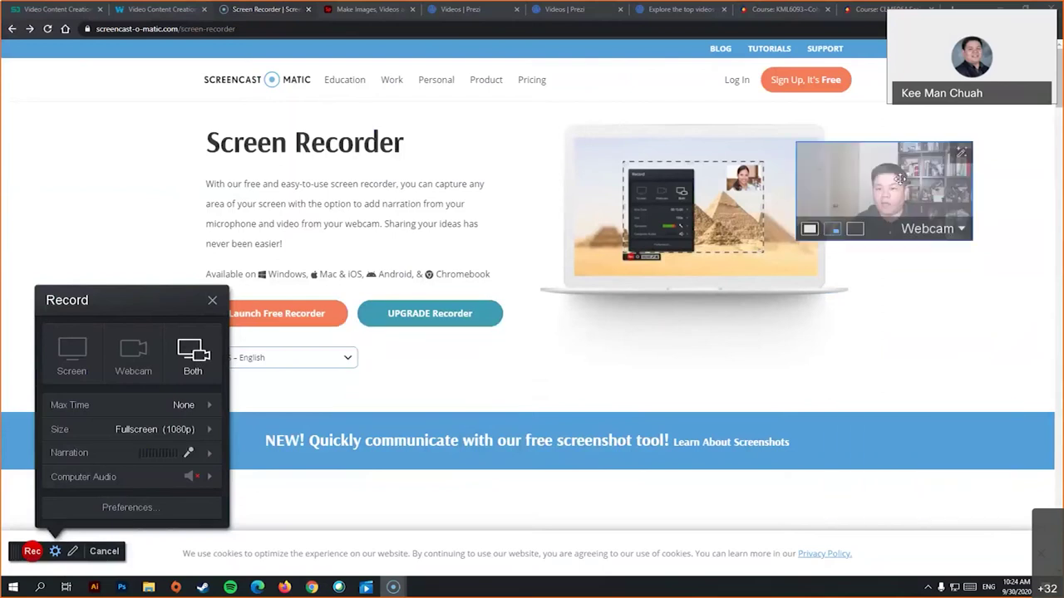
- Try the Webcam and Screen recording modes and select Both to capture the screen together with the webcam
click(142, 356)
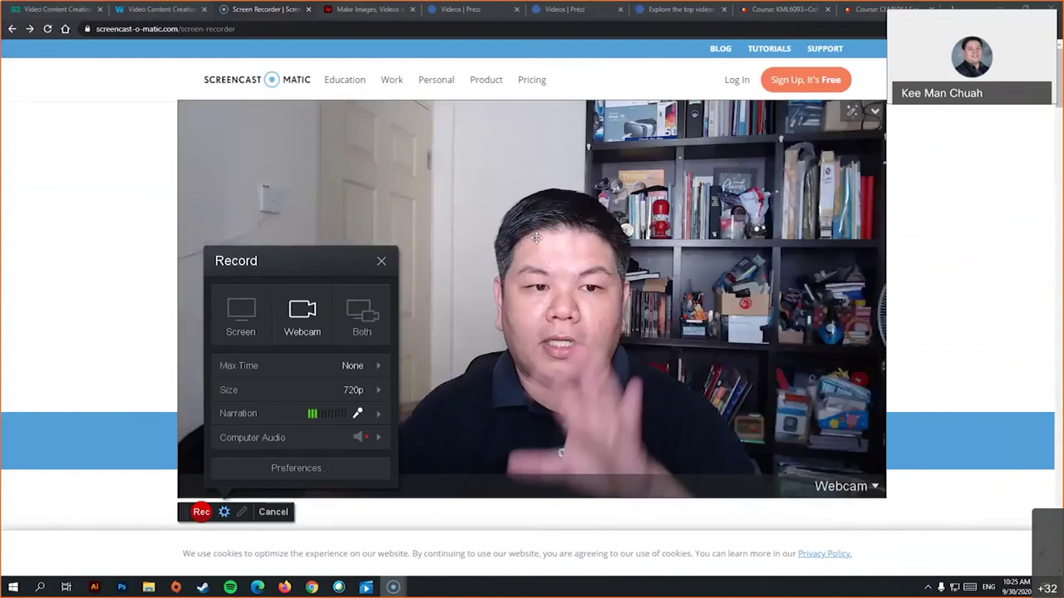
click(233, 316)
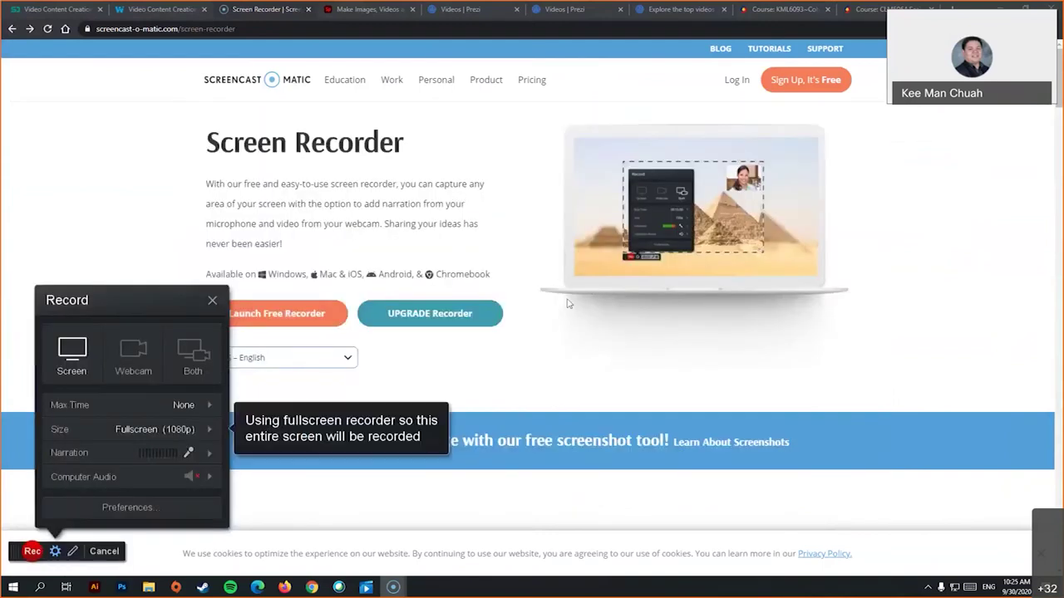
click(189, 364)
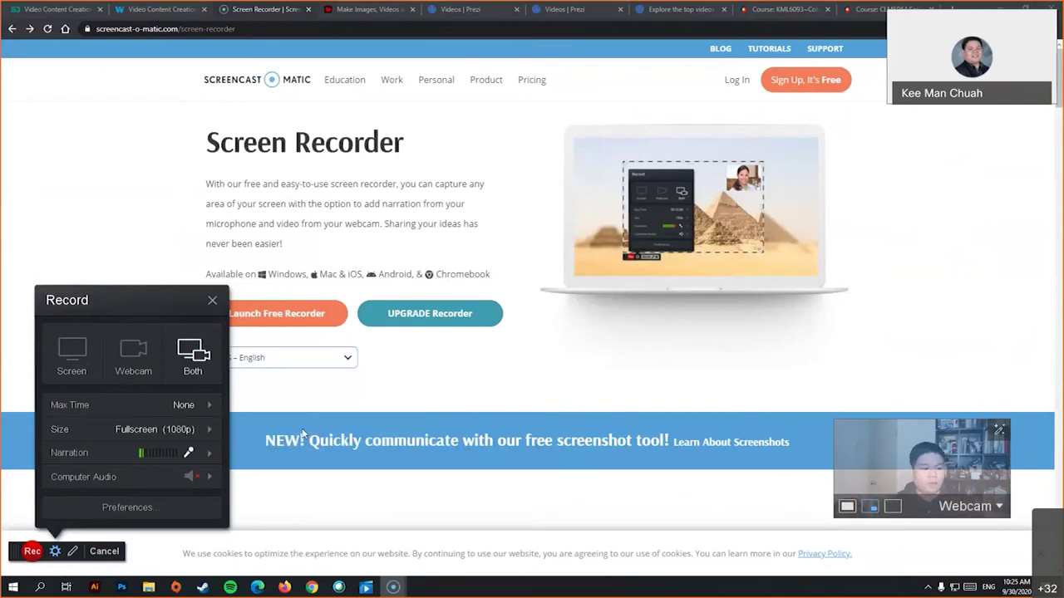
- Set the narration source to Default Microphone and the recording of computer sounds to No
click(122, 452)
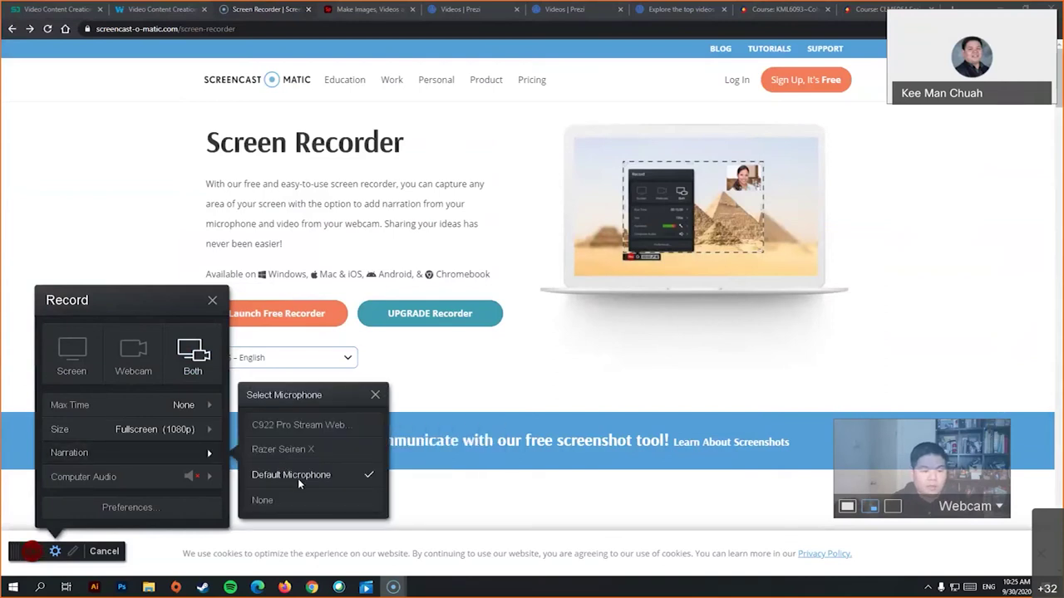
click(298, 479)
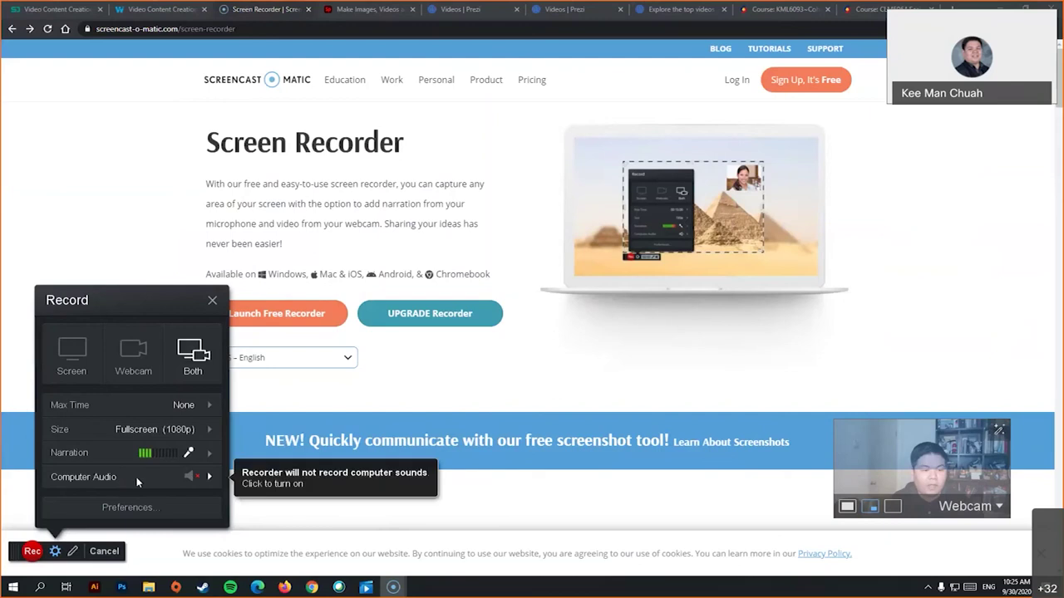
click(209, 479)
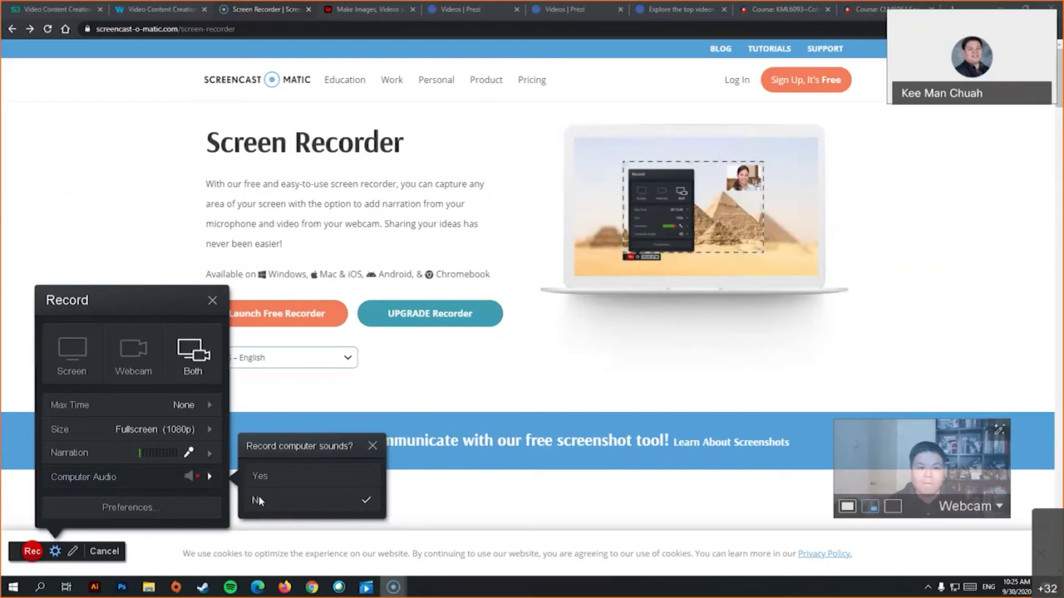
click(288, 498)
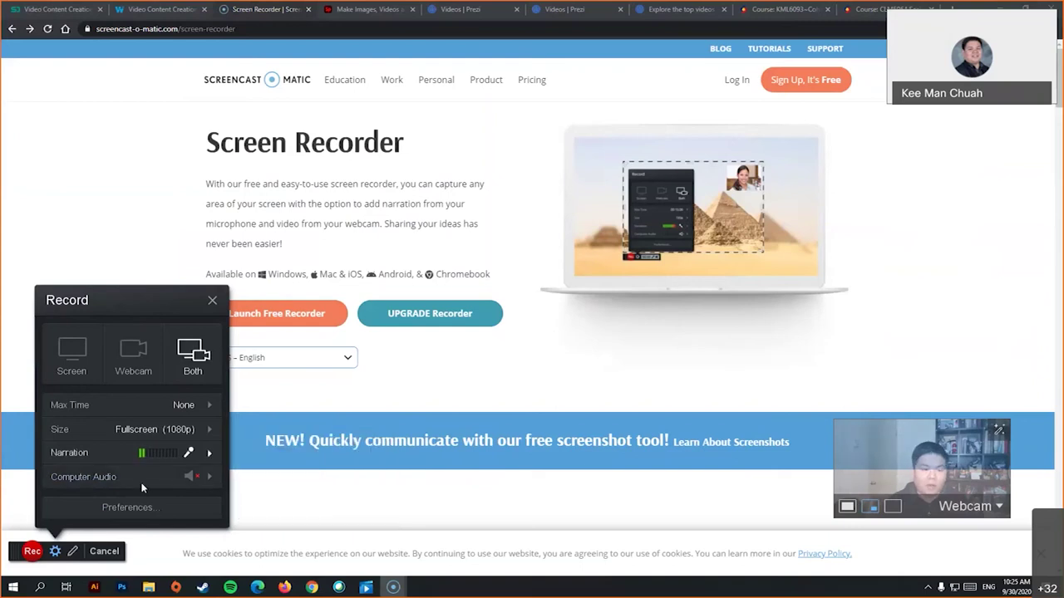
- Record a fullscreen clip of about 13 seconds with the webcam overlay, pause it and finish the recording
key(alt+p)
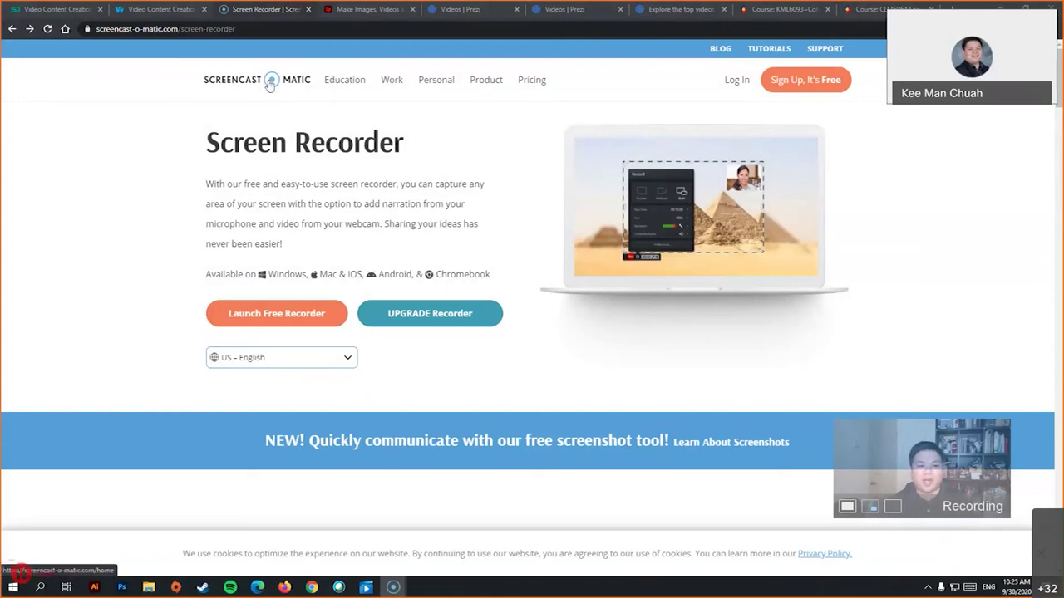
click(22, 572)
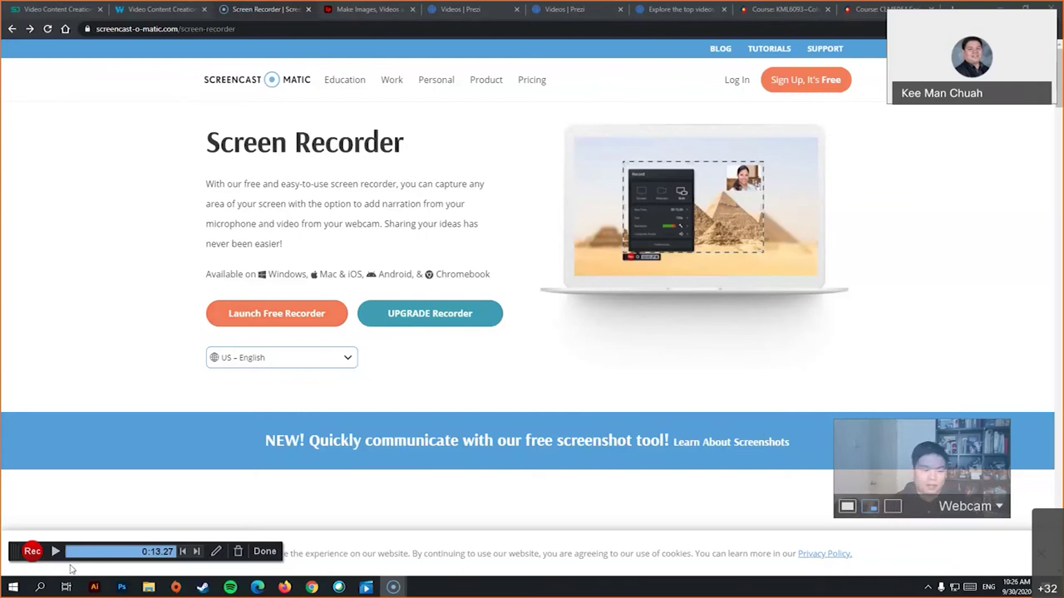
click(264, 551)
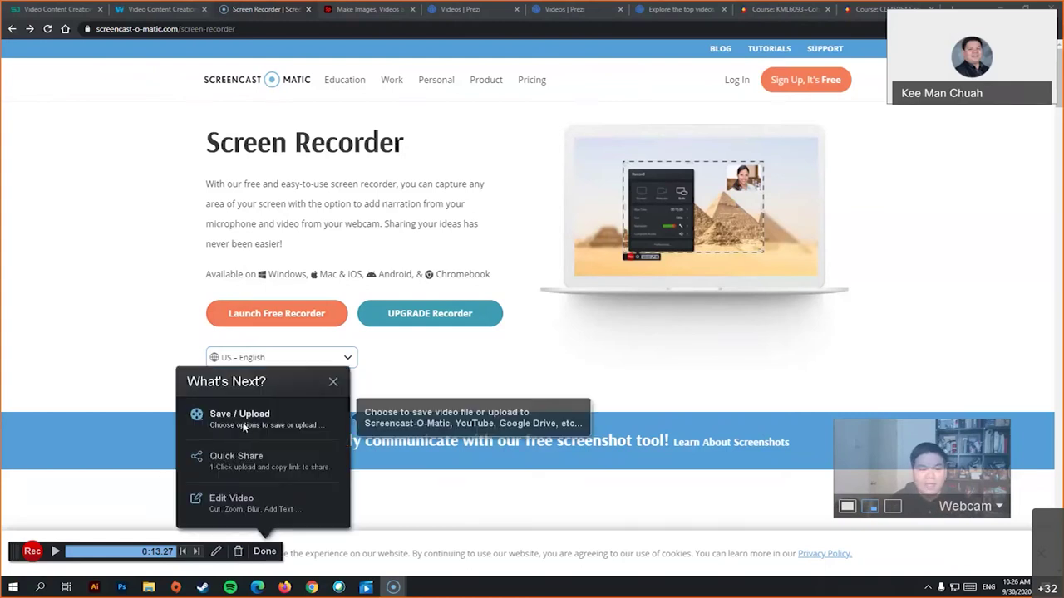
- Open the finished recording for video editing and preview its first few seconds in the maximized editor window
click(231, 499)
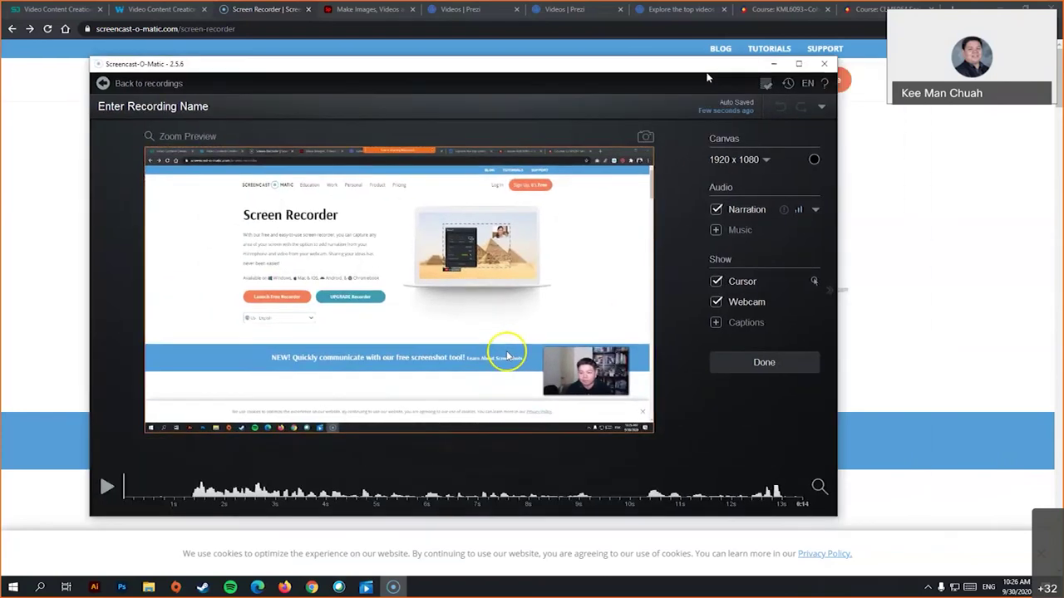
double_click(536, 73)
click(17, 544)
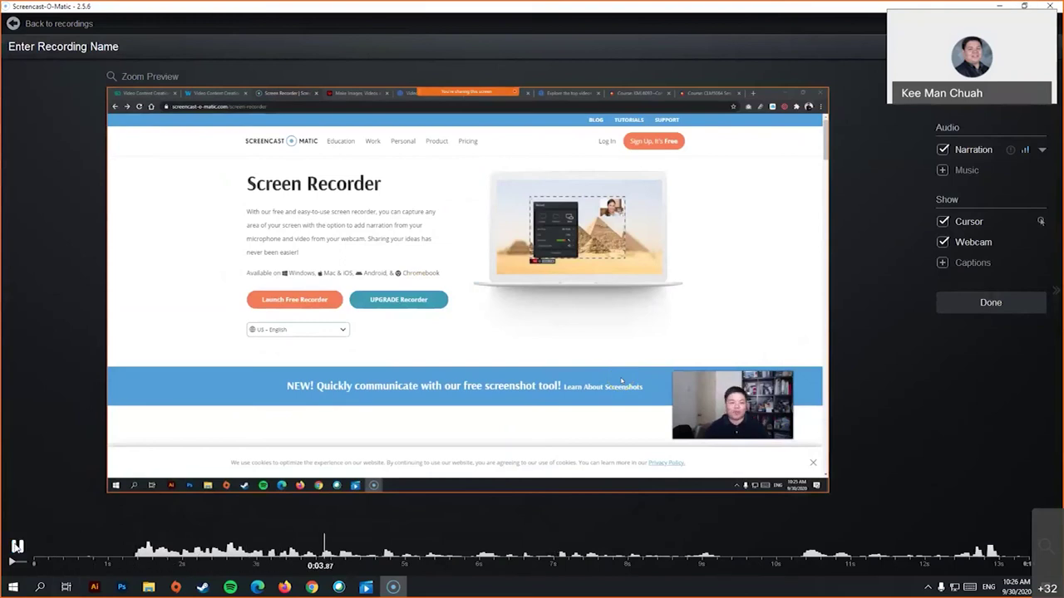
click(18, 546)
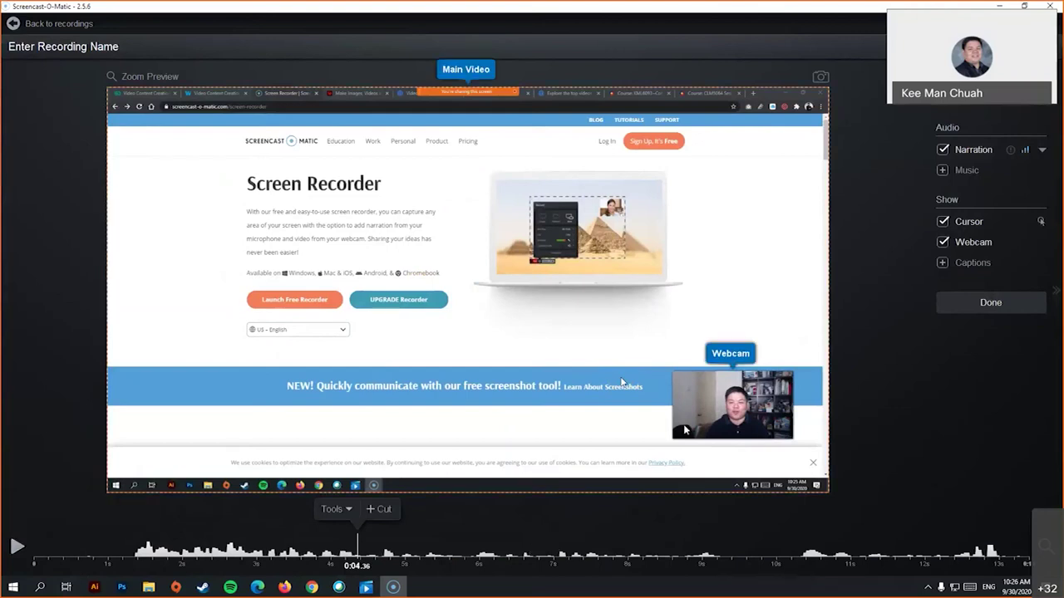
- Try hiding the webcam overlay, play the clip from near its start to check it, and restore the overlay
click(943, 243)
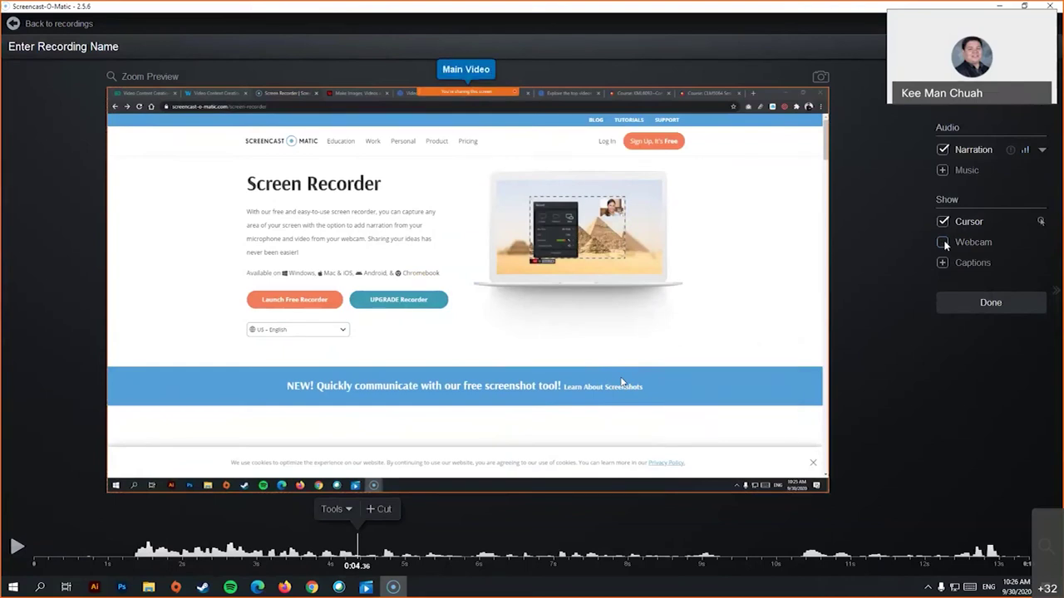
click(43, 550)
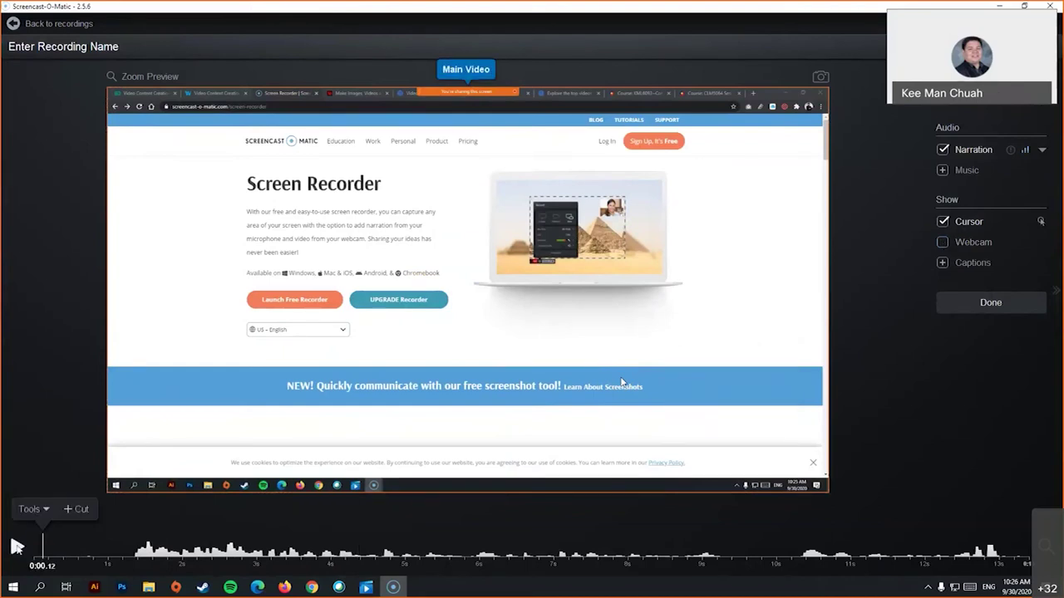
click(17, 547)
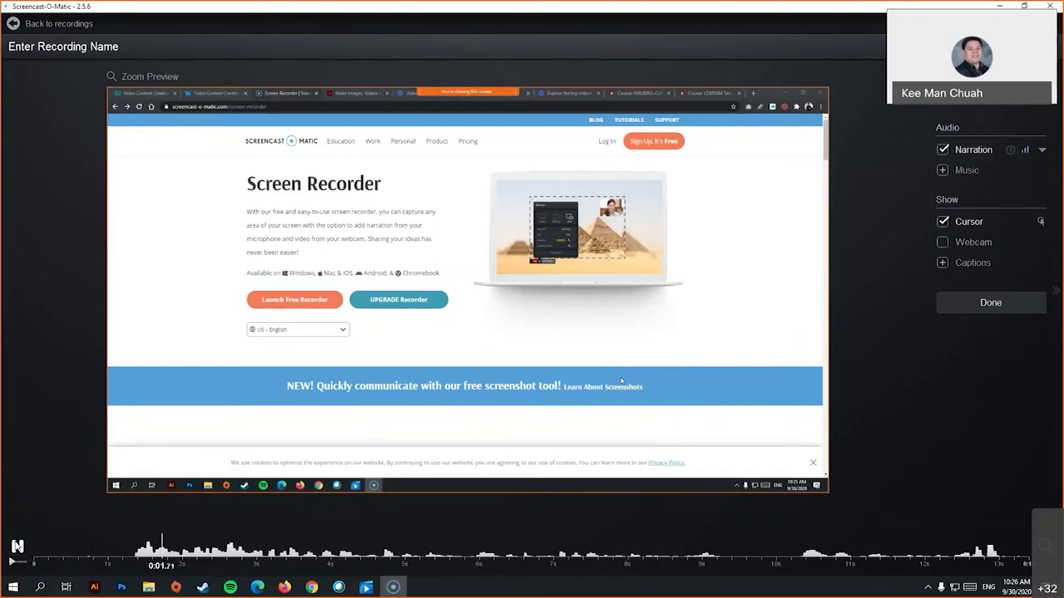
click(17, 547)
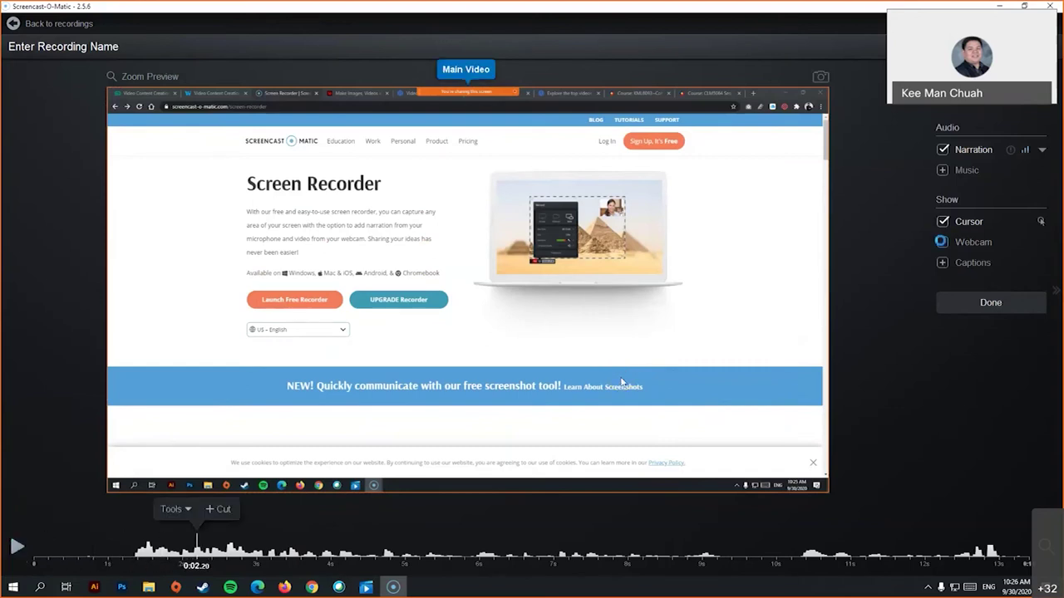
click(941, 242)
- Try hiding the recorded cursor and its highlight, compare the clip with the cursor shown during playback, and restore the cursor
click(942, 221)
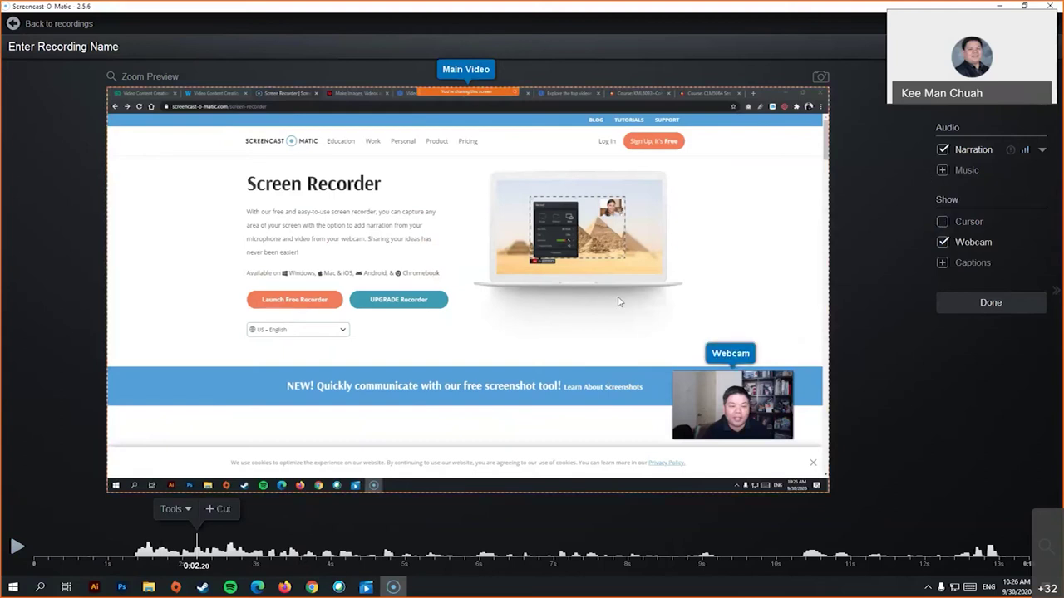
click(942, 222)
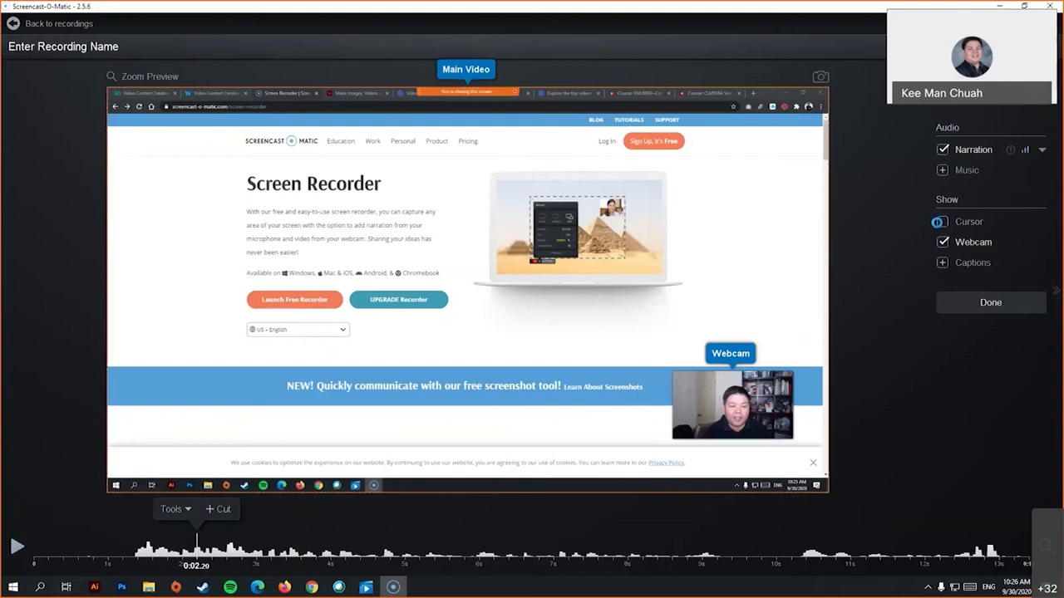
click(18, 549)
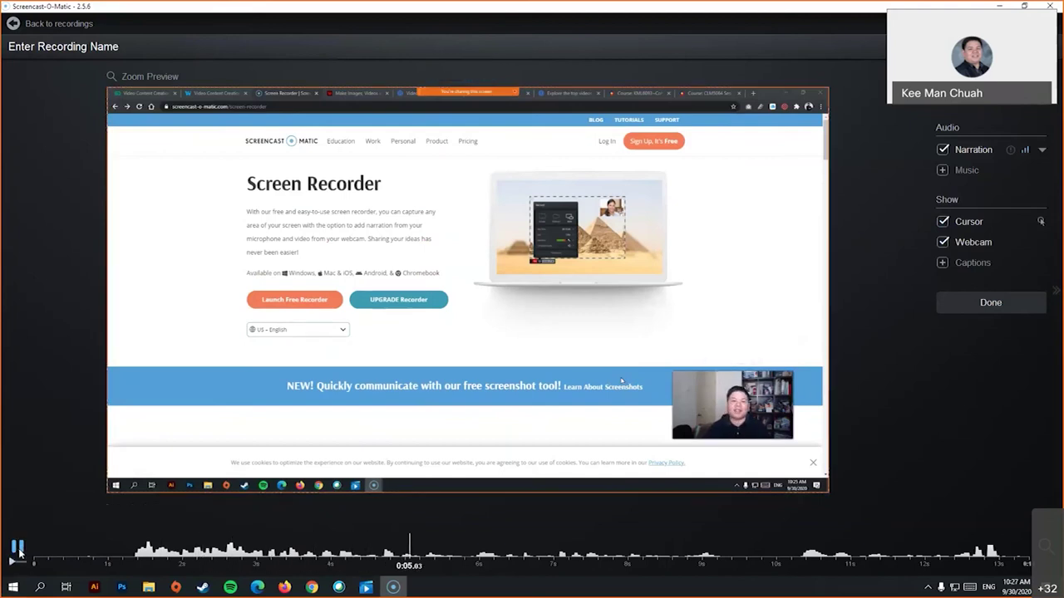
click(17, 549)
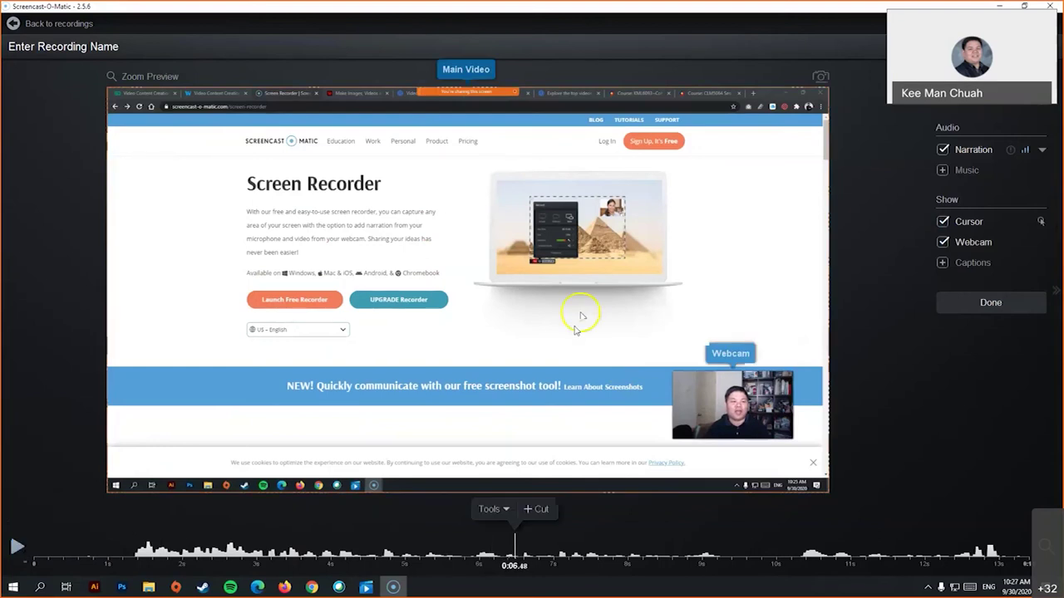
click(942, 221)
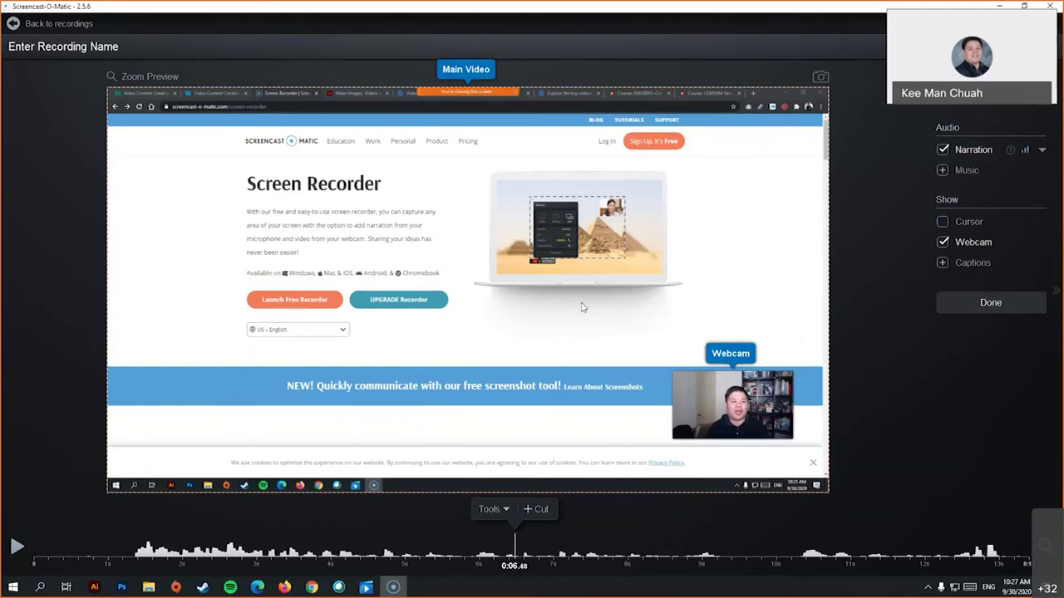
click(940, 225)
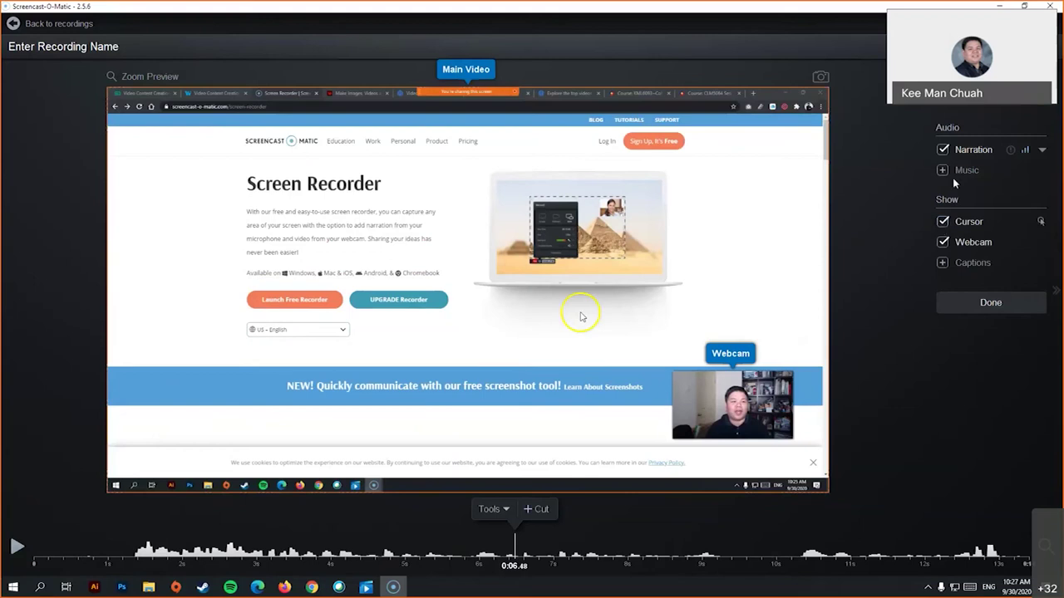
- Examine the WAV export and import options for the recording's narration audio
click(1038, 151)
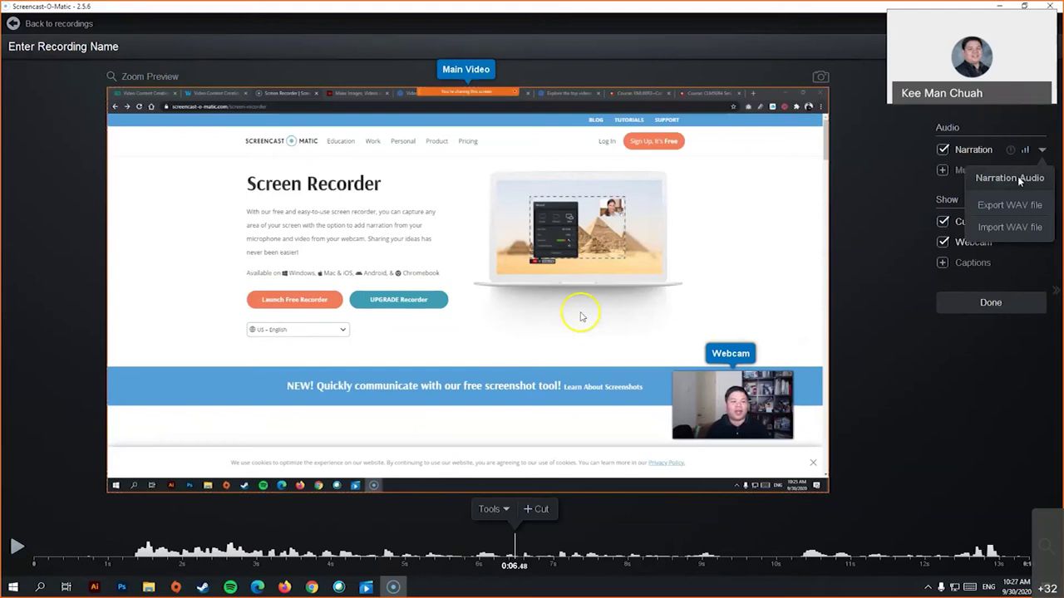
click(1041, 151)
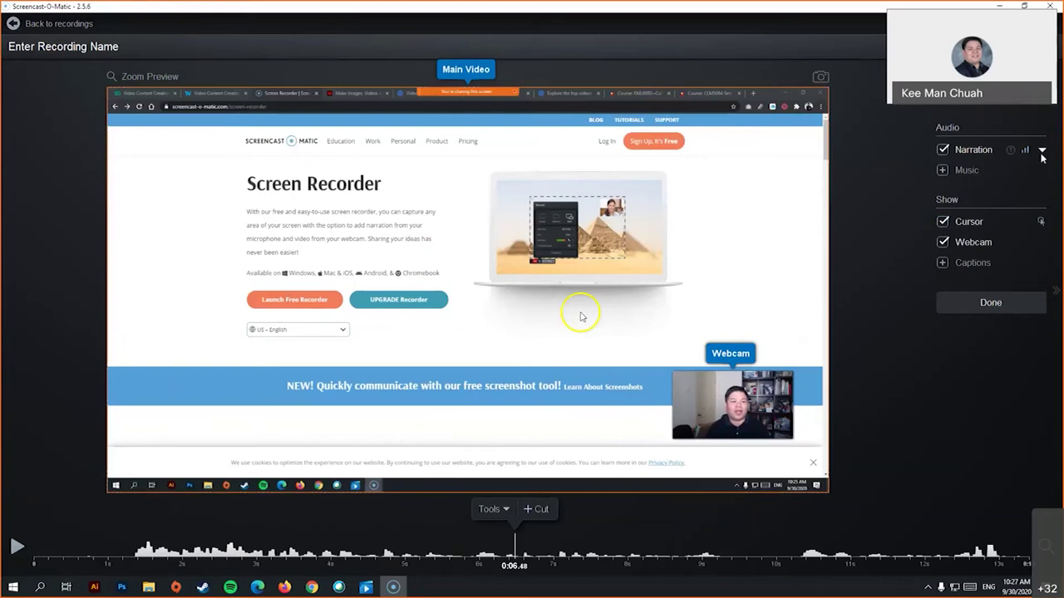
click(1042, 150)
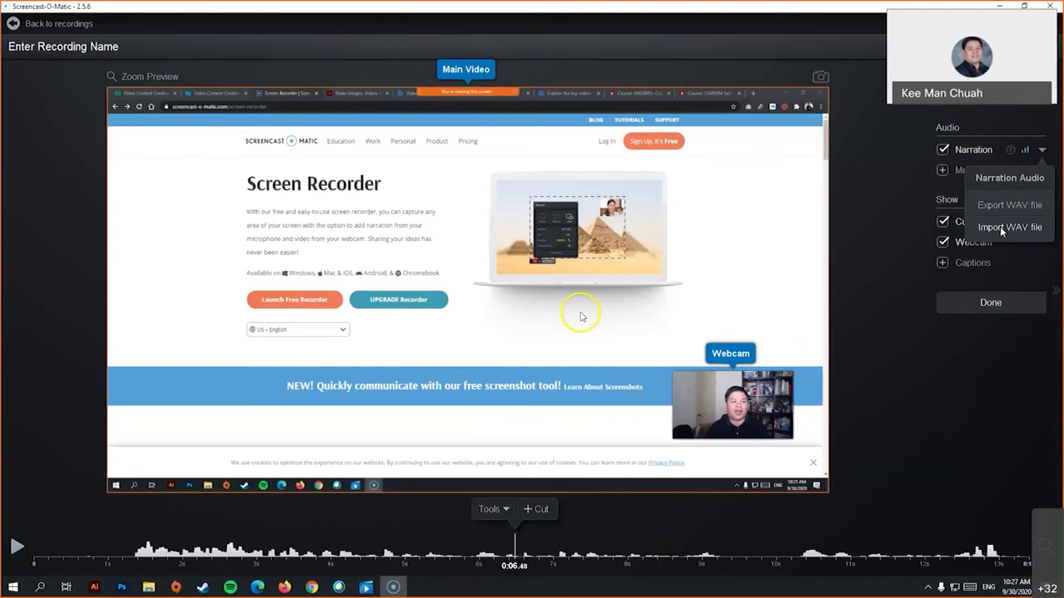
click(1043, 150)
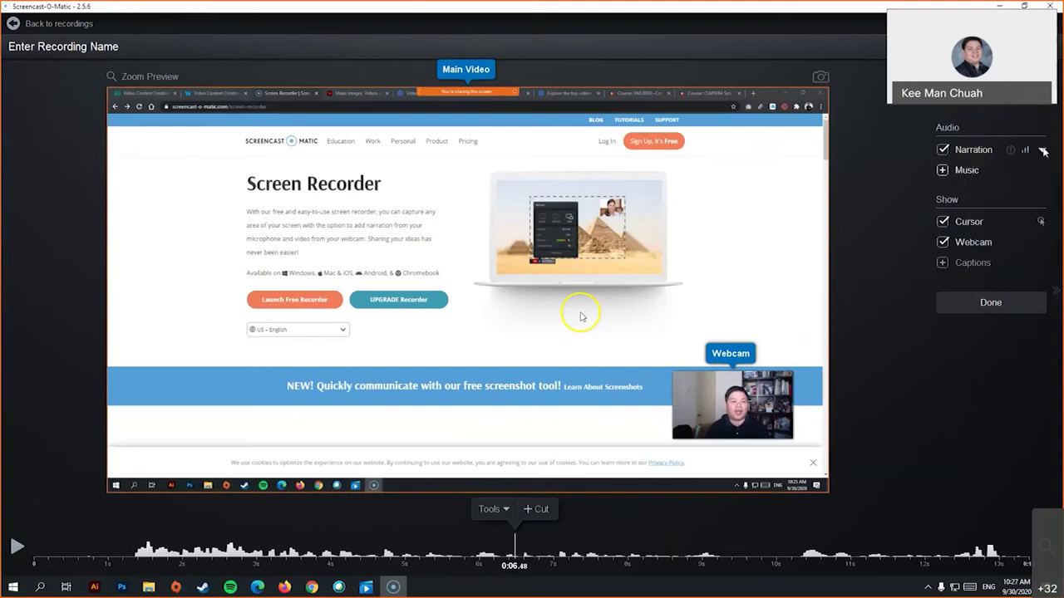
- Add captions titled English, generated from the narration with Speech-to-Text (EN-US)
click(942, 264)
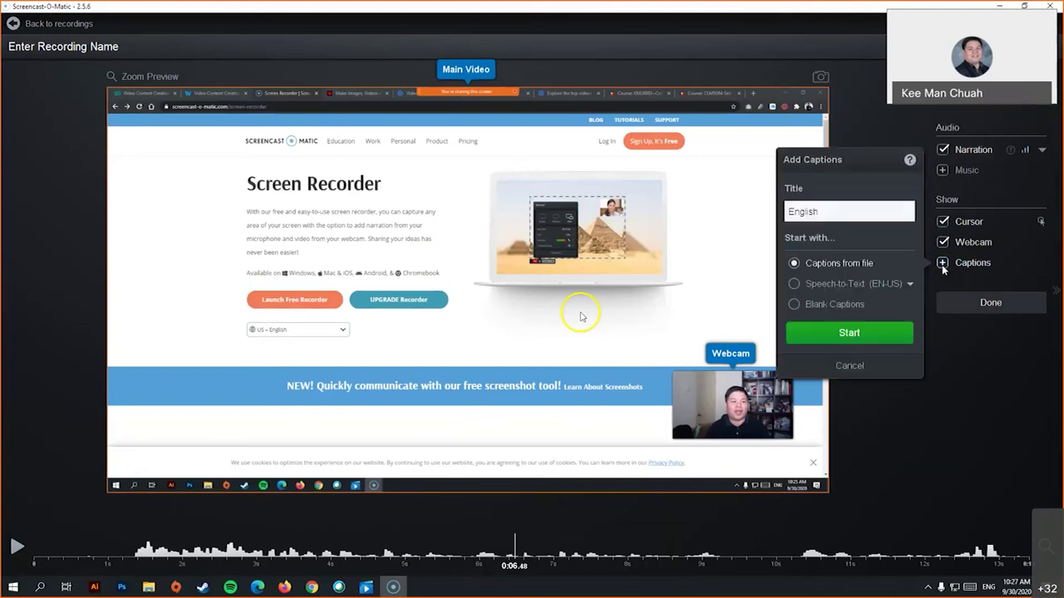
click(820, 285)
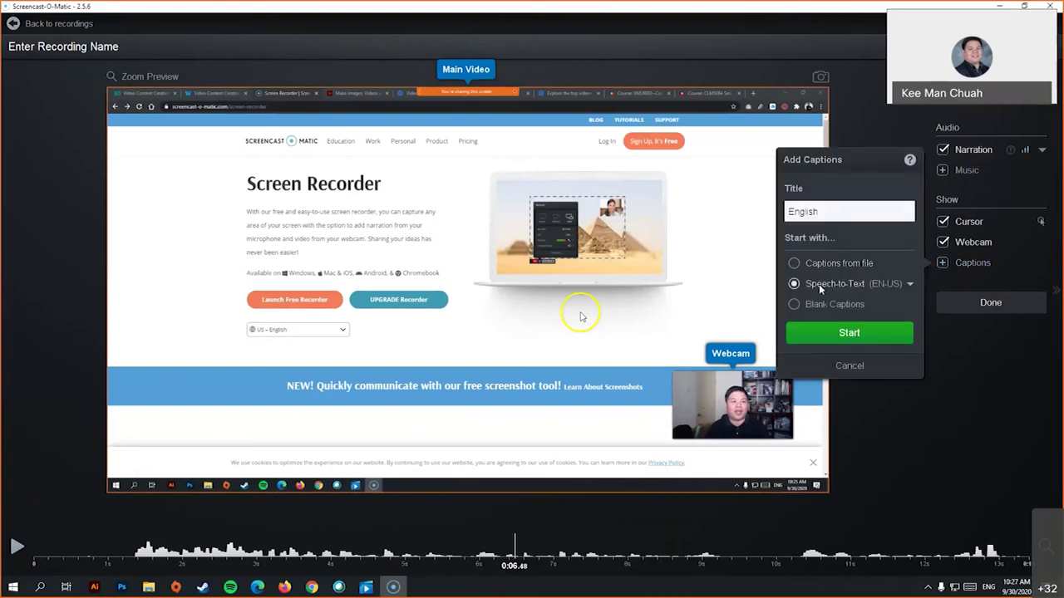
click(844, 337)
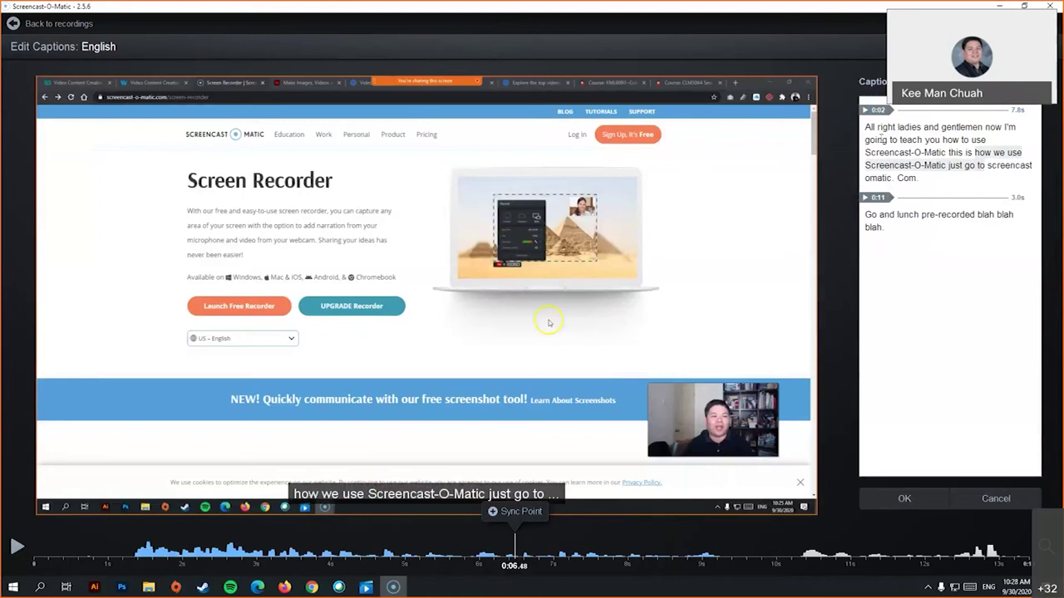
- Play through the captioned clip and correct "lunch" to "launch" in the caption starting at 0:11
key(space)
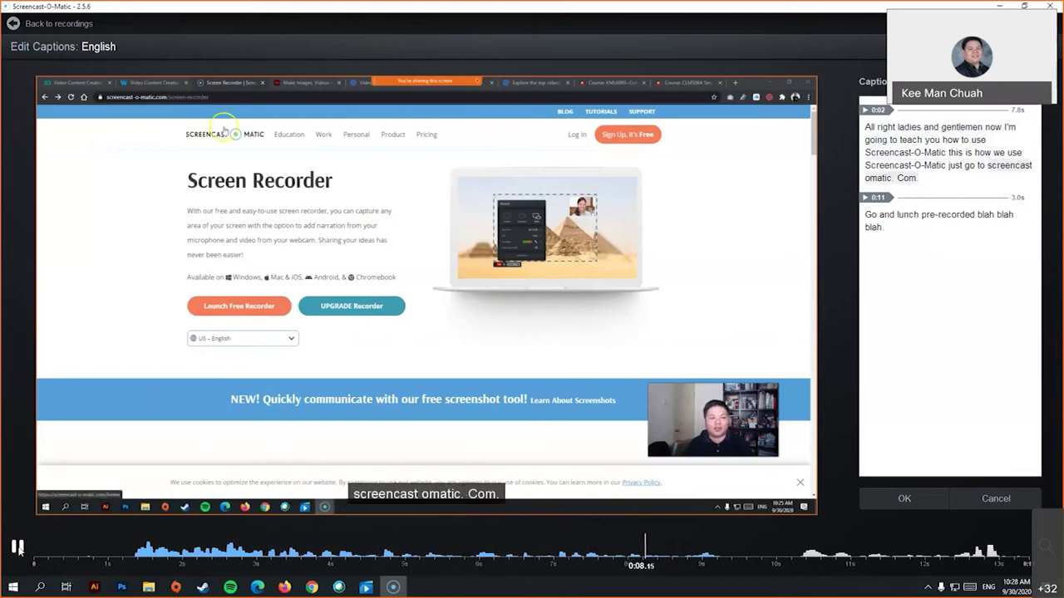
click(17, 546)
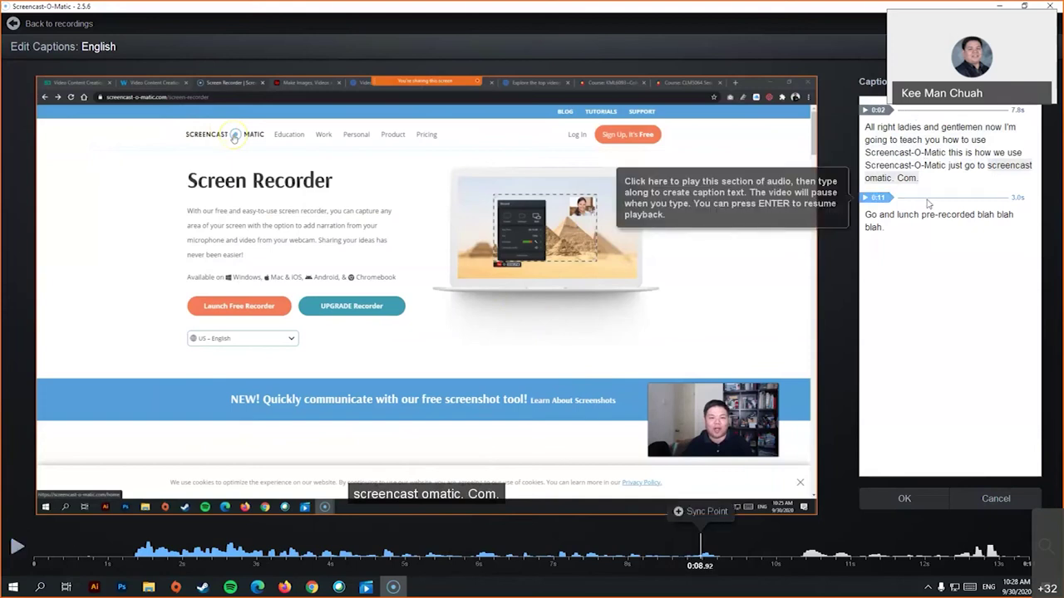
click(17, 546)
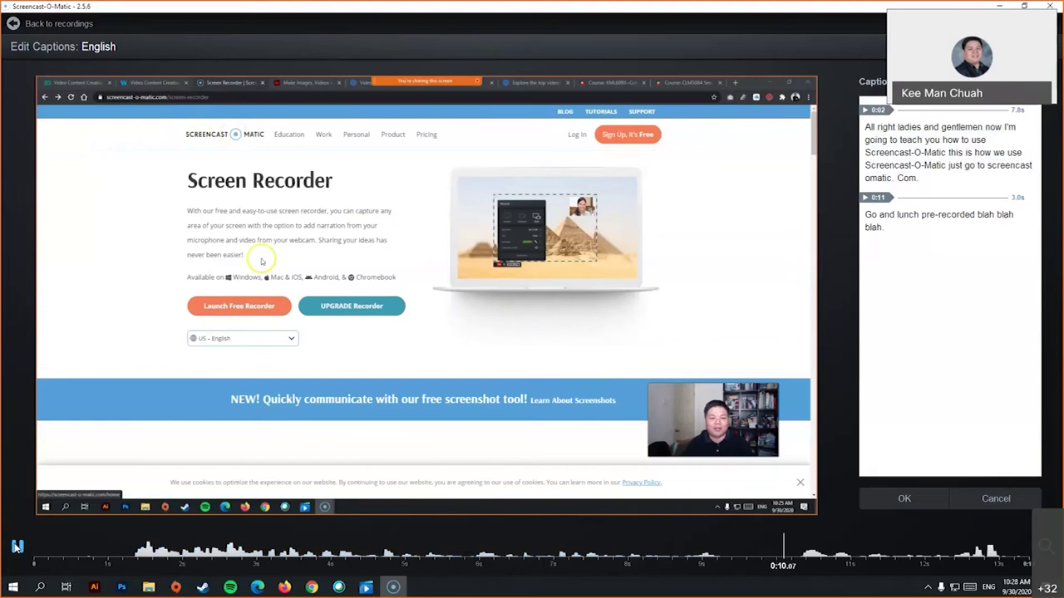
click(898, 216)
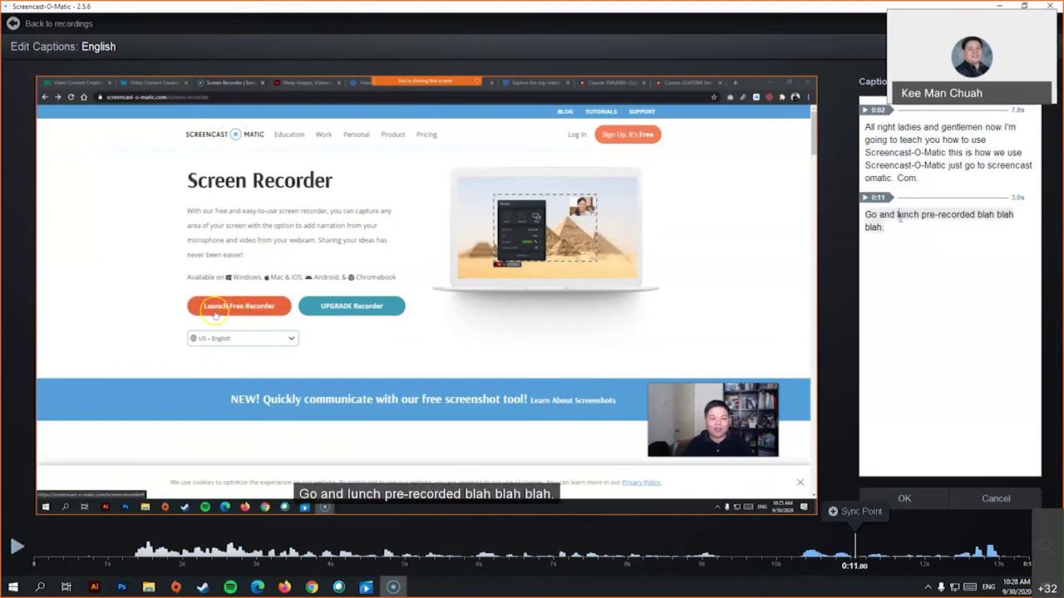
text(a)
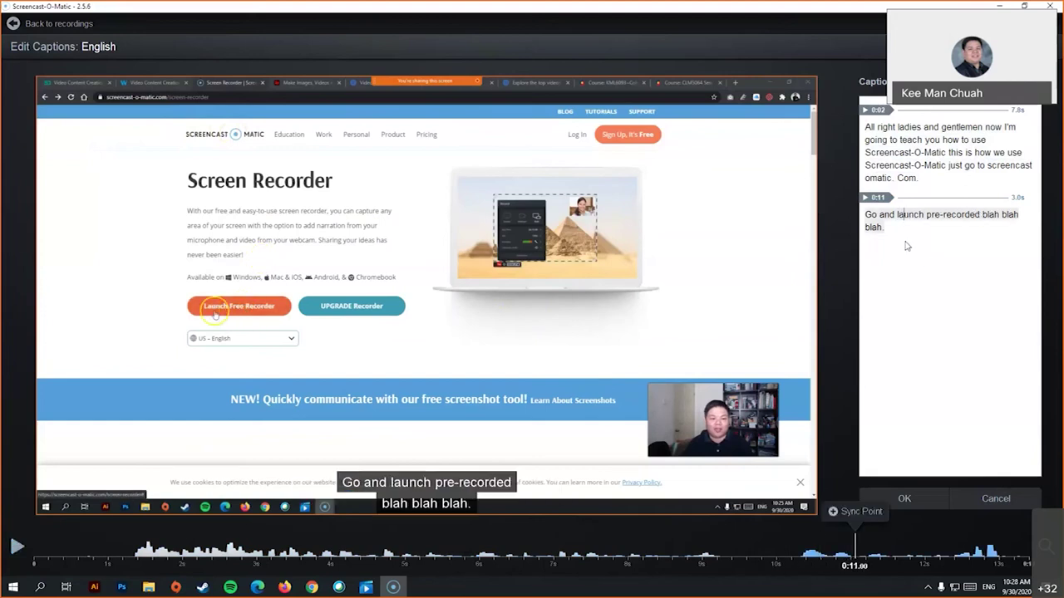
click(17, 545)
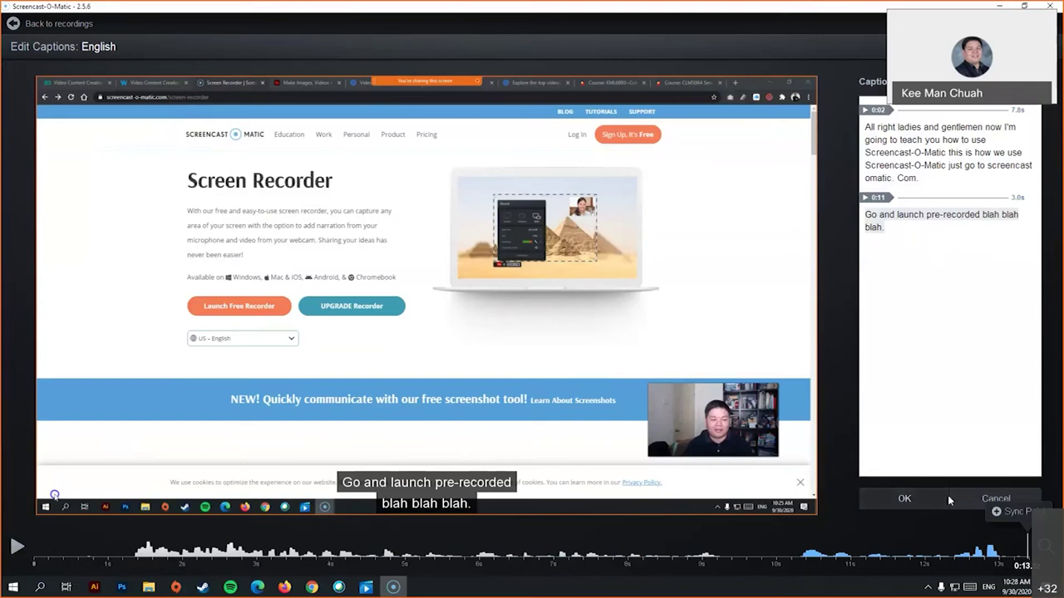
click(592, 394)
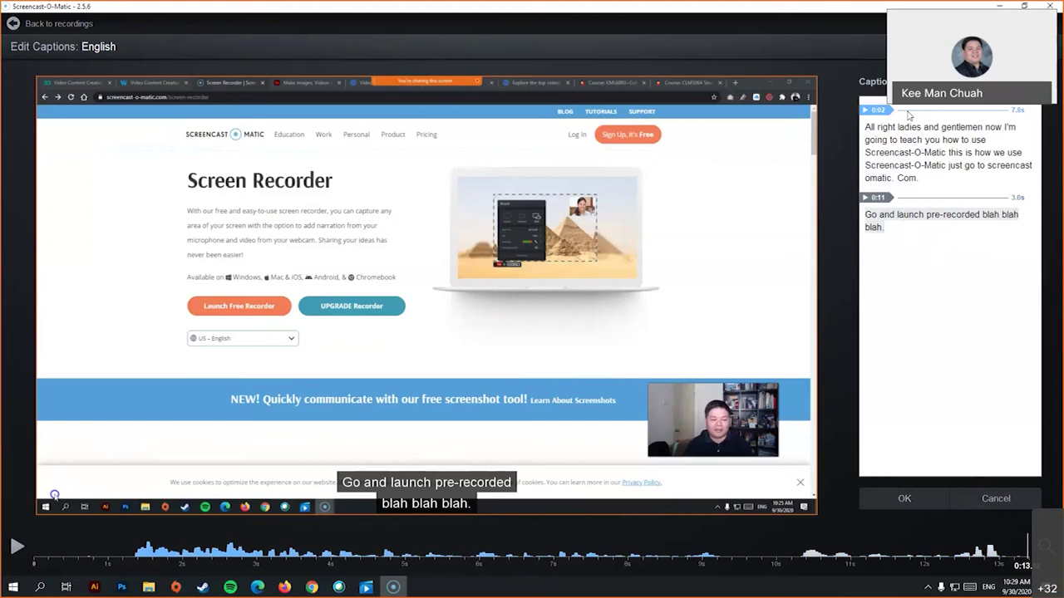
click(593, 393)
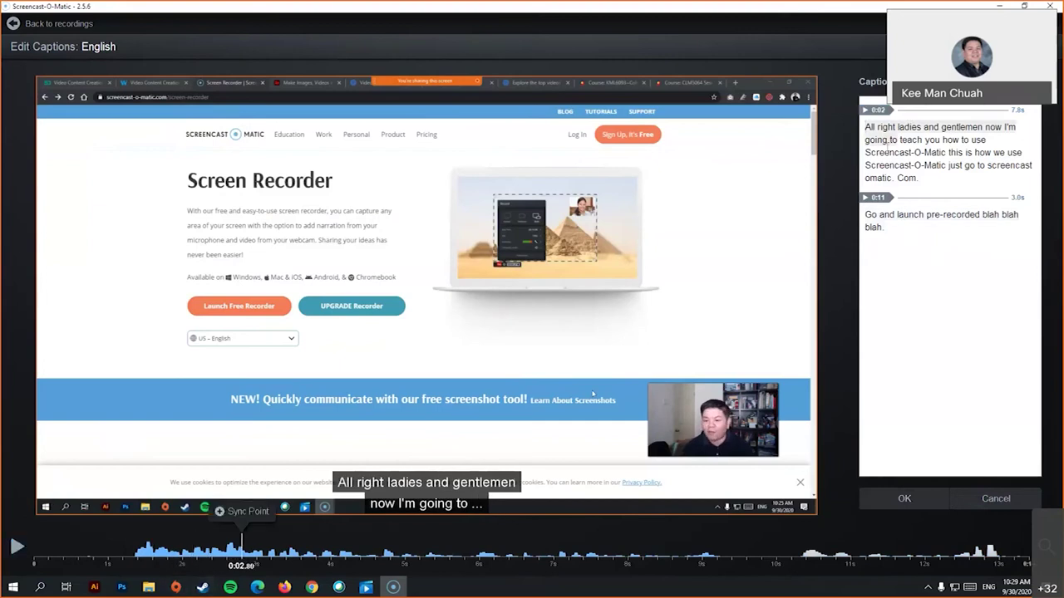
click(873, 82)
mouse_move(895, 156)
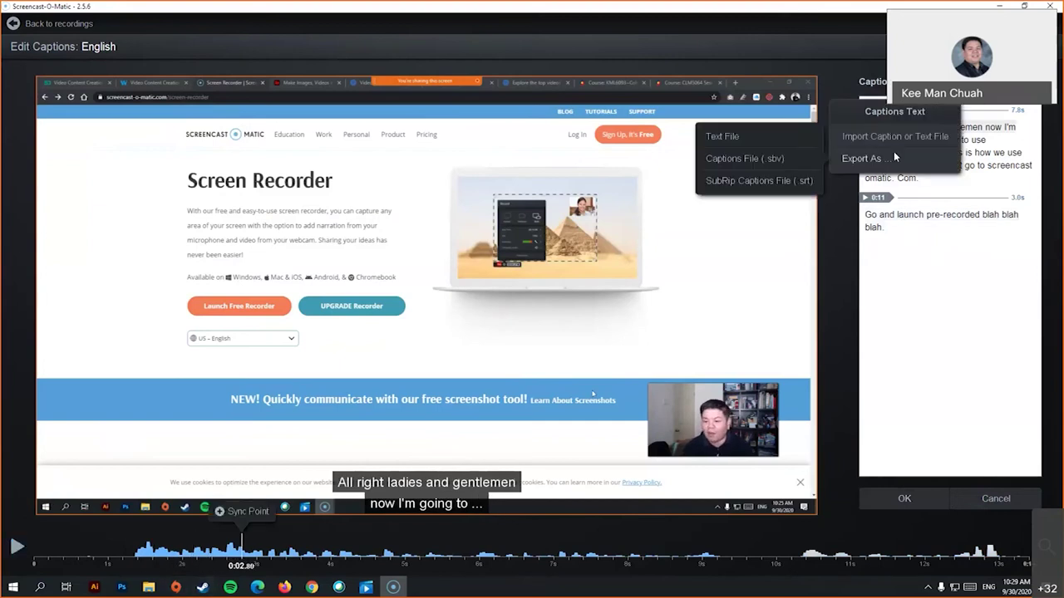
click(788, 182)
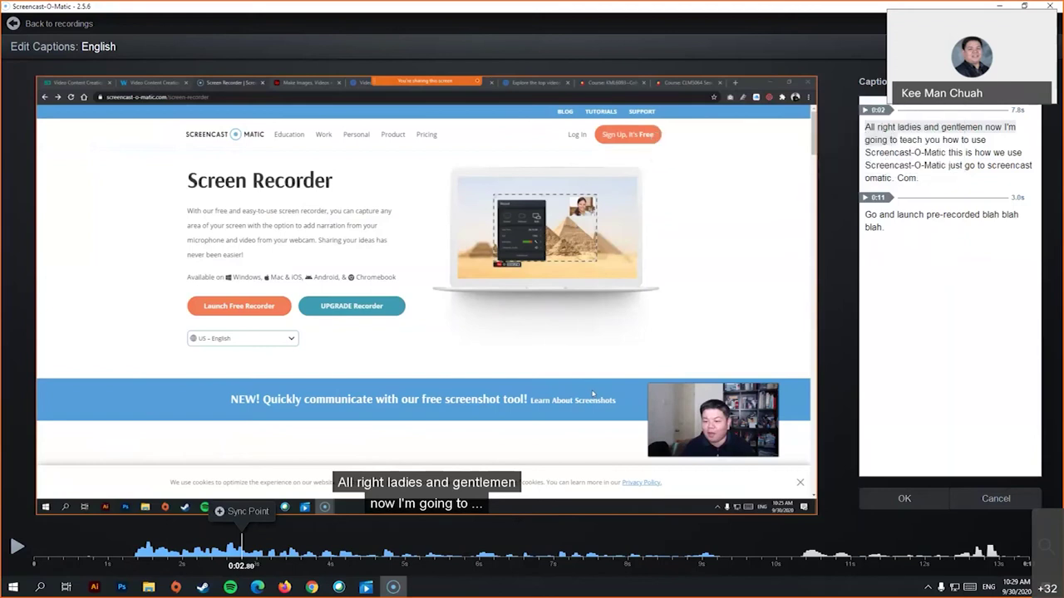
- Export the captions as a SubRip (.srt) file named English to the Desktop
click(873, 81)
mouse_move(861, 158)
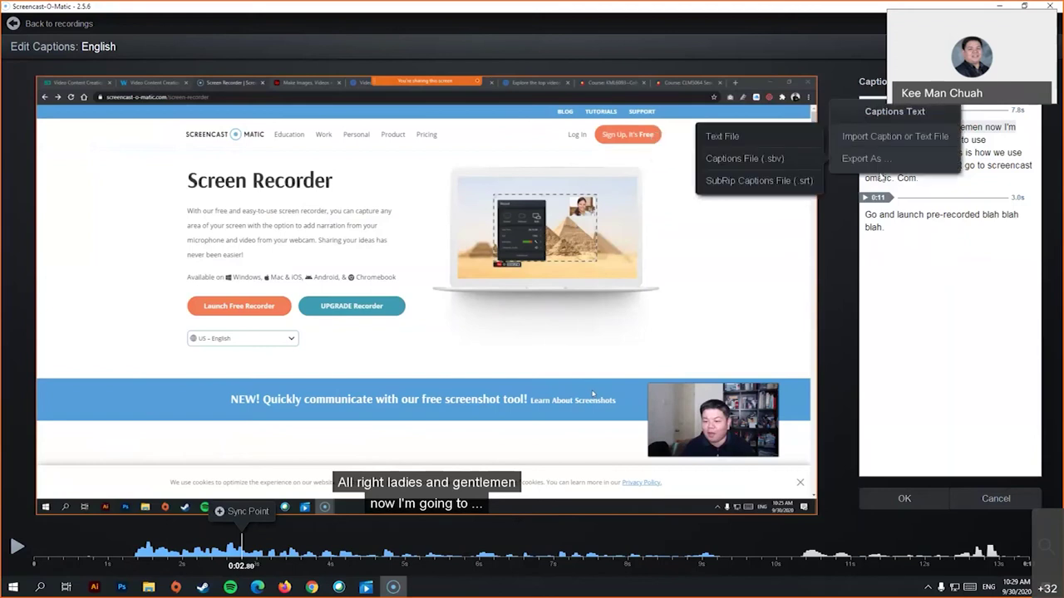
click(797, 183)
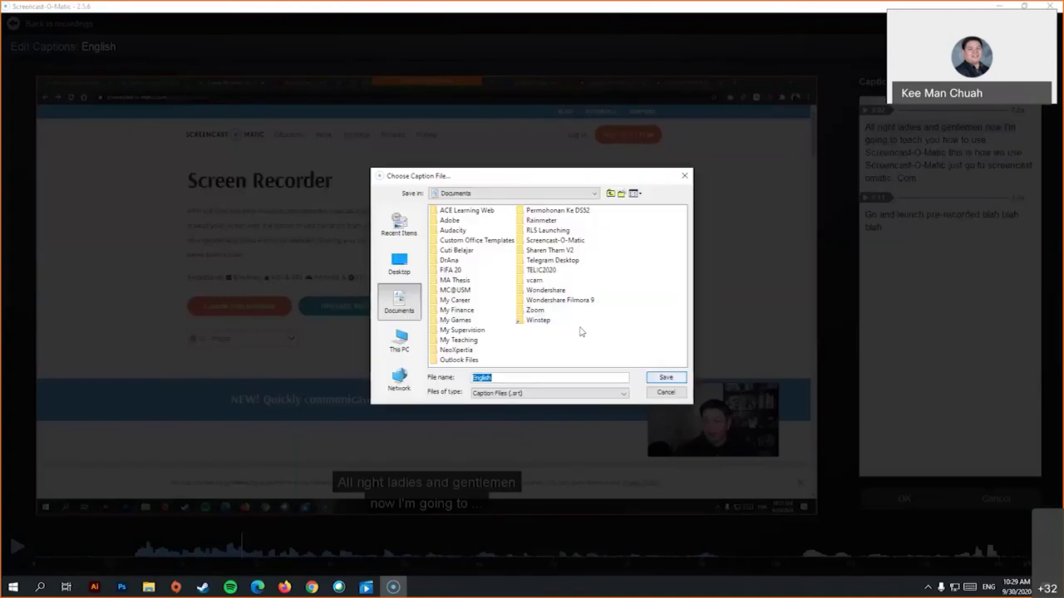
click(399, 264)
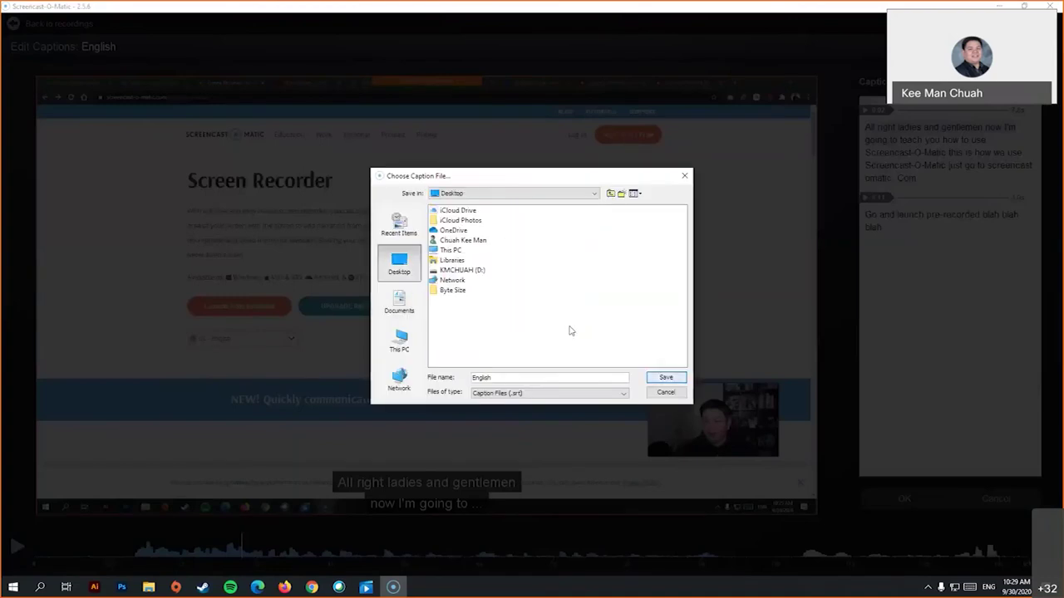
click(666, 378)
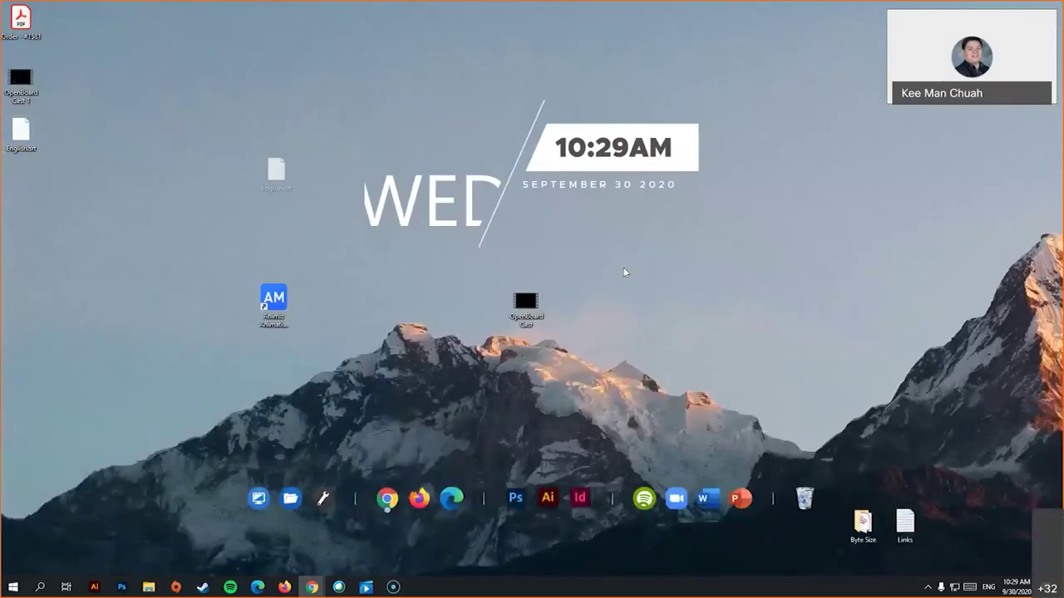
right_click(22, 139)
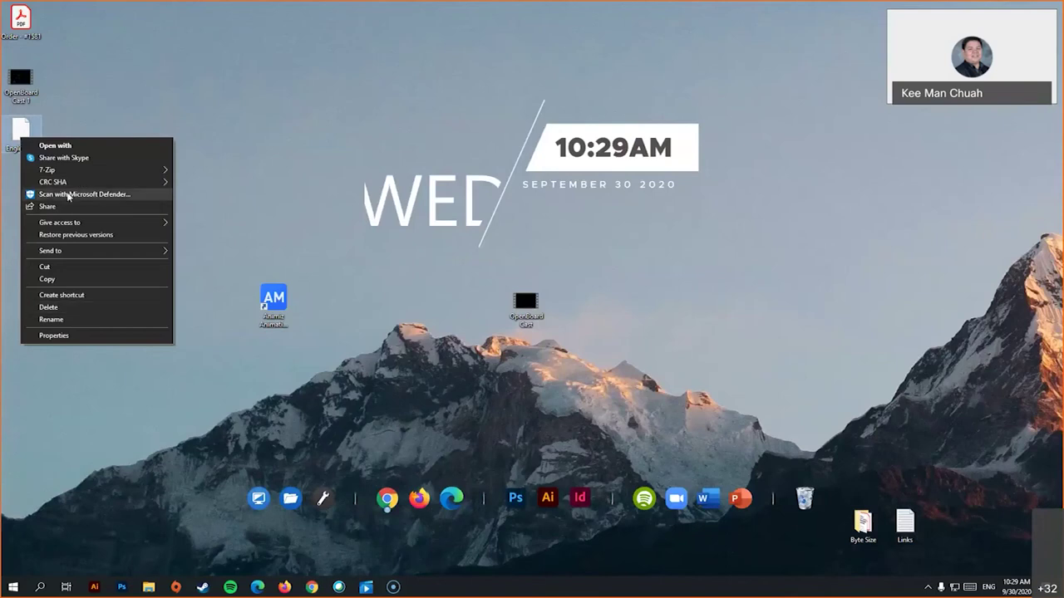
click(54, 146)
click(493, 251)
click(558, 283)
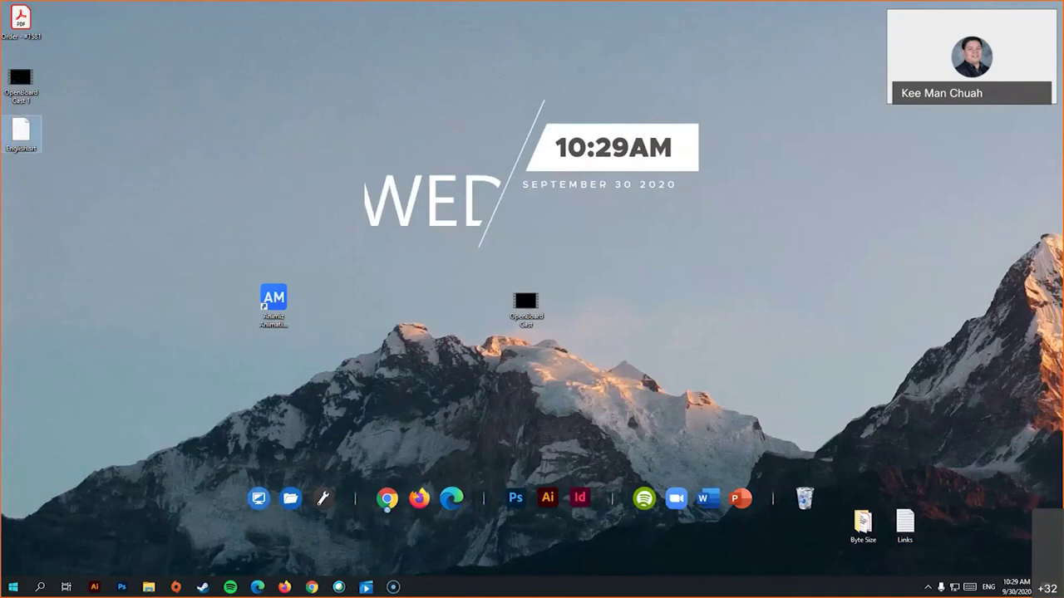
- Start Notepad and open the exported English.srt file from the desktop in it
click(13, 587)
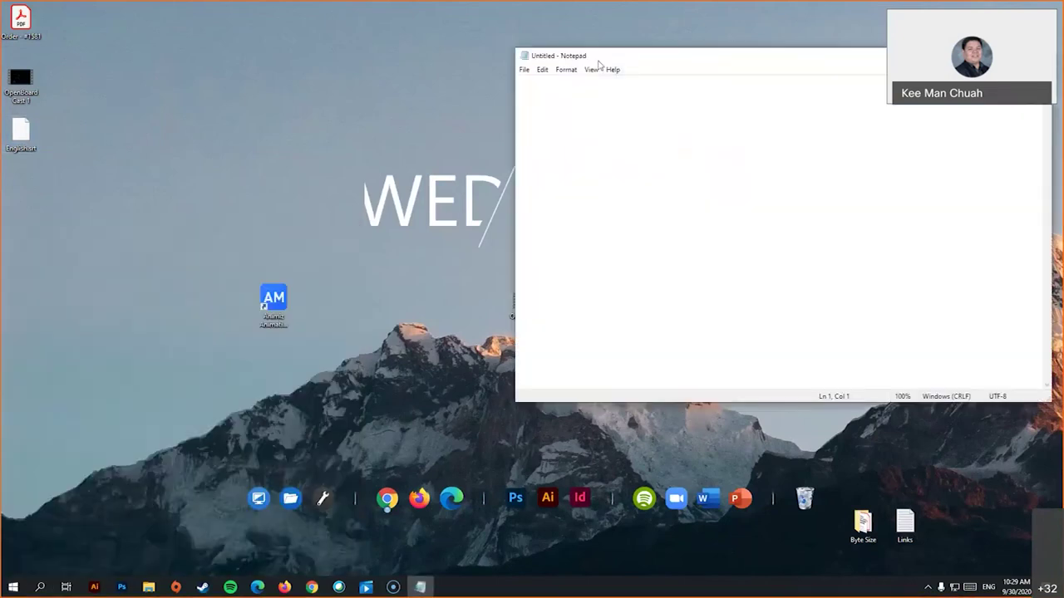
drag(598, 65, 189, 128)
drag(25, 137, 275, 214)
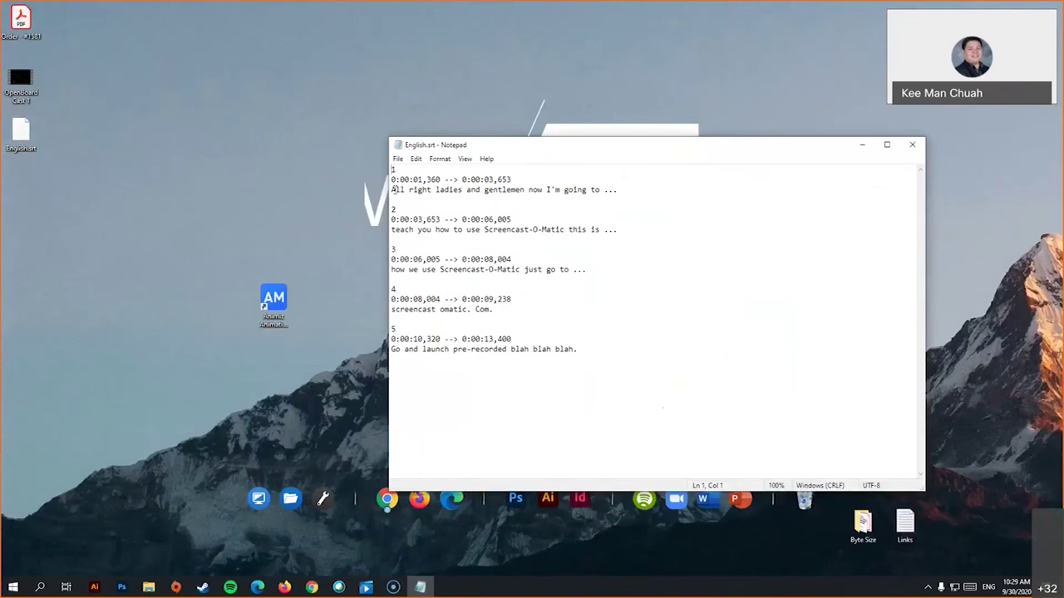
- Replace the first caption's English text with "Baiklah tuan-tuan dan puan-puan..." and minimize Notepad
drag(617, 189, 530, 190)
click(529, 190)
drag(599, 190, 391, 191)
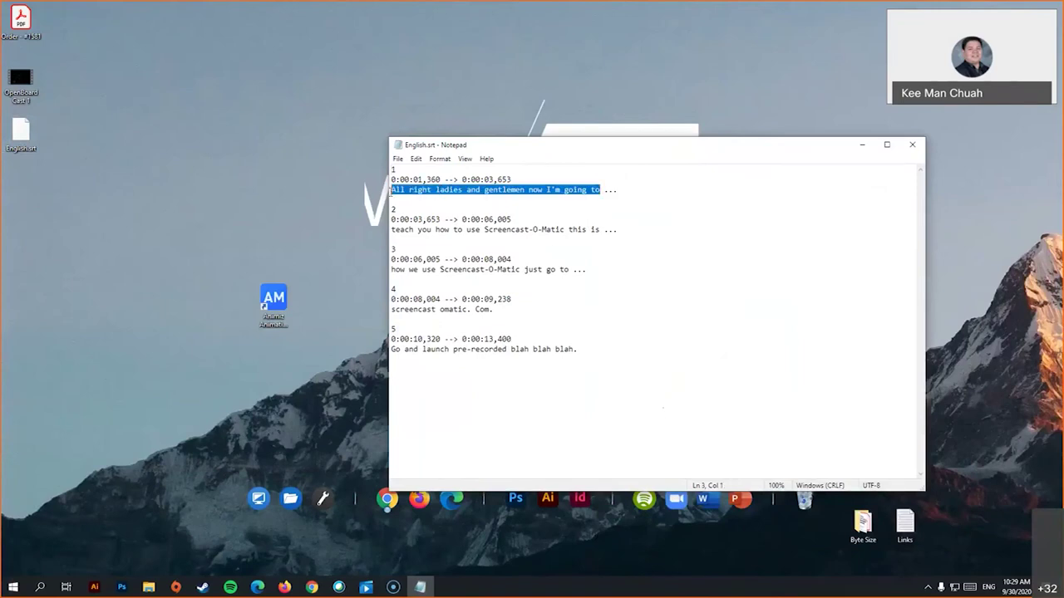
text(Baiklah tu)
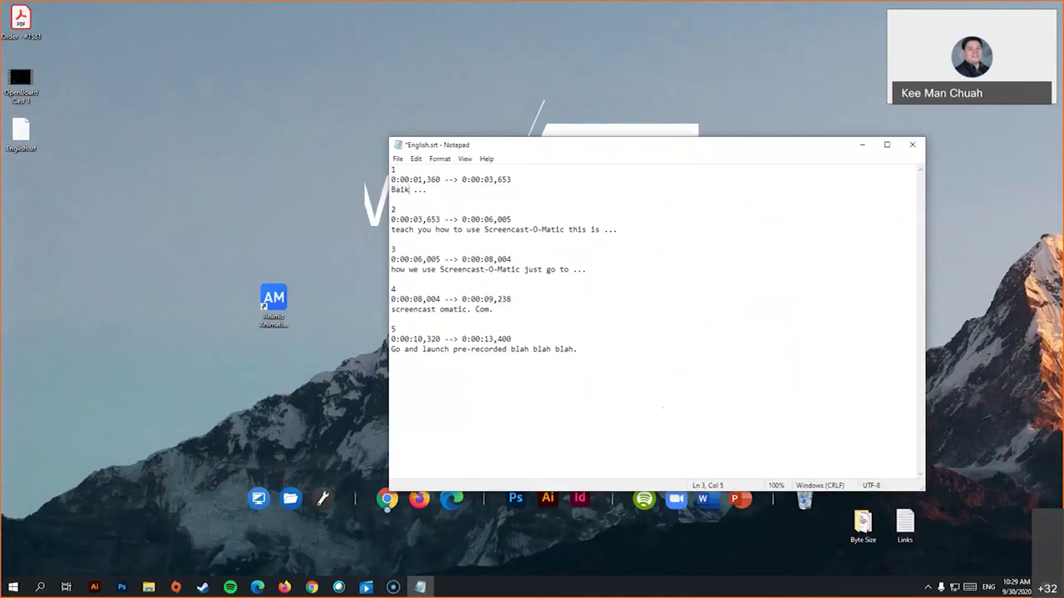
text(an -tuan dan puan-puan...)
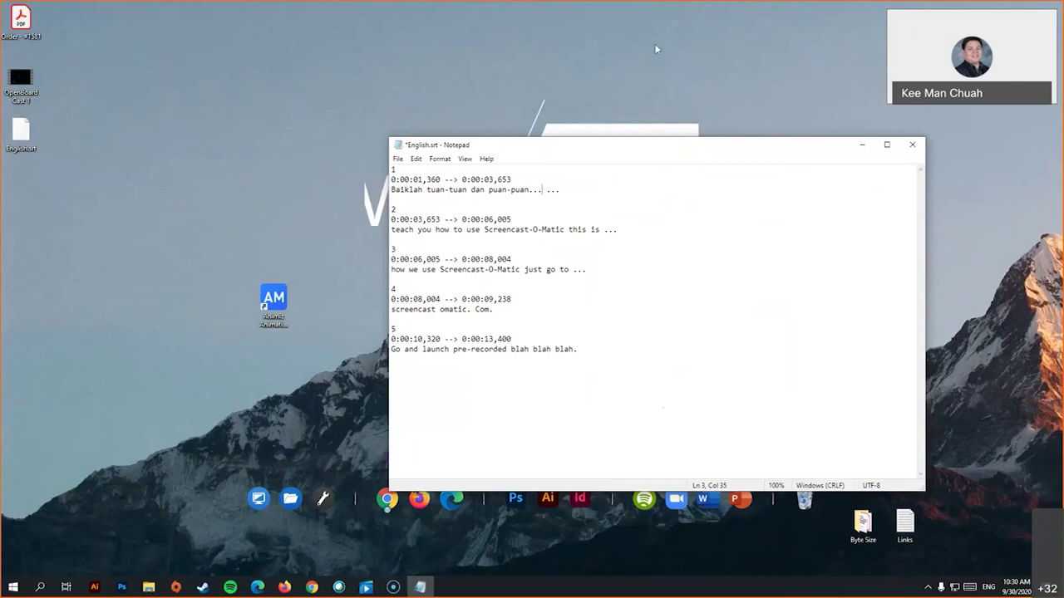
click(861, 148)
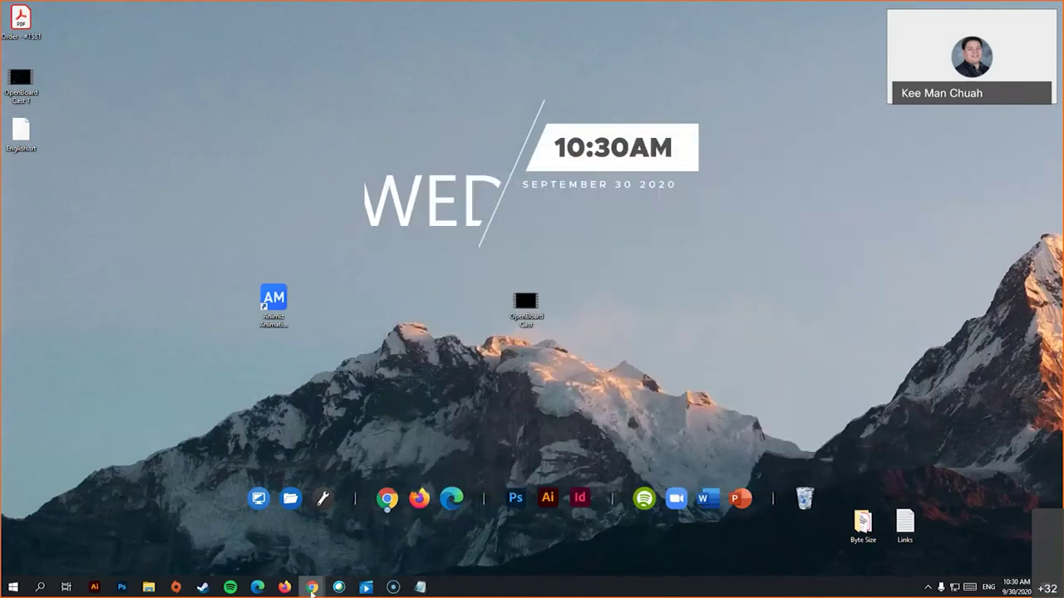
- Switch to Screencast-O-Matic, accept the English captions, toggle their display off and on, and finish editing the recording
mouse_move(311, 586)
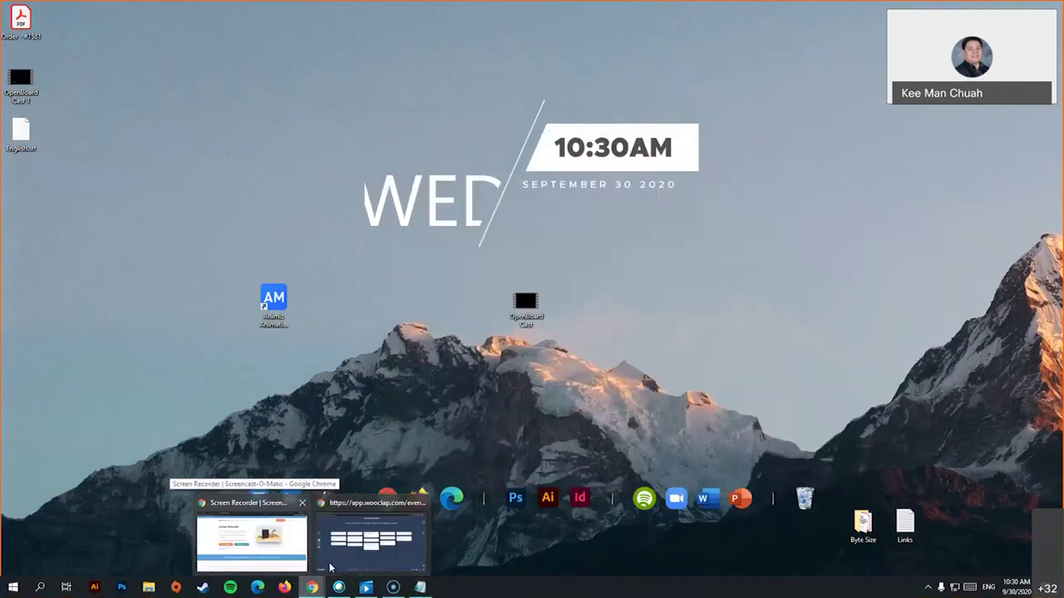
click(393, 587)
click(624, 271)
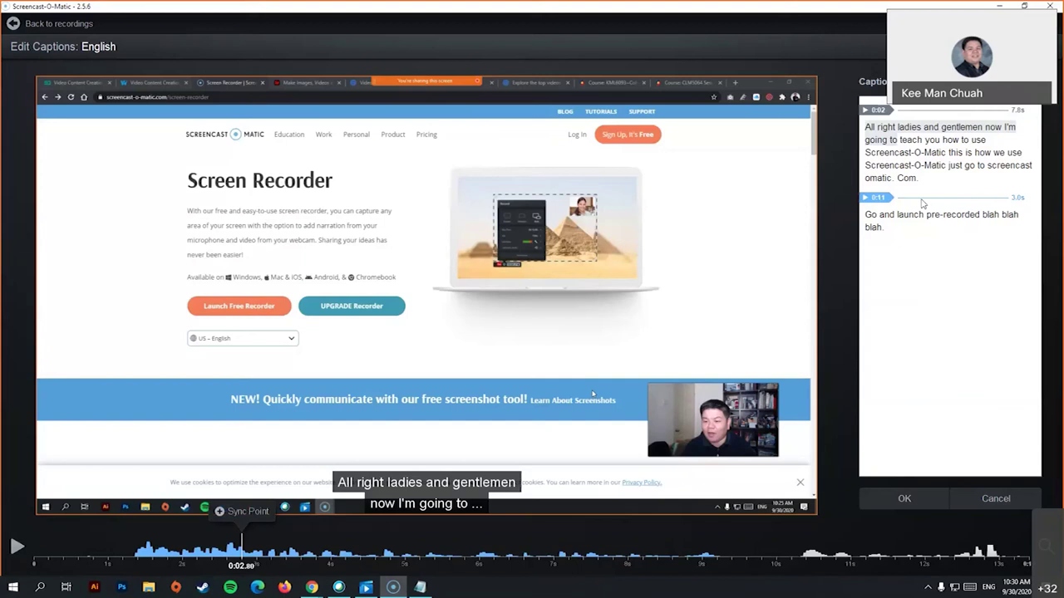
click(902, 499)
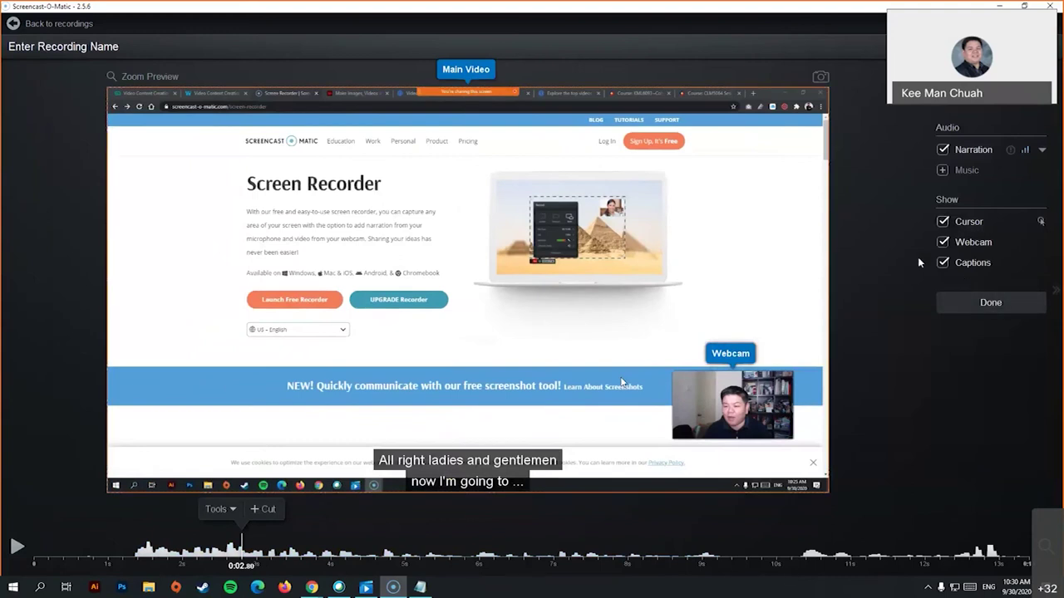
click(945, 264)
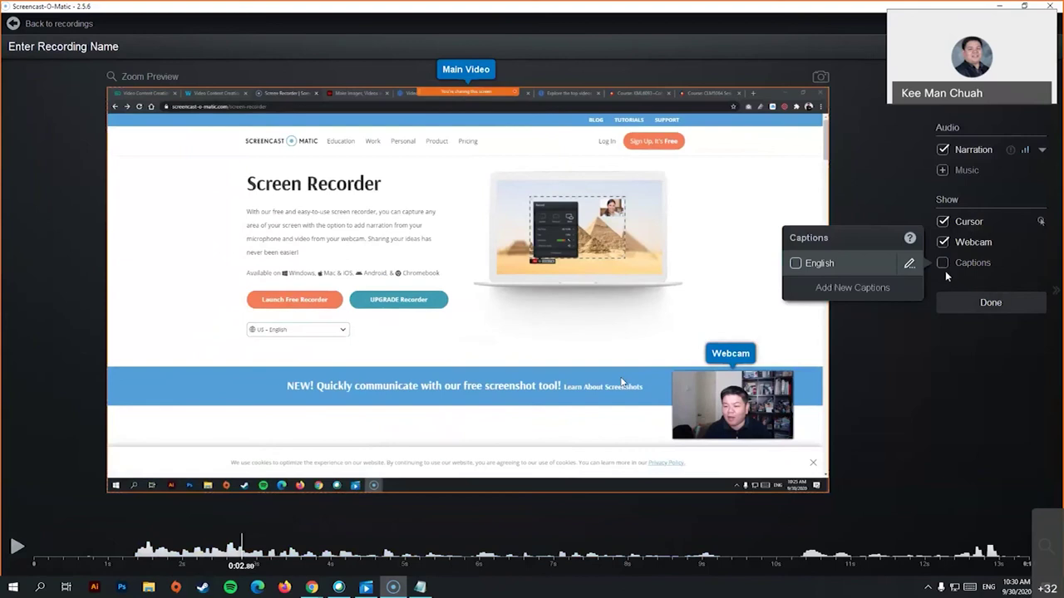
click(944, 265)
click(1011, 310)
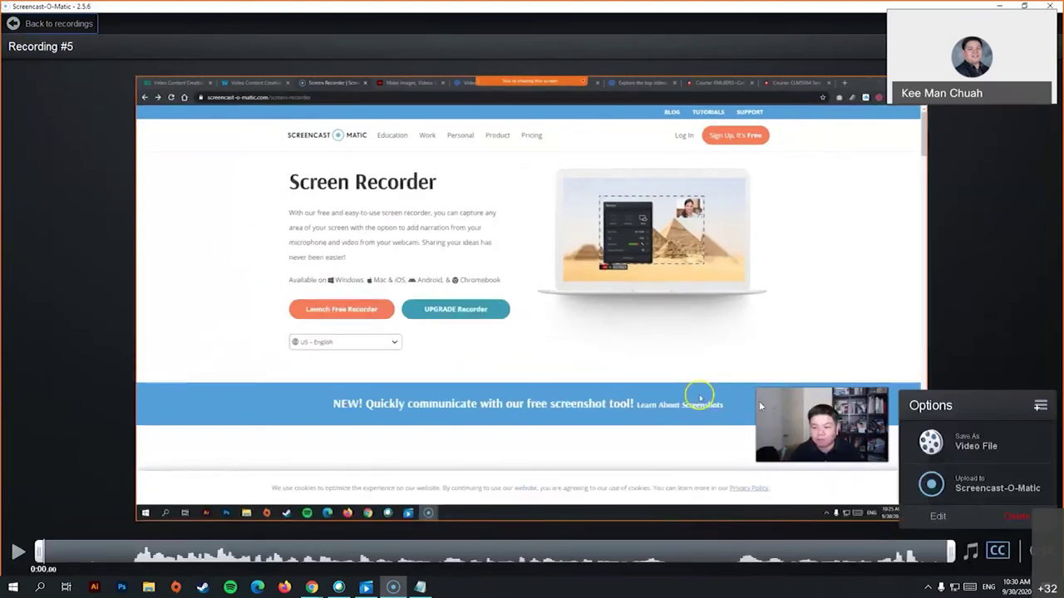
- Publish Recording #5 to the Desktop as an MP4 video file with English open captions and higher quality
click(975, 443)
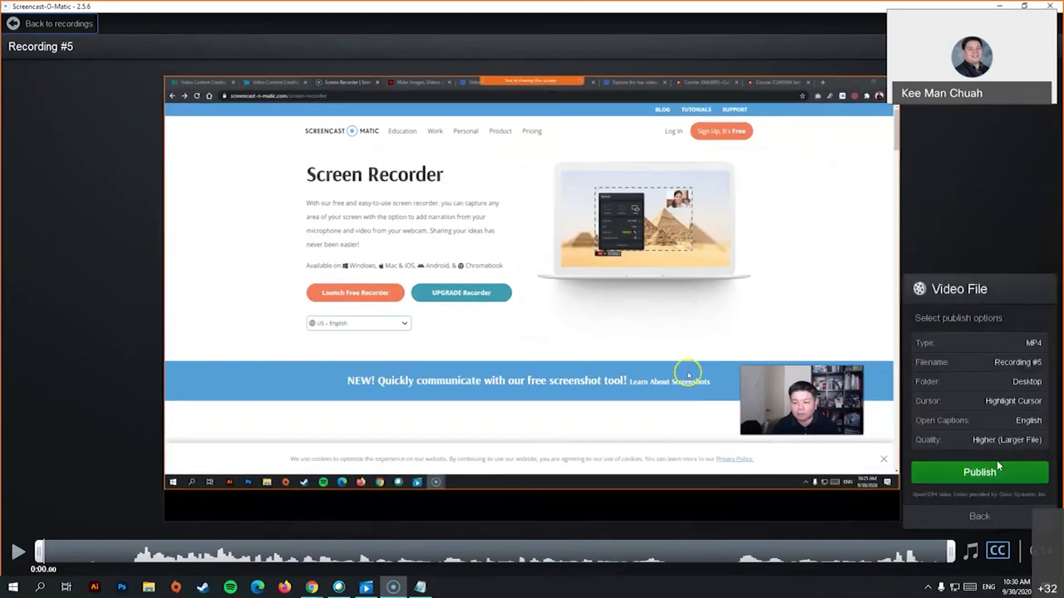
click(987, 476)
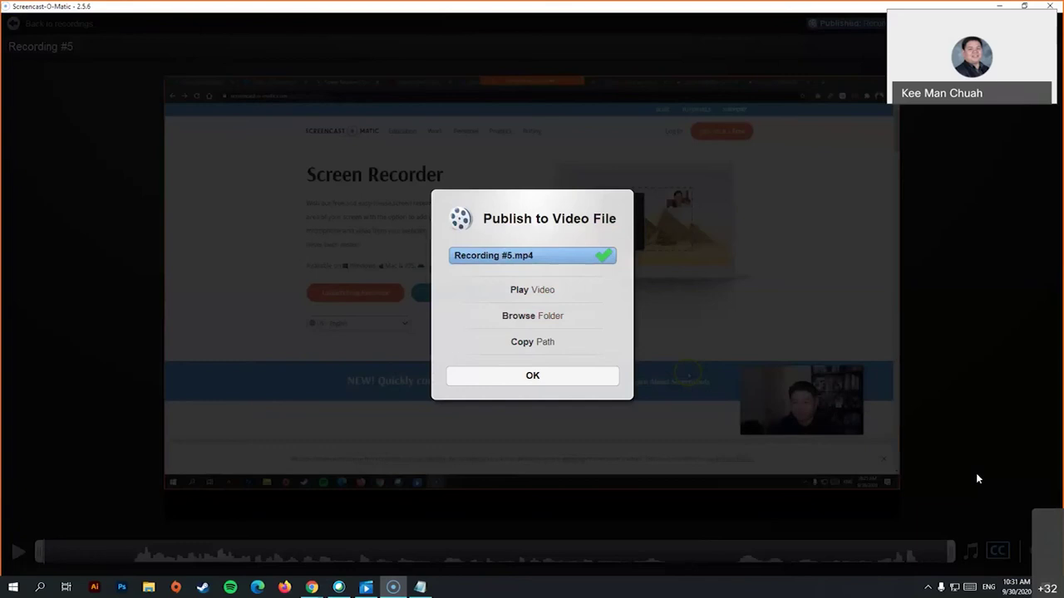
click(552, 373)
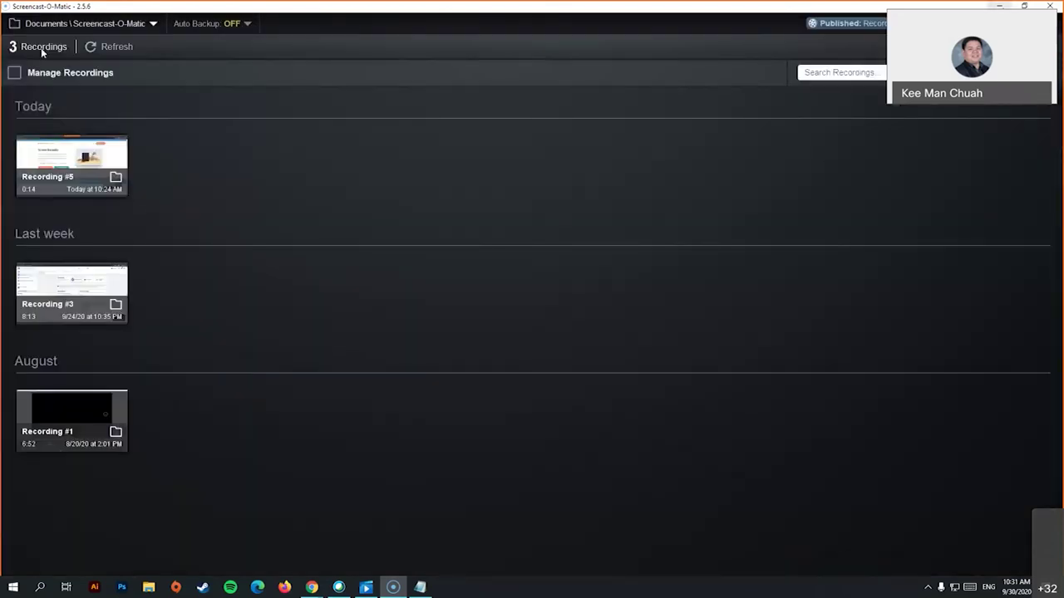
- Create a new scripted recording, add a second script section, and close it with both sections left empty
click(95, 23)
click(314, 152)
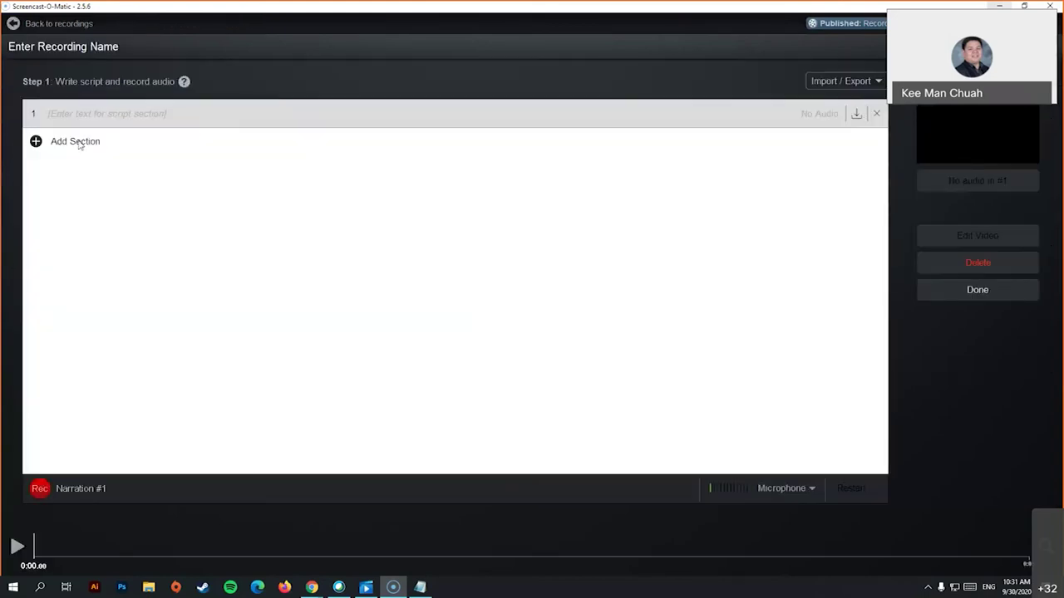
click(78, 141)
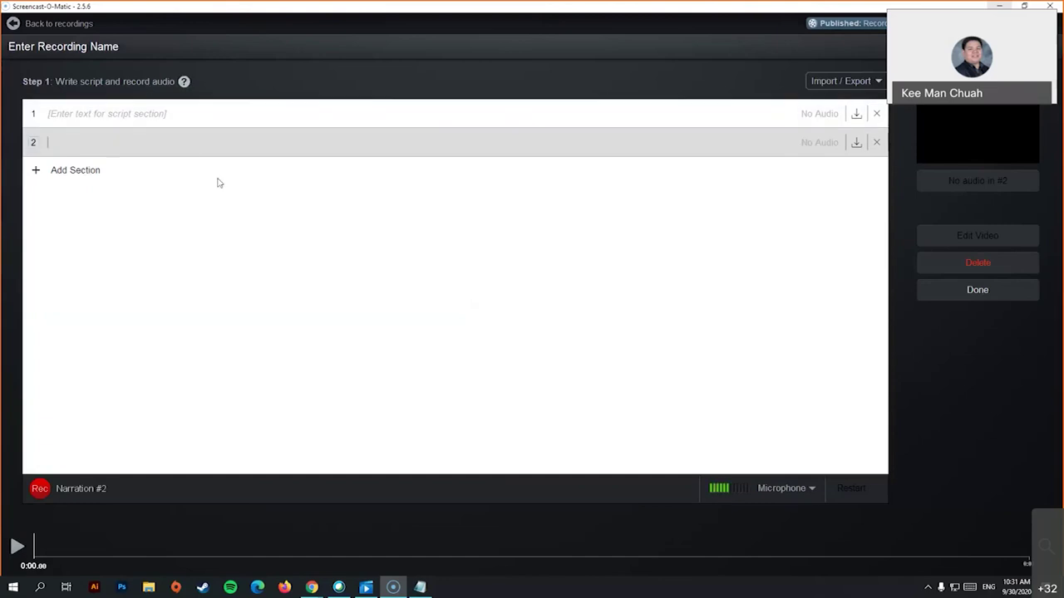
click(119, 114)
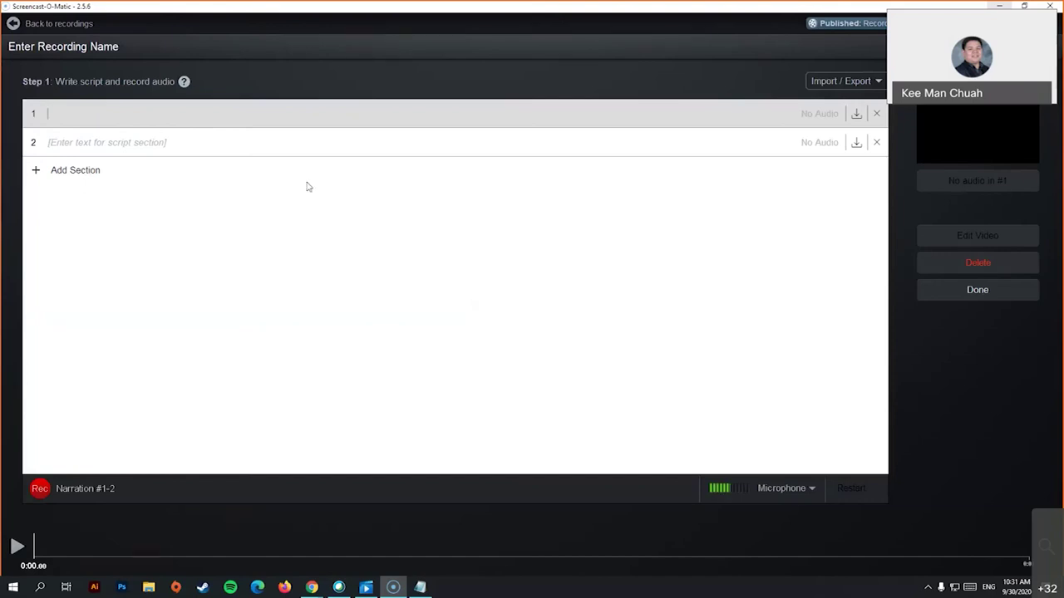
click(976, 291)
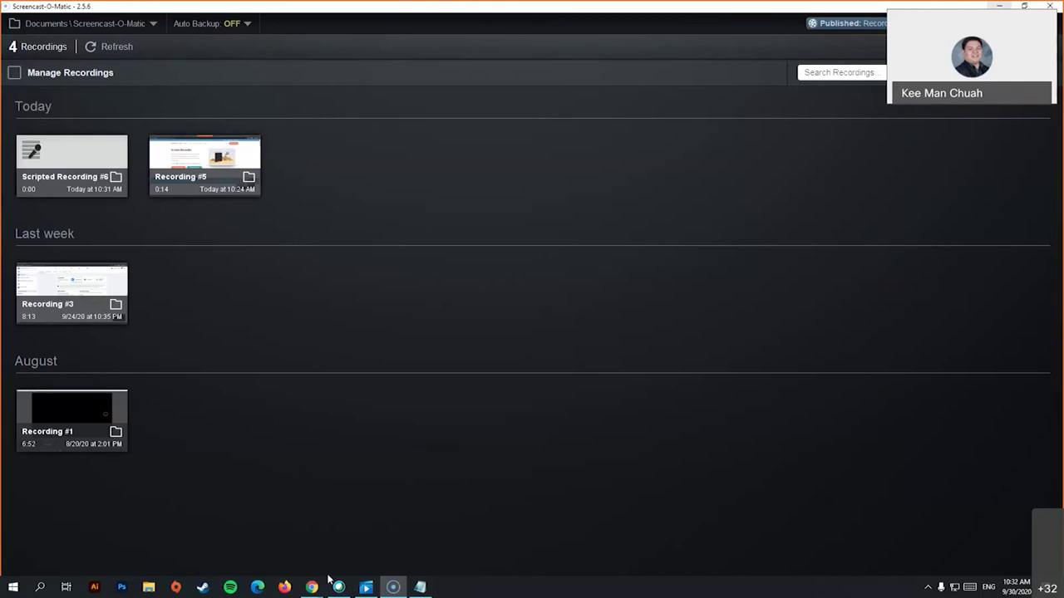
- Switch to Chrome, search Google for "screenrec" and open the ScreenRec website
mouse_move(312, 587)
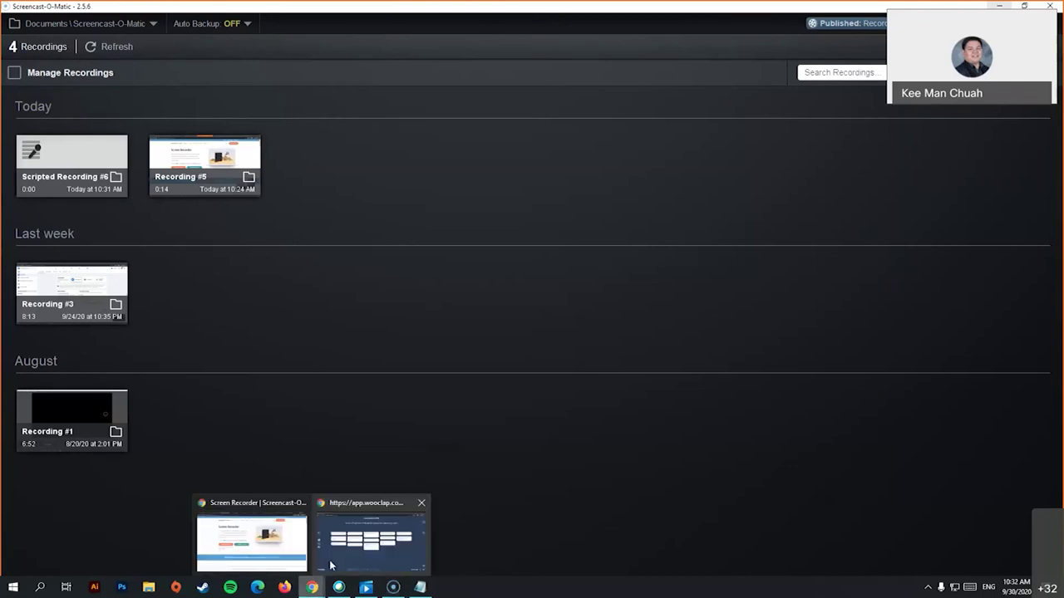
click(245, 532)
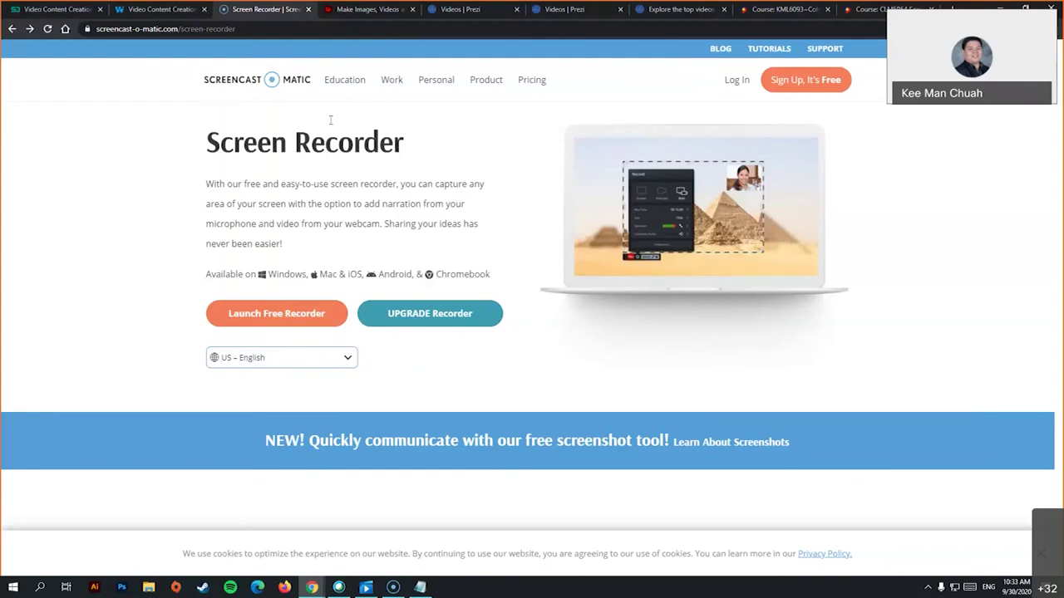
click(262, 29)
text(sc)
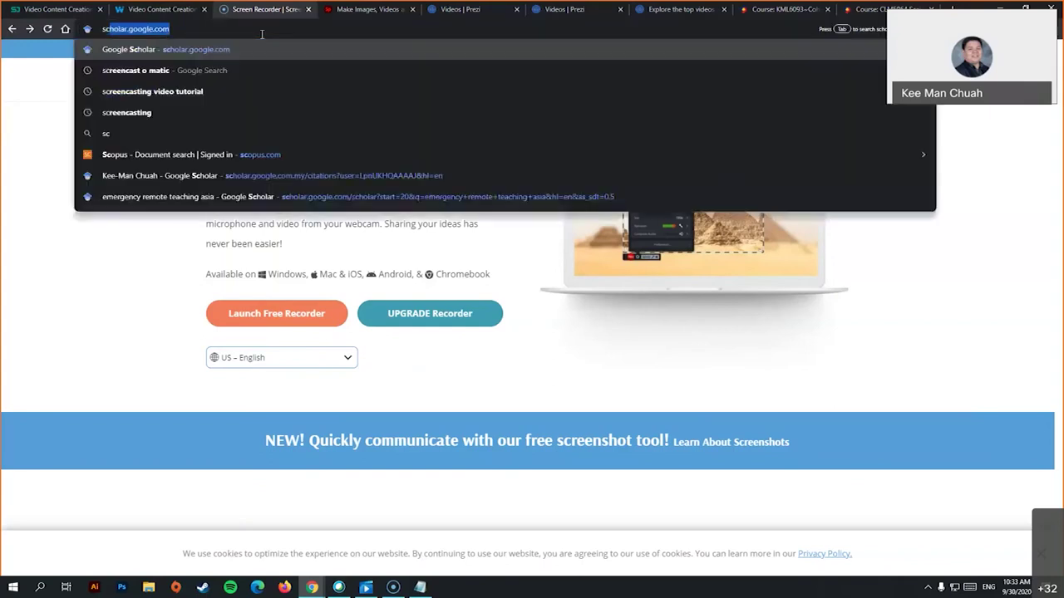
text(reenrec)
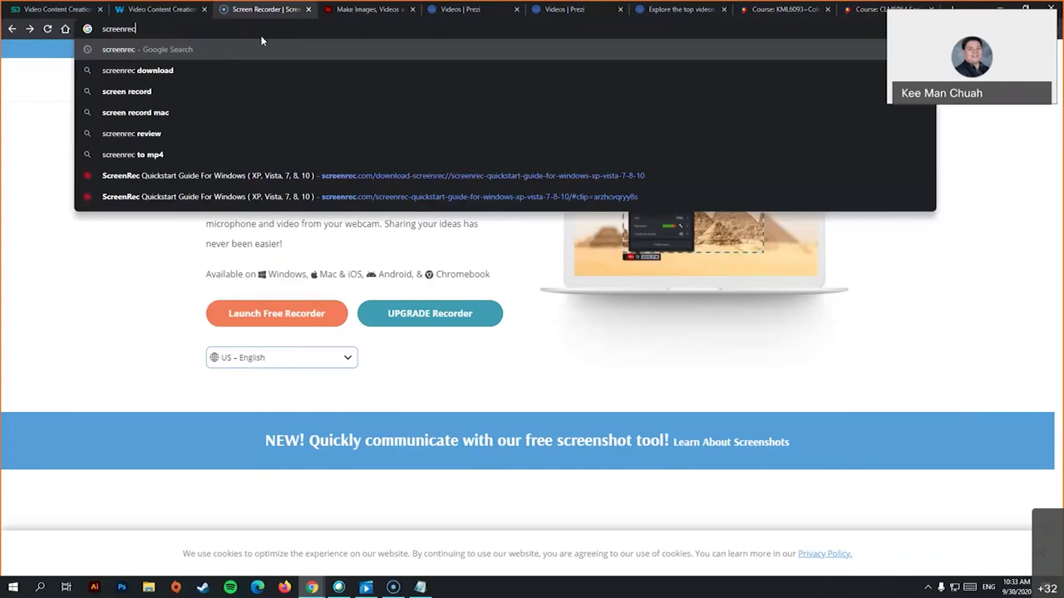
key(Return)
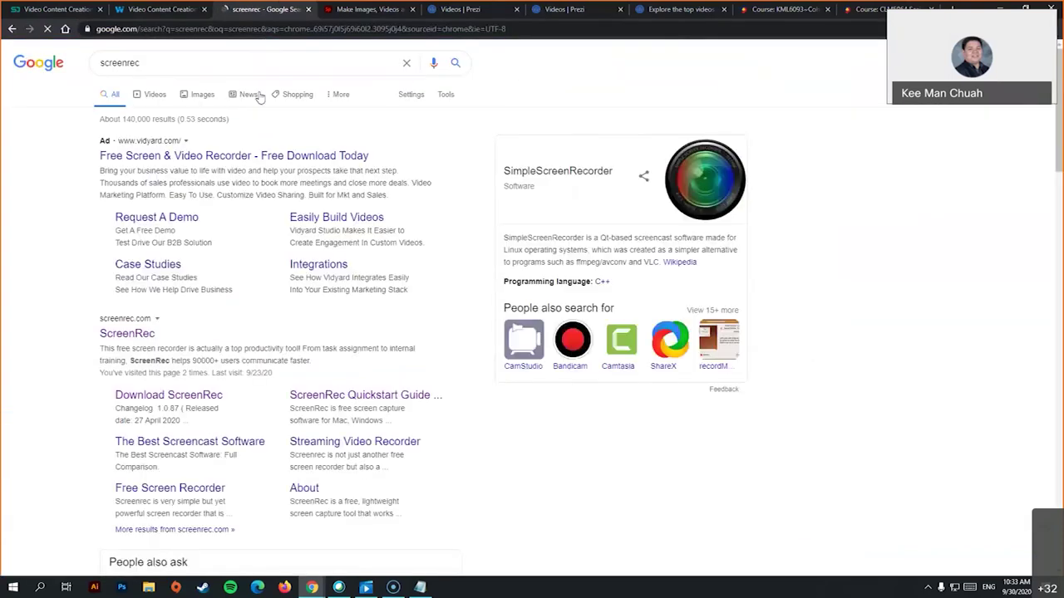
click(141, 335)
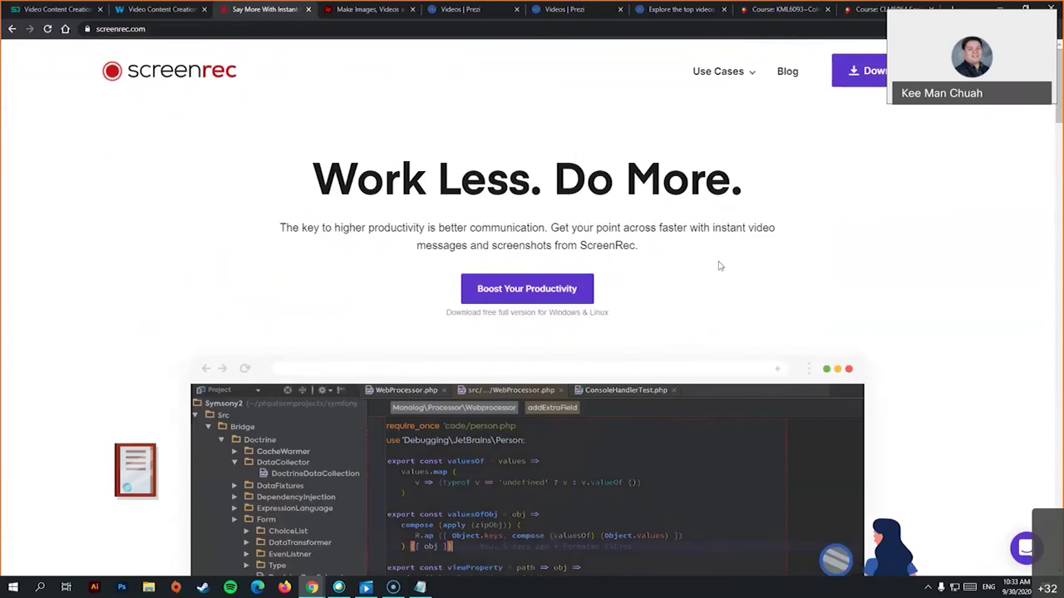
- Look through the ScreenRec homepage, including its product demo and screen capture feature sections
scroll(707, 325, down, 3)
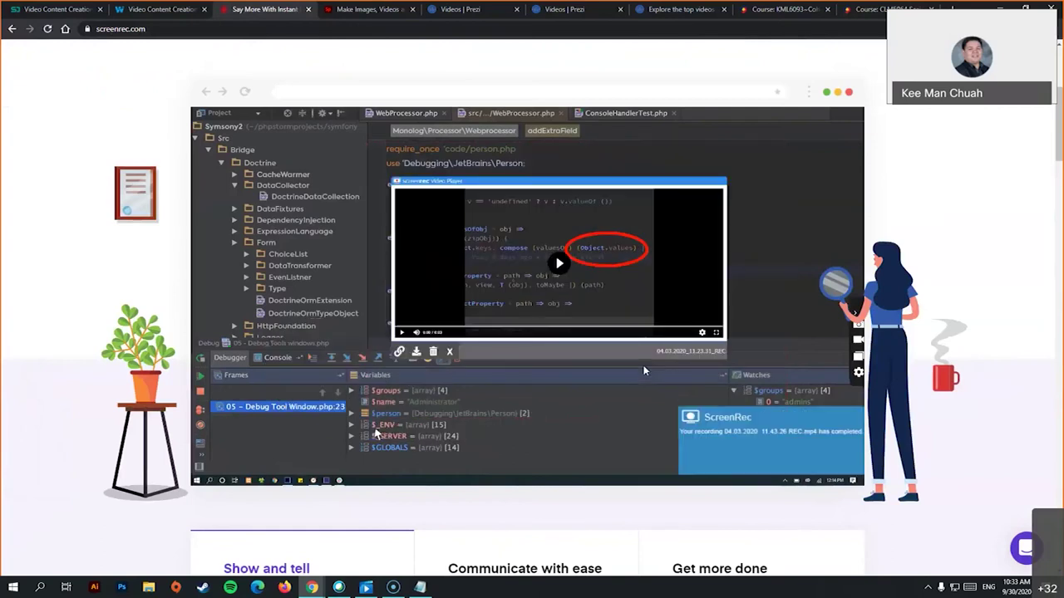
scroll(640, 371, down, 3)
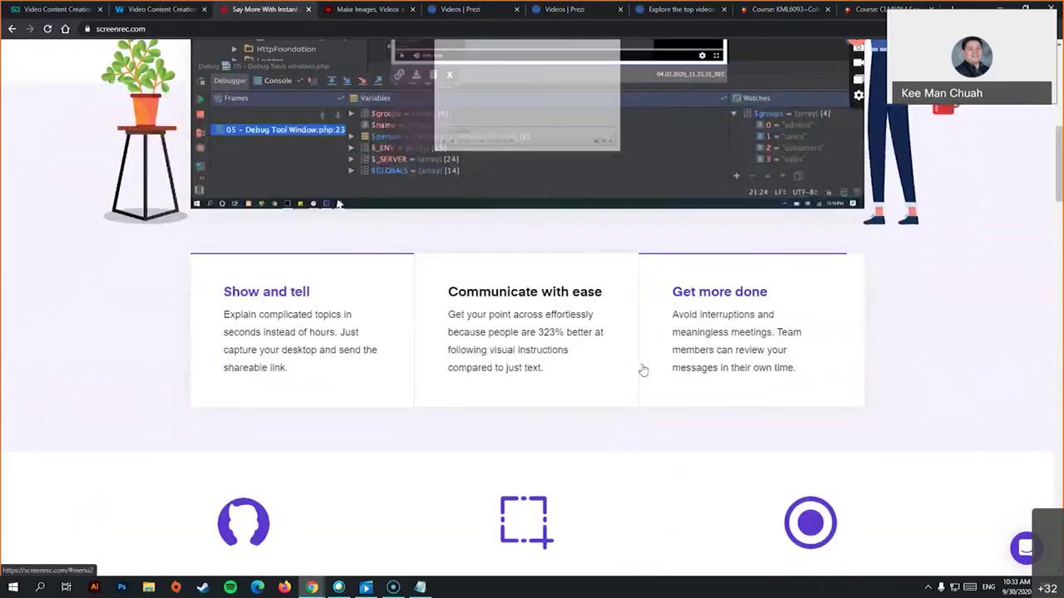
scroll(642, 370, up, 8)
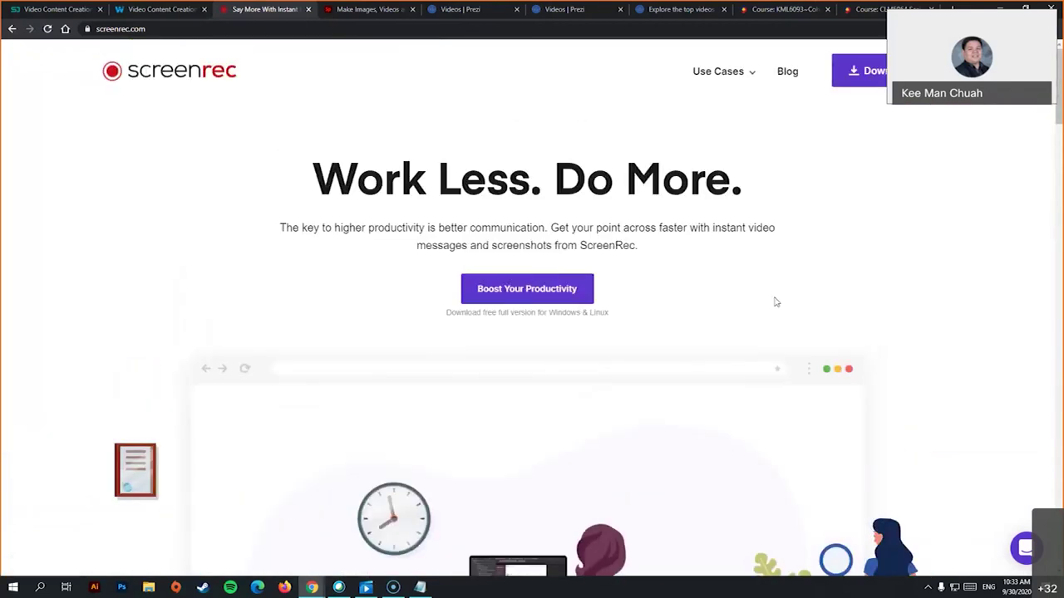
scroll(845, 212, down, 8)
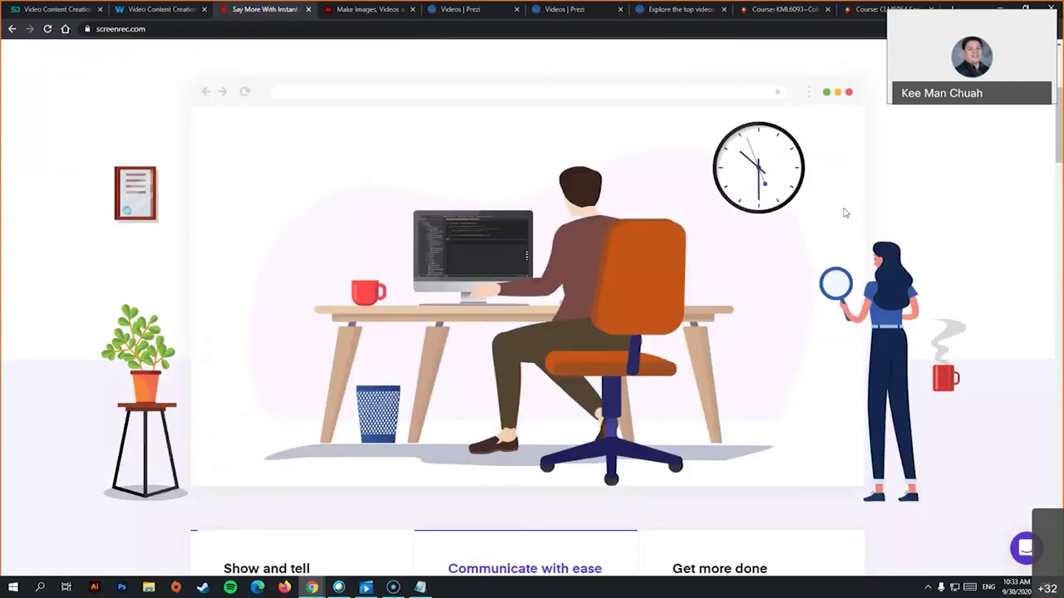
scroll(557, 398, down, 3)
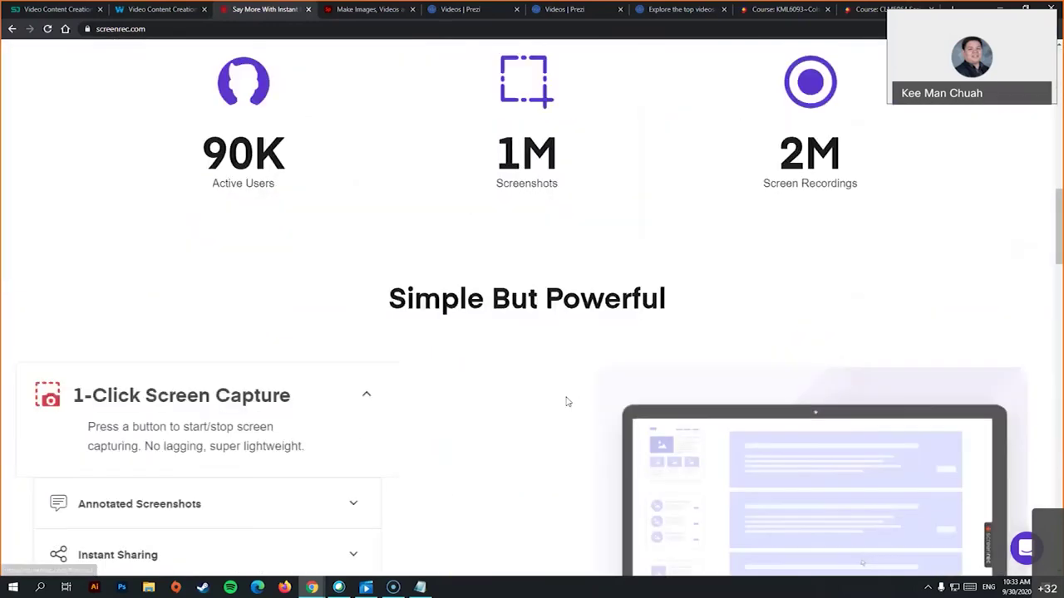
scroll(582, 391, up, 10)
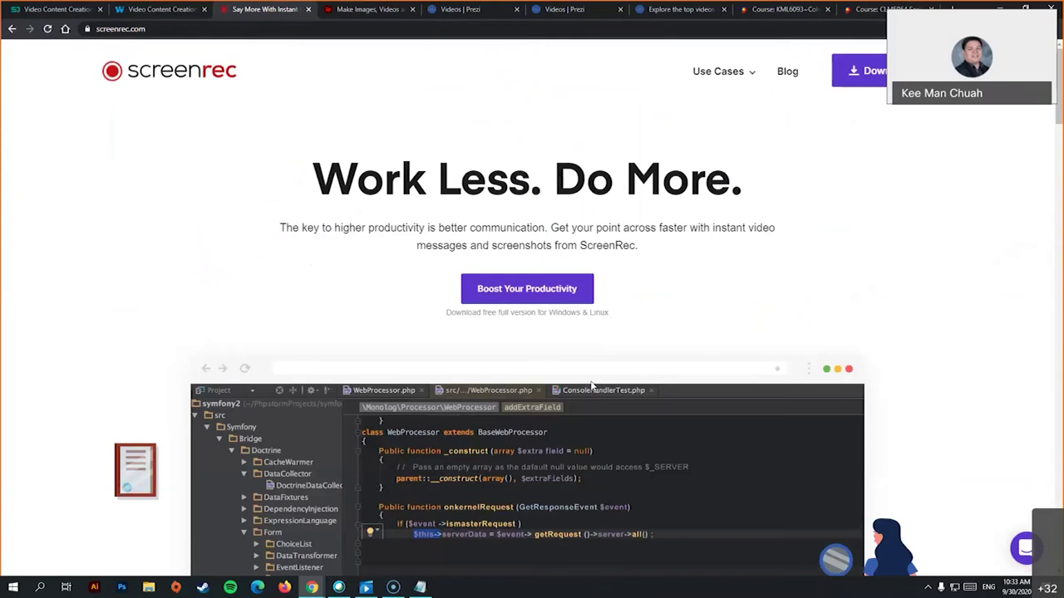
key(ctrl+s)
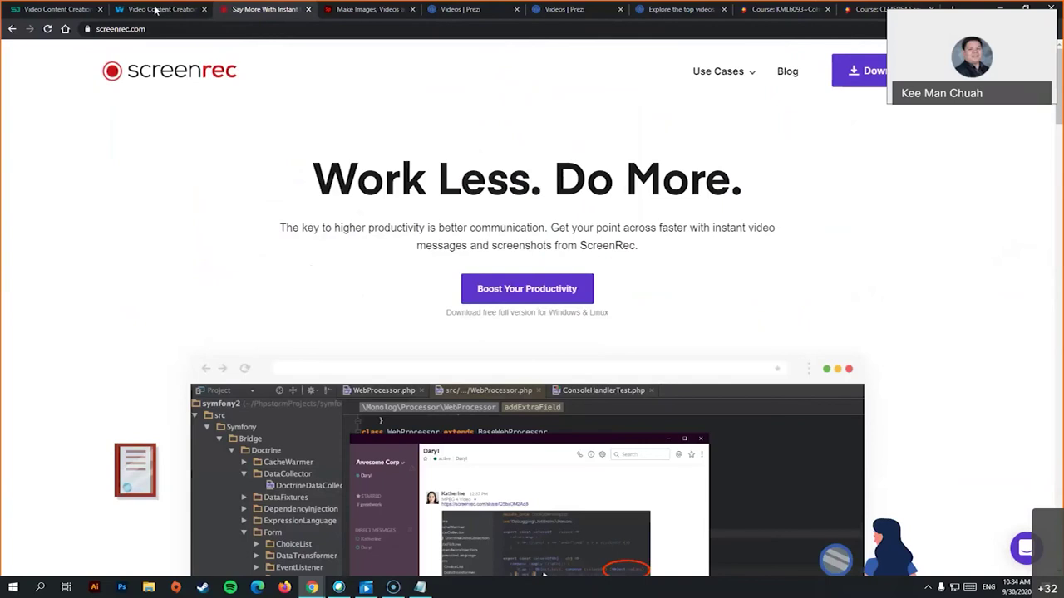
click(339, 587)
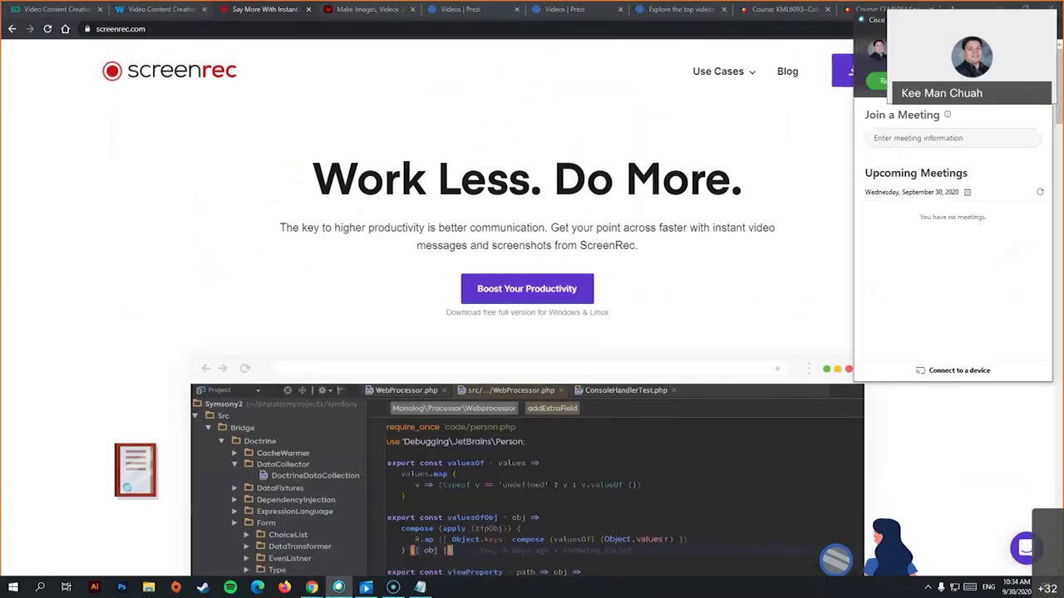
click(312, 588)
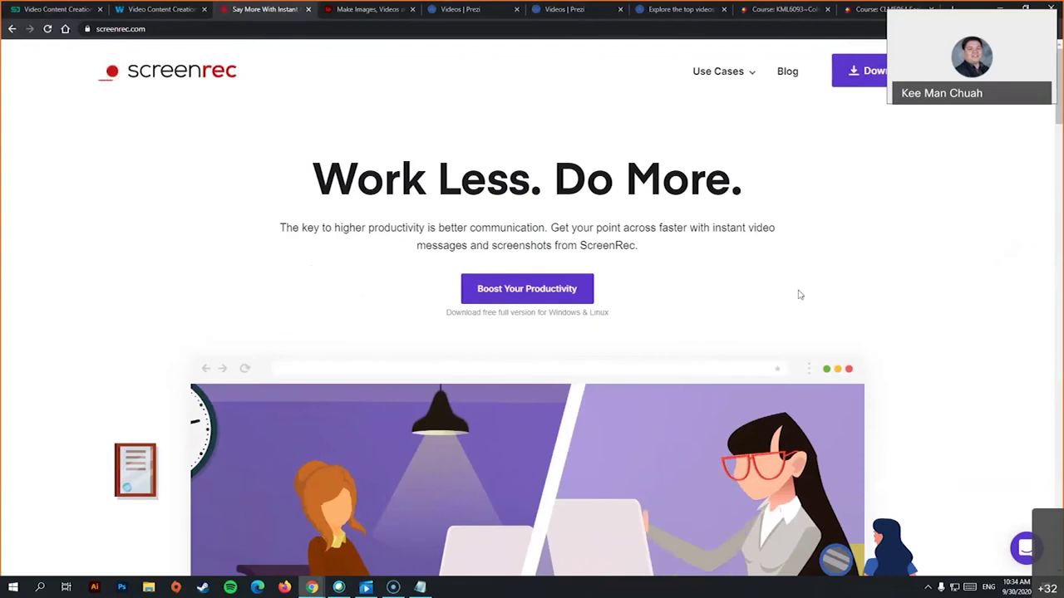
- Return to the Wakelet video content collection, look through its listed tools and open the Animiz animation video maker link
click(167, 10)
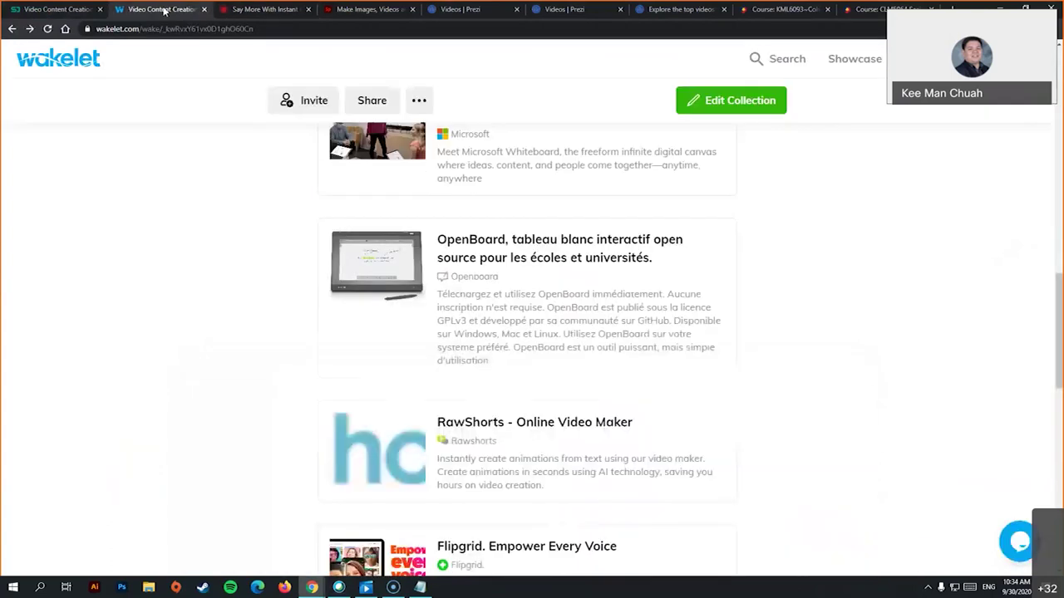
scroll(743, 349, up, 7)
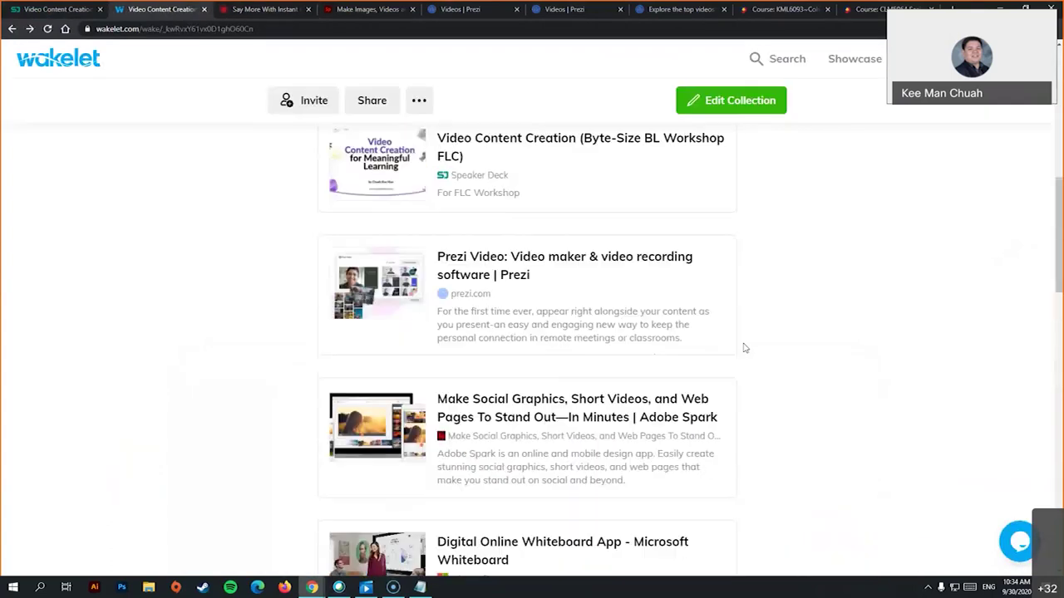
scroll(582, 333, down, 1)
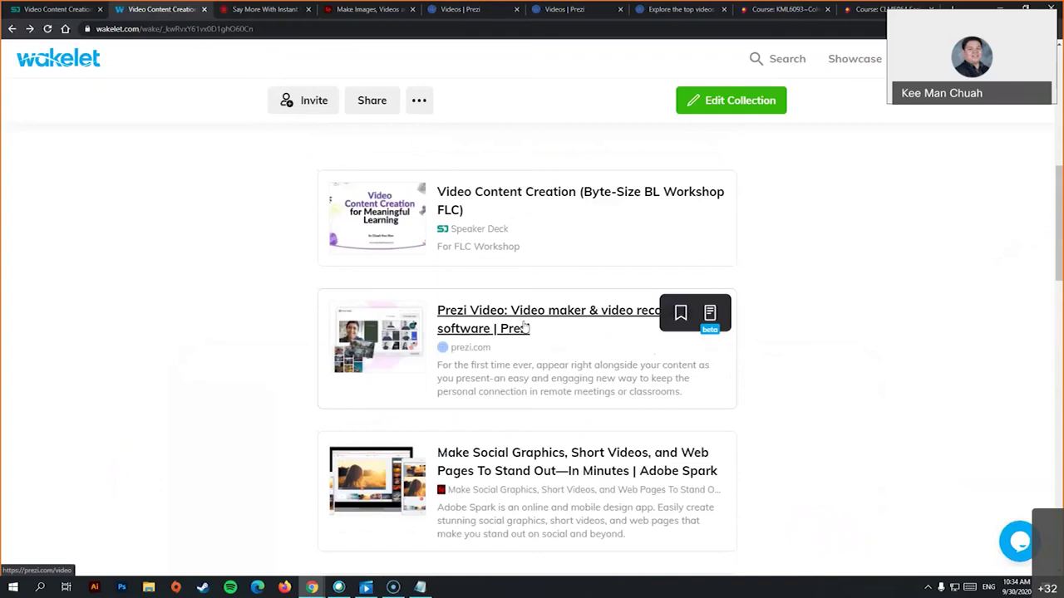
scroll(526, 326, down, 2)
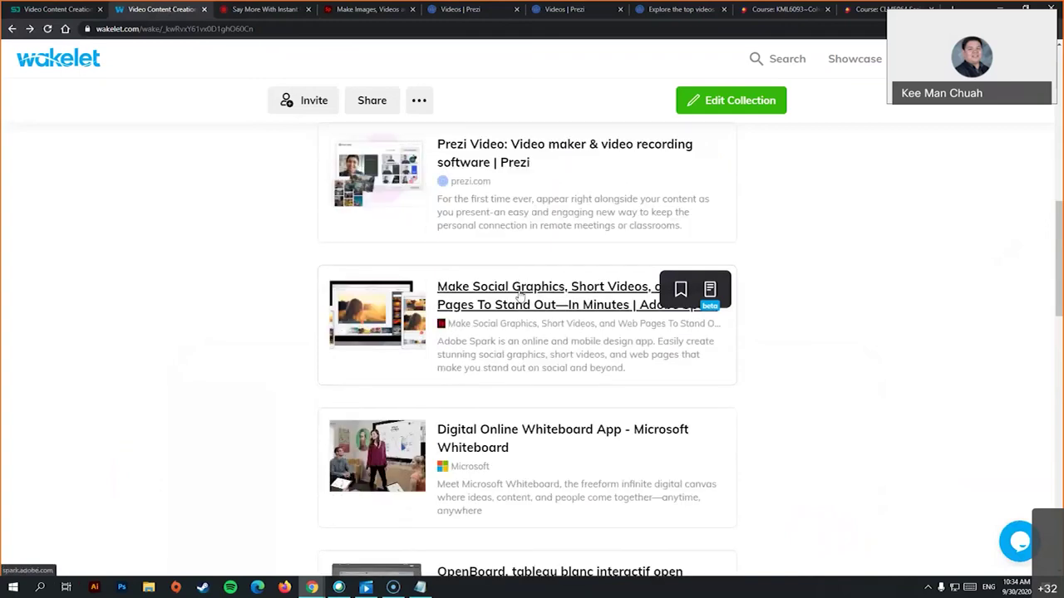
scroll(521, 290, down, 3)
scroll(499, 316, down, 1)
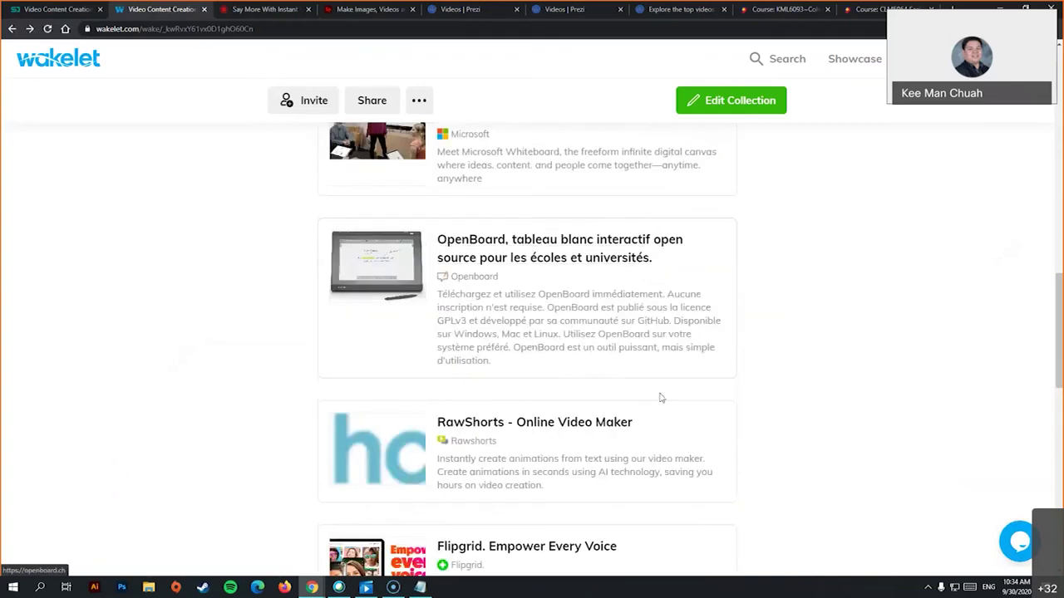
scroll(682, 341, down, 2)
scroll(682, 342, down, 1)
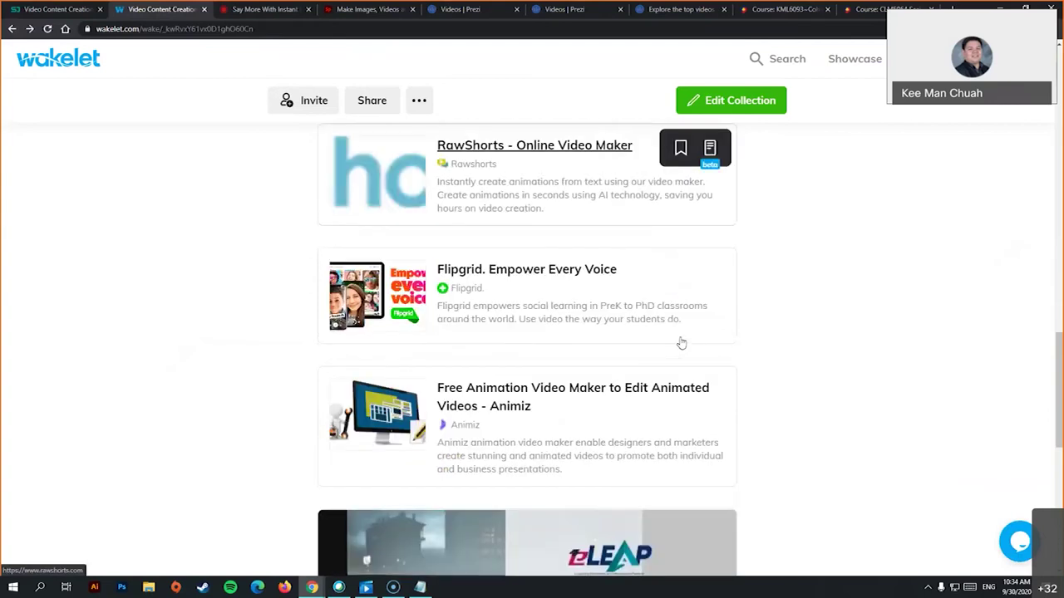
scroll(681, 342, down, 1)
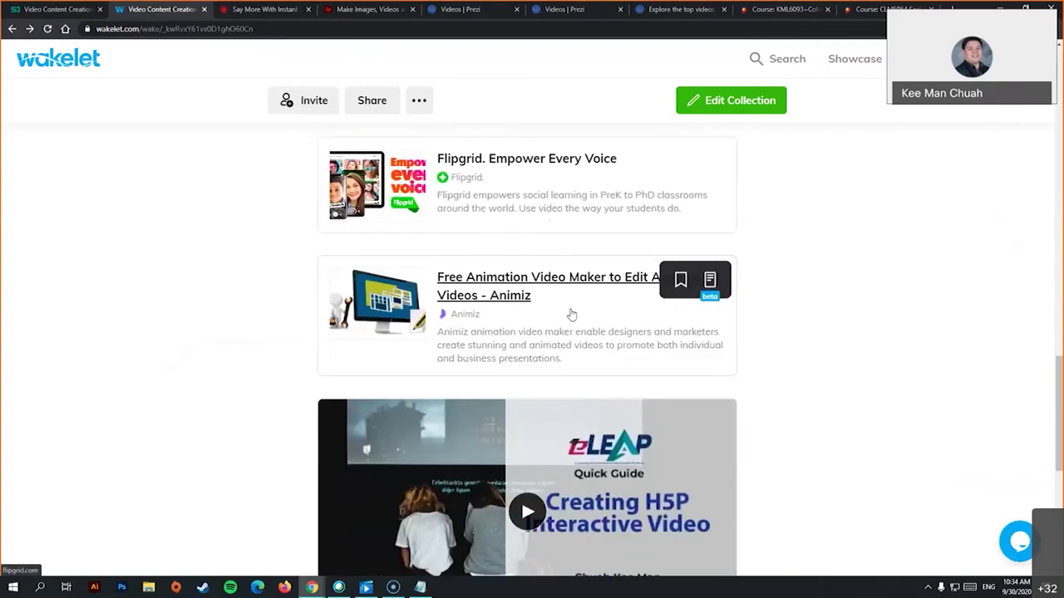
click(501, 301)
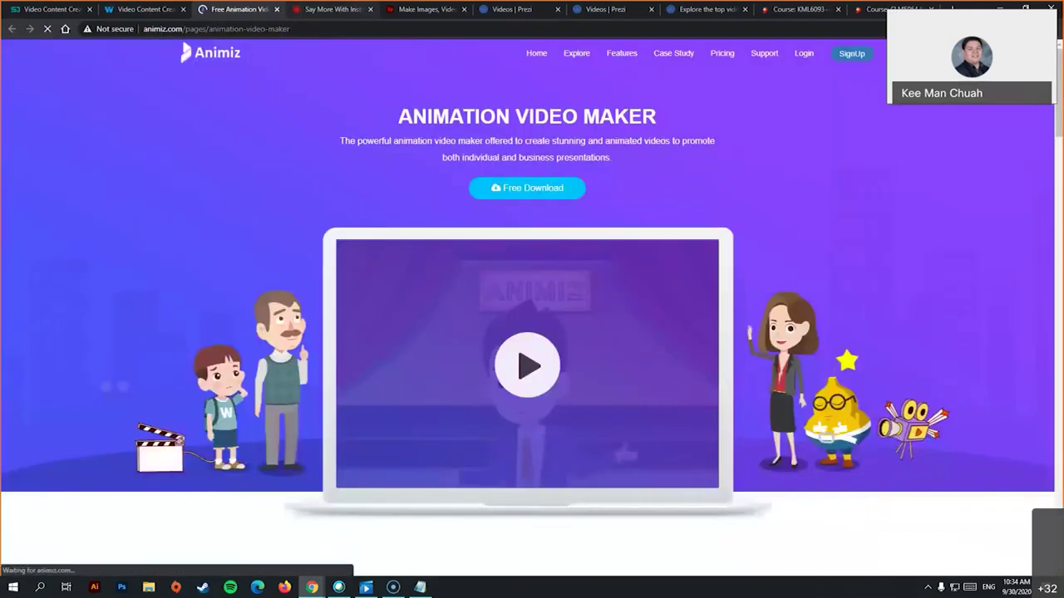
- Close the ScreenRec, Adobe Spark and both Prezi Videos tabs, and return to the Animiz page
click(363, 7)
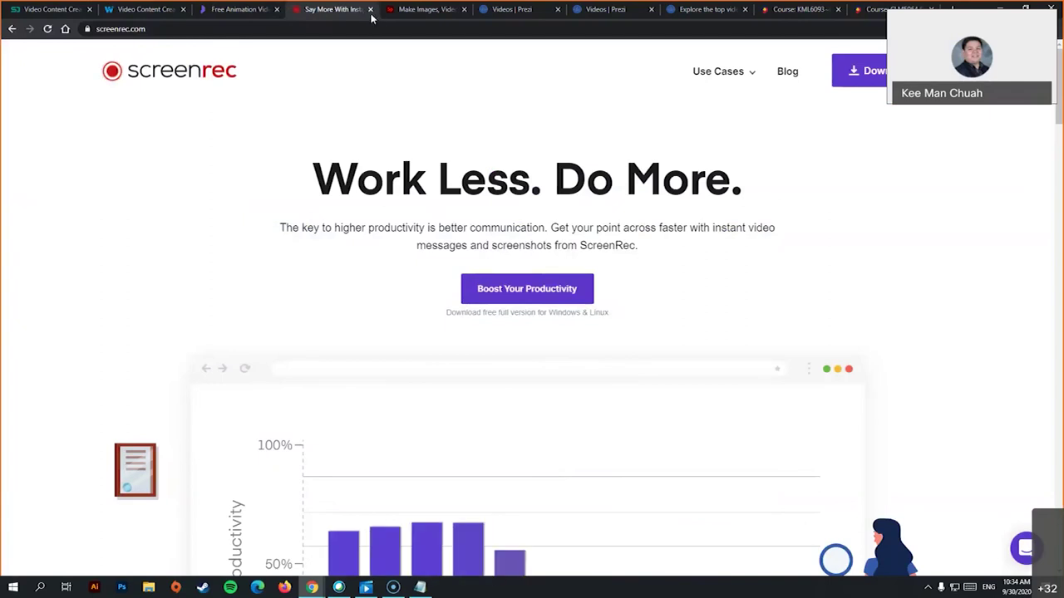
click(370, 9)
click(370, 9)
click(370, 9)
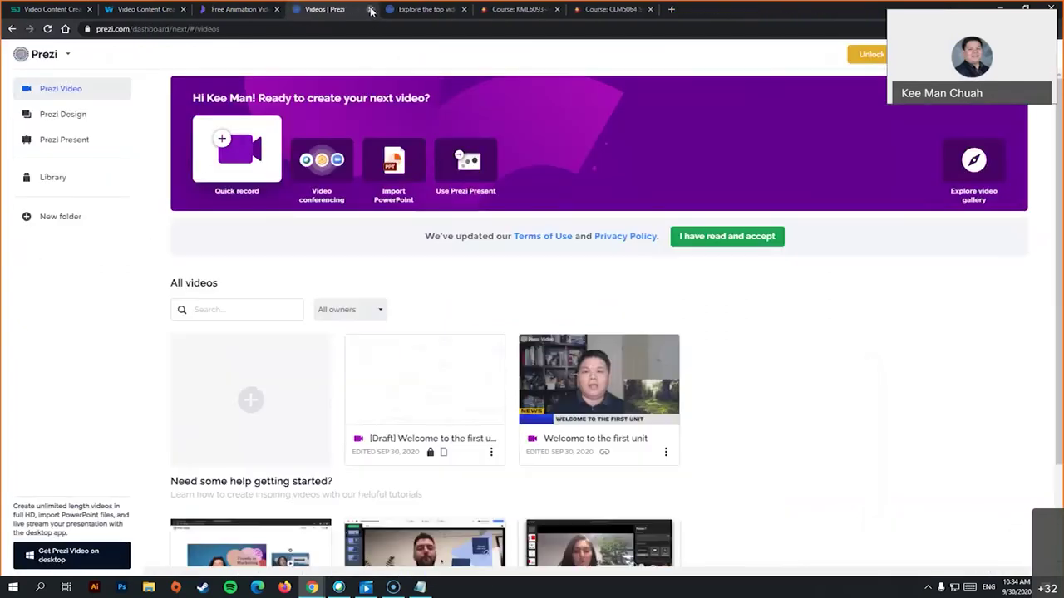
click(369, 9)
click(226, 6)
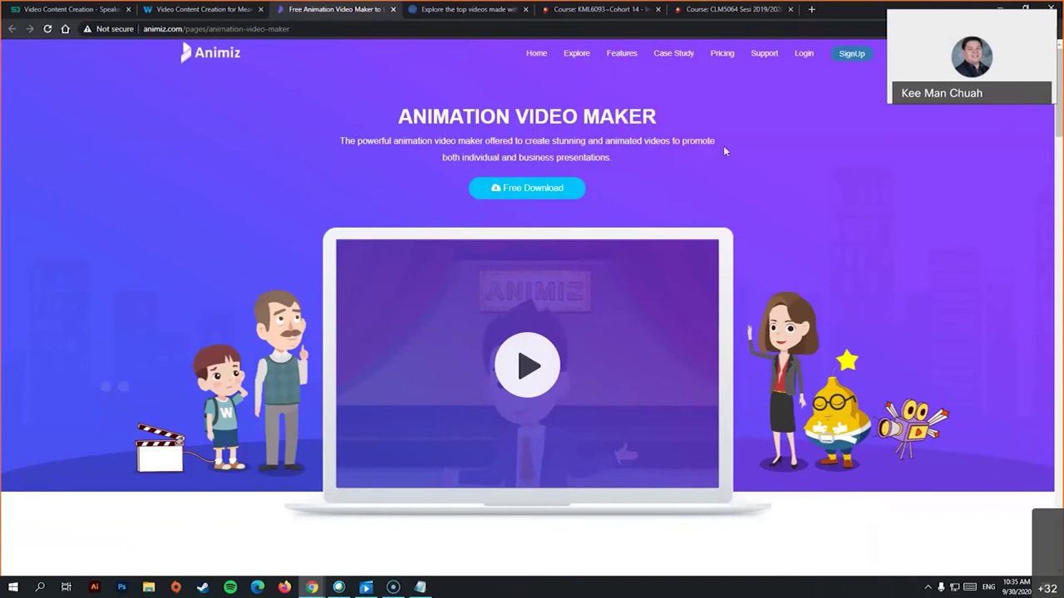
scroll(723, 145, down, 3)
scroll(729, 217, up, 3)
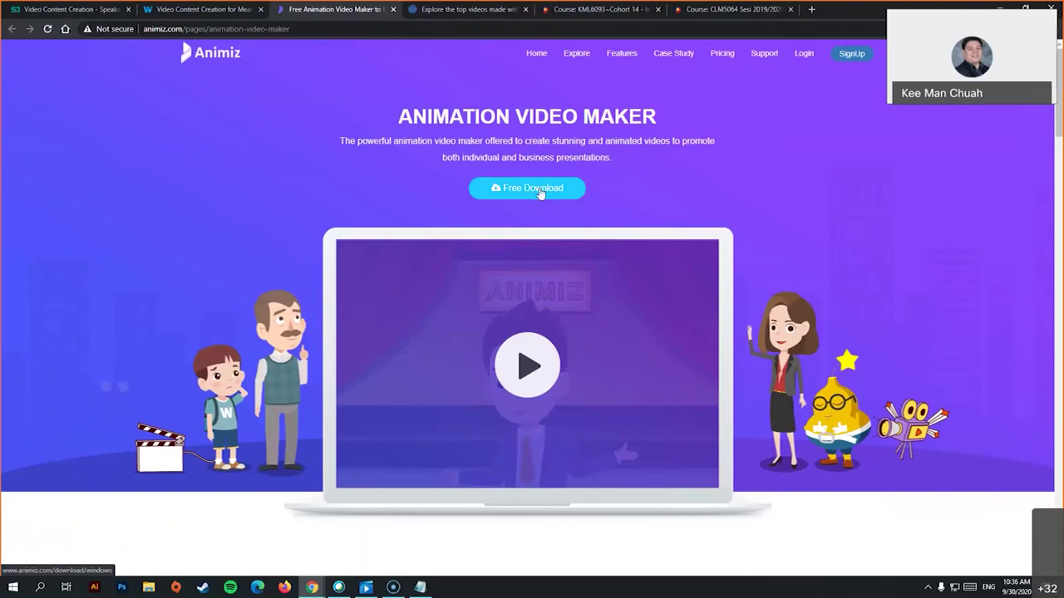
- Leave the browser, close Screencast-O-Matic and launch Animiz Animation Maker from the desktop
click(1050, 8)
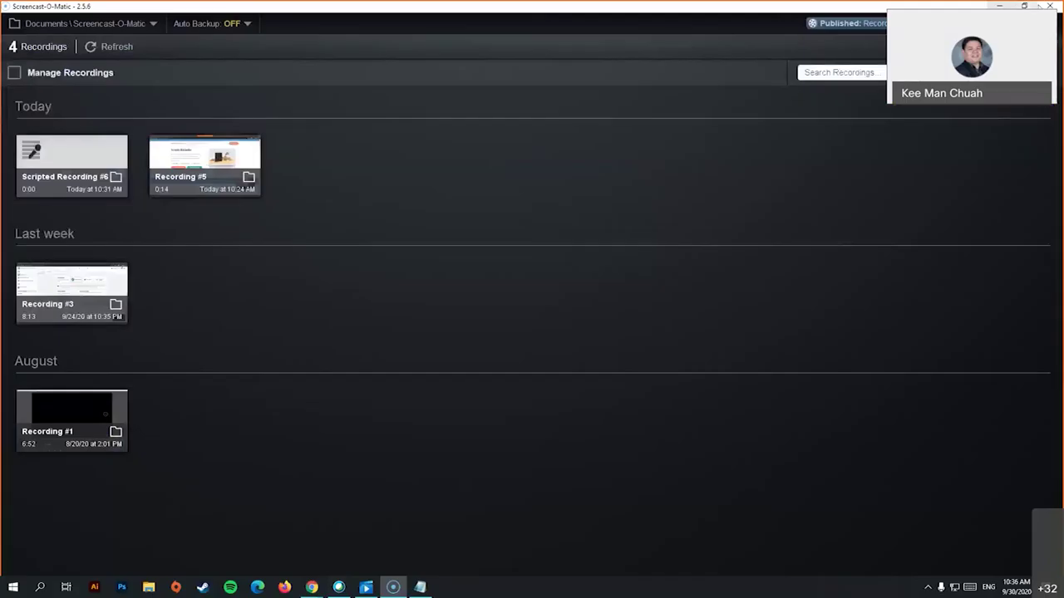
key(alt+F4)
drag(271, 300, 242, 333)
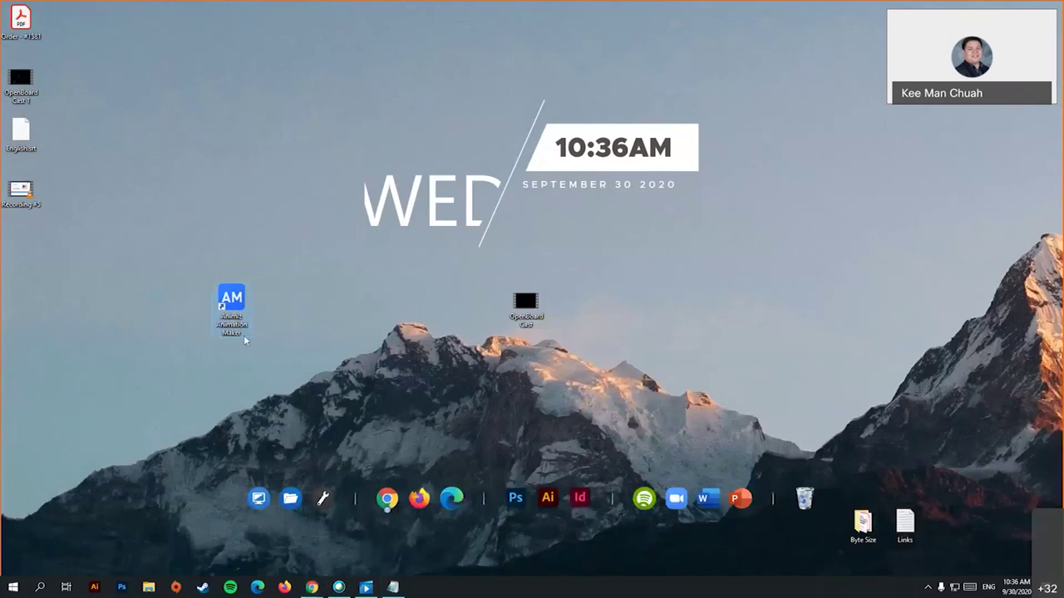
double_click(242, 332)
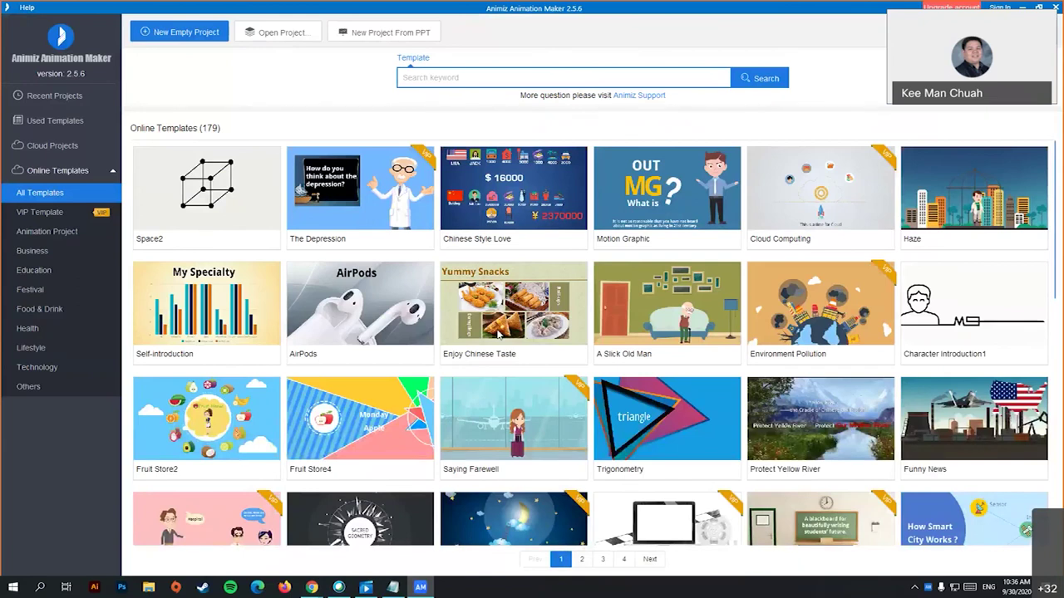
- Look through the first page of Animiz's online templates, including the VIP ones
scroll(284, 225, down, 3)
scroll(466, 250, up, 3)
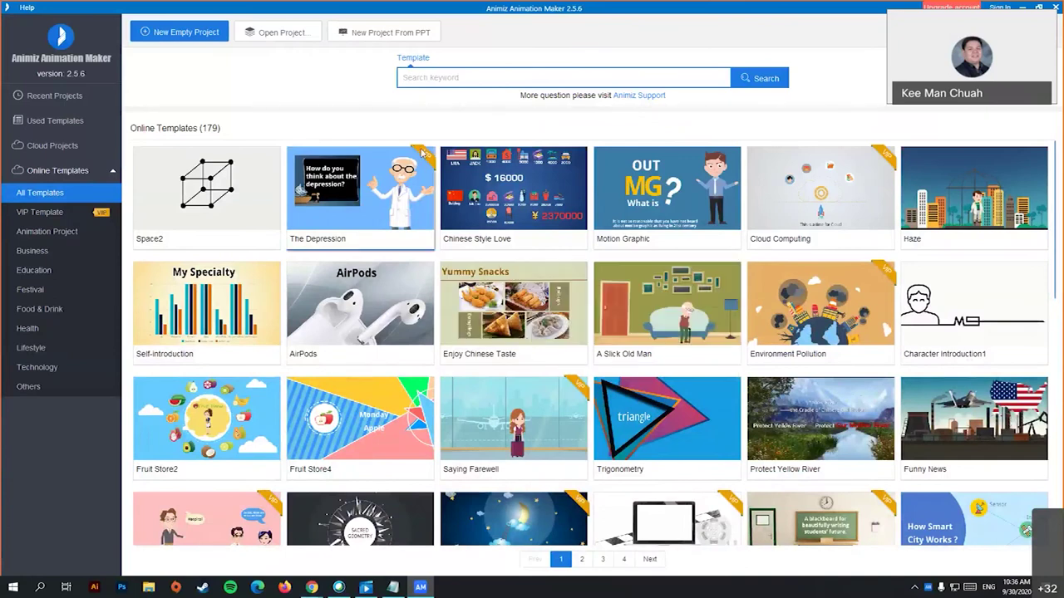
scroll(706, 333, down, 1)
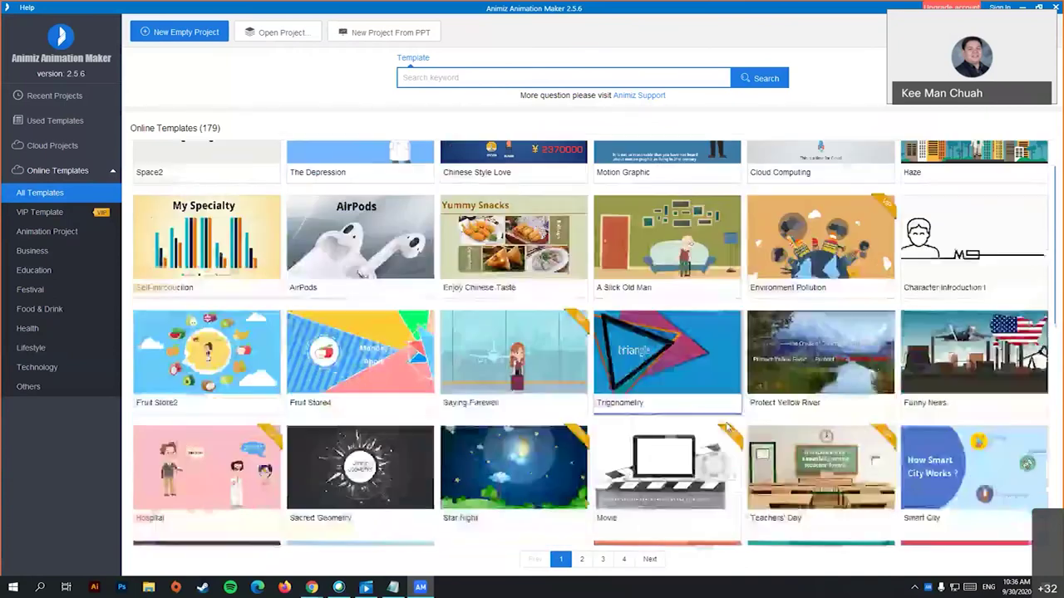
scroll(727, 426, down, 8)
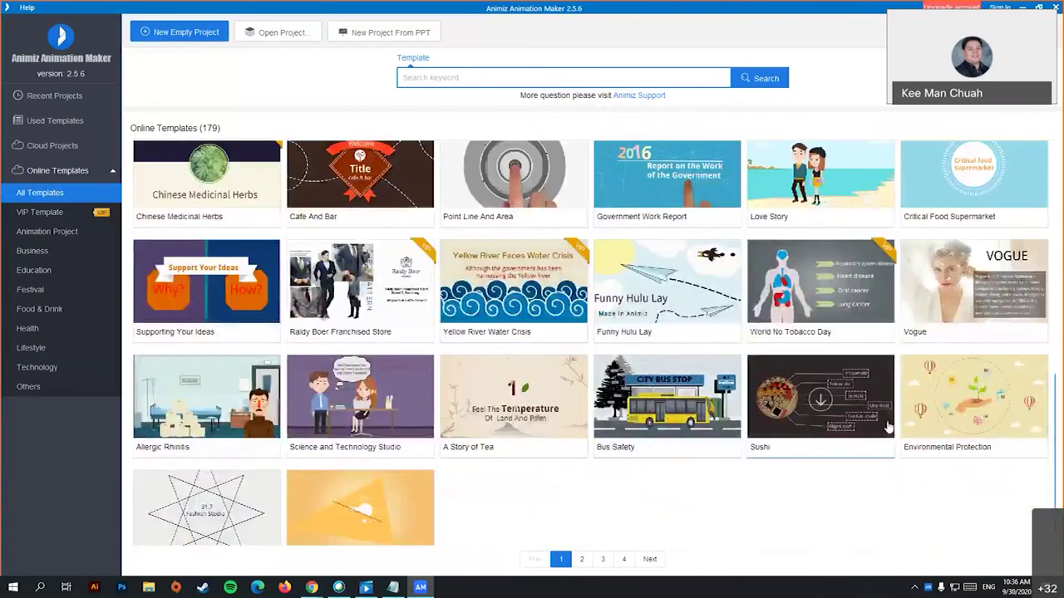
scroll(888, 426, up, 10)
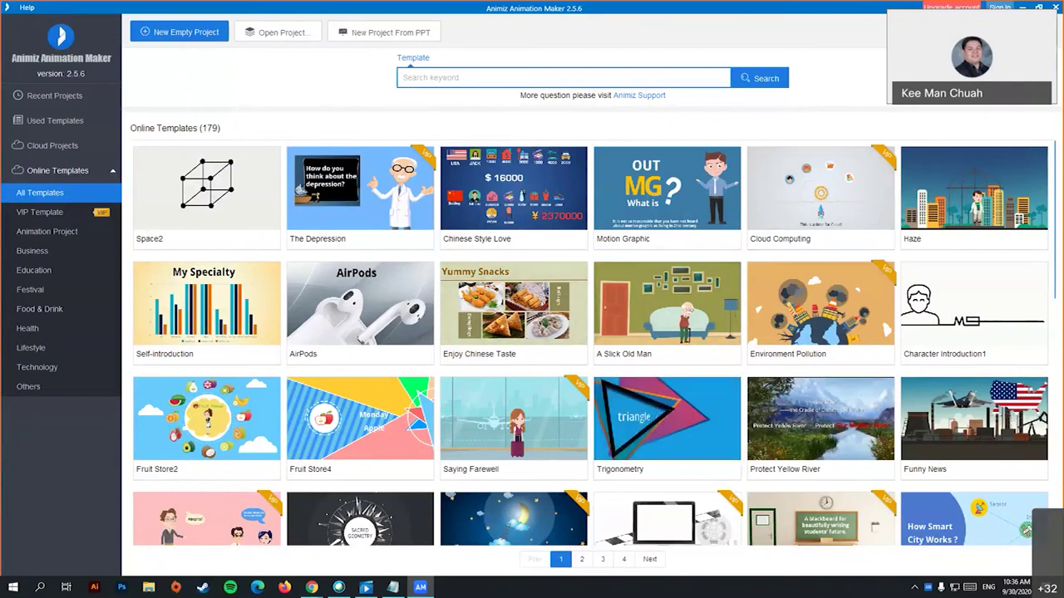
- Try to sign in to Animiz with the prefilled e-mail by entering the account password
click(1000, 7)
click(495, 274)
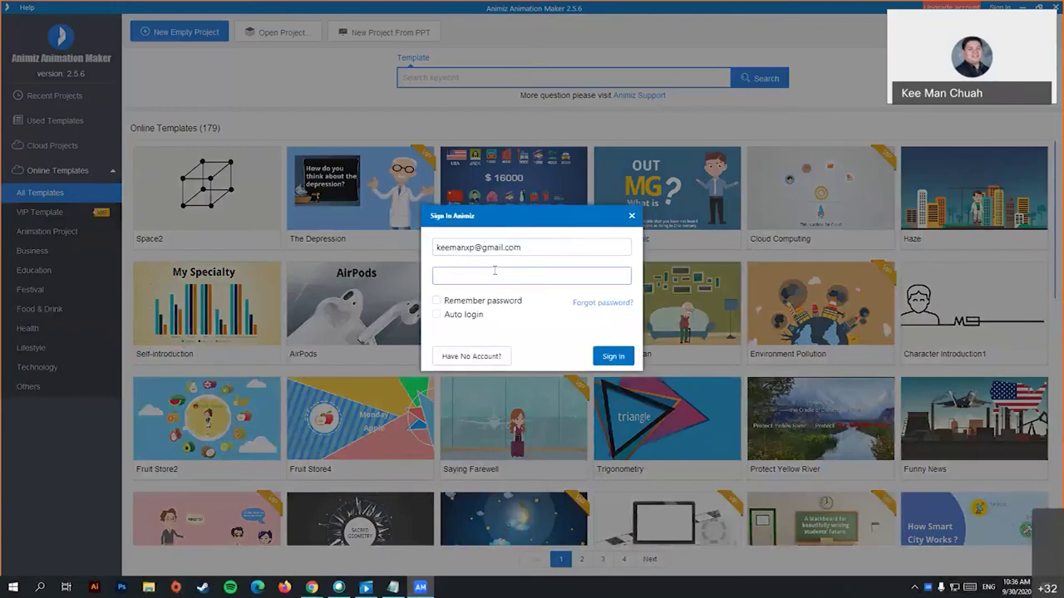
text(***********)
key(Return)
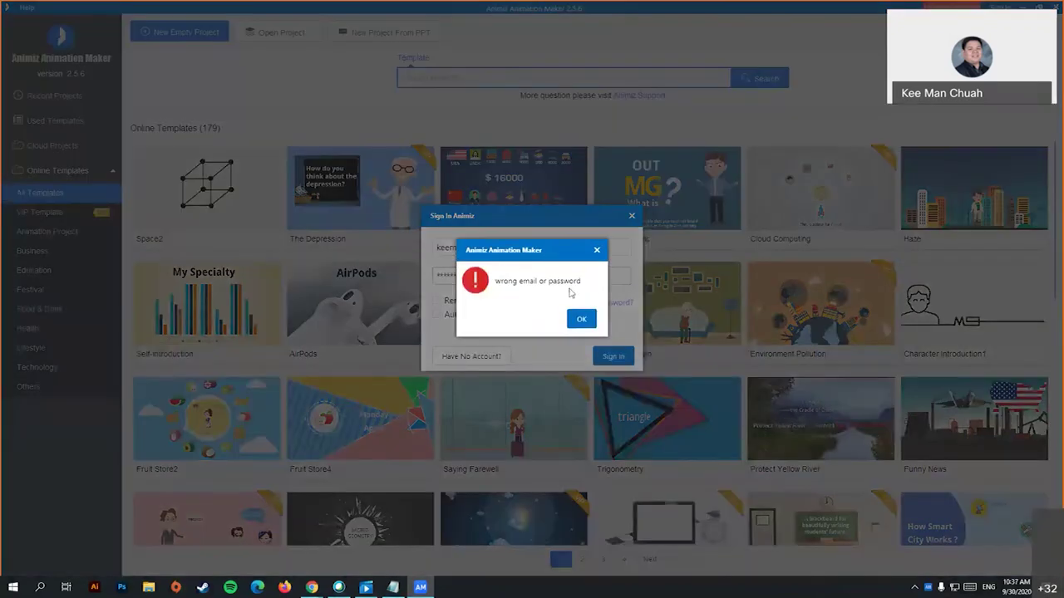
click(586, 324)
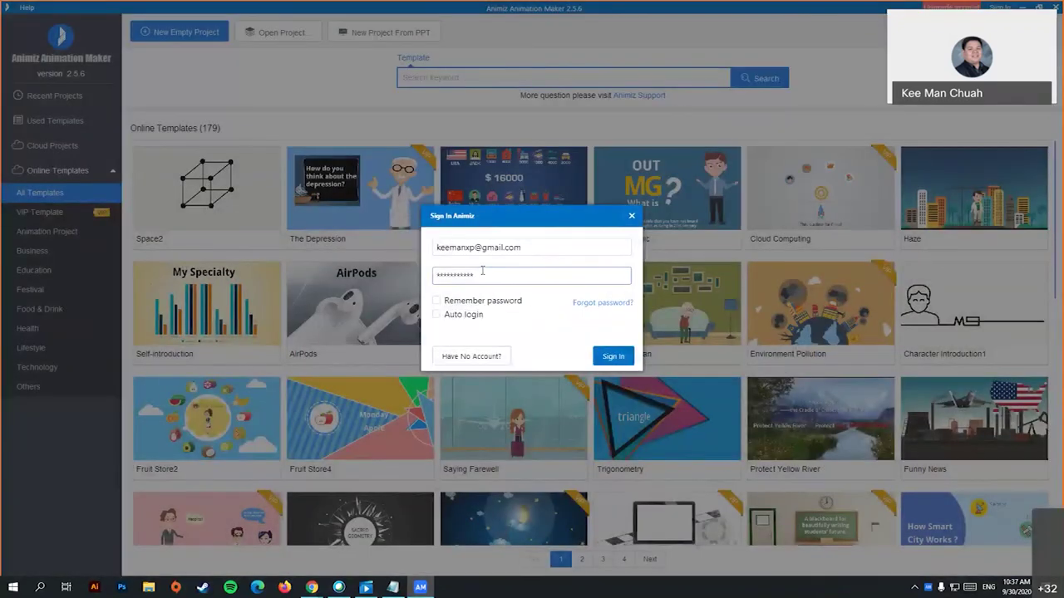
- Replace the account password in the Animiz sign-in form and sign in again
drag(553, 275, 433, 276)
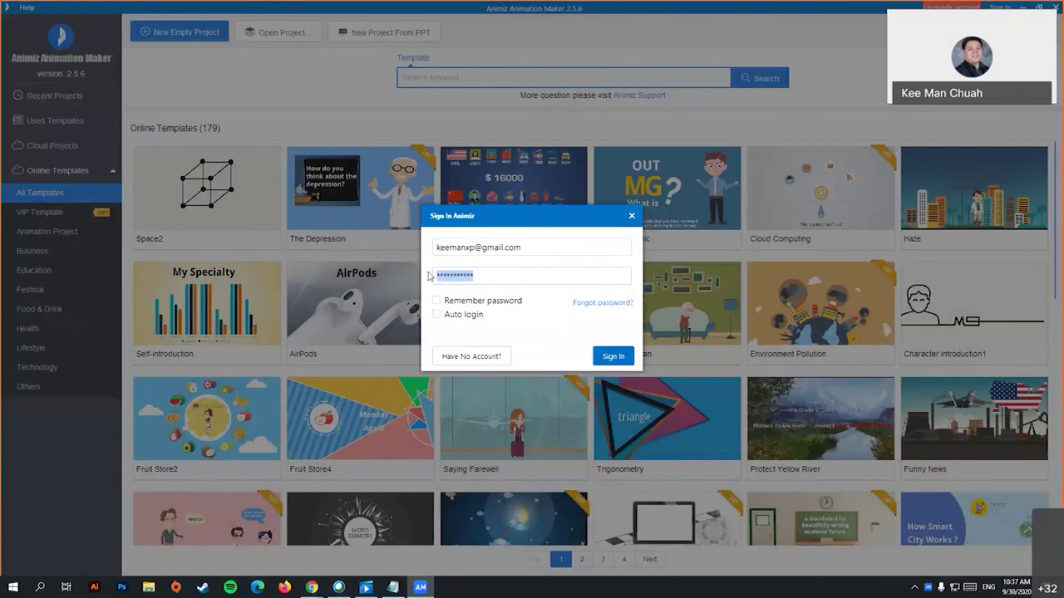
text(*************)
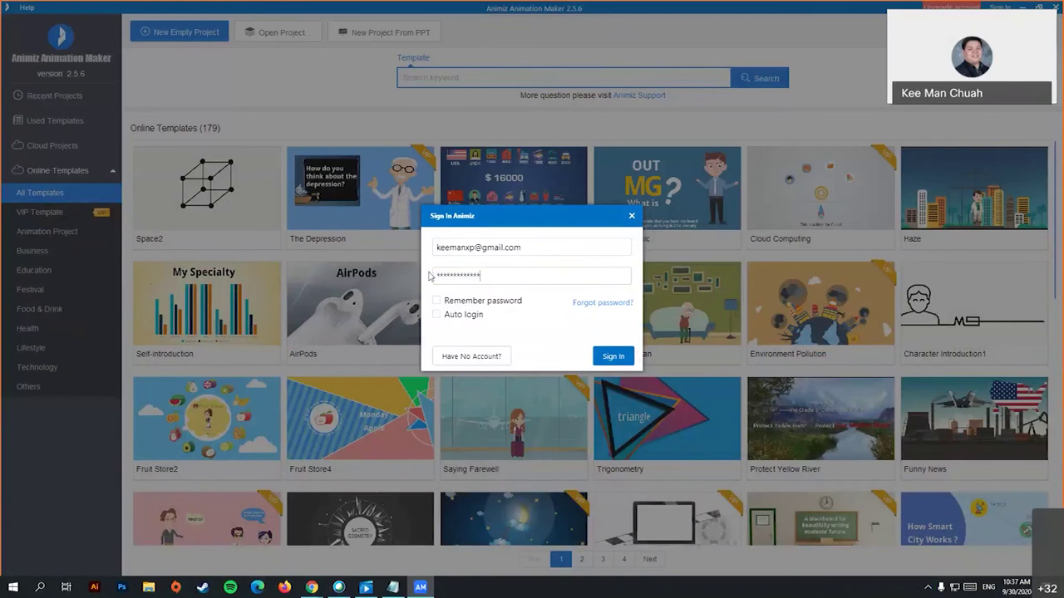
click(614, 359)
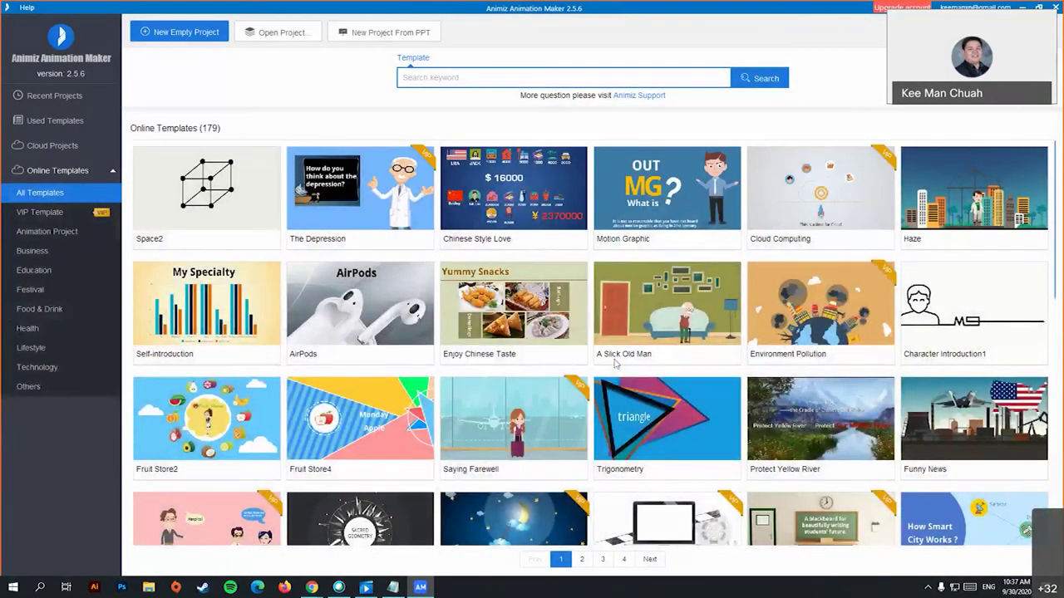
- Show the Education category of the online templates and open its Resume template for editing
mouse_move(540, 291)
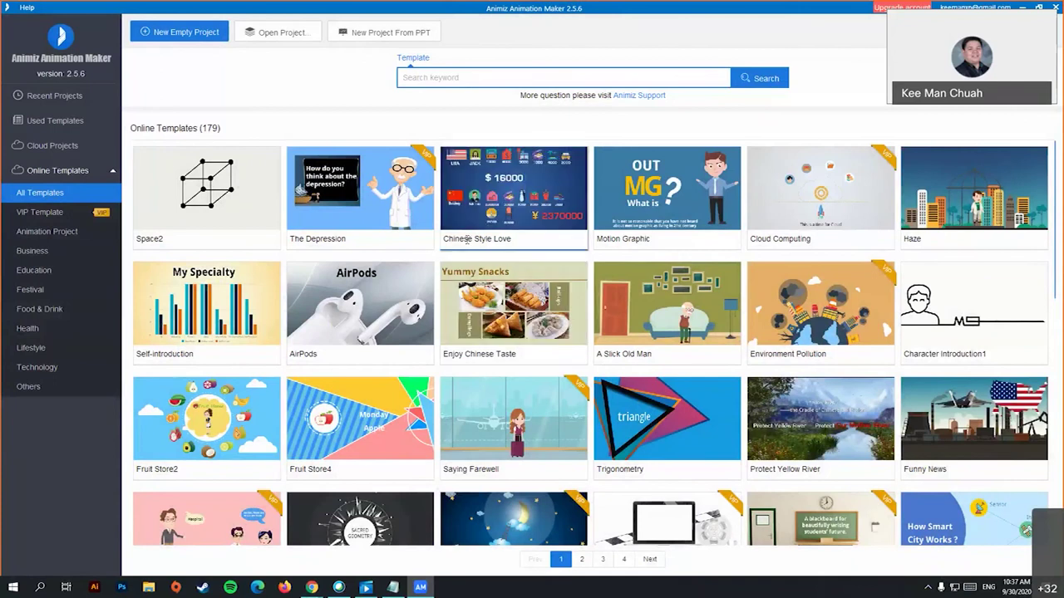
mouse_move(186, 179)
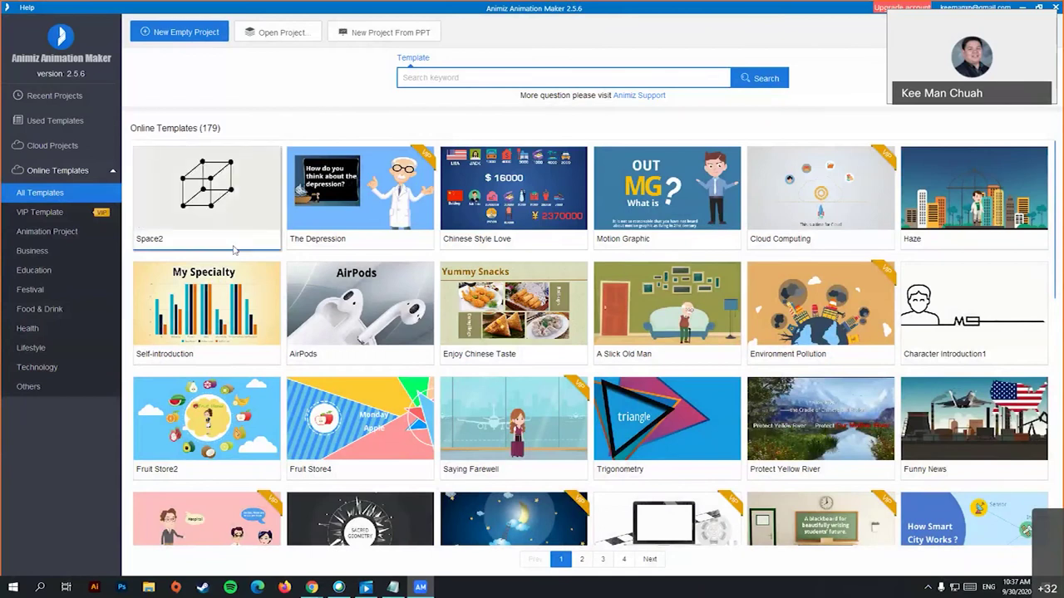
click(43, 273)
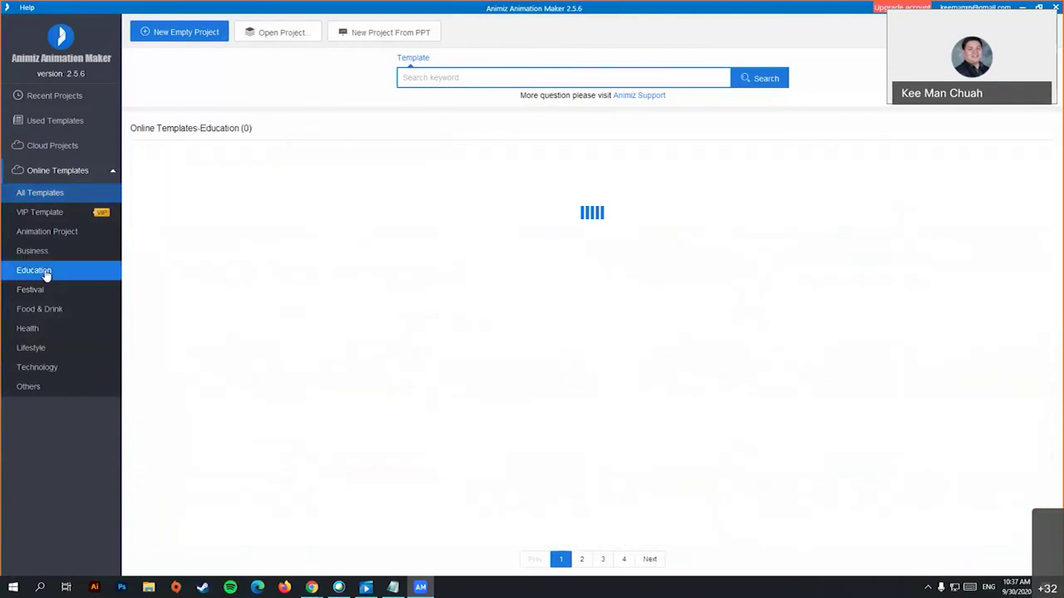
mouse_move(246, 326)
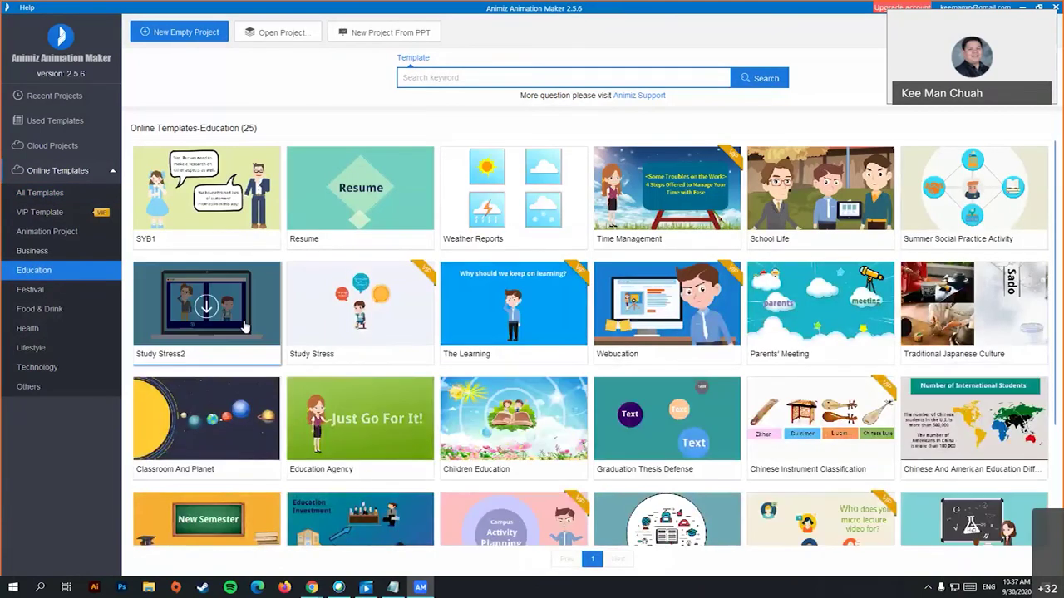
click(343, 212)
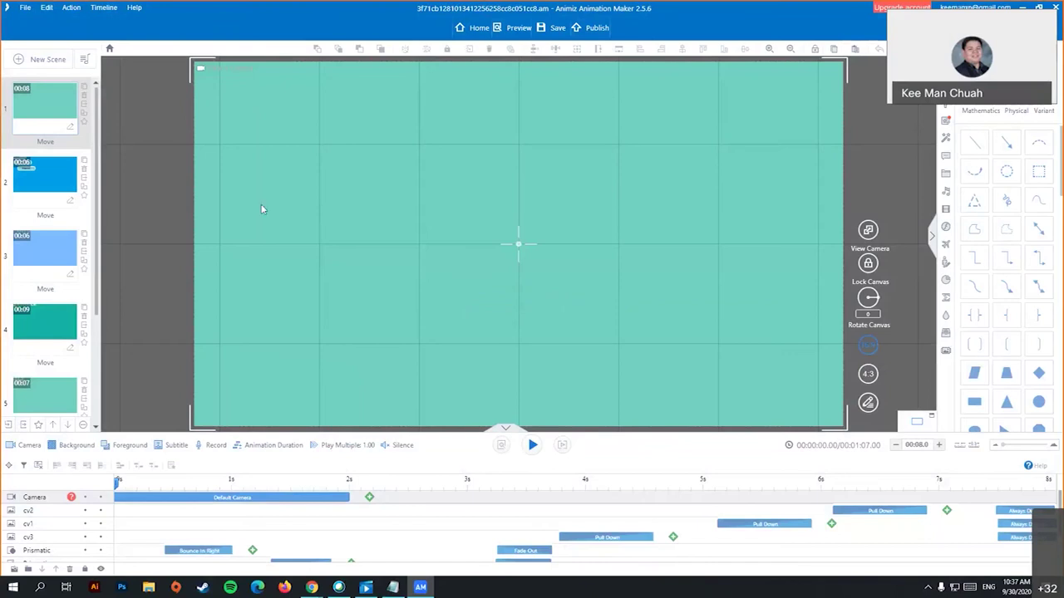
- Play the first and second scenes of the Resume template to review their animations, and return to the first scene
click(533, 447)
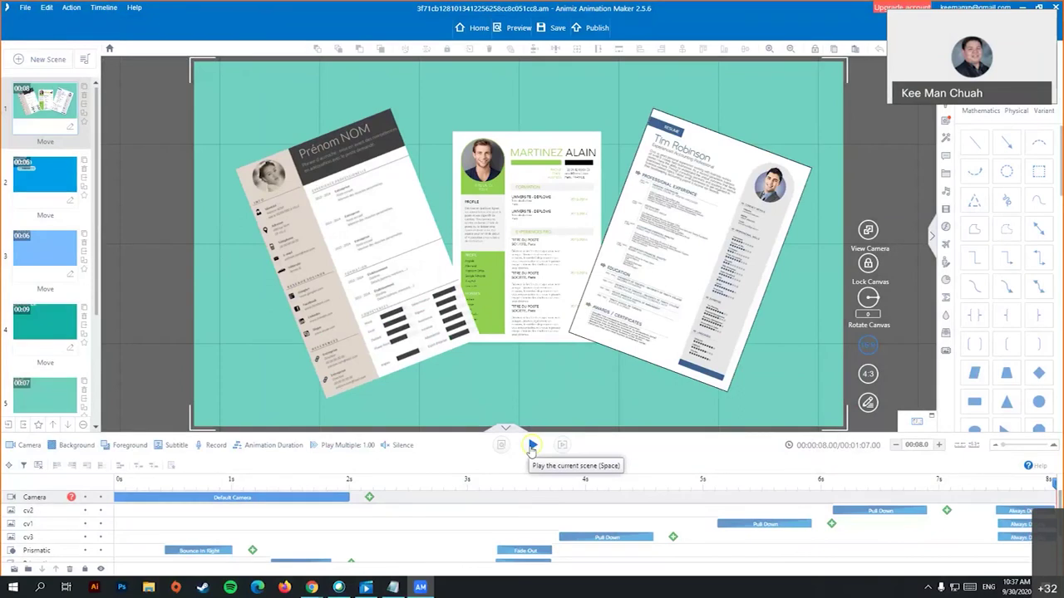
scroll(12, 212, down, 1)
scroll(12, 213, up, 1)
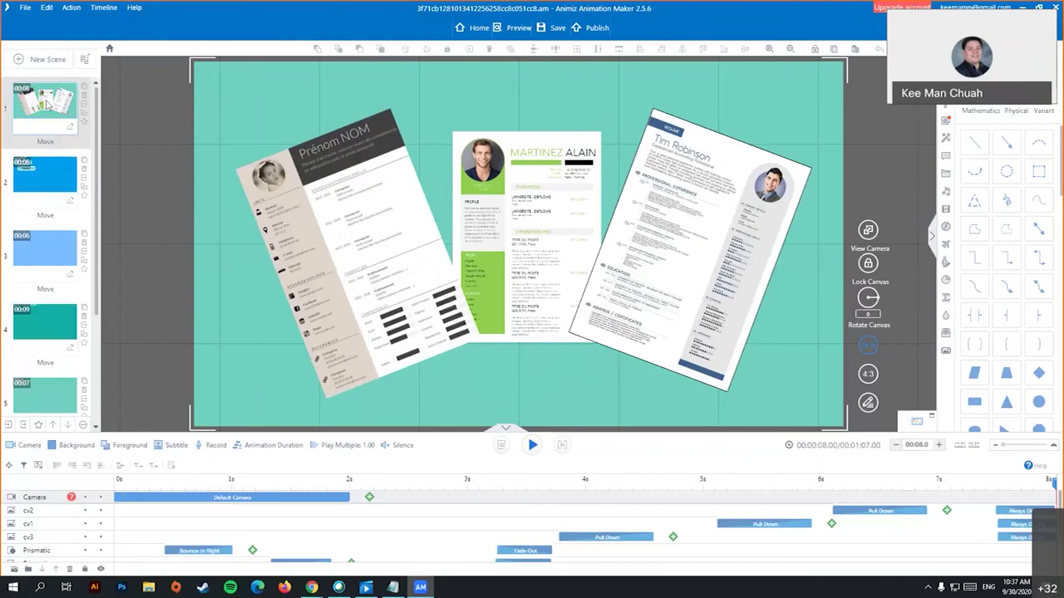
click(50, 178)
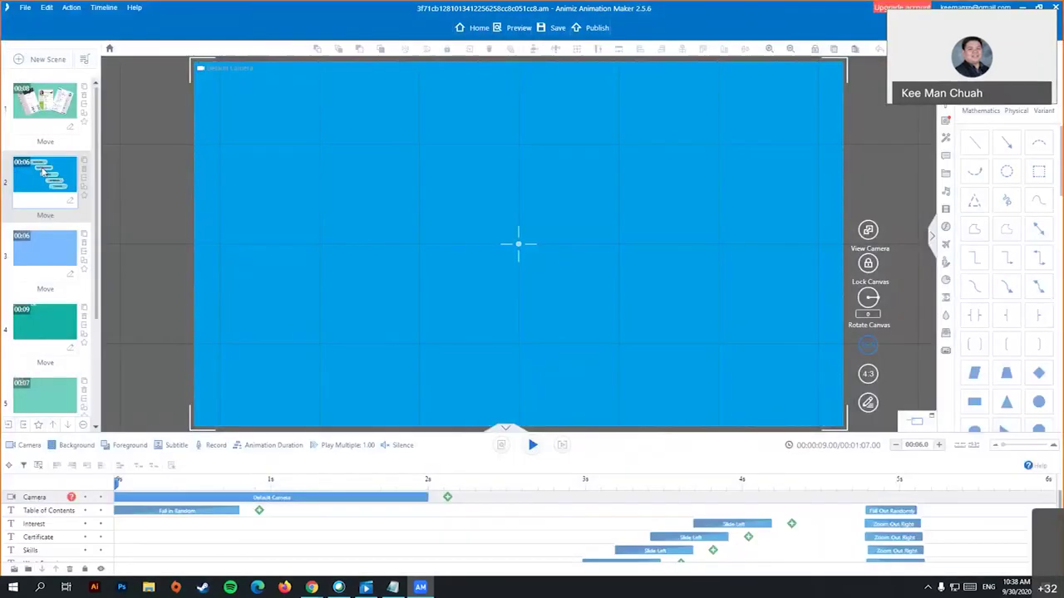
click(533, 445)
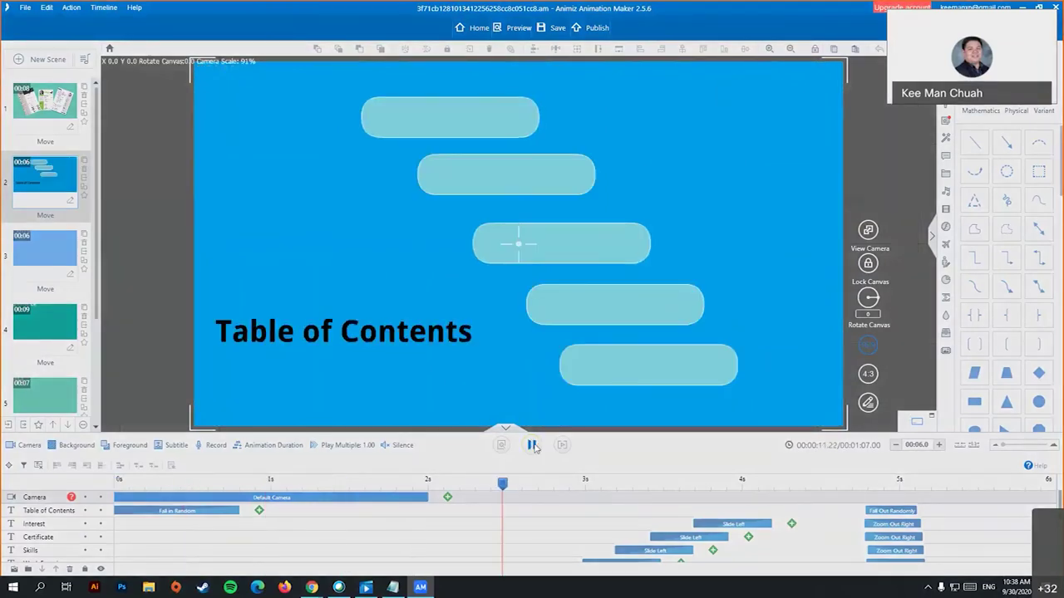
click(533, 445)
click(49, 104)
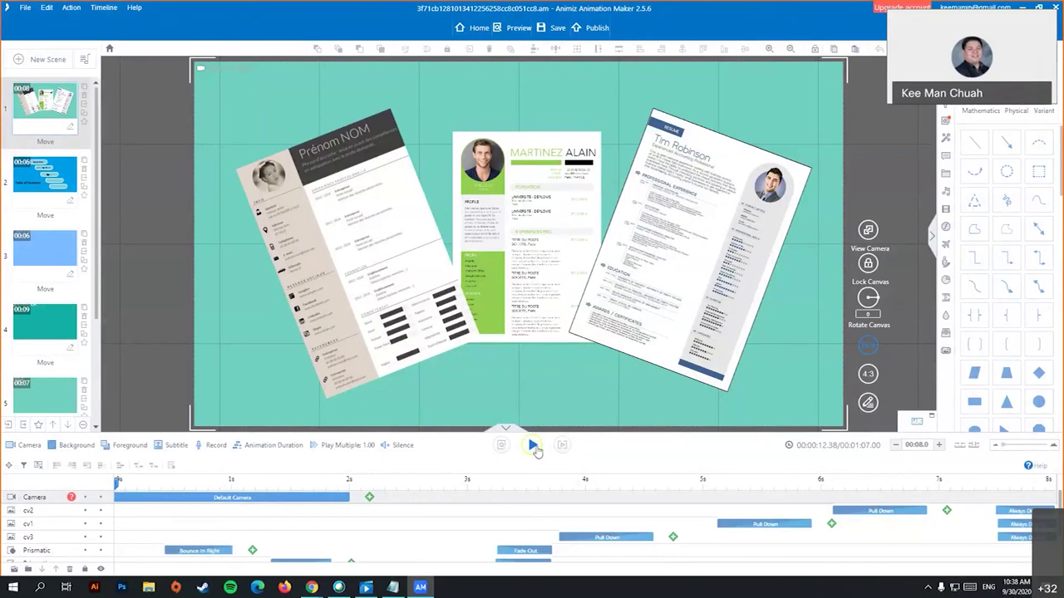
- Play the first, second and third scenes of the Resume template in turn to review their animations
click(534, 446)
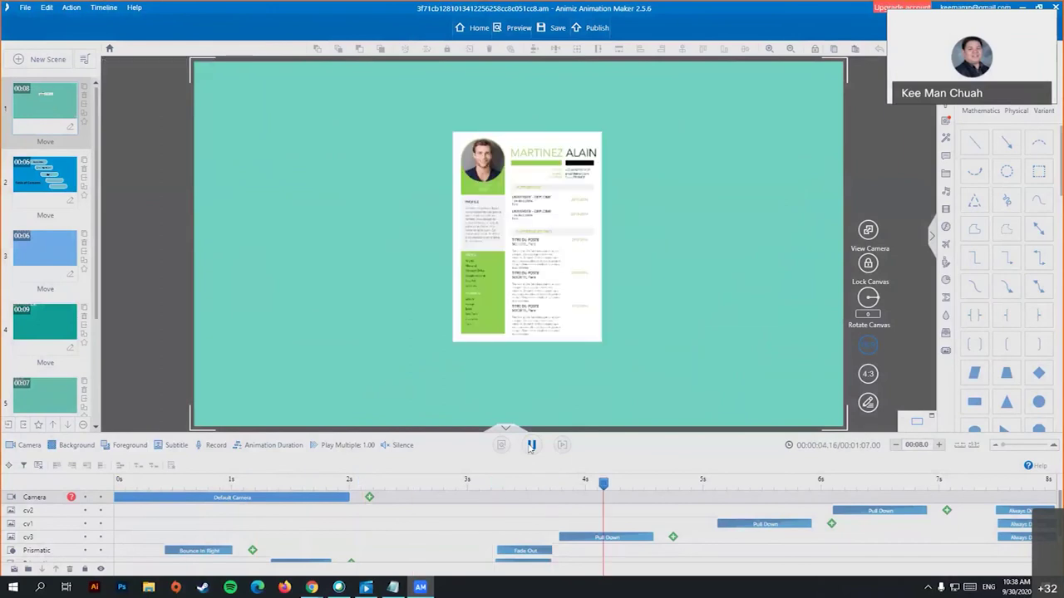
click(531, 446)
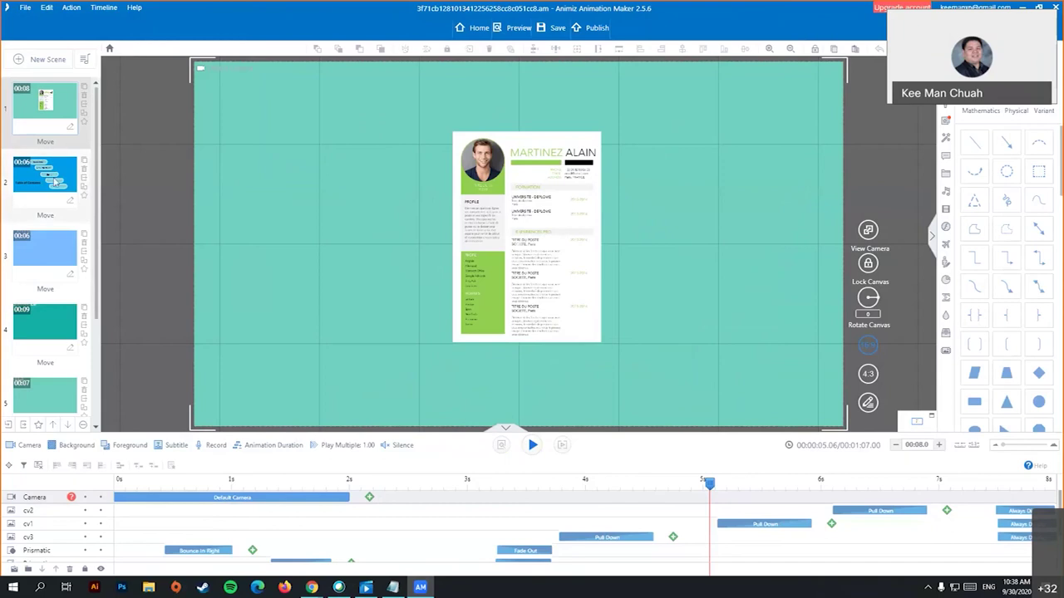
click(57, 181)
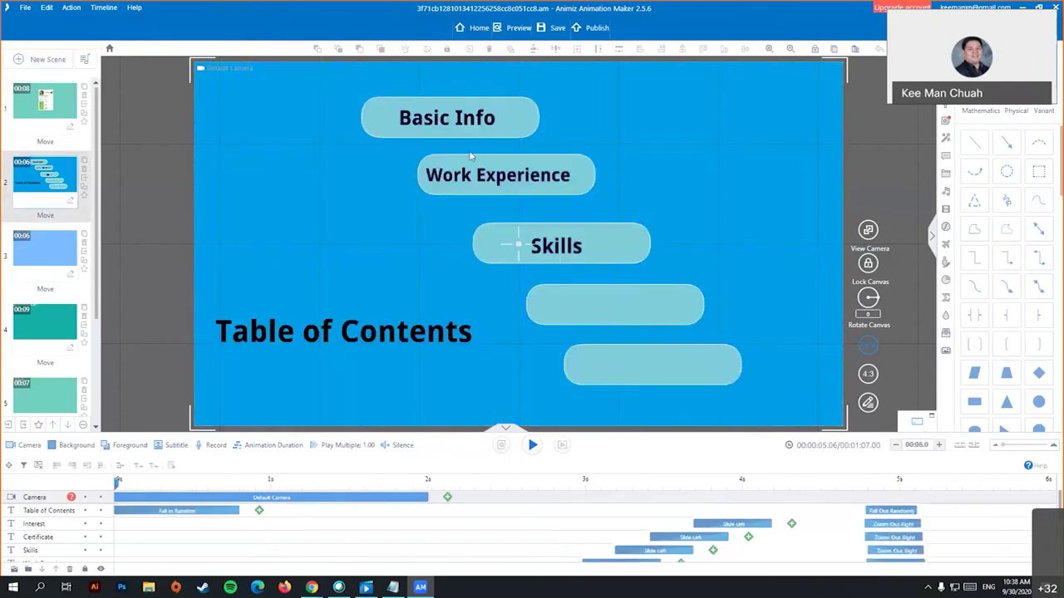
click(533, 444)
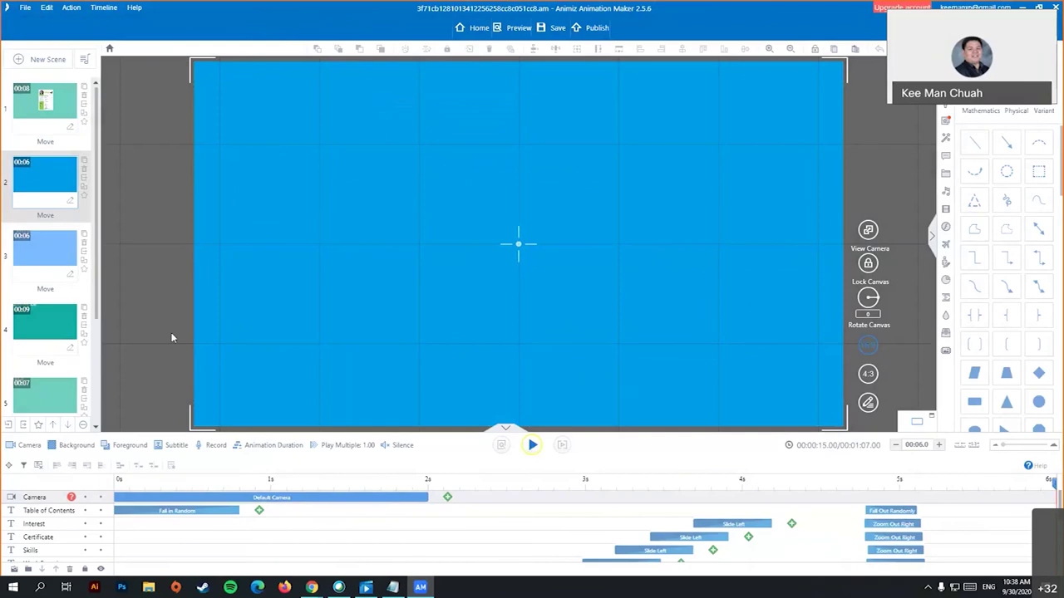
click(44, 249)
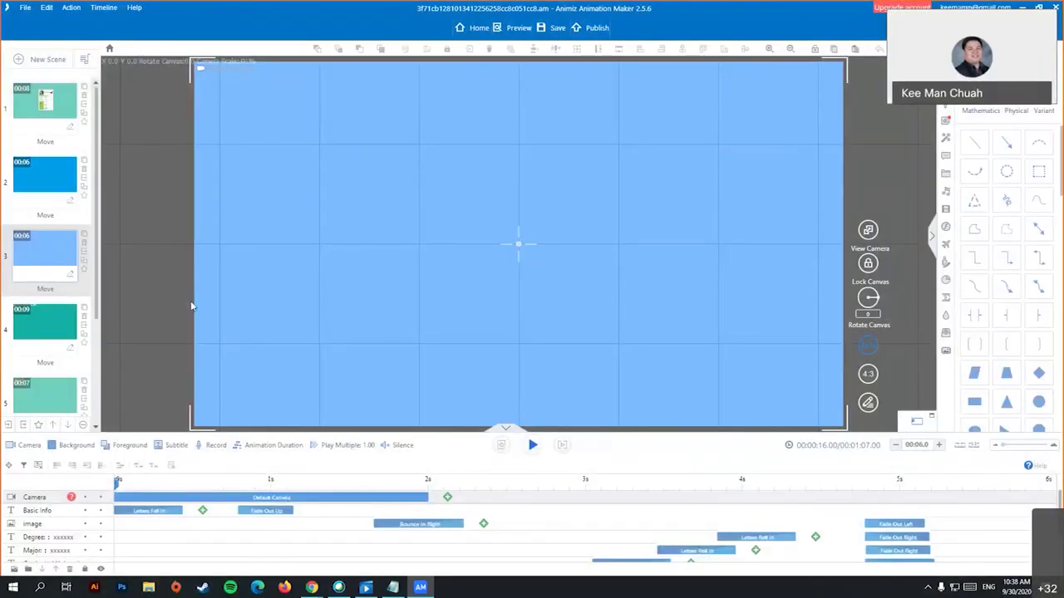
click(533, 446)
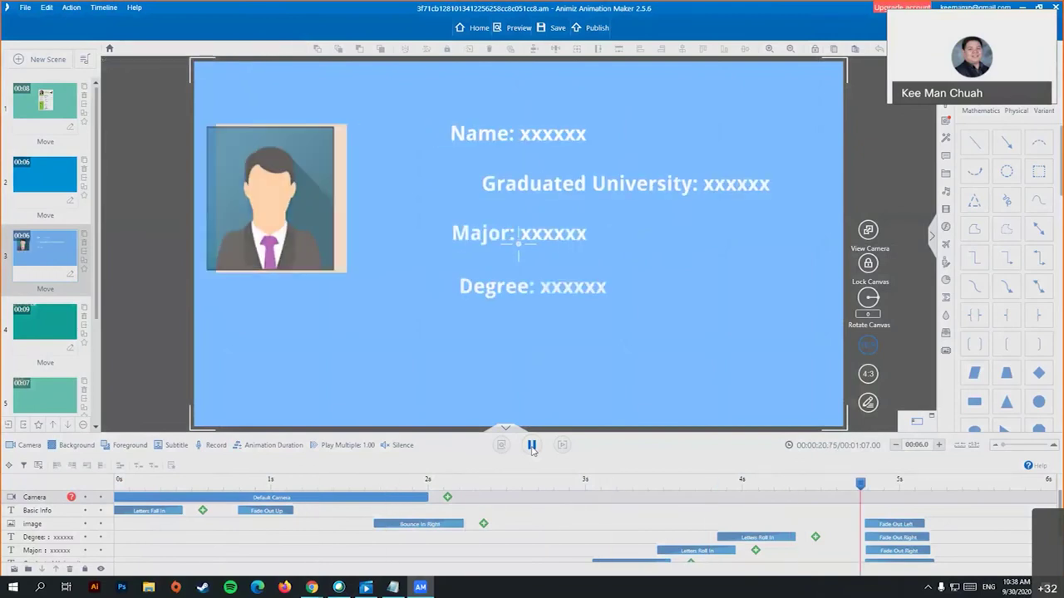
click(533, 446)
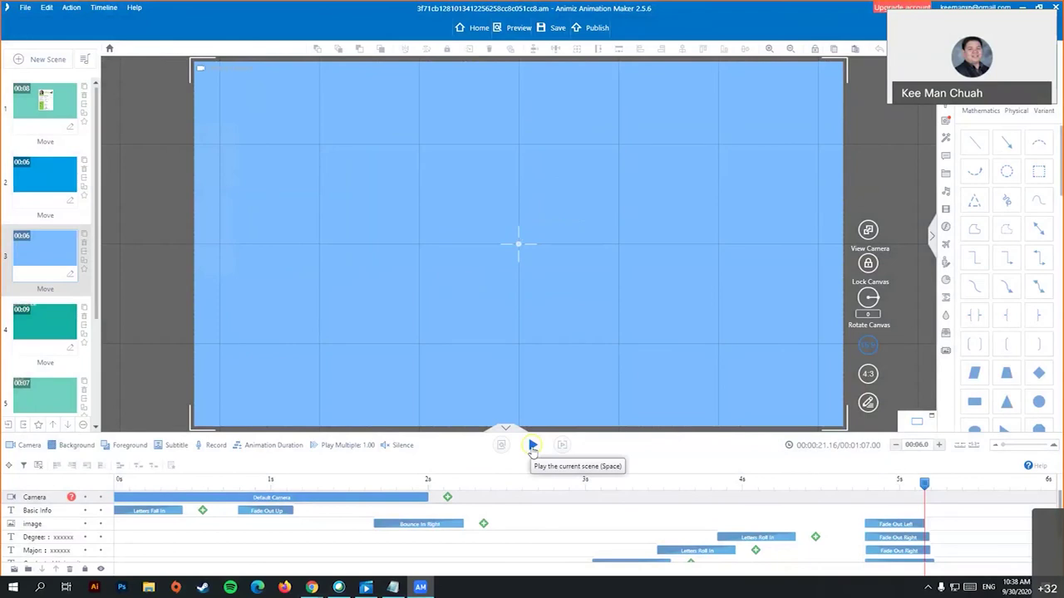
- Look through the remaining scenes, return to the first scene, and select its default camera at about 0.7 s
scroll(46, 363, down, 4)
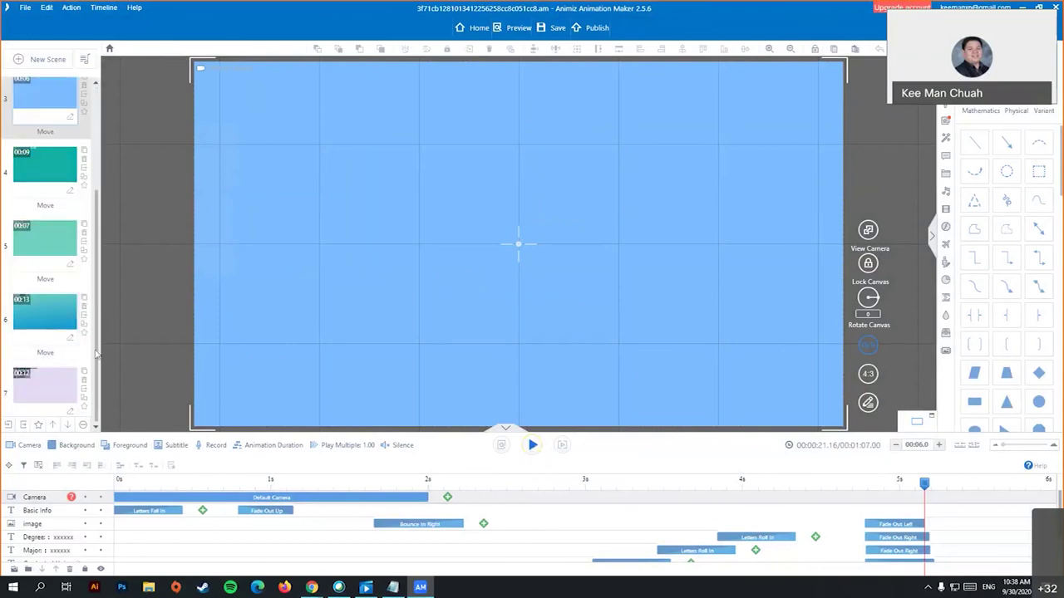
drag(100, 249, 98, 114)
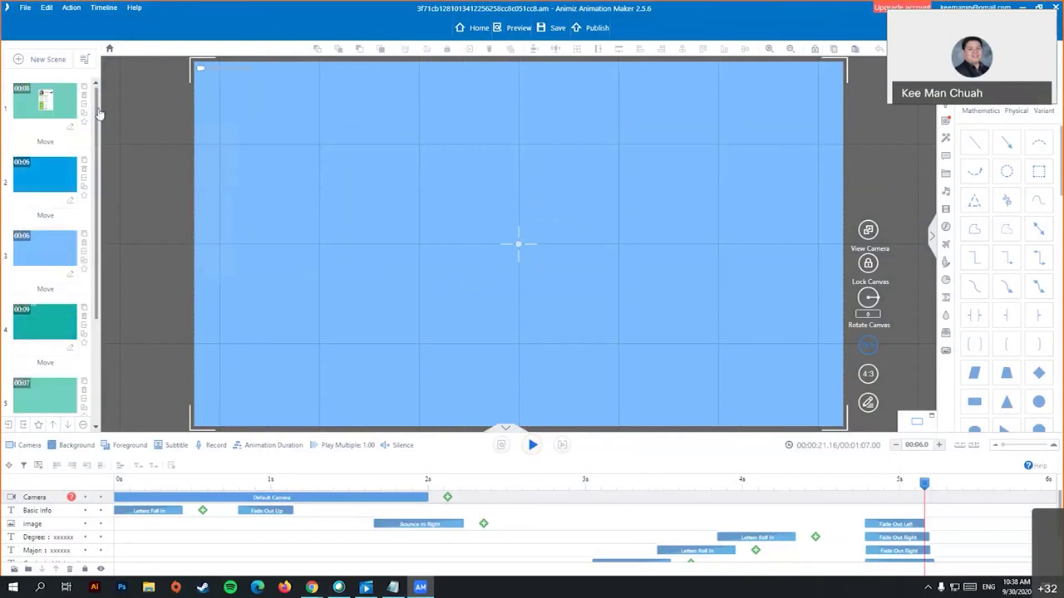
click(36, 117)
click(194, 482)
click(233, 497)
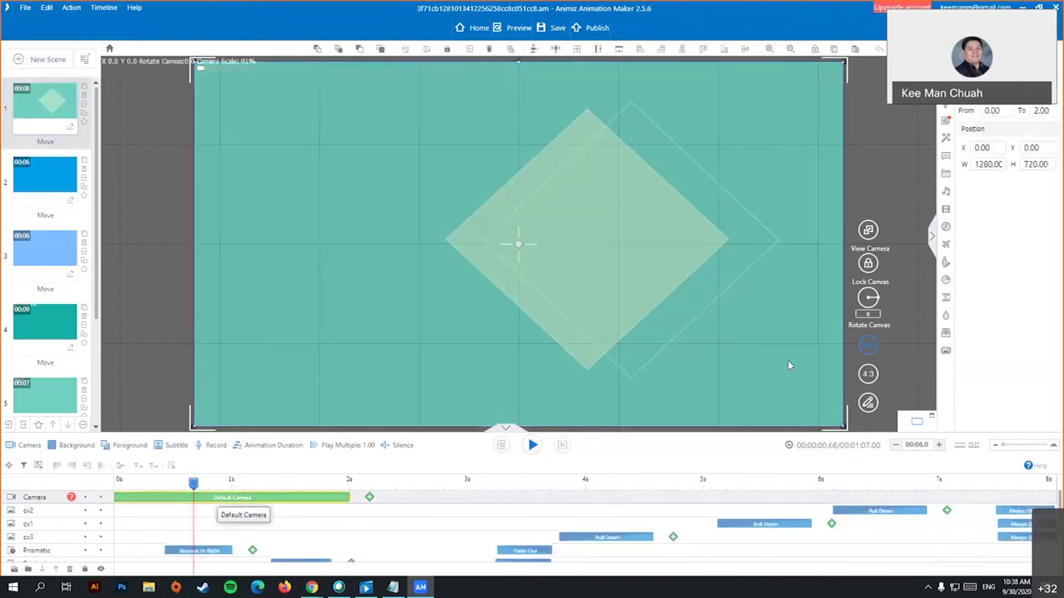
click(864, 238)
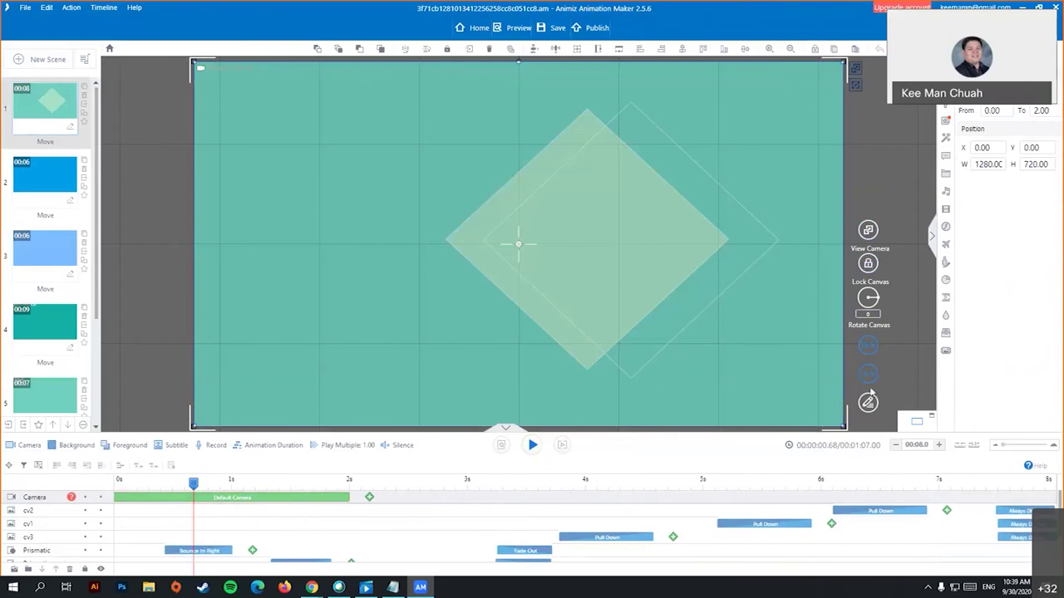
click(876, 236)
click(875, 237)
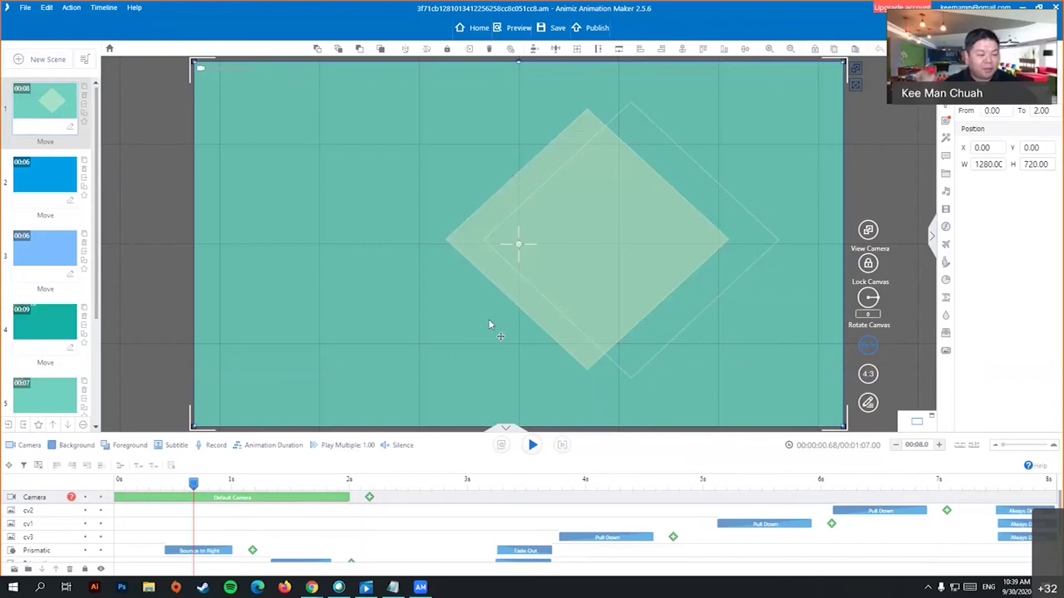
click(928, 587)
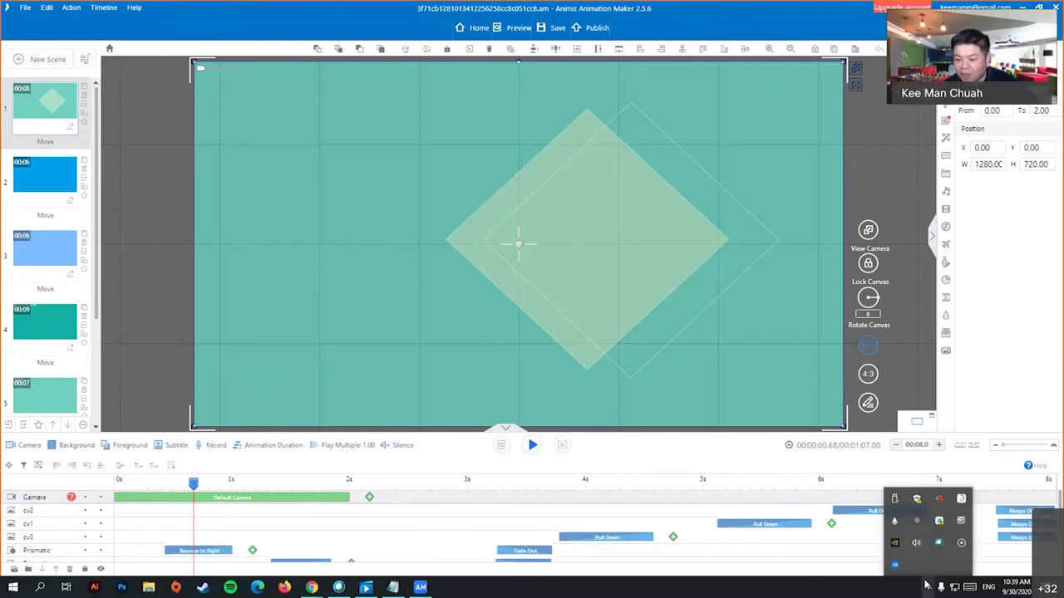
click(959, 549)
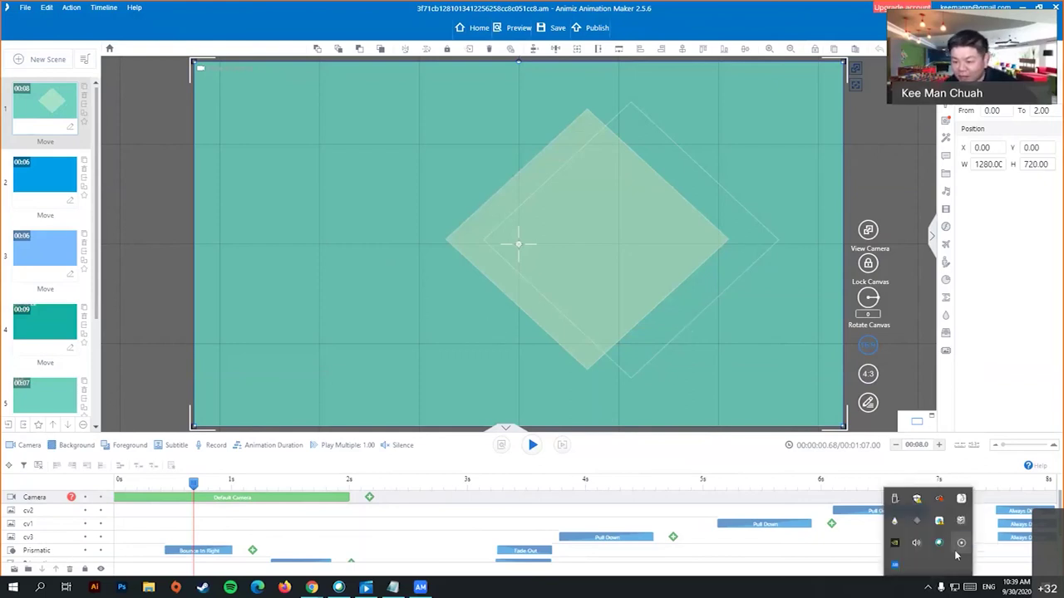
click(901, 594)
click(929, 588)
click(967, 280)
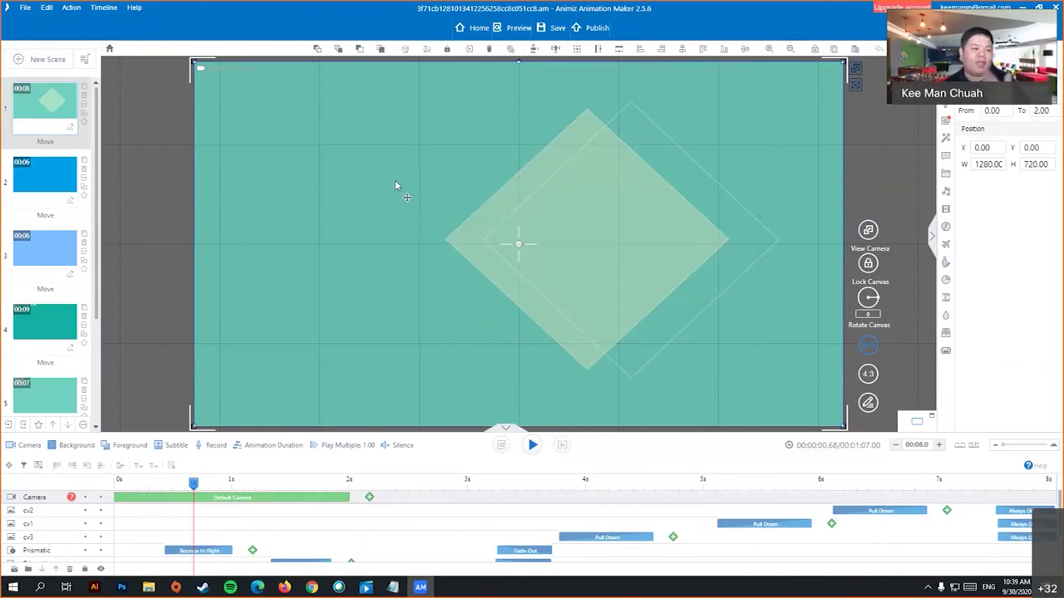
- Play the first scene from its start and pause at about 2.8 s, on the Resume title
click(57, 176)
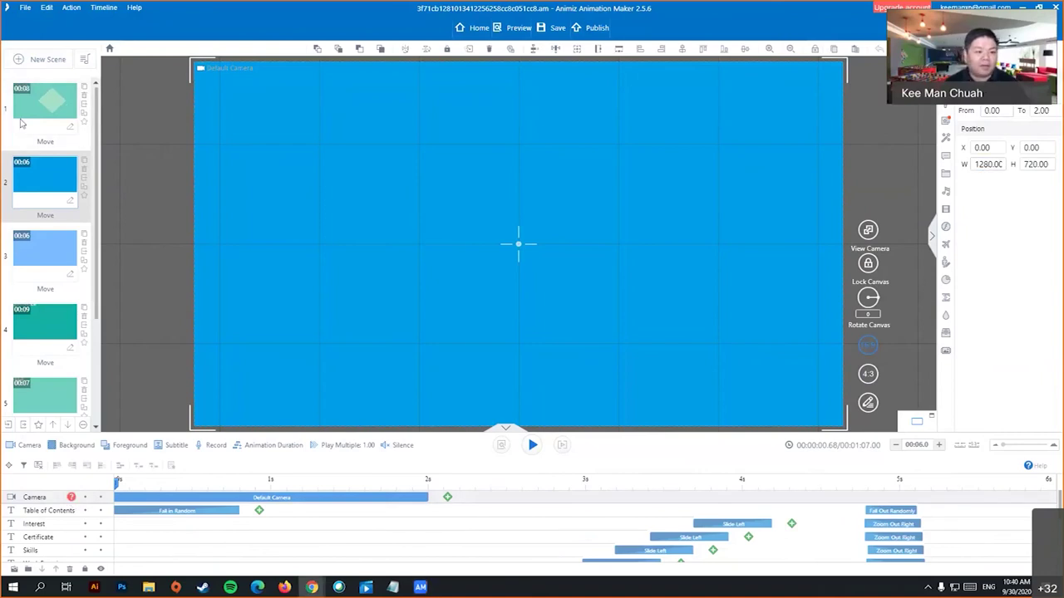
click(45, 125)
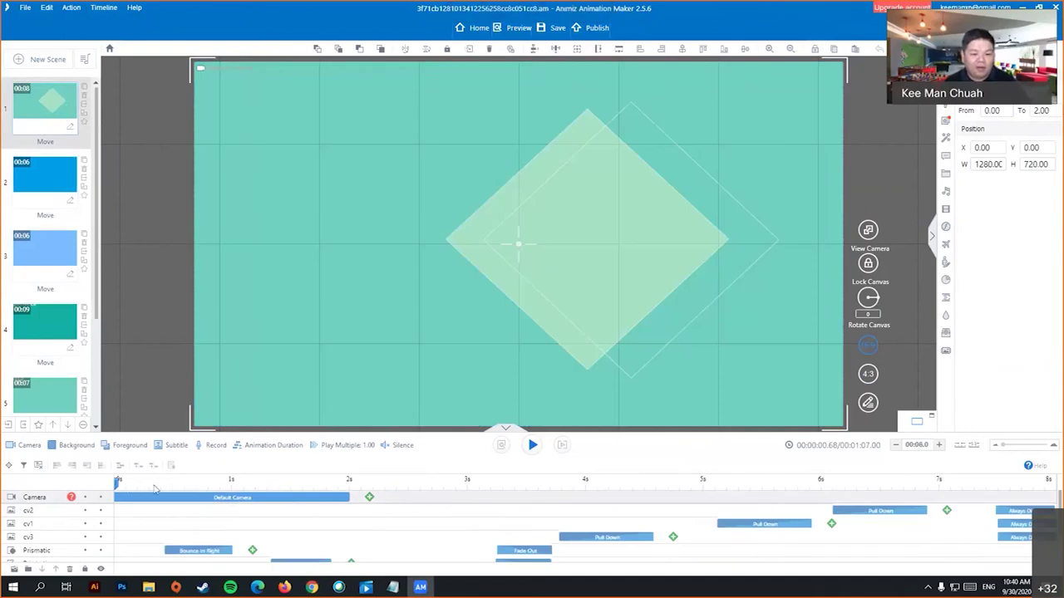
click(532, 447)
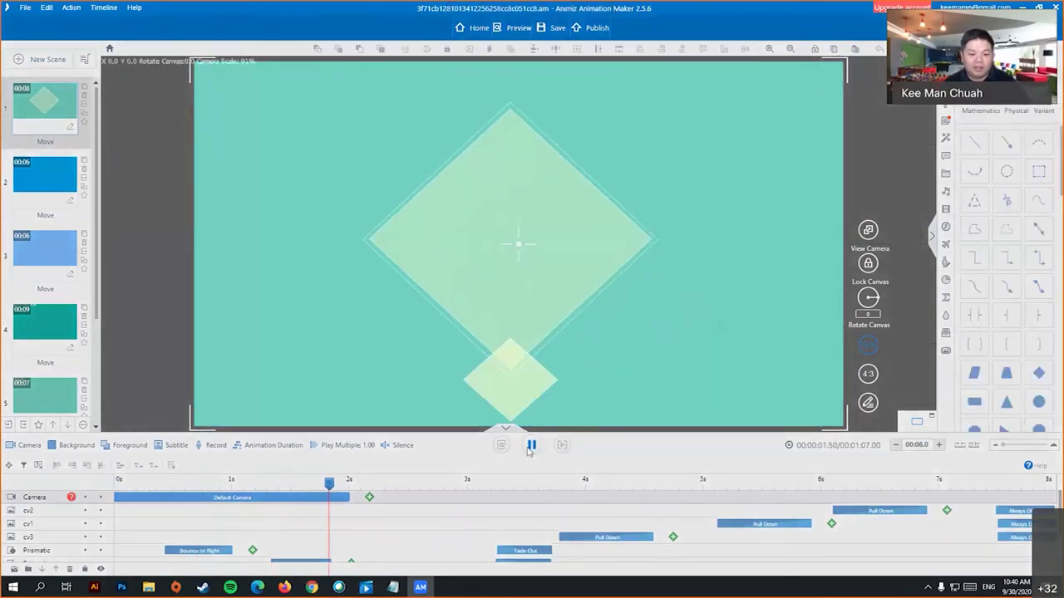
click(531, 447)
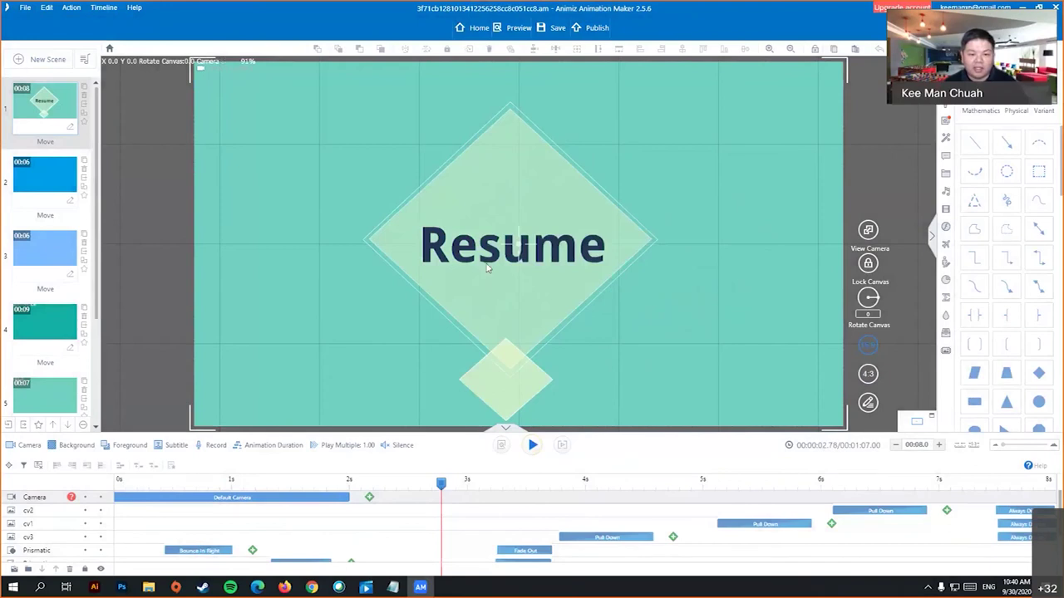
- Replace the Resume title text in the first scene with "EOP Unit 1"
click(487, 264)
double_click(490, 249)
click(456, 299)
click(455, 250)
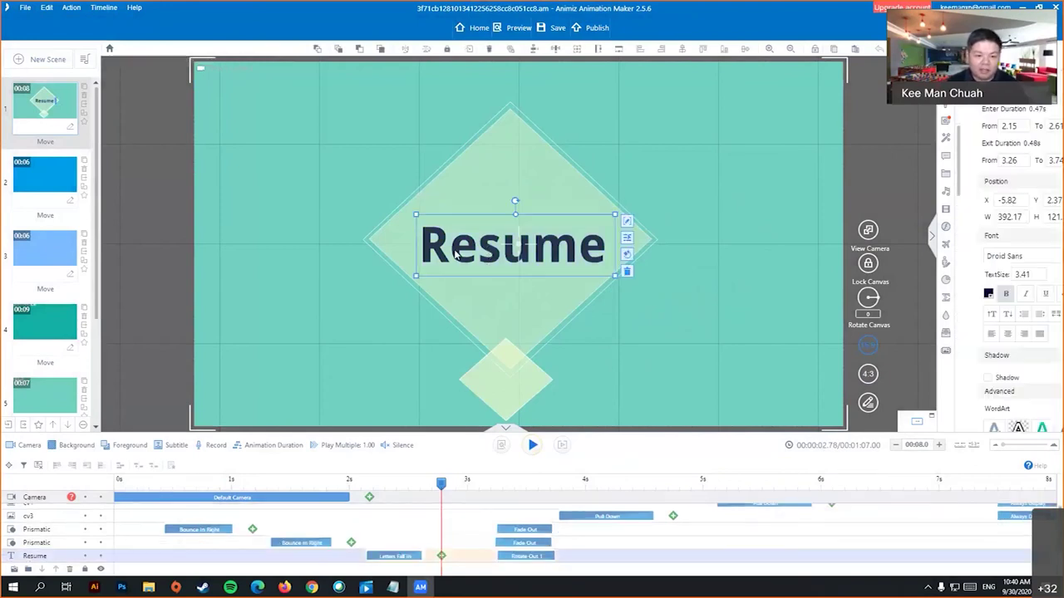
double_click(456, 249)
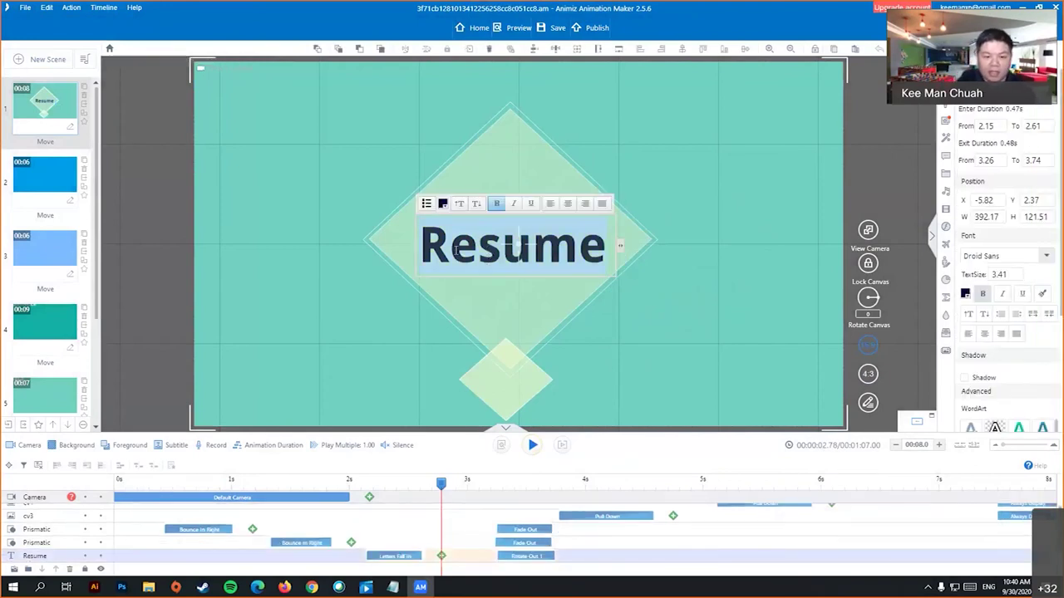
key(ctrl+a)
text(EOP)
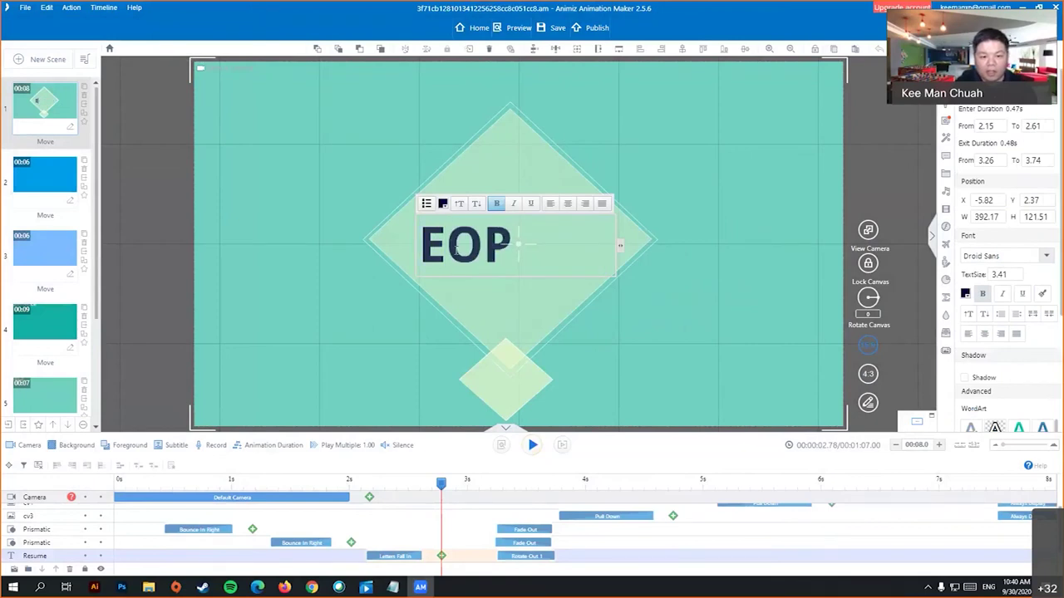
text( Unit 1)
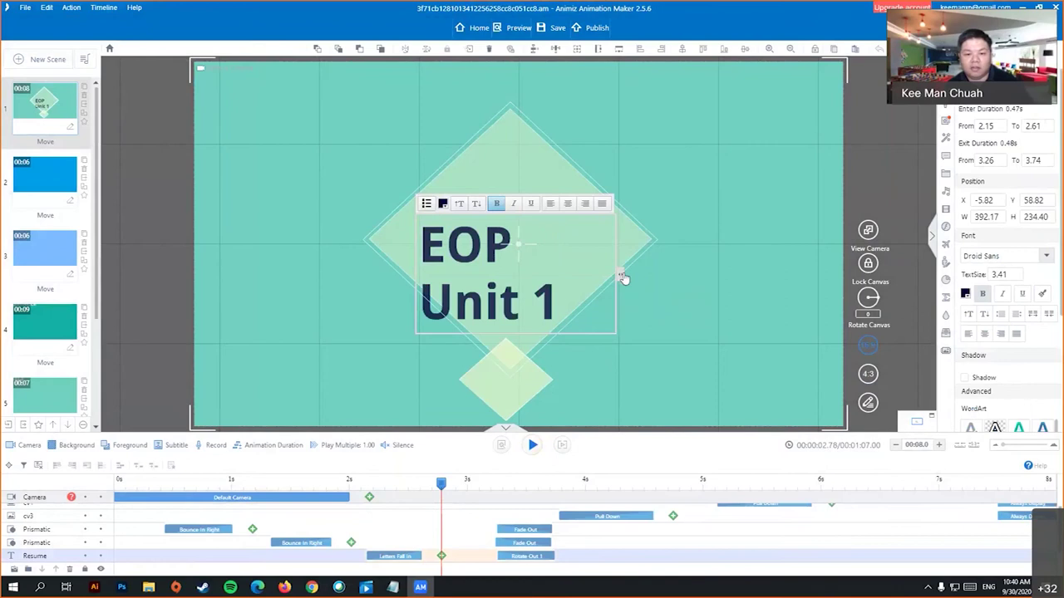
- Widen the title's text box to about 577 so it fits on one line, and centre it over the large diamond
drag(619, 274, 658, 275)
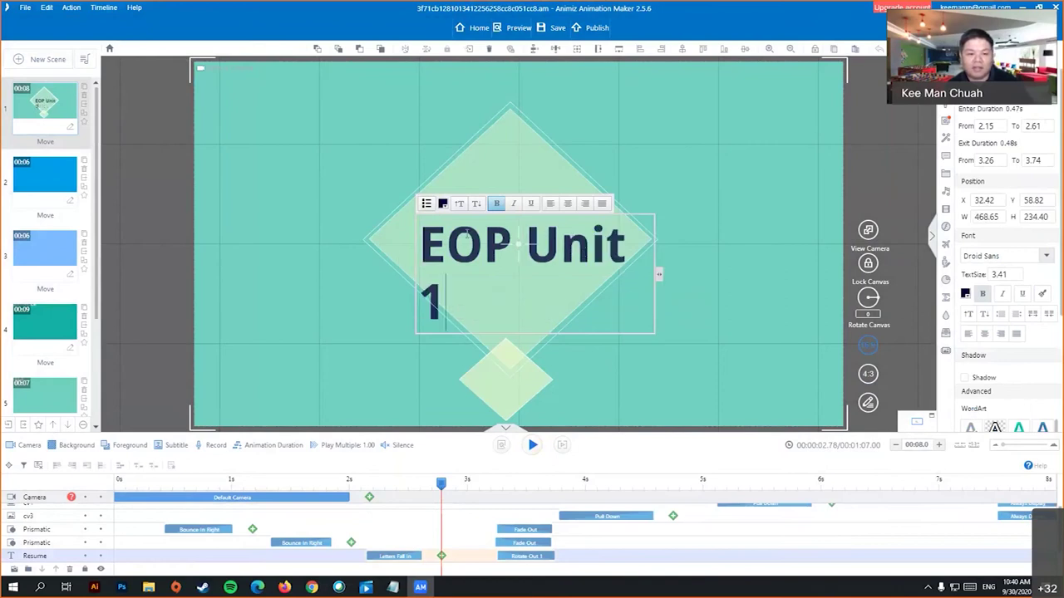
drag(659, 278, 713, 277)
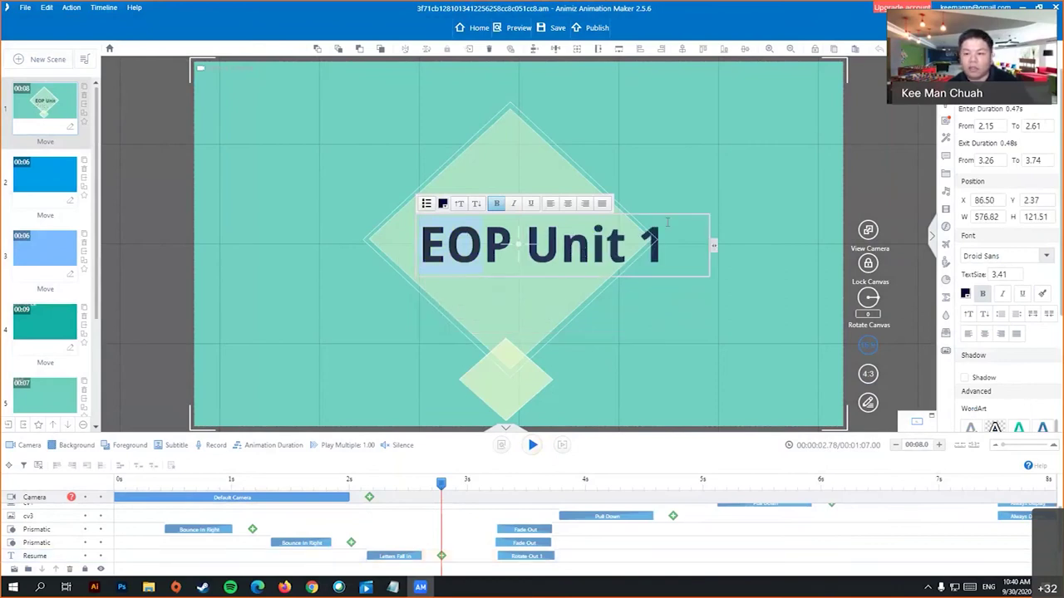
click(778, 310)
click(451, 274)
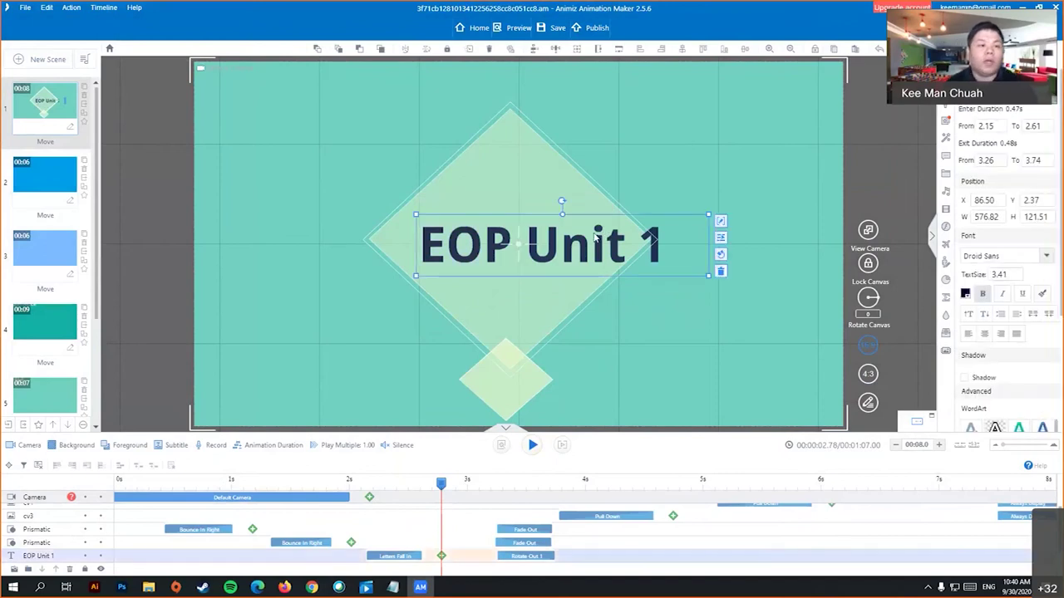
drag(519, 248, 478, 248)
click(582, 287)
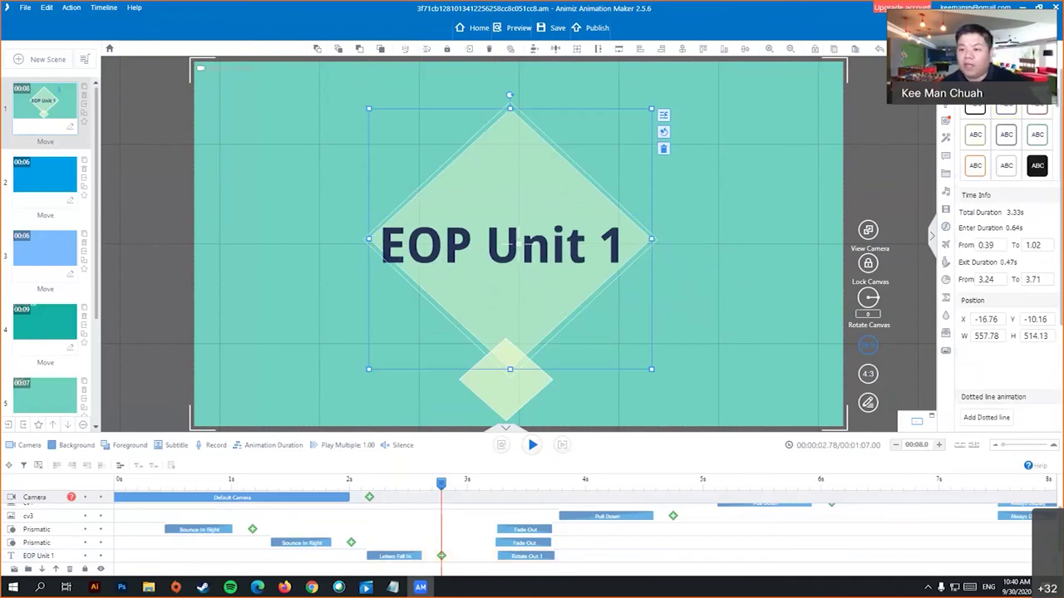
- Add a plain text box reading "Introduction to Resume" to the first scene and widen it to about 456 for one line
click(945, 120)
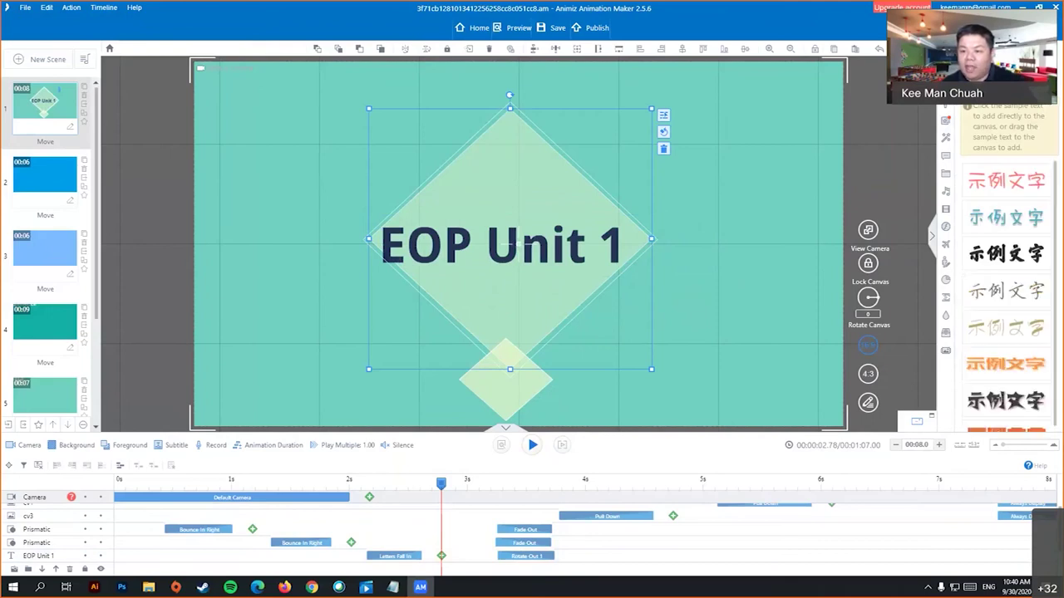
scroll(1001, 360, down, 3)
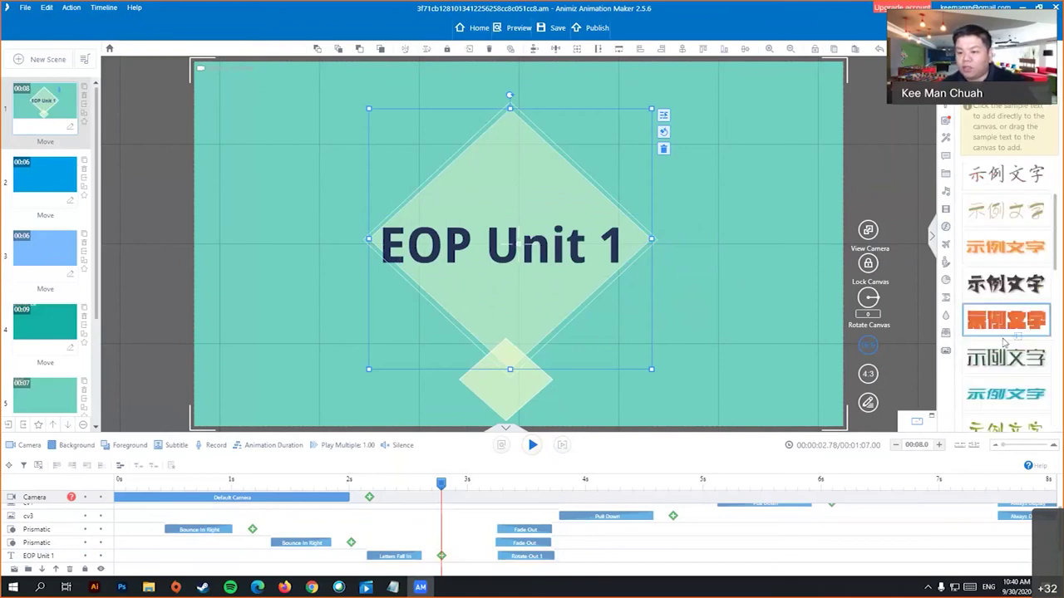
scroll(1001, 359, down, 3)
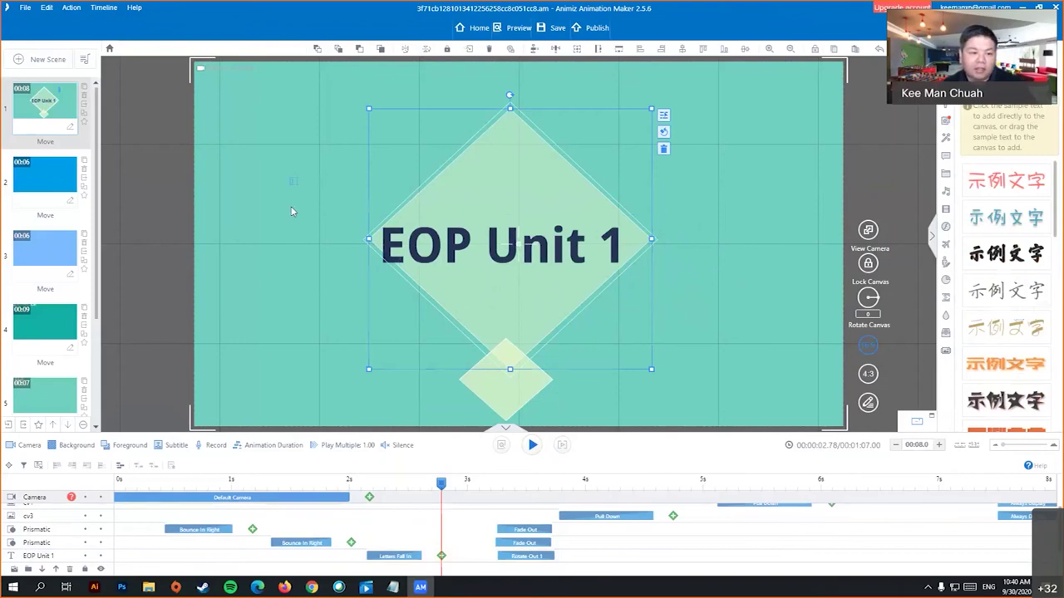
click(294, 177)
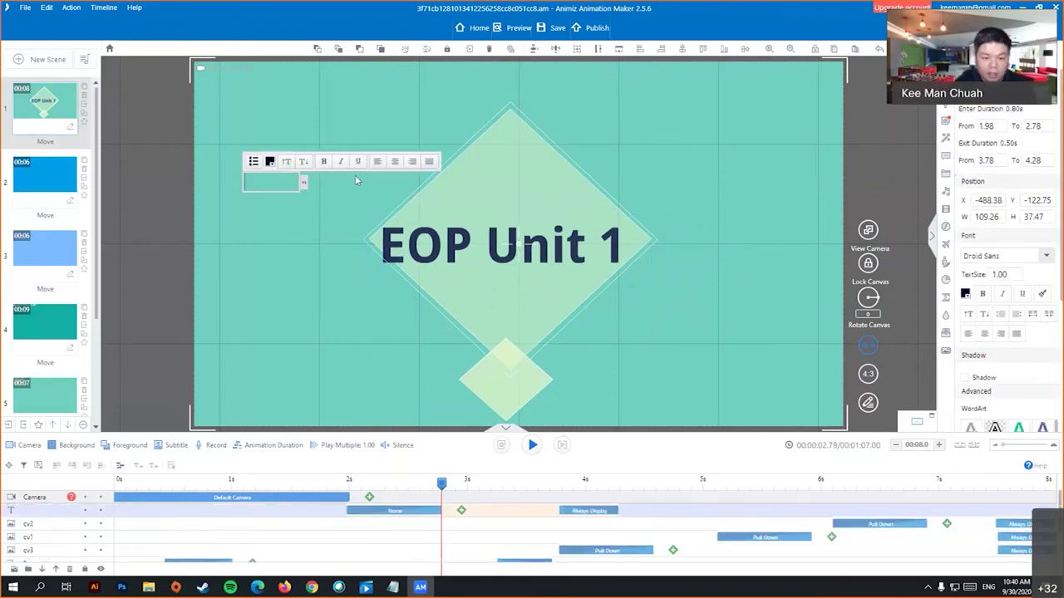
text(Introduc)
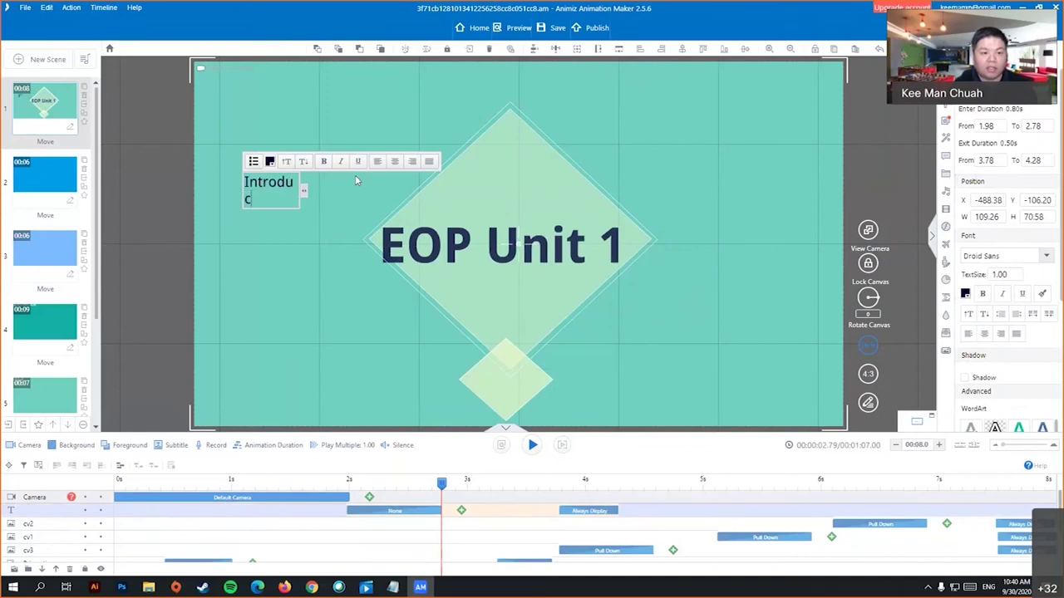
text(tion to Resume)
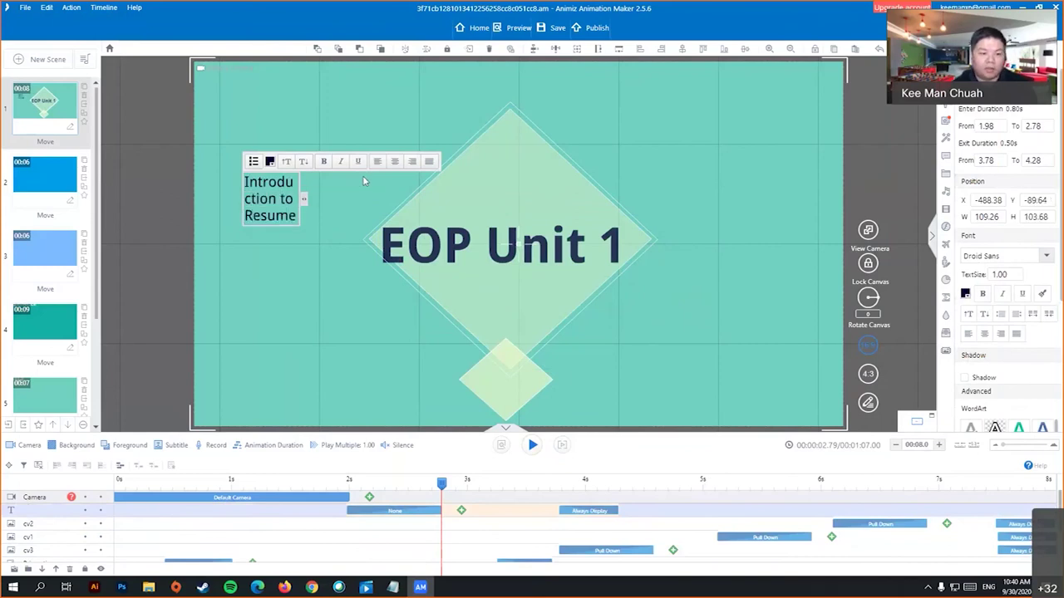
drag(304, 200, 479, 182)
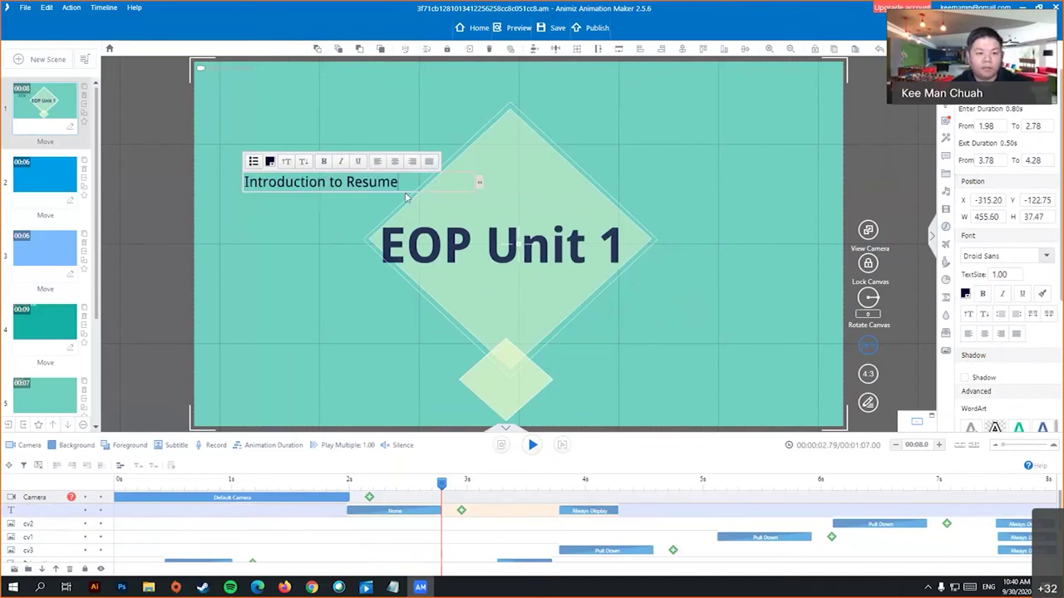
- Move the "Introduction to Resume" text onto the diamond, directly beneath the EOP Unit 1 title
click(406, 197)
click(367, 194)
drag(367, 193, 558, 303)
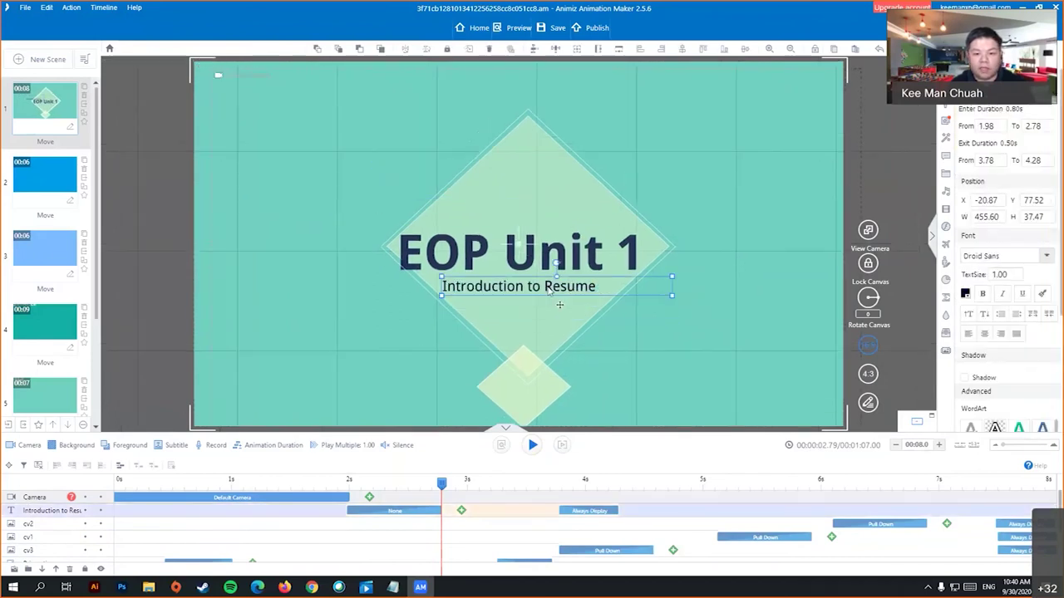
- Enlarge the timeline to show every layer and preview the first scene from about 0.17 s
click(628, 341)
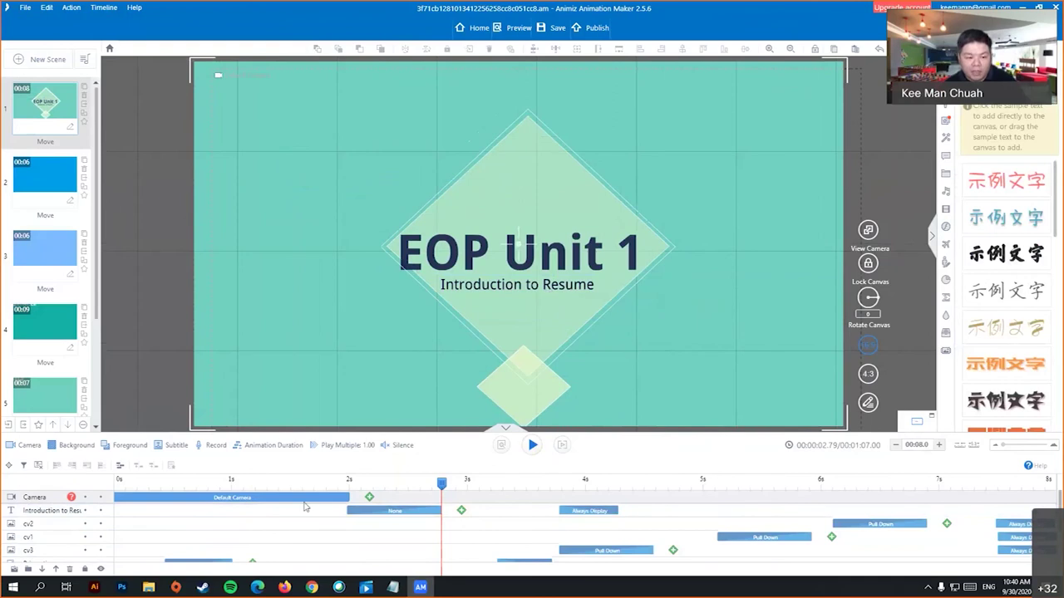
scroll(224, 512, down, 1)
scroll(241, 514, down, 1)
scroll(250, 514, up, 3)
scroll(253, 513, down, 4)
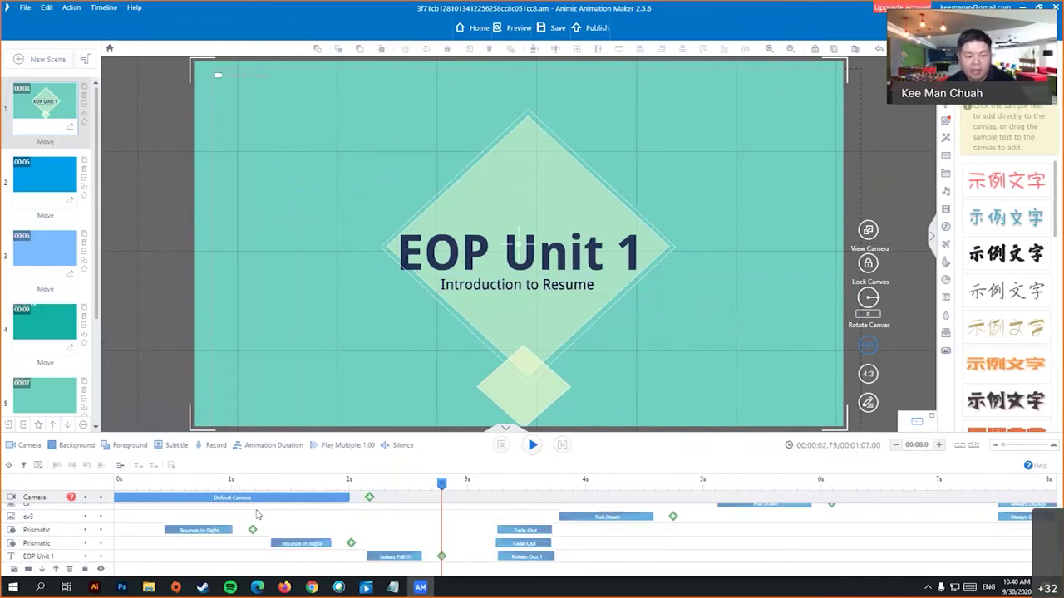
drag(413, 433, 413, 218)
drag(445, 281, 132, 286)
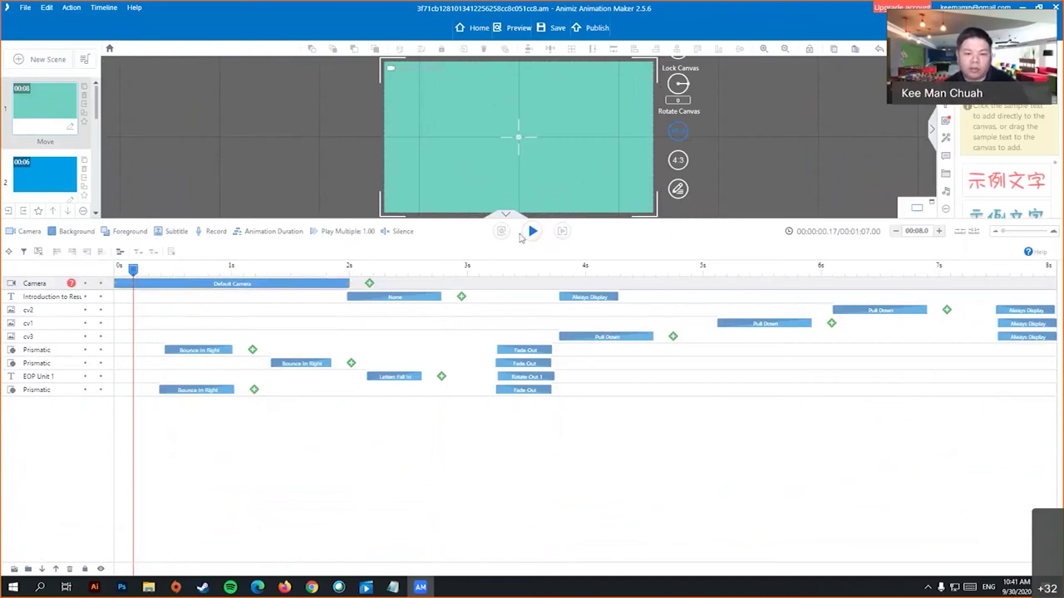
click(532, 232)
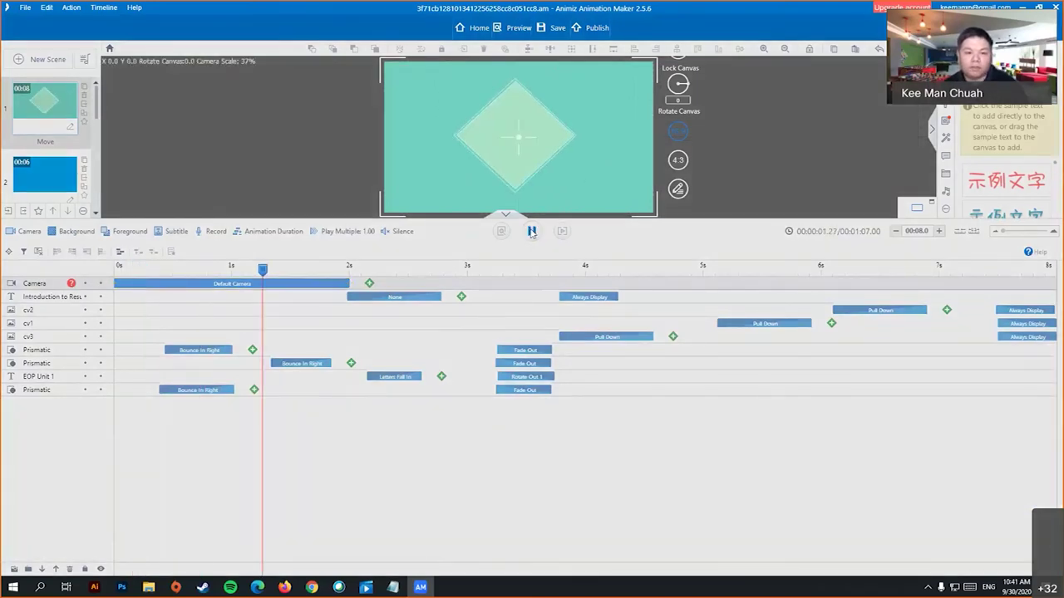
click(422, 542)
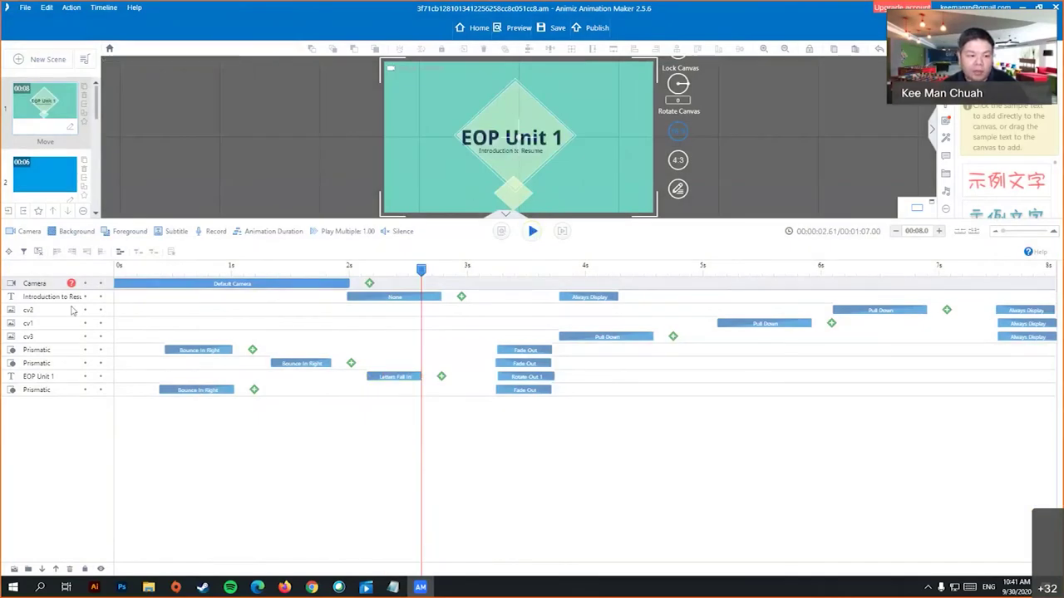
- Delay the "Introduction to Resume" text's entrance to about 2.4 s, preview it, and enlarge the canvas area again
drag(379, 296, 450, 299)
click(380, 297)
click(533, 232)
click(532, 233)
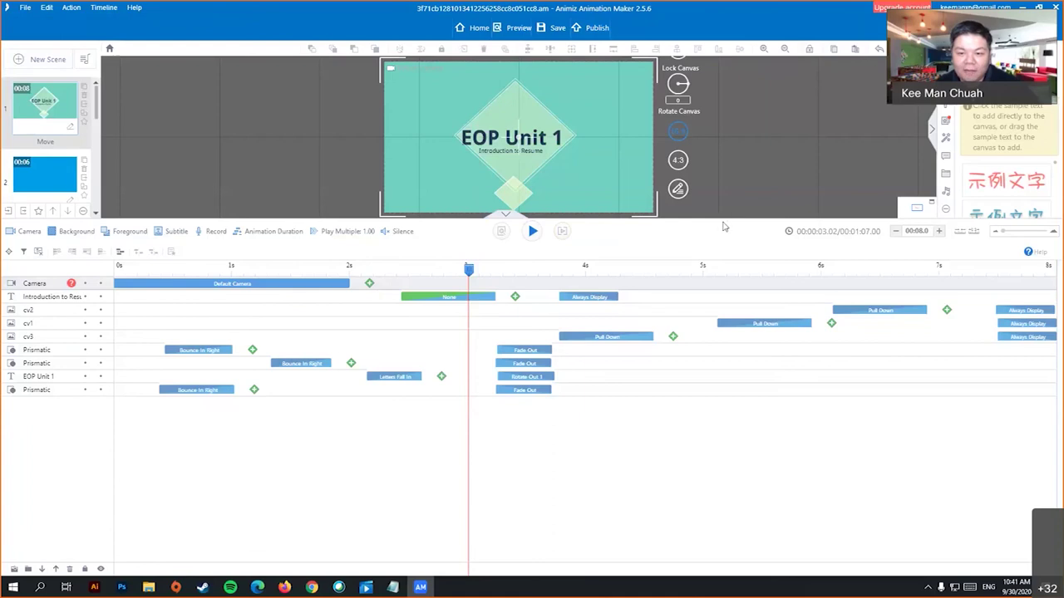
drag(720, 222, 738, 376)
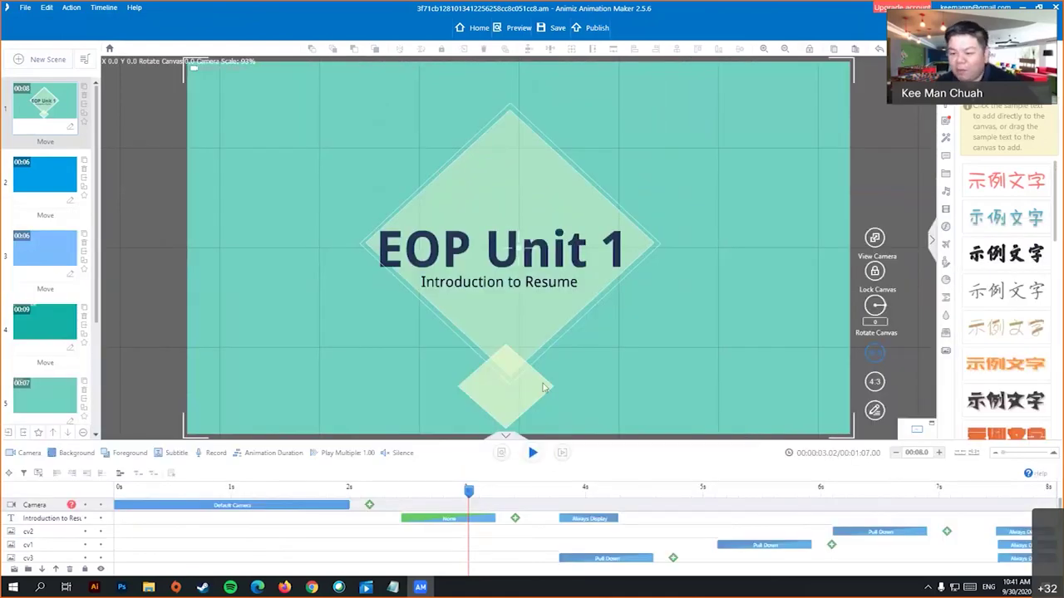
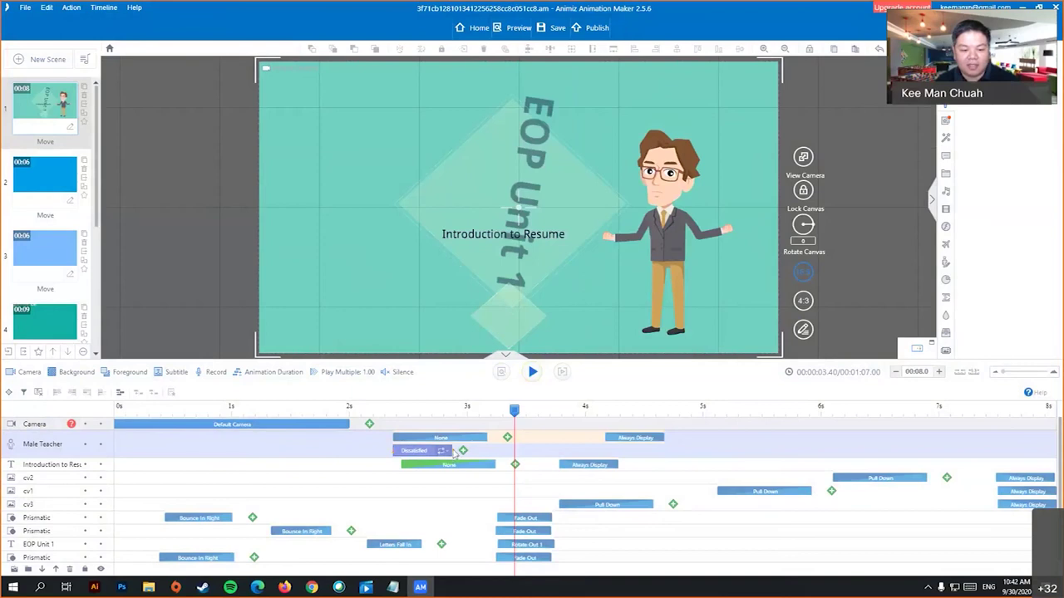
- Extend the Male Teacher's Dissatisfied action to about 4 s on the timeline and preview the scene
click(456, 456)
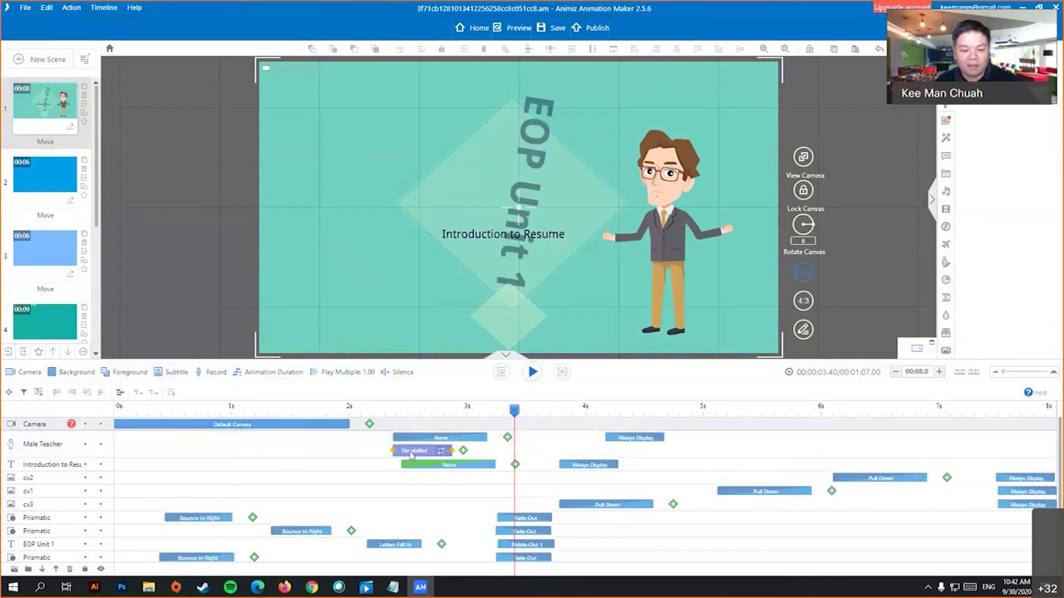
drag(456, 456, 582, 457)
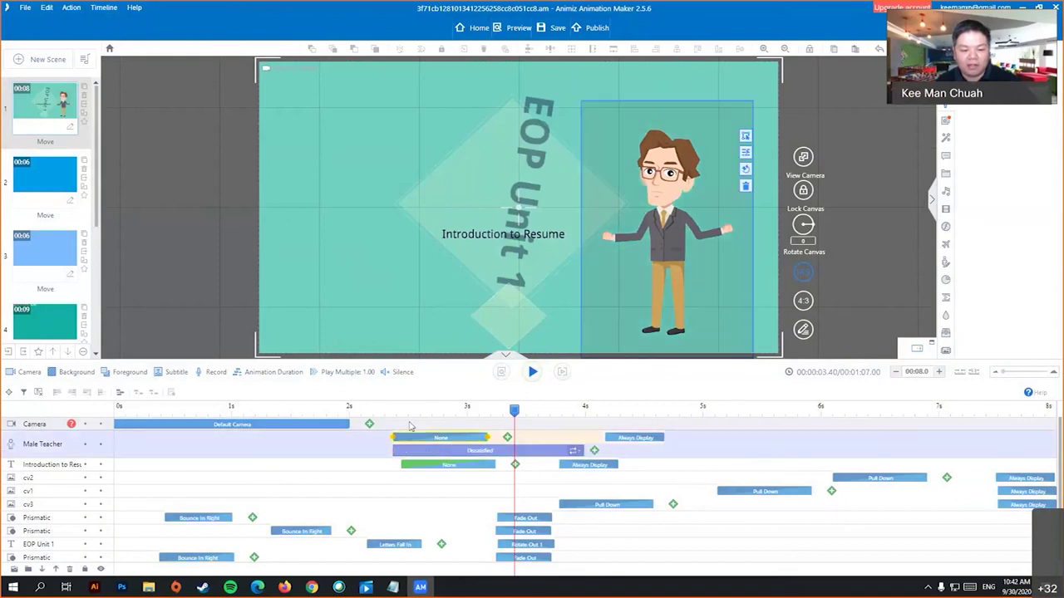
click(532, 373)
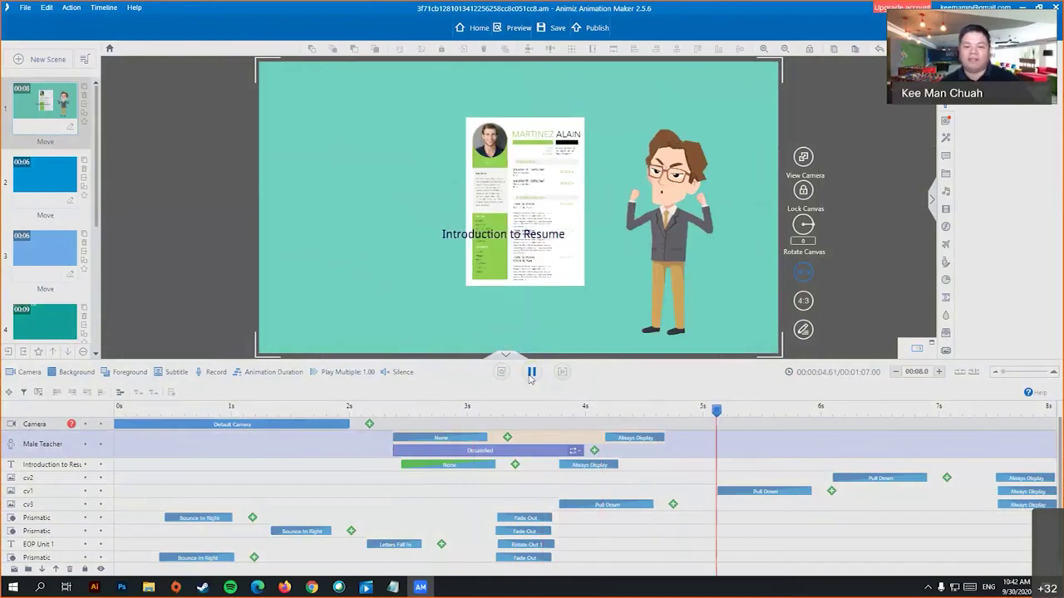
click(532, 373)
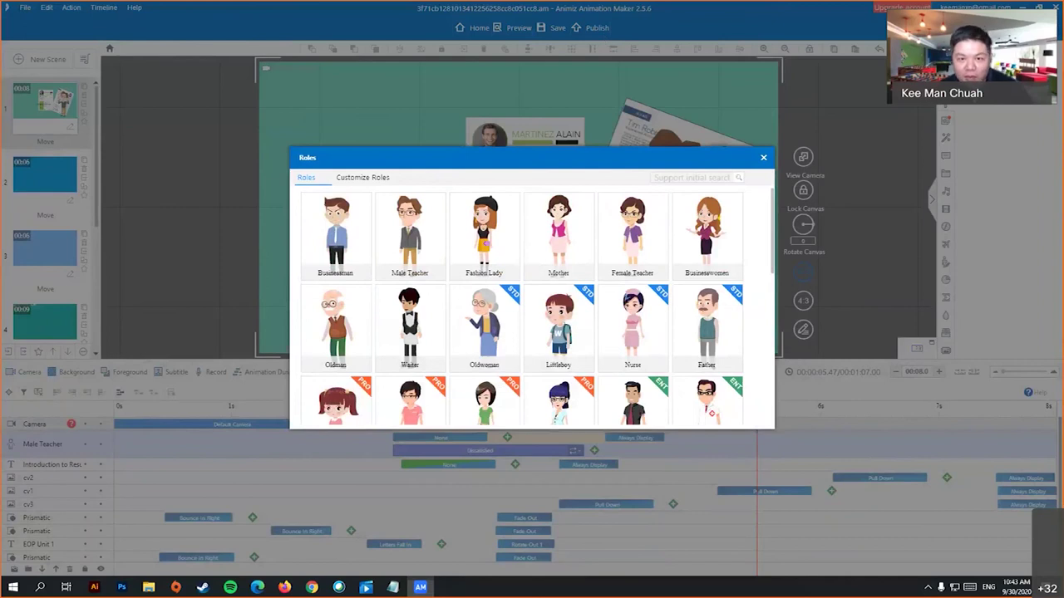
click(763, 158)
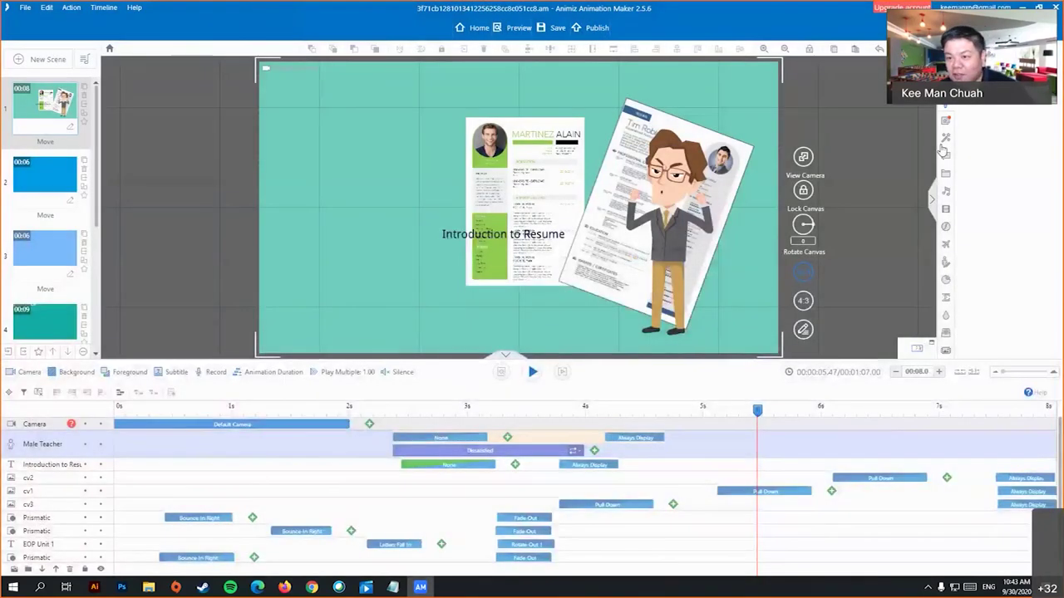
- Add the Star PoooW online animation widget, extending the scene to fit it, and shrink it to about 632 by 355
click(945, 122)
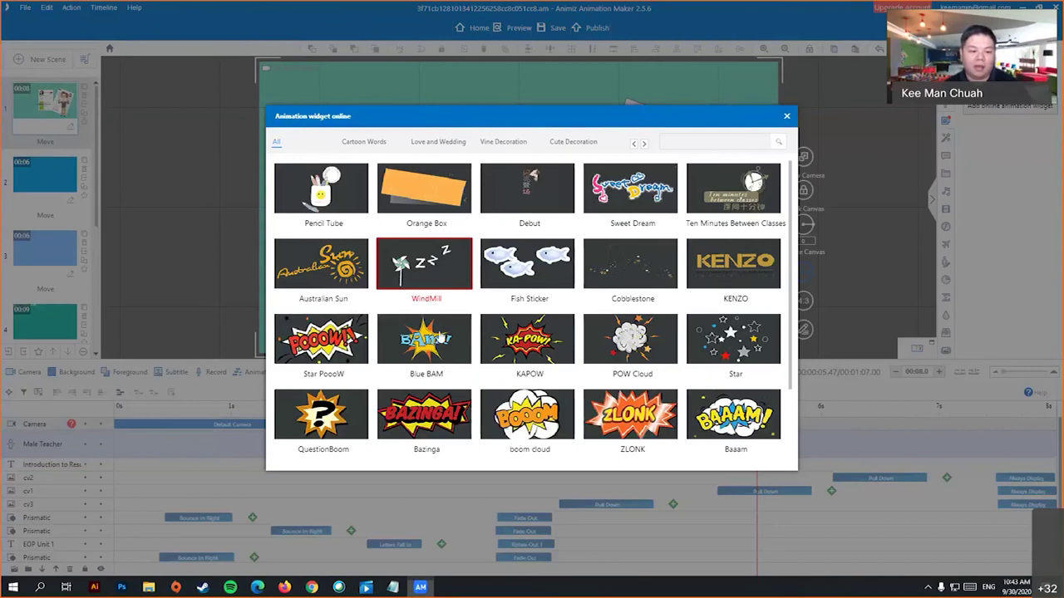
click(321, 339)
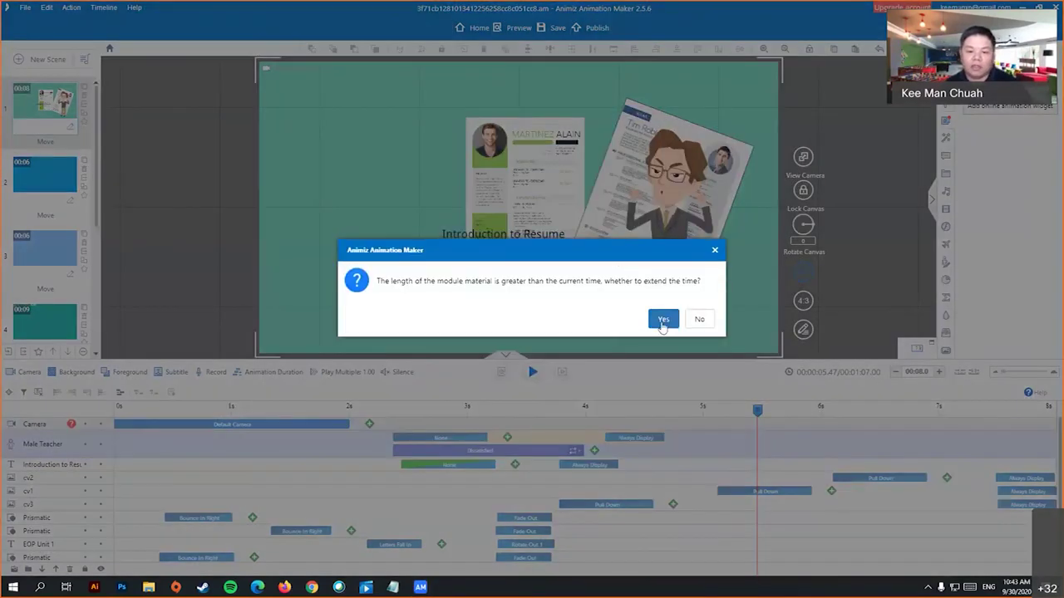
click(662, 320)
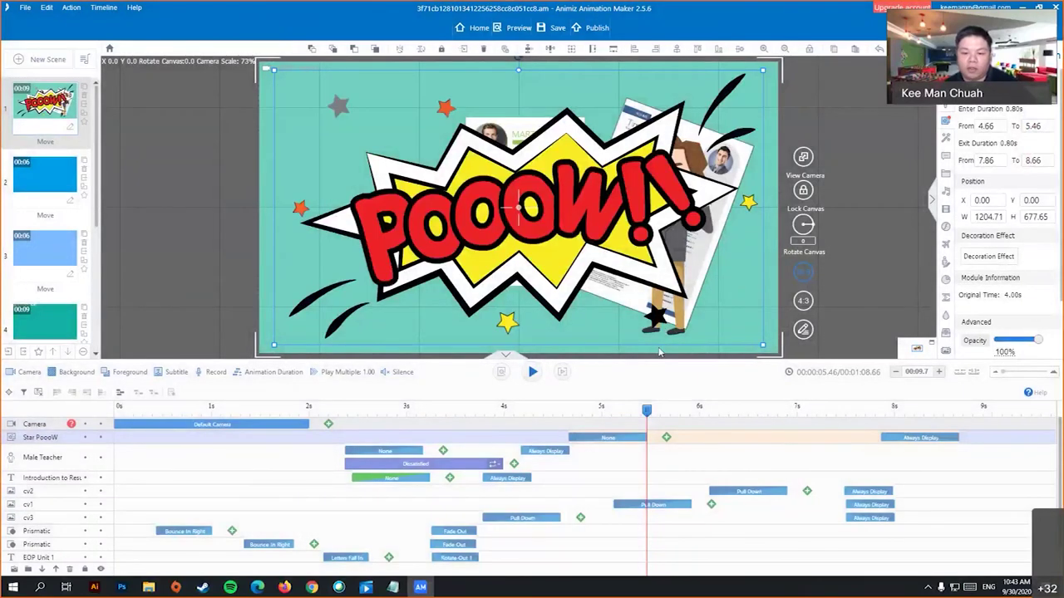
drag(763, 349, 647, 279)
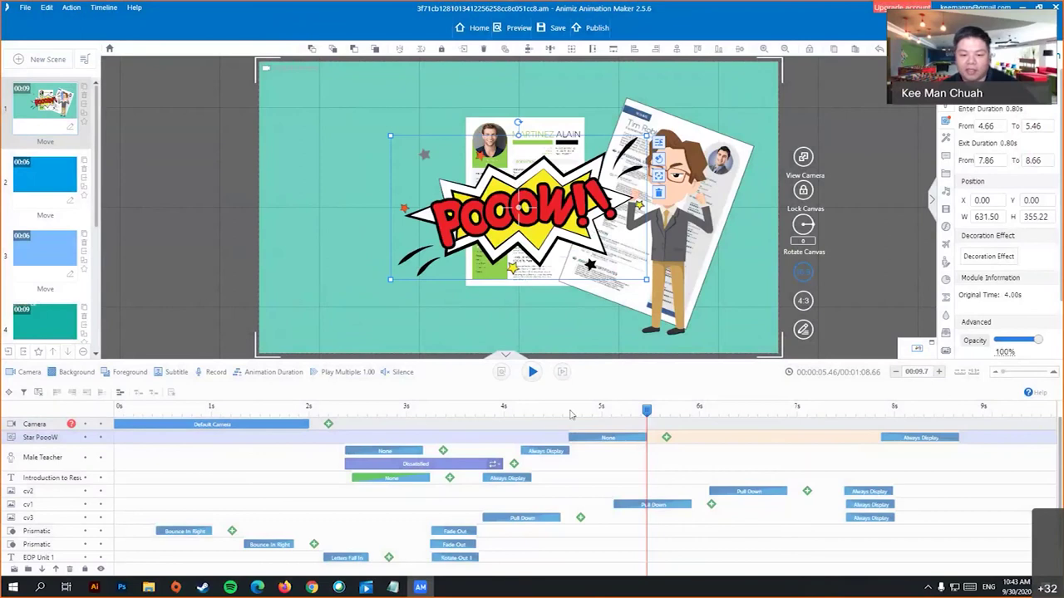
- Preview the scene with the Star PoooW widget from about 4.7 s, and look into the effects library
click(572, 410)
click(532, 372)
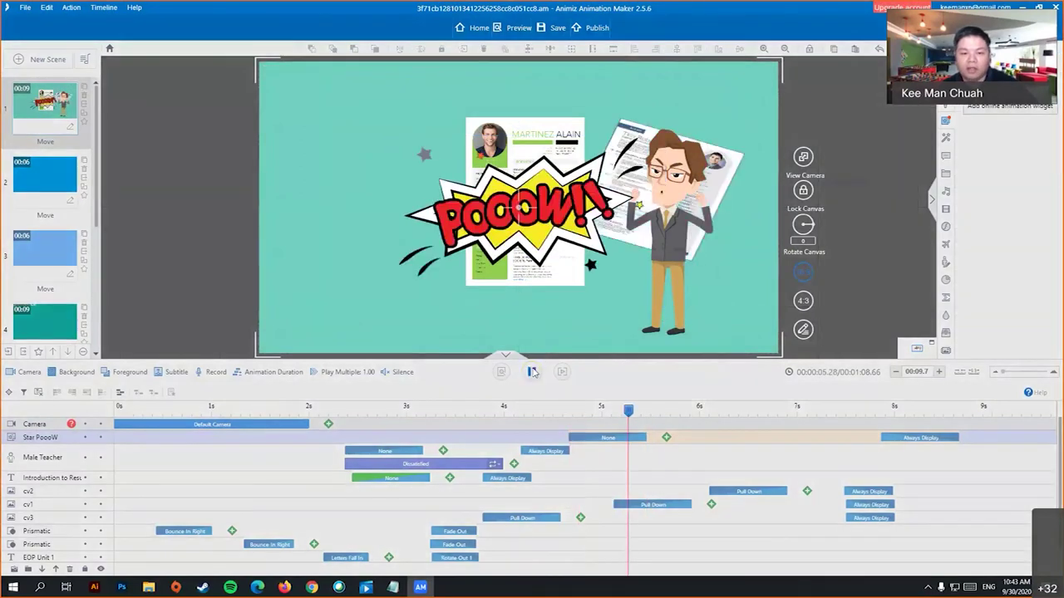
click(528, 373)
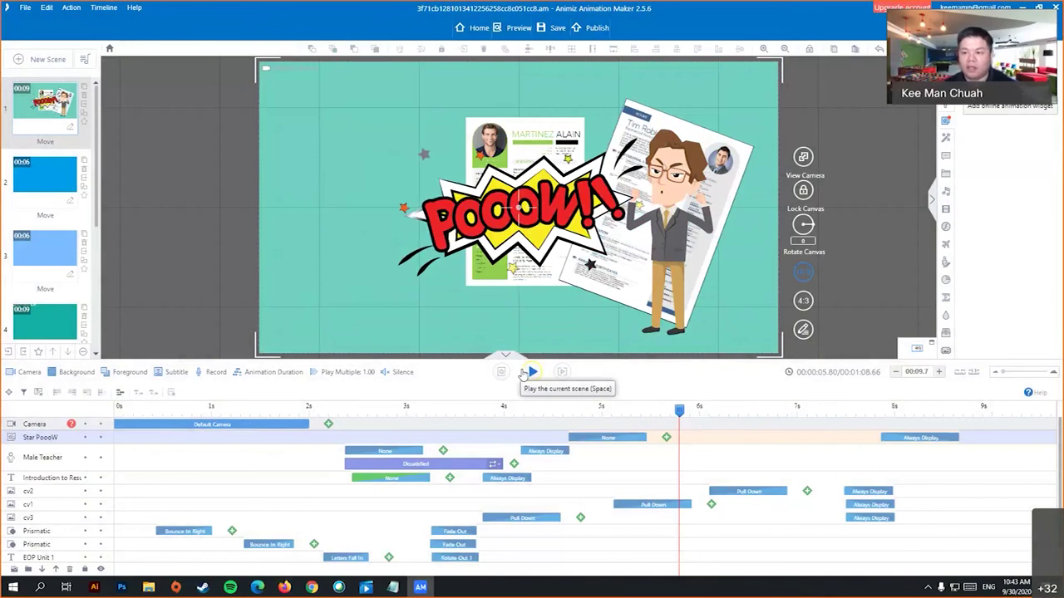
click(945, 138)
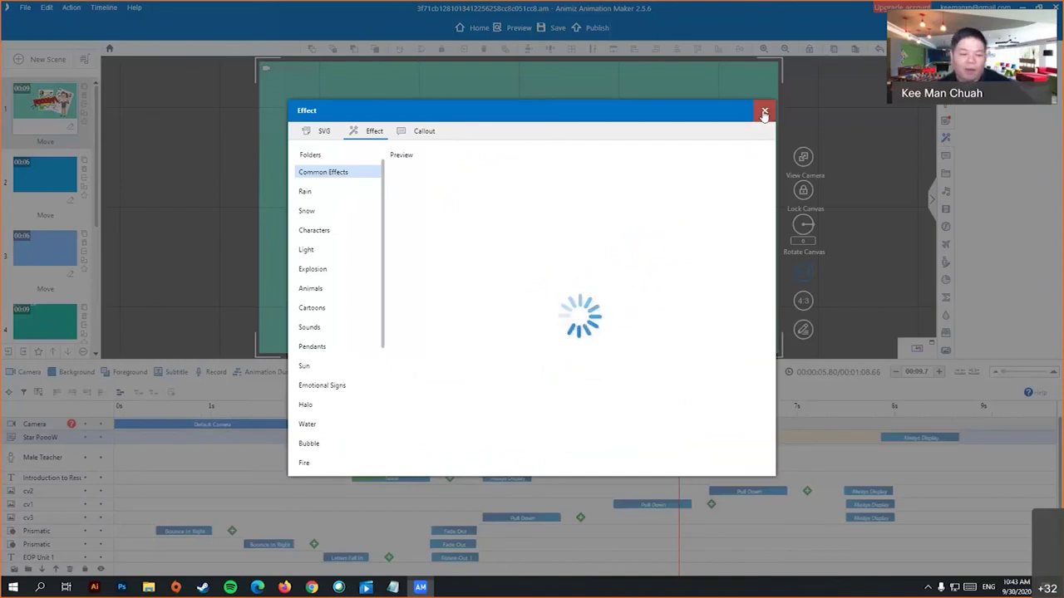
click(764, 112)
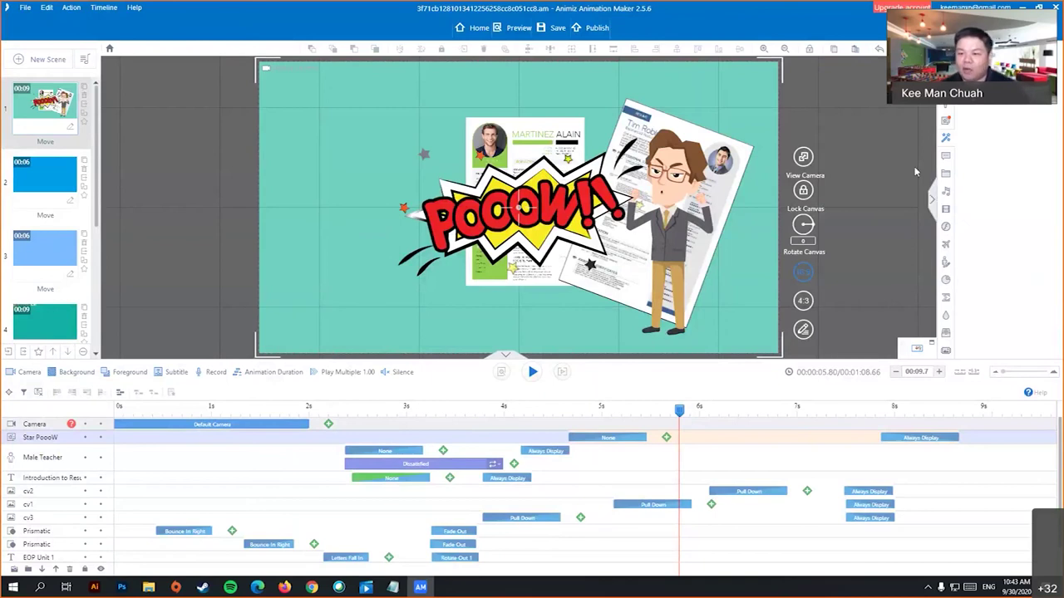
- Insert a white rectangular speech bubble callout, widen it to about 237, and place it above the teacher's head
click(946, 162)
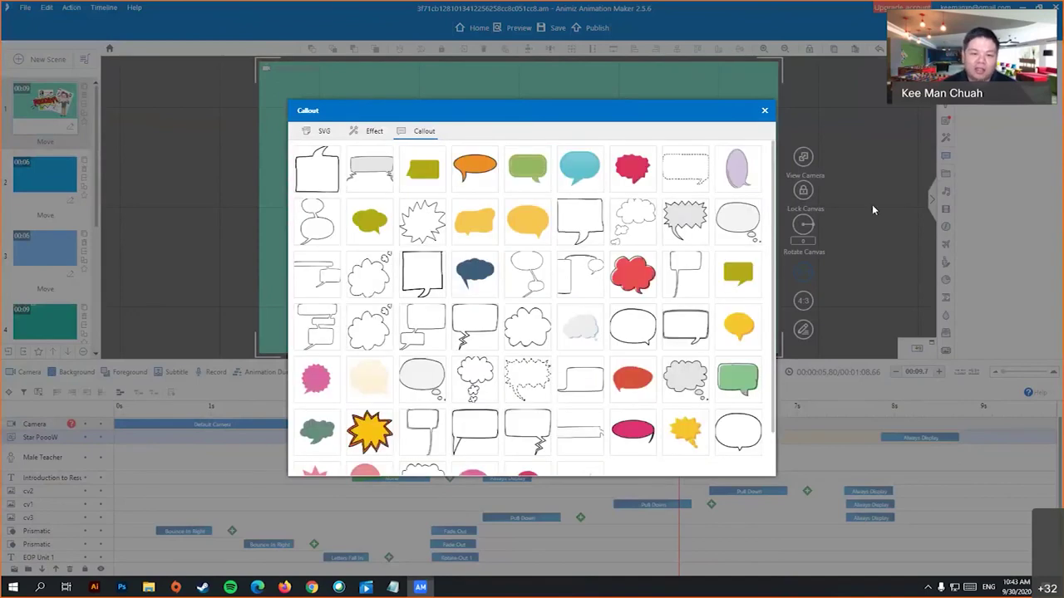
click(586, 220)
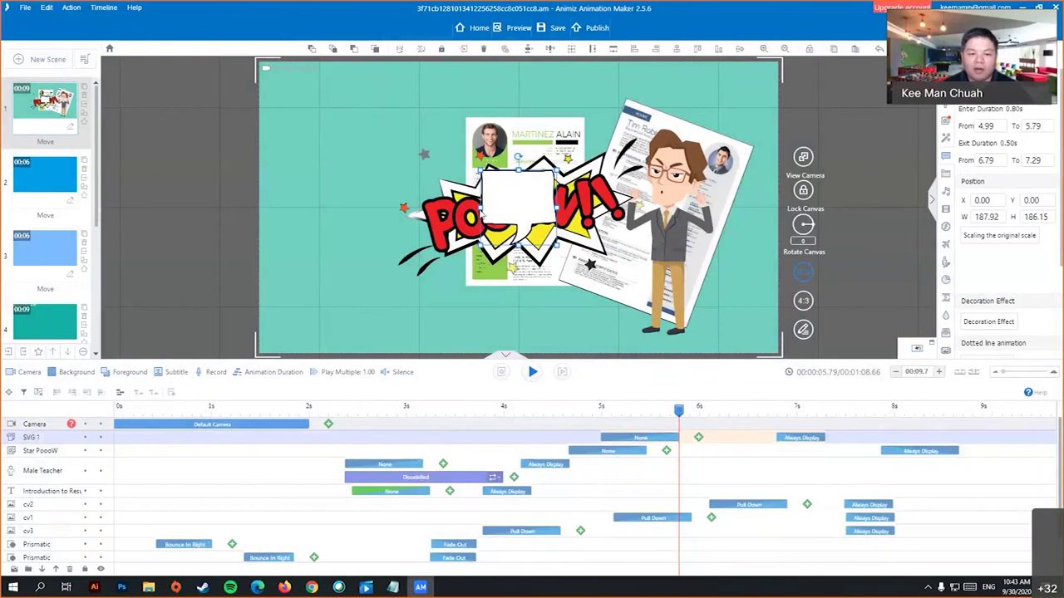
click(480, 212)
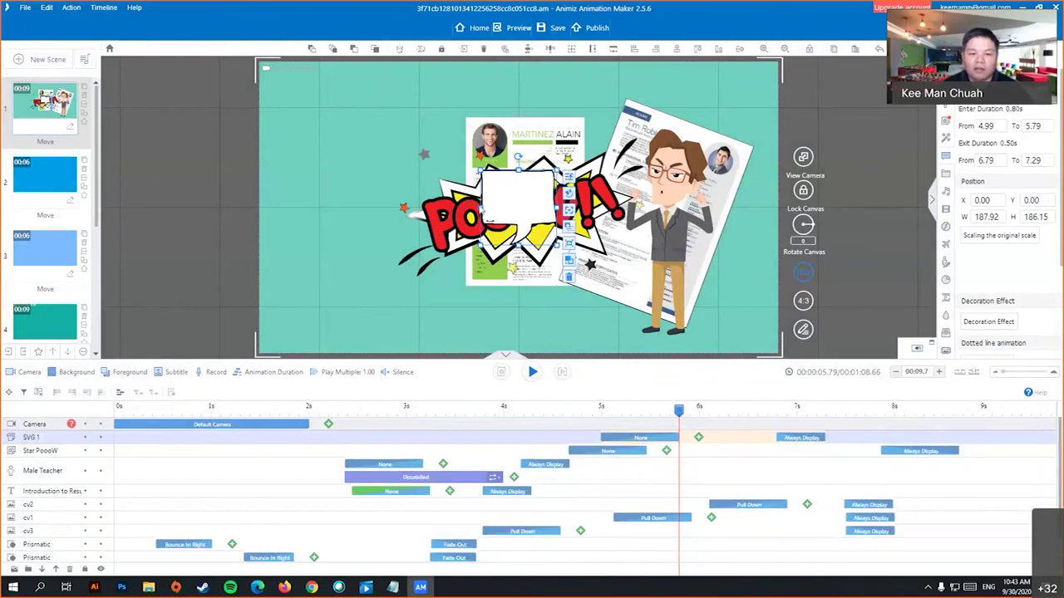
drag(483, 212, 632, 120)
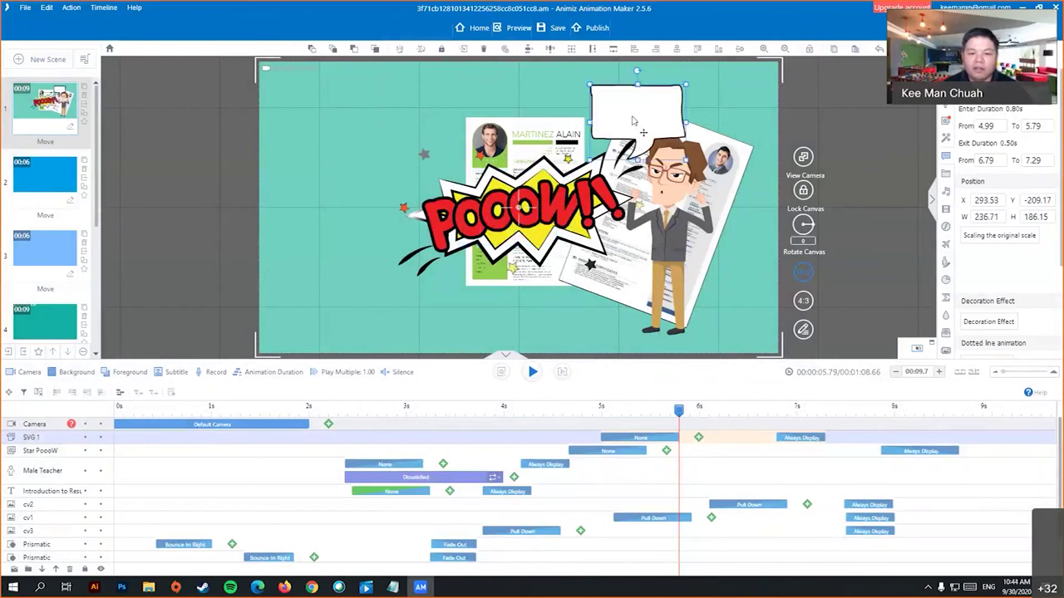
- Lock the Star PoooW, Male Teacher, Introduction to Resume, cv2, cv1 and cv3 layers
drag(670, 247, 708, 307)
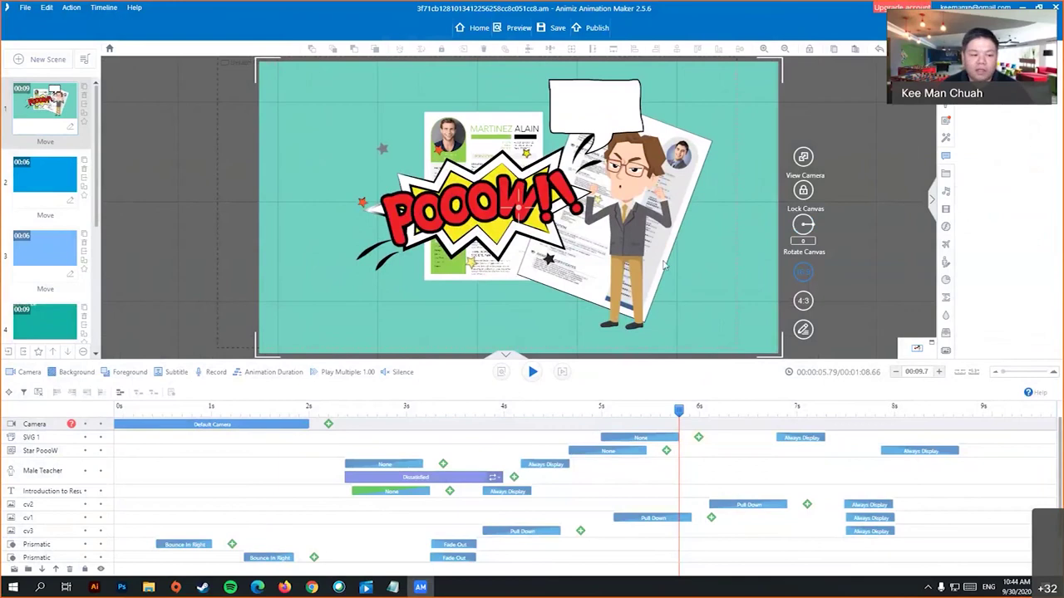
click(84, 451)
click(84, 470)
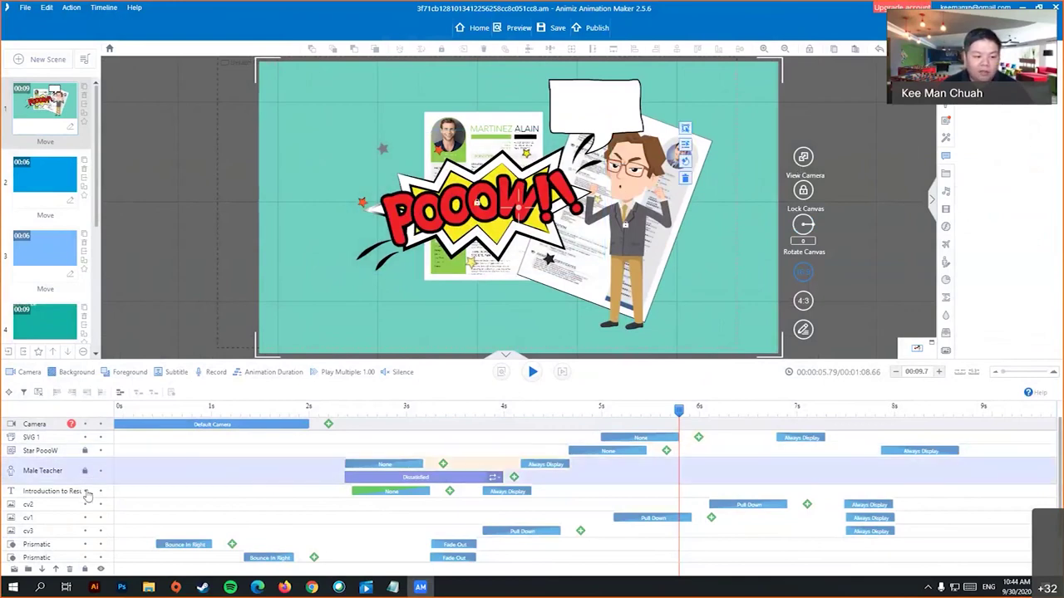
click(84, 491)
click(84, 505)
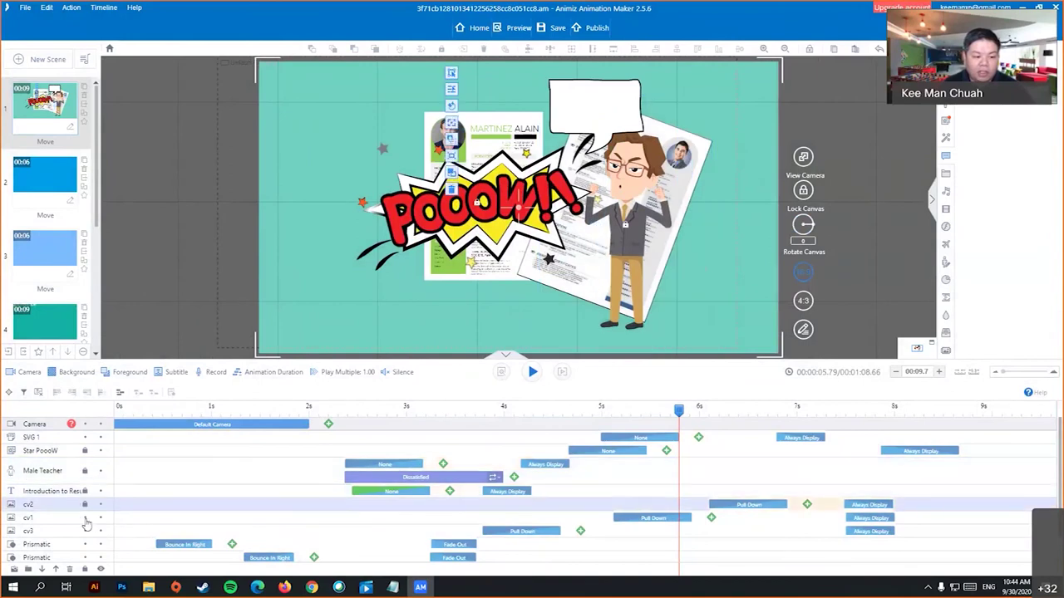
click(84, 518)
click(83, 531)
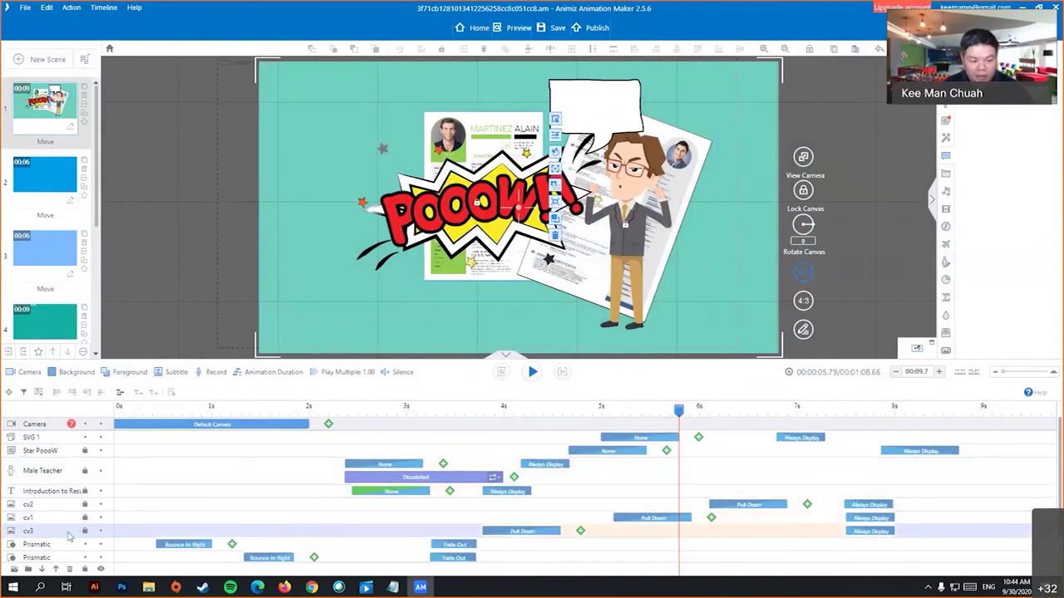
- Move the speech bubble callout to the upper right of the teacher's head, over the tilted resume's corner
drag(437, 153, 451, 125)
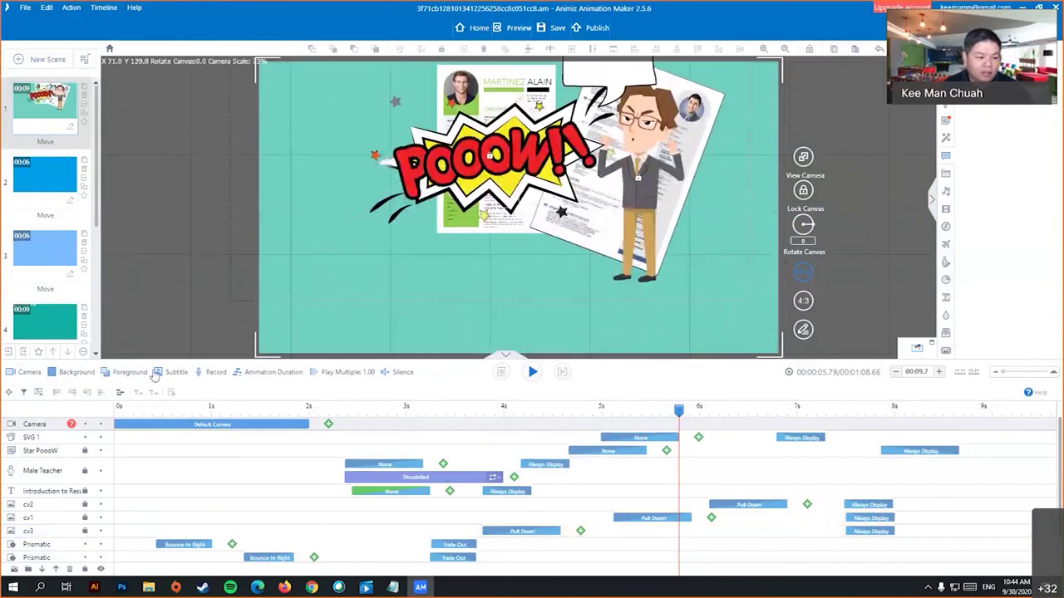
click(33, 437)
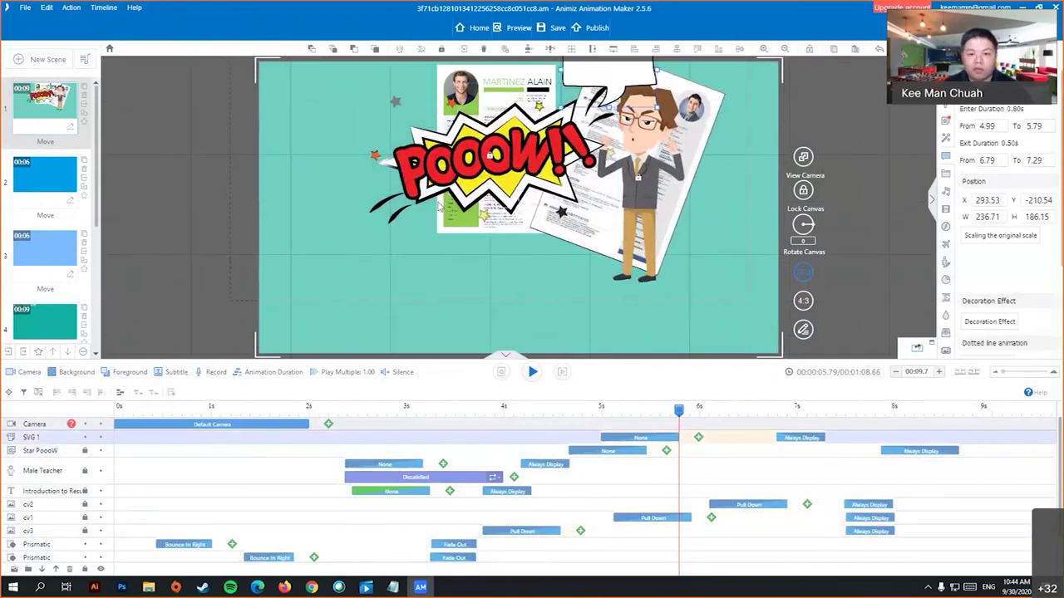
drag(618, 141, 451, 278)
click(394, 236)
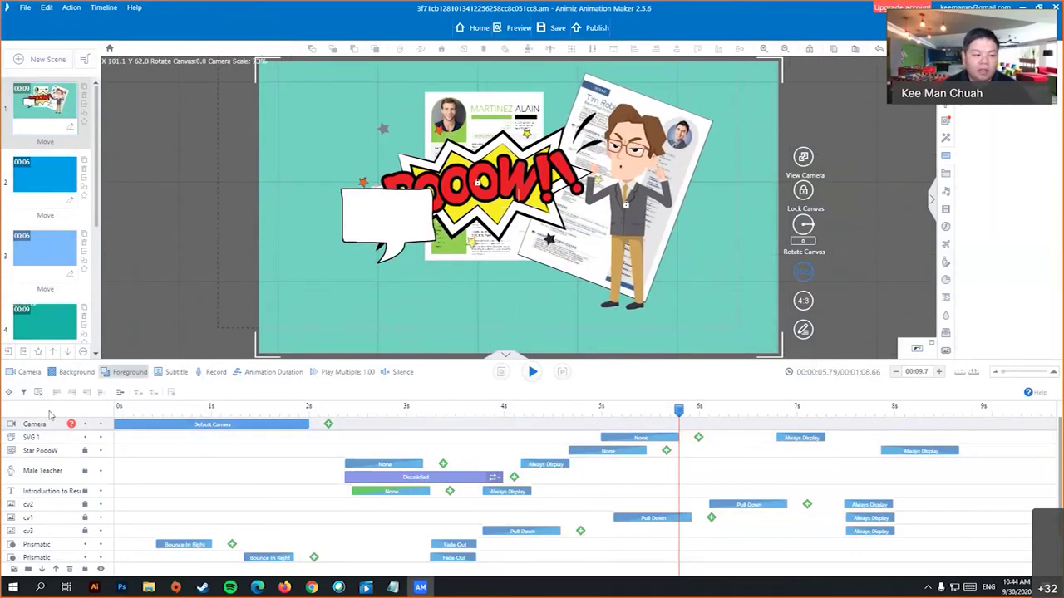
drag(394, 236, 701, 116)
click(838, 110)
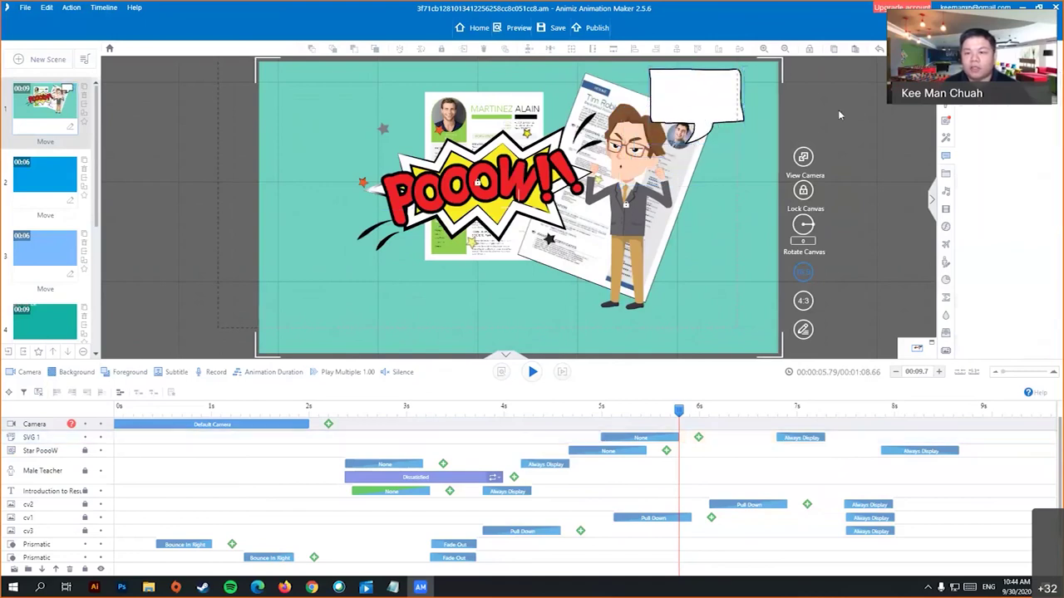
- Display the chart types available for insertion into the scene
scroll(802, 127, up, 2)
scroll(802, 126, down, 1)
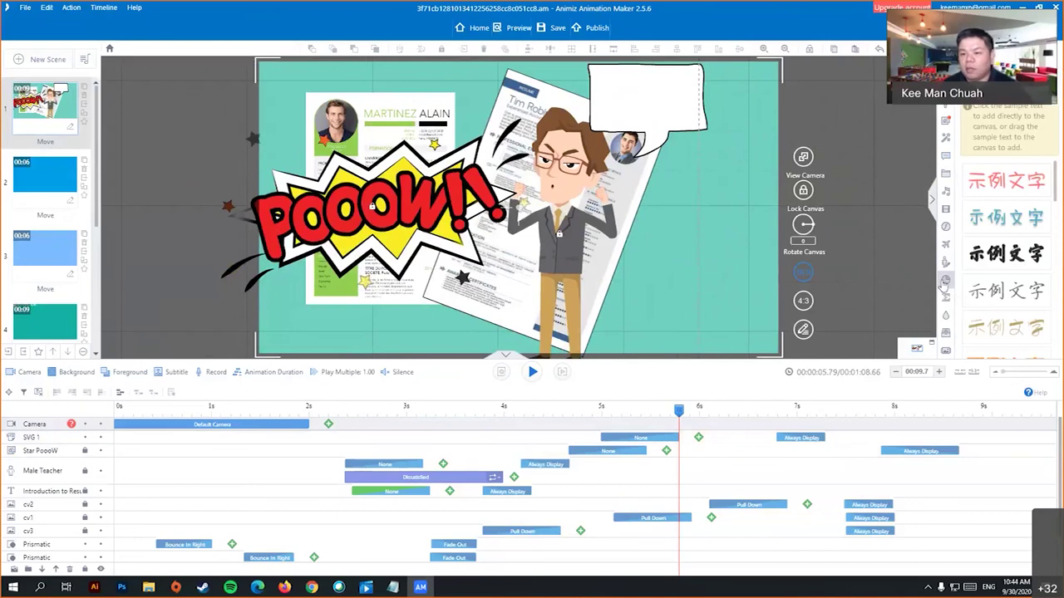
click(945, 279)
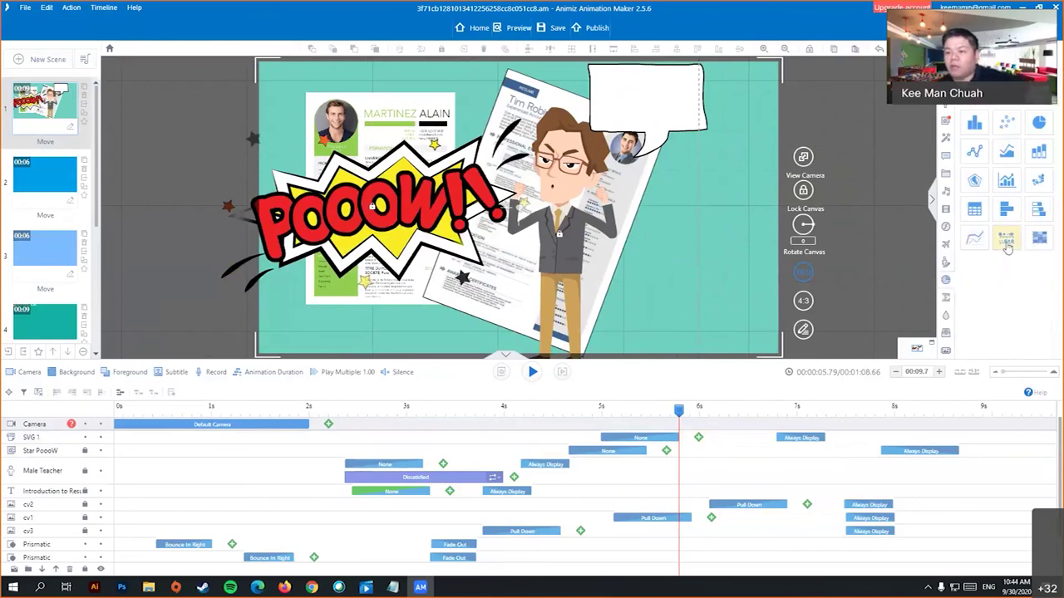
- Look through the shape icon library and the sound library available for the scene
click(945, 246)
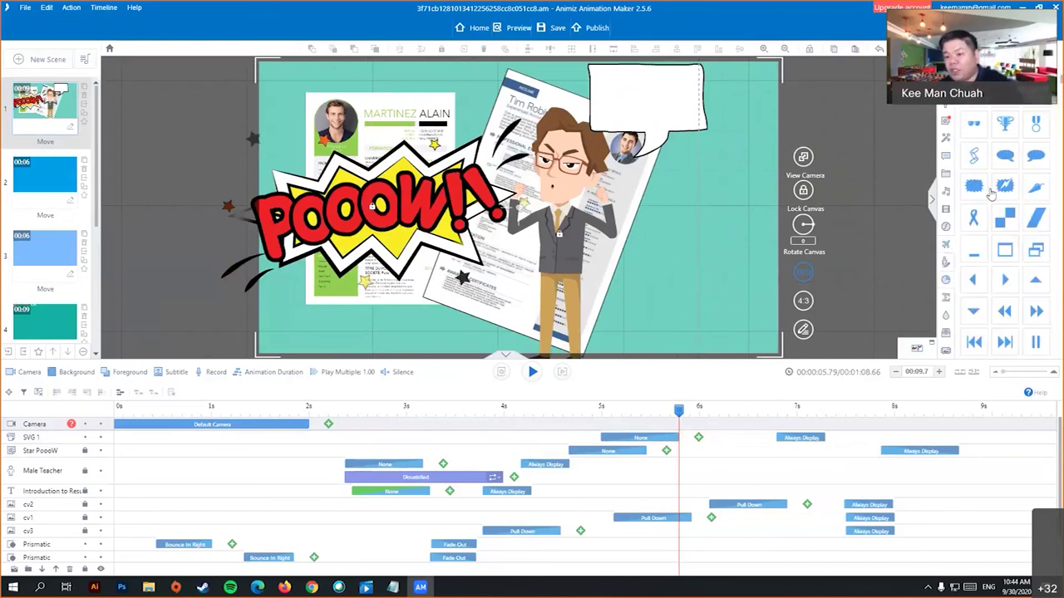
click(947, 210)
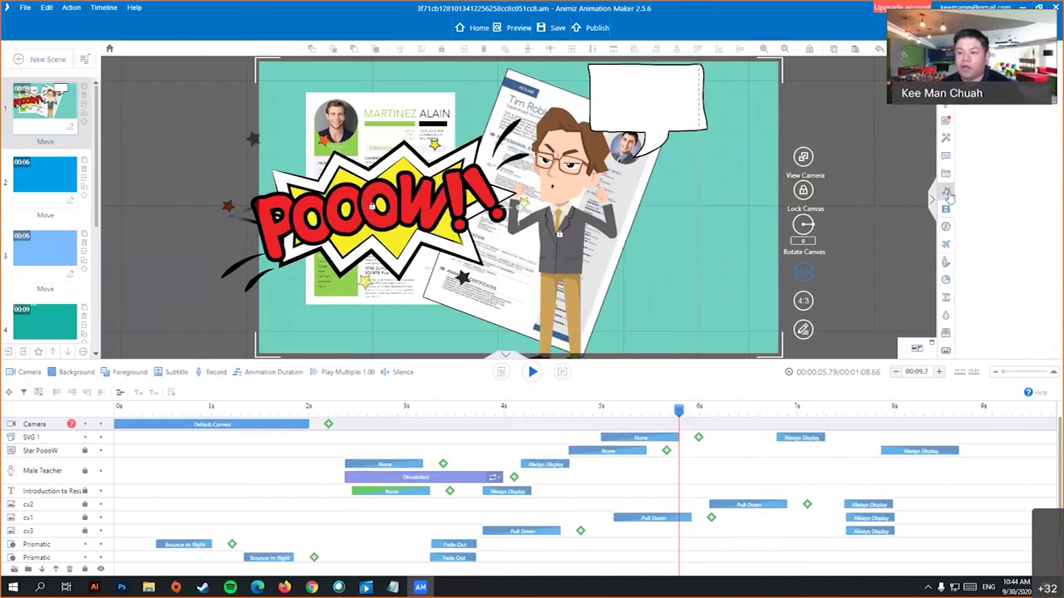
- Play the animations of scene 3 and scene 5 to preview them
click(62, 257)
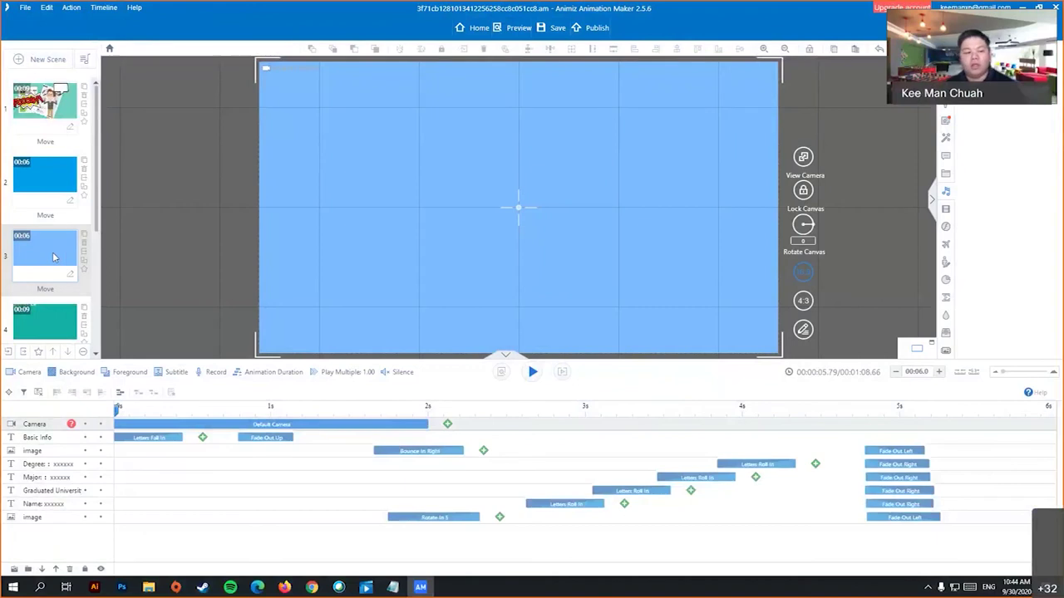
click(533, 371)
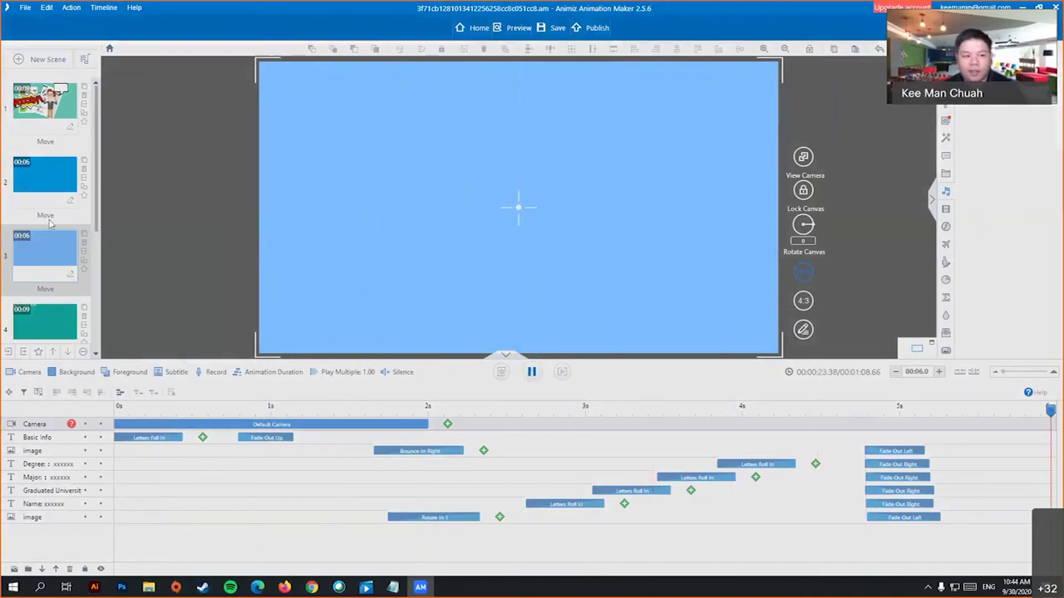
scroll(50, 216, down, 2)
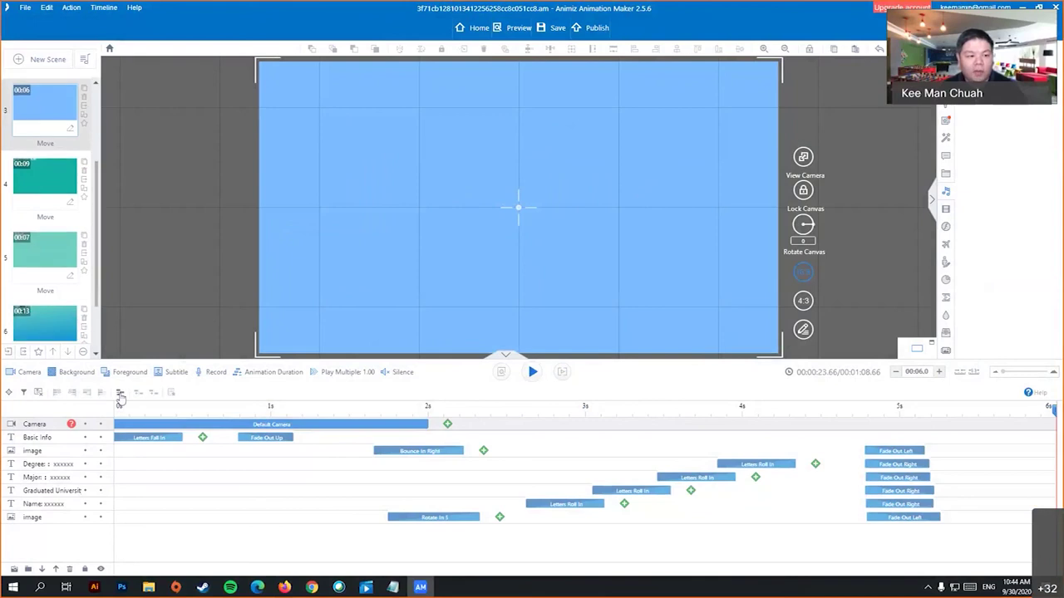
click(45, 253)
click(532, 372)
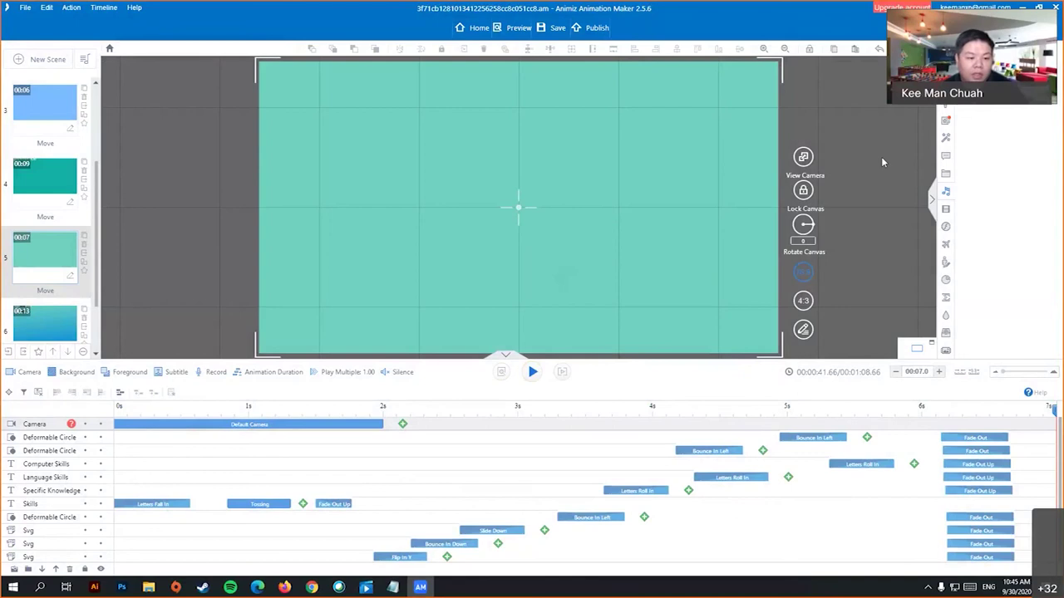
- Record a voice narration over scene 5 while its animation plays, and accept the take
click(208, 375)
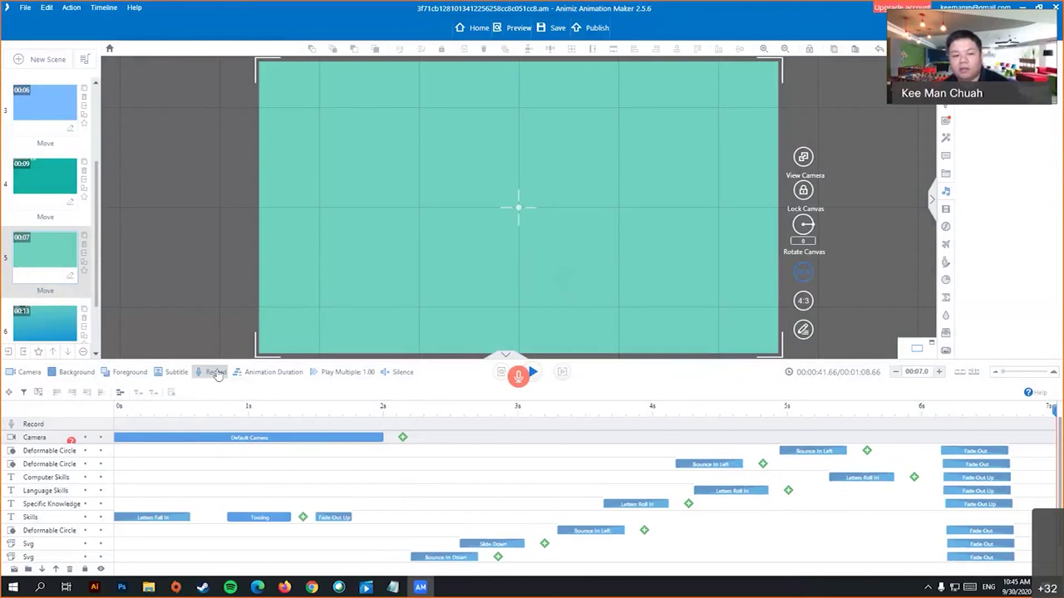
click(519, 377)
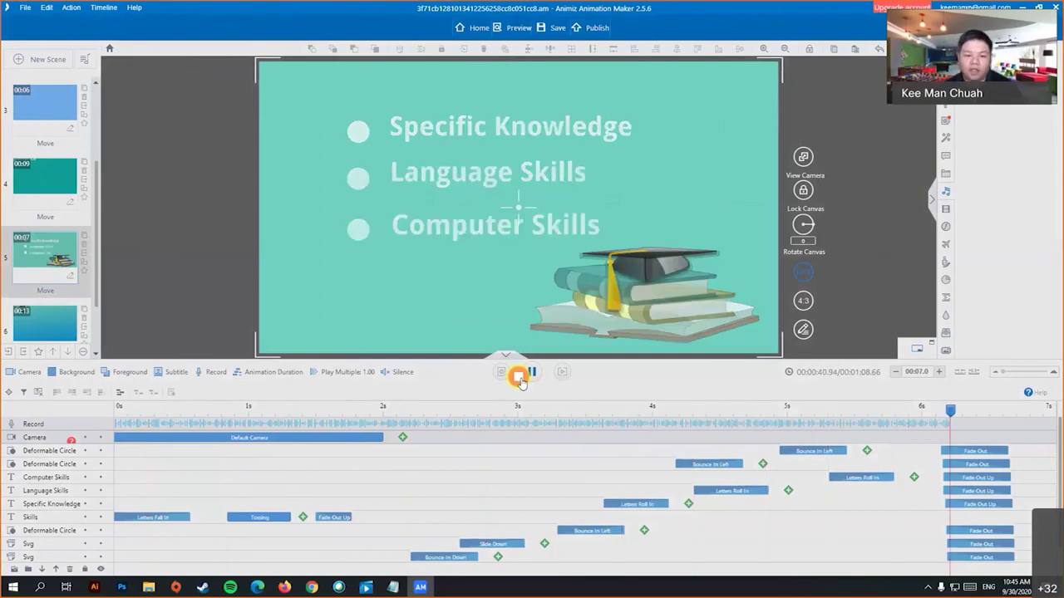
click(518, 375)
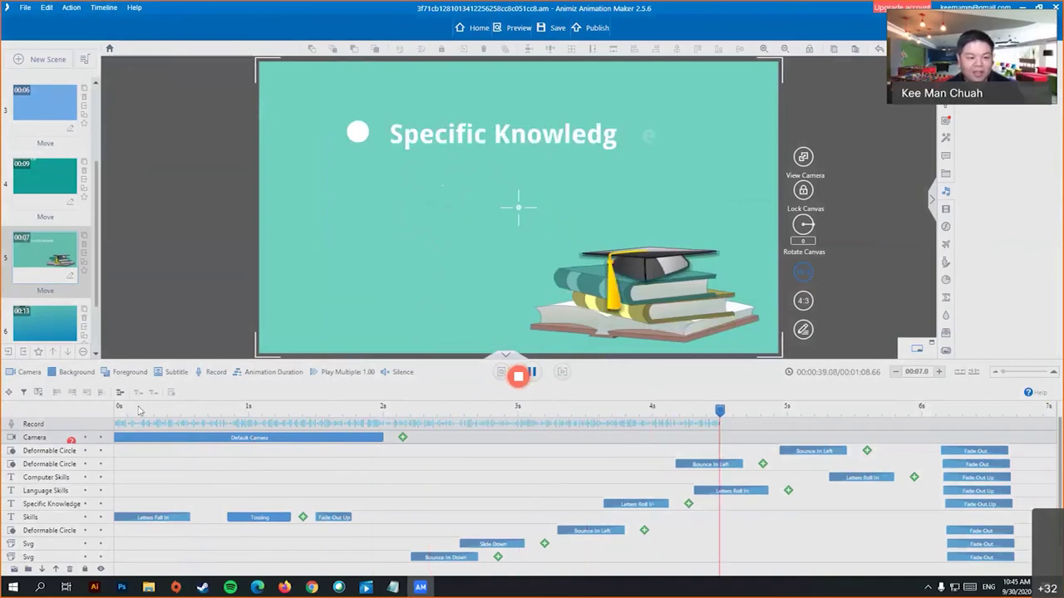
key(space)
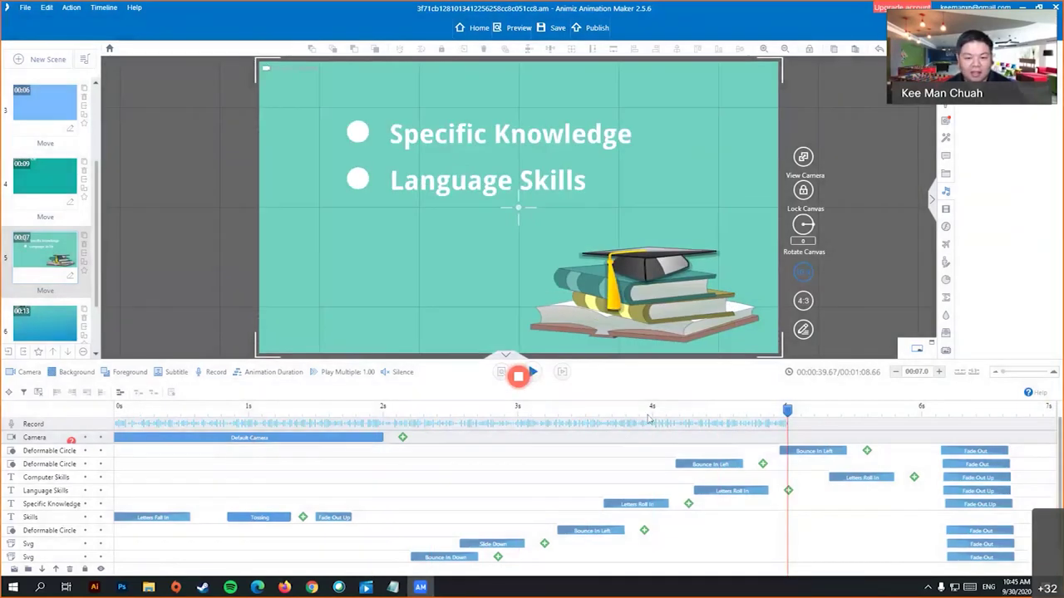
click(539, 372)
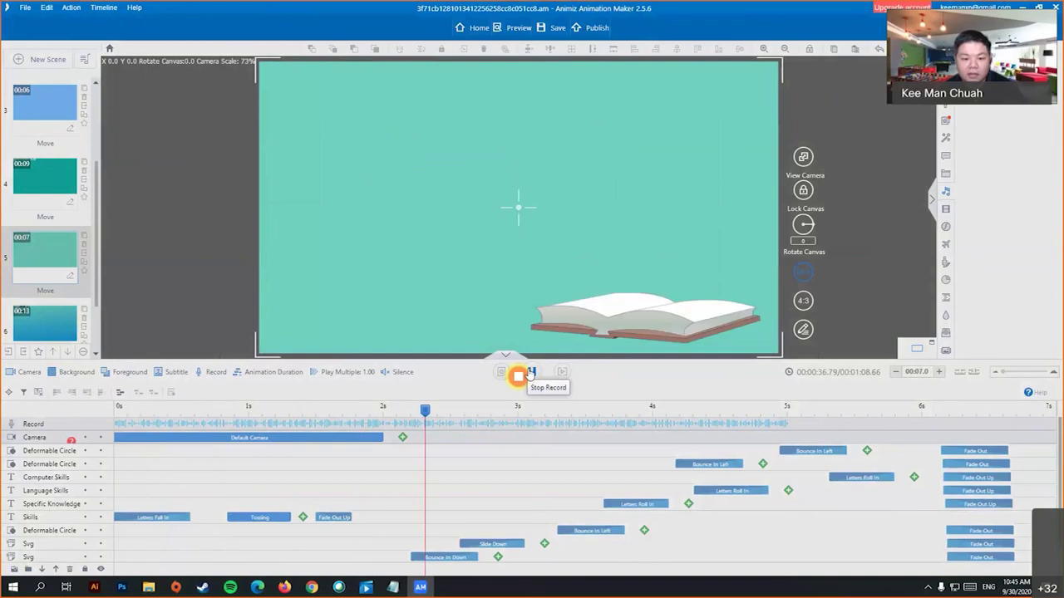
click(532, 373)
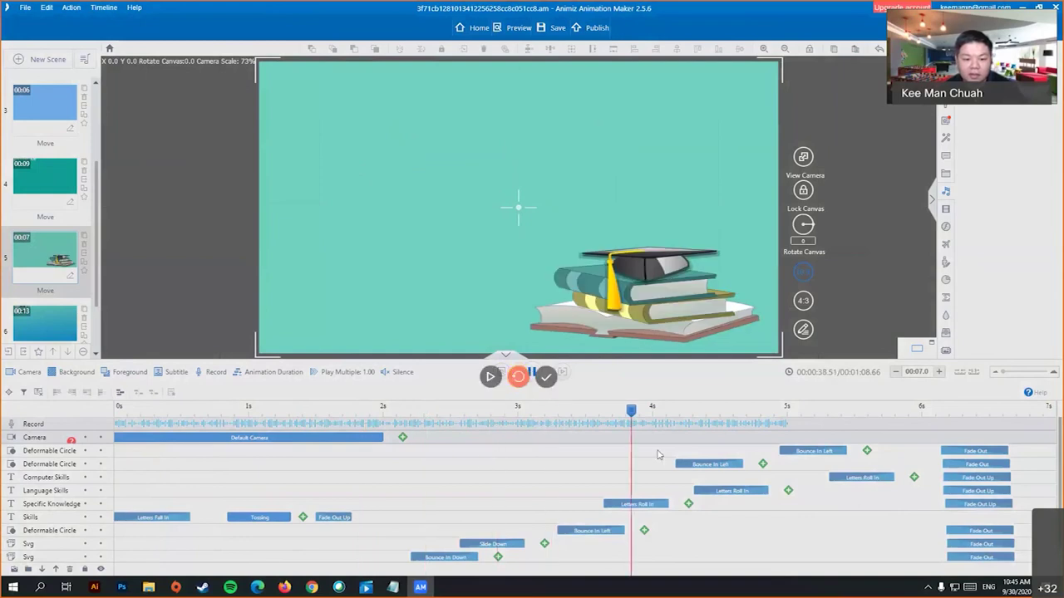
click(545, 377)
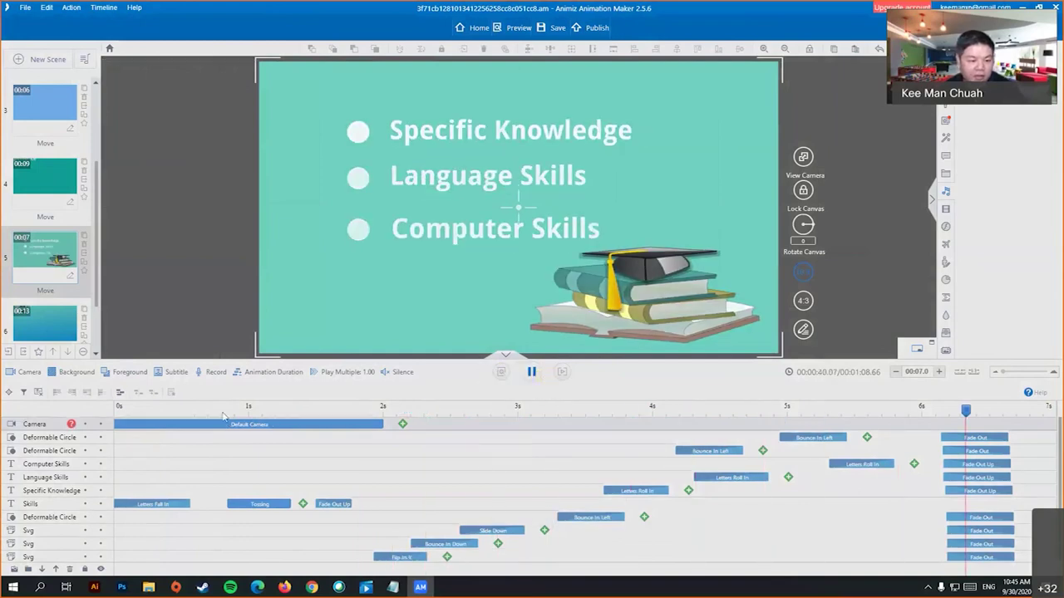
- Play scene 5 from its start to check it, and pause before the end
click(122, 409)
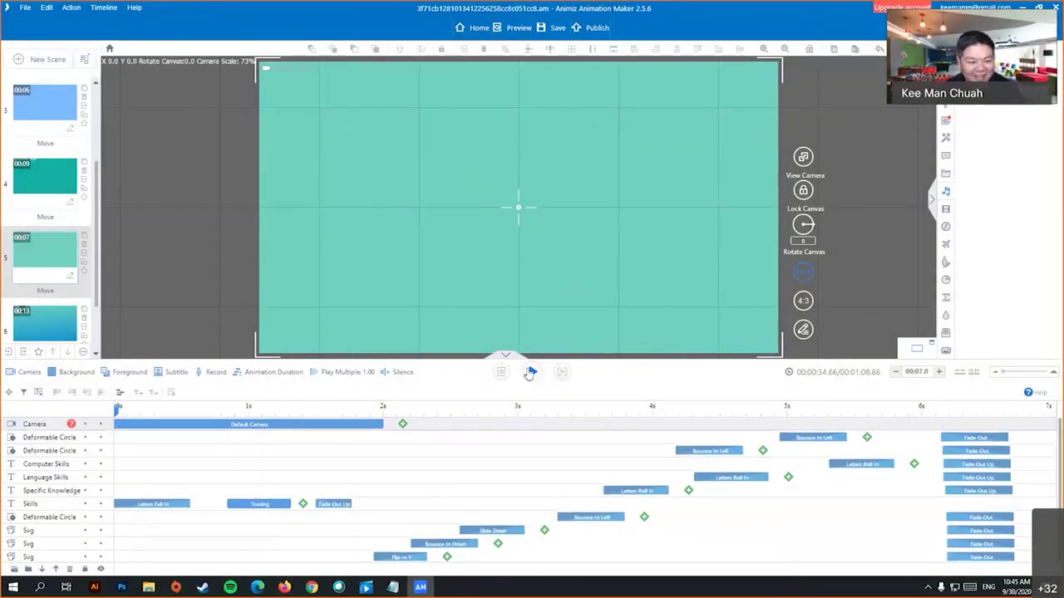
click(530, 372)
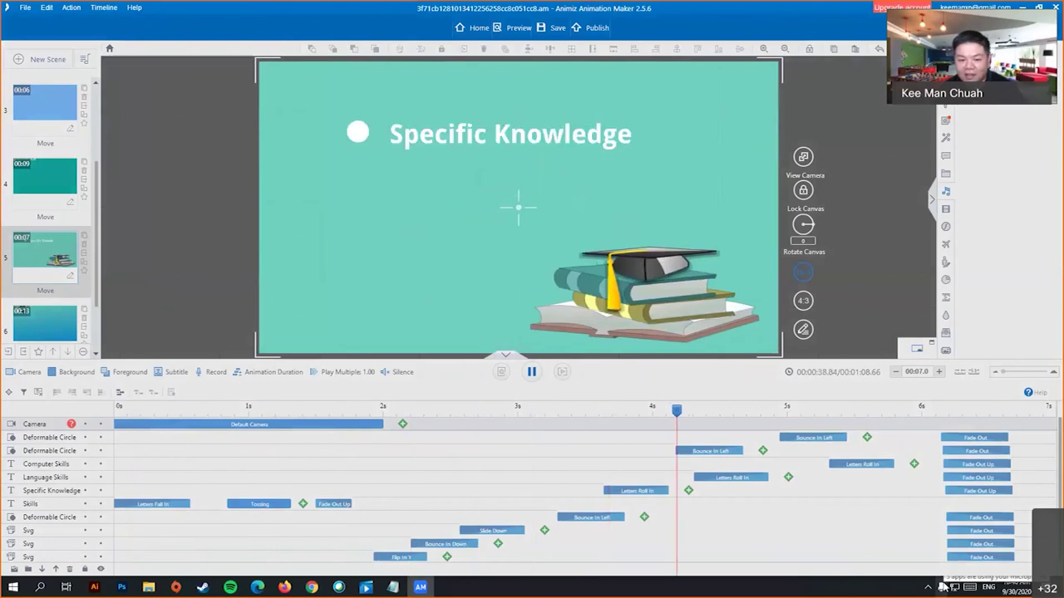
click(532, 373)
- Reopen the voice recording track for scene 5 and return the playhead to 0 s
click(210, 372)
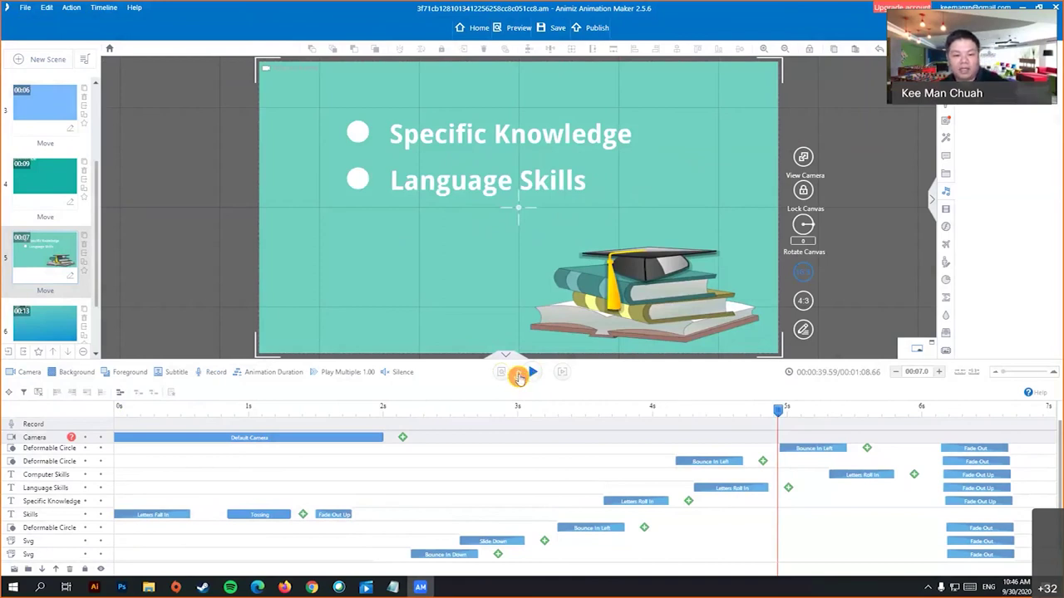
click(599, 410)
drag(602, 410, 119, 410)
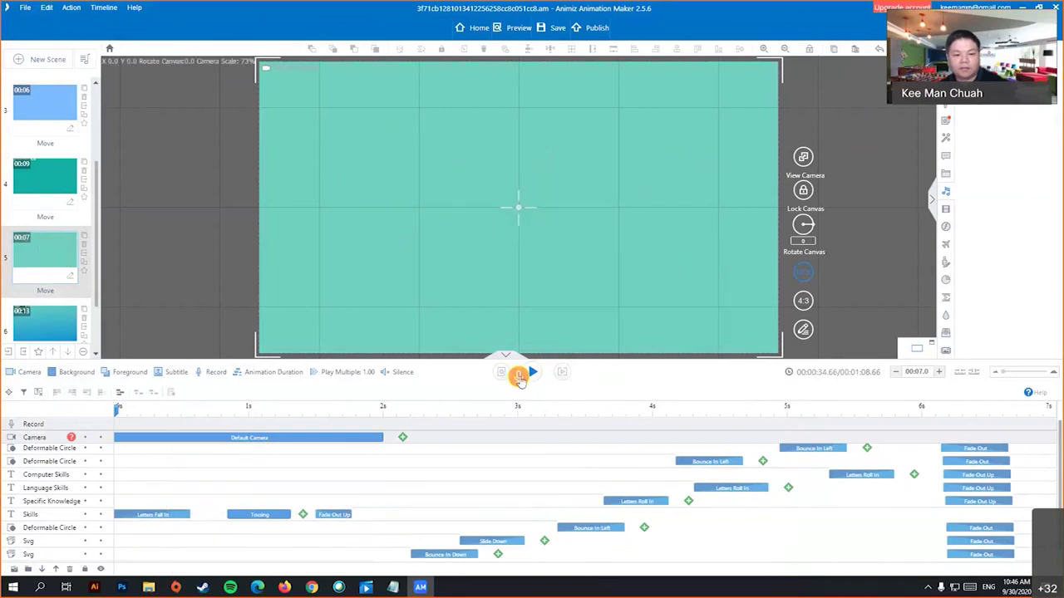
click(630, 411)
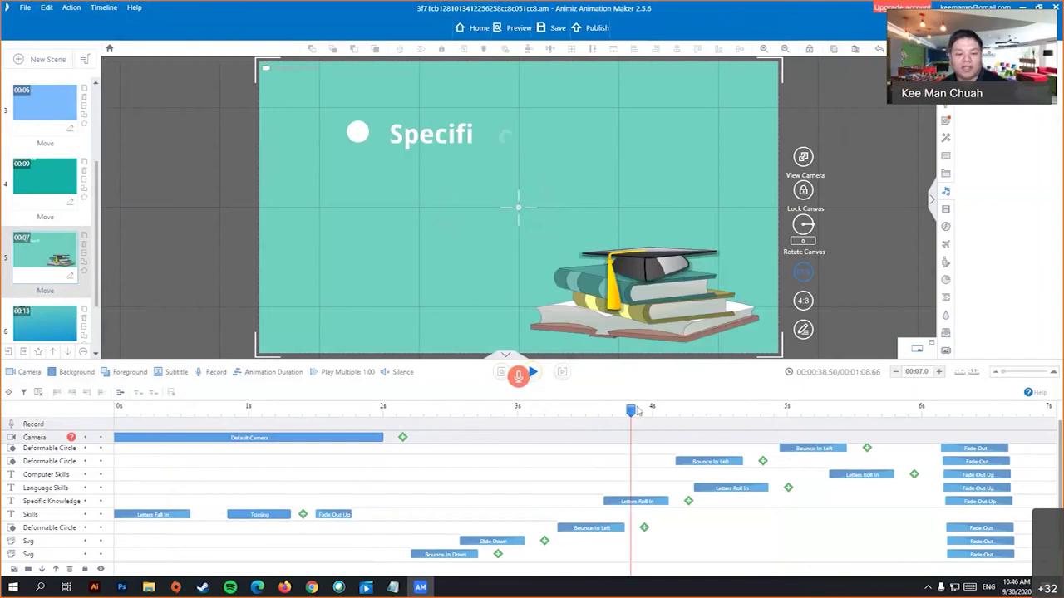
click(317, 409)
click(117, 408)
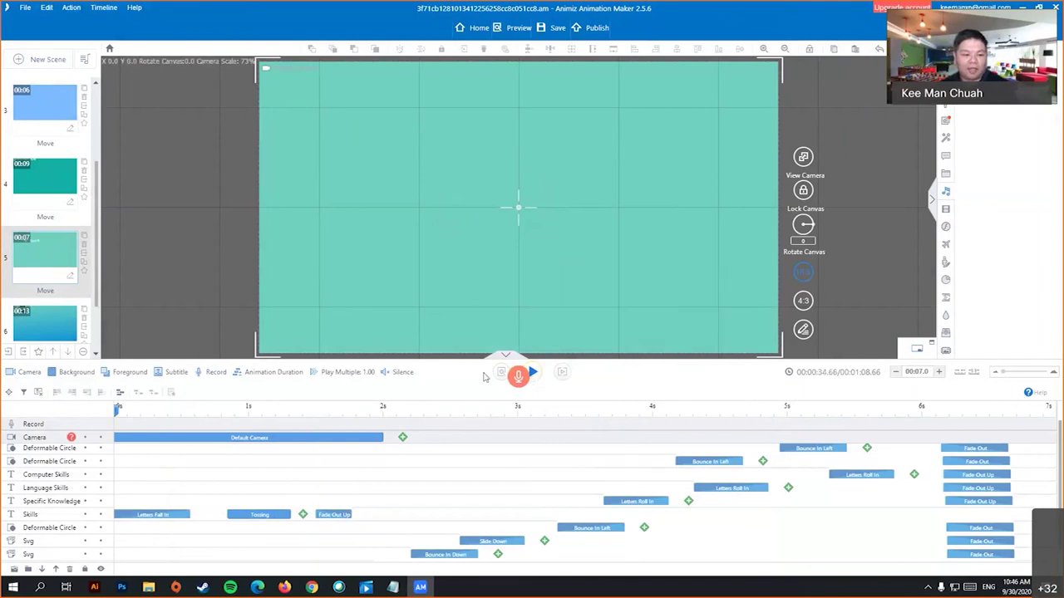
- Try another voice recording from the start of scene 5 and pause the playback
click(215, 372)
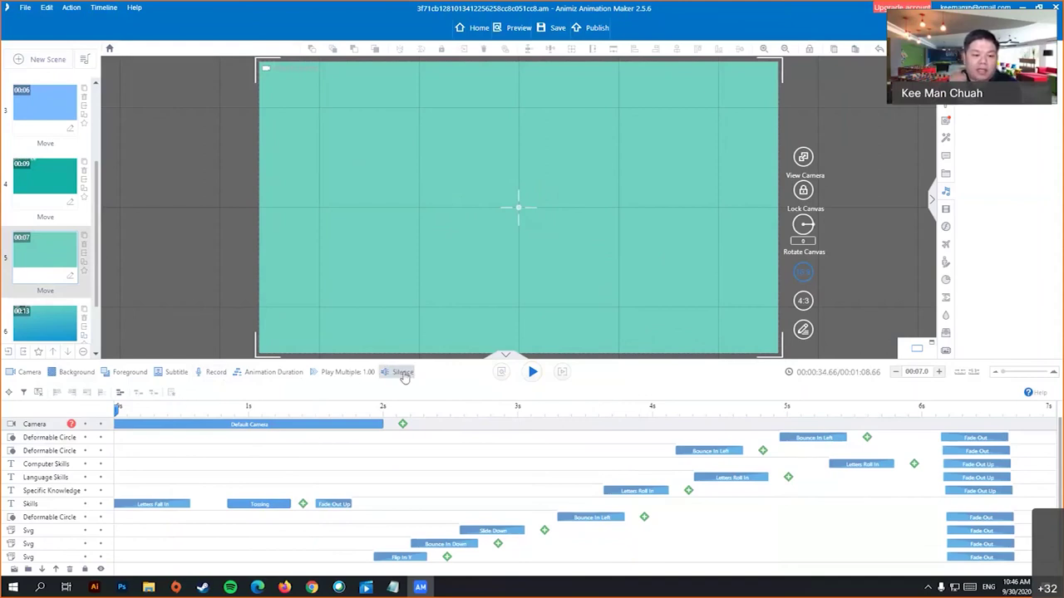
click(200, 375)
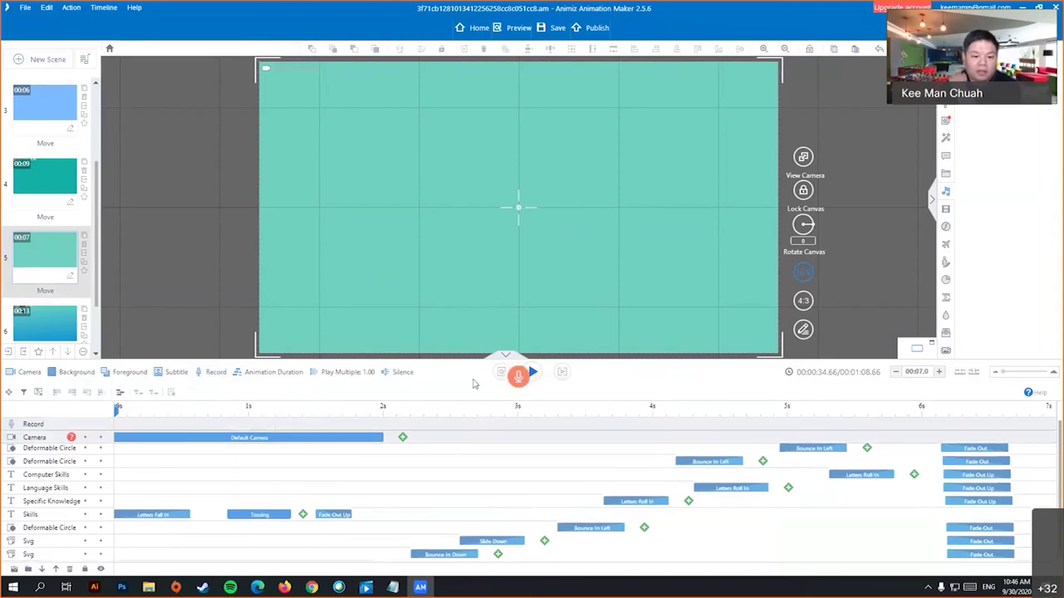
click(519, 375)
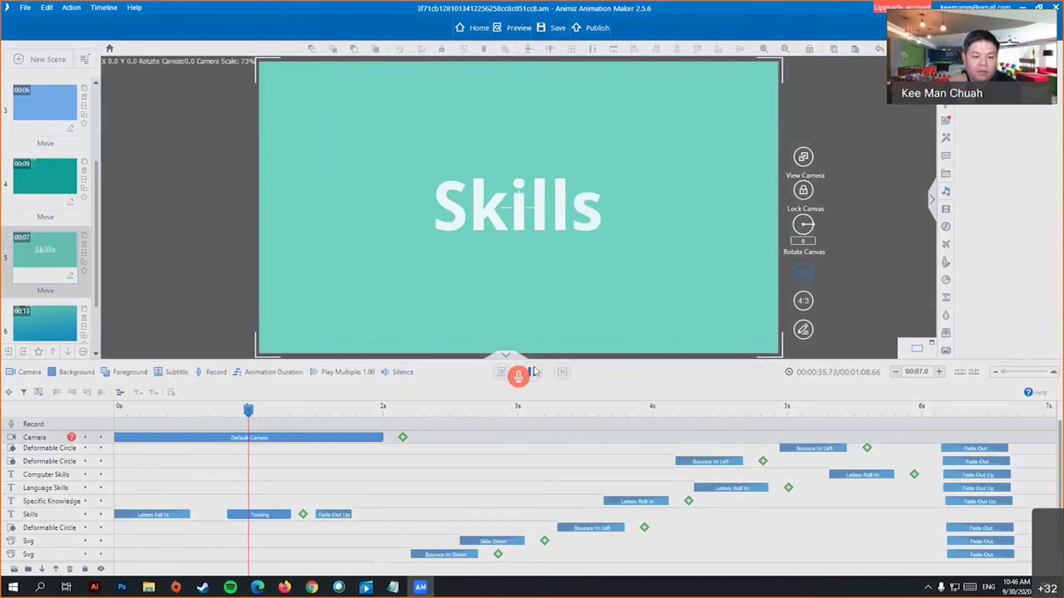
click(533, 373)
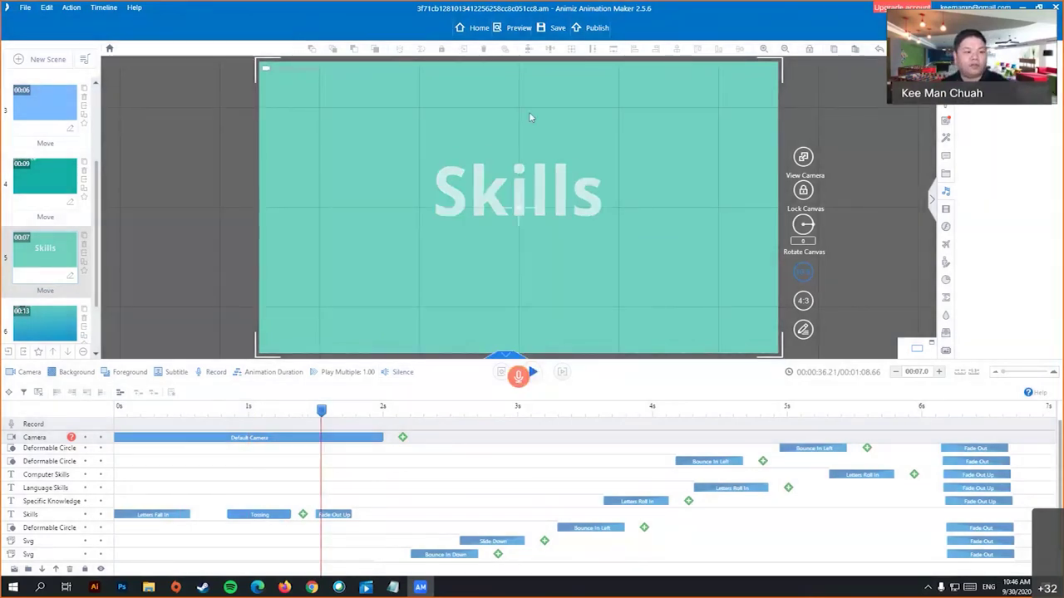
- Open scene 7, leave the project without saving it, and browse the online Education templates on the start page
scroll(30, 173, down, 2)
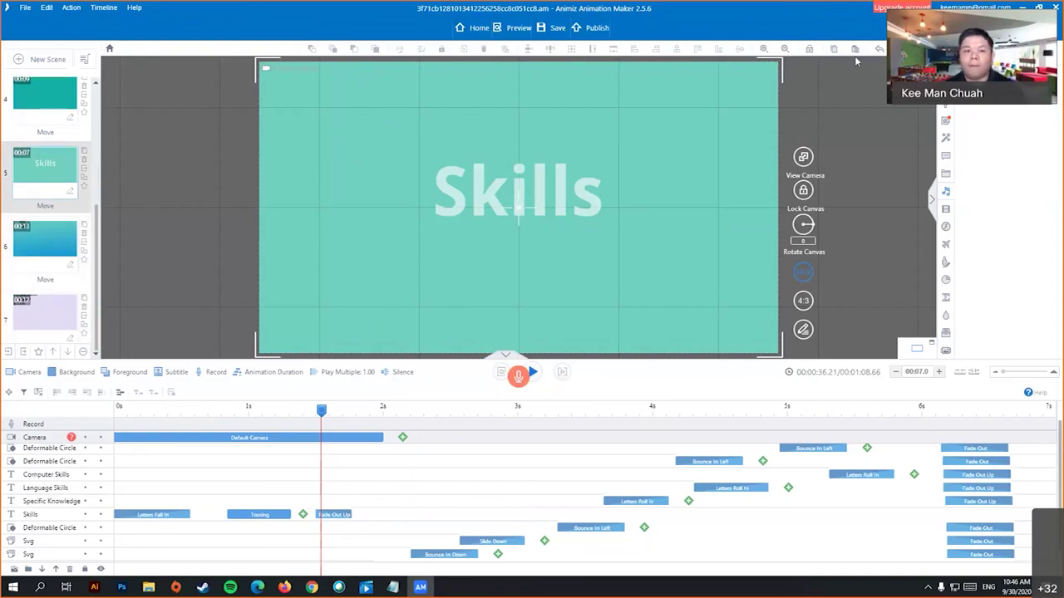
click(60, 332)
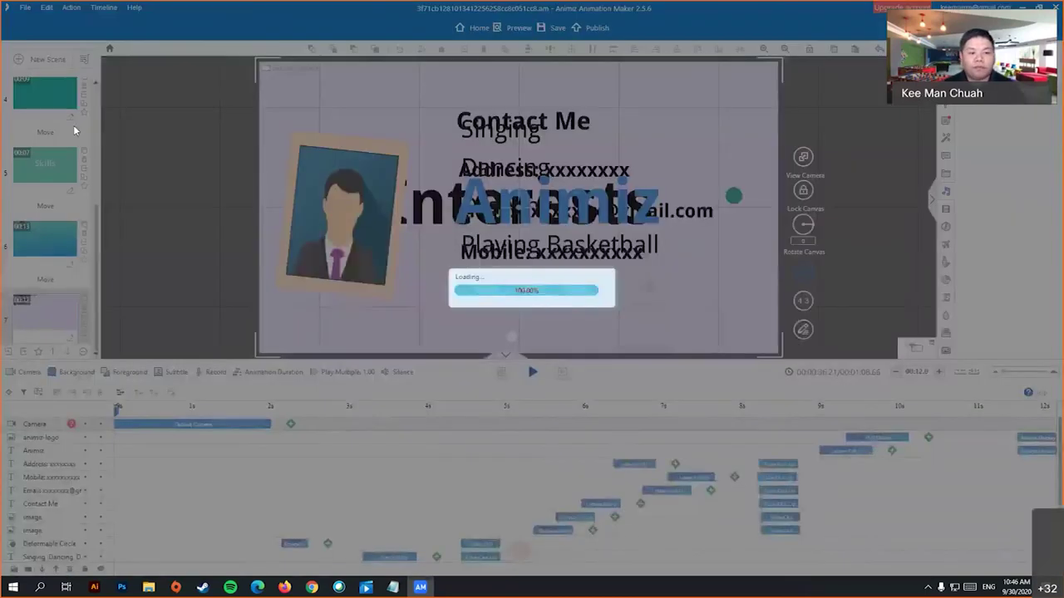
click(474, 29)
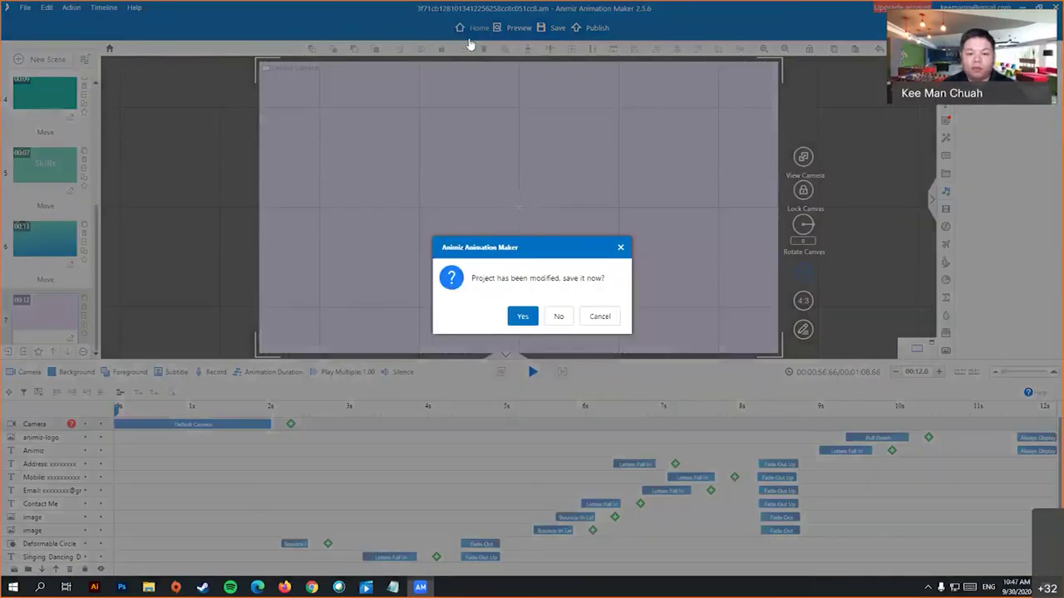
click(562, 319)
scroll(499, 301, down, 3)
scroll(499, 301, up, 3)
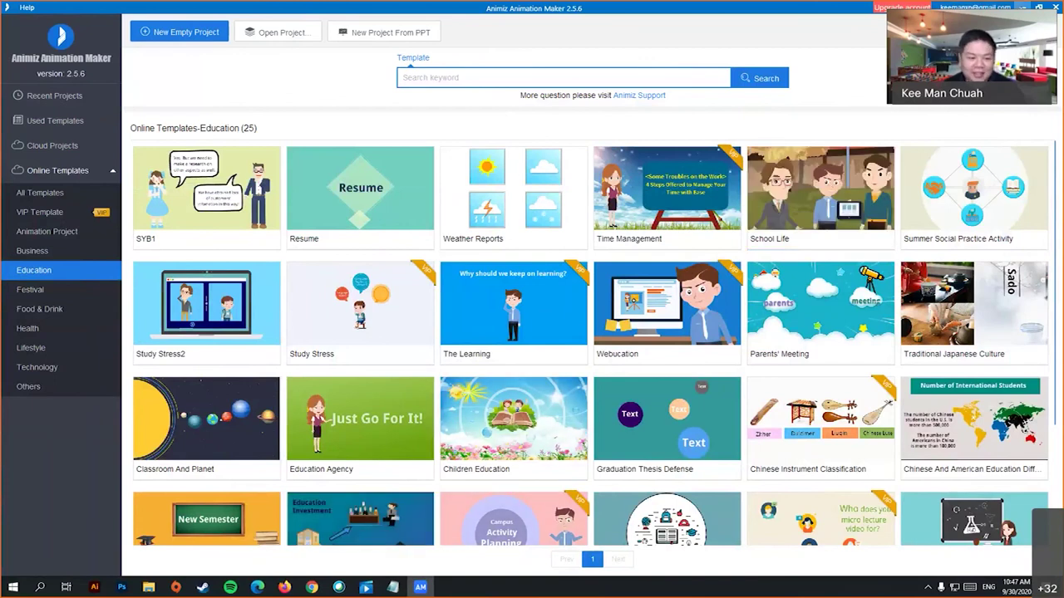
- Switch to Chrome, open the Video Content Creation deck on Speaker Deck, and advance to the Unlimited Bandwidth slide
key(super+d)
mouse_move(312, 587)
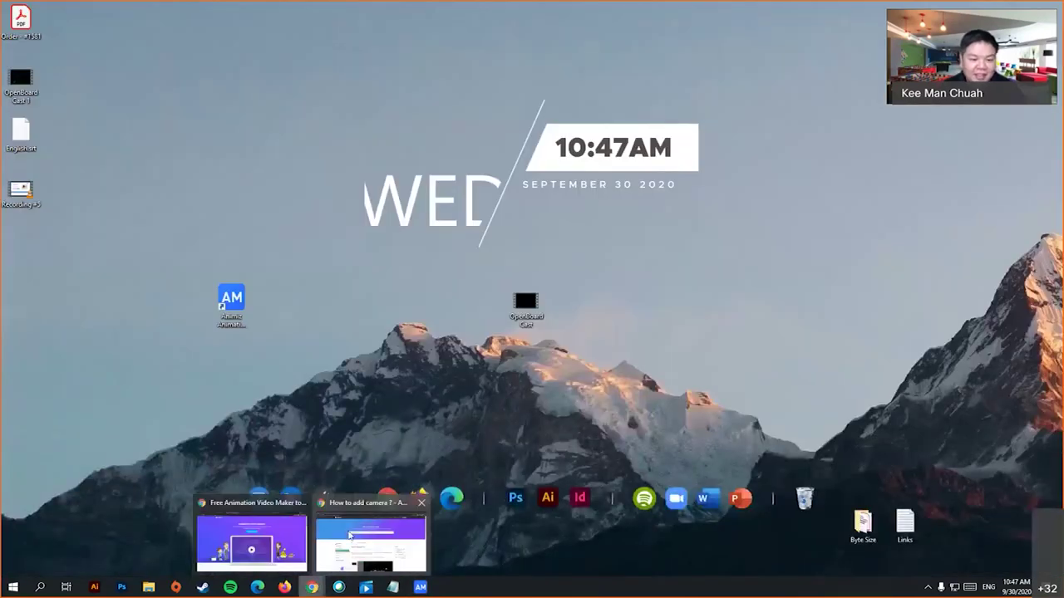
click(251, 542)
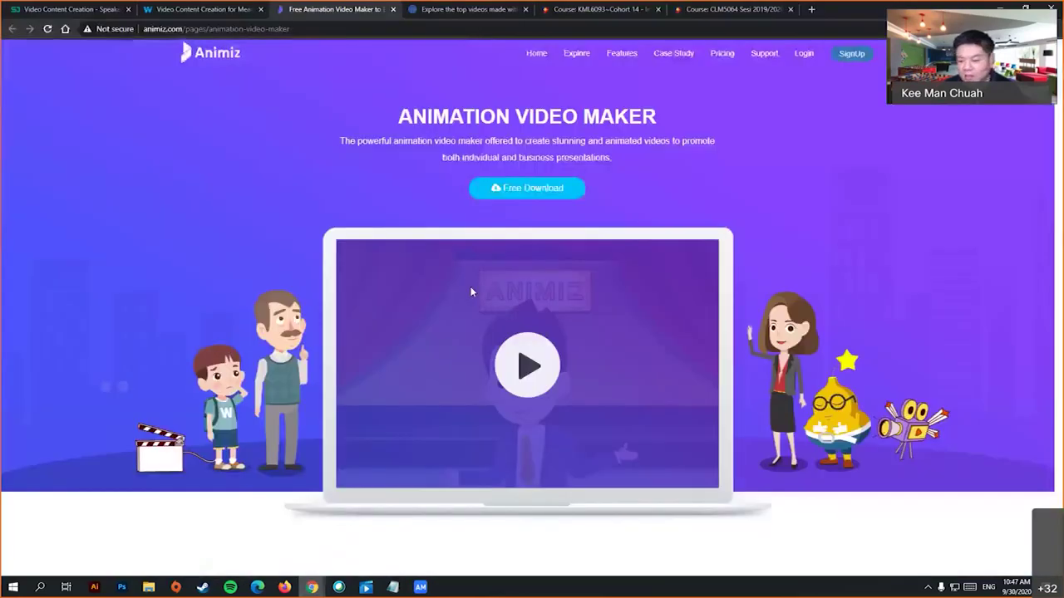
click(83, 10)
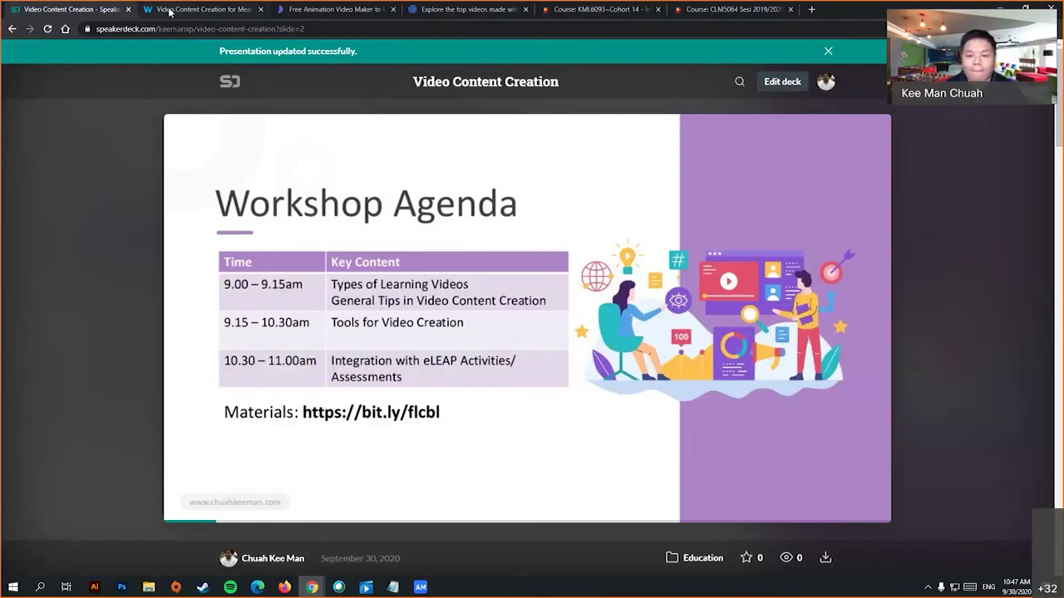
click(881, 404)
click(882, 406)
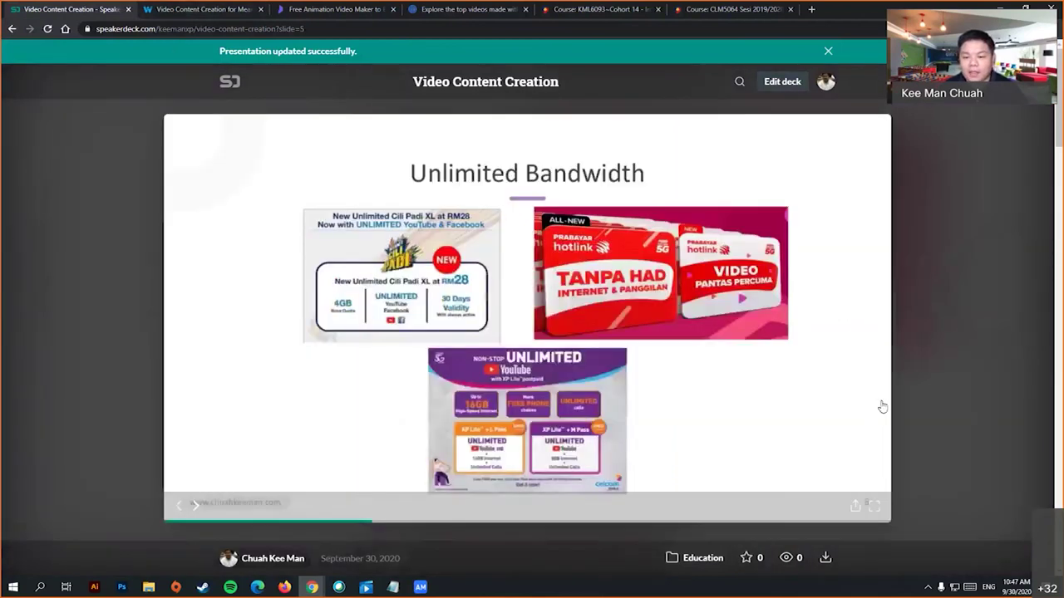
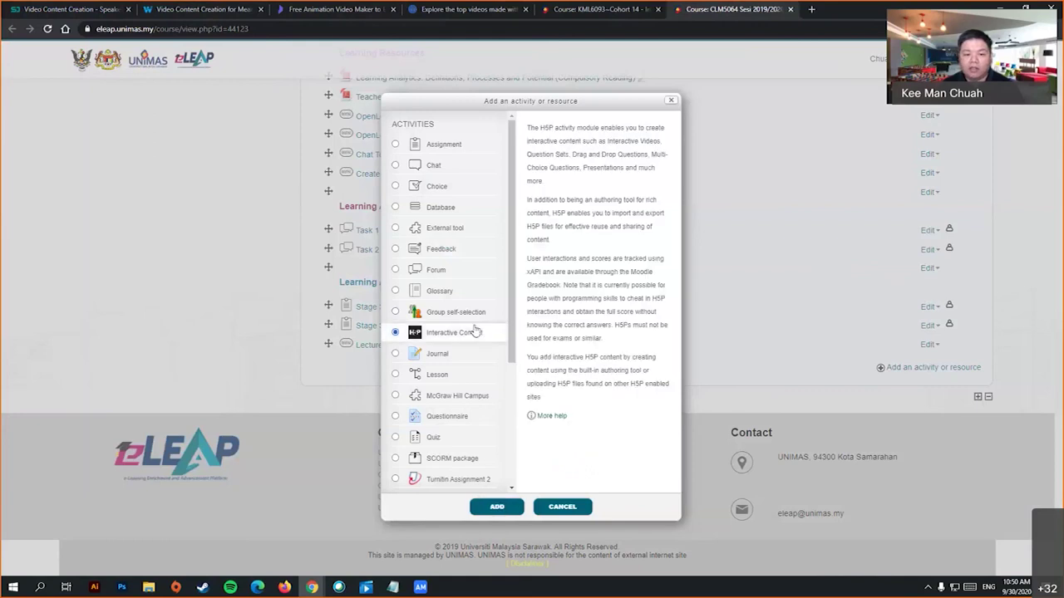
- Add an Interactive Content activity to the T7 topic and enter "Video" as its description
scroll(474, 334, down, 1)
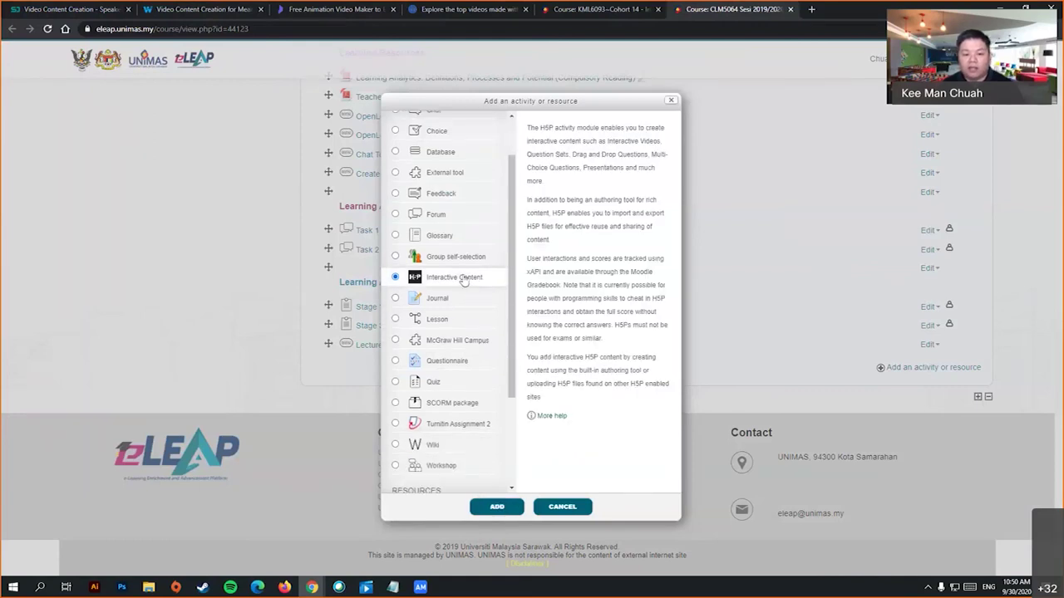
click(499, 508)
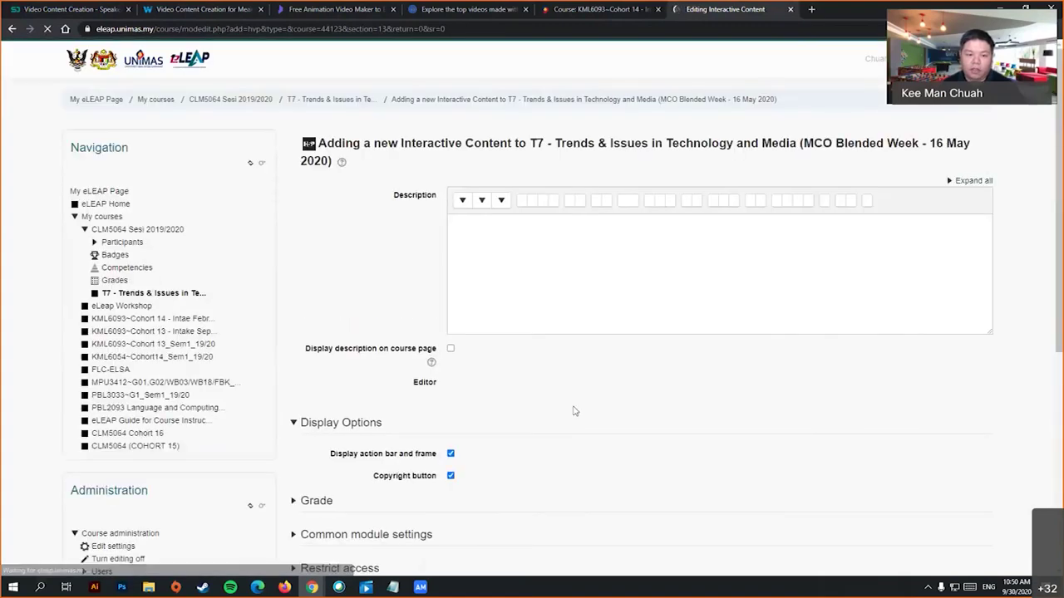
scroll(605, 307, down, 2)
text(Video)
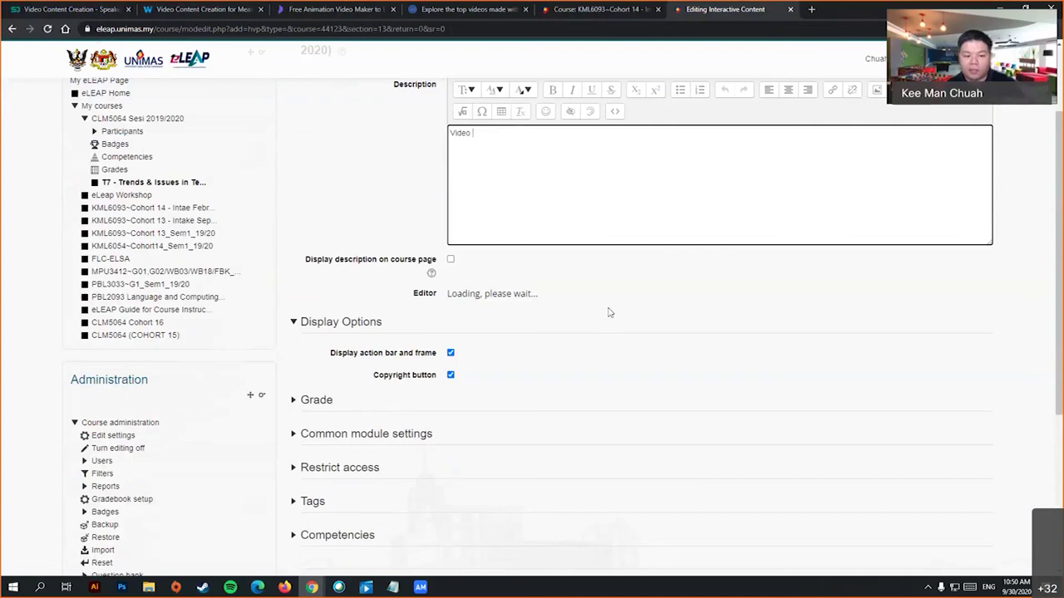
- Search the H5P content types for "video" and choose Interactive Video as the content type
scroll(606, 312, down, 5)
scroll(657, 311, up, 5)
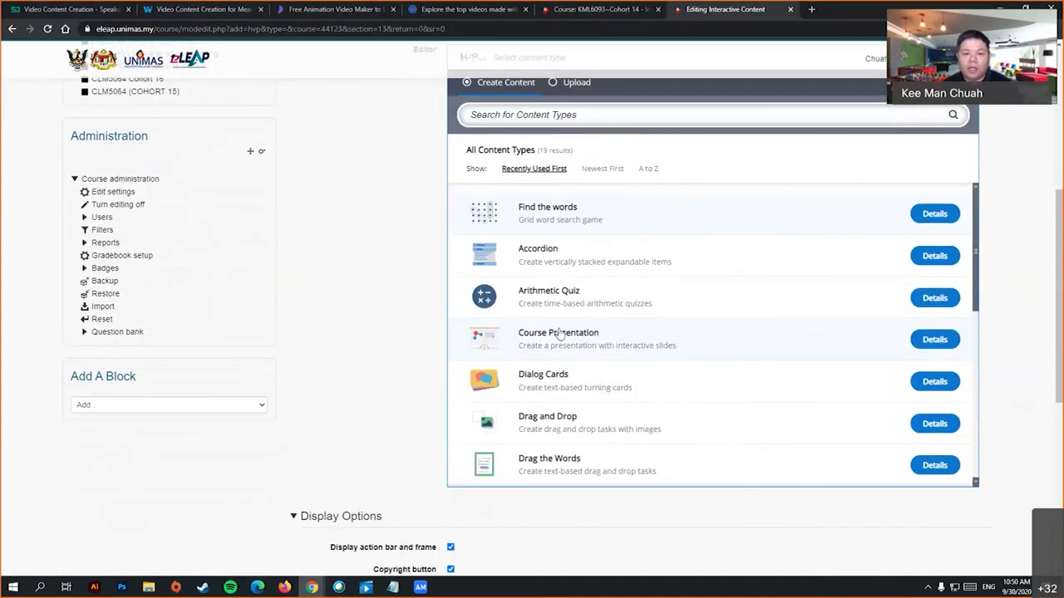
scroll(660, 301, down, 3)
scroll(660, 302, down, 2)
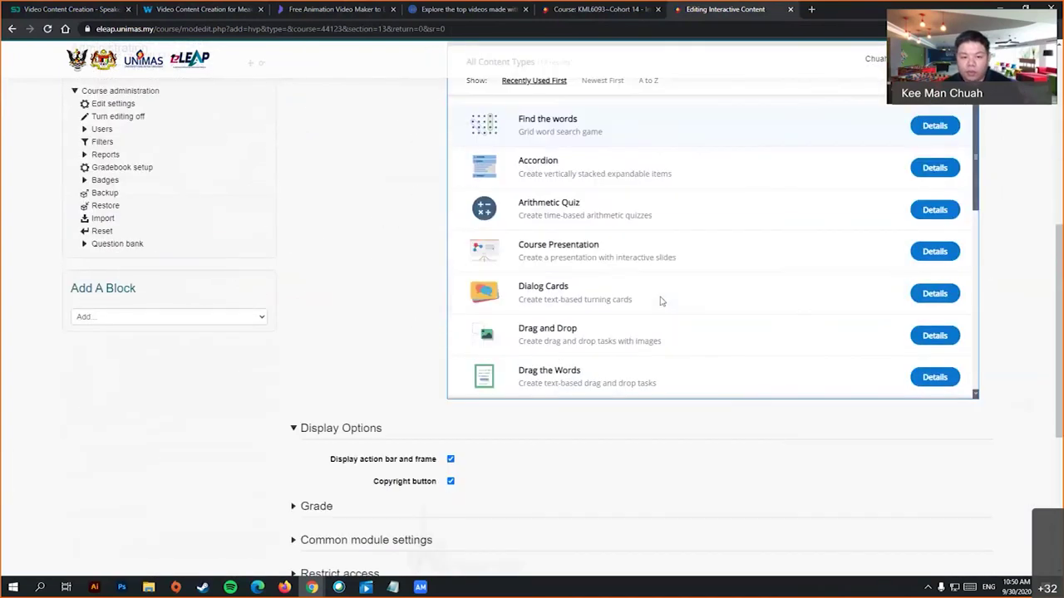
scroll(653, 302, up, 1)
scroll(612, 376, up, 1)
click(606, 142)
text(video)
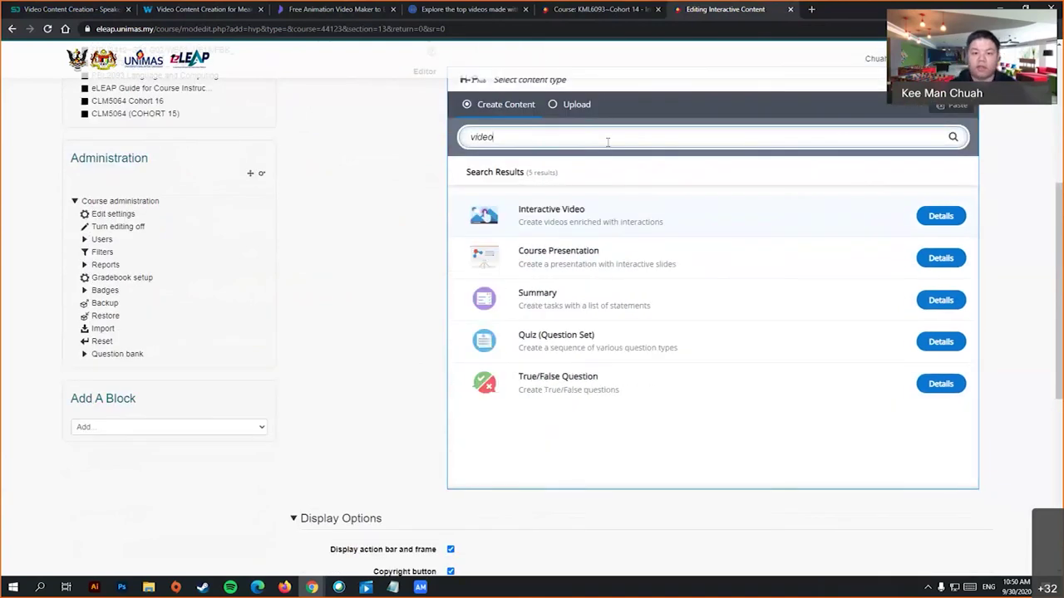
scroll(608, 141, up, 2)
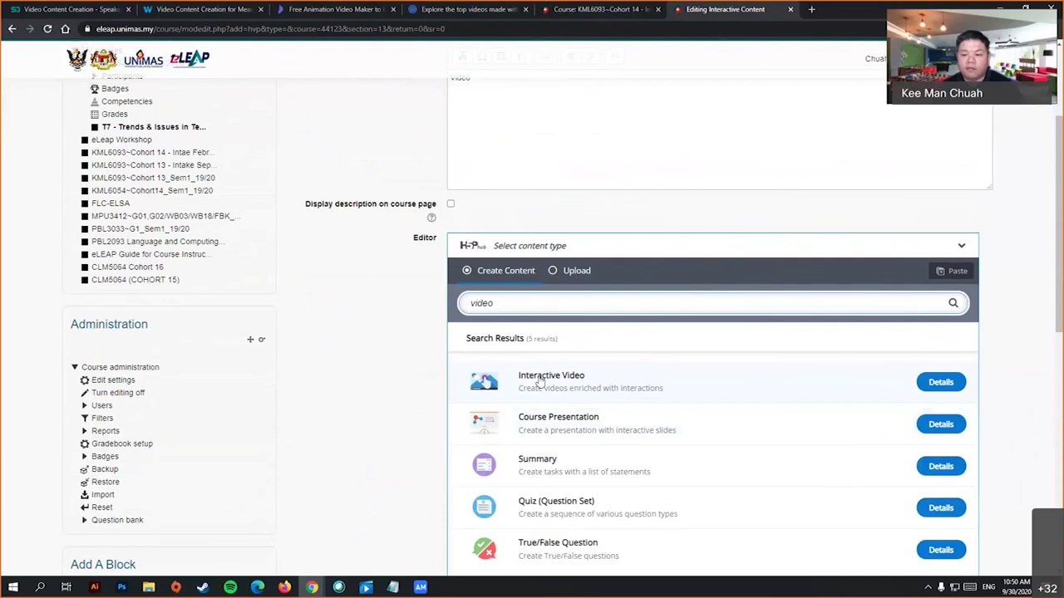
click(567, 390)
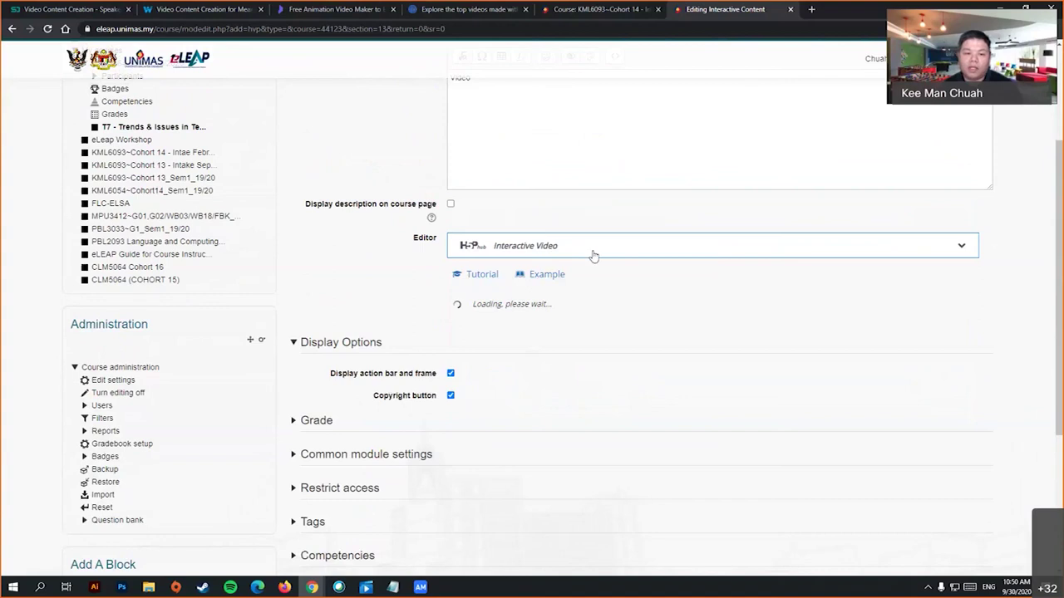
- Dismiss the introductory editor tour and title the interactive video "Video ABC"
scroll(591, 252, up, 2)
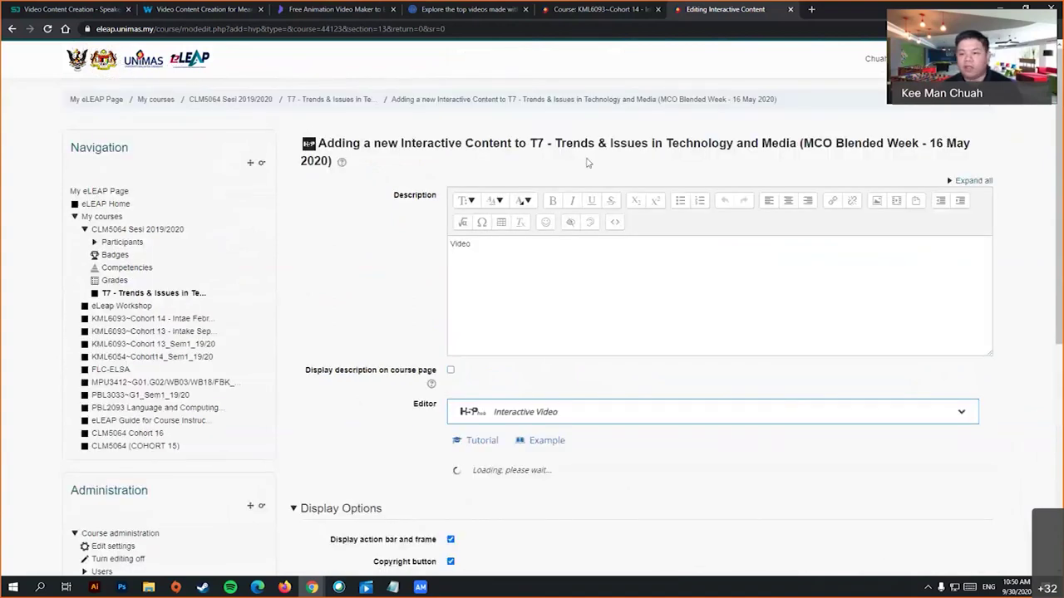
scroll(622, 211, down, 1)
scroll(622, 211, down, 2)
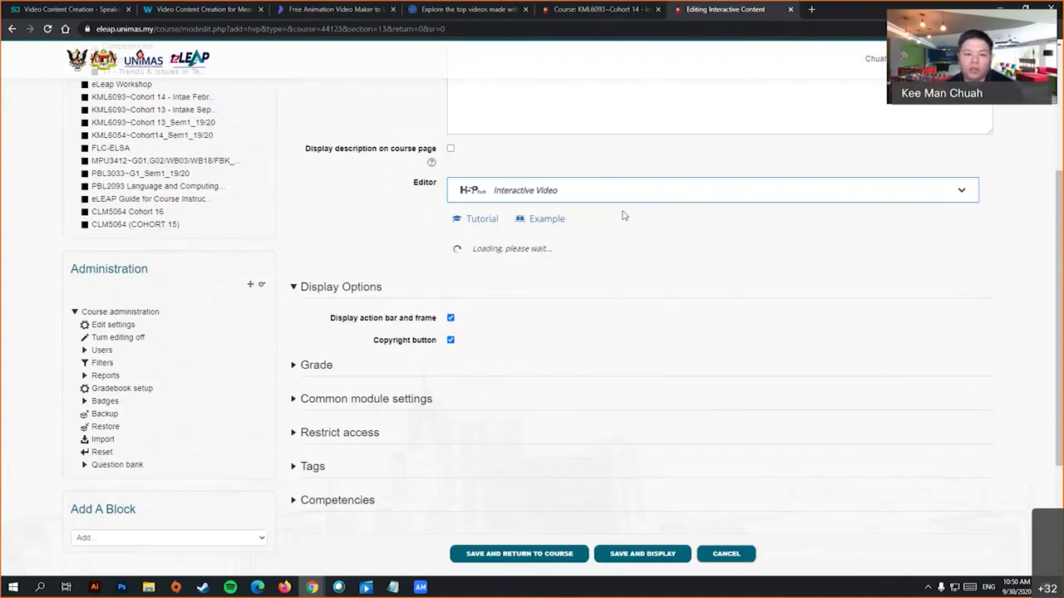
scroll(500, 396, up, 1)
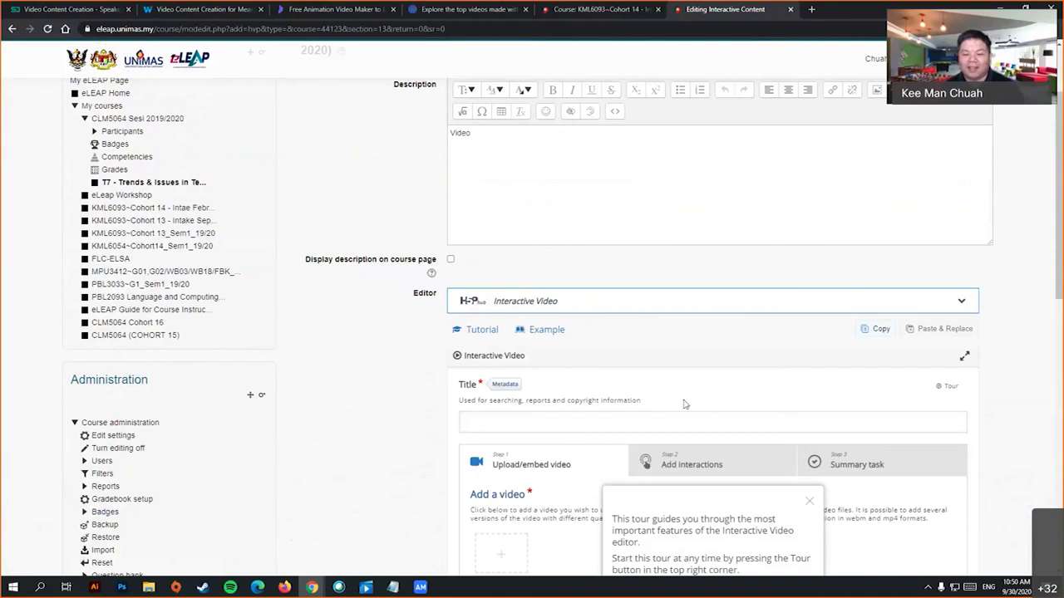
scroll(690, 399, down, 3)
click(738, 345)
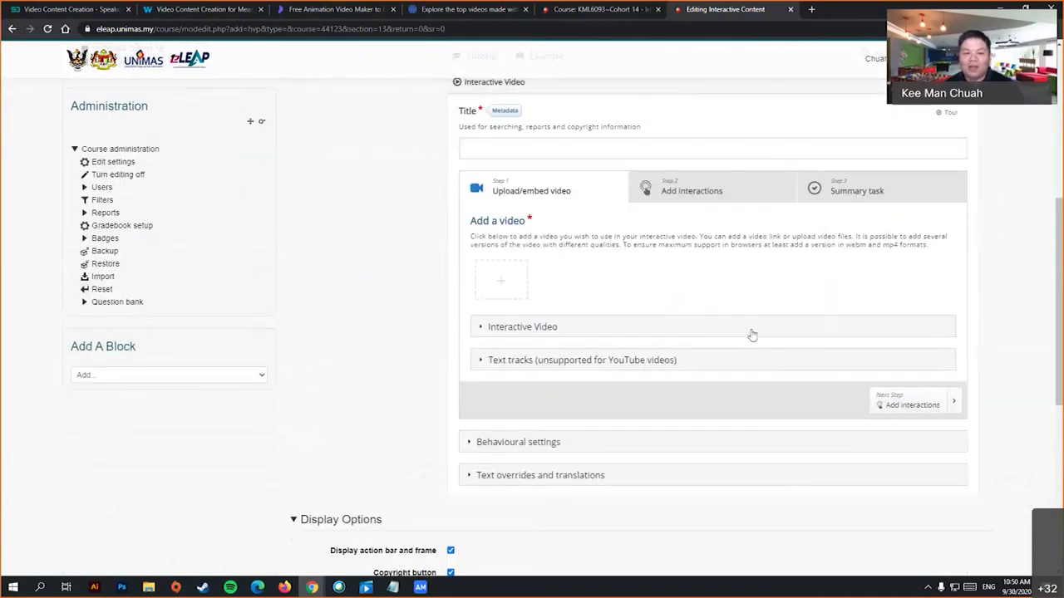
scroll(750, 335, up, 1)
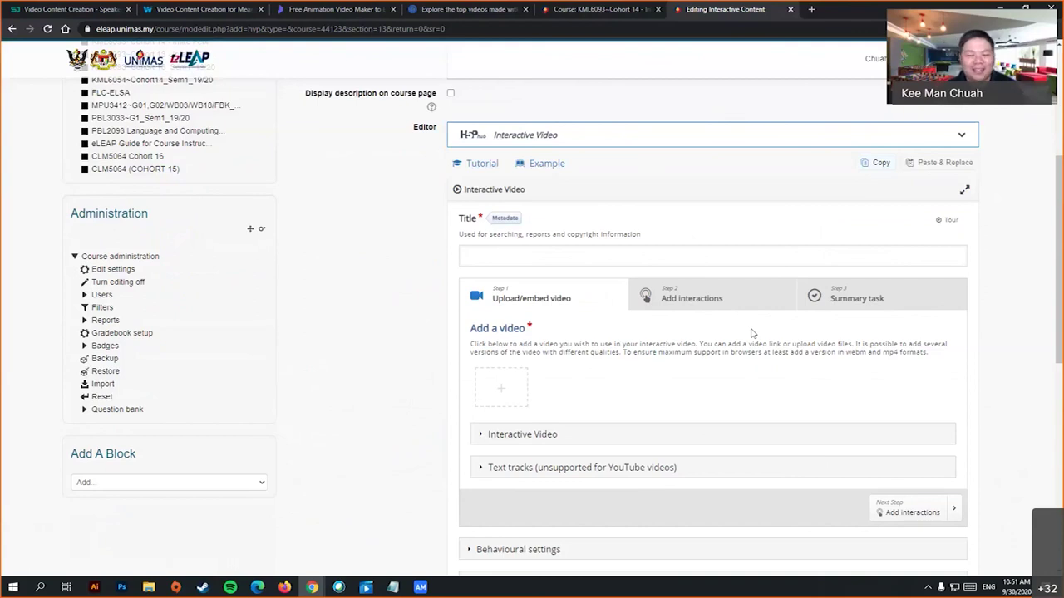
scroll(708, 340, down, 2)
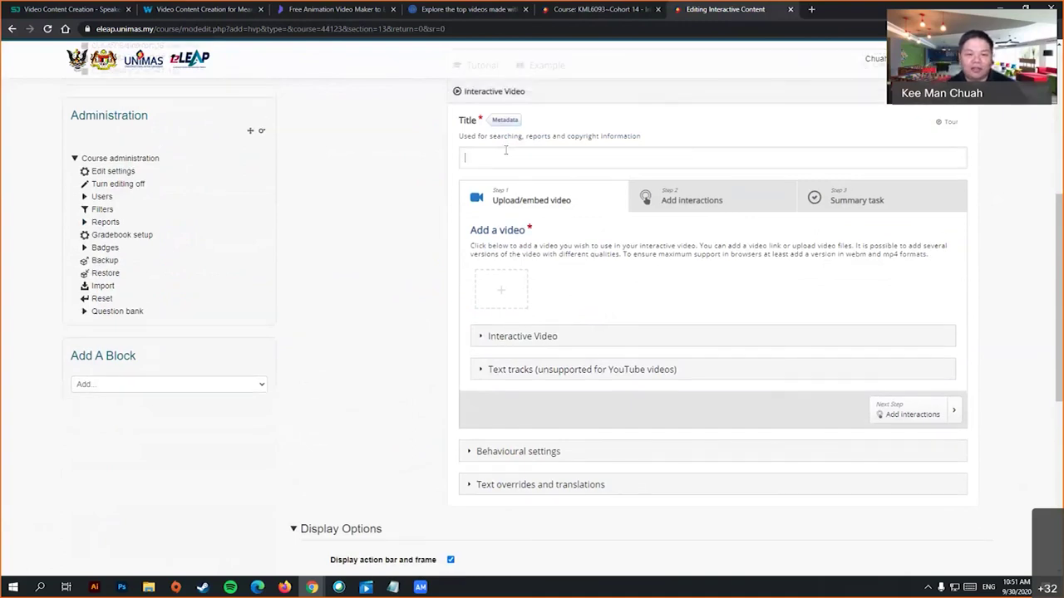
scroll(920, 470, up, 2)
text(Video ABC)
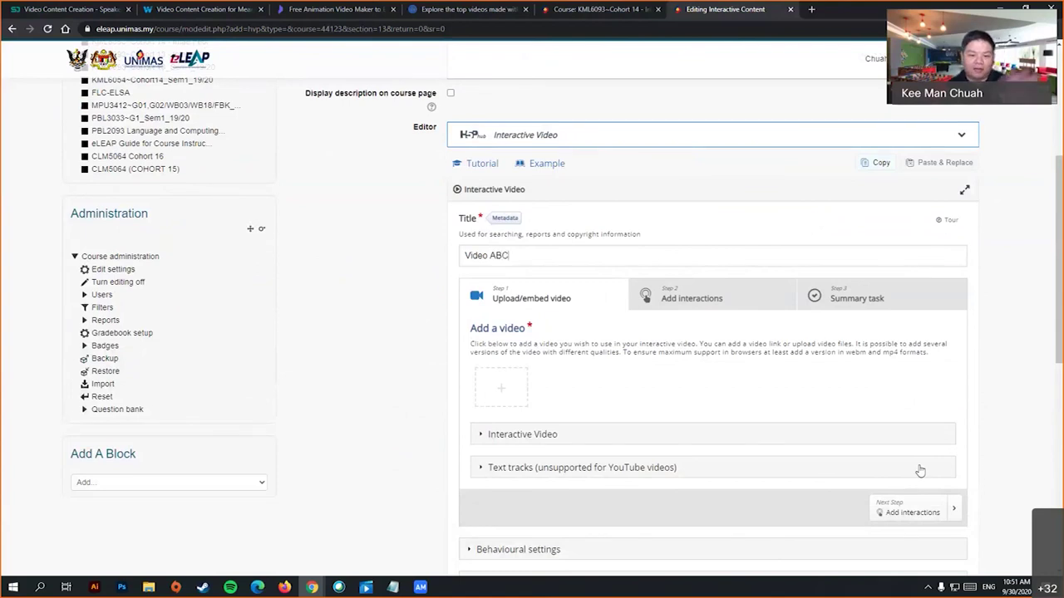
- Start adding a video by source URL and open YouTube in a new browser tab
scroll(920, 471, down, 2)
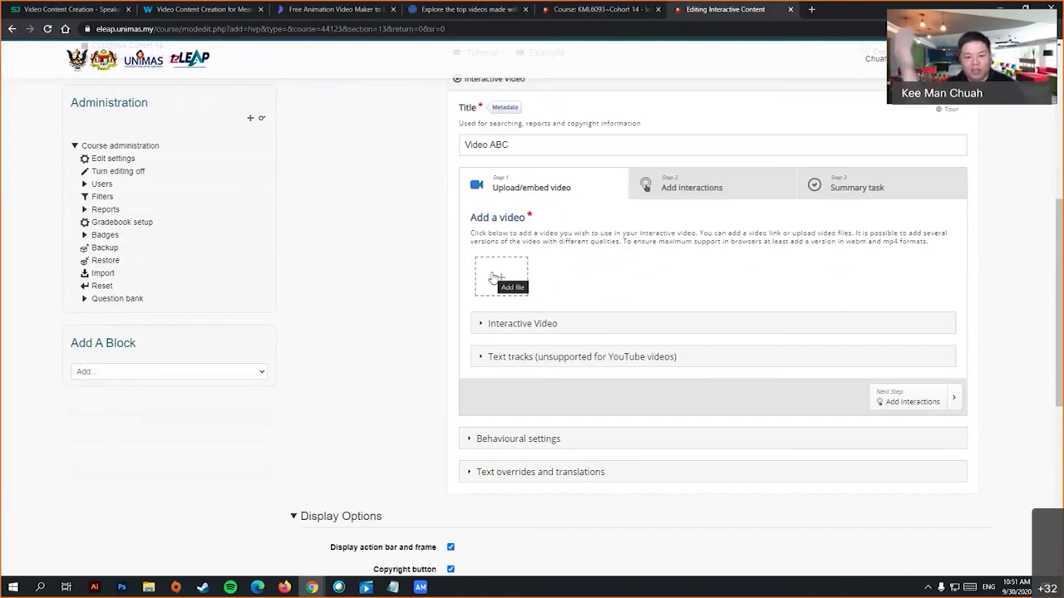
click(495, 277)
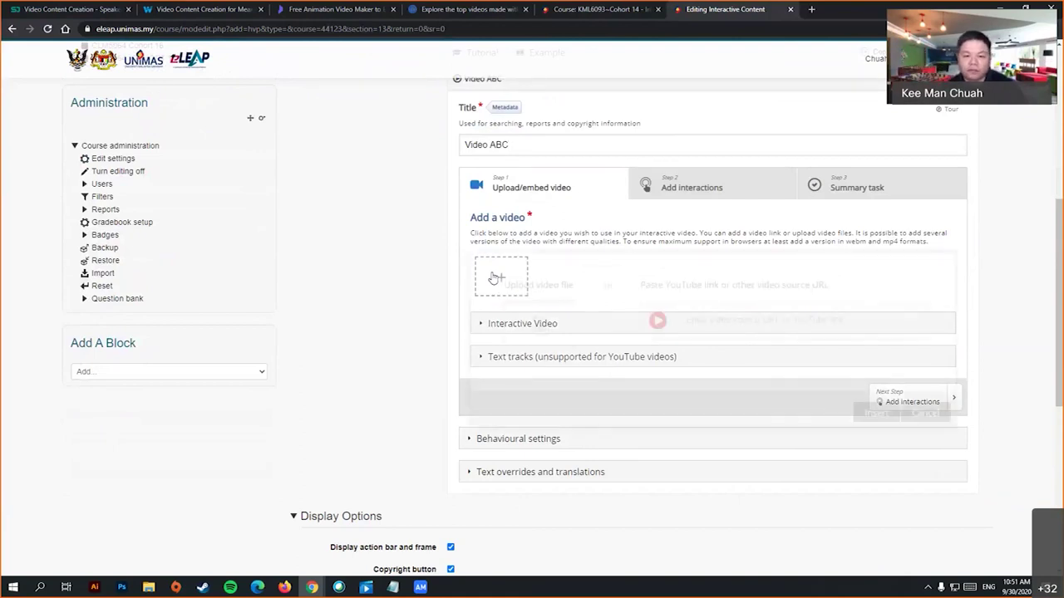
click(796, 314)
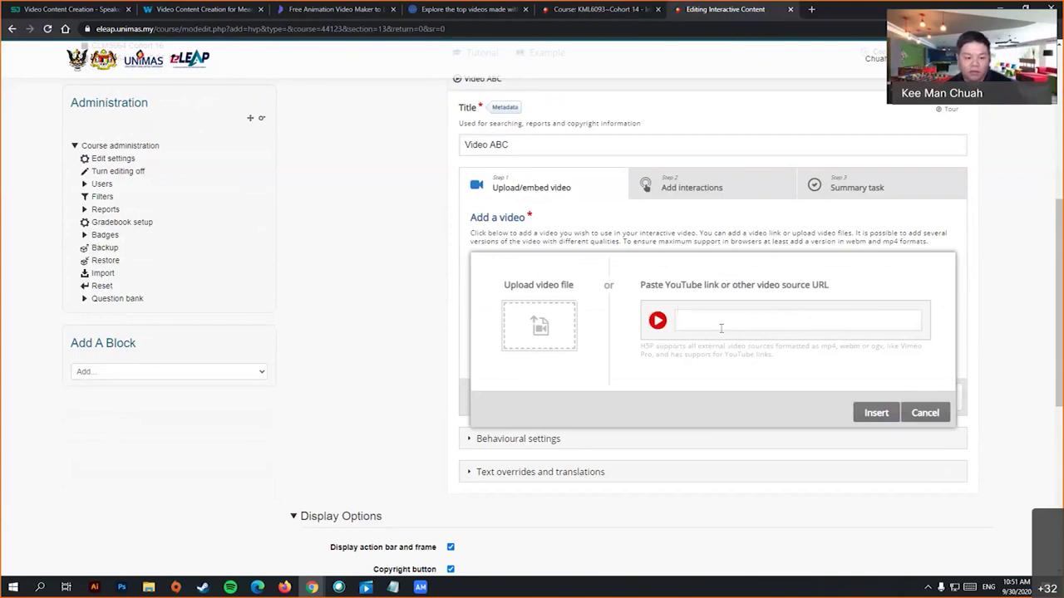
click(811, 9)
text(you)
key(Return)
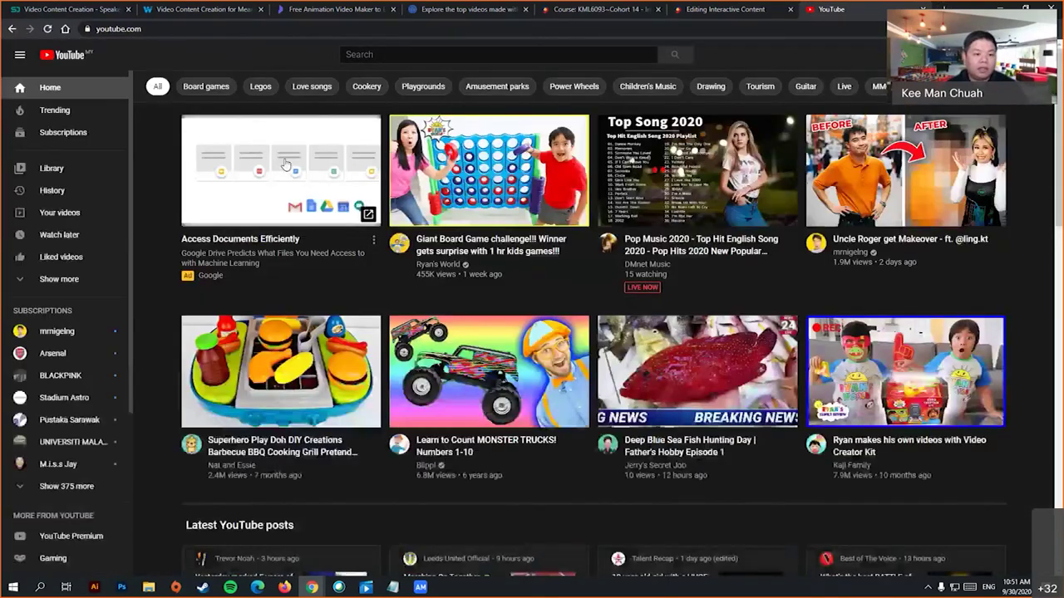
- Get the link of the FB Live screen share with webcam (Loom) video from Your videos on YouTube and insert it as the video source
click(324, 190)
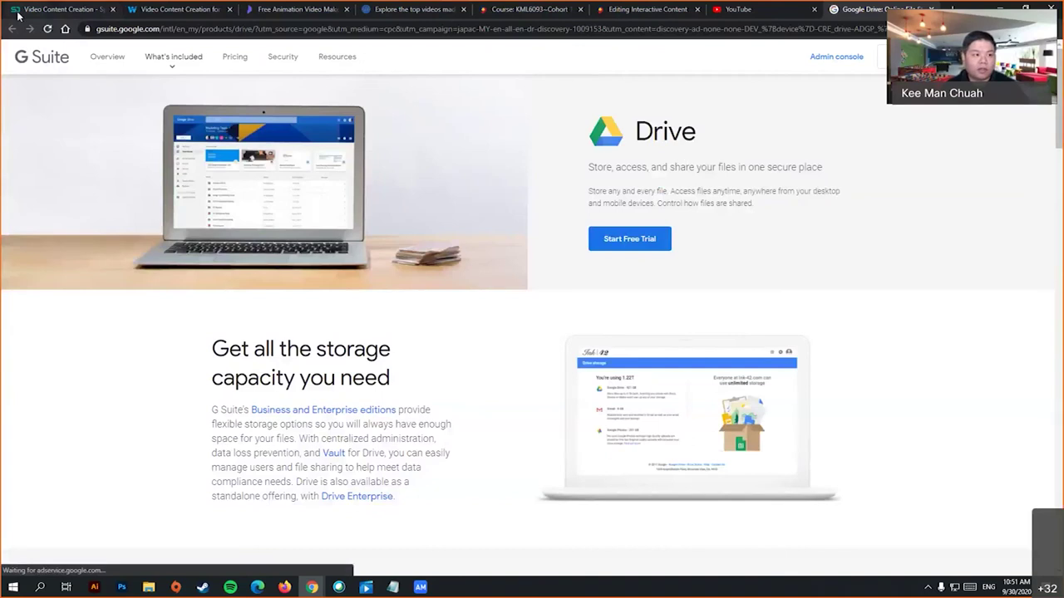
click(737, 10)
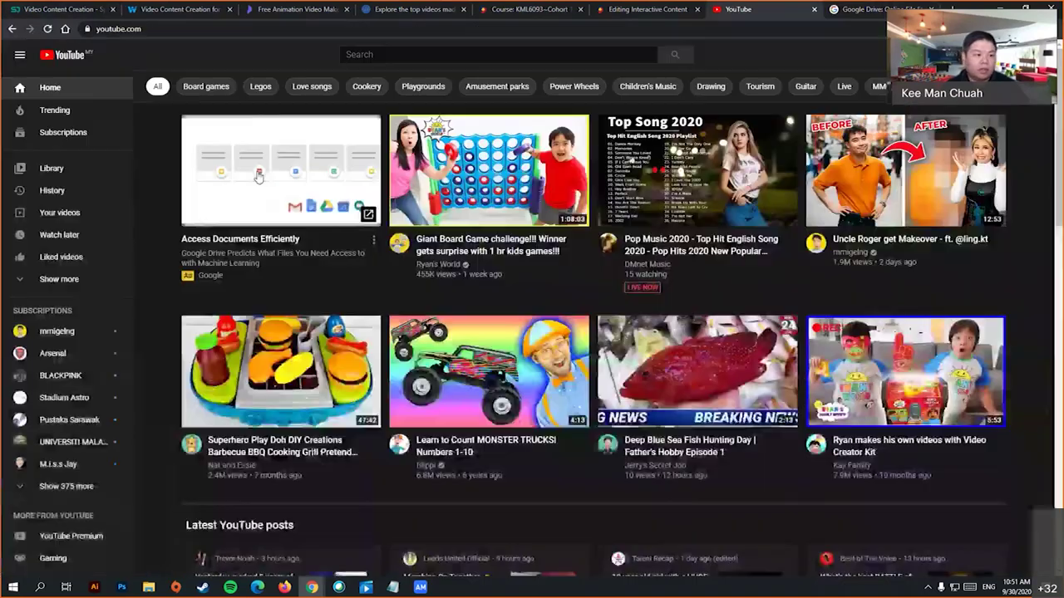
click(70, 212)
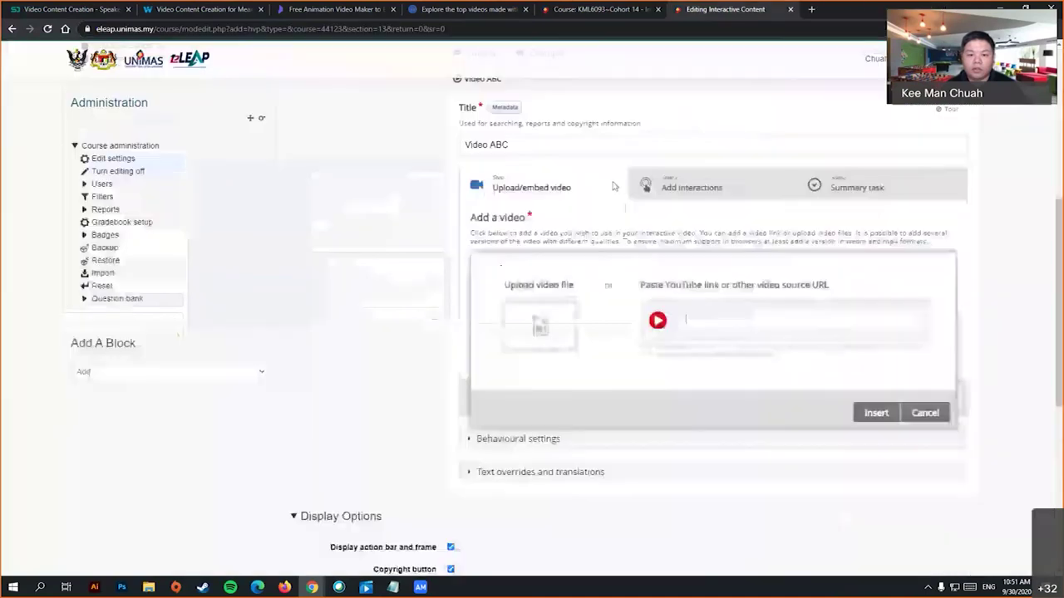
click(876, 413)
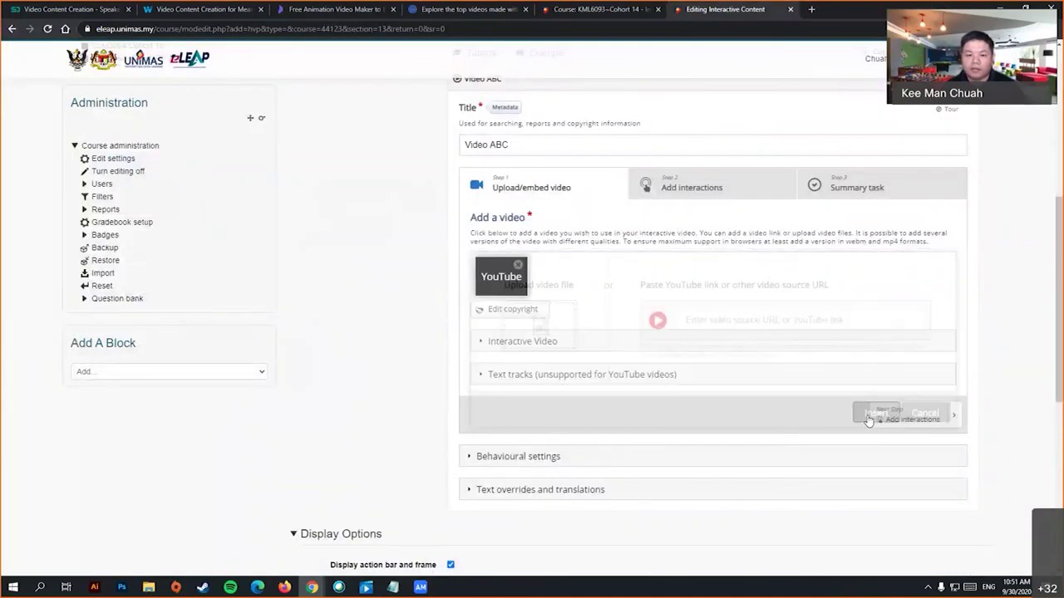
- Go to the Add interactions stage of the interactive video editor and exit its tour
scroll(678, 311, down, 2)
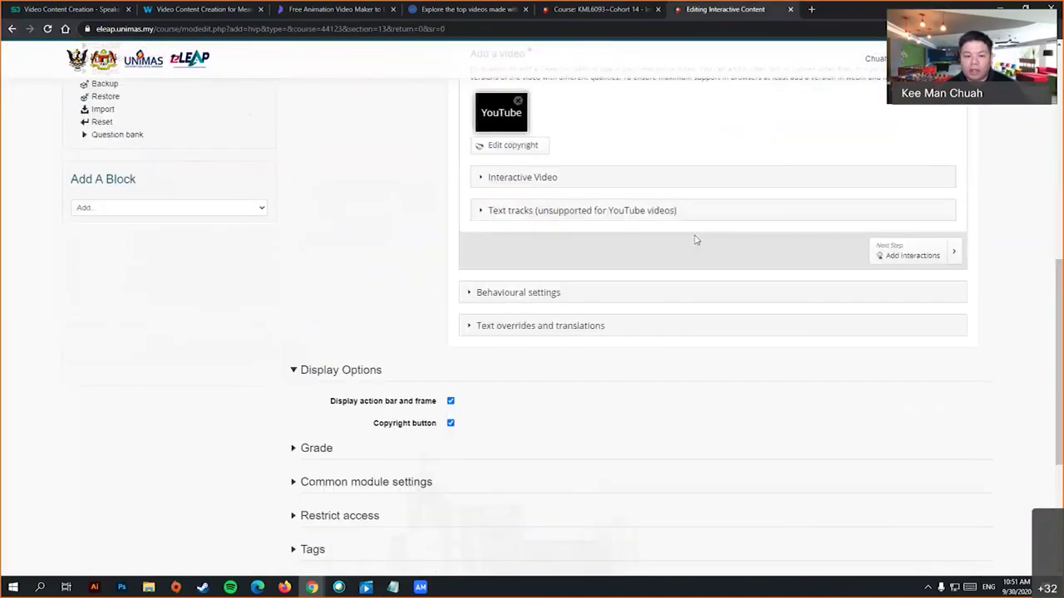
scroll(593, 233, up, 2)
click(694, 189)
click(544, 186)
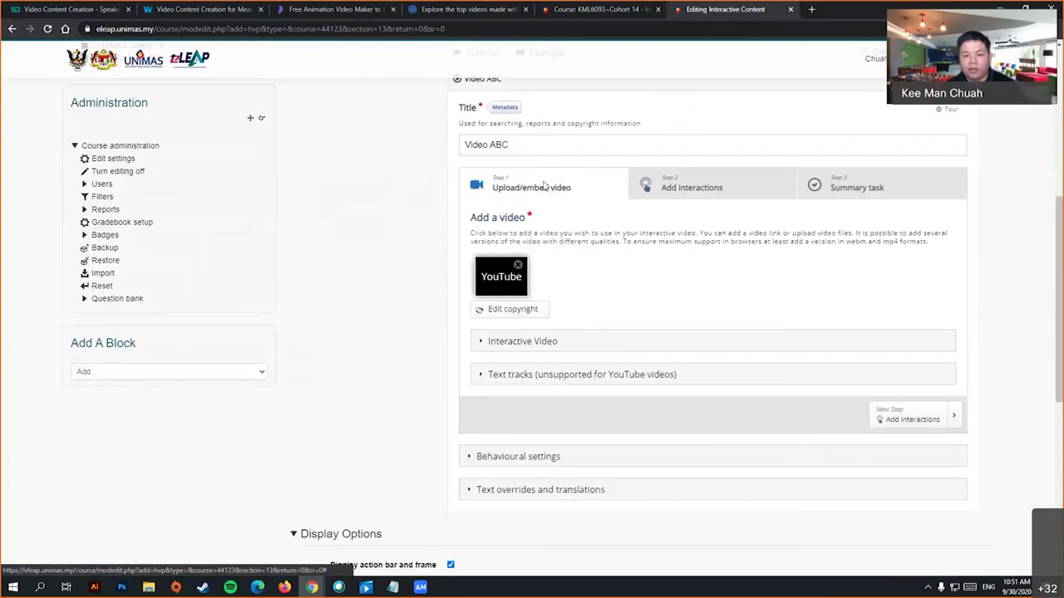
click(670, 194)
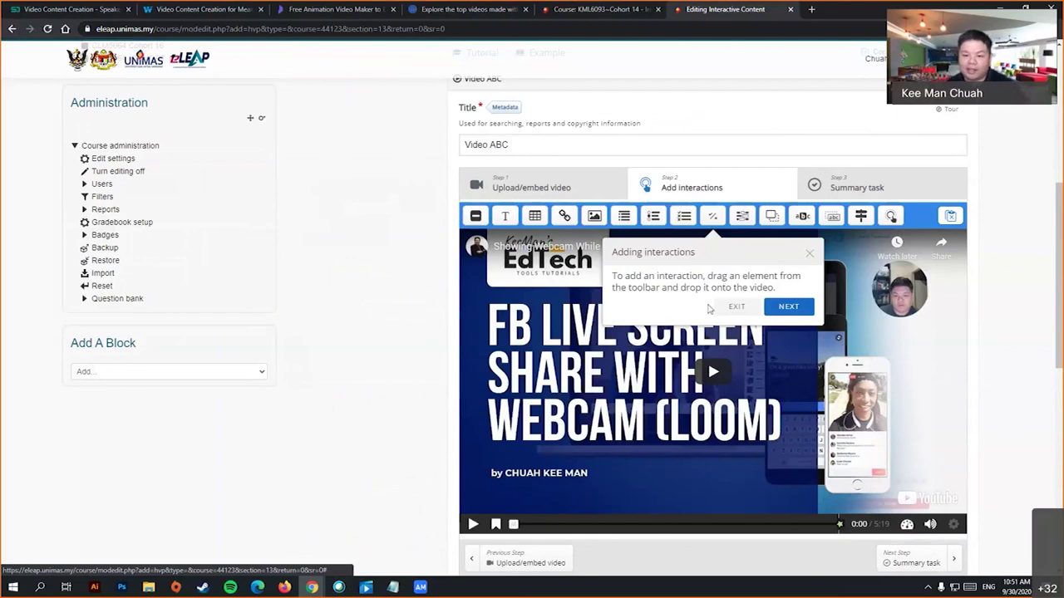
click(736, 307)
- Play the embedded video, skip ahead, and pause it at 0:38
scroll(521, 498, down, 1)
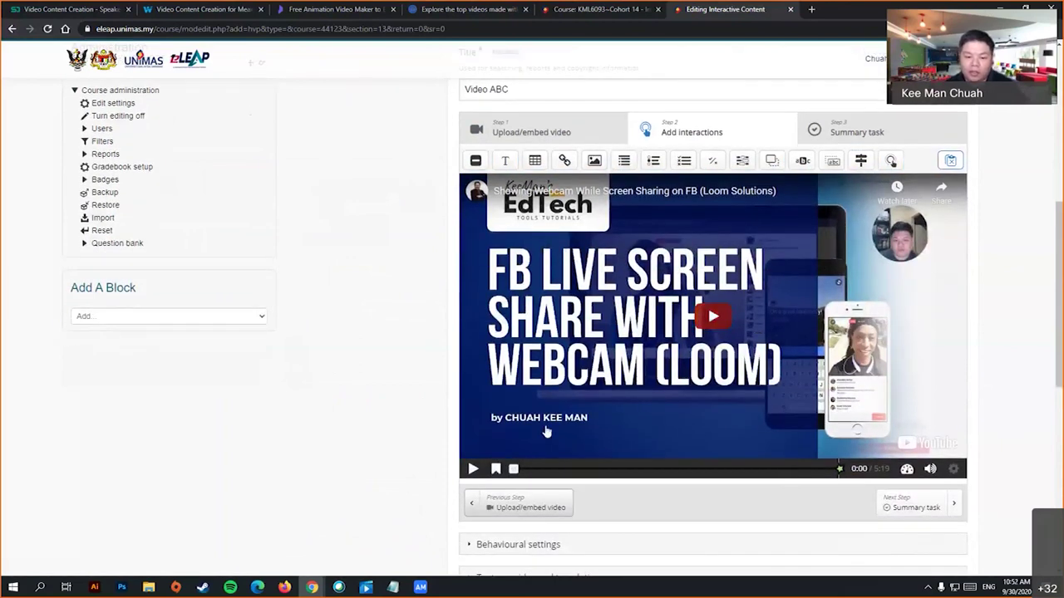
click(472, 470)
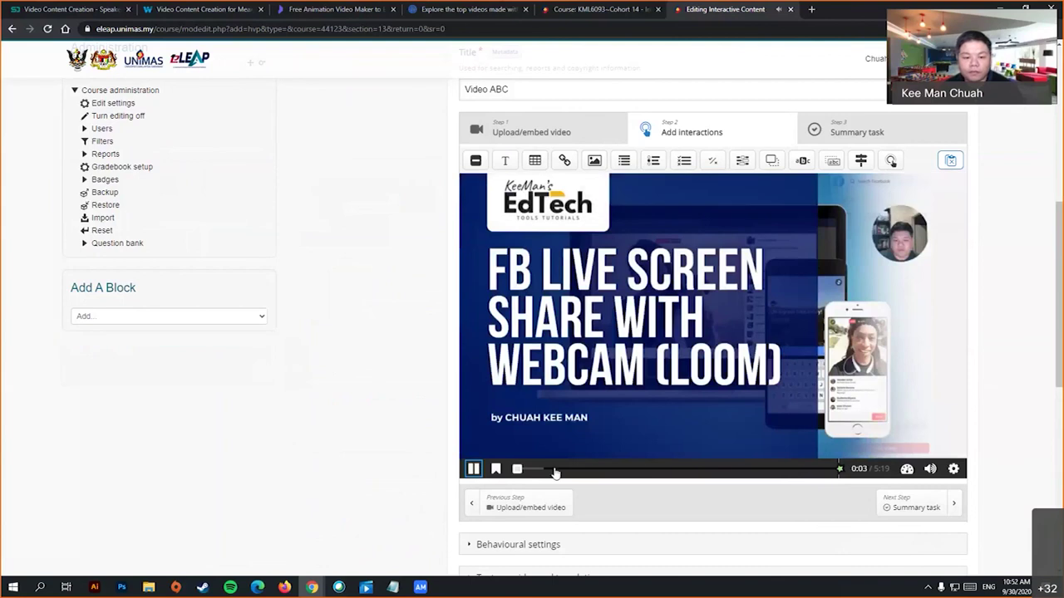
drag(537, 470, 550, 470)
click(474, 469)
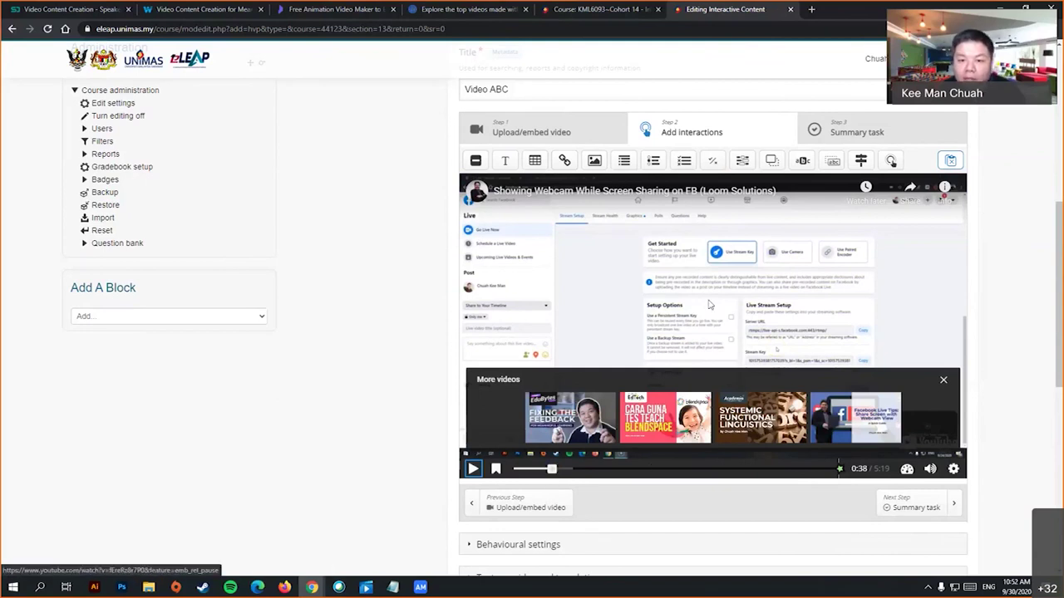
- Add a Multiple Choice interaction at 0:38 in the video and title it "Question 1"
click(683, 161)
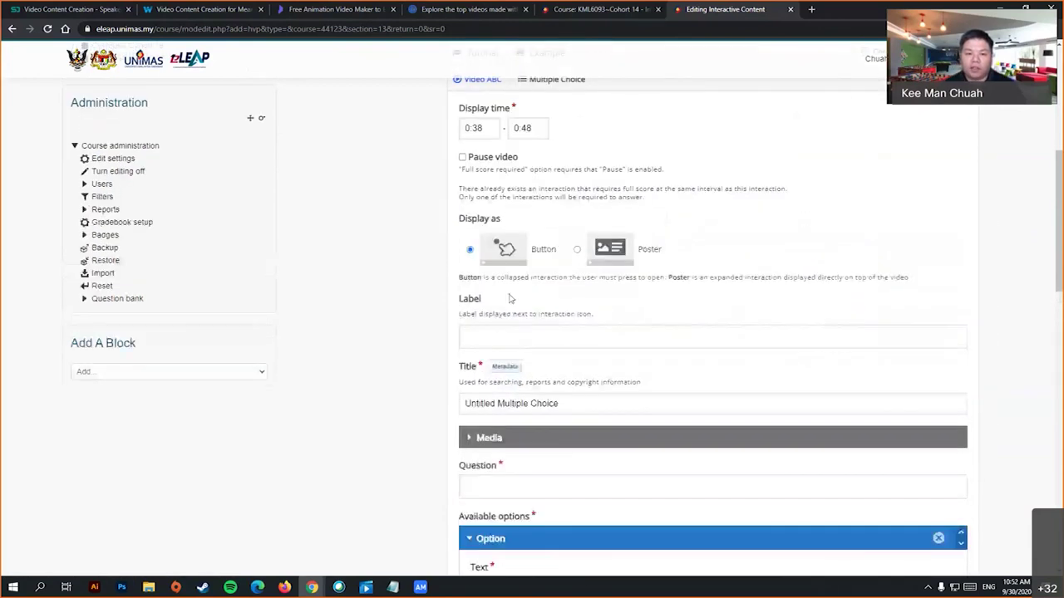
click(507, 335)
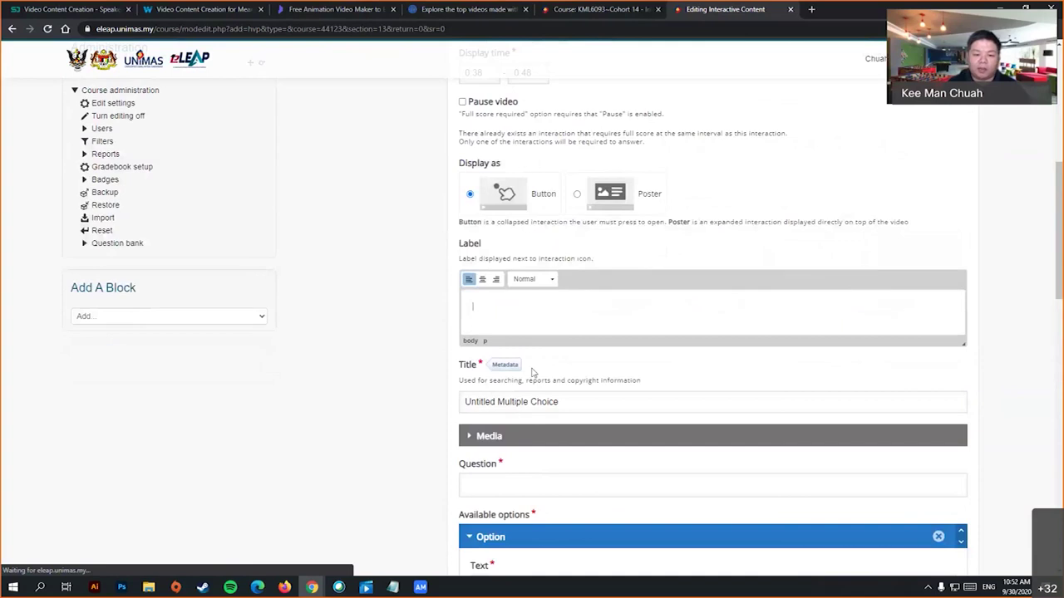
drag(570, 397, 388, 399)
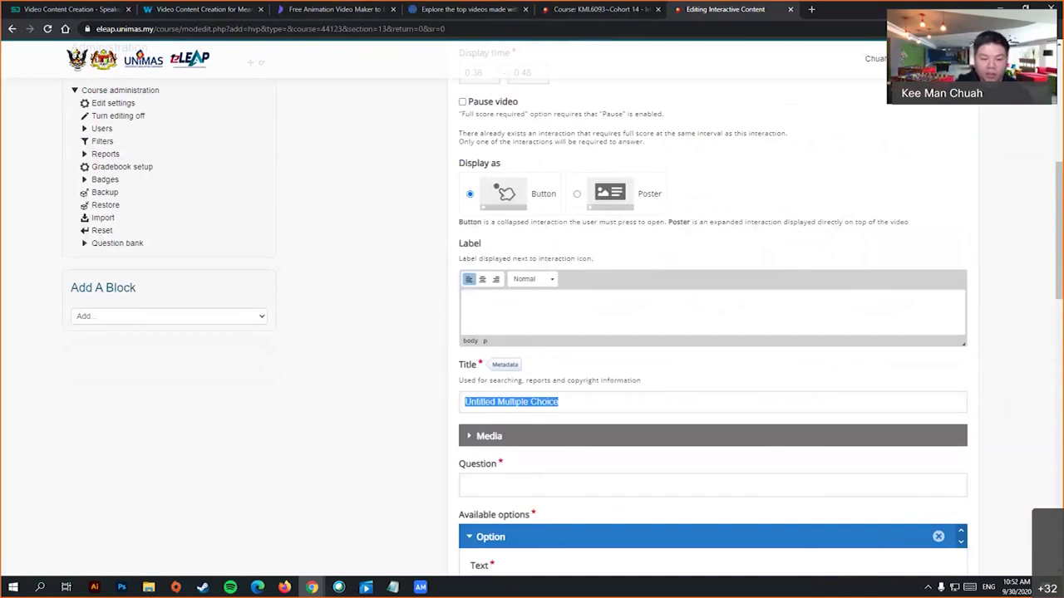
text(Question 1)
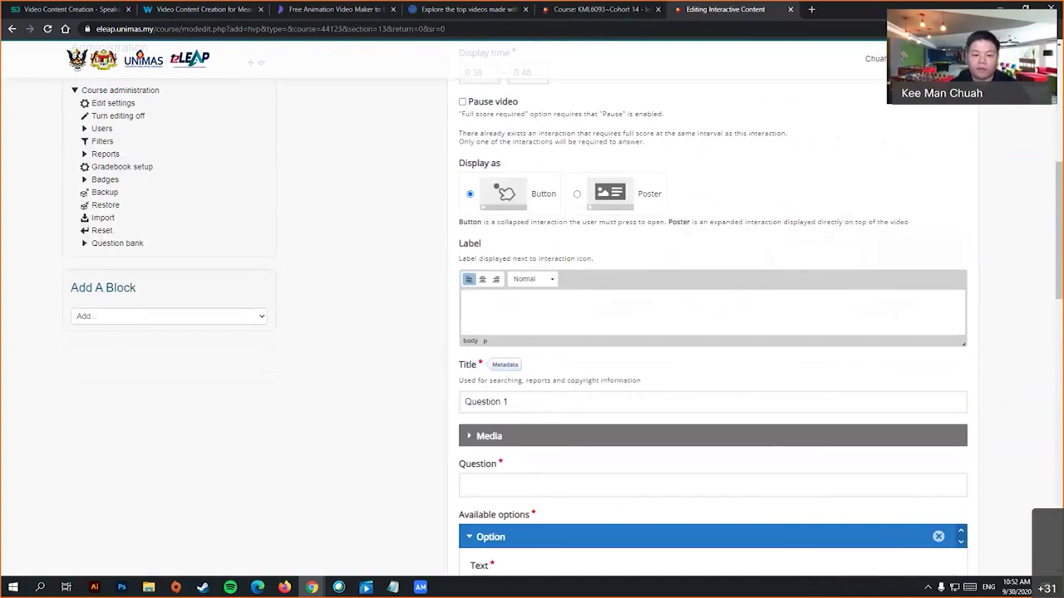
- Enter "What is the function of A?" as the question text of the multiple choice interaction
click(565, 487)
scroll(656, 371, down, 3)
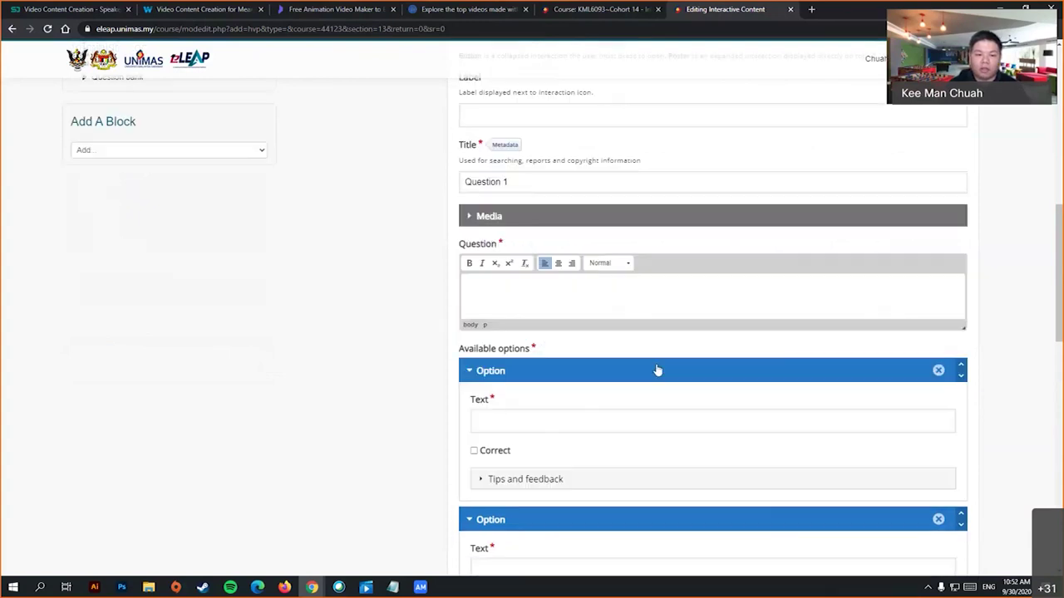
text(What is )
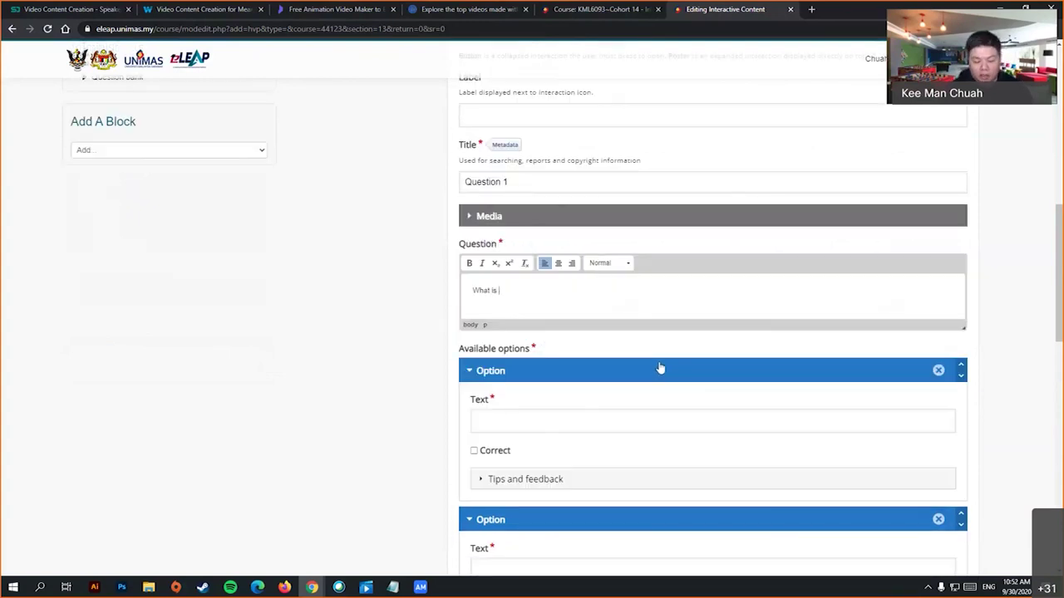
text(the function of A?)
- Fill the two answer options with "A" and "B", and mark option A as correct
click(510, 418)
text(A)
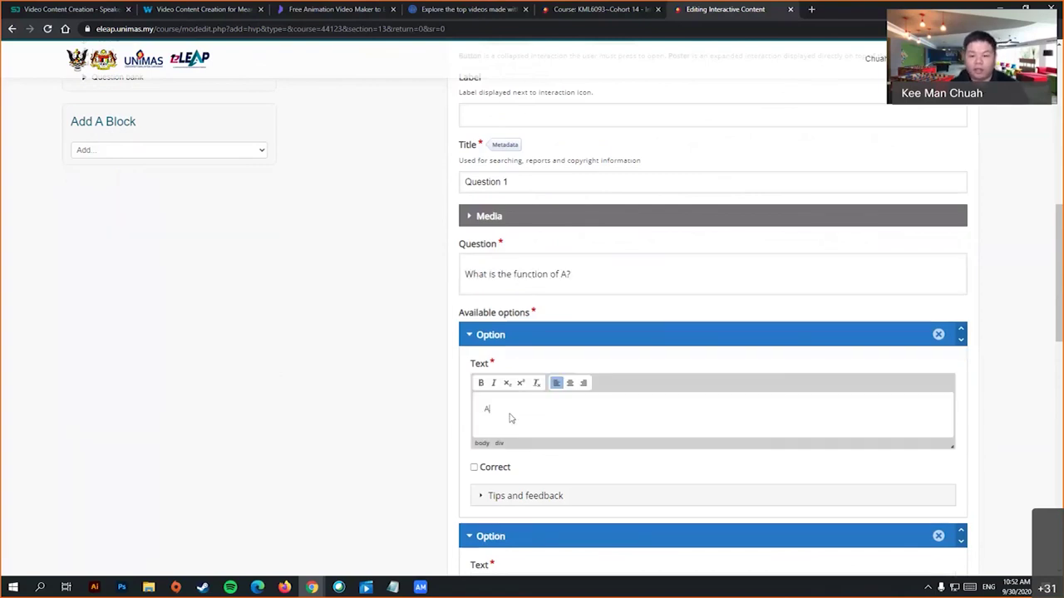
scroll(512, 418, down, 2)
click(518, 418)
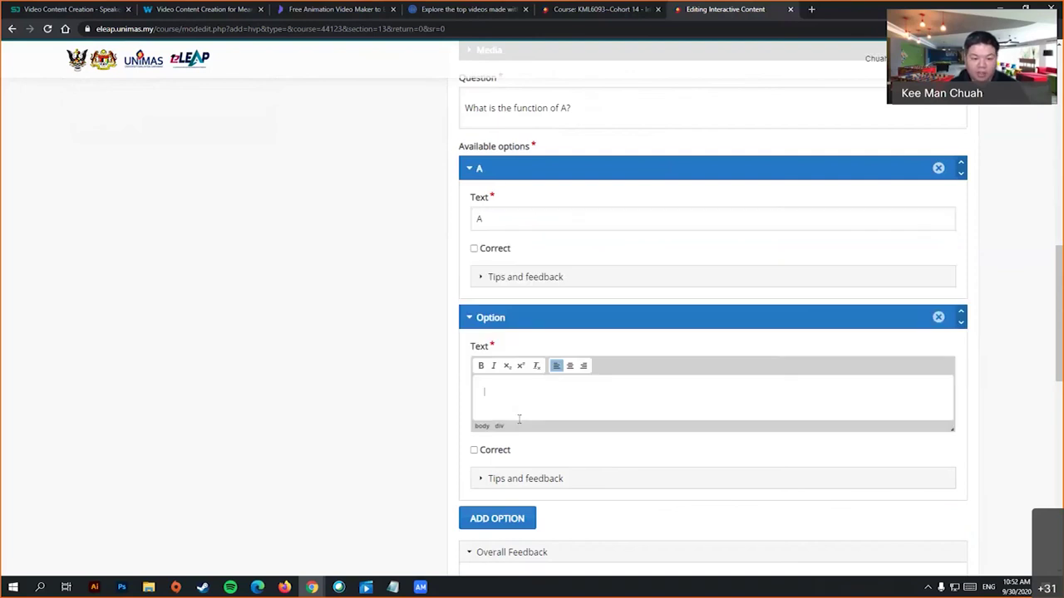
text(B)
scroll(519, 419, down, 2)
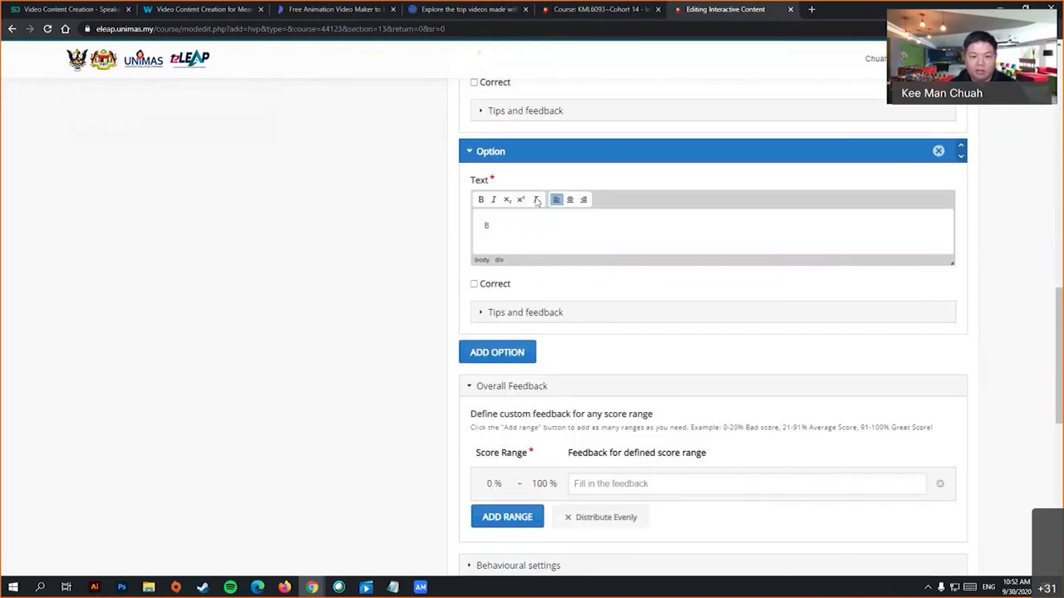
scroll(536, 203, up, 1)
click(474, 193)
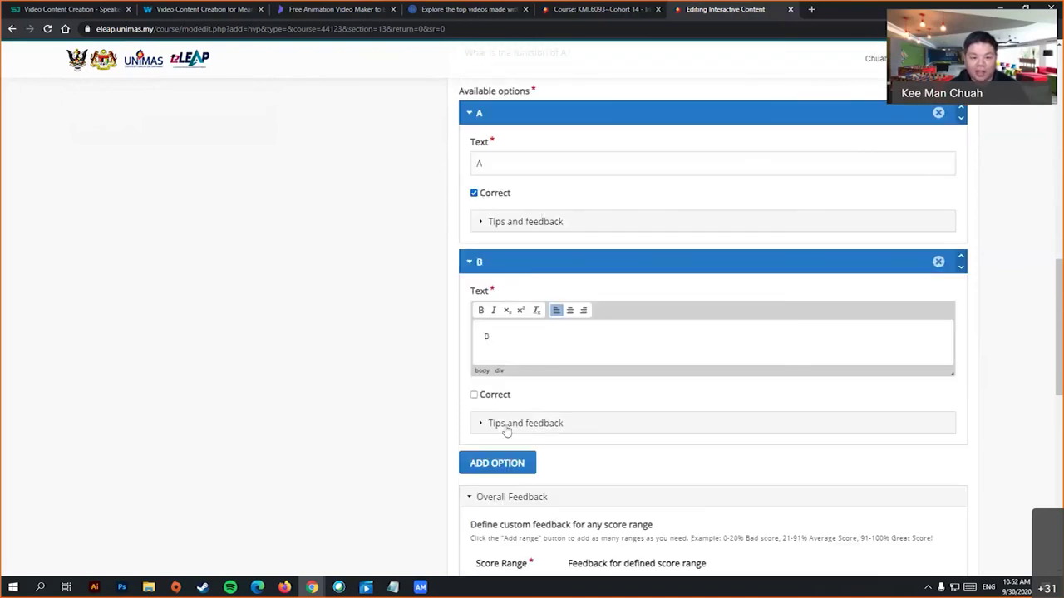
- Add a third answer option "C" and finish the multiple choice interaction
click(497, 463)
click(506, 508)
text(C)
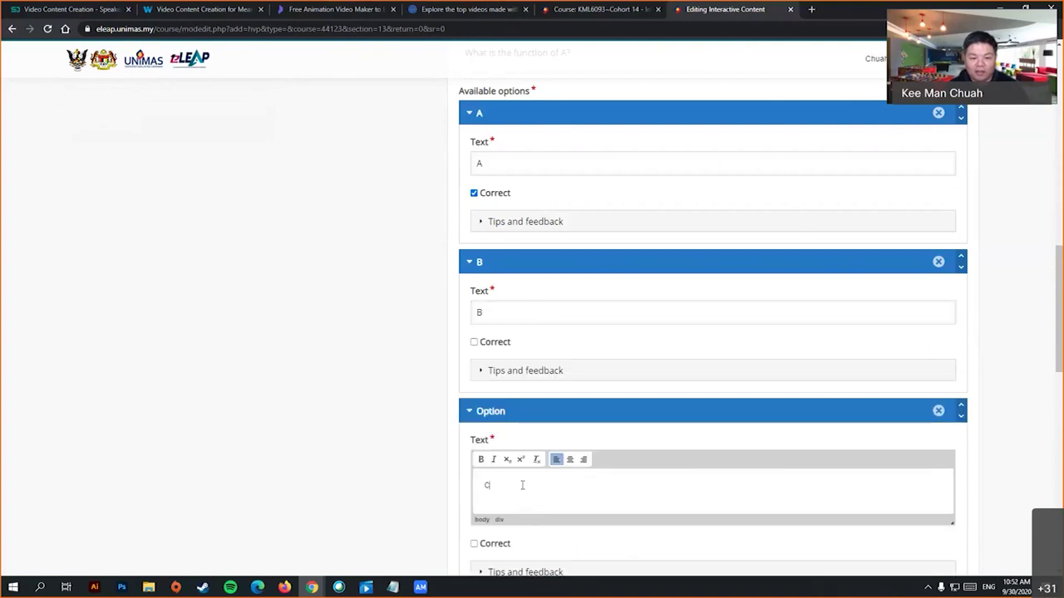
scroll(582, 478, down, 6)
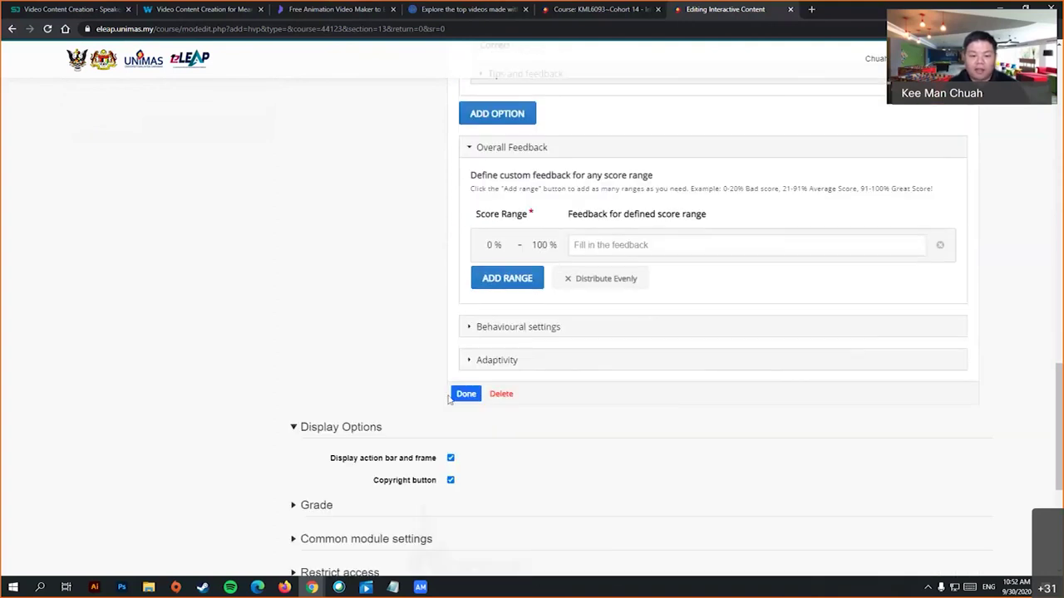
click(467, 394)
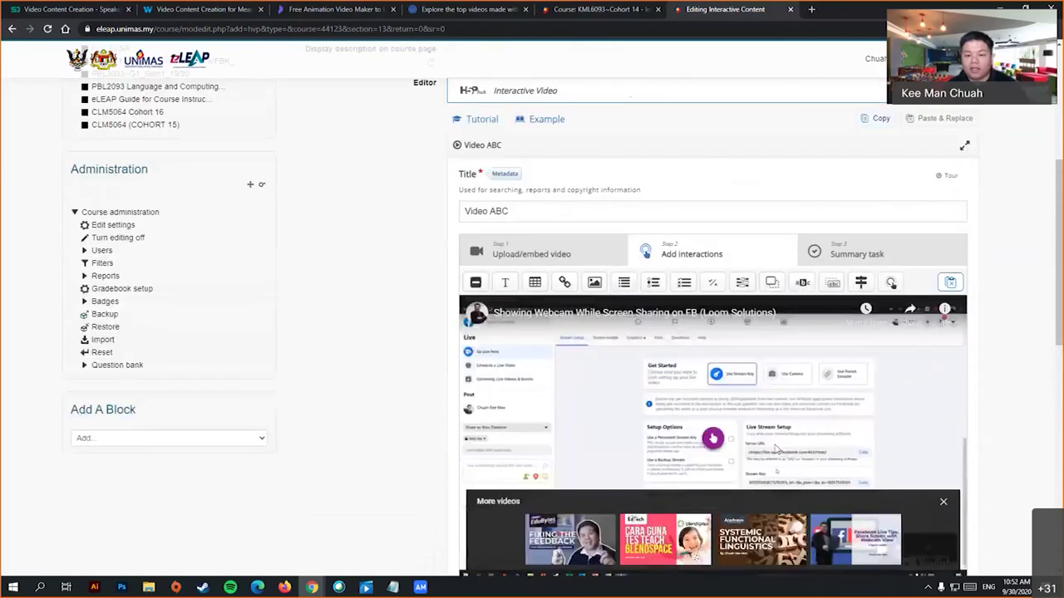
- Play the video in the editor briefly, pause it at 0:40, and select the Multiple Choice interaction on it
click(545, 496)
click(474, 498)
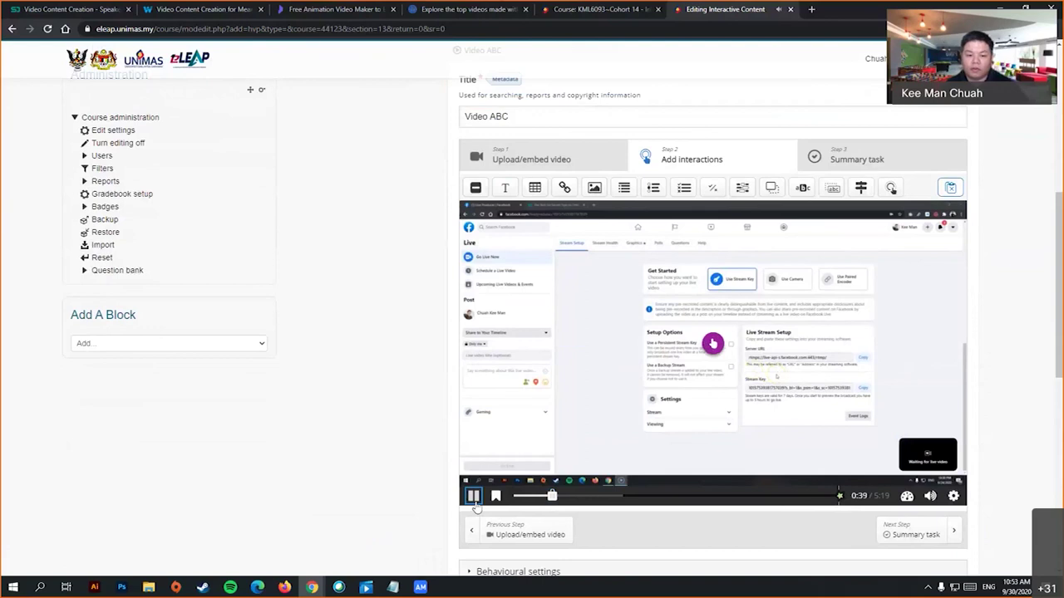
click(473, 496)
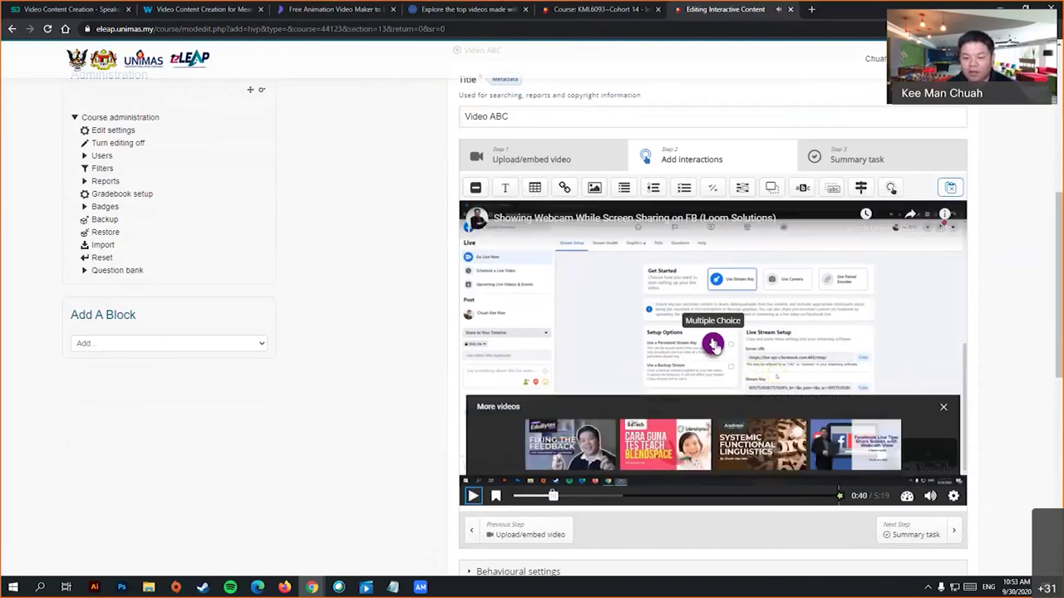
click(712, 344)
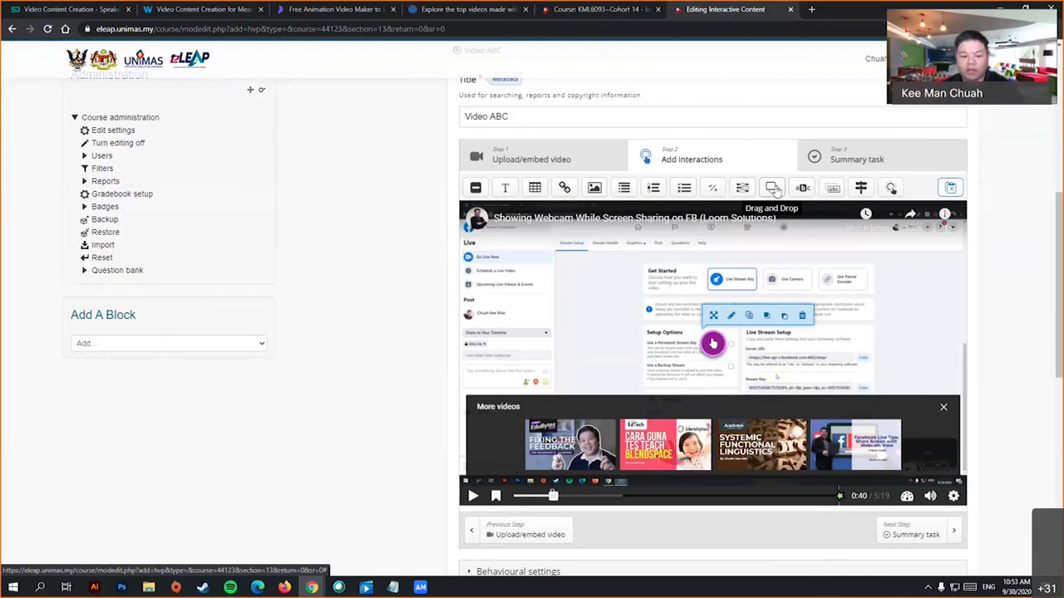
- Save the interactive video, return to the course, and open the Video ABC activity
scroll(646, 364, down, 4)
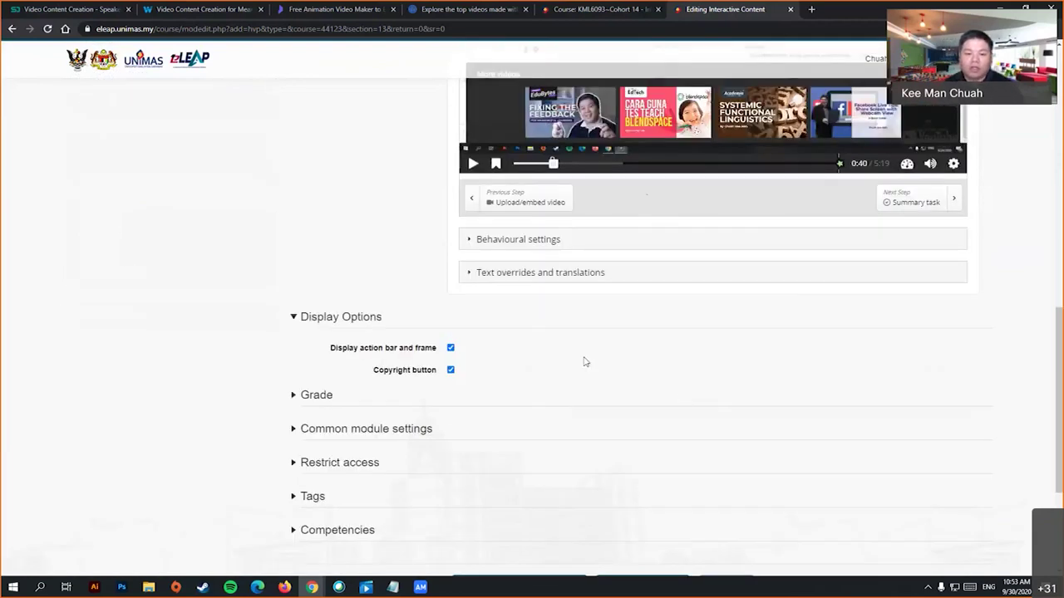
scroll(585, 361, down, 2)
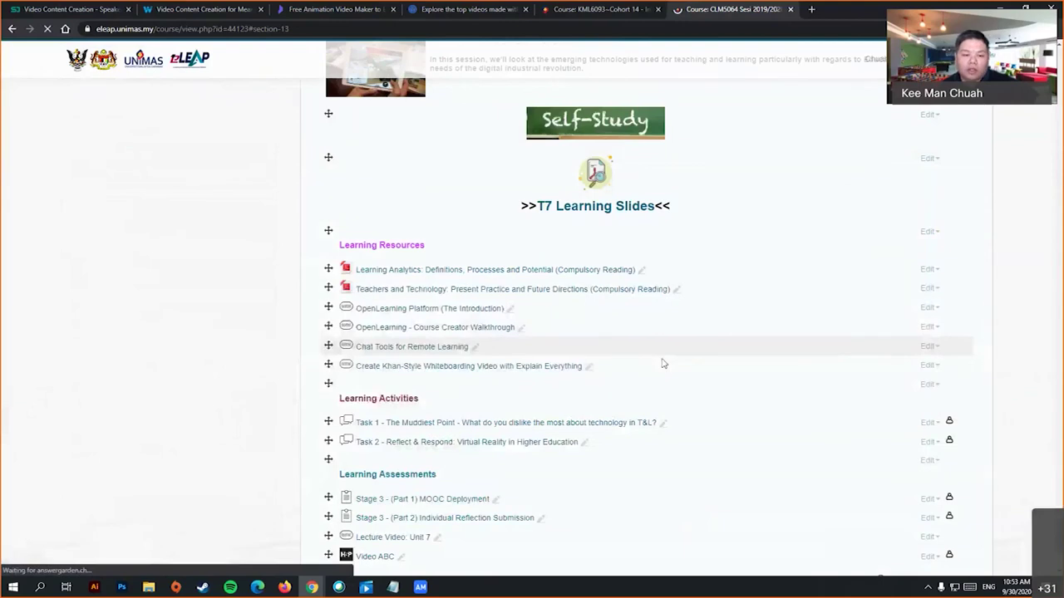
scroll(663, 363, down, 3)
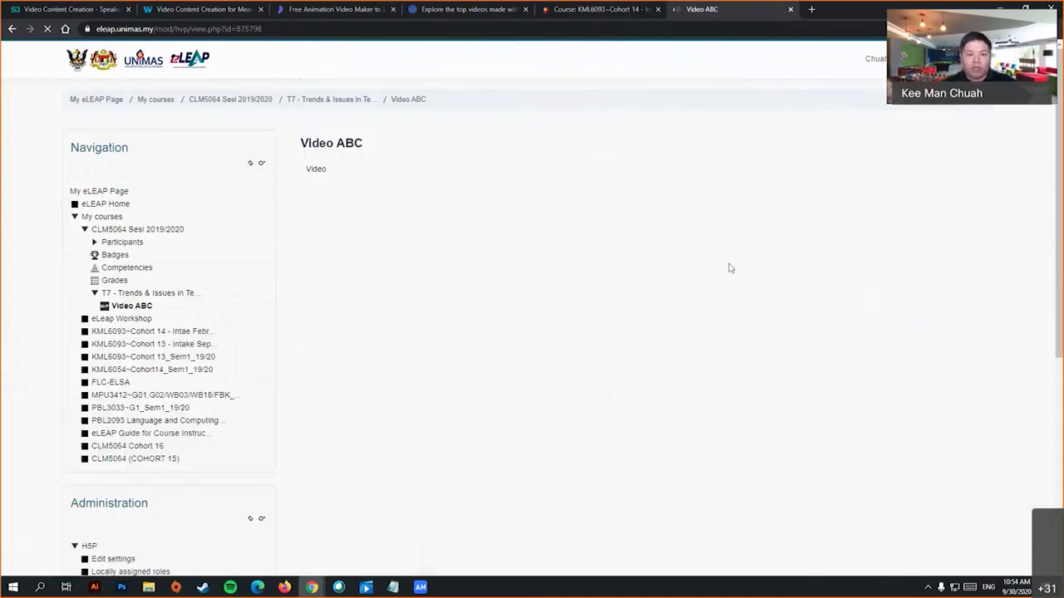
- Skip the Video ABC playback to about 0:33 and play it until the question point near 0:39
scroll(331, 422, down, 2)
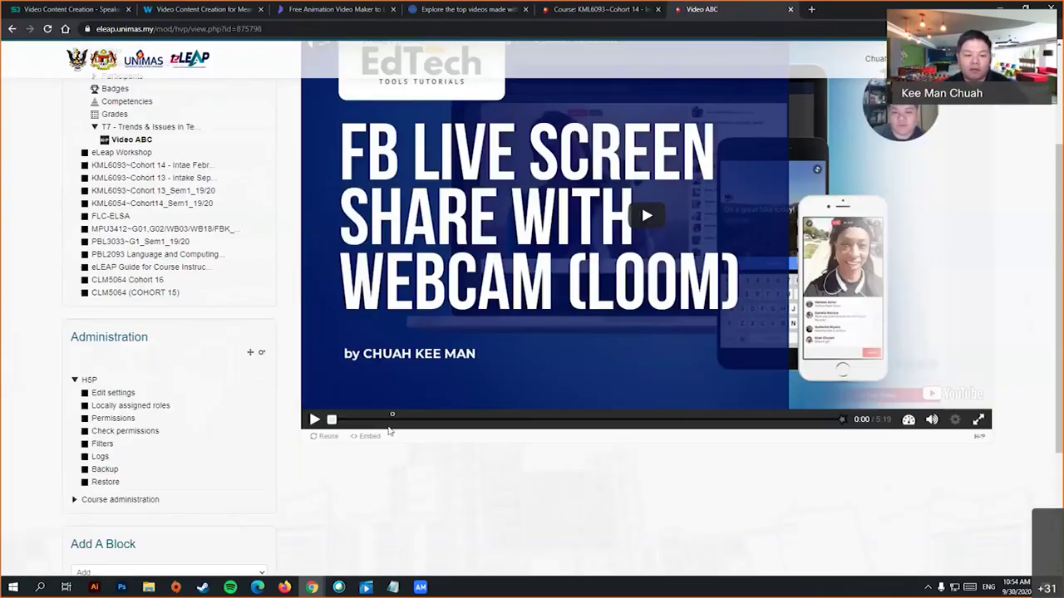
drag(331, 421, 385, 420)
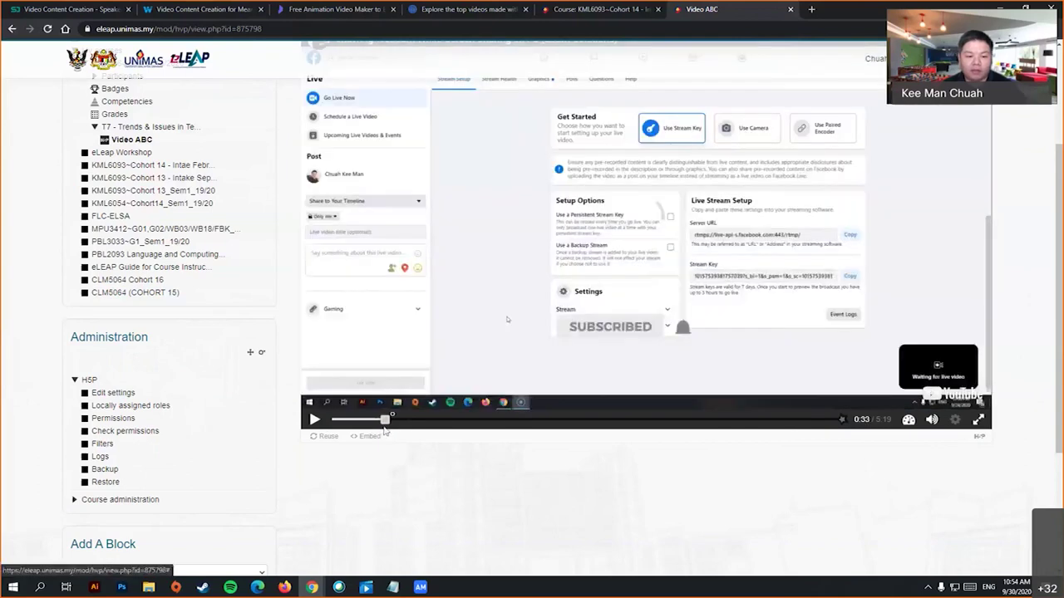
scroll(524, 513, up, 1)
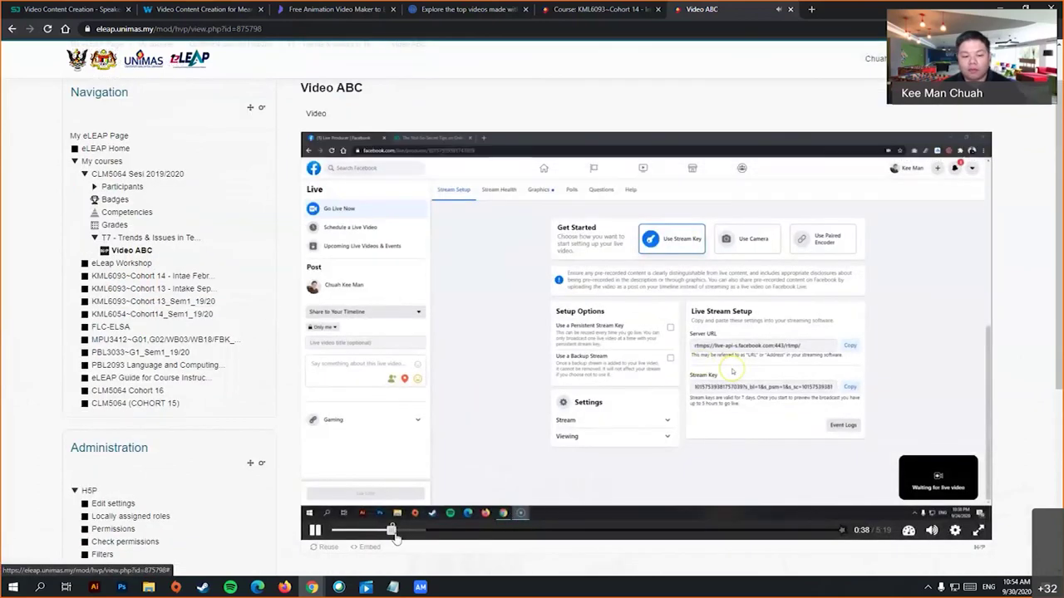
click(315, 531)
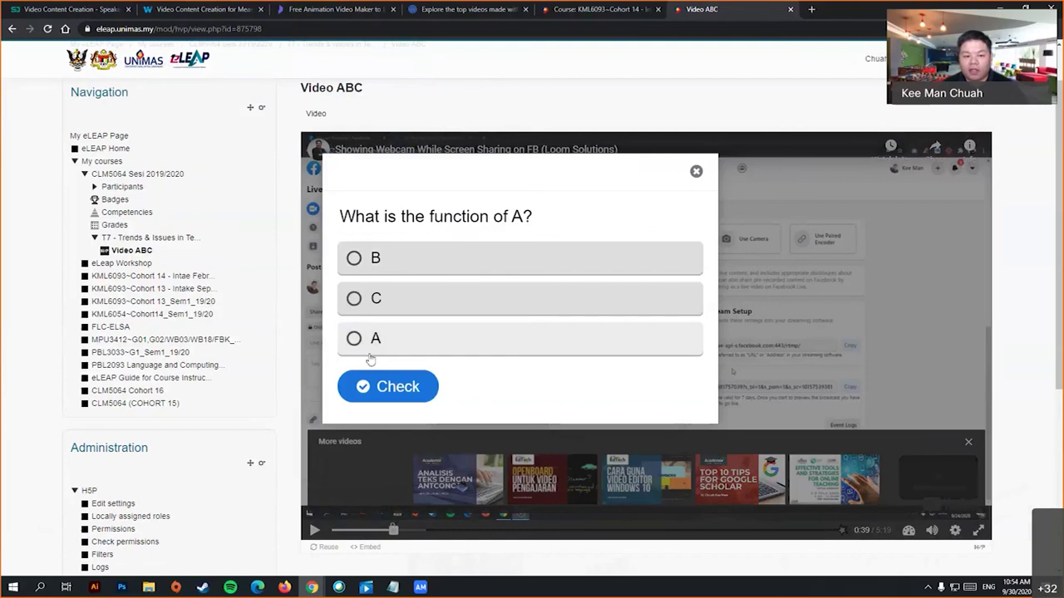
- Answer the embedded question with option A, check the answer, and close the question
click(370, 351)
scroll(632, 382, down, 1)
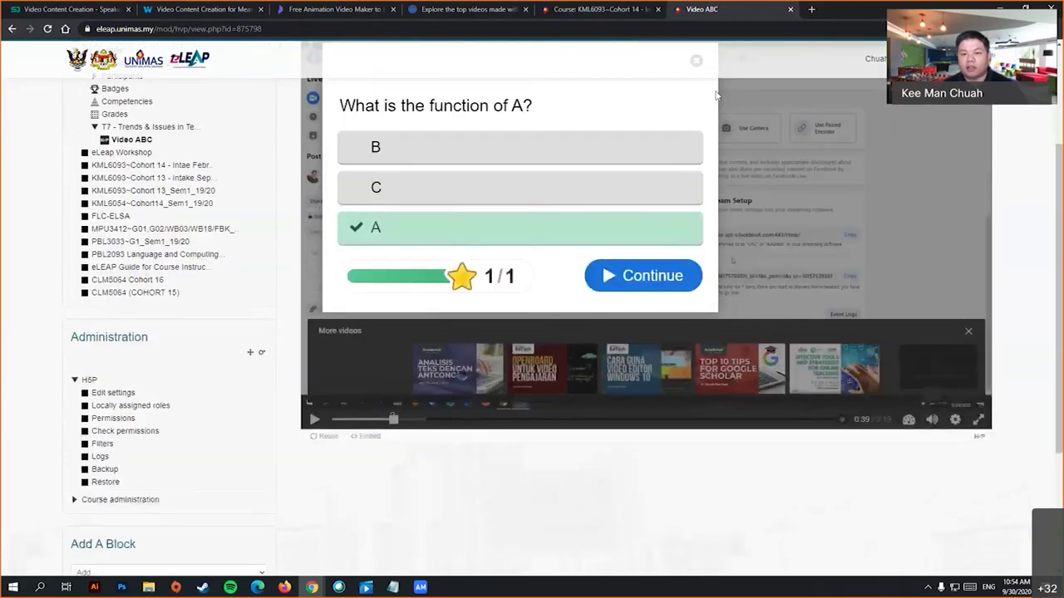
scroll(1049, 375, up, 1)
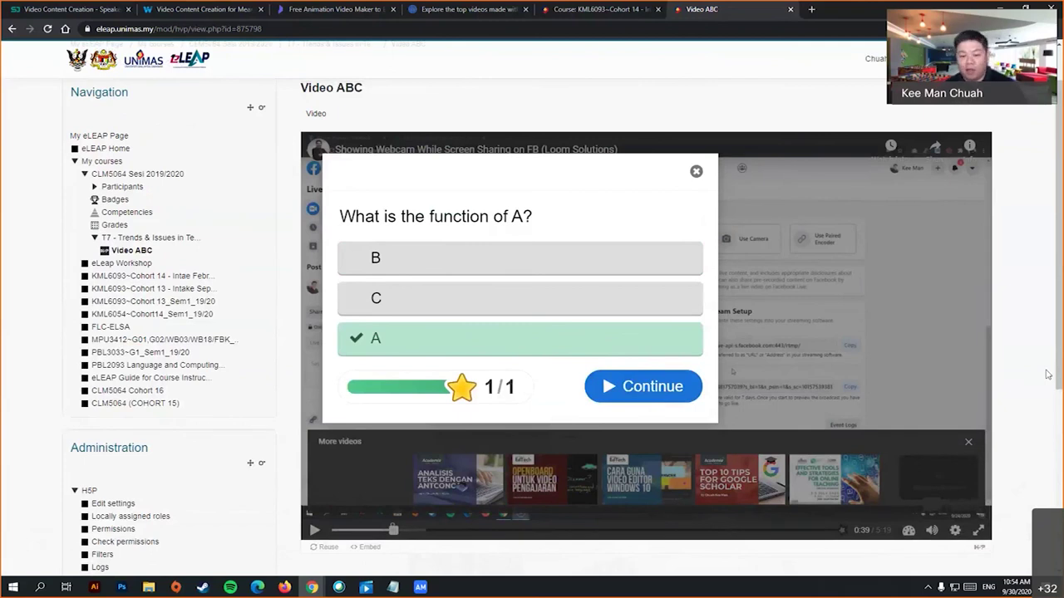
click(695, 171)
- Skip the interactive video ahead to 3:38
scroll(674, 319, down, 2)
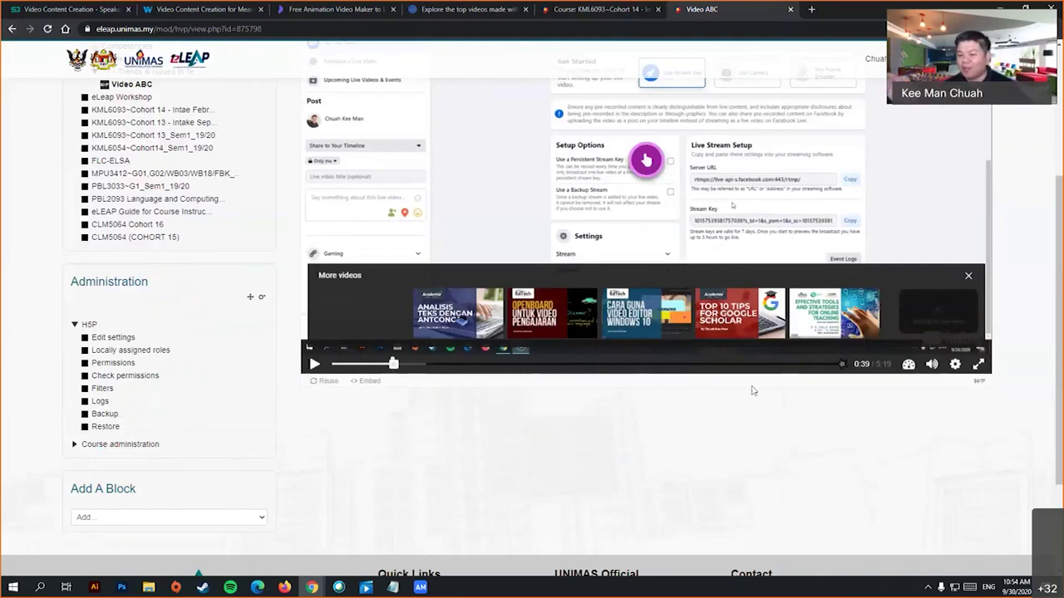
scroll(752, 391, up, 1)
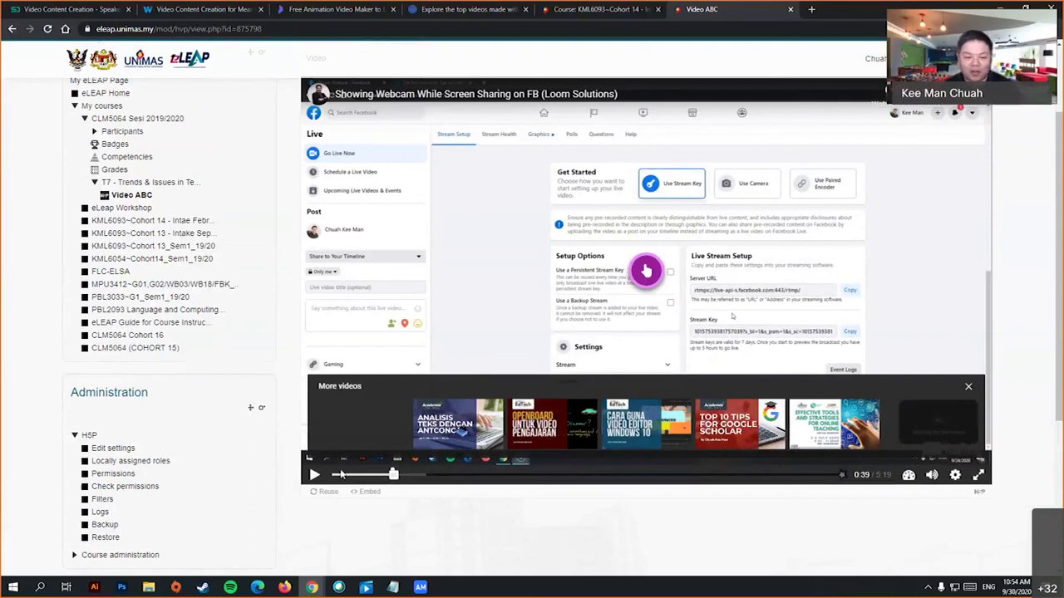
drag(393, 475, 674, 477)
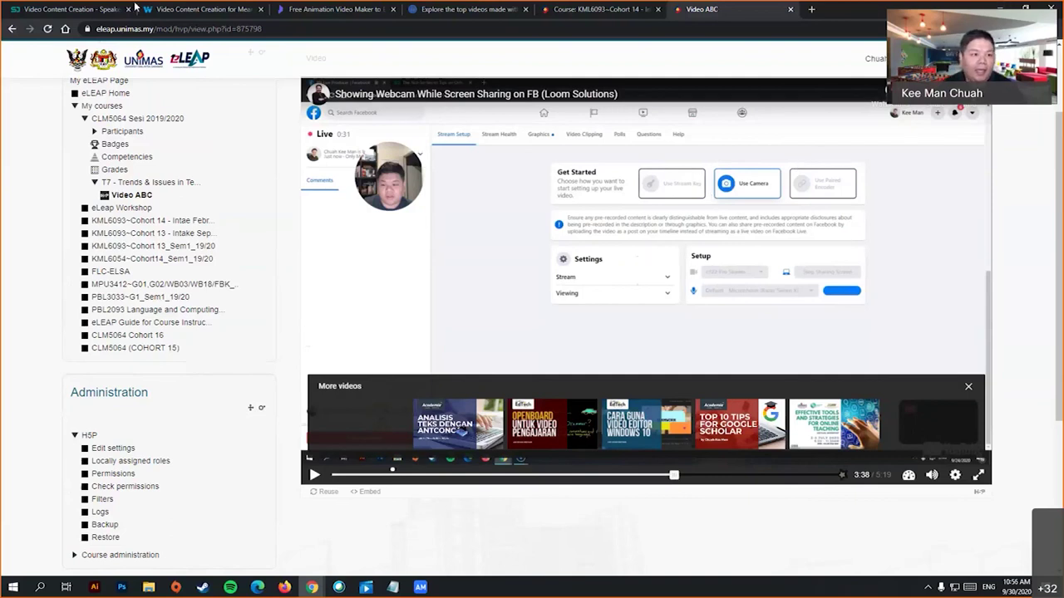
- Review the "Integration with eLEAP" slide and switch to the Wakelet video content collection
click(95, 7)
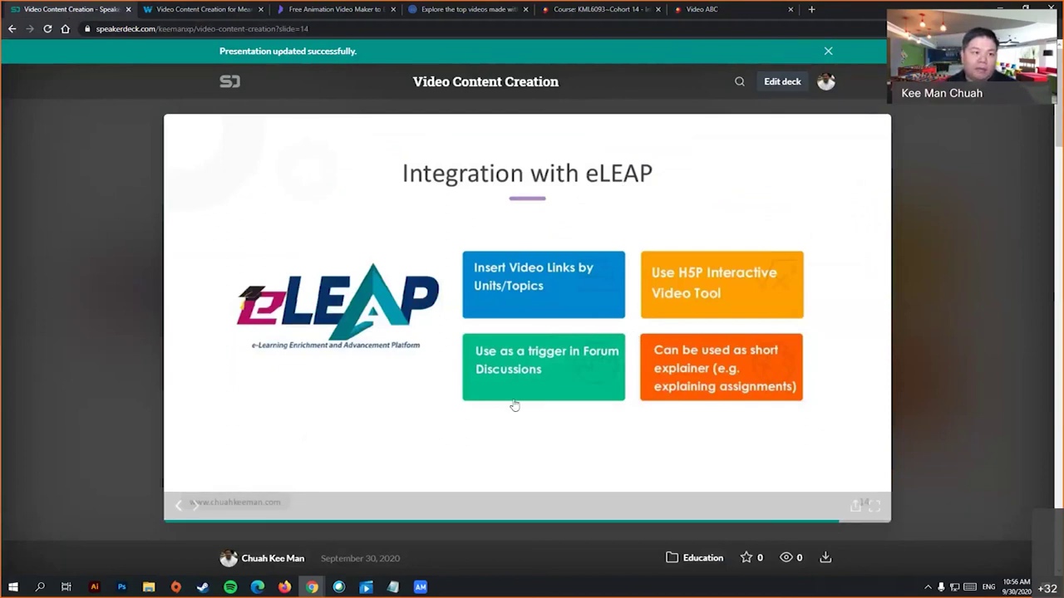
click(199, 9)
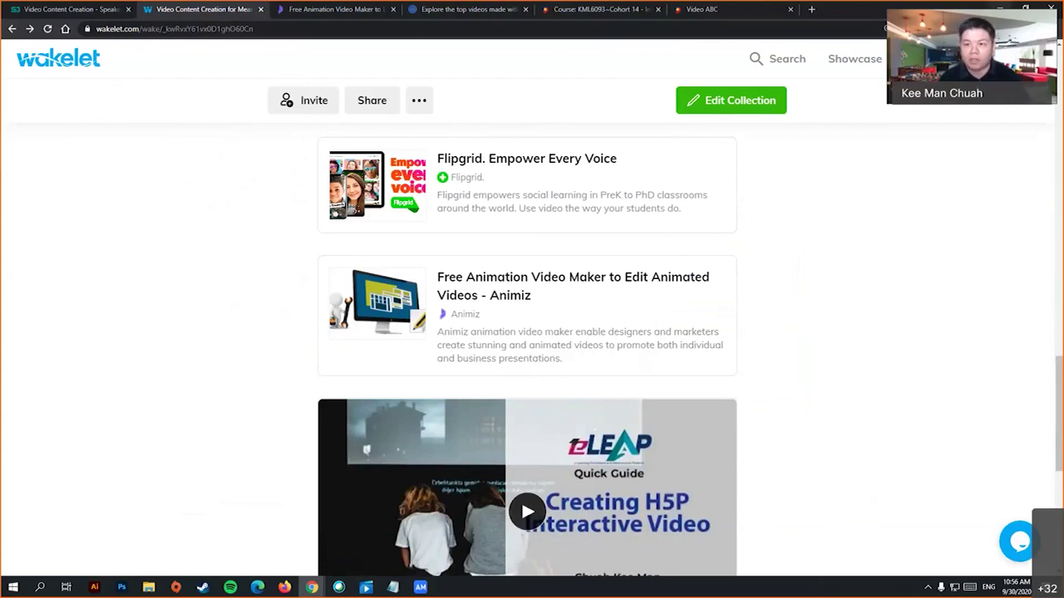
- Open the Links text file from the desktop and copy the Facebook video link on its first line
click(1000, 8)
double_click(21, 131)
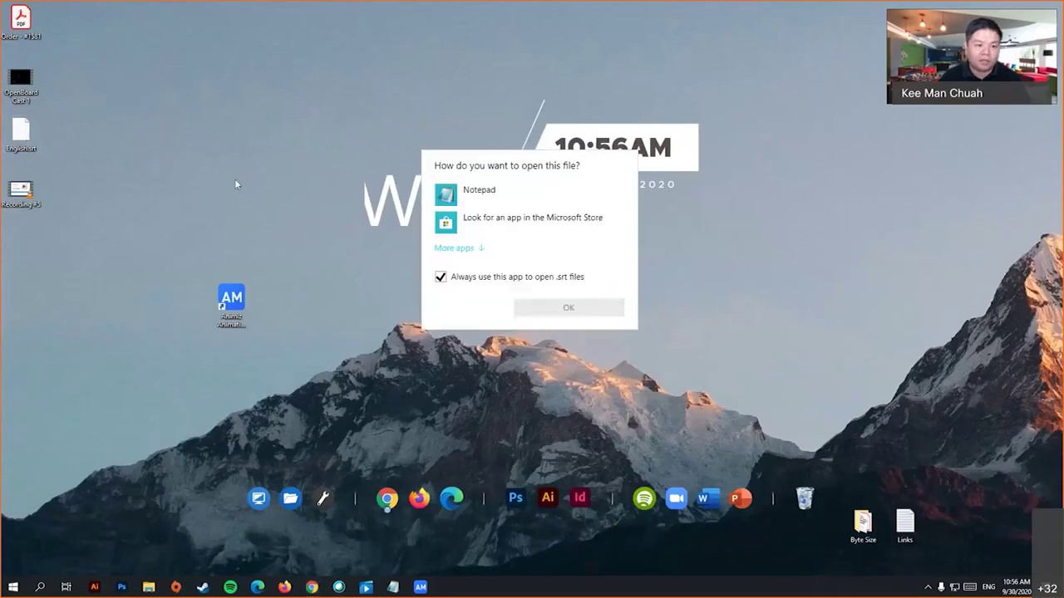
click(301, 248)
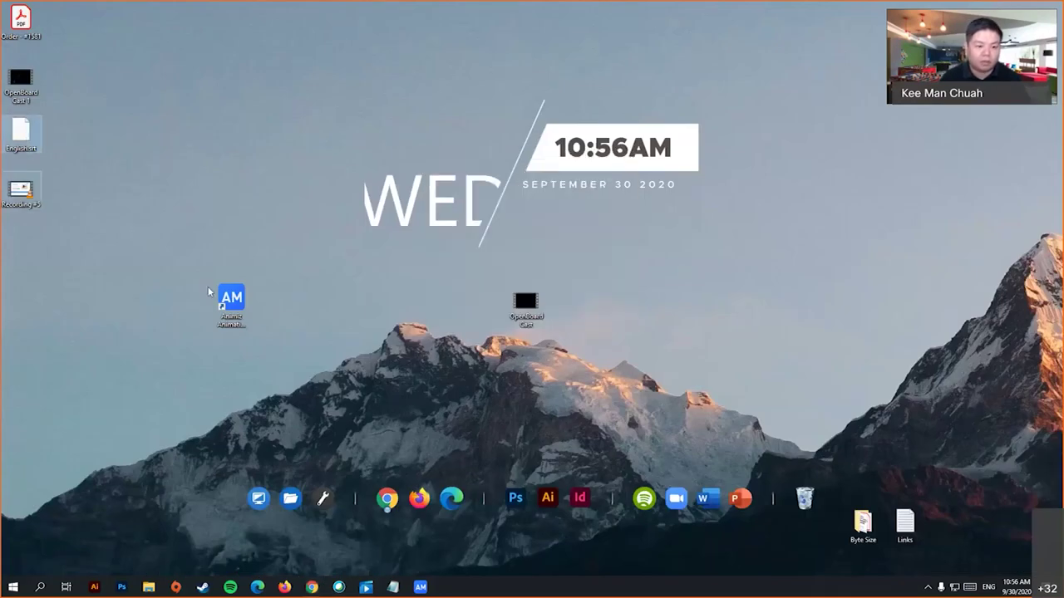
double_click(919, 528)
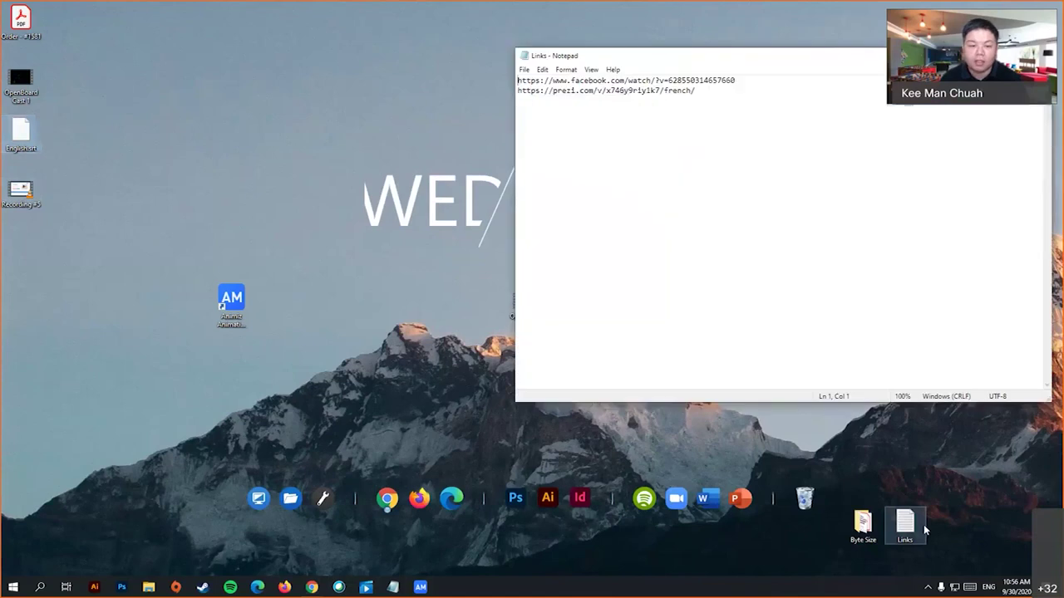
key(ctrl+a)
click(738, 88)
drag(736, 80, 517, 81)
key(ctrl+c)
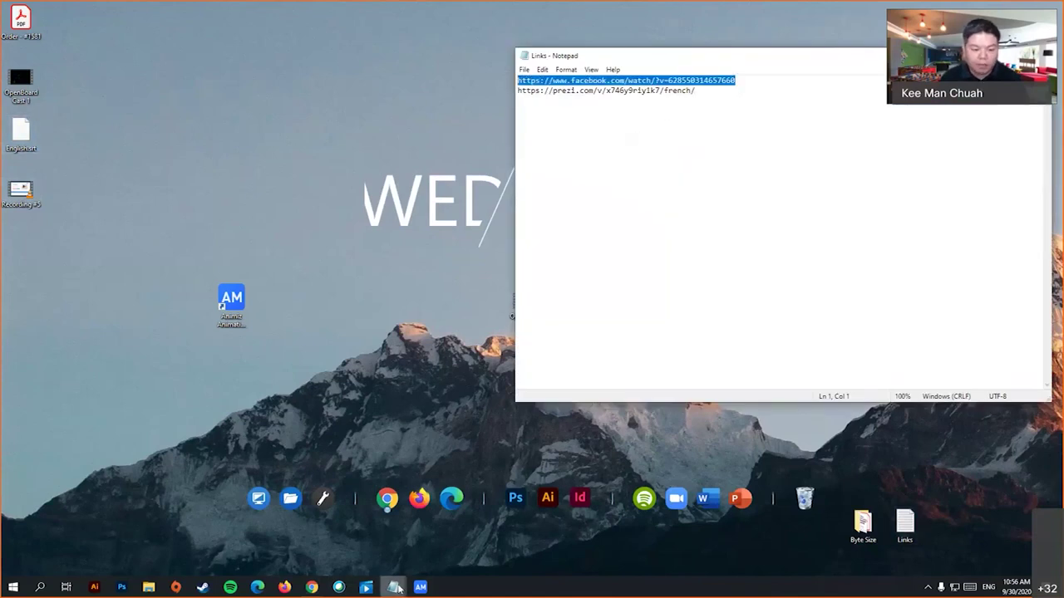
- Switch back to Chrome and open the copied Facebook video link in a new browser tab
click(389, 507)
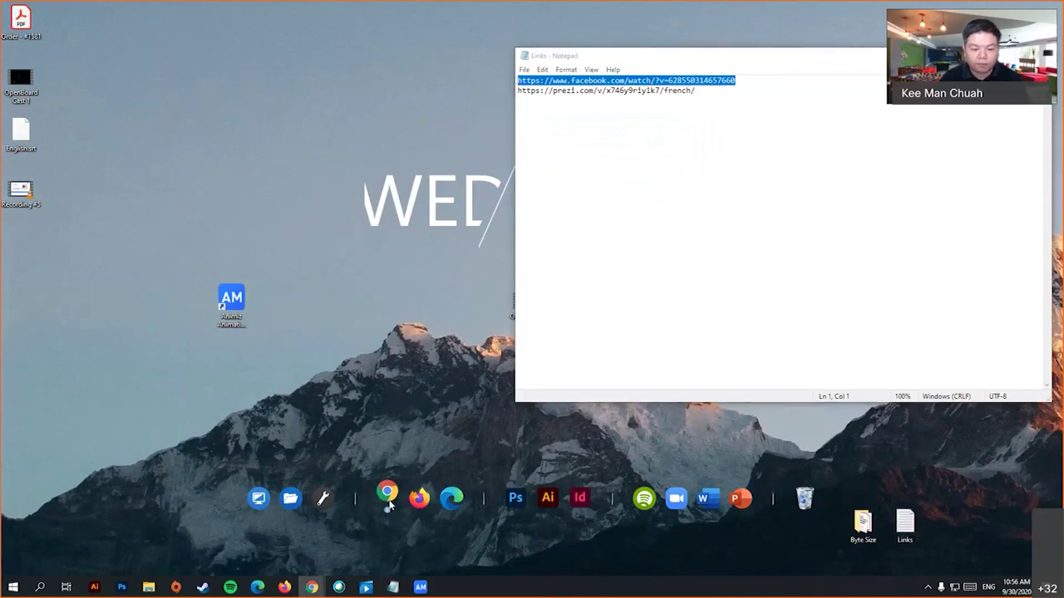
click(272, 553)
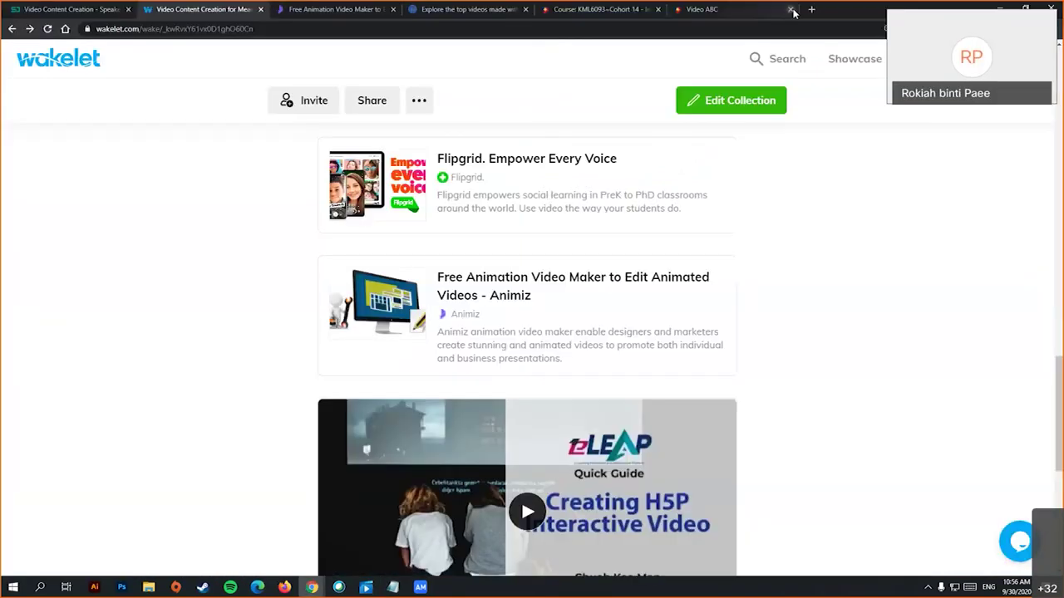
click(814, 9)
key(ctrl+v)
key(Return)
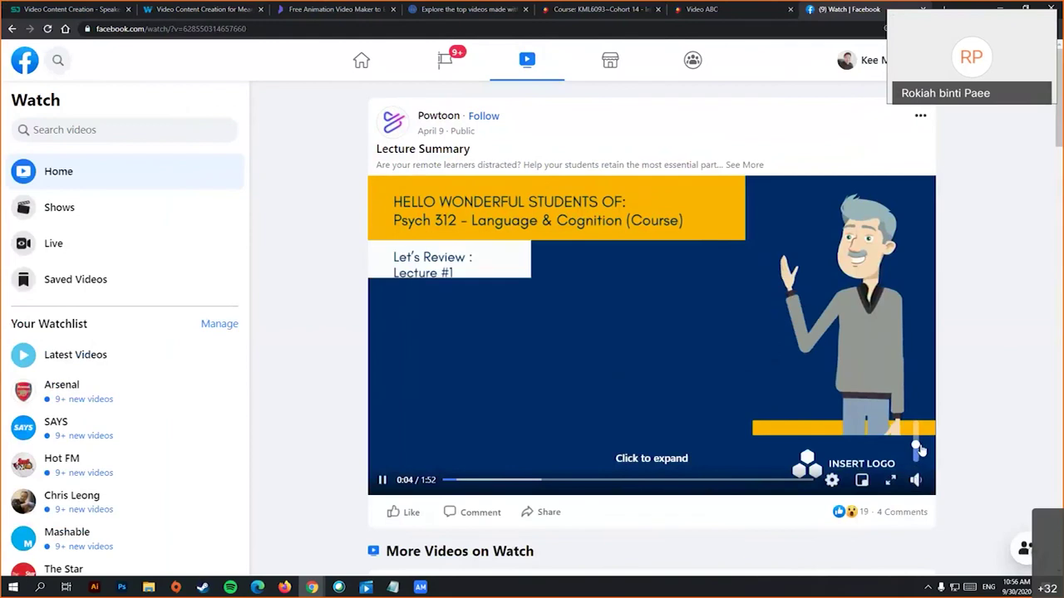
- Expand the Powtoon Lecture Summary video and pause it at 0:10
click(893, 485)
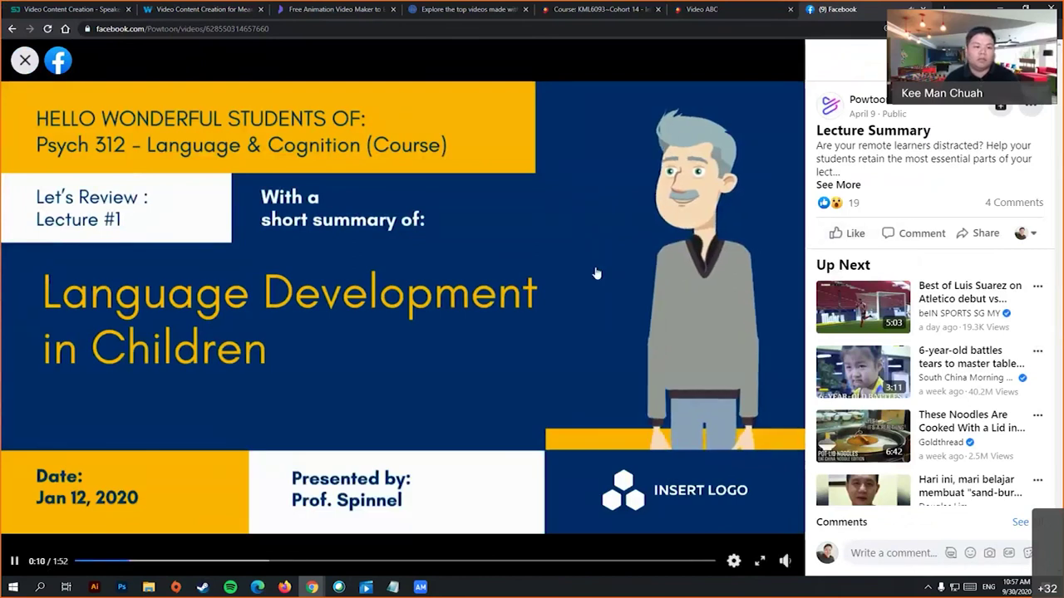
click(492, 372)
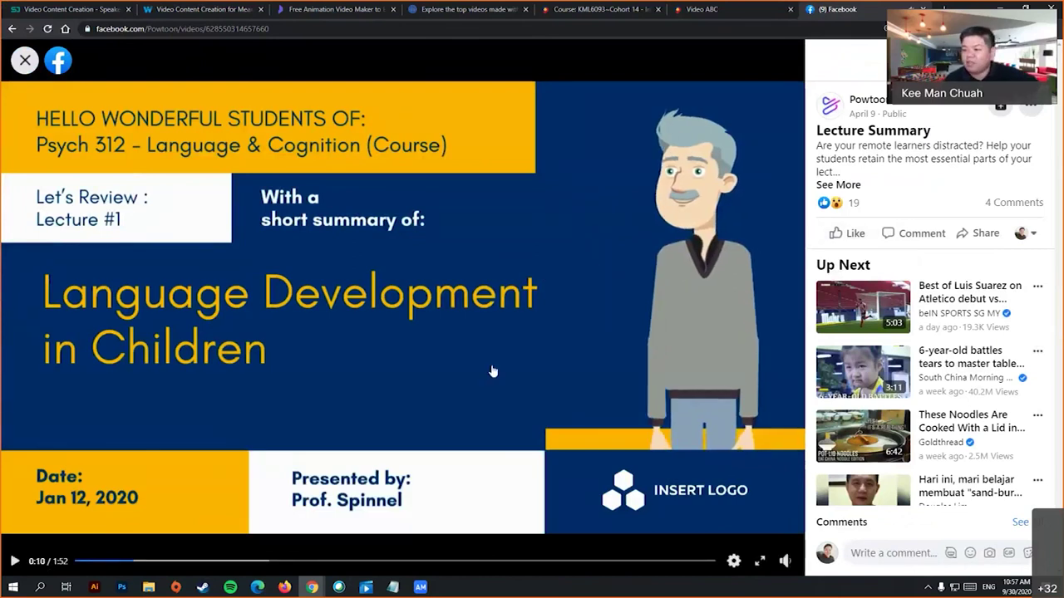